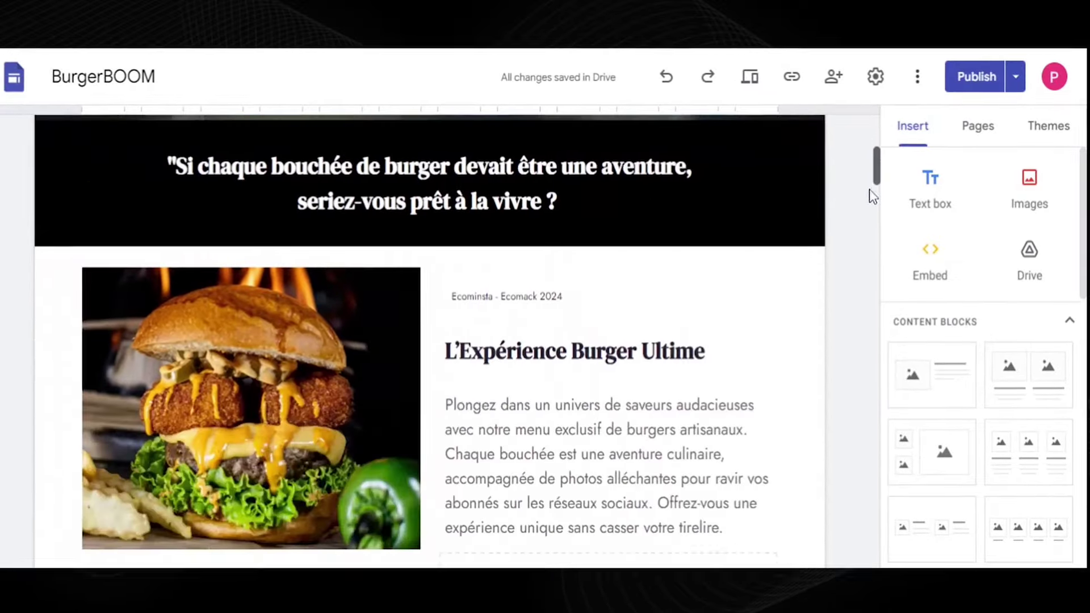
Examine the BurgerBOOM home page and the editor's content blocks, pages, themes and settings.
drag(870, 191, 827, 139)
scroll(1073, 415, down, 10)
scroll(1073, 414, up, 10)
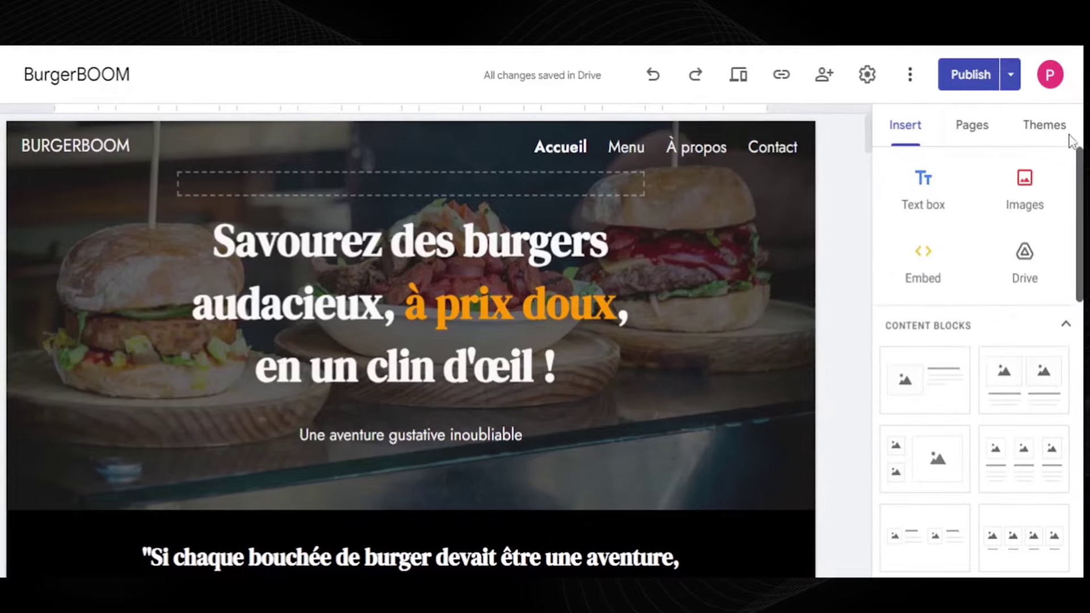
click(967, 123)
click(1043, 125)
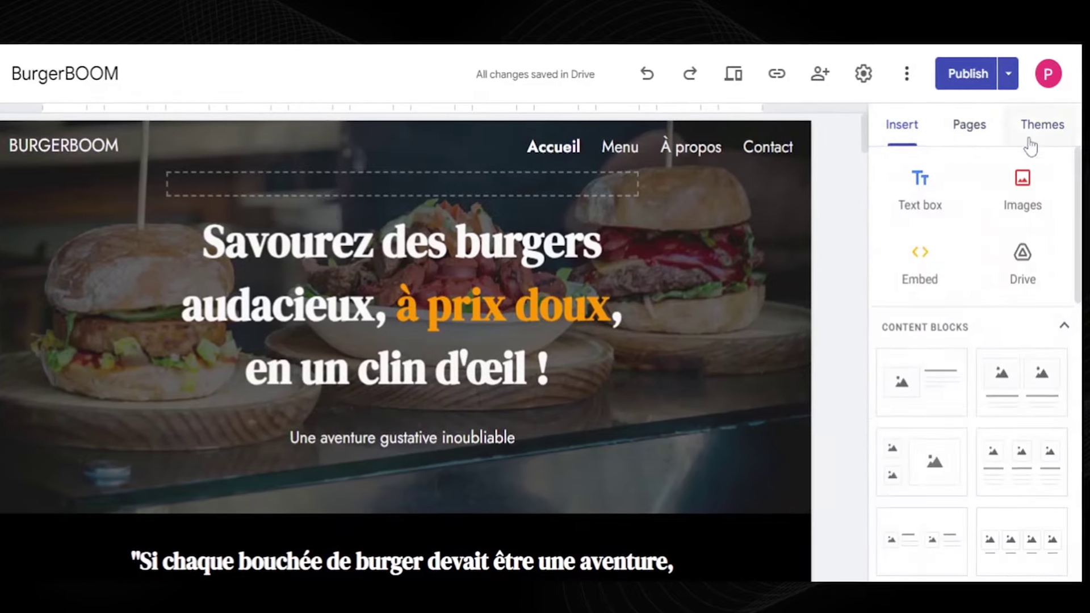
scroll(970, 363, down, 10)
scroll(970, 363, up, 6)
scroll(1056, 171, up, 6)
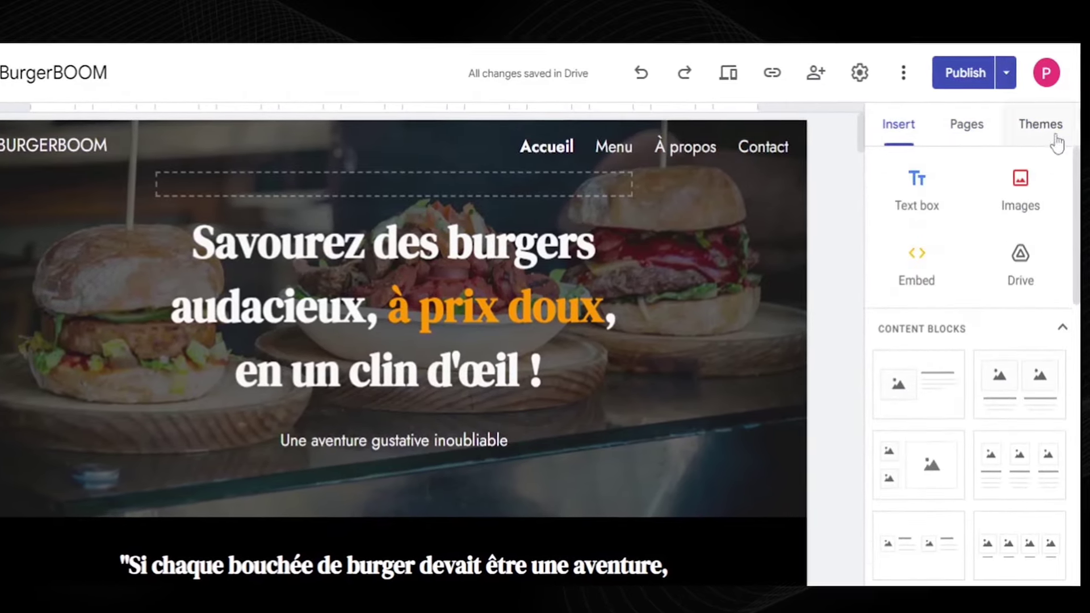
click(860, 73)
click(775, 149)
drag(849, 134, 825, 215)
click(965, 124)
click(939, 267)
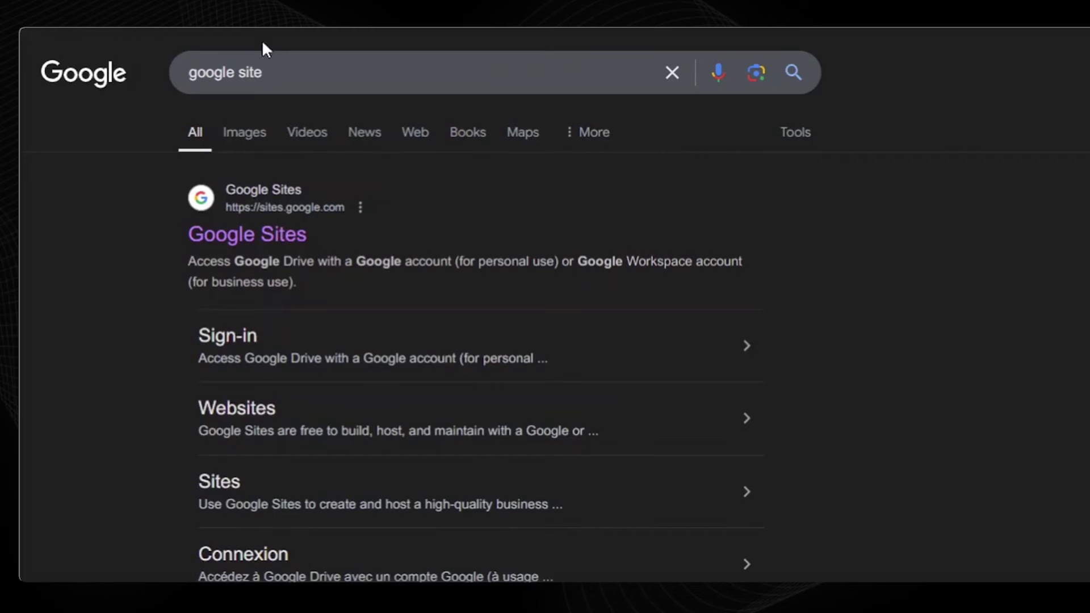
Open the Google Sites result from the web search for "google site".
click(264, 54)
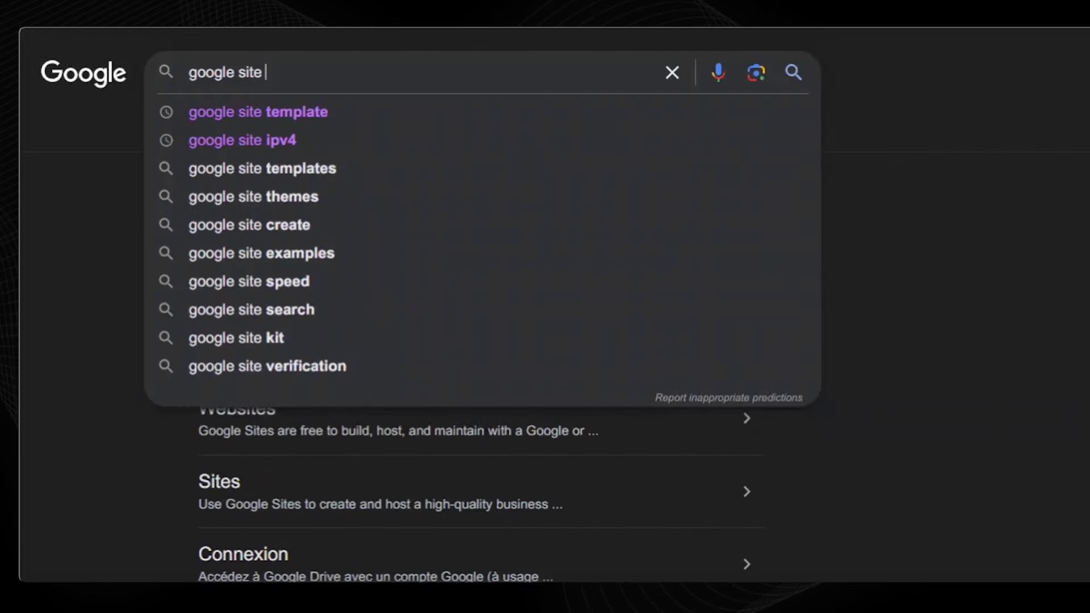
click(983, 191)
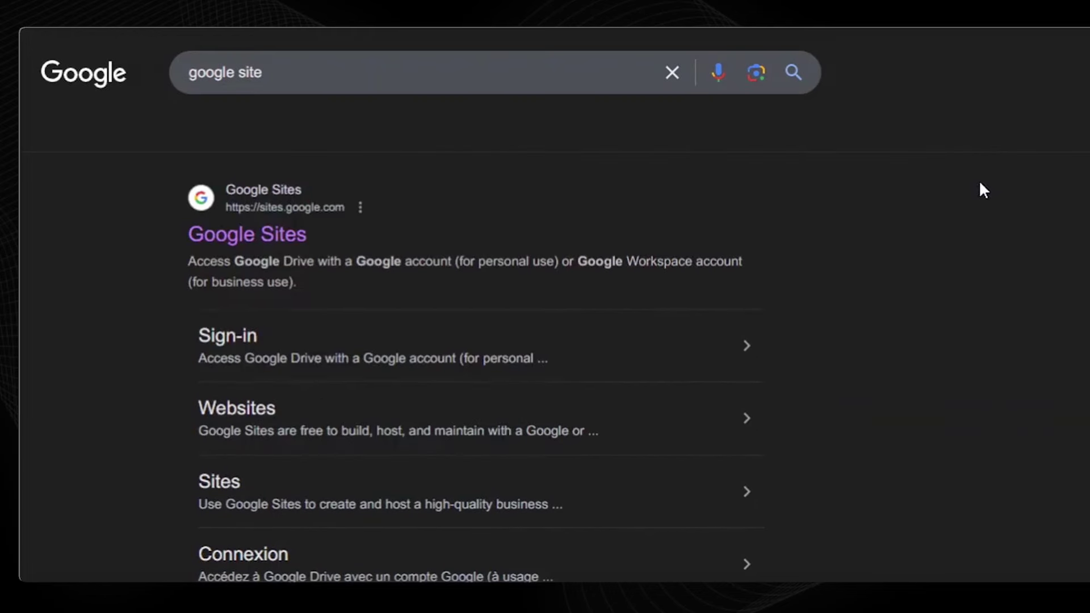
click(286, 245)
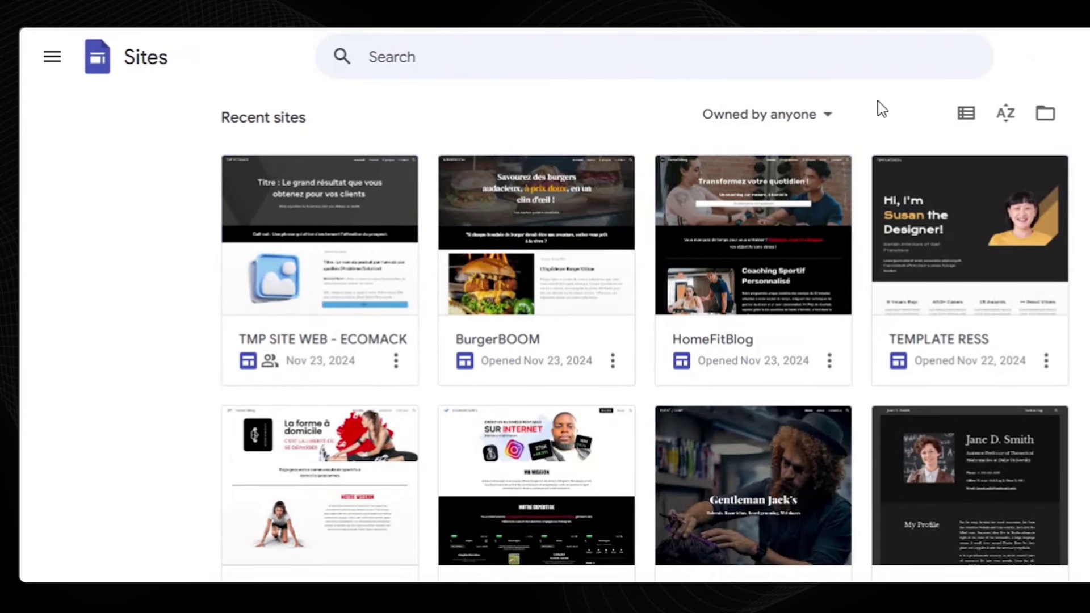
click(817, 116)
click(474, 105)
click(54, 55)
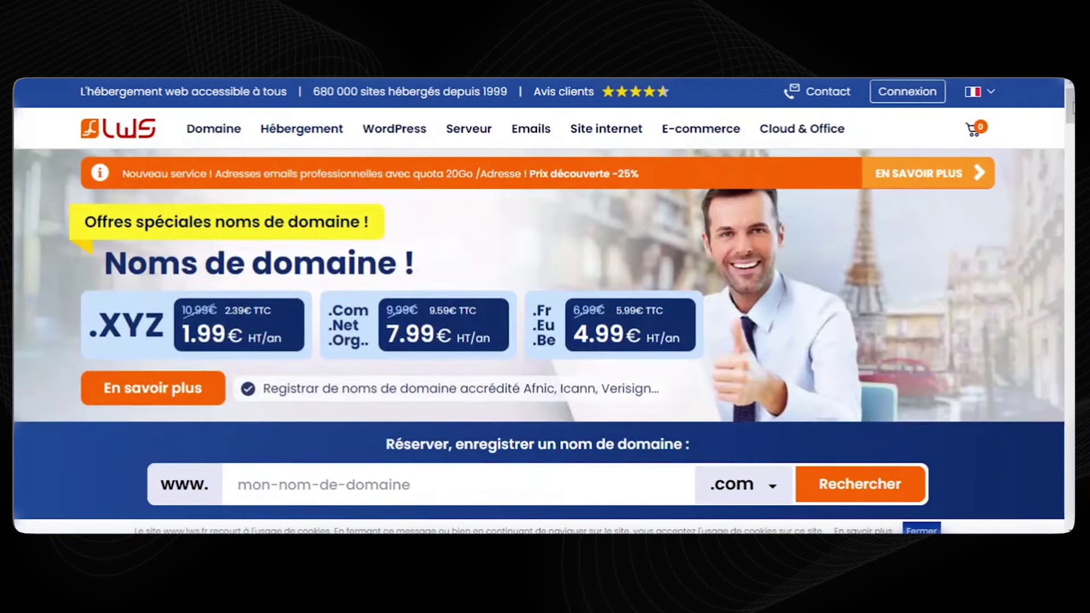
Search the LWS website for the domain name brilleclean and look through the offered extensions.
scroll(545, 298, down, 5)
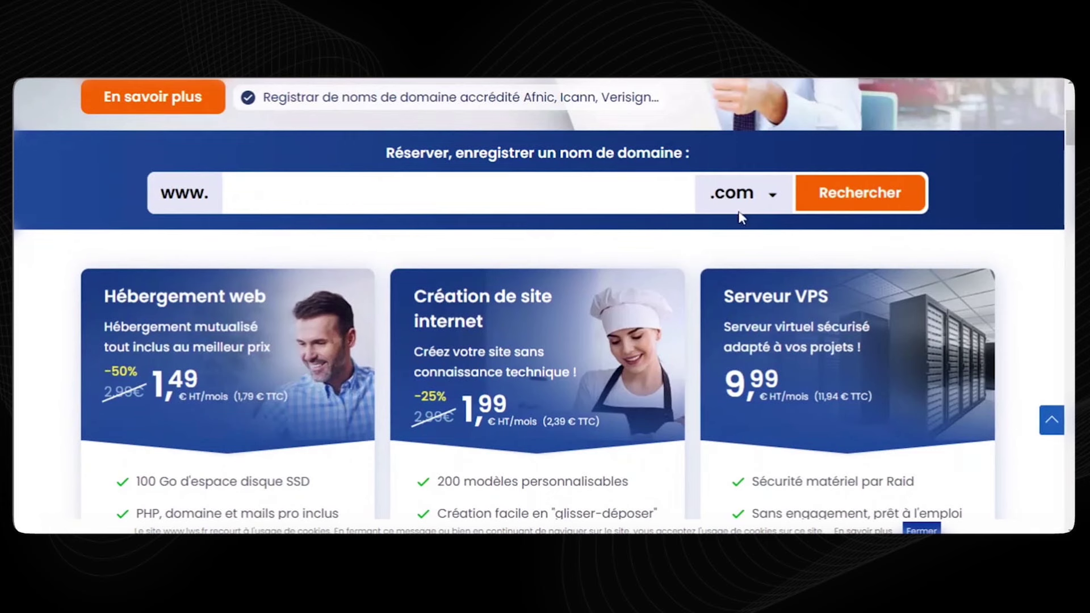
click(869, 194)
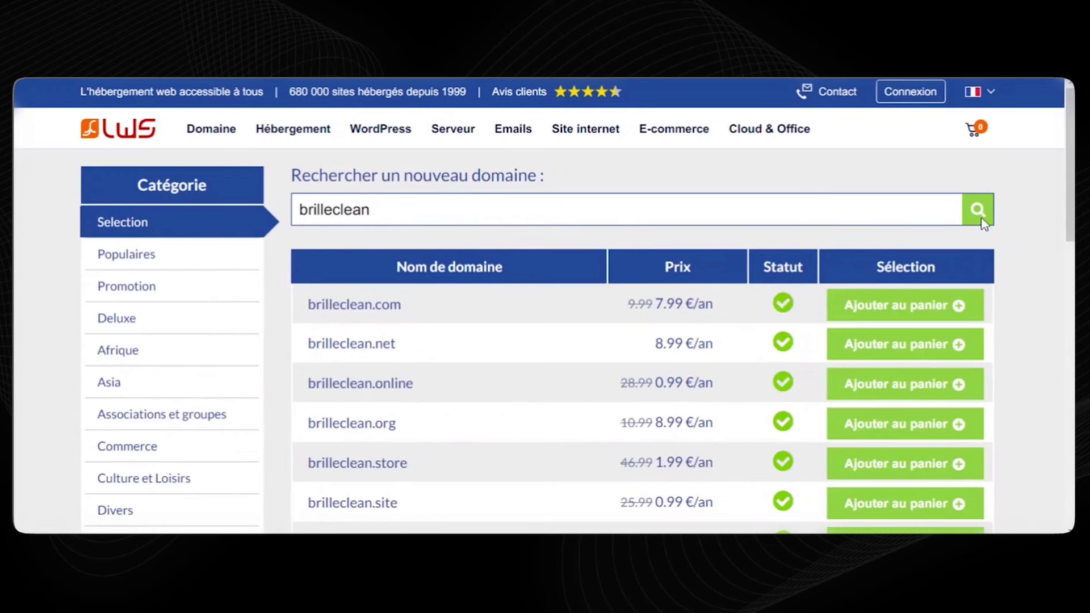
scroll(545, 307, down, 1)
scroll(545, 306, up, 1)
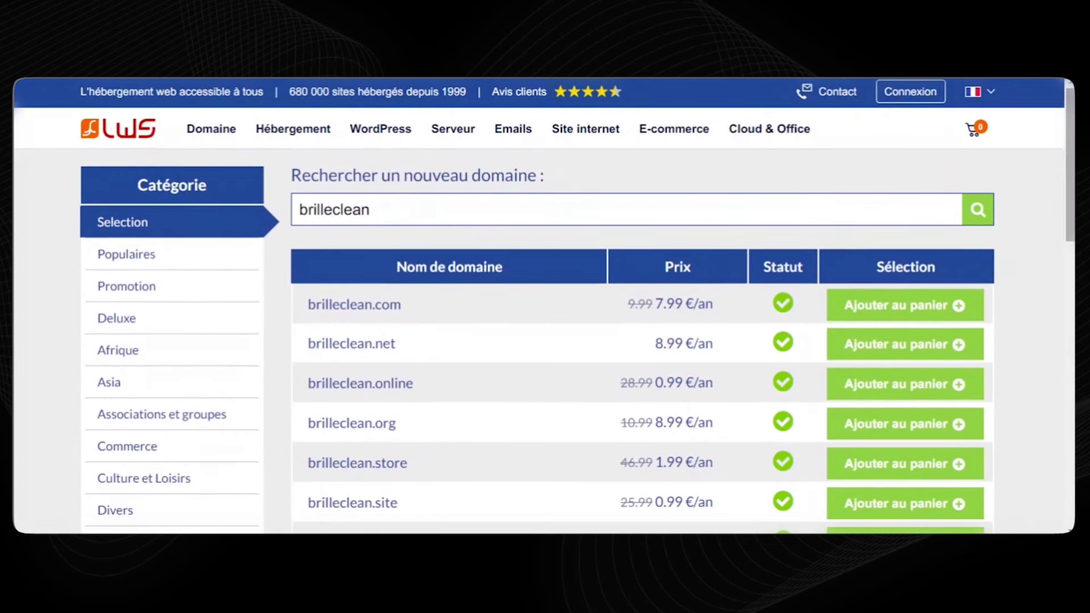
scroll(545, 307, down, 1)
scroll(545, 307, down, 3)
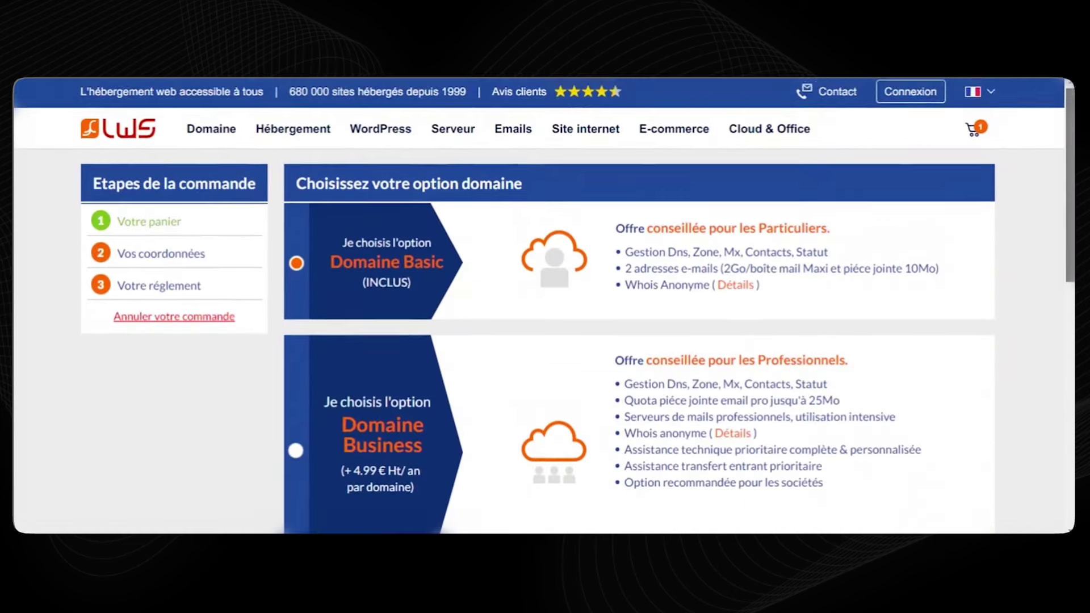
Continue the domain order with the Domaine Basic option.
scroll(545, 306, down, 1)
scroll(992, 375, down, 3)
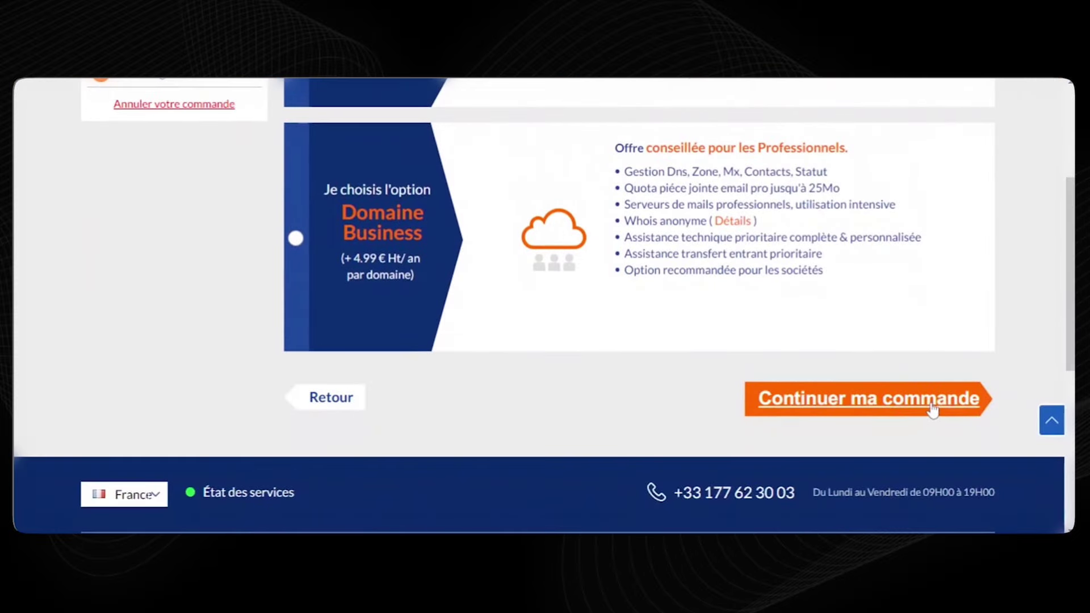
click(932, 401)
scroll(1019, 212, down, 1)
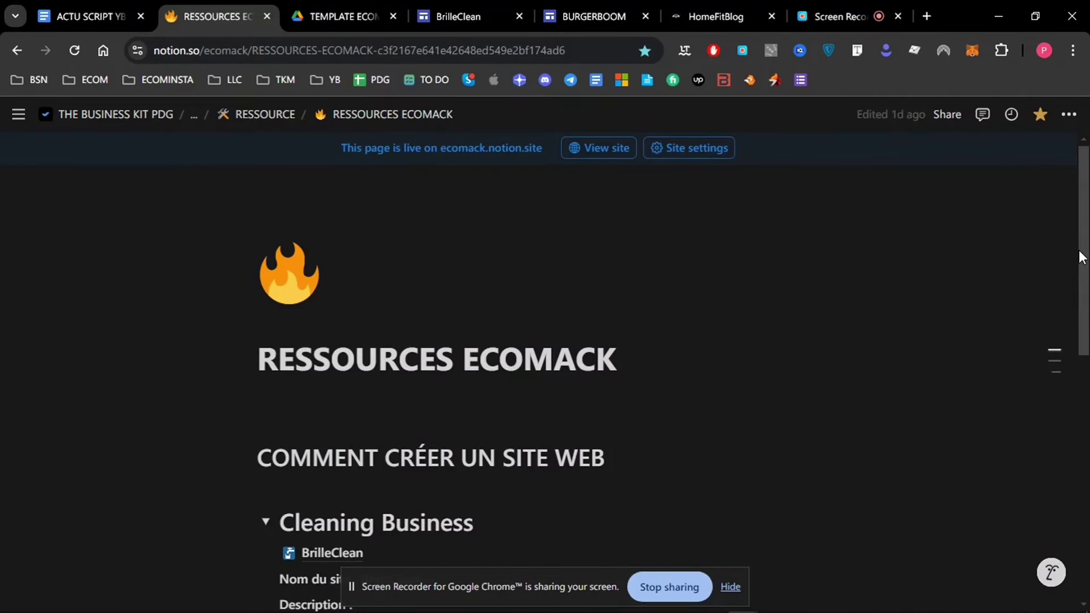
On the RESSOURCES ECOMACK page in Notion, look at the list under RESSOURCES ANCIENNES VIDÉOS and collapse it again.
drag(1080, 256, 1080, 505)
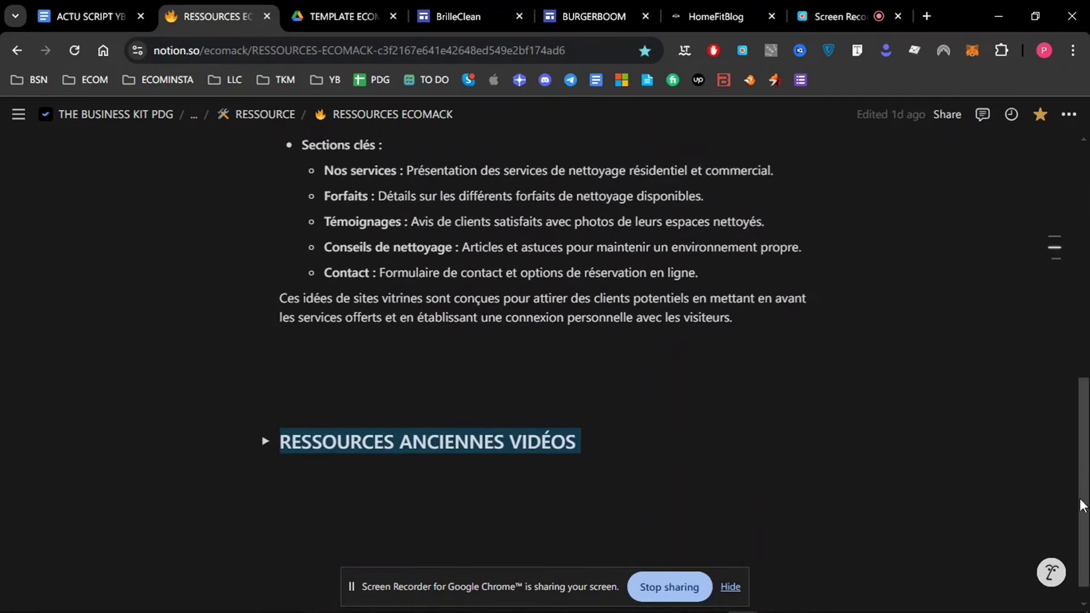
click(264, 442)
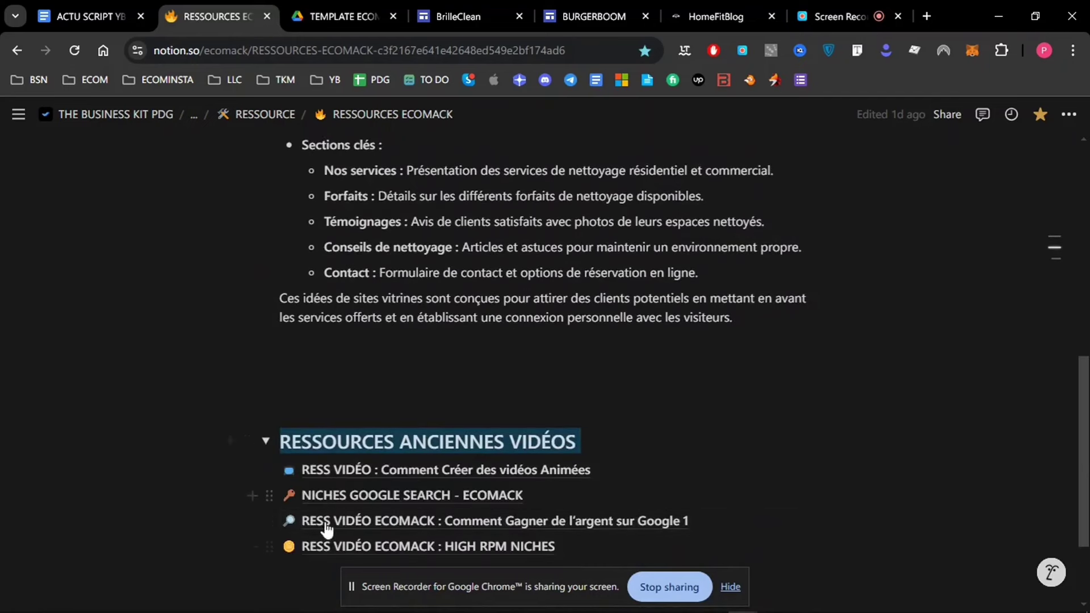
click(266, 441)
Read the BrilleClean site description and its key sections under Cleaning Business.
drag(1081, 462, 1081, 361)
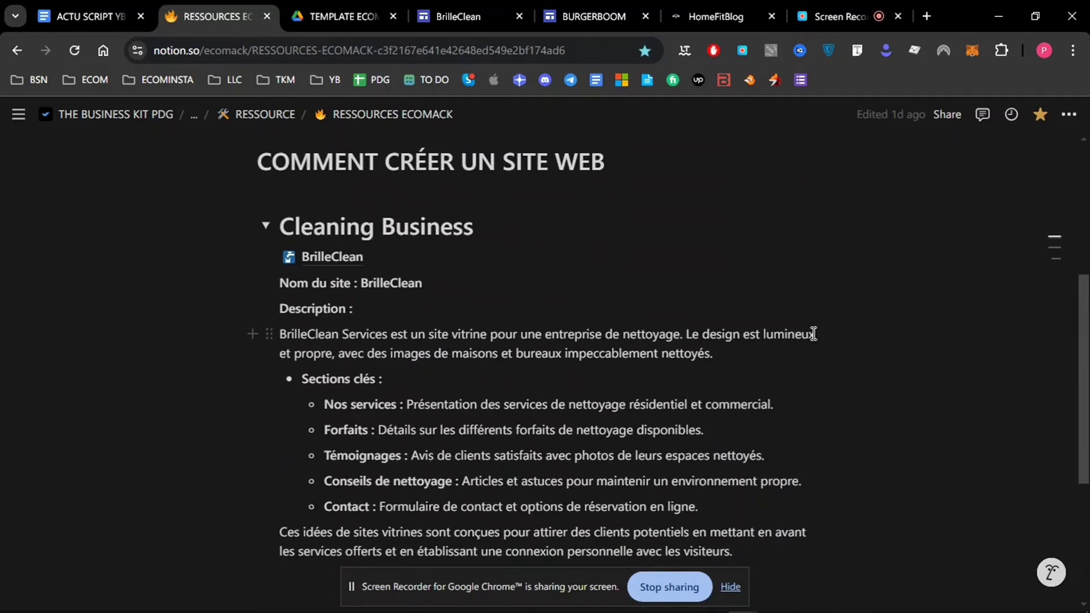
scroll(814, 276, down, 1)
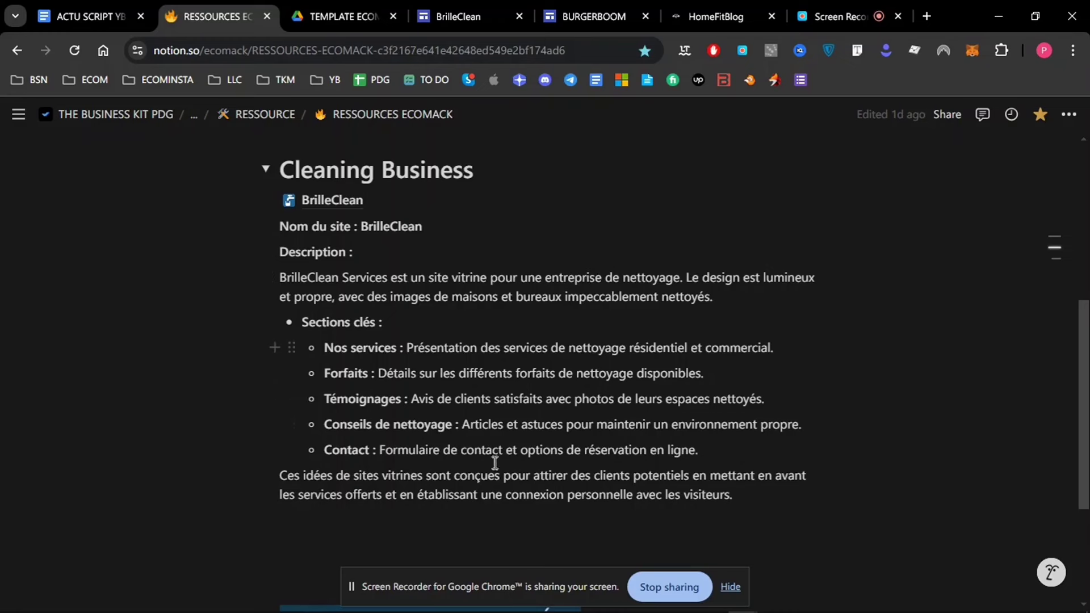
scroll(979, 402, up, 1)
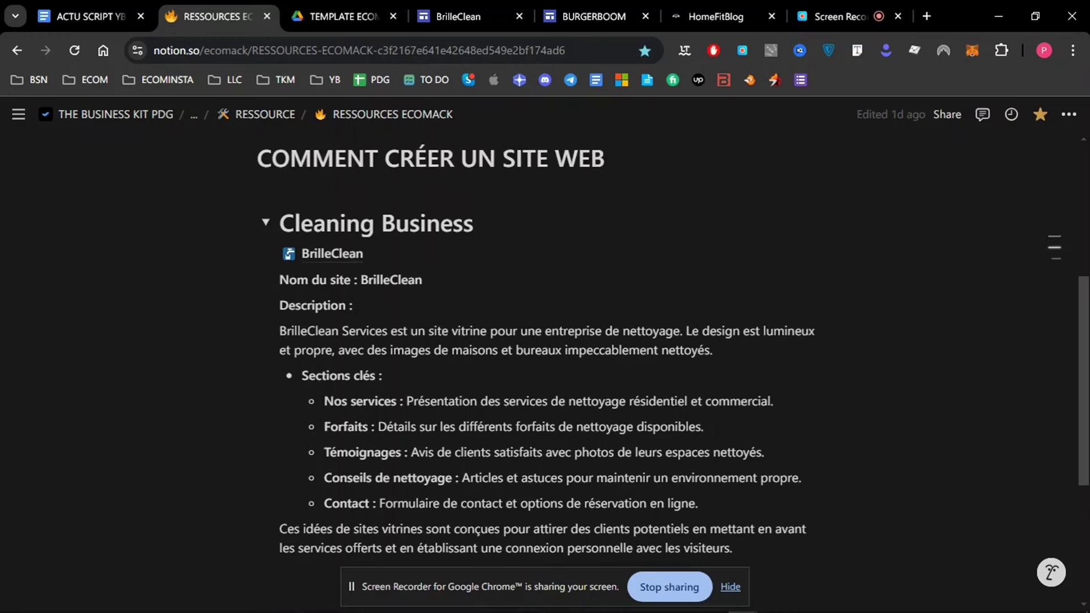
scroll(1083, 430, down, 1)
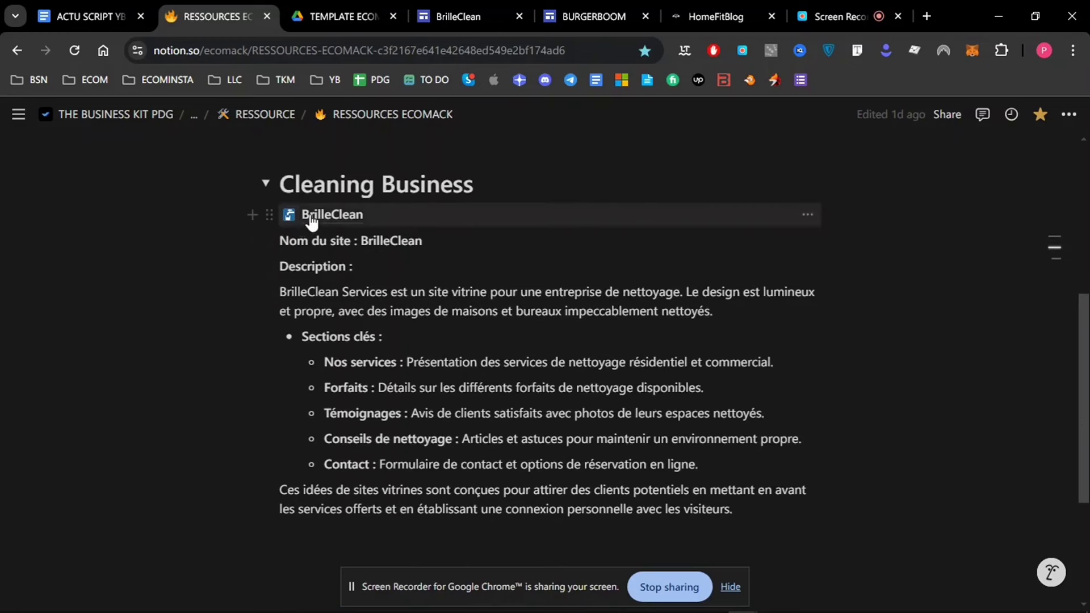
Open the BrilleClean page and expand its MARCHÉ section.
click(335, 221)
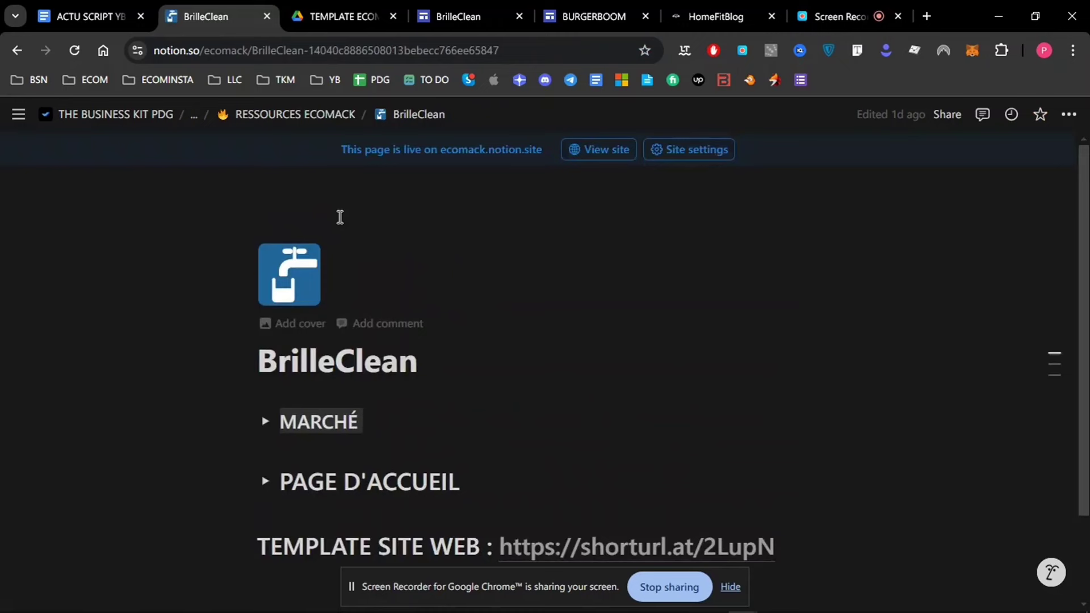
scroll(545, 341, down, 1)
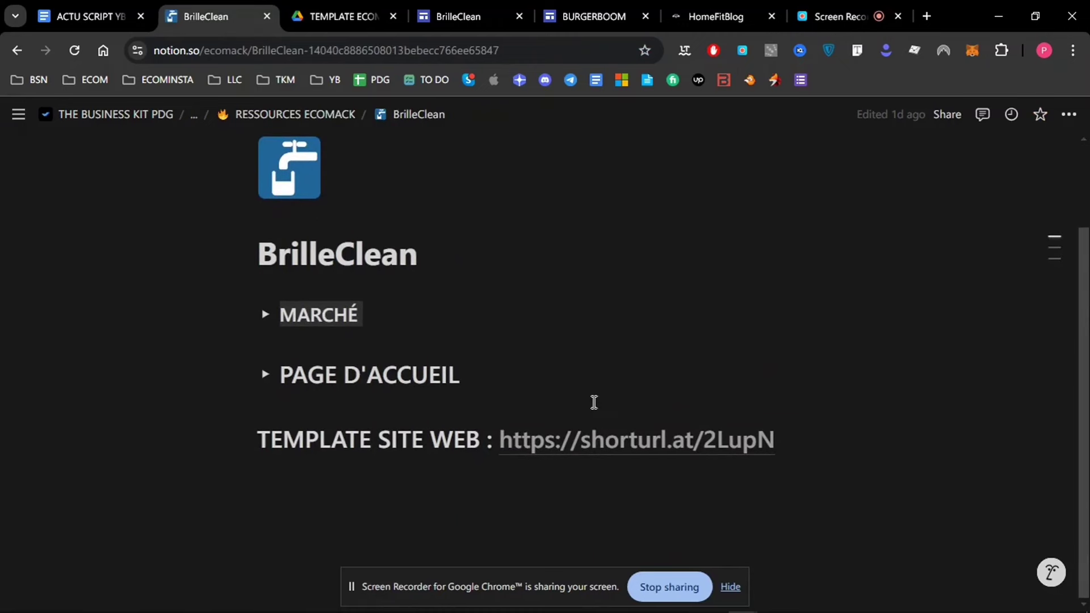
click(265, 315)
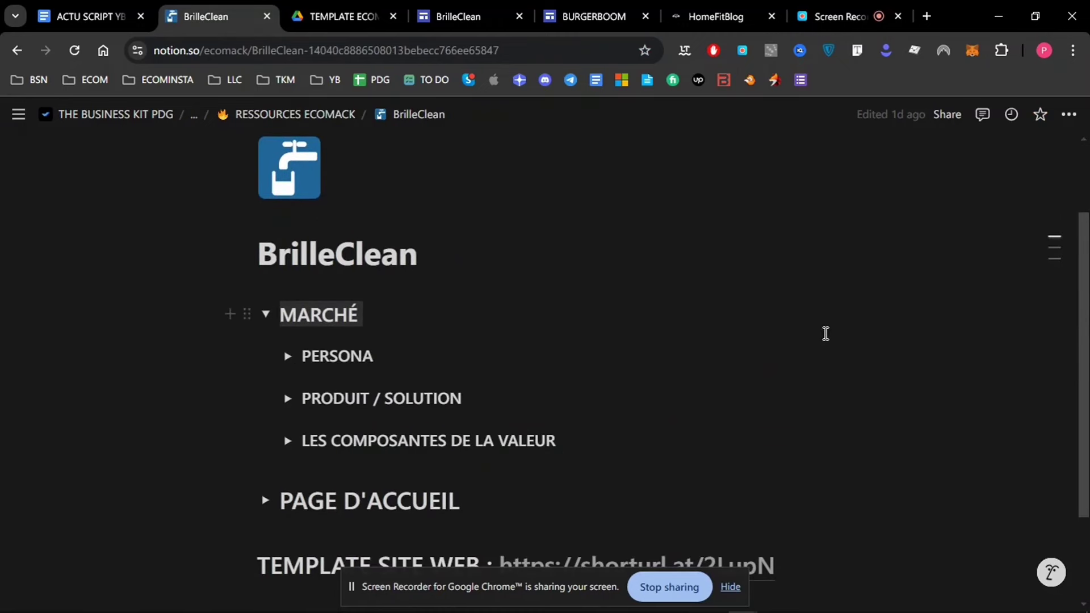
scroll(1062, 384, down, 1)
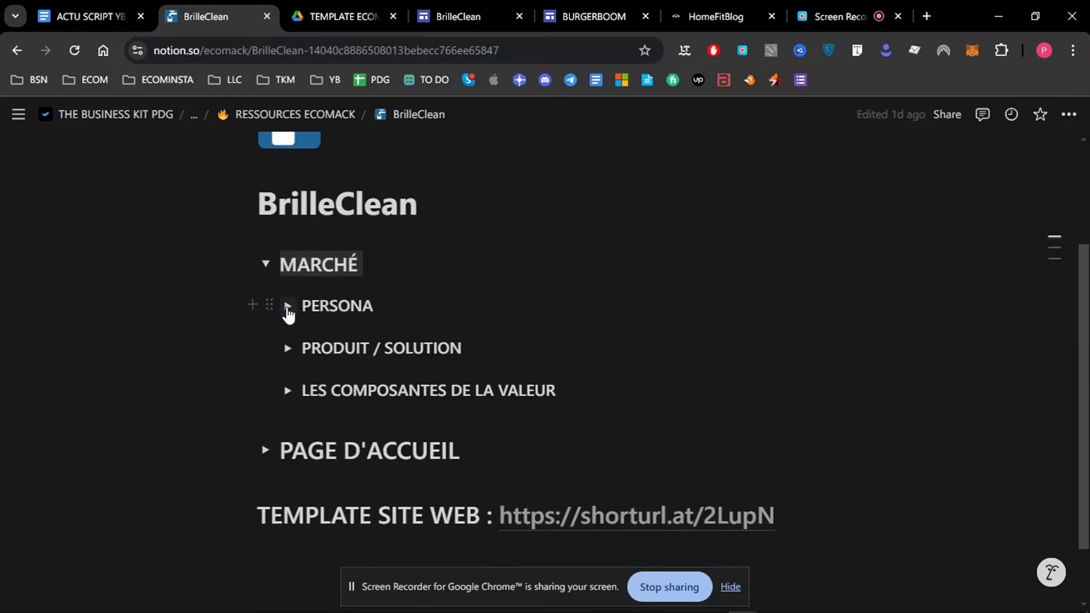
Read the PERSONA and PRODUIT / SOLUTION notes in the MARCHÉ section.
click(288, 310)
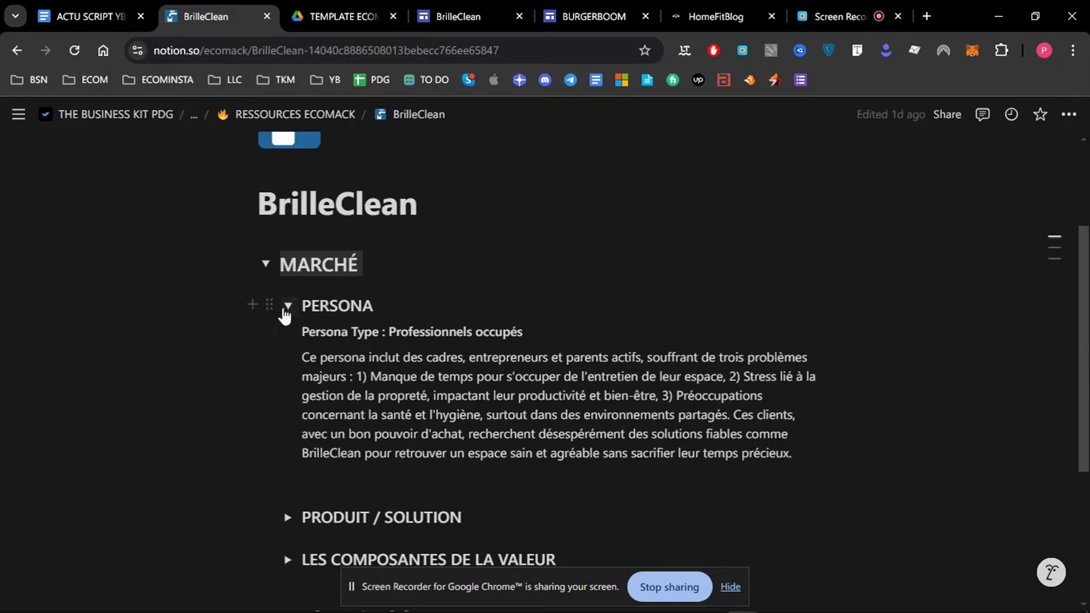
click(288, 306)
click(288, 349)
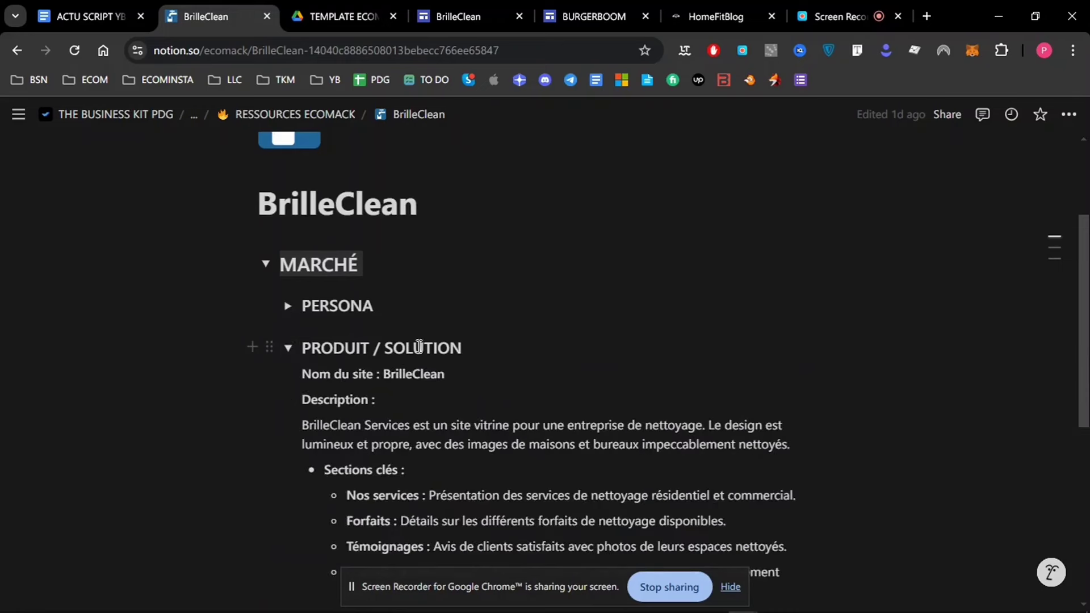
scroll(545, 369, down, 3)
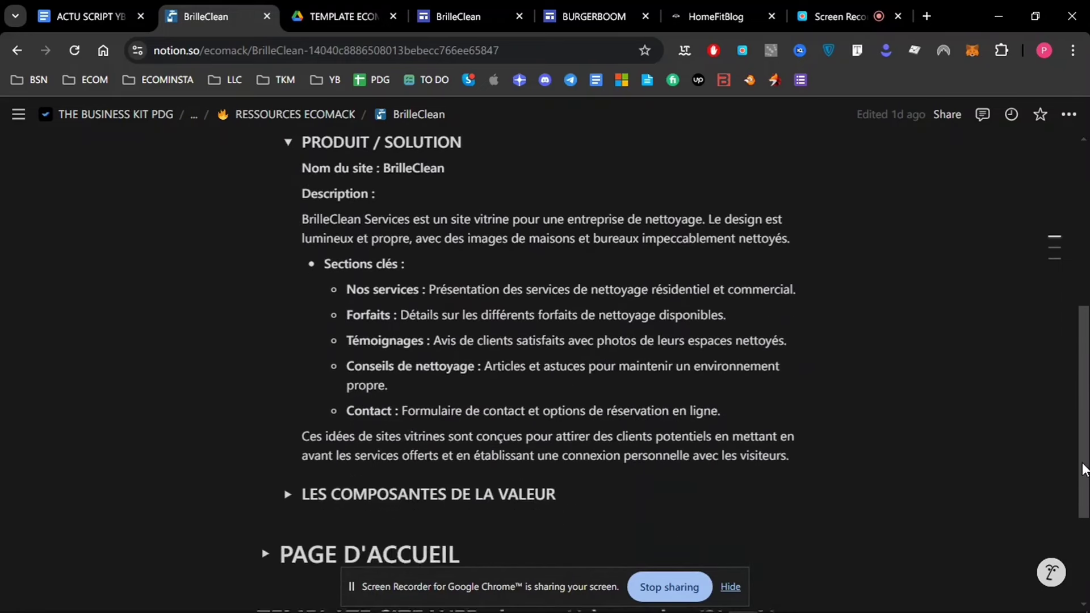
scroll(433, 274, up, 1)
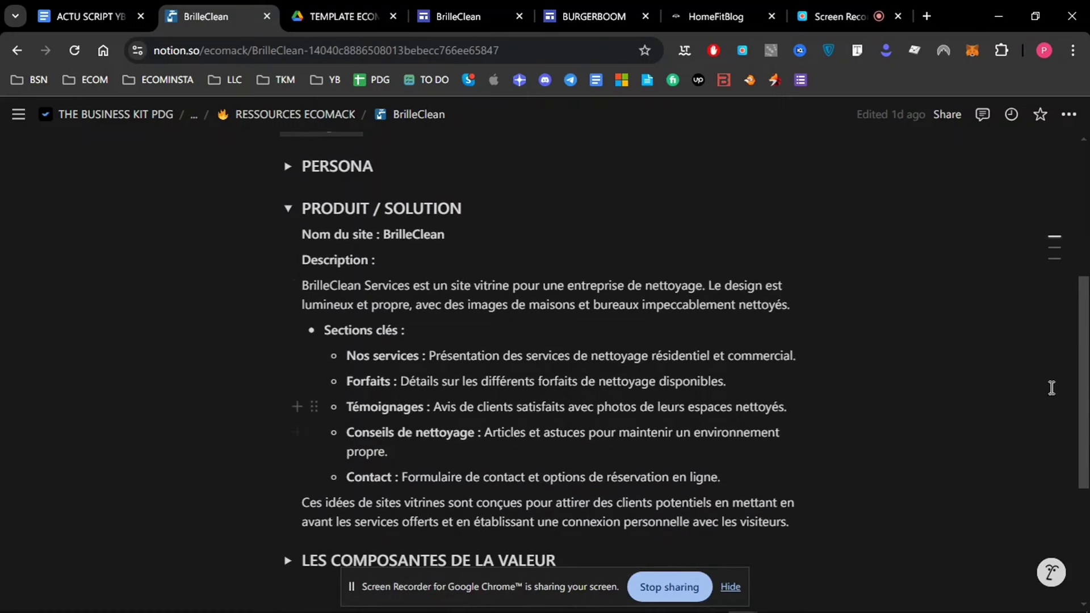
scroll(1051, 384, down, 1)
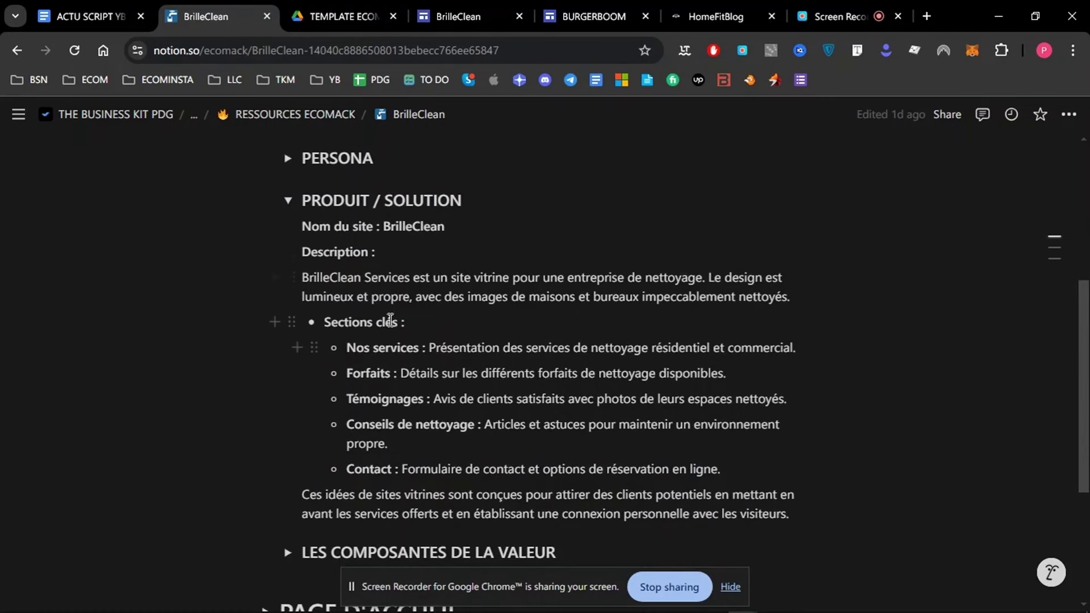
Collapse PRODUIT / SOLUTION, read the LES COMPOSANTES DE LA VALEUR notes and collapse them again.
click(288, 201)
click(288, 314)
scroll(458, 295, down, 2)
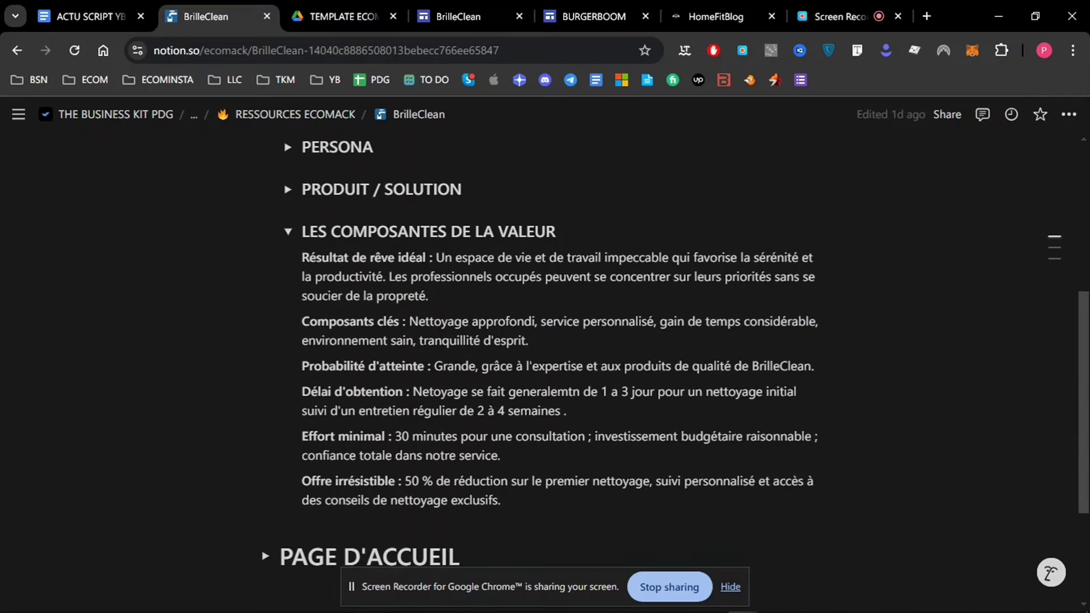
scroll(1070, 469, up, 1)
scroll(1071, 469, down, 2)
scroll(1070, 470, up, 1)
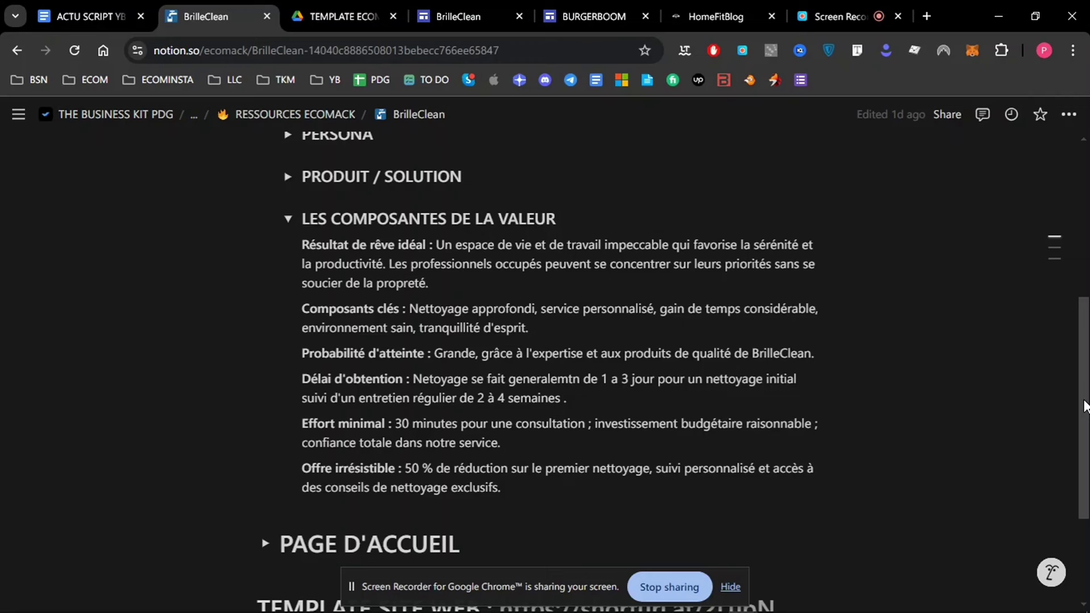
scroll(913, 329, up, 2)
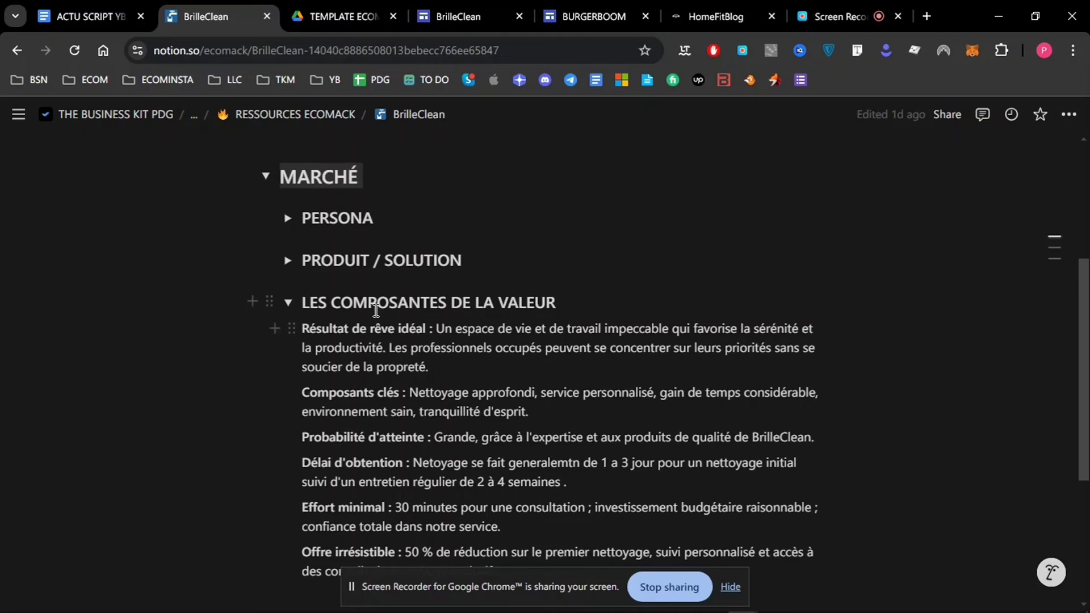
click(290, 303)
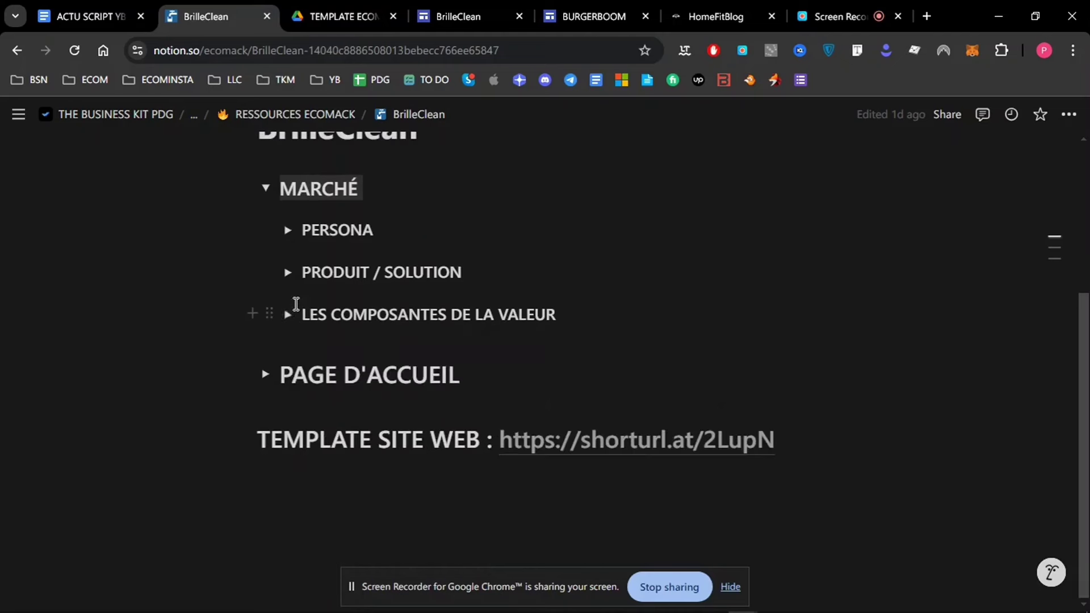
Collapse the MARCHÉ section and expand PAGE D'ACCUEIL to show the parts of the home page.
click(266, 188)
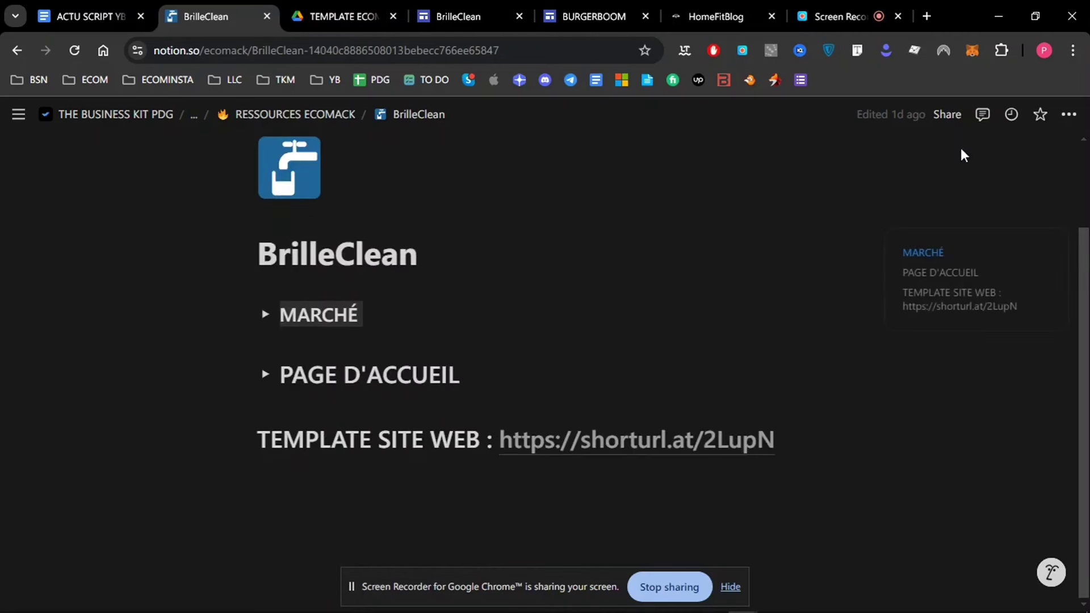
click(267, 375)
scroll(681, 343, down, 2)
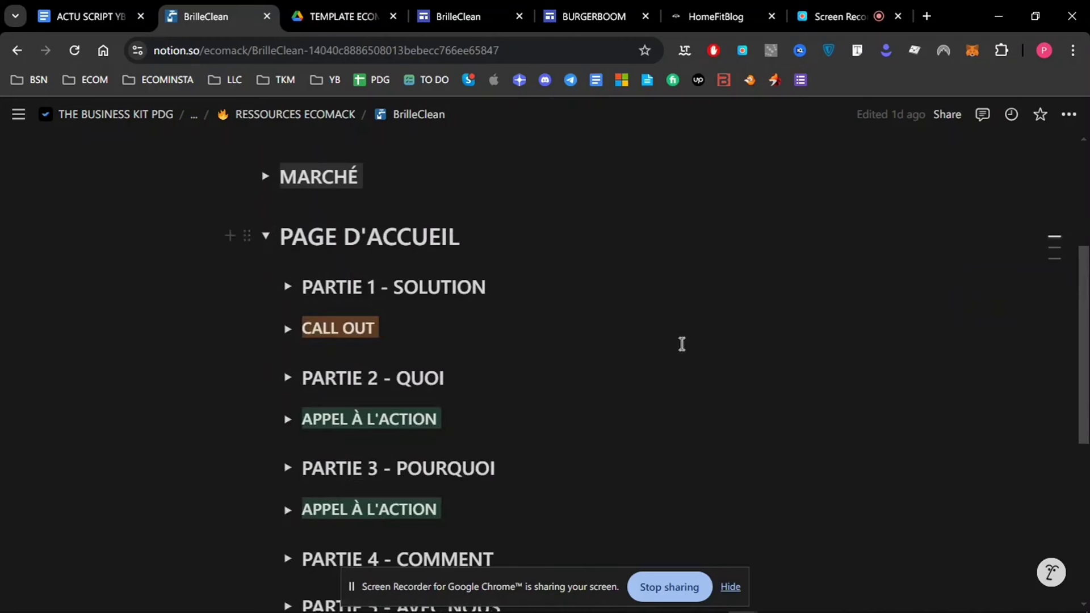
Look through the PAGE D'ACCUEIL parts, try the TEMPLATE SITE WEB link, and switch to the TEMPLATE ECOMACK folder in Google Drive.
scroll(1083, 396, down, 2)
scroll(1081, 398, down, 1)
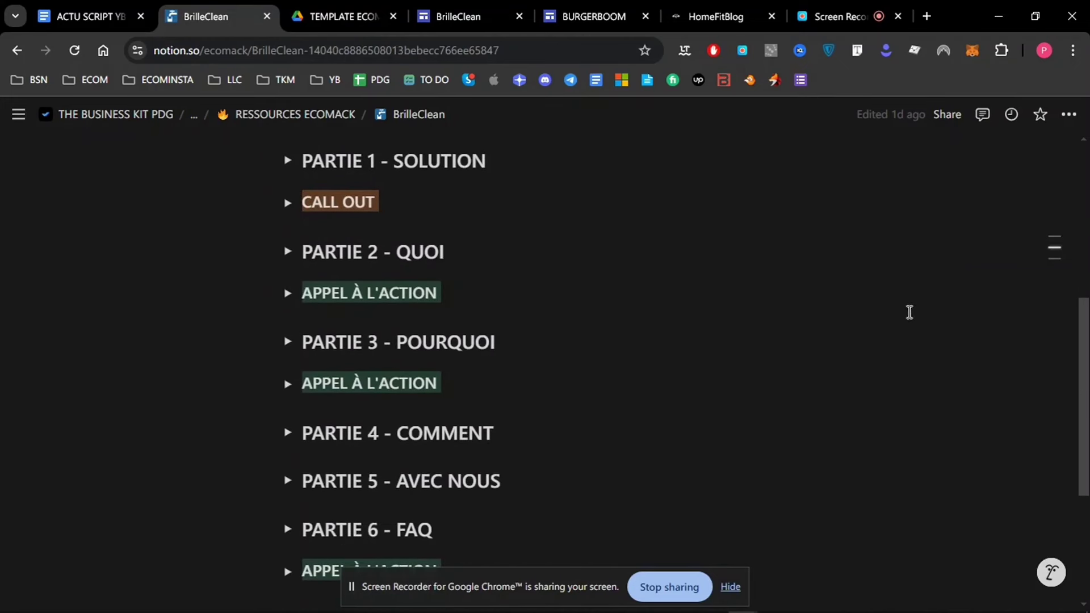
scroll(1084, 400, down, 1)
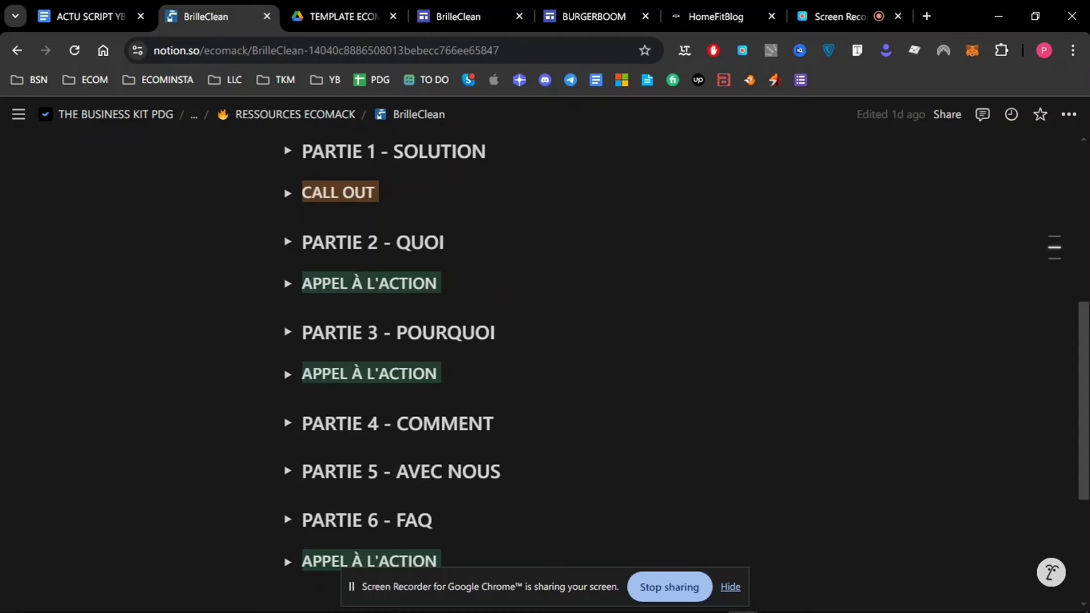
drag(1087, 370, 1087, 396)
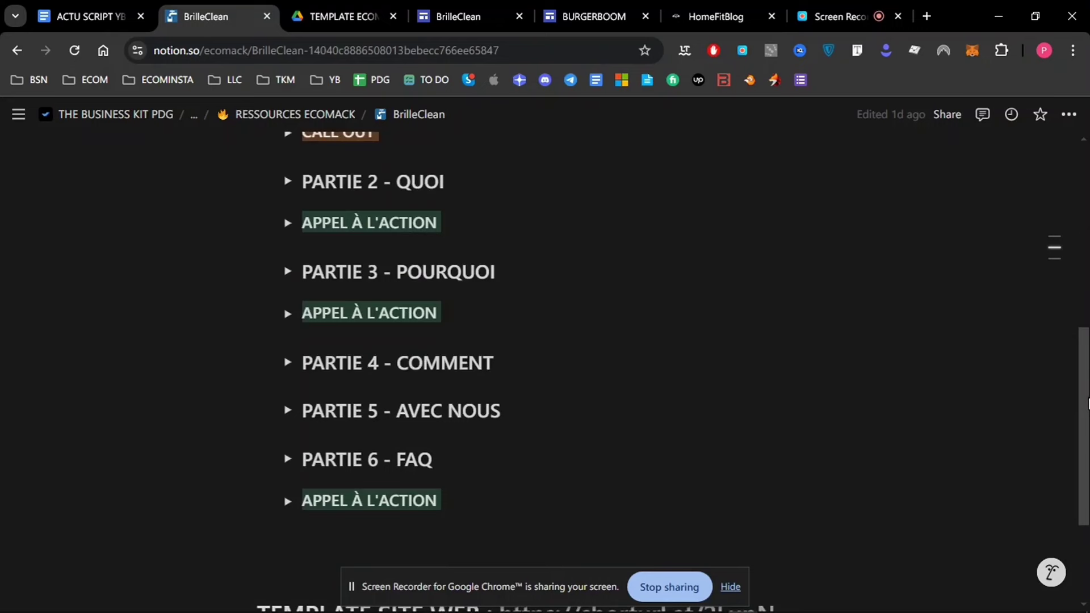
scroll(1087, 403, down, 3)
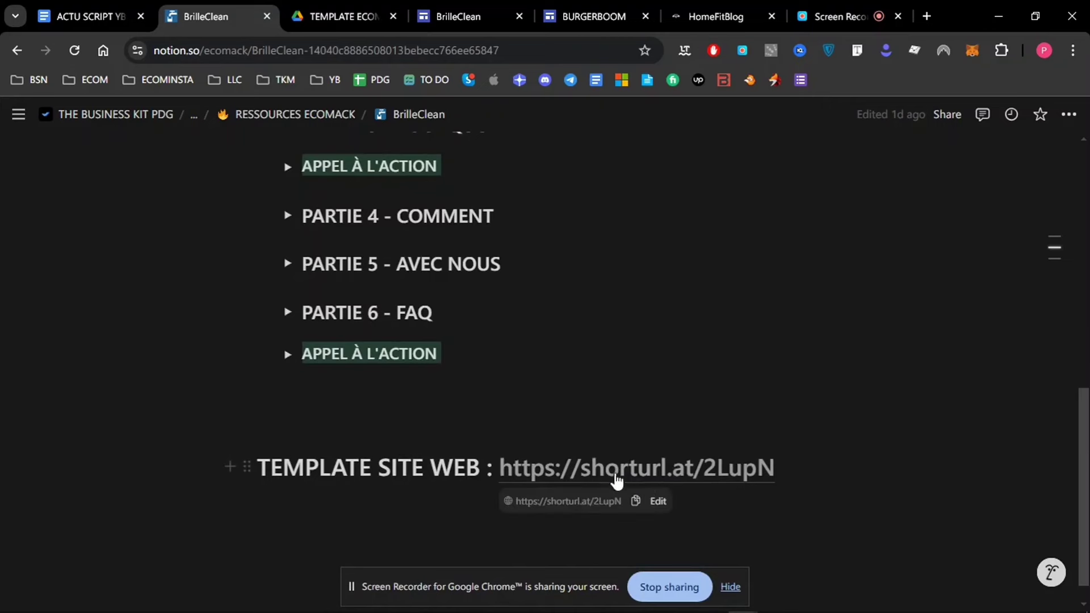
click(653, 476)
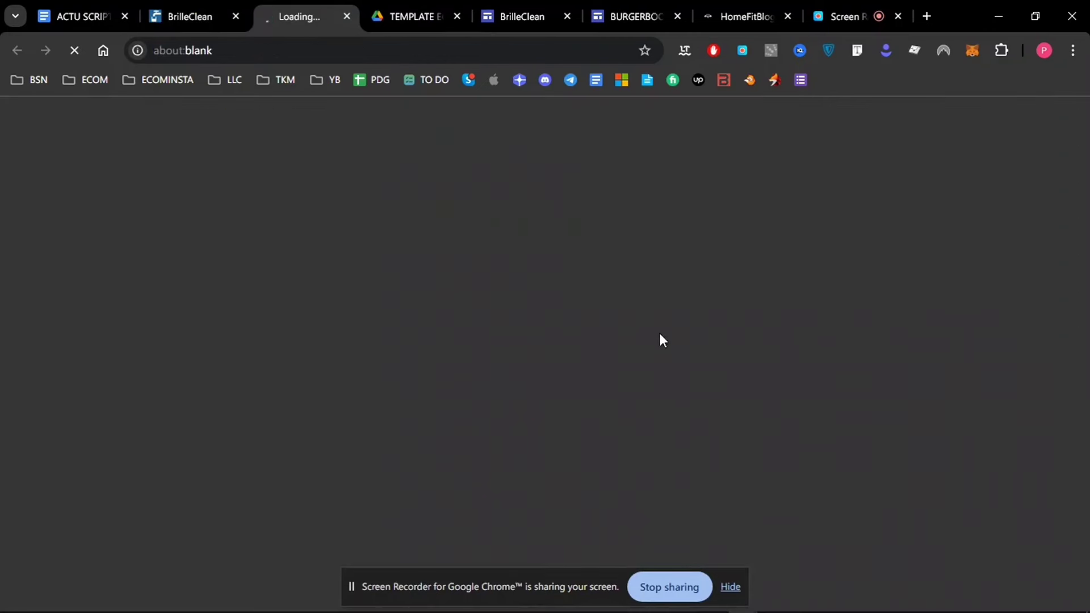
click(347, 15)
click(305, 5)
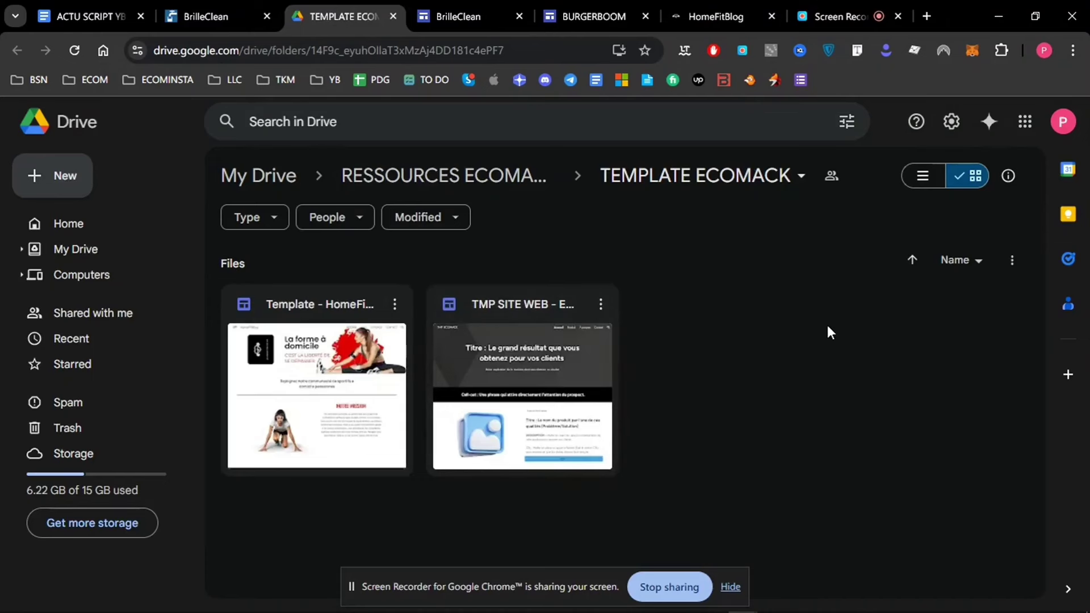
Hide the screen-sharing notice and make a copy of the TMP SITE WEB - ECOMACK template in the Drive folder.
click(730, 587)
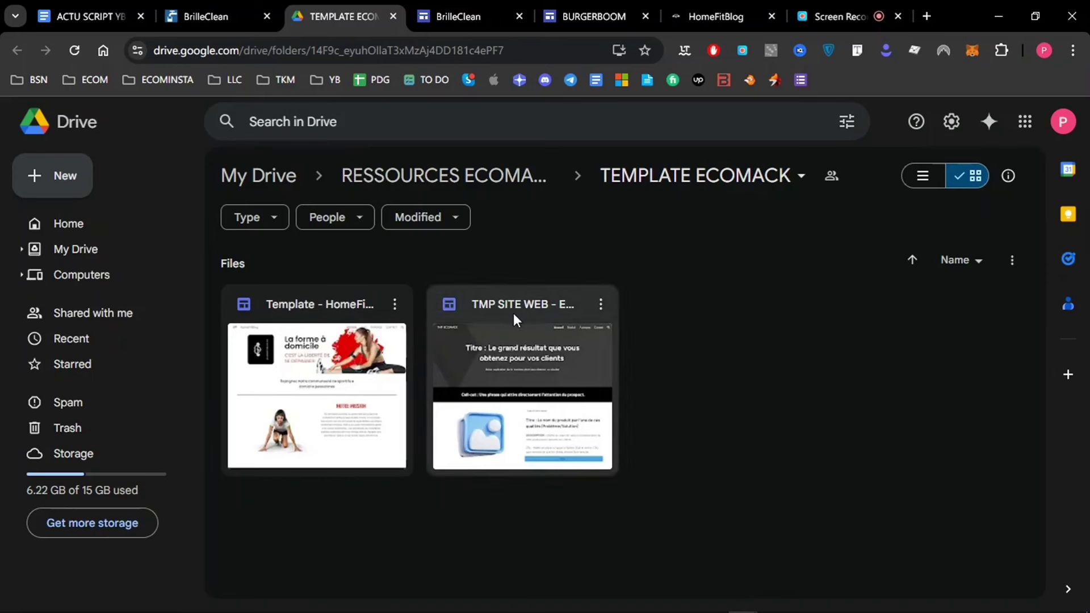
click(600, 305)
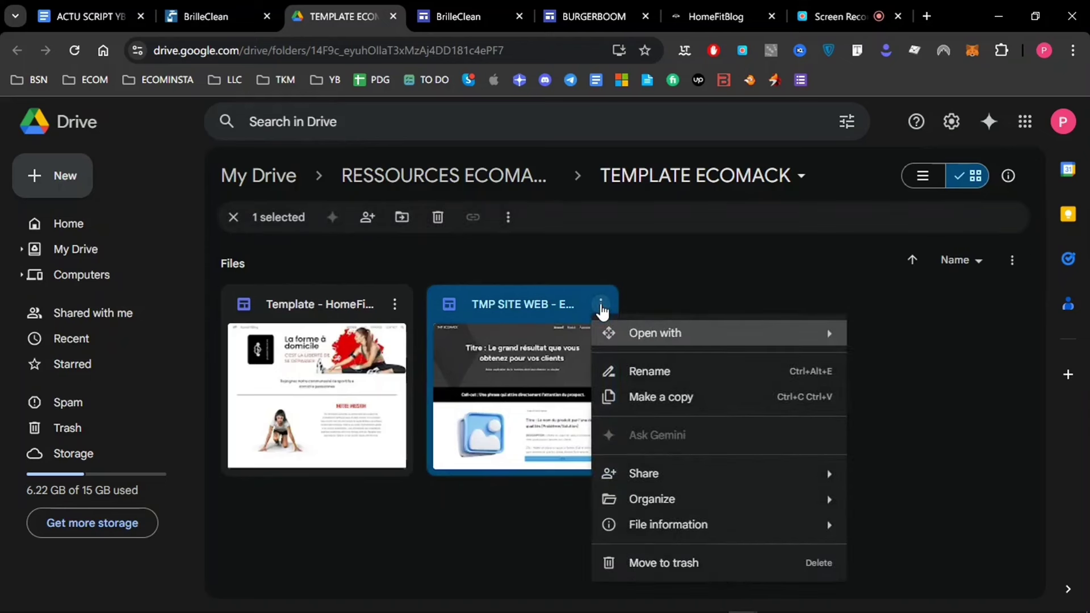
click(675, 400)
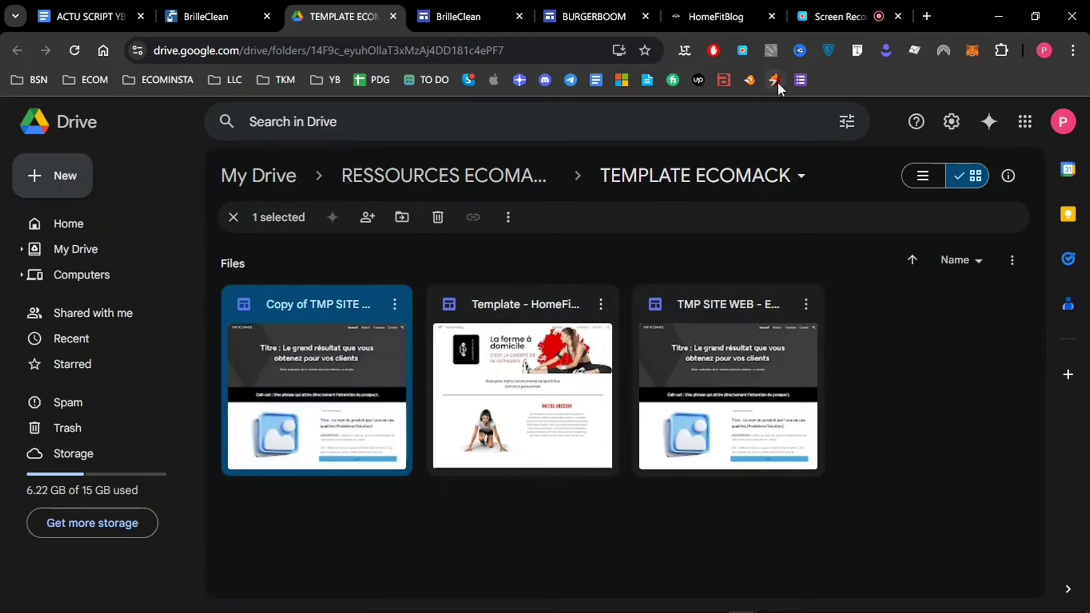
Search for "google site" in a new tab, open Google Sites beside BURGERBOOM, and close the old BrilleClean site tab.
click(925, 16)
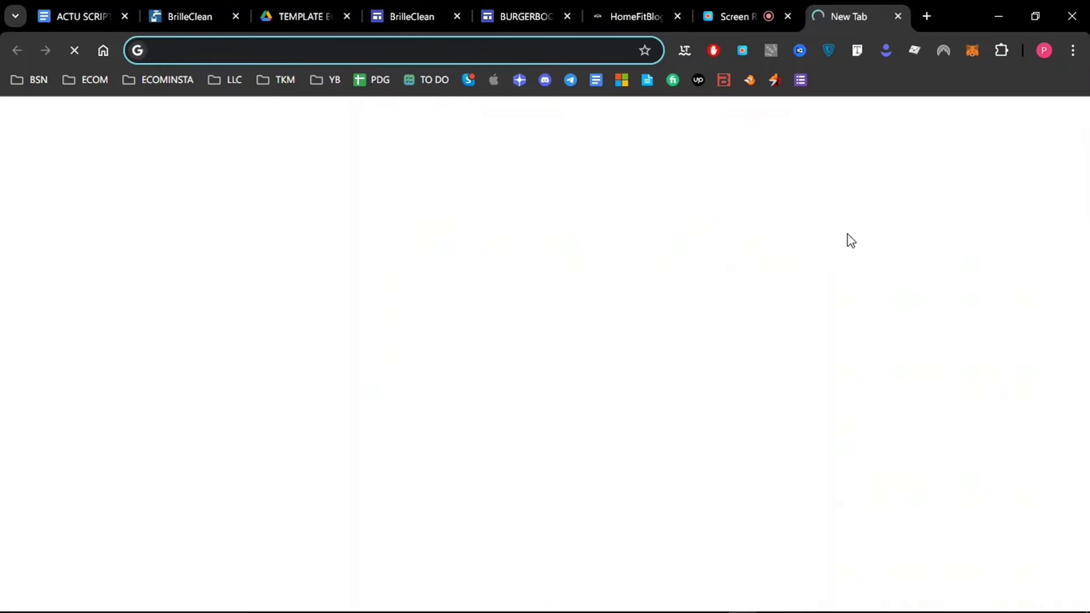
text(ggel)
key(BackSpace)
key(BackSpace)
key(BackSpace)
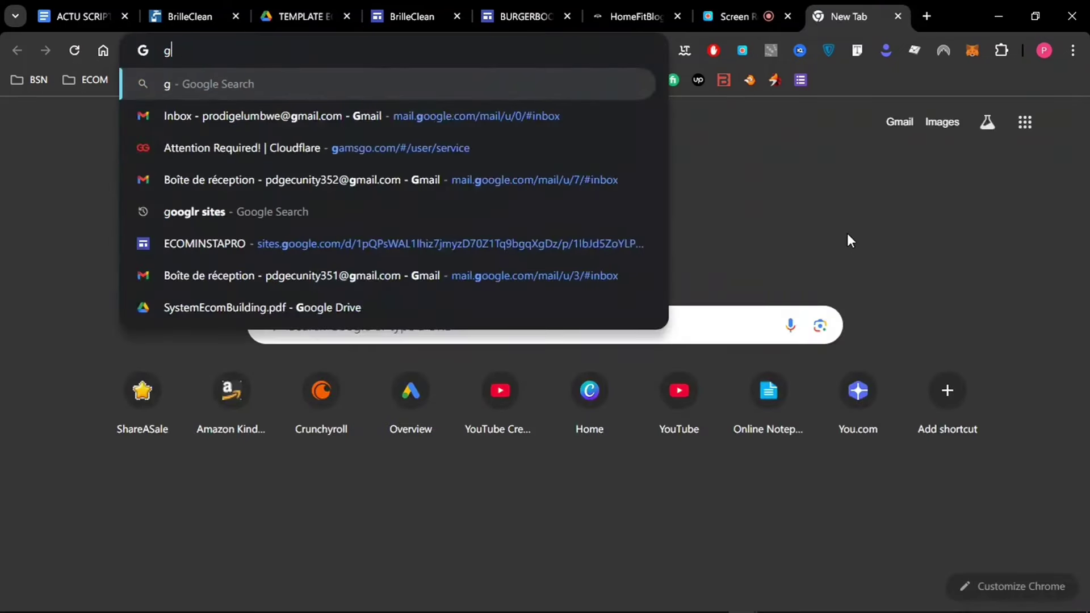
text(oogle trends)
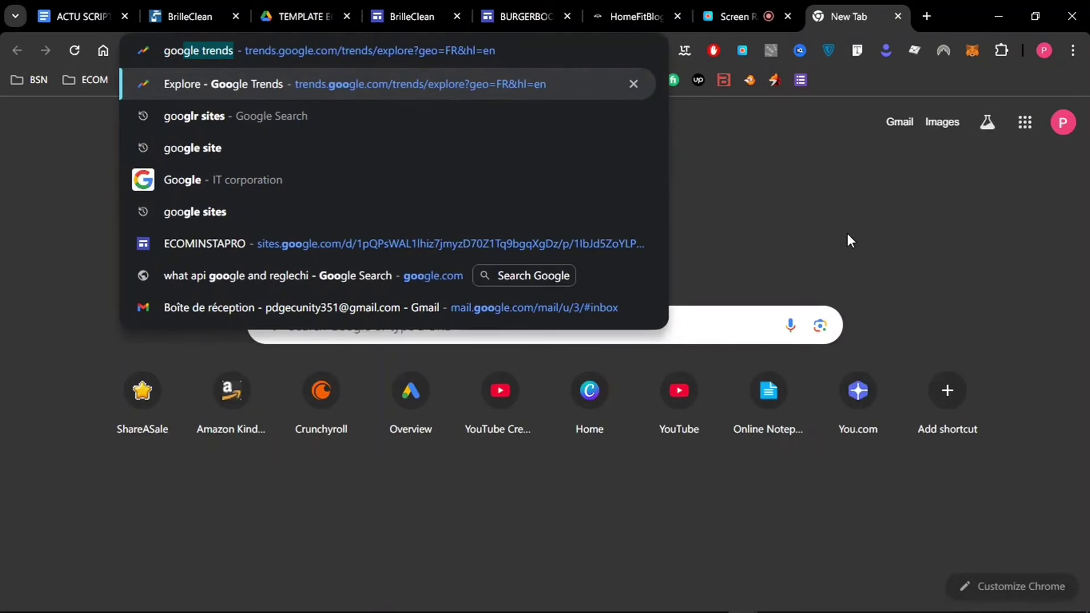
click(362, 158)
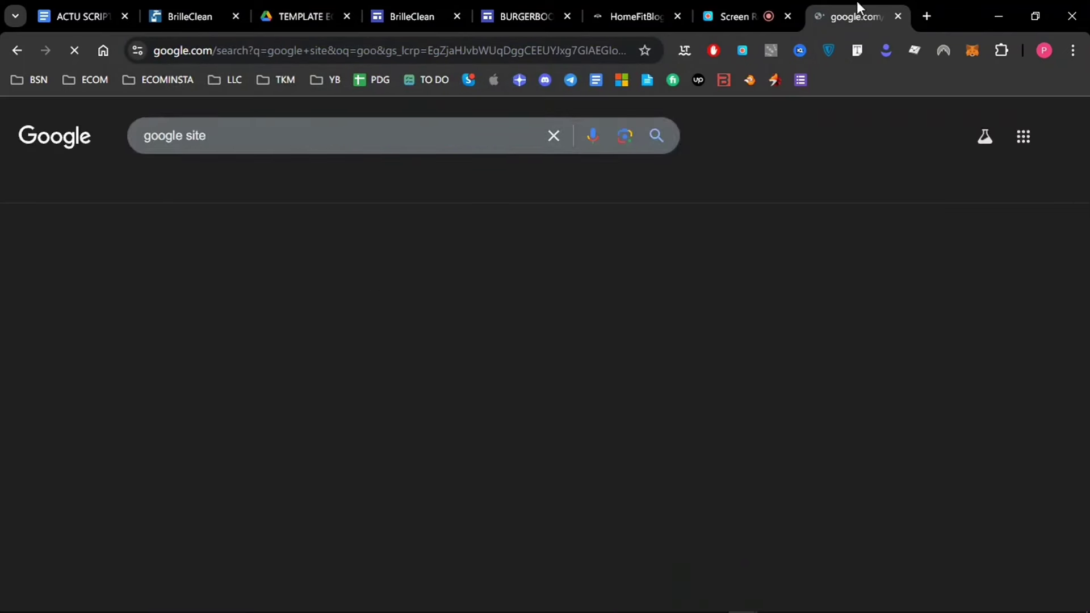
drag(856, 2, 619, 10)
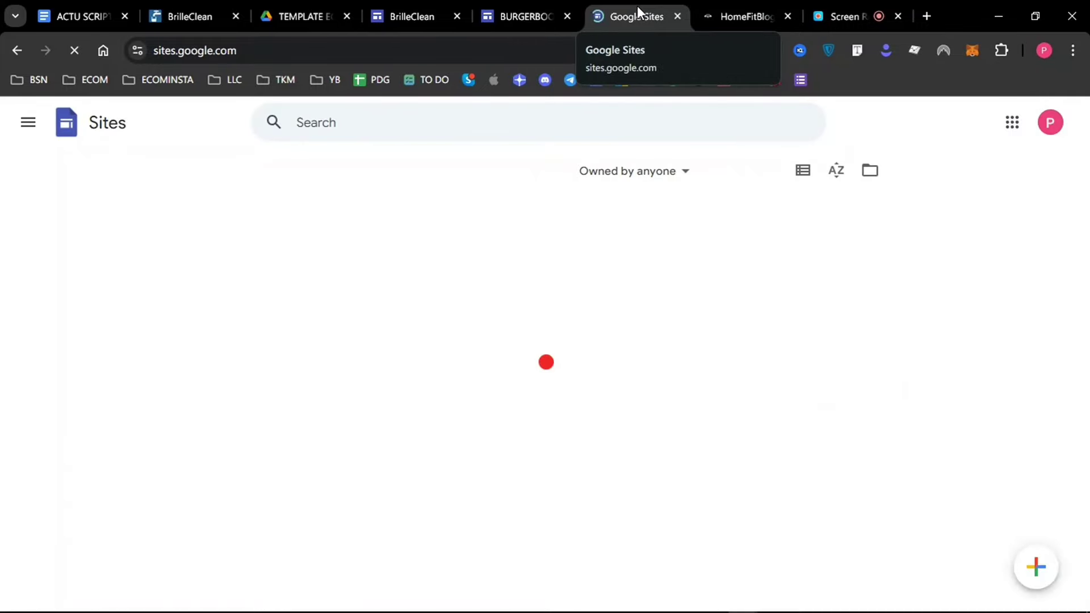
click(457, 17)
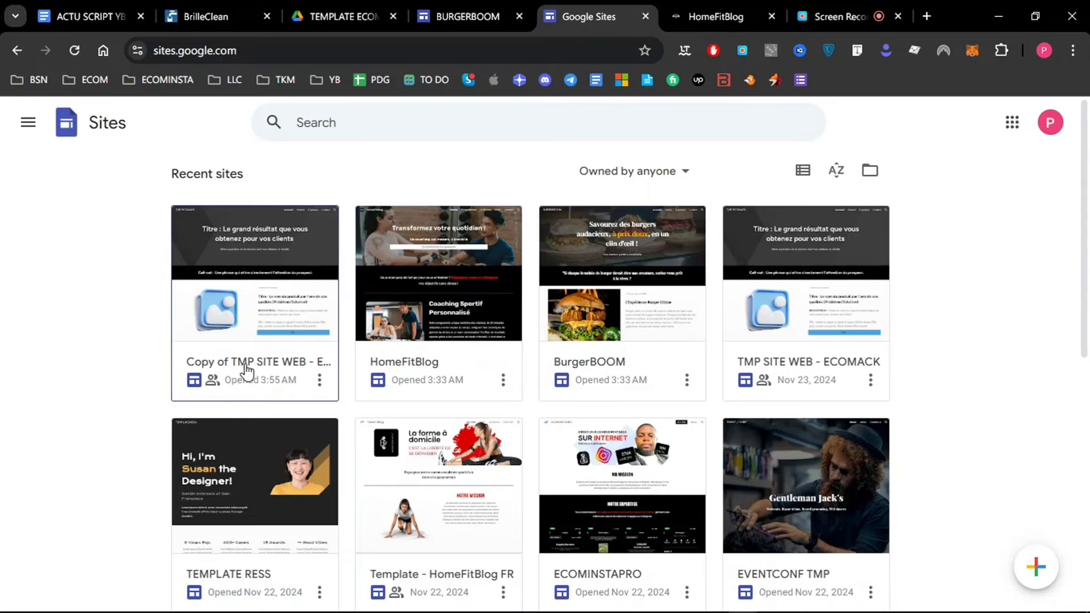
Check the copied template in the Drive folder, then open Copy of TMP SITE WEB - ECOMACK from Google Sites.
click(342, 7)
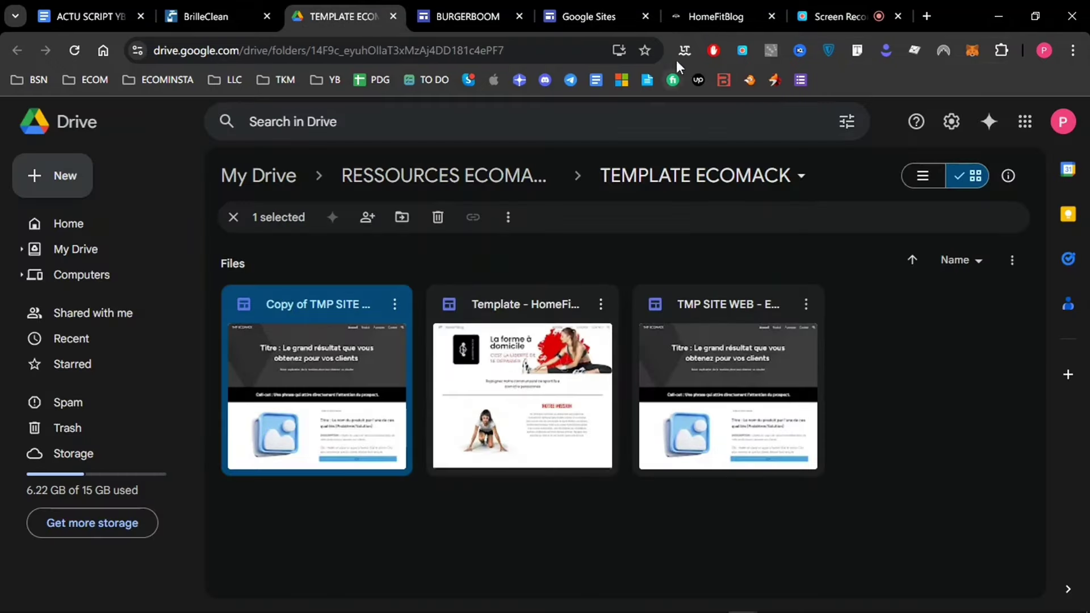
click(550, 11)
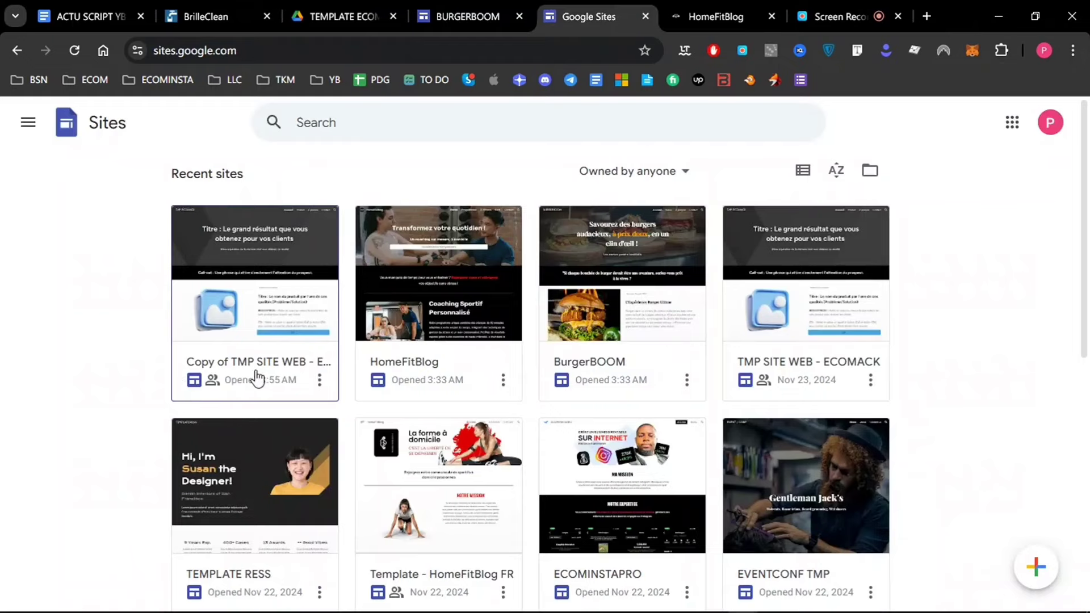
click(268, 260)
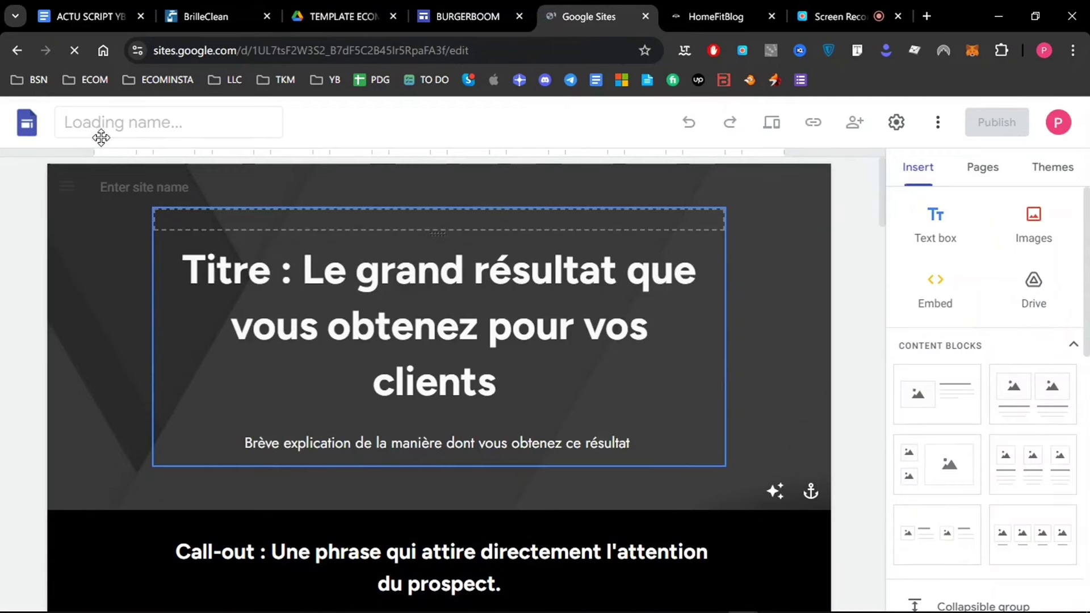
Copy the BrilleClean title from the Notion page and set it as the site name in the template's header.
click(217, 12)
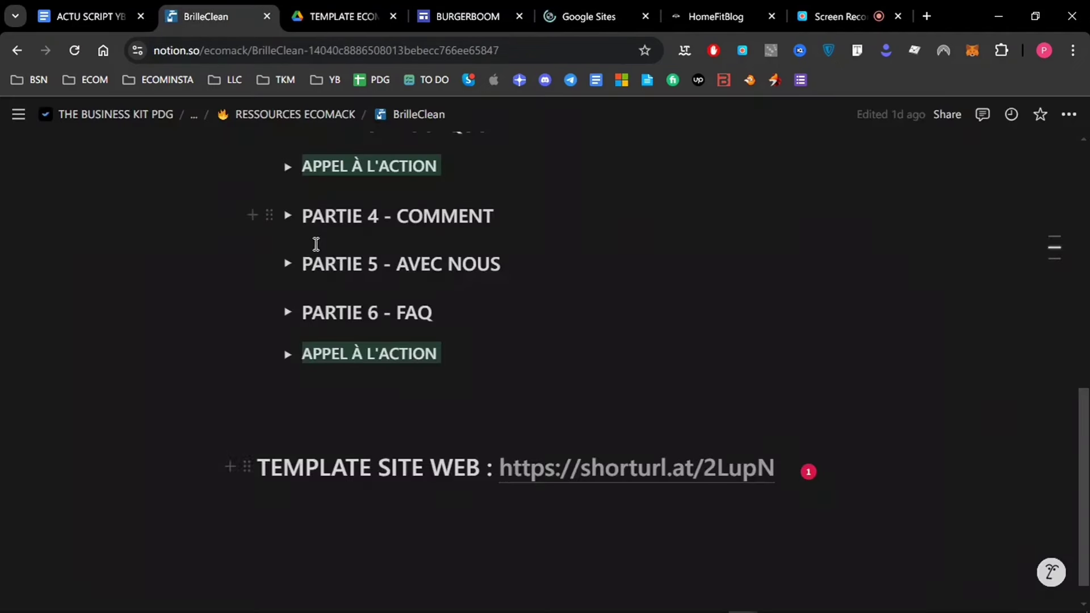
drag(1084, 400, 1085, 153)
drag(429, 363, 265, 362)
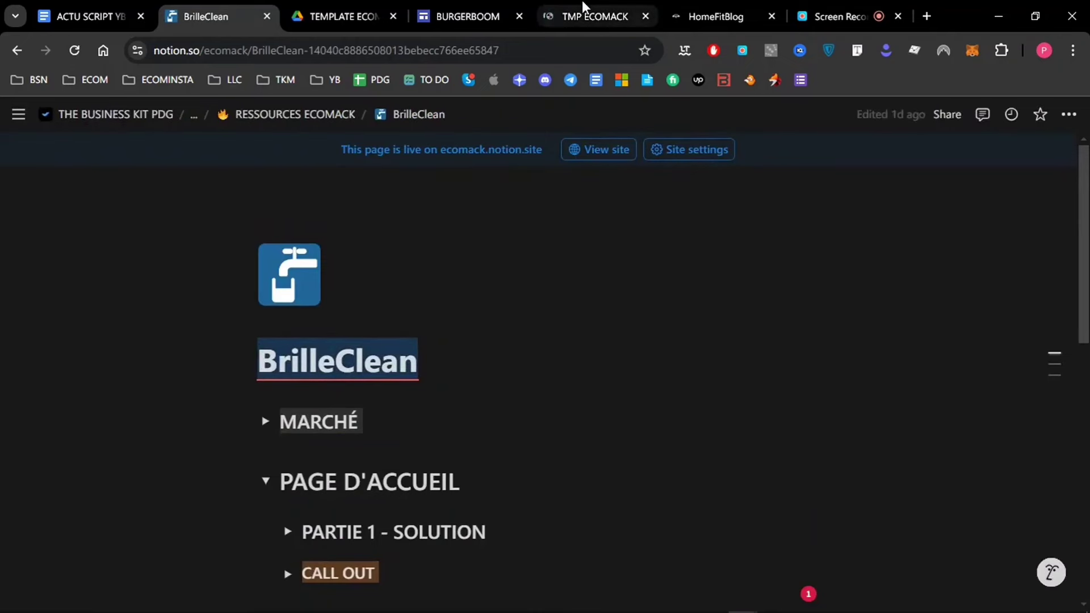
click(562, 17)
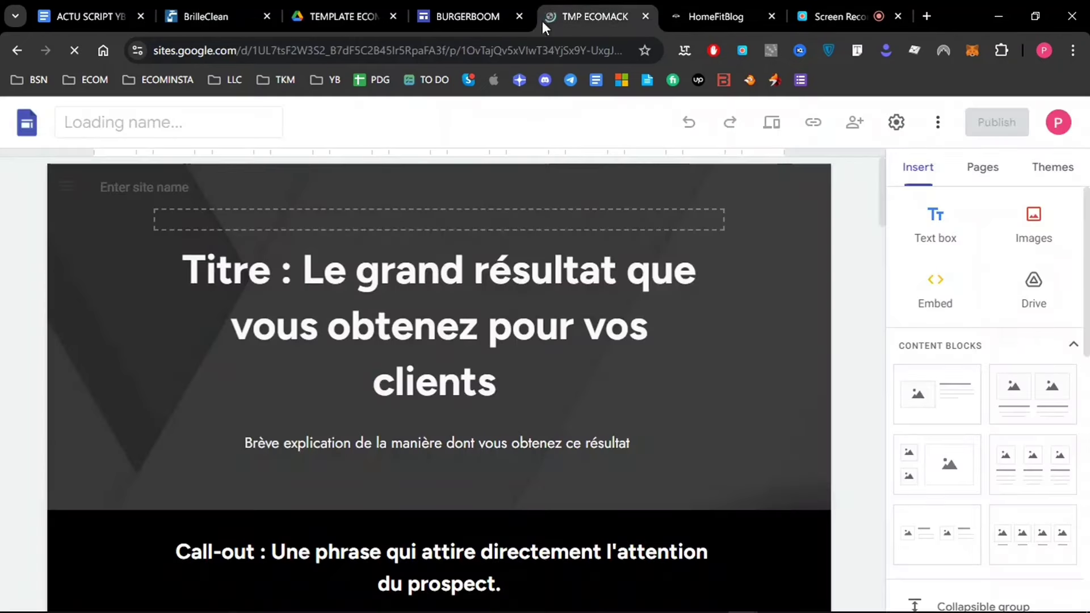
click(162, 192)
key(ctrl+a)
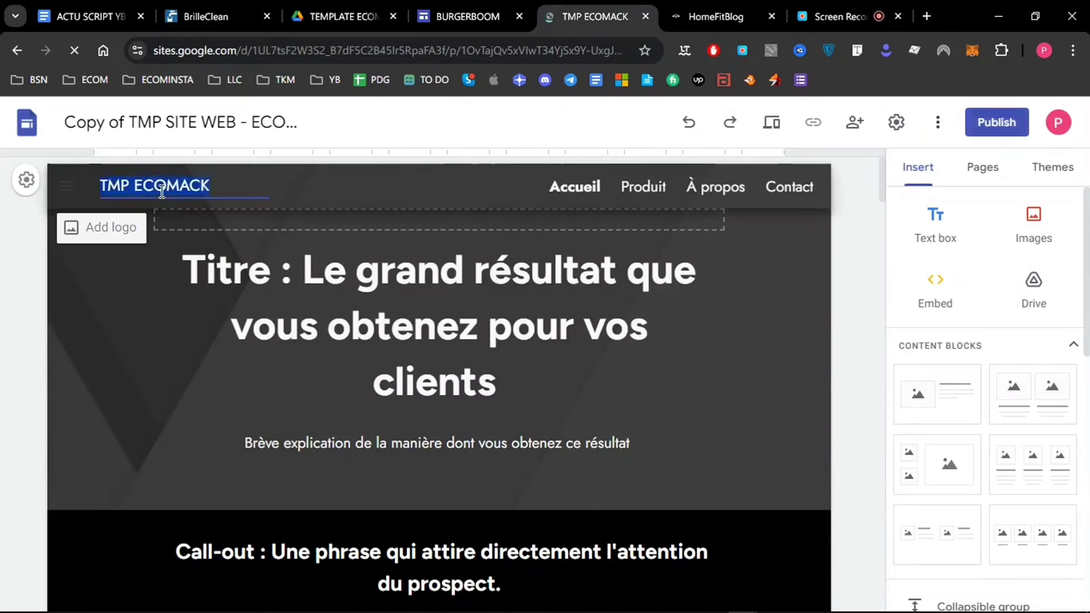
key(ctrl+v)
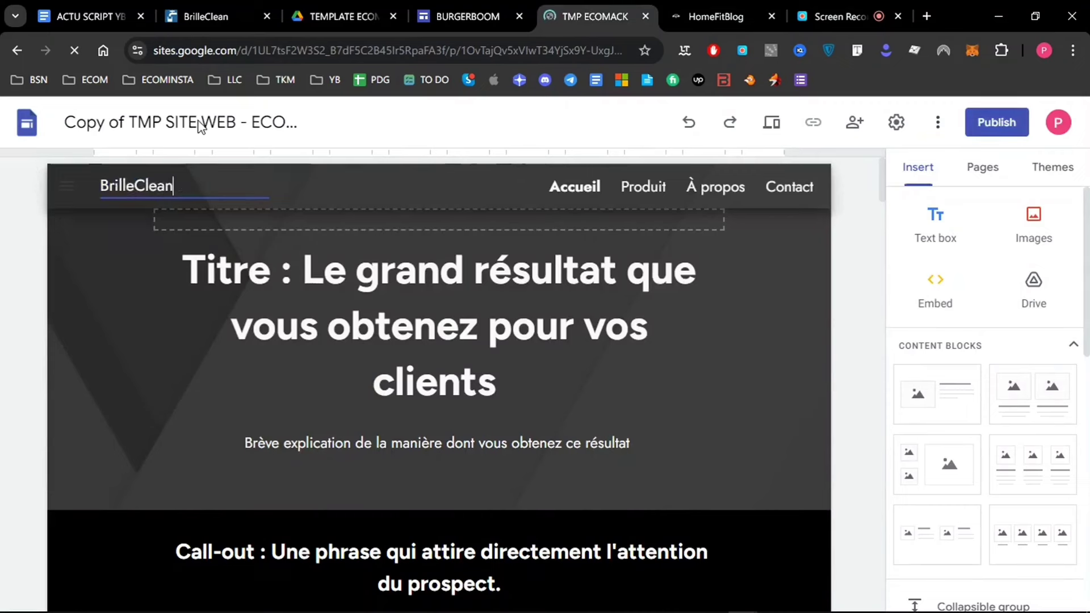
Rename the site document as BrilleClean and move its browser tab ahead of BURGERBOOM.
click(200, 119)
key(ctrl+a)
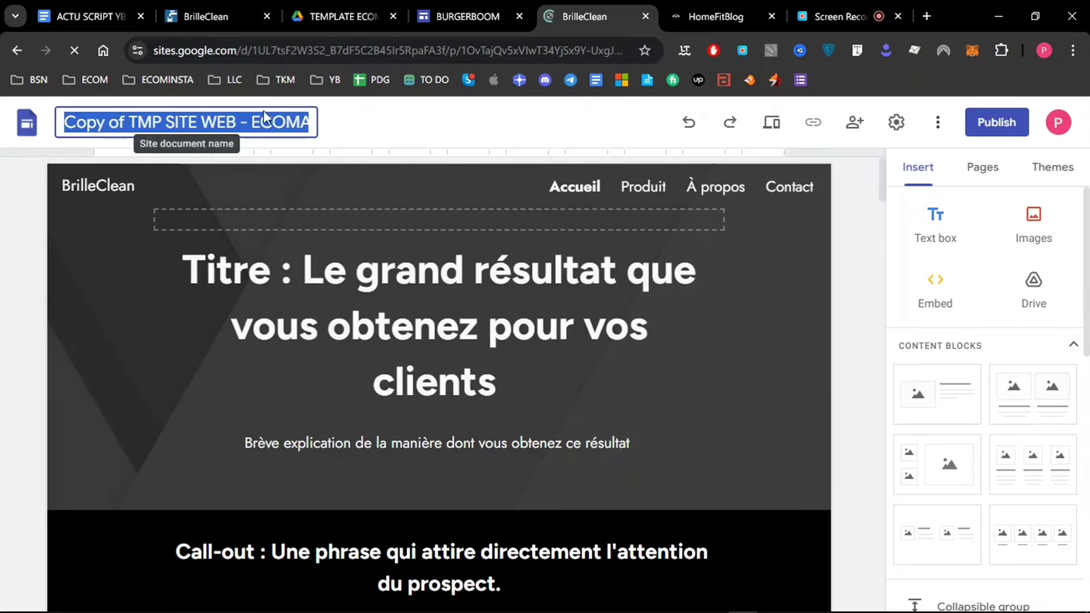
key(ctrl+v)
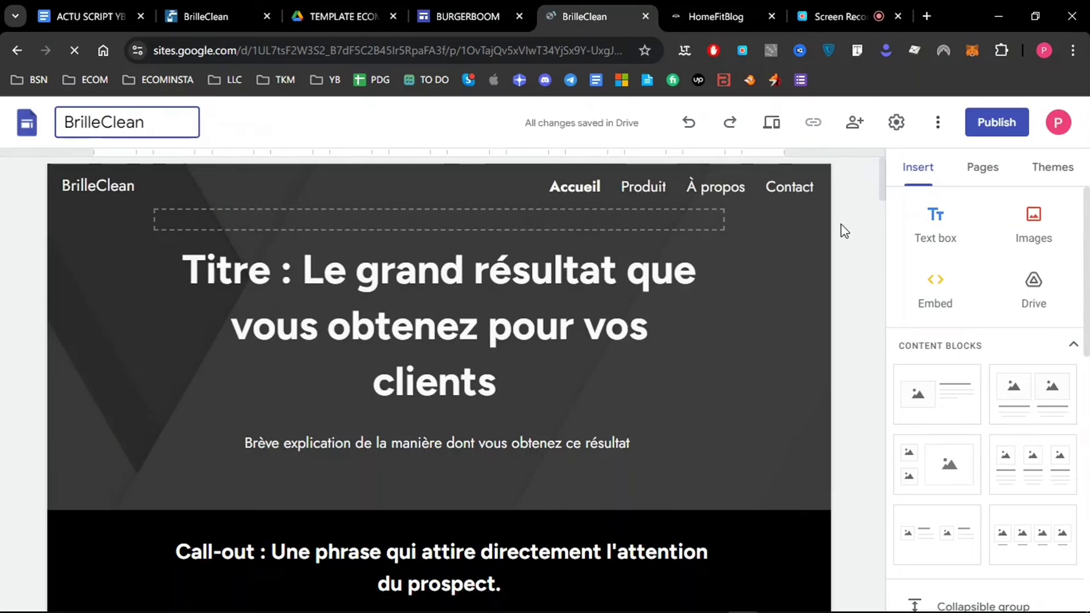
key(Return)
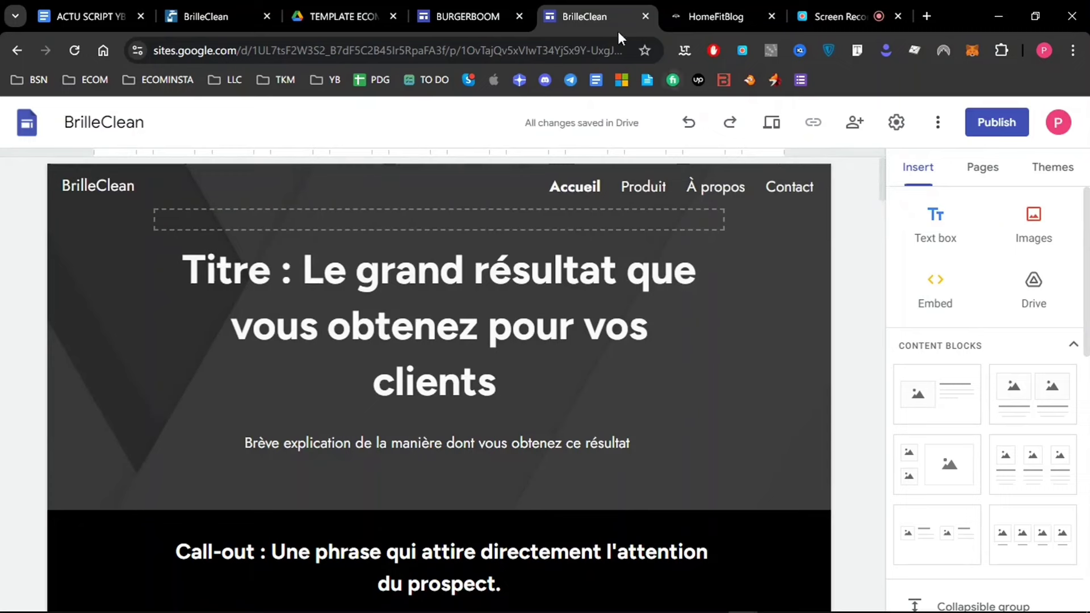
drag(617, 31, 492, 28)
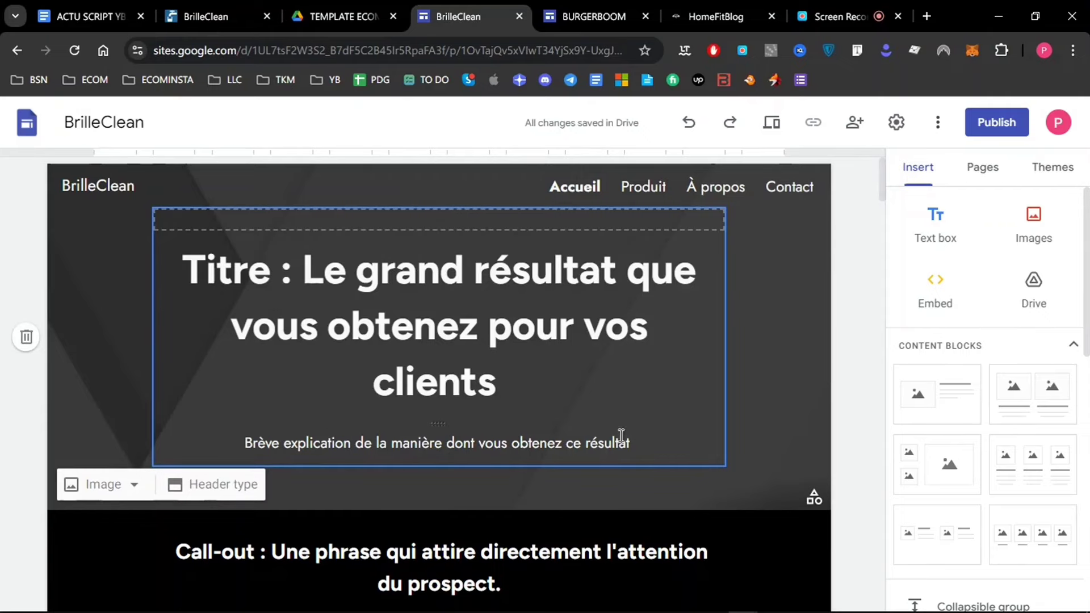
View the hero sections of the BURGERBOOM and HomeFitBlog example sites, then return to the BrilleClean site editor.
click(576, 12)
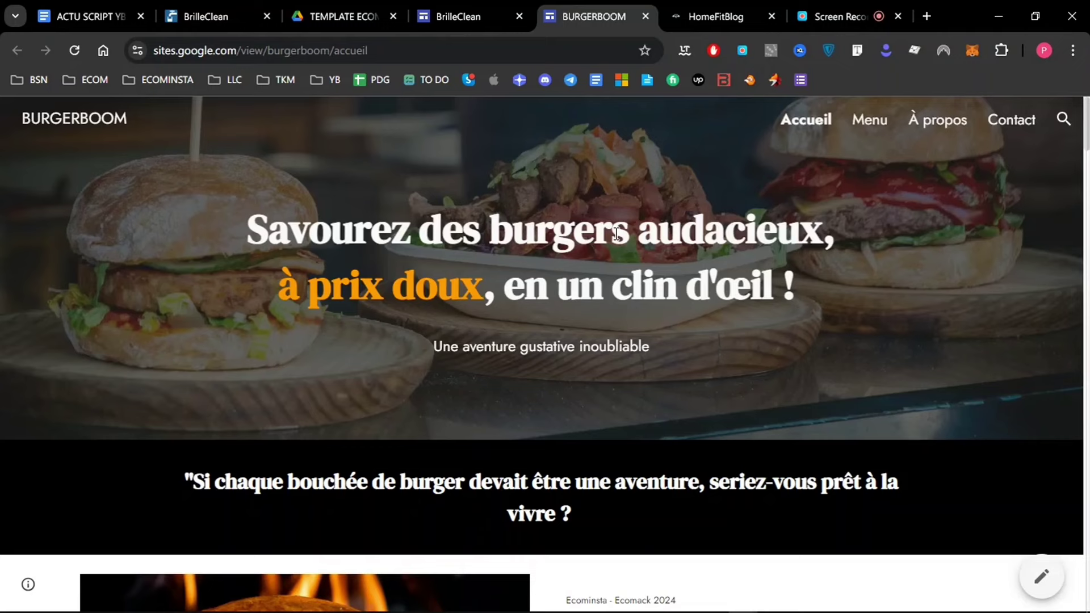
click(717, 17)
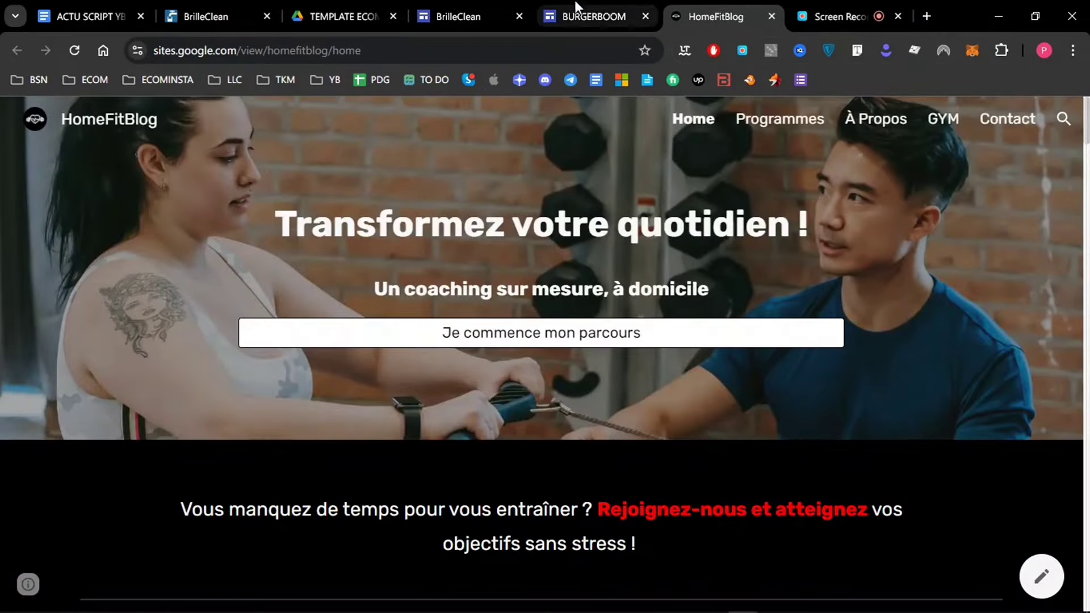
click(460, 8)
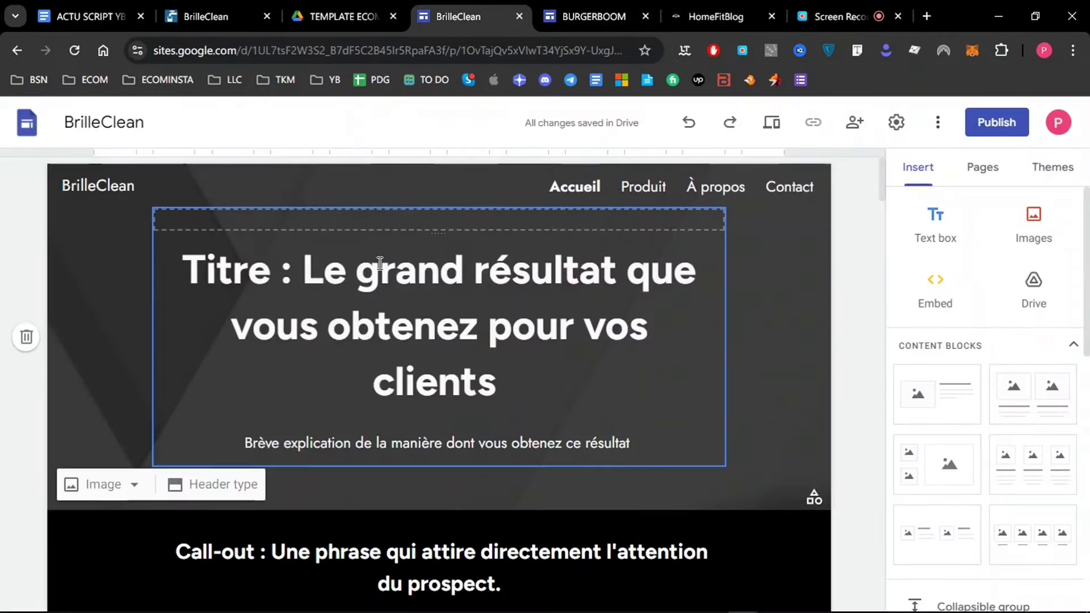
Place the Notion BrilleClean page beside the site editor's tab and expand PARTIE 1 - SOLUTION with its PROPOSITIONS.
drag(236, 7, 312, 8)
drag(1075, 267, 1082, 388)
click(288, 239)
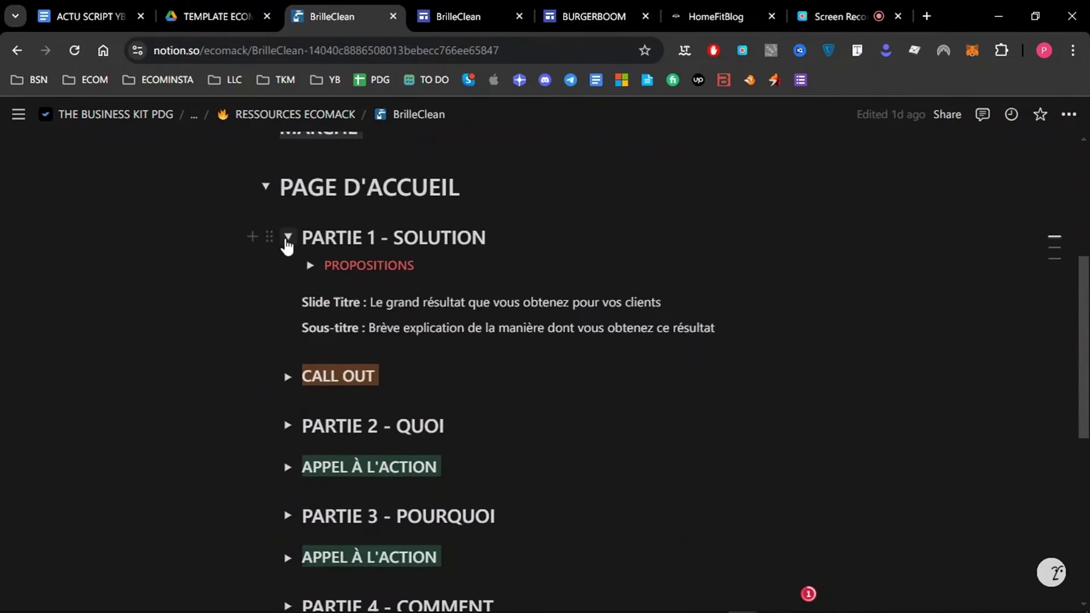
drag(370, 302, 659, 294)
click(524, 333)
click(310, 265)
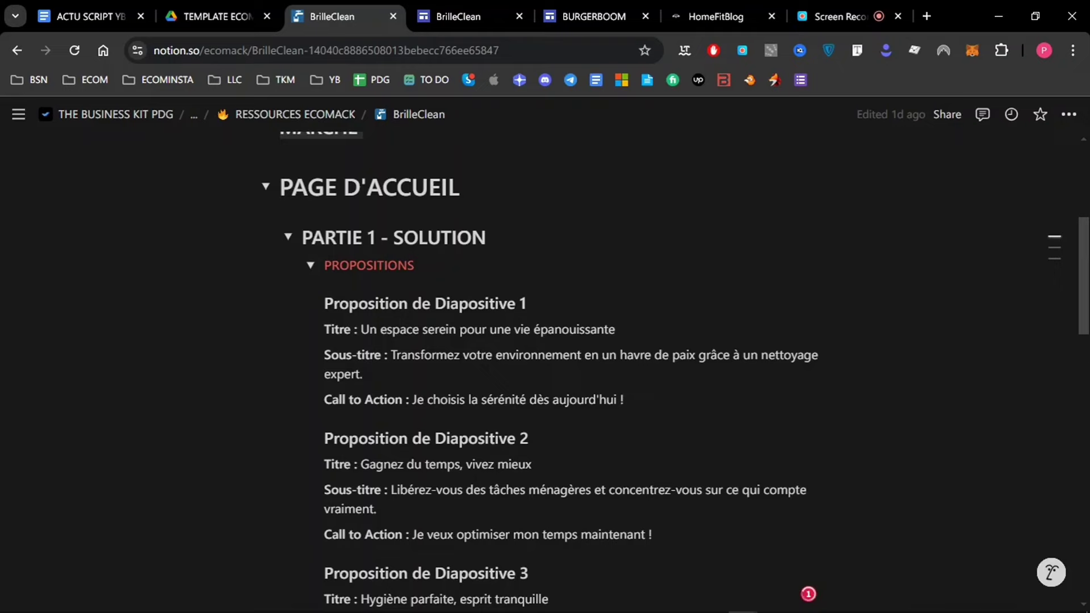
Skim the slide propositions for PARTIE 1 - SOLUTION and expand the MARCHÉ section.
scroll(1082, 391, down, 5)
scroll(1081, 391, up, 6)
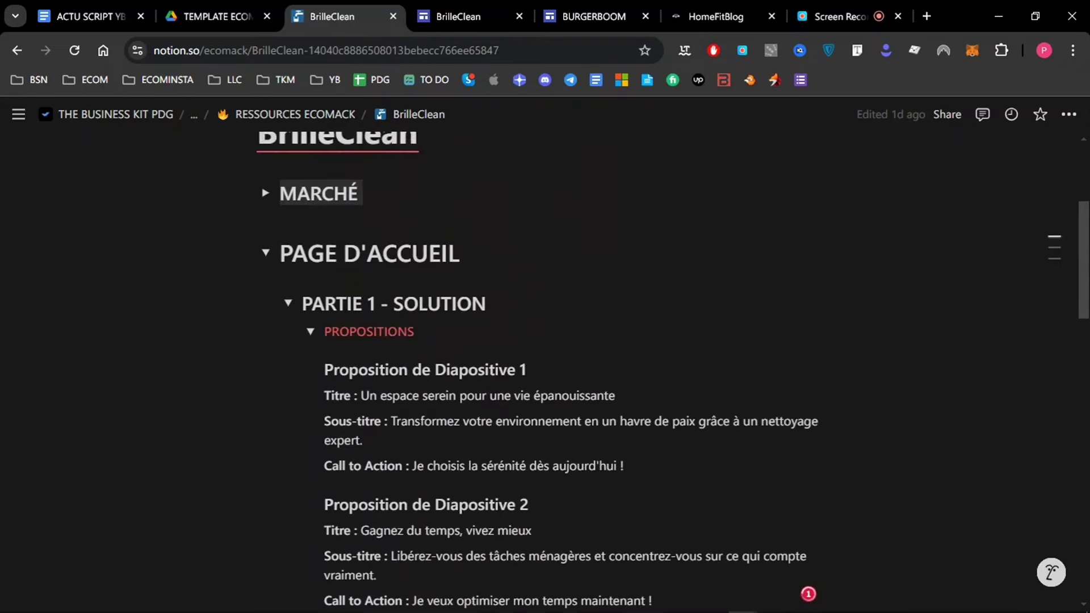
scroll(1081, 391, down, 7)
scroll(605, 245, up, 7)
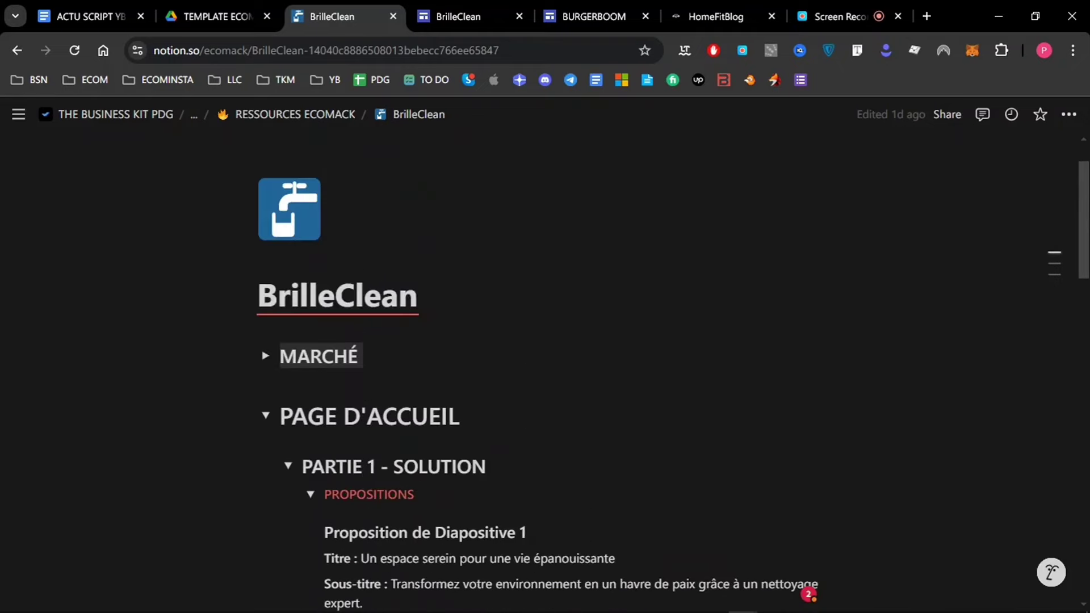
click(265, 356)
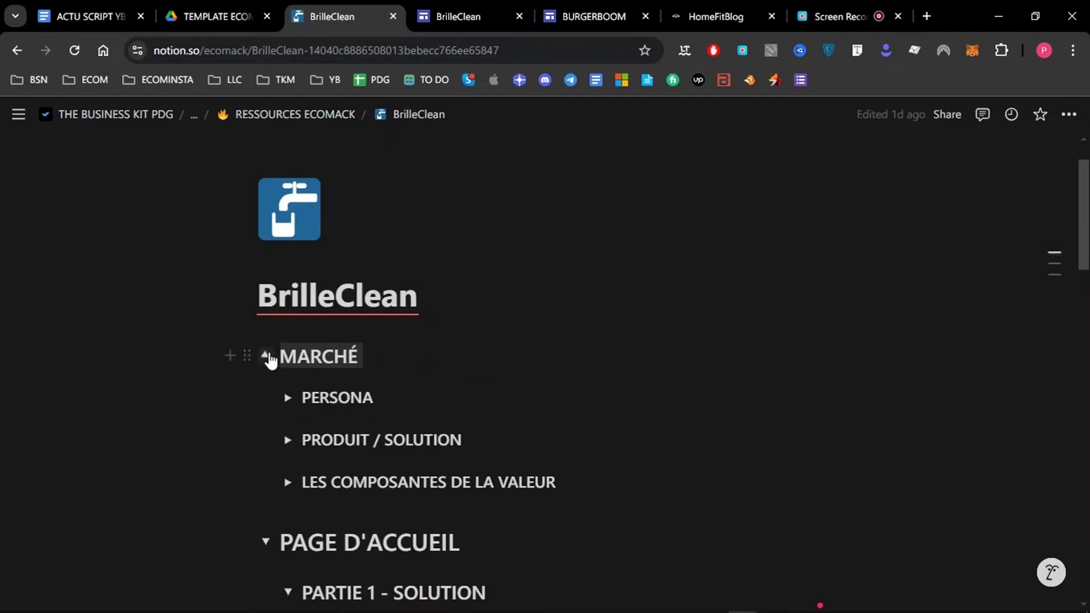
Replace the home page header title with "Un espace serein pour une vie épanouissante" from Proposition de Diapositive 1 in the Notion notes.
click(265, 356)
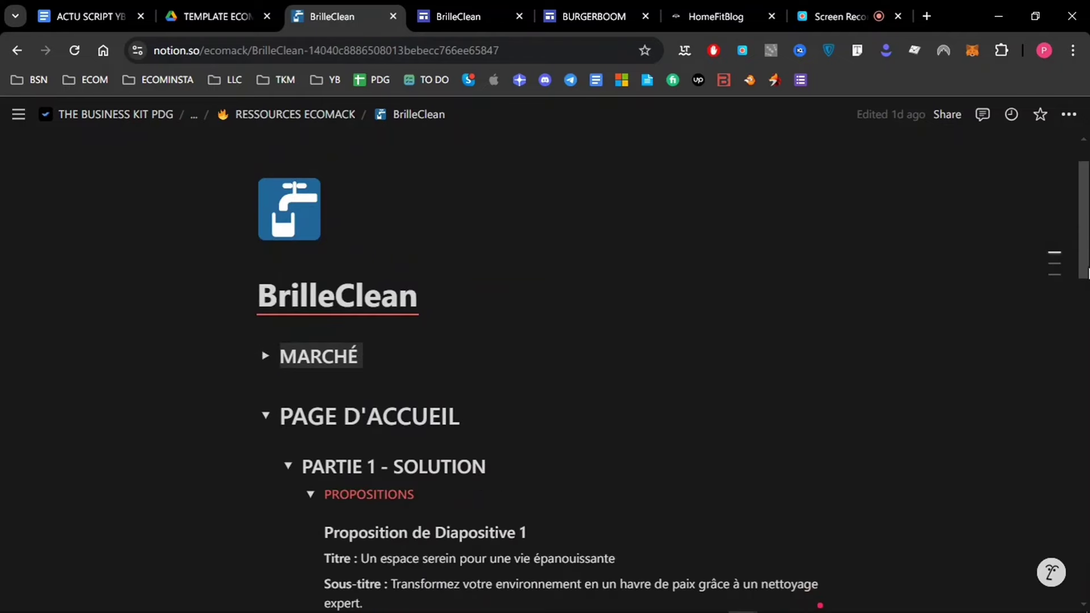
scroll(1050, 419, down, 14)
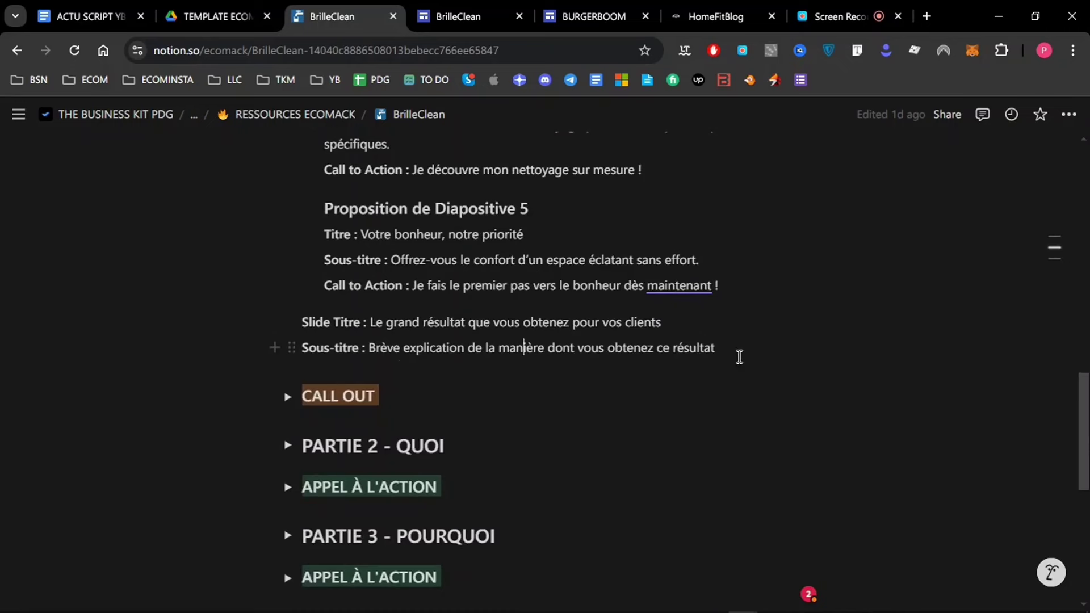
scroll(523, 347, up, 10)
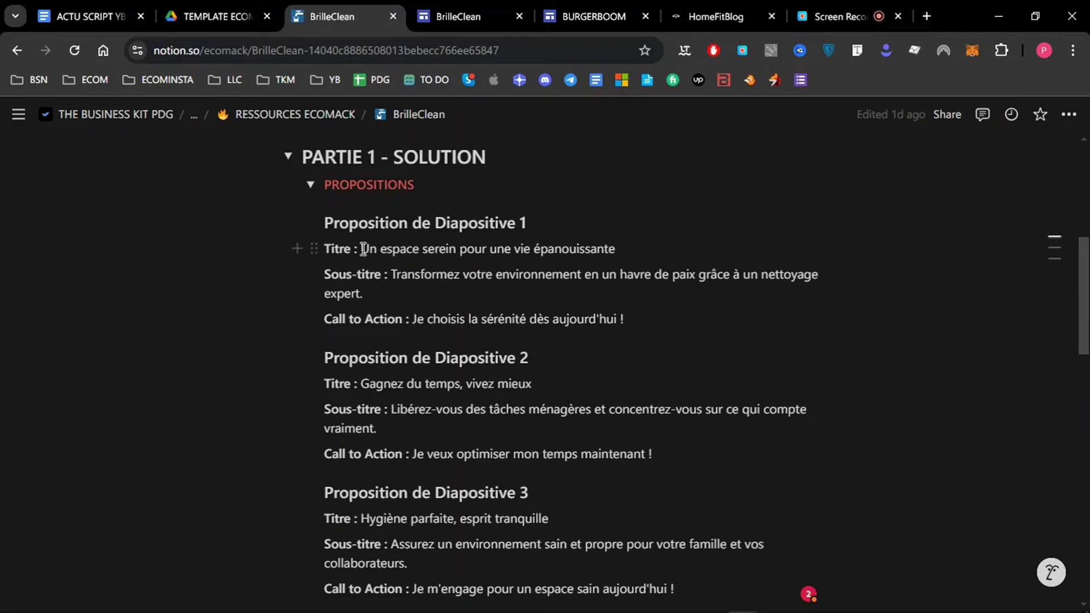
drag(363, 249, 620, 245)
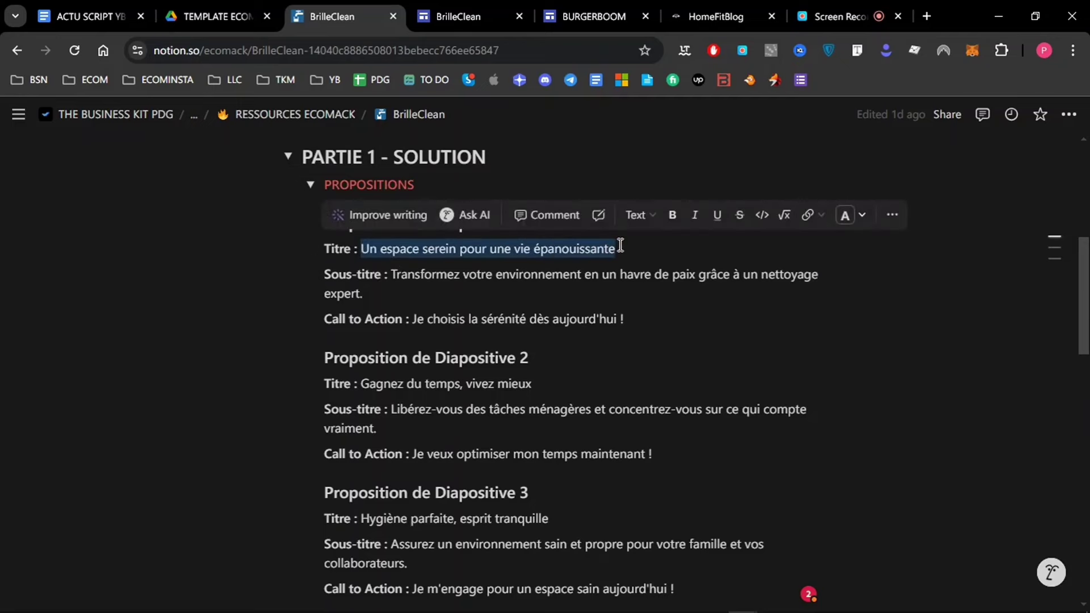
click(459, 16)
click(420, 284)
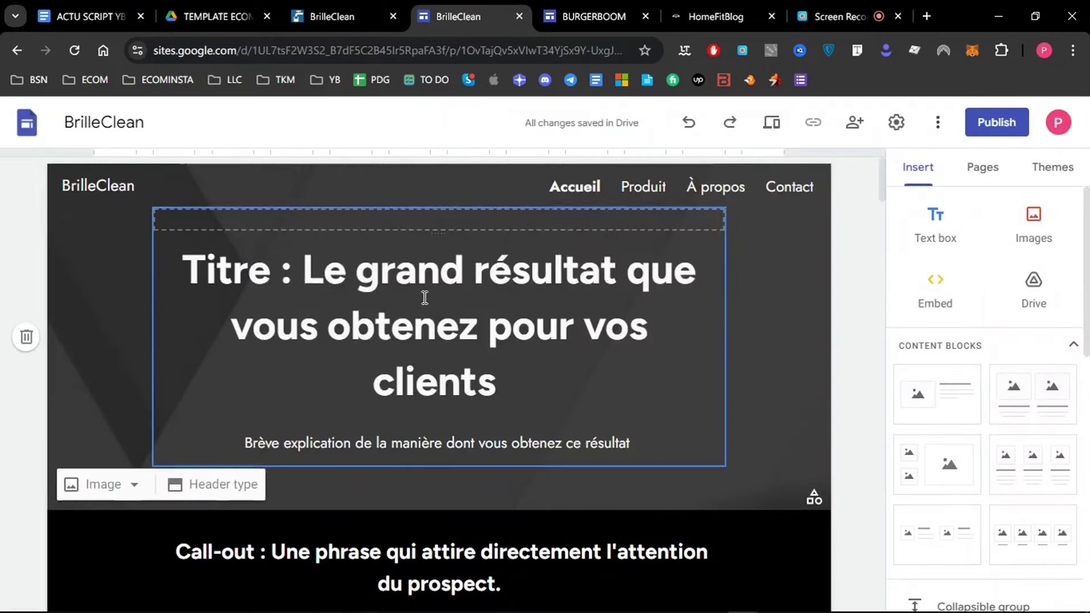
key(ctrl+a)
key(ctrl+v)
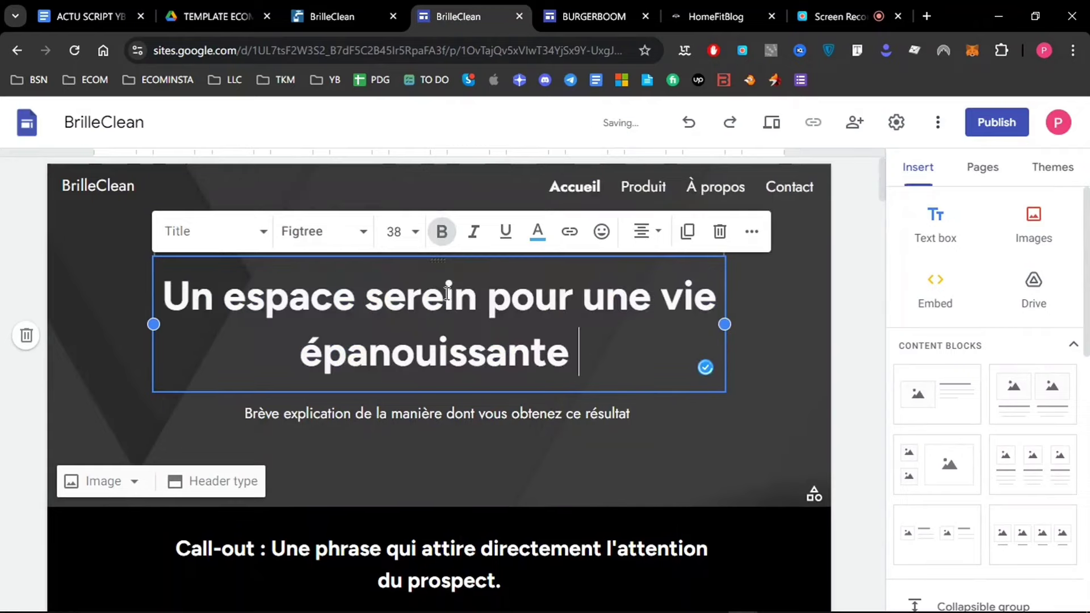
click(840, 296)
Replace the header subtitle with Notion's "Transformez votre environnement en un havre de paix grâce à un nettoyage expert.".
click(318, 17)
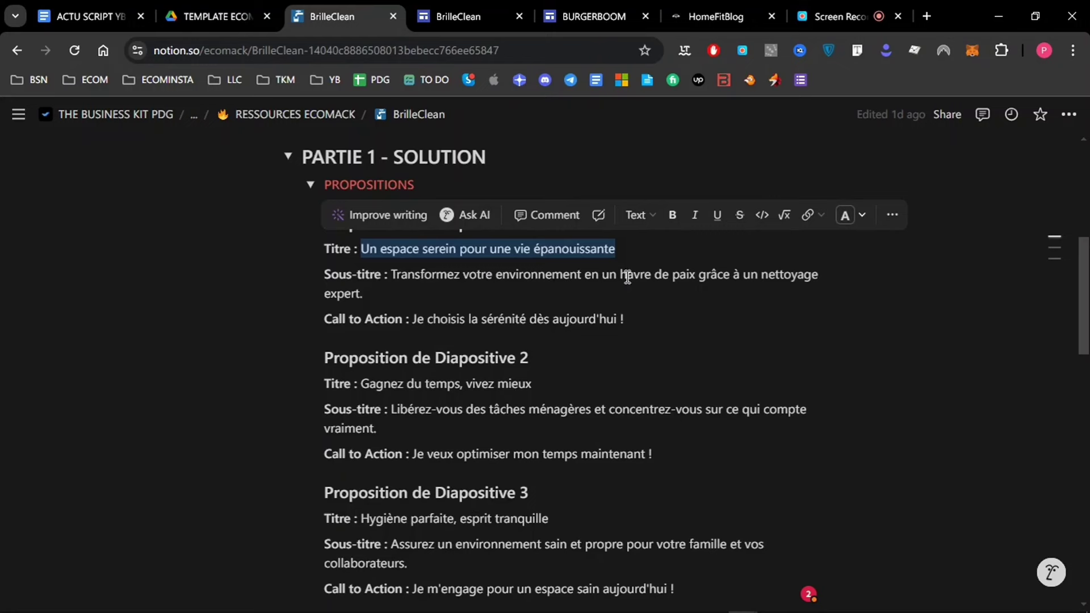
scroll(567, 369, down, 2)
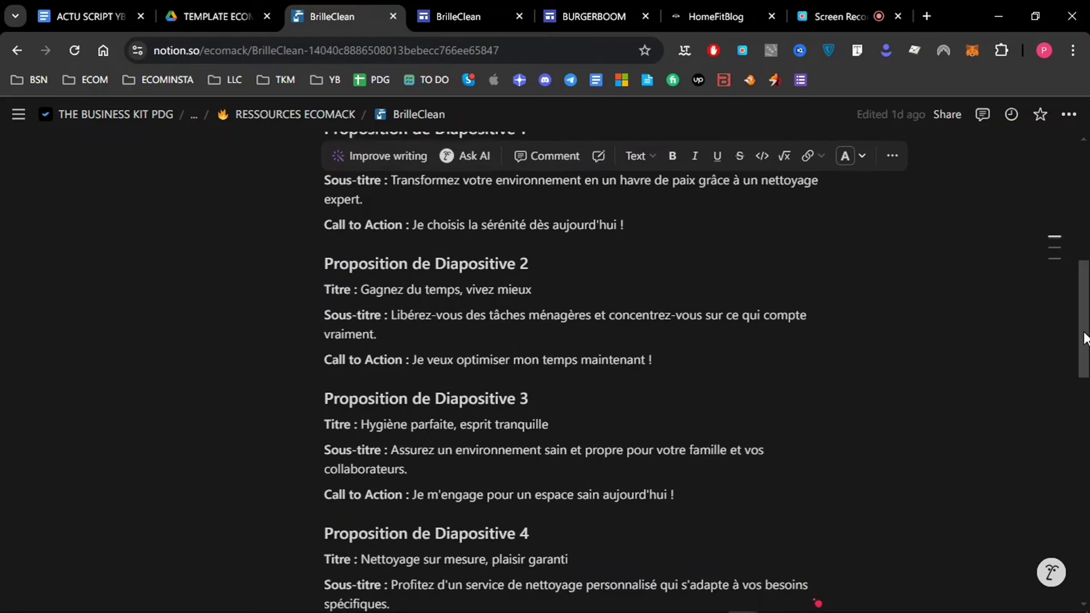
drag(391, 204, 399, 218)
key(ctrl+c)
click(455, 11)
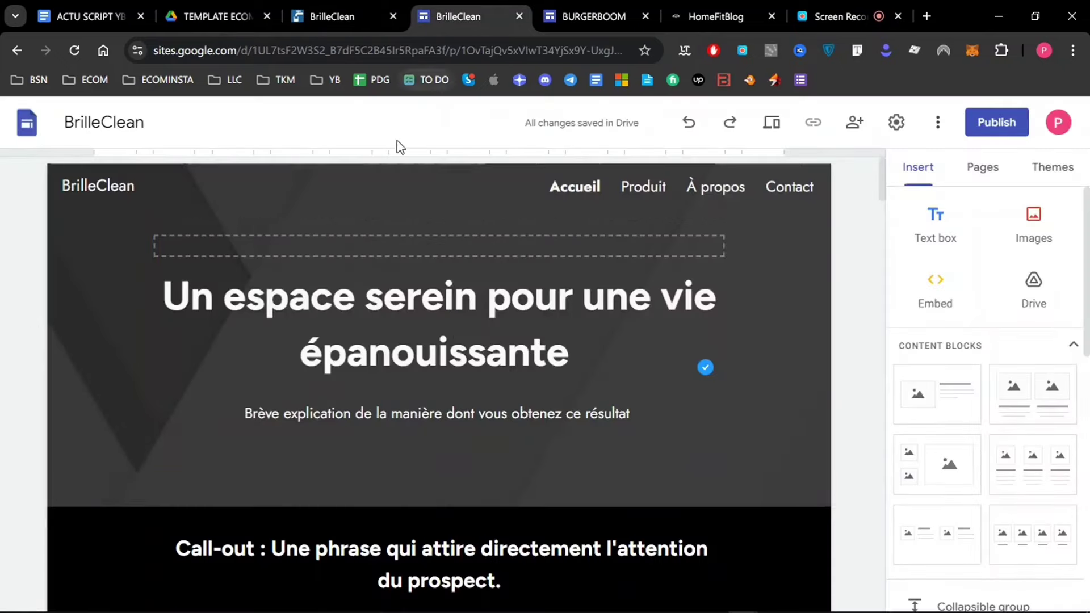
double_click(344, 416)
key(ctrl+a)
key(ctrl+v)
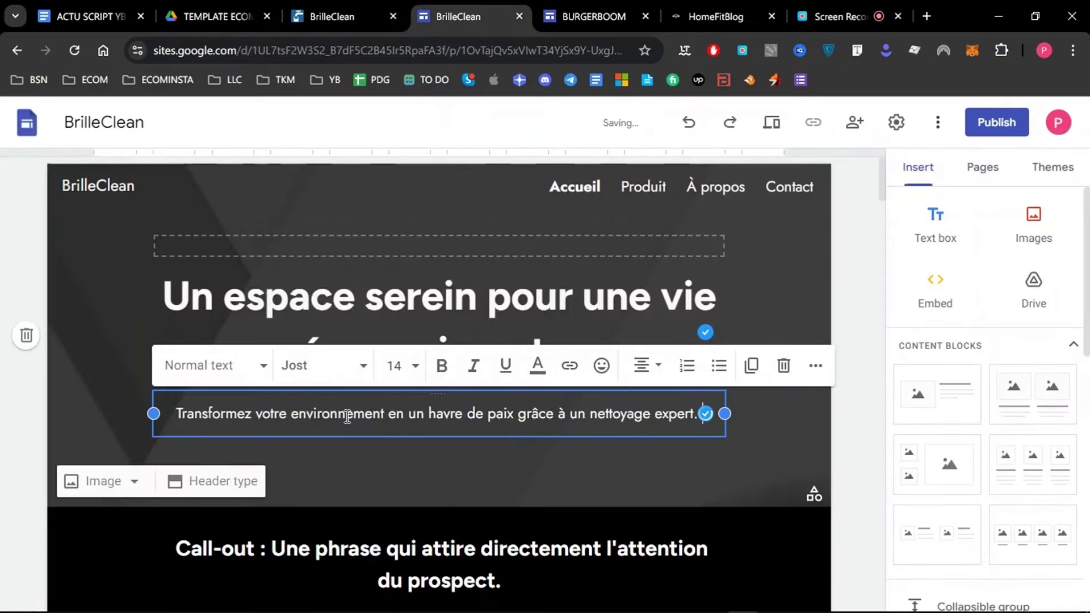
click(864, 265)
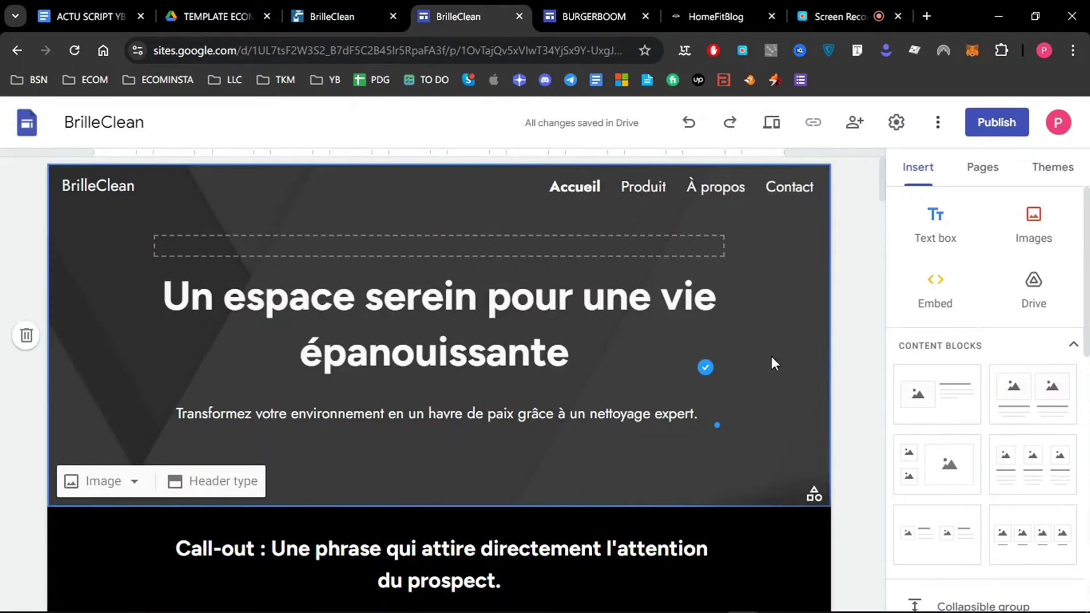
Upload the photo of a gloved worker in a white protective suit from the 4. CLEANING BUSINESS folder as the header background.
click(113, 487)
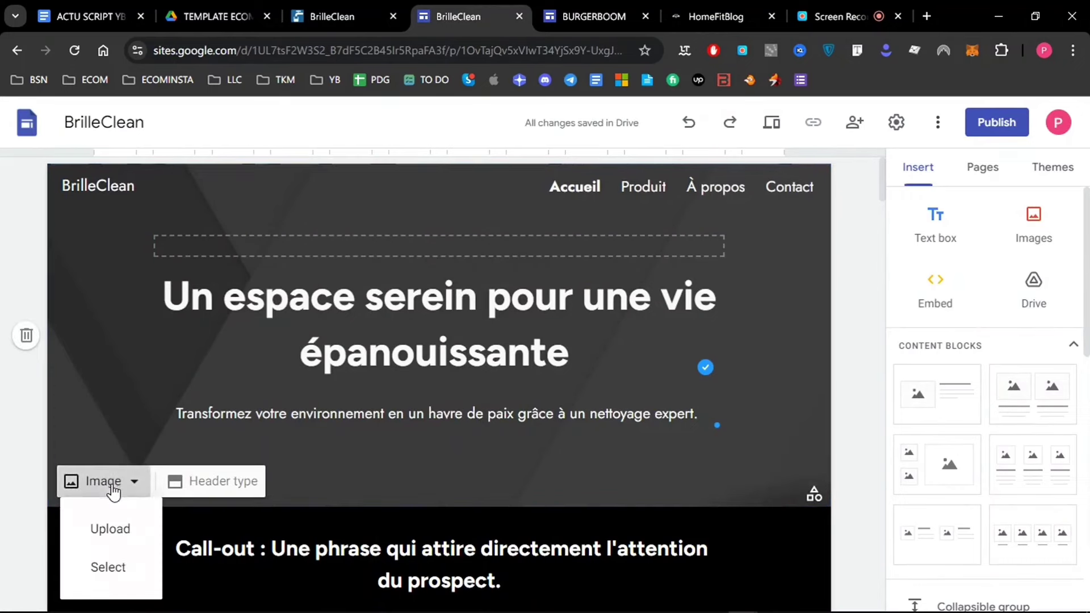
click(111, 528)
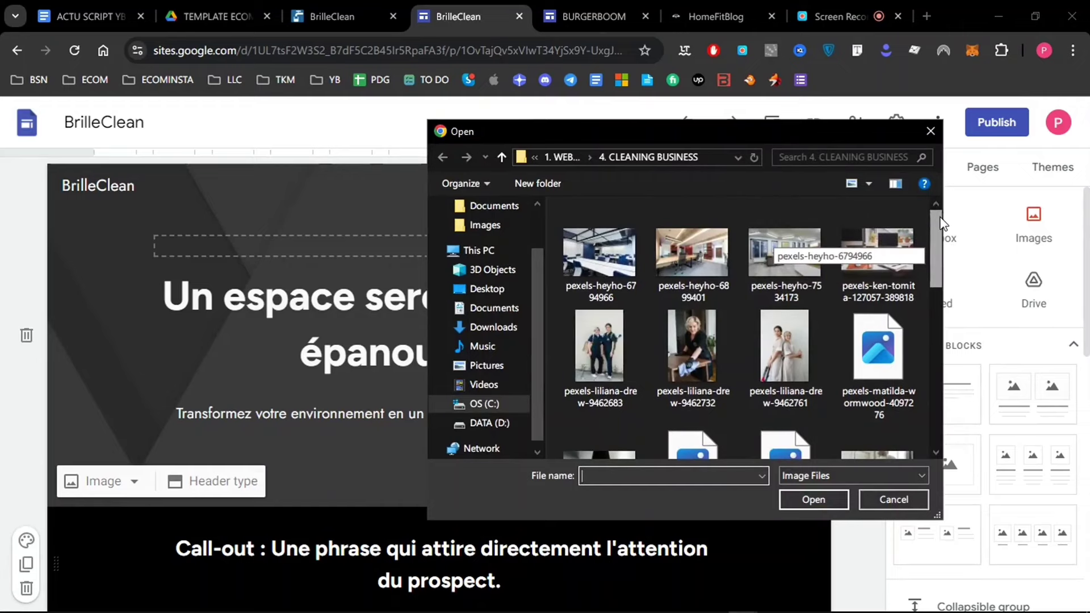
scroll(932, 227, down, 5)
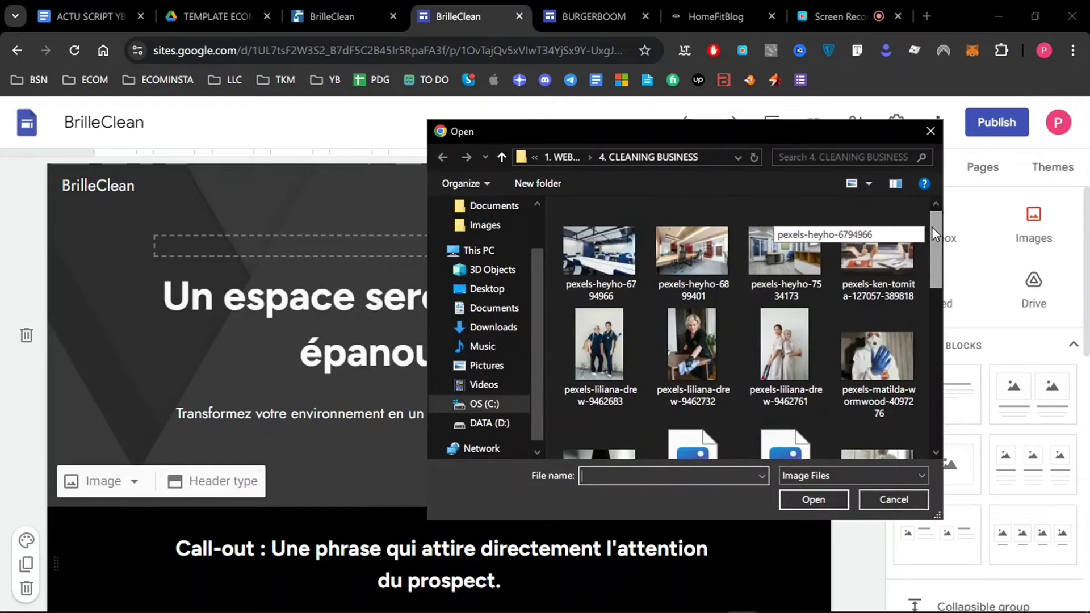
scroll(906, 341, down, 3)
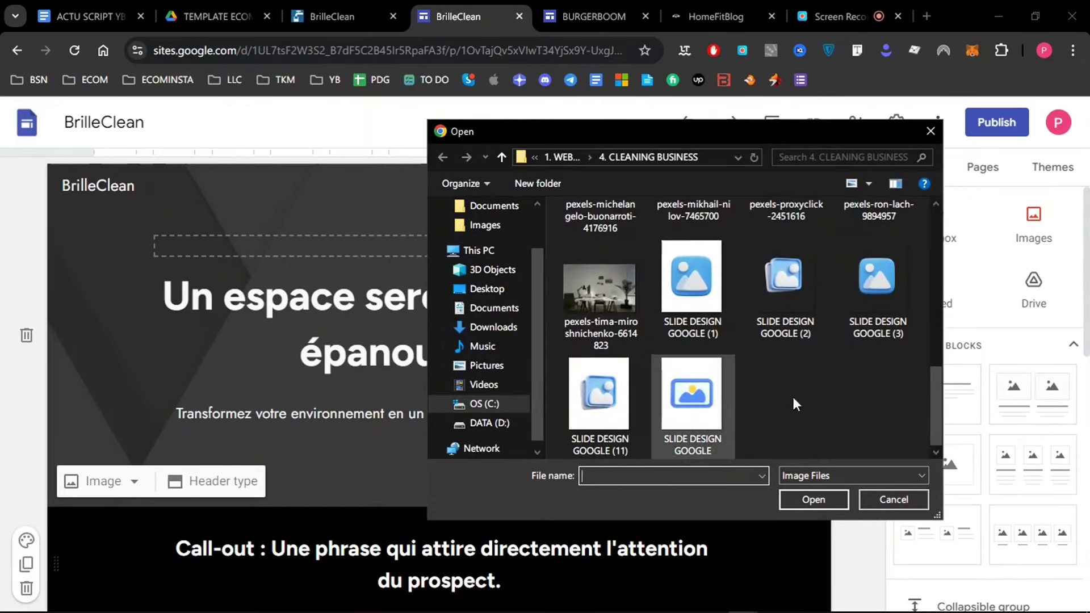
drag(937, 415, 909, 325)
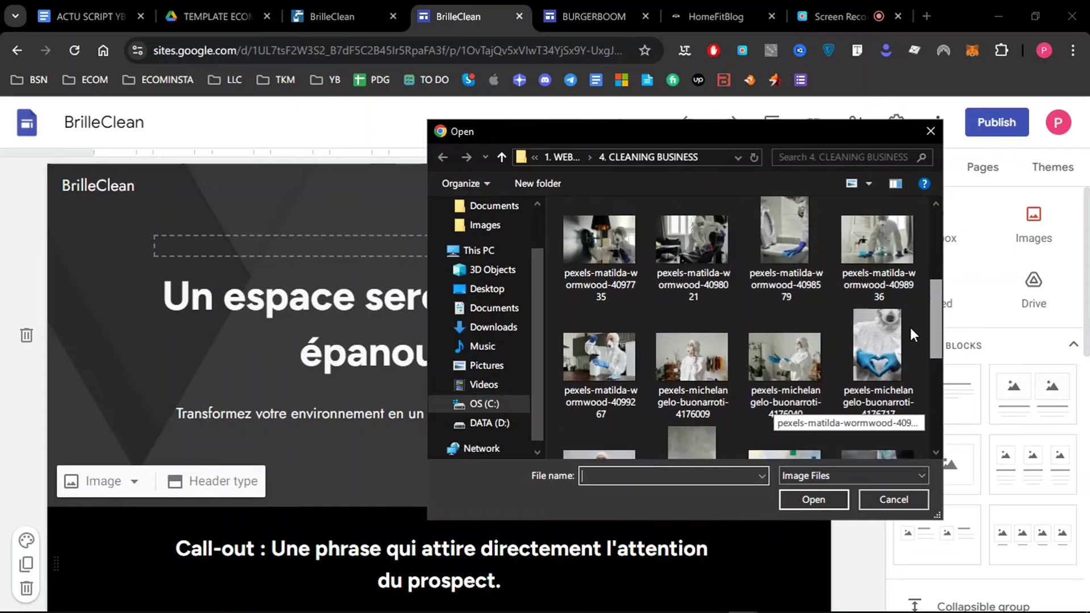
click(820, 356)
click(816, 498)
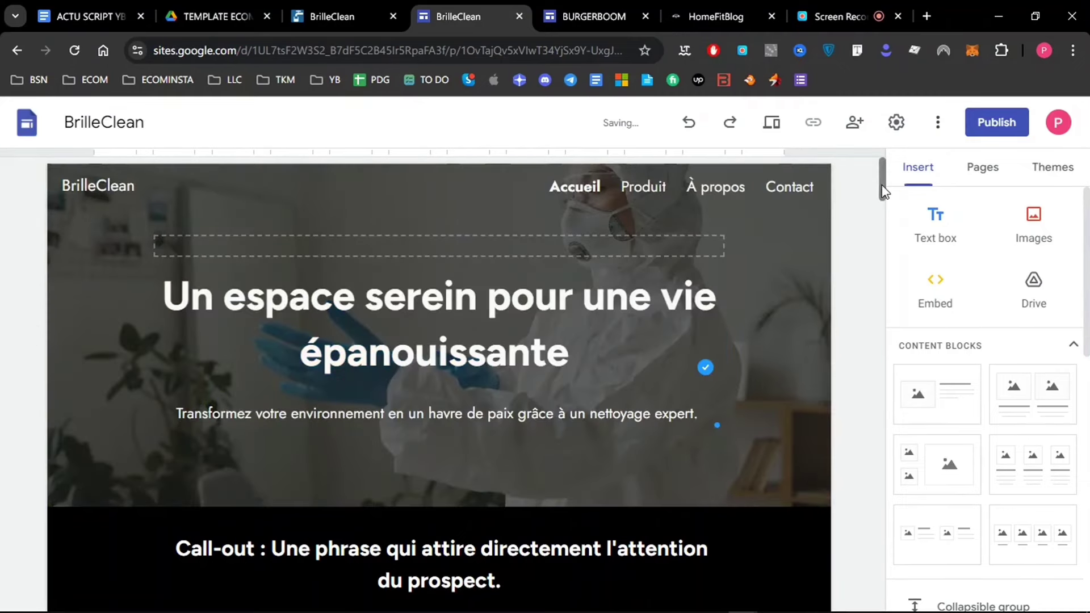
In the Notion notes, collapse PARTIE 1 - SOLUTION and expand the PROPOSITIONS under CALL OUT.
scroll(881, 191, down, 3)
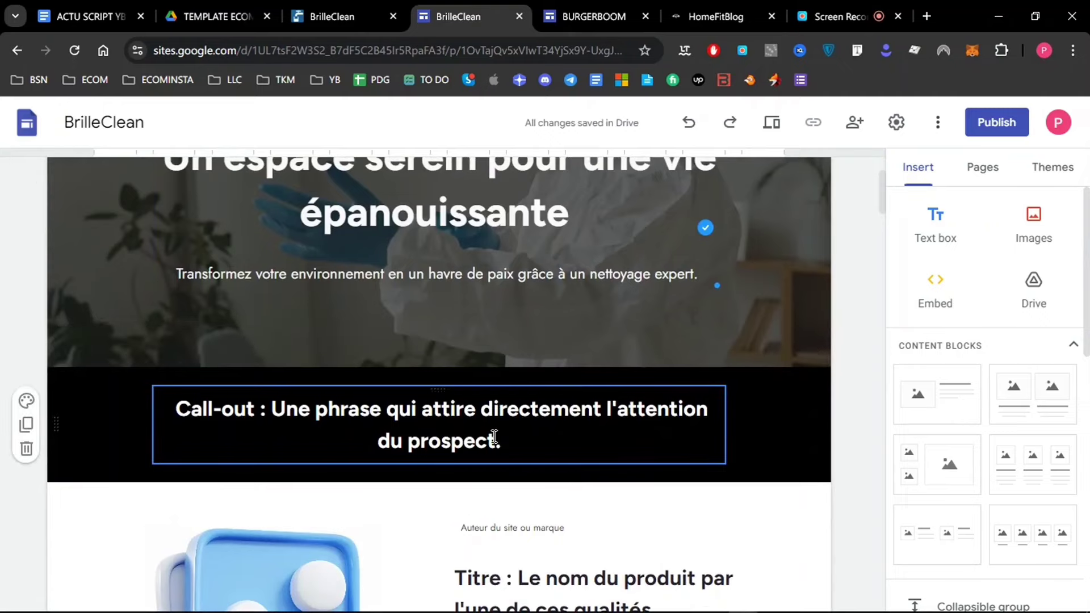
click(333, 11)
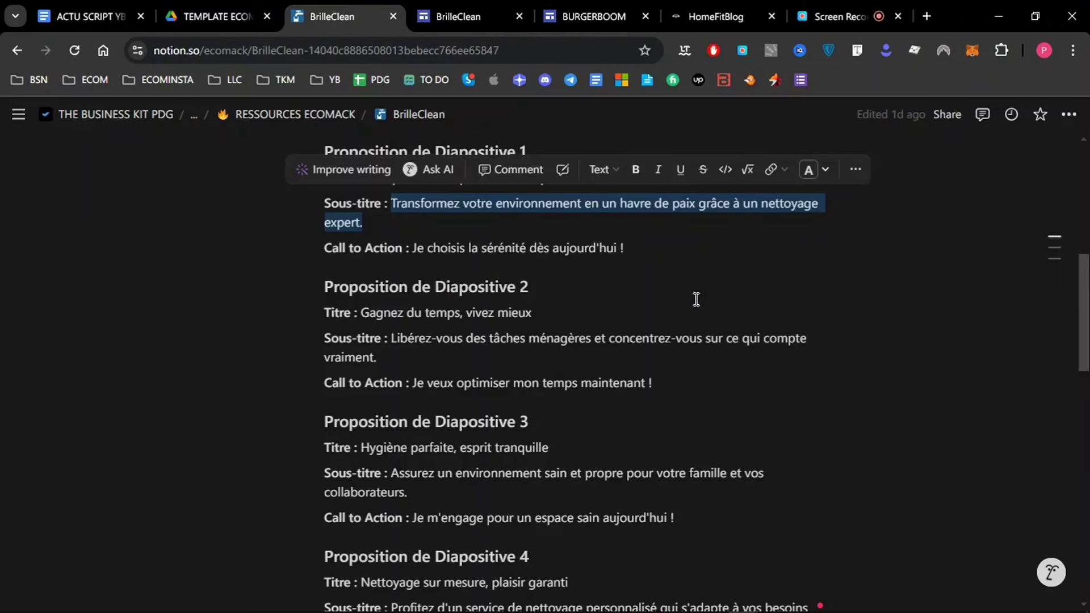
scroll(696, 300, up, 2)
click(555, 328)
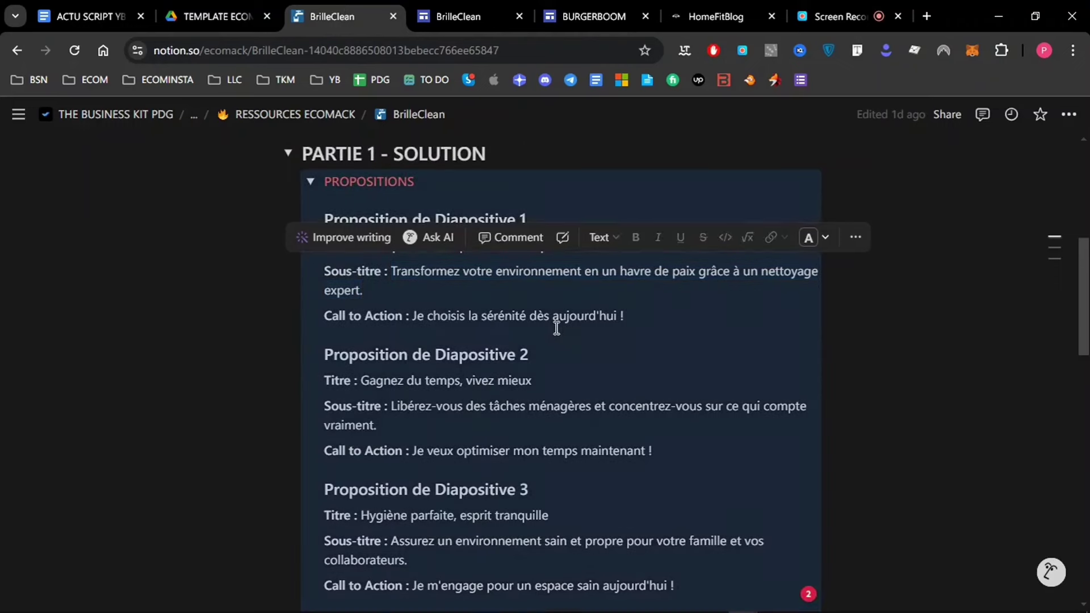
click(310, 183)
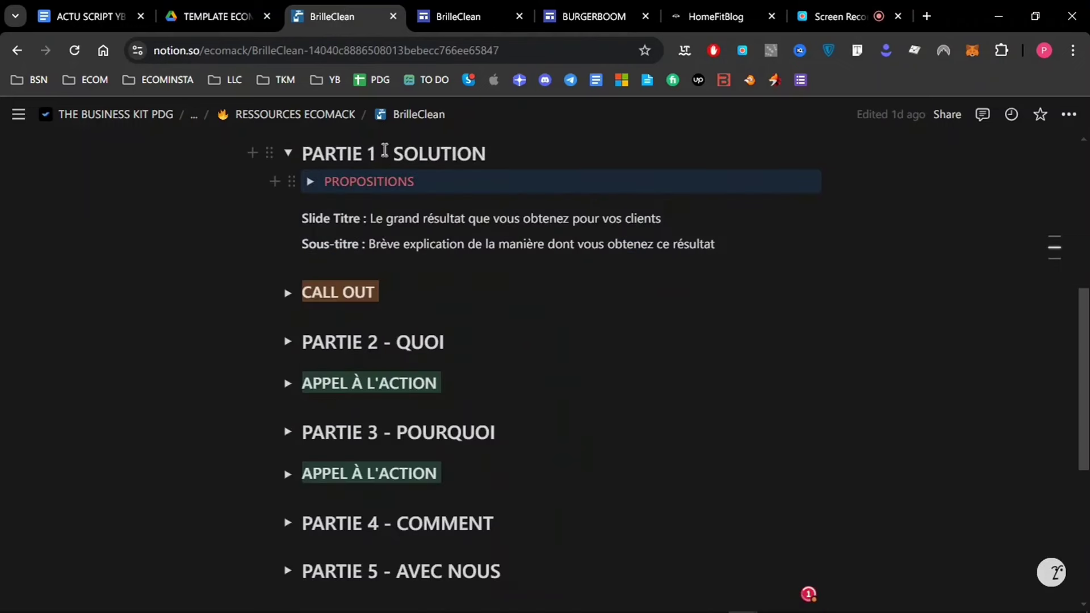
click(288, 153)
click(287, 195)
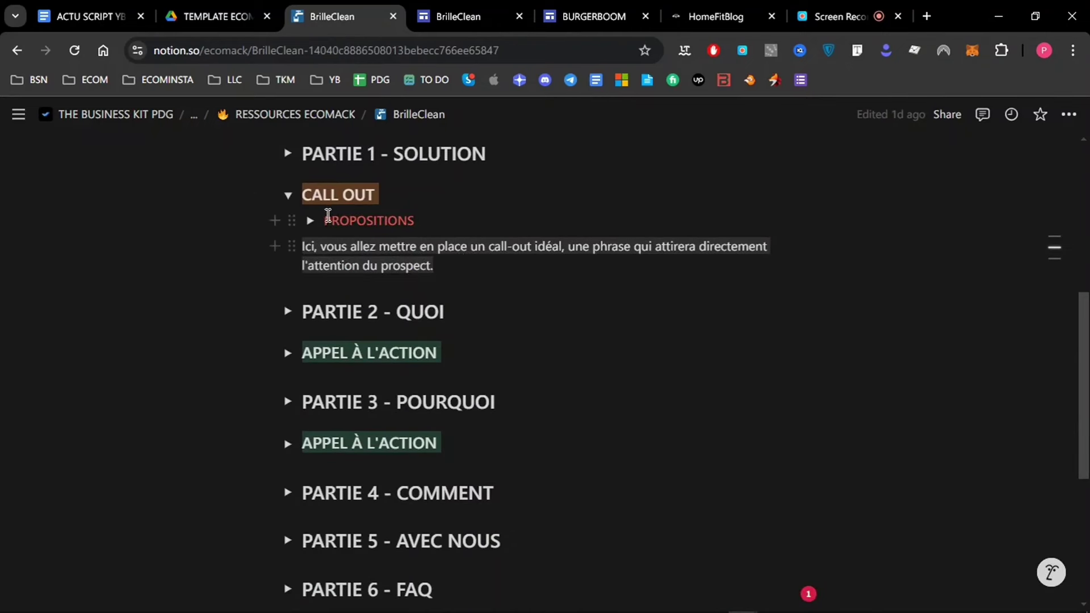
click(310, 221)
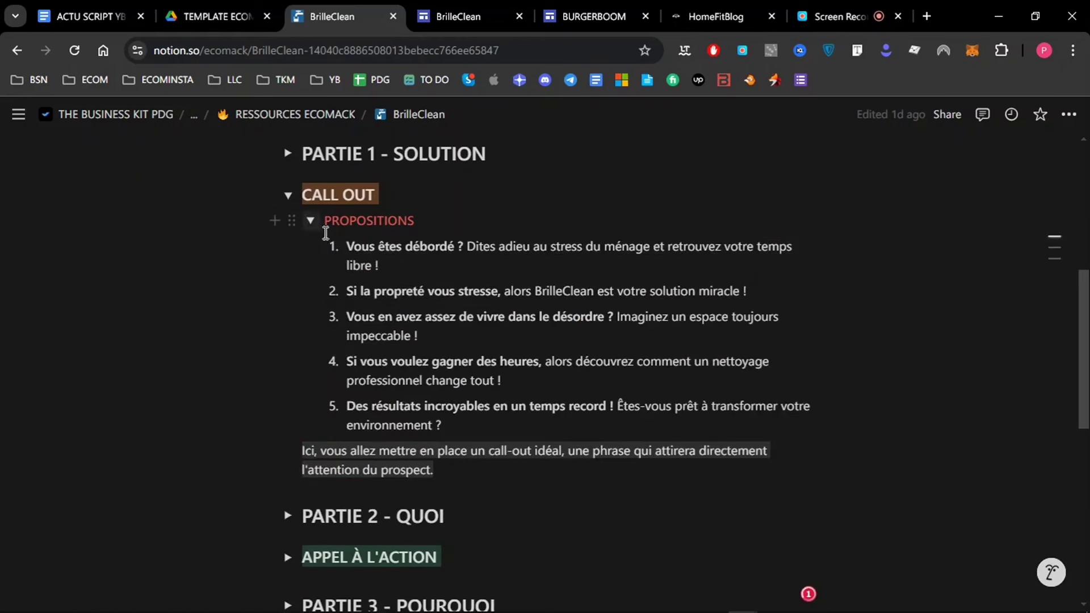
click(349, 294)
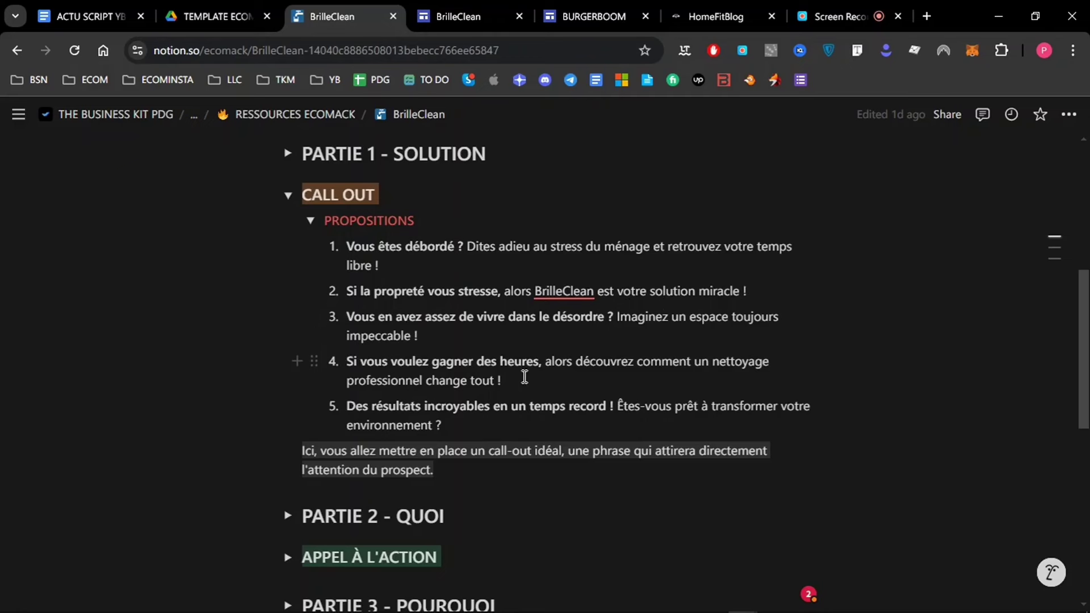
Replace the site's call-out text with proposition 4, "Si vous voulez gagner des heures, alors découvrez comment un nettoyage professionnel change tout !".
drag(524, 377, 347, 361)
key(ctrl+c)
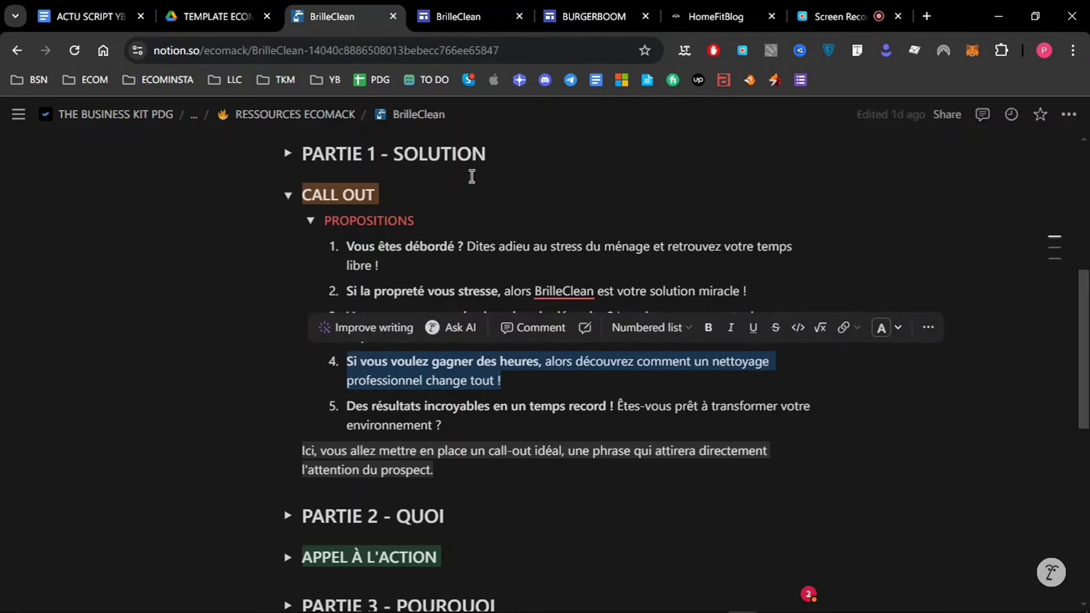
click(458, 16)
click(426, 412)
double_click(437, 416)
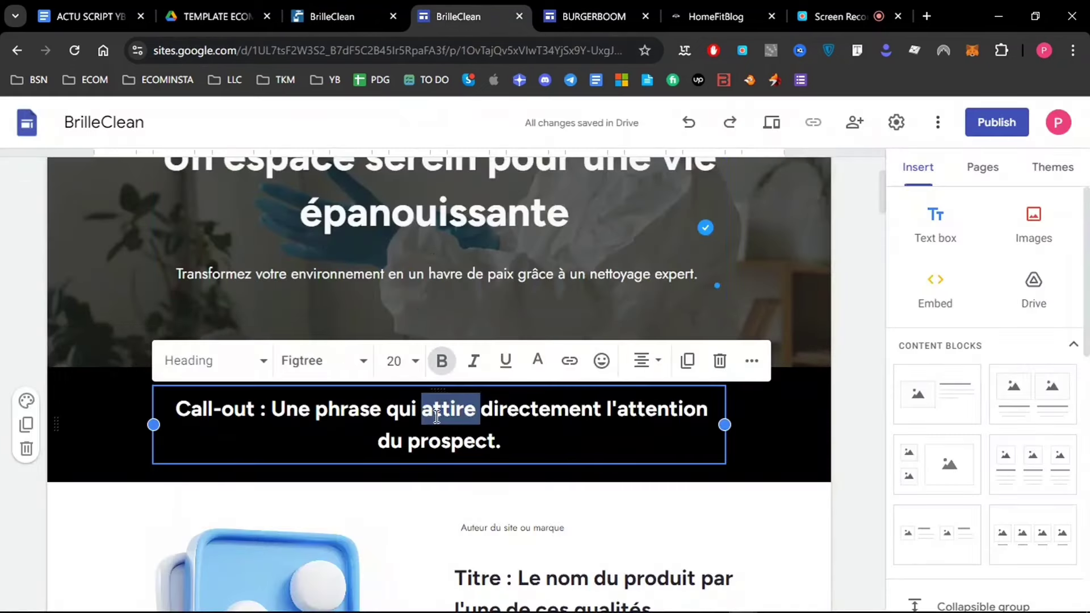
key(ctrl+a)
key(ctrl+v)
click(849, 351)
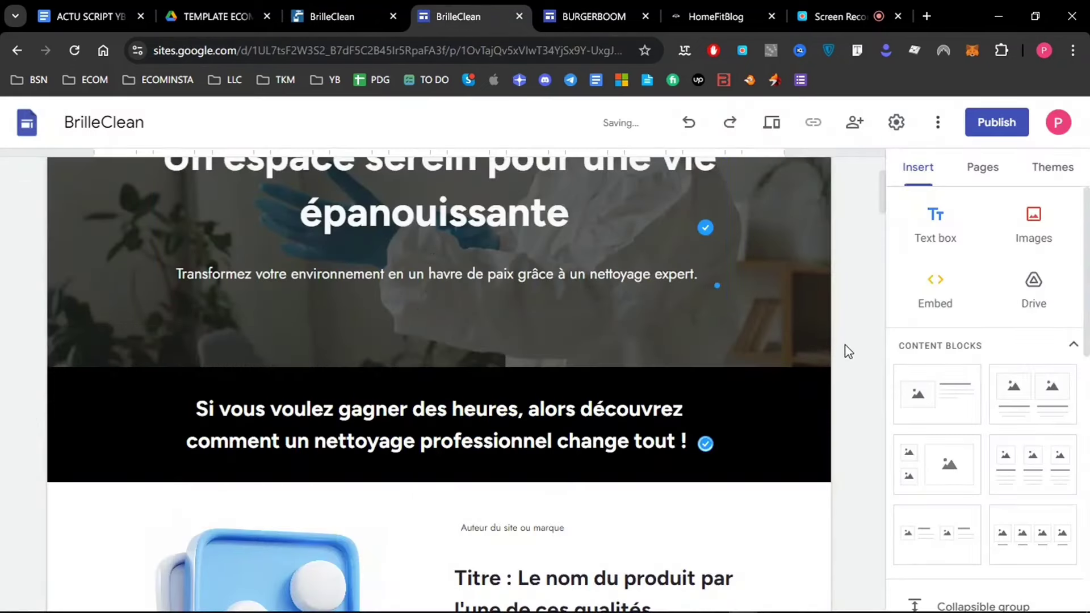
Replace the site's call-out text with Notion's proposition 1, "Vous êtes débordé ? Dites adieu au stress du ménage et retrouvez votre temps libre !".
click(339, 8)
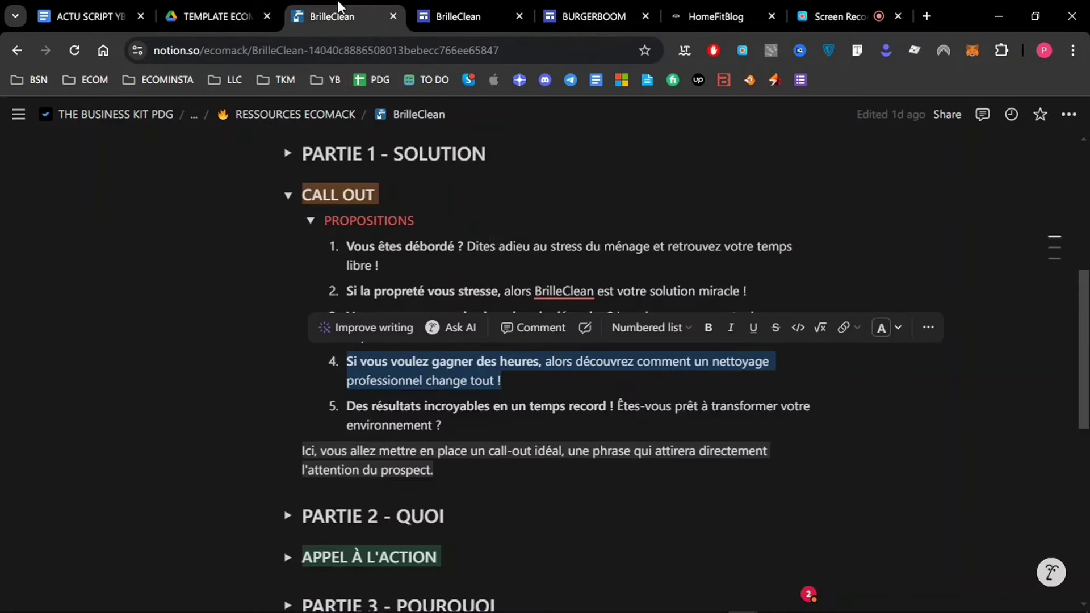
click(568, 382)
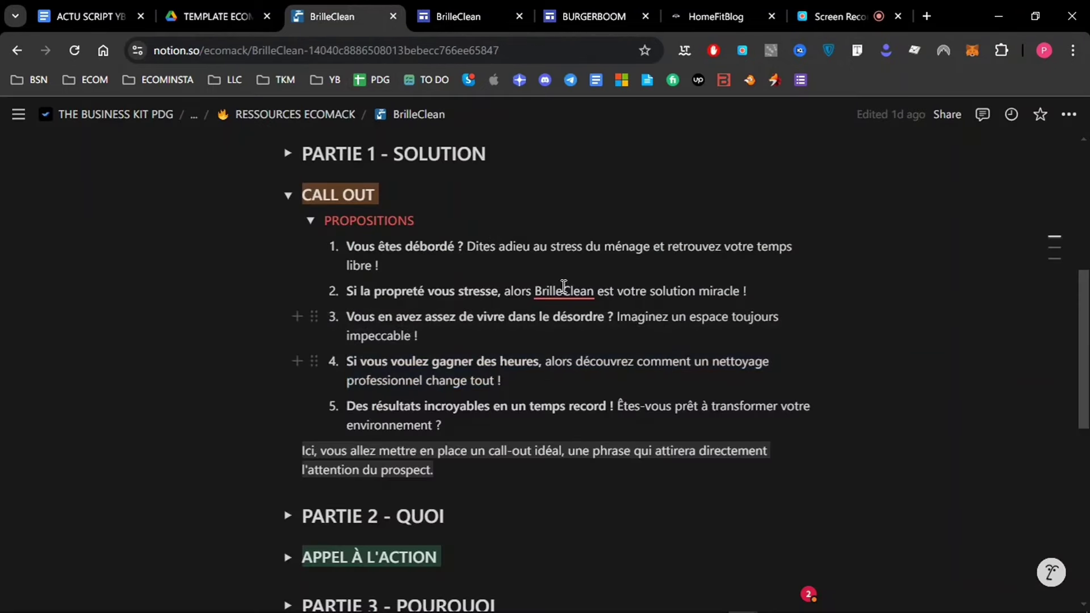
triple_click(486, 246)
key(ctrl+c)
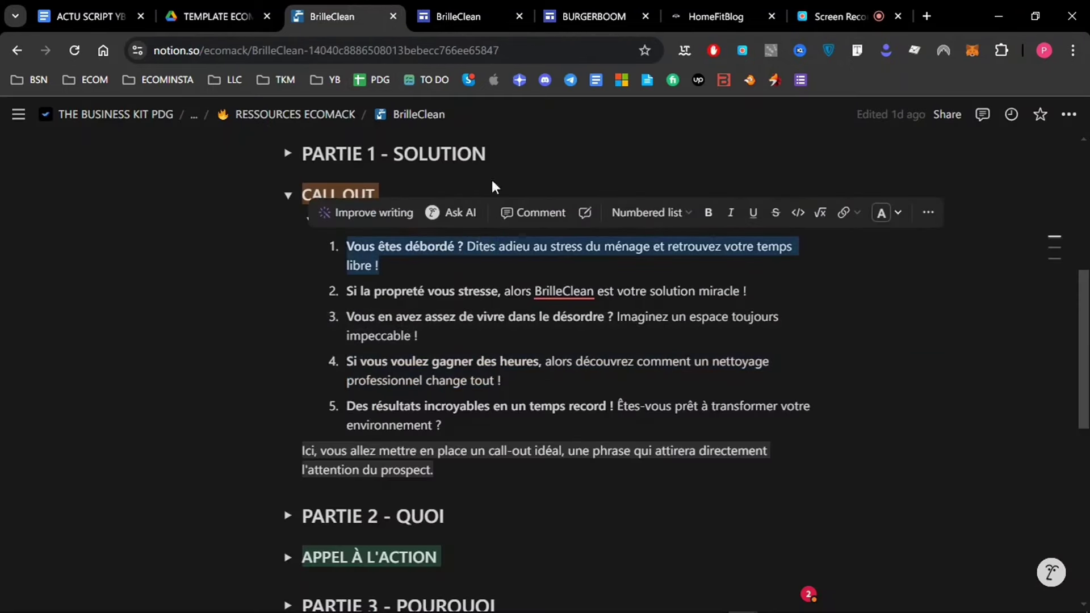
click(471, 15)
double_click(488, 409)
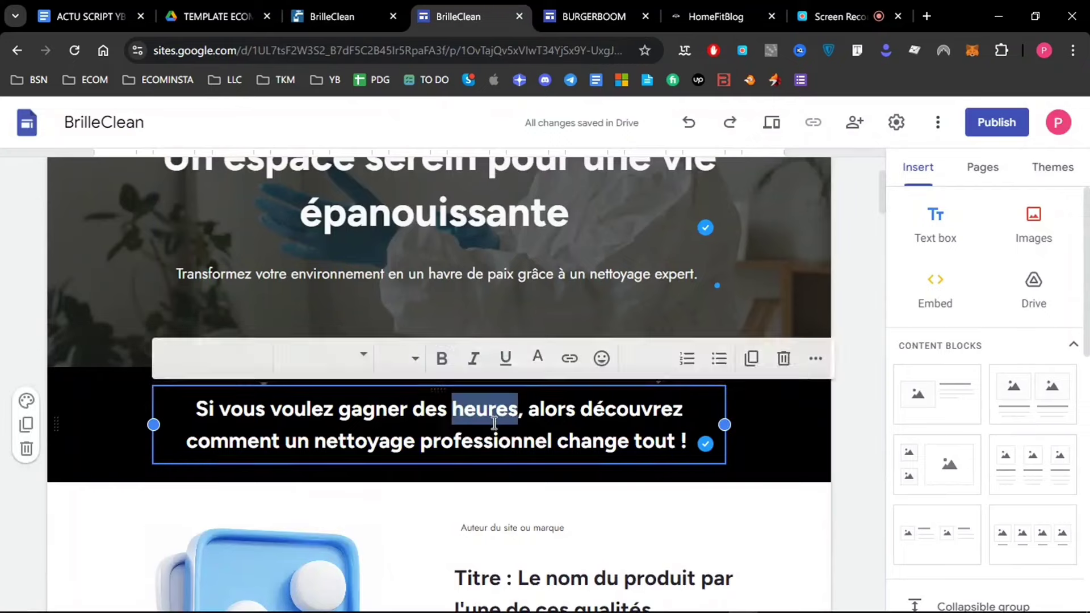
key(ctrl+a)
key(ctrl+v)
click(854, 304)
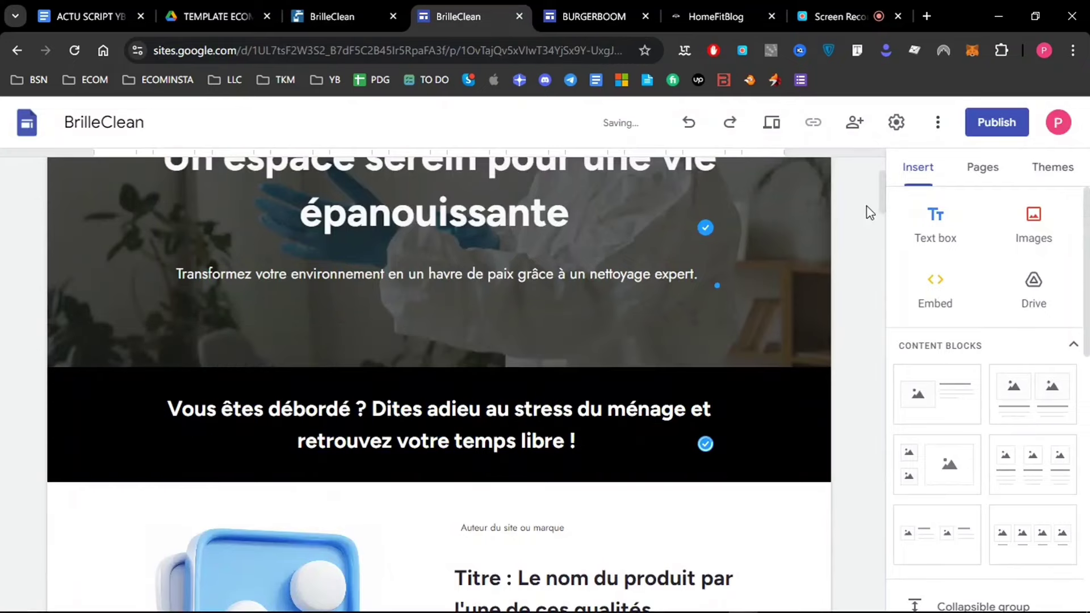
Replace the "Auteur du site ou marque" line above the product title with "Brilleclean Service".
drag(883, 188, 874, 231)
click(452, 217)
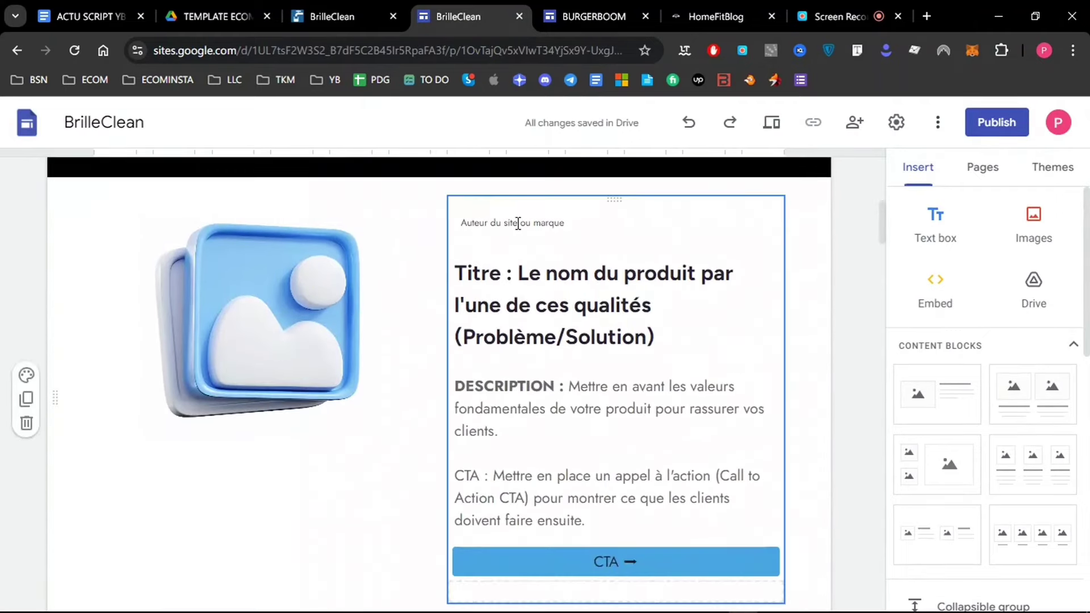
triple_click(518, 222)
text(Brillec)
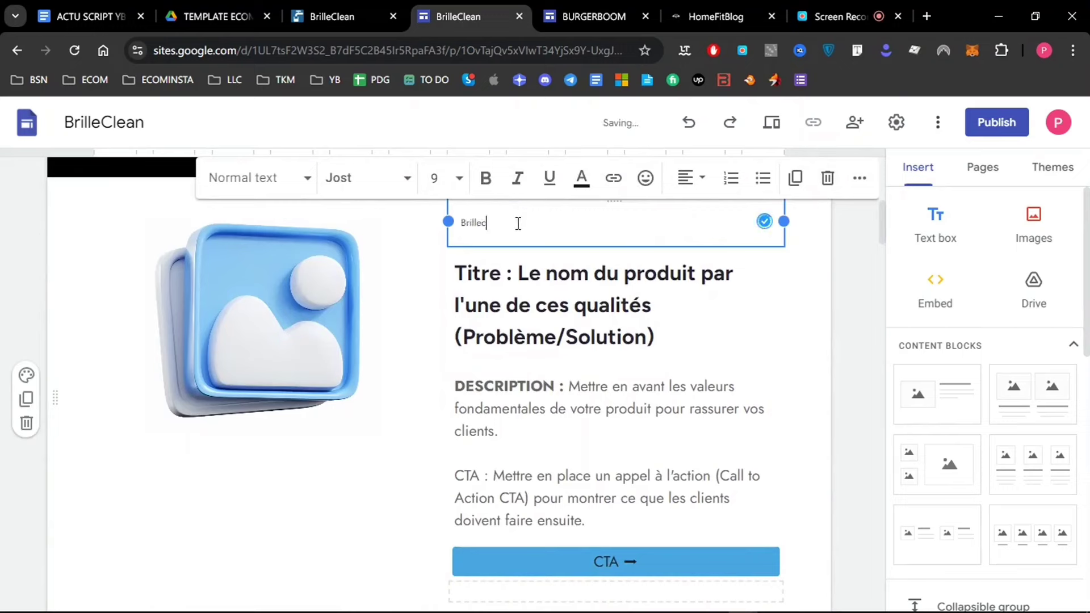
text(lean Servic)
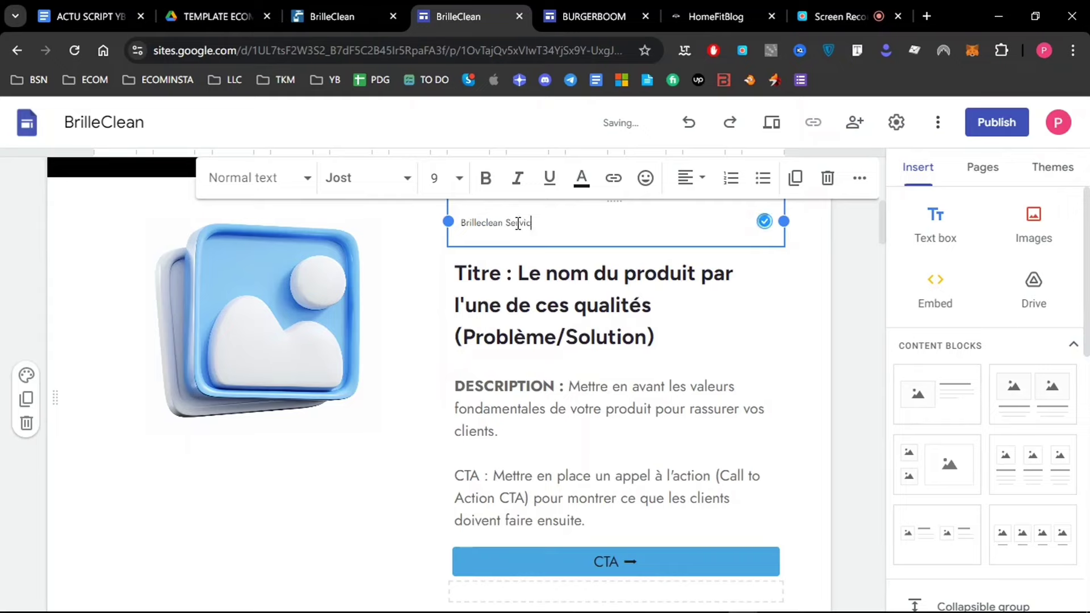
text(e)
click(880, 238)
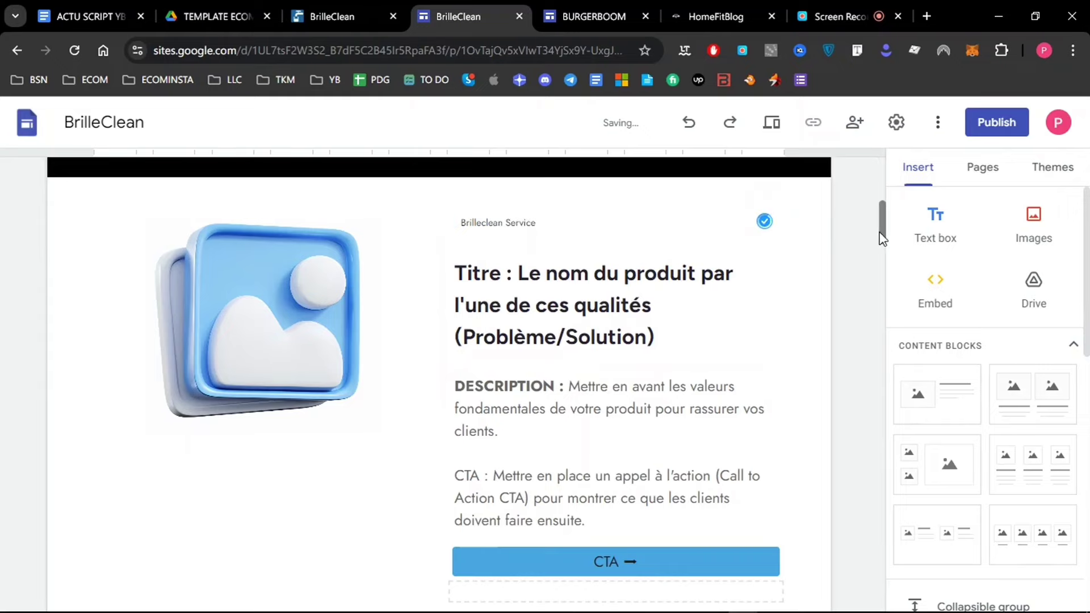
scroll(880, 238, up, 5)
scroll(874, 232, down, 5)
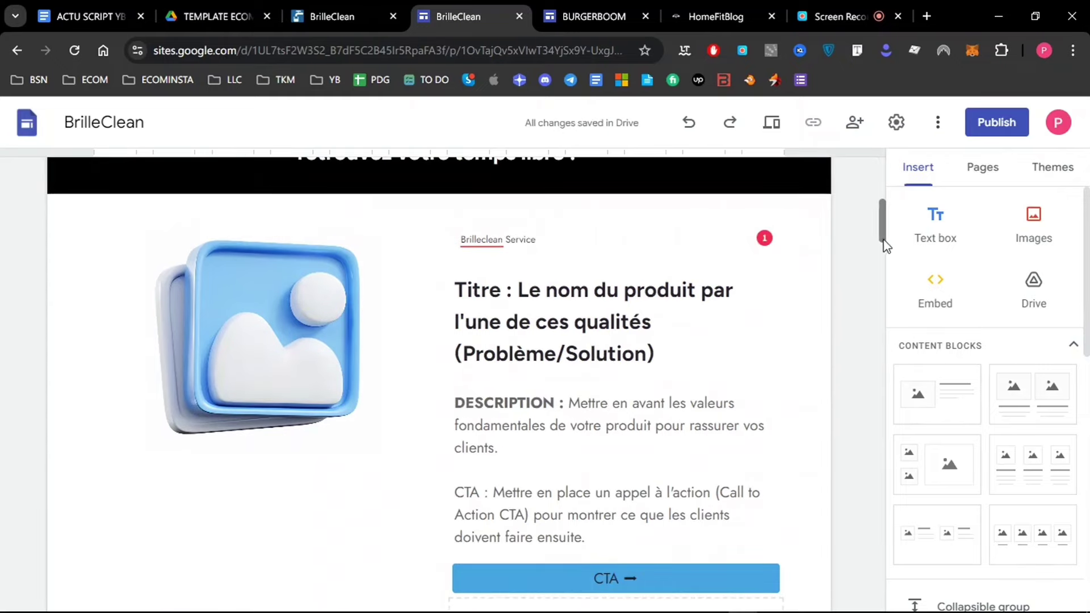
In the Notion notes, collapse CALL OUT and expand PARTIE 2 - QUOI.
click(343, 4)
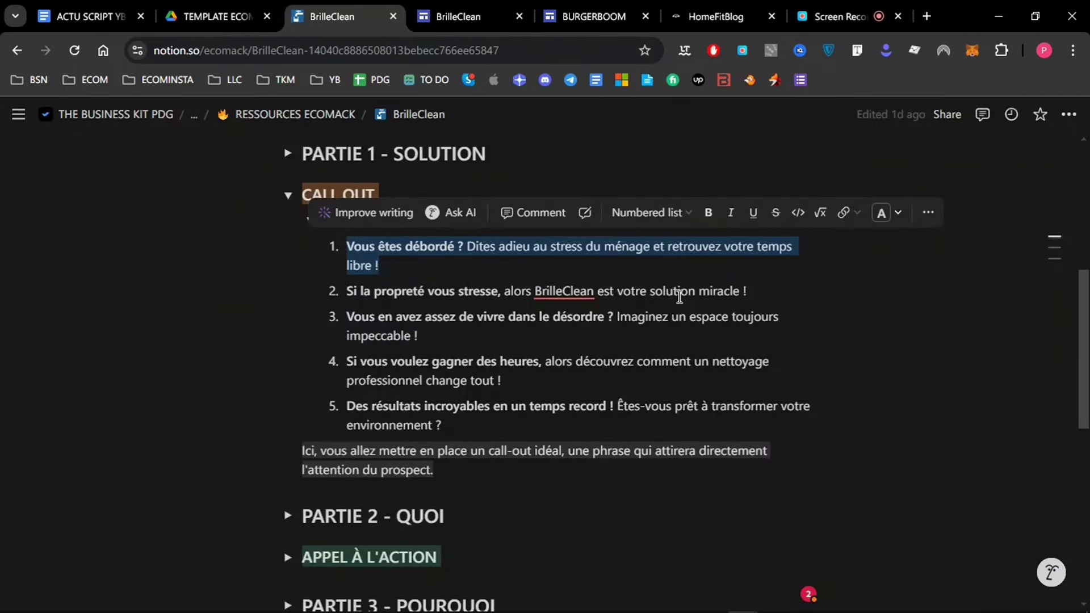
click(758, 322)
click(288, 195)
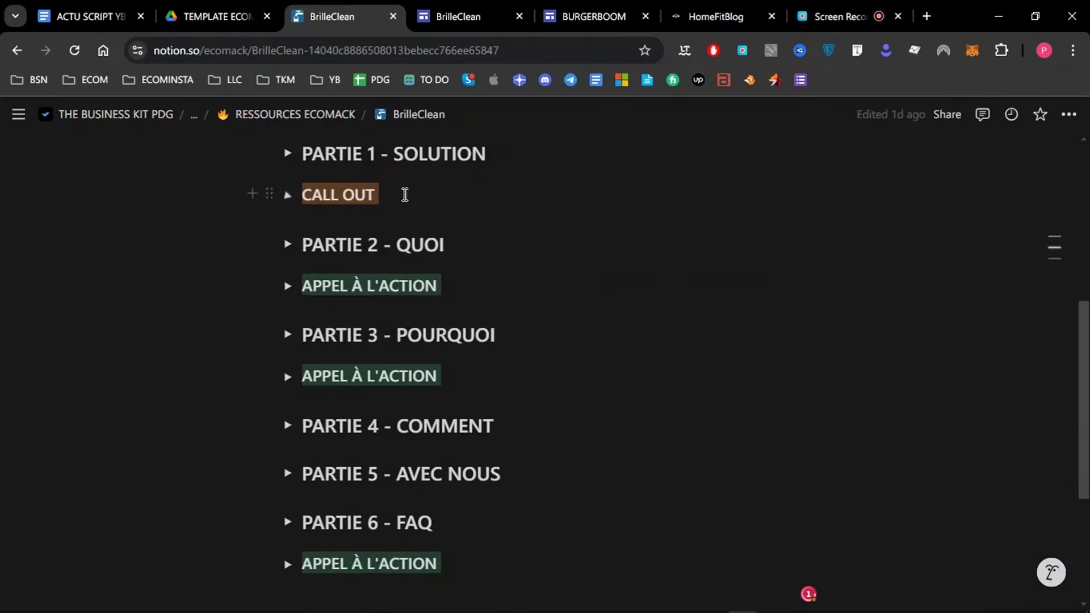
scroll(442, 290, up, 2)
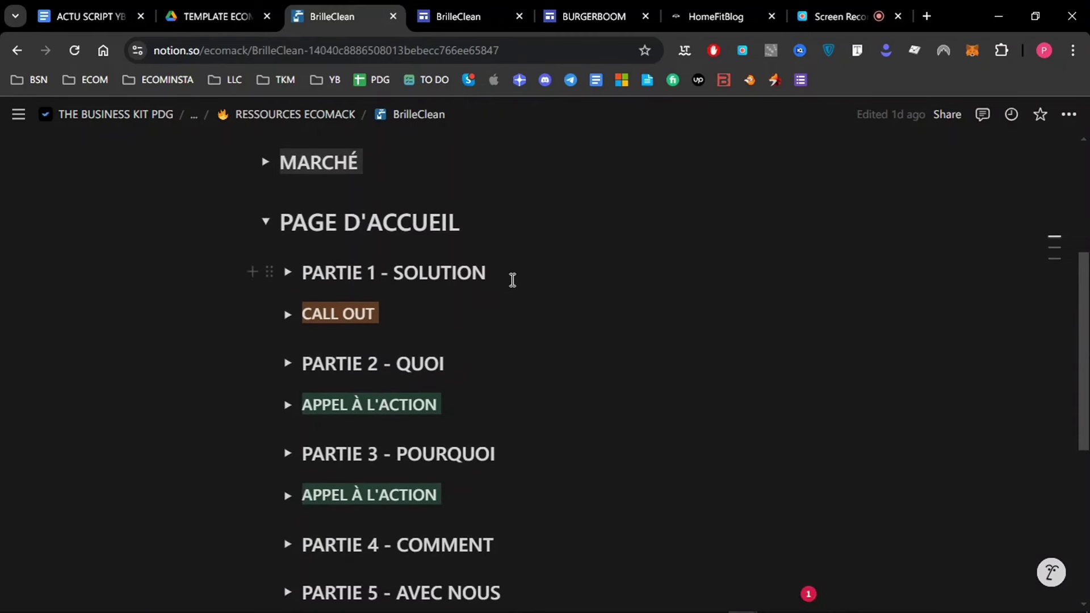
scroll(314, 292, down, 2)
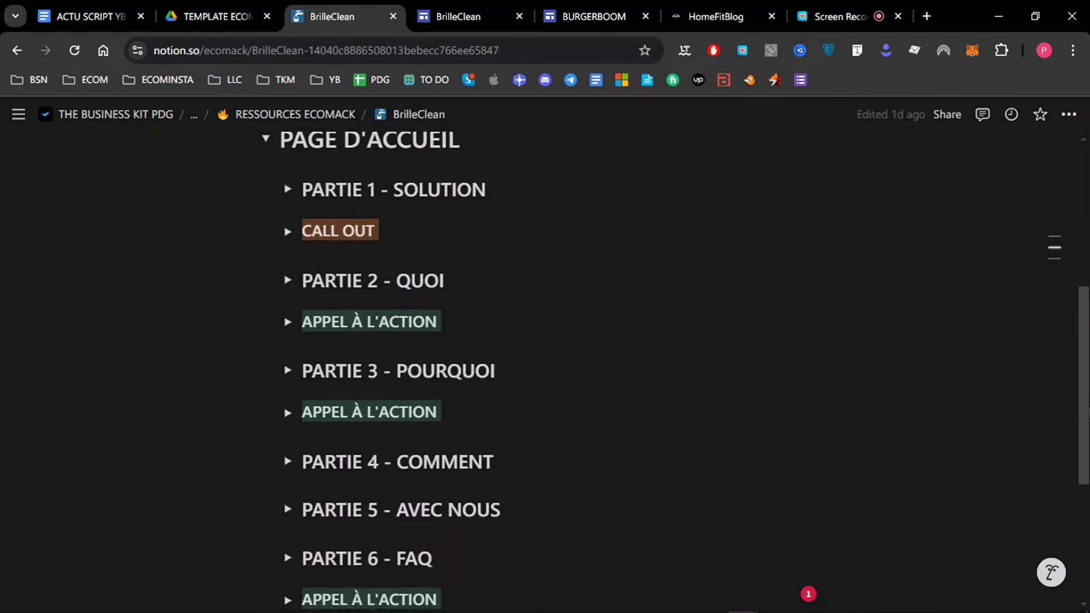
click(287, 277)
scroll(1087, 397, down, 1)
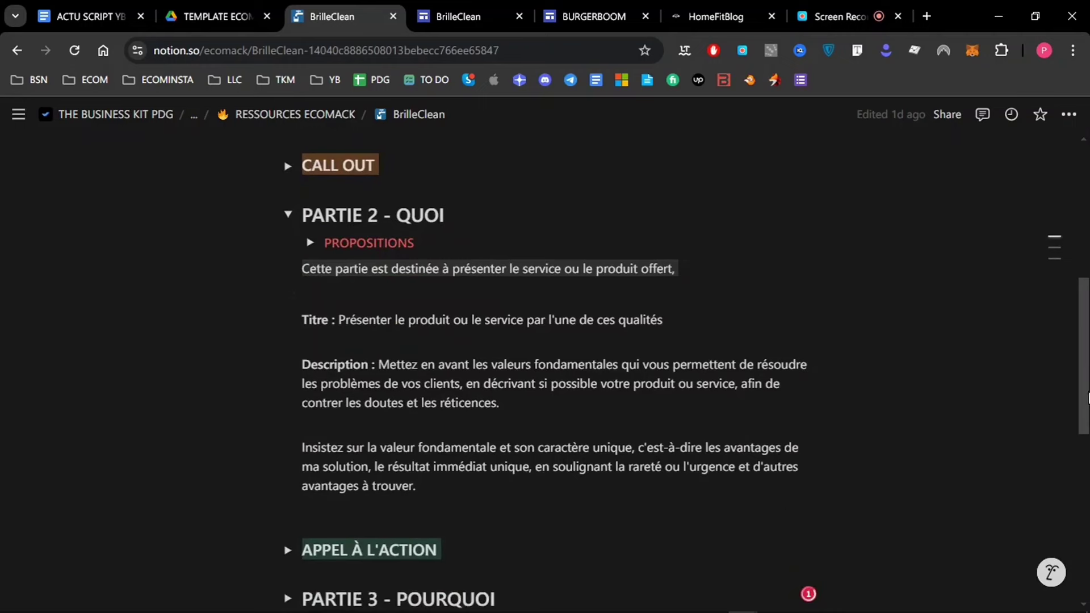
Compare the site's product presentation block with the title and description guidelines in Notion's PARTIE 2 - QUOI.
click(480, 16)
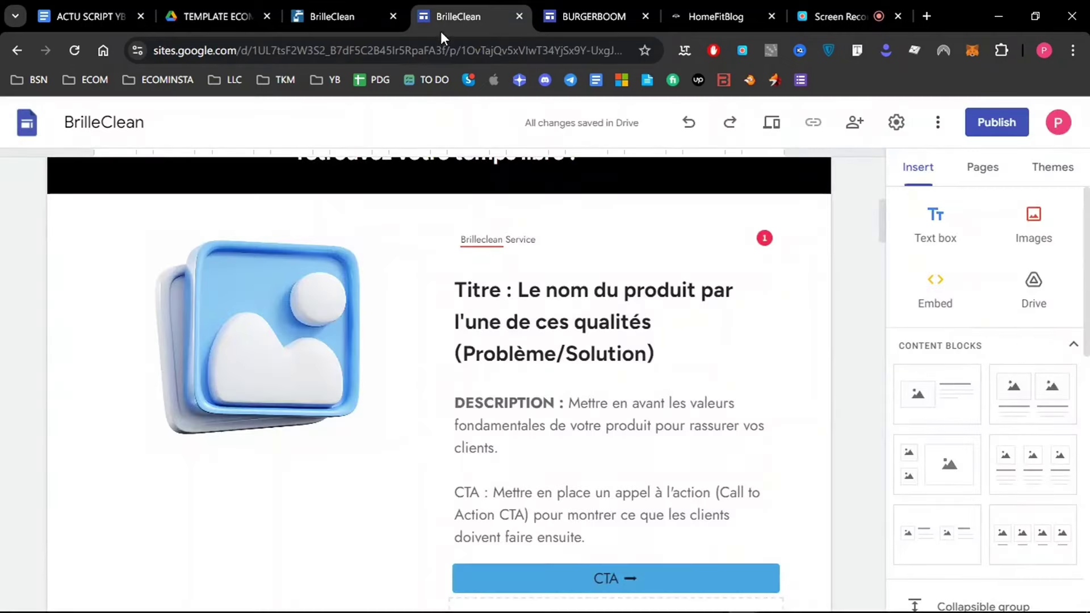
click(307, 321)
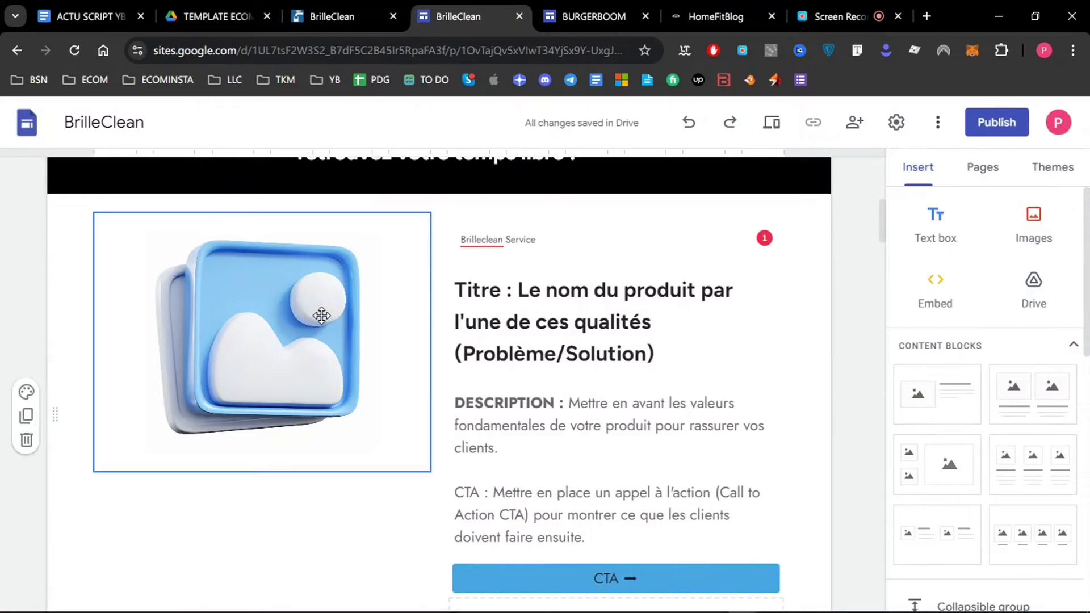
click(353, 8)
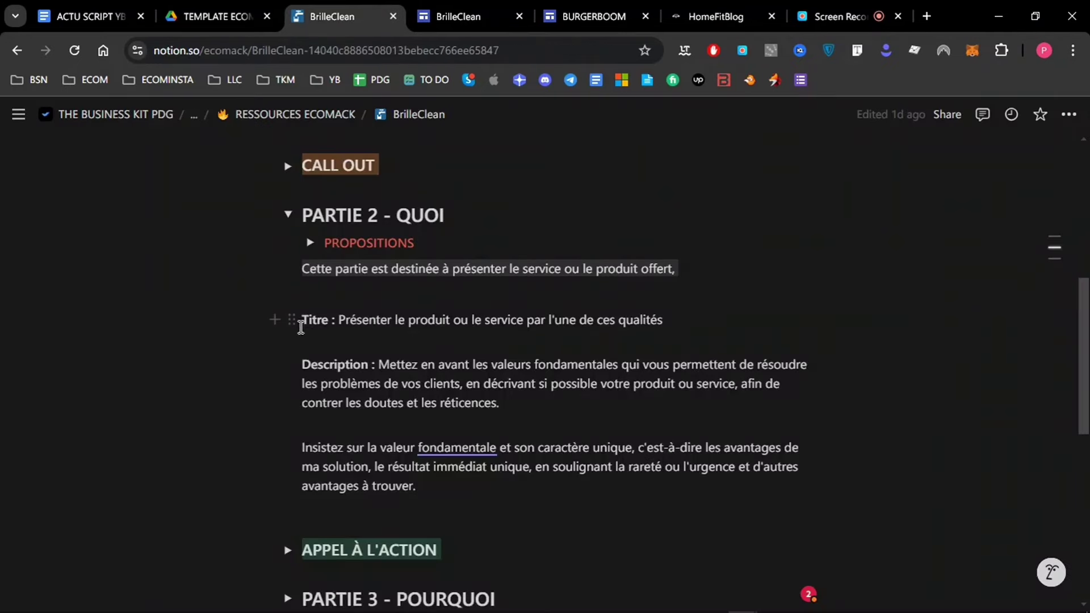
click(456, 16)
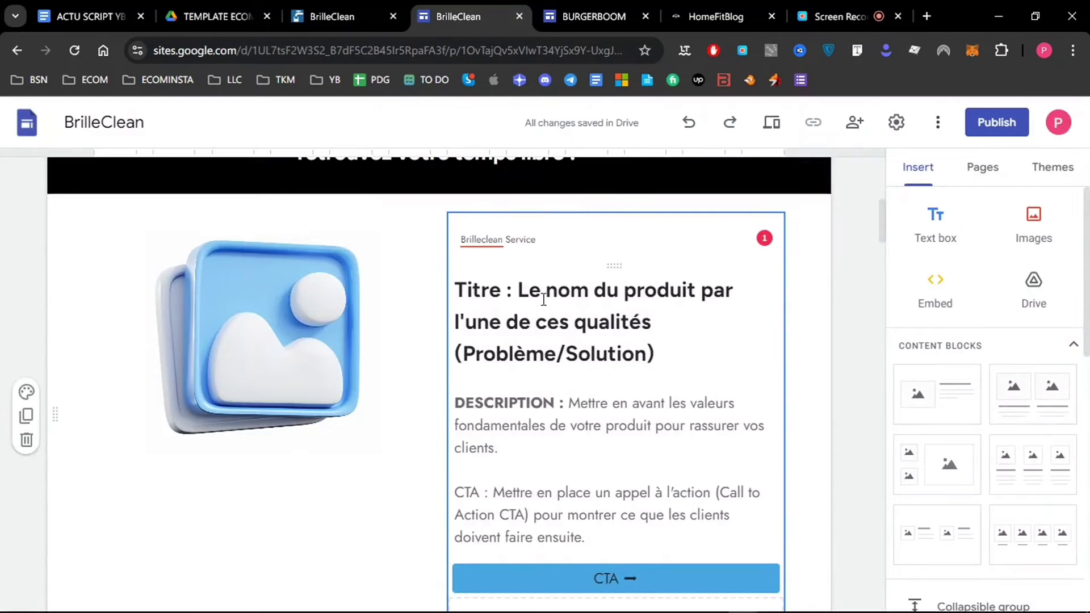
click(352, 8)
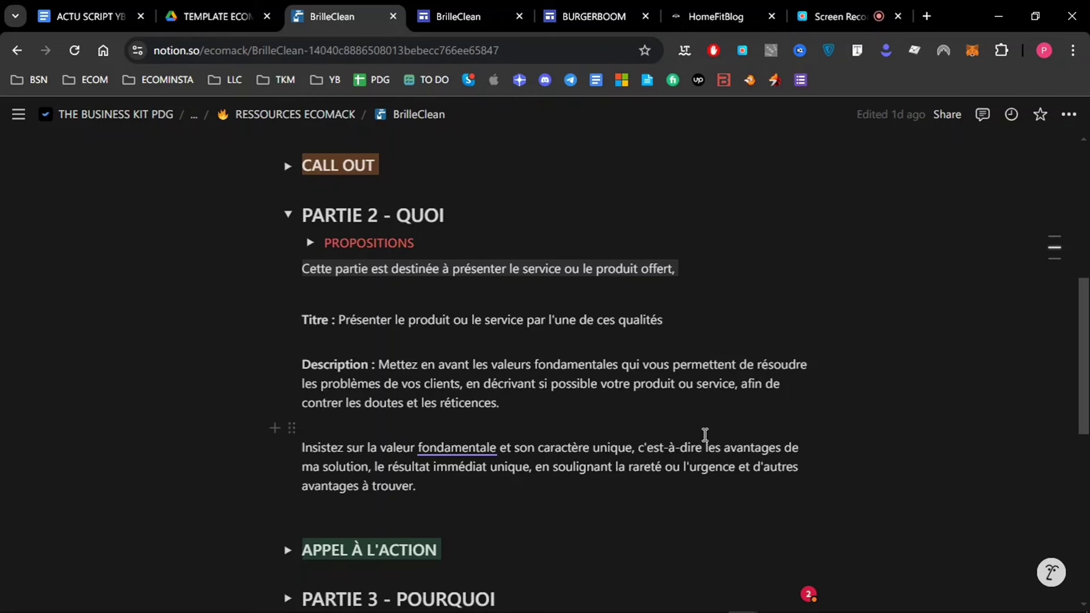
click(489, 2)
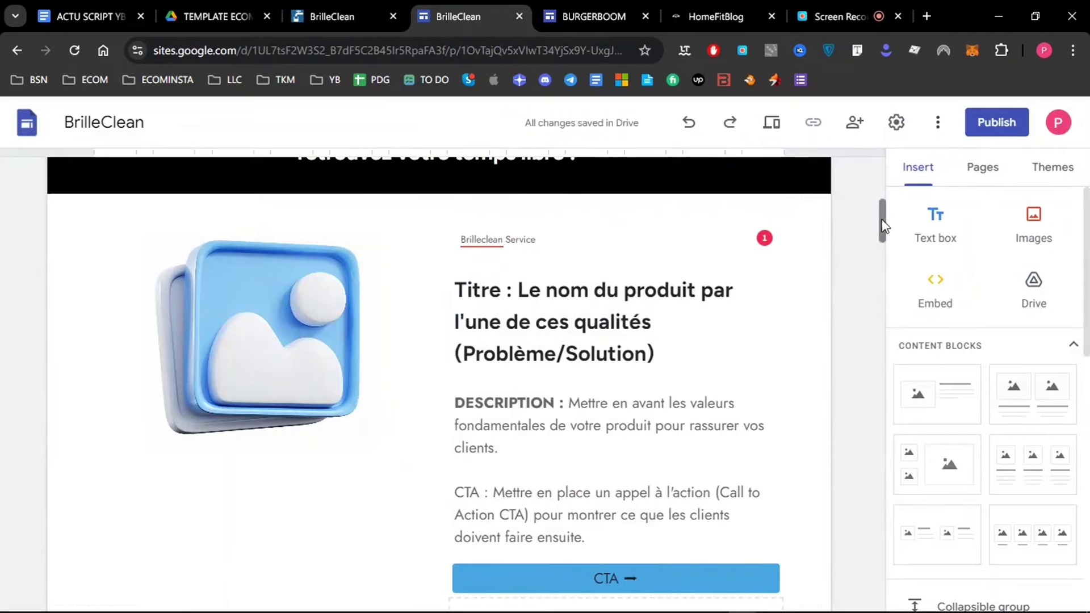
scroll(883, 219, down, 1)
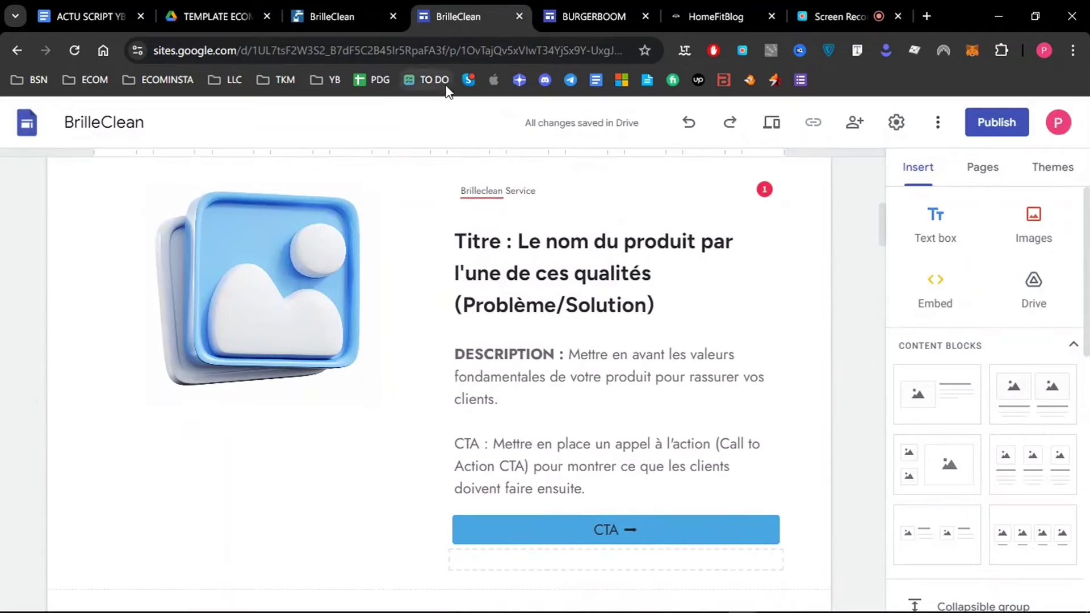
In the Notion notes, expand the PROPOSITIONS under PARTIE 2 - QUOI and bring the proposed Titre into view.
click(352, 8)
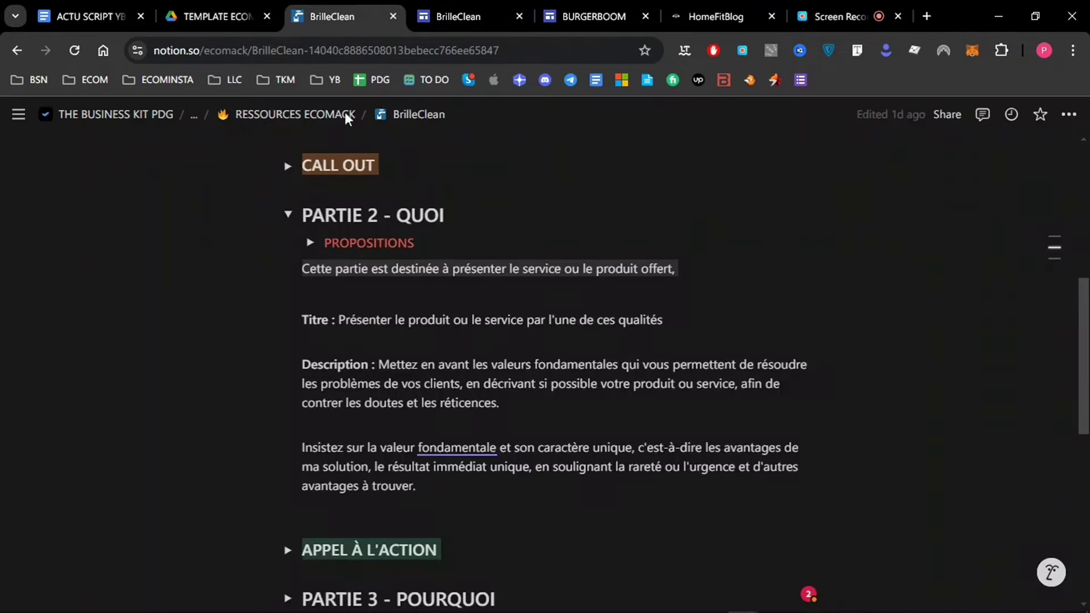
click(312, 243)
scroll(936, 450, down, 5)
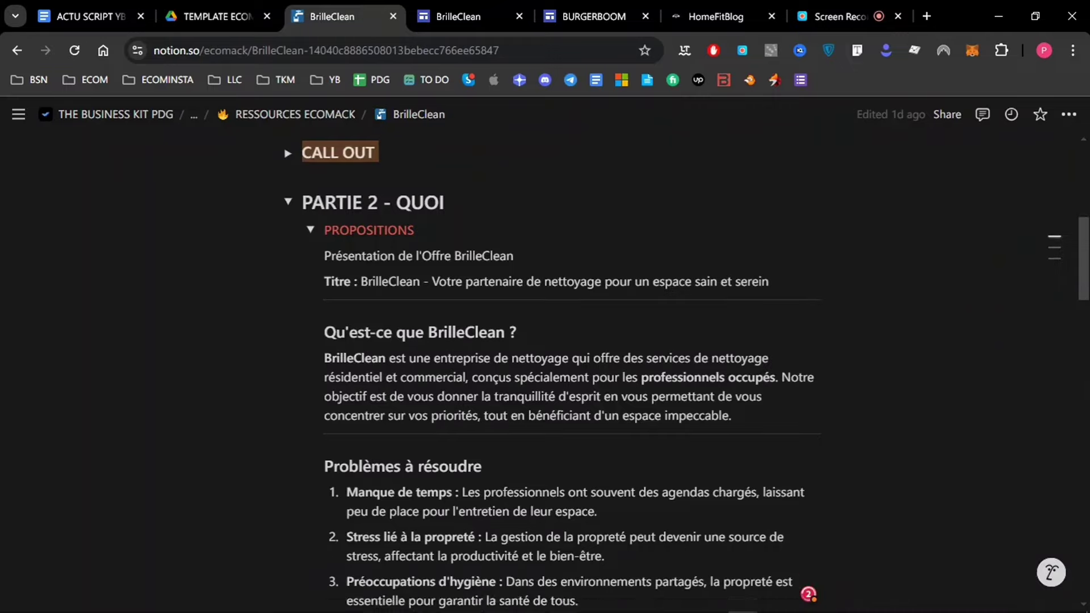
drag(1081, 323, 1086, 284)
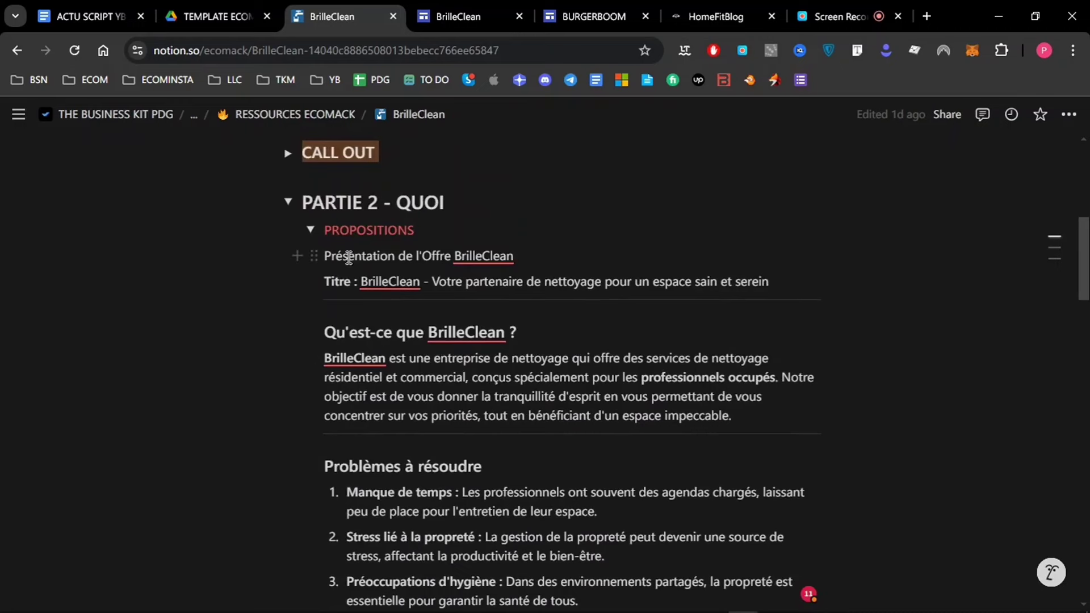
Replace the site's product title placeholder with Notion's proposed title, "Votre partenaire de nettoyage pour un espace sain et serein".
drag(432, 282, 769, 284)
key(ctrl+c)
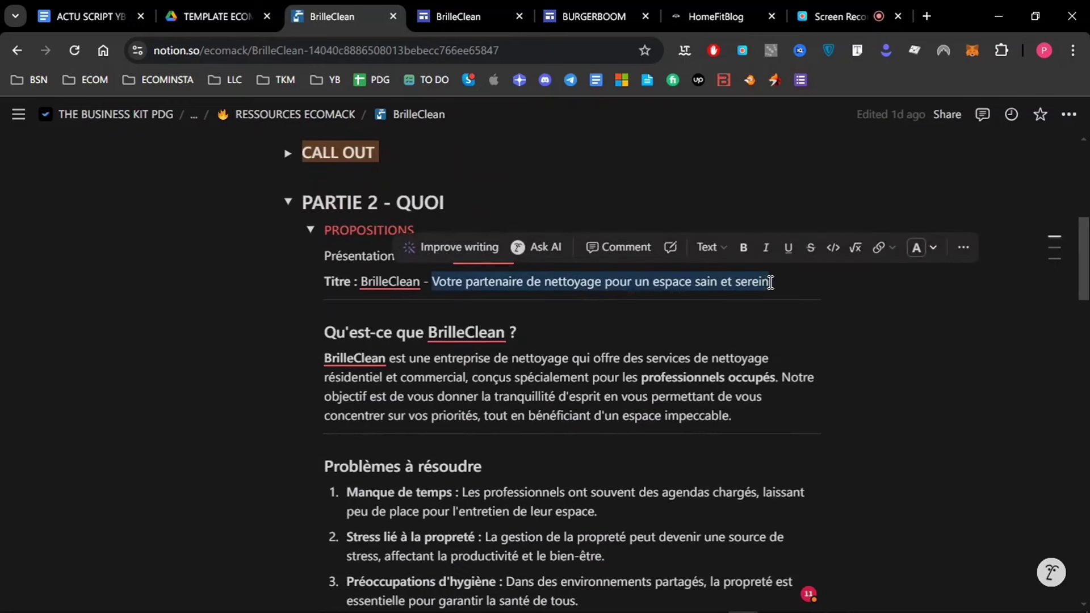
click(448, 16)
triple_click(547, 245)
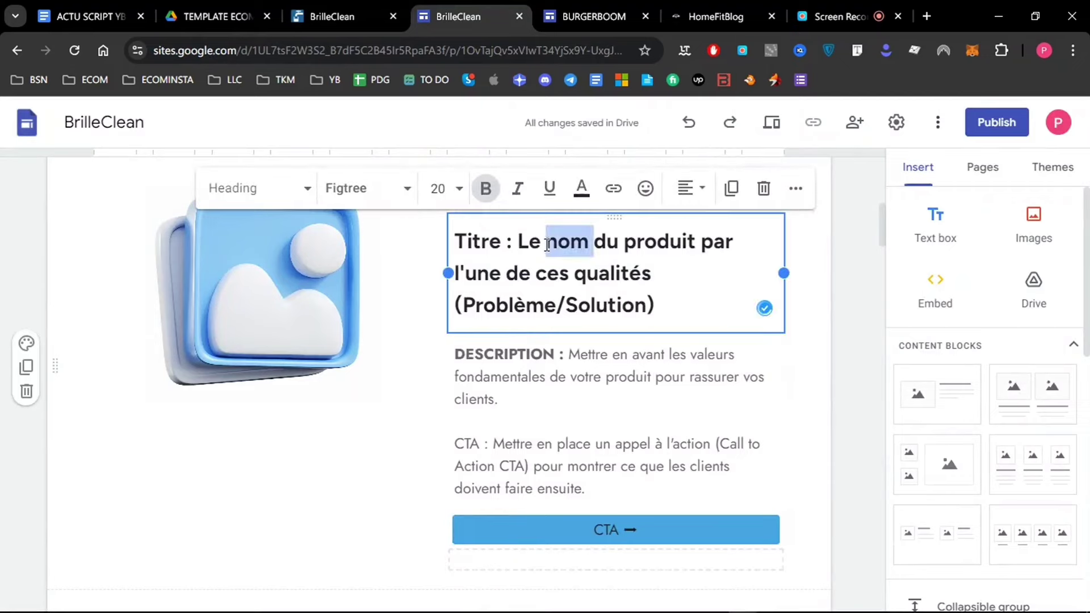
key(ctrl+v)
click(855, 293)
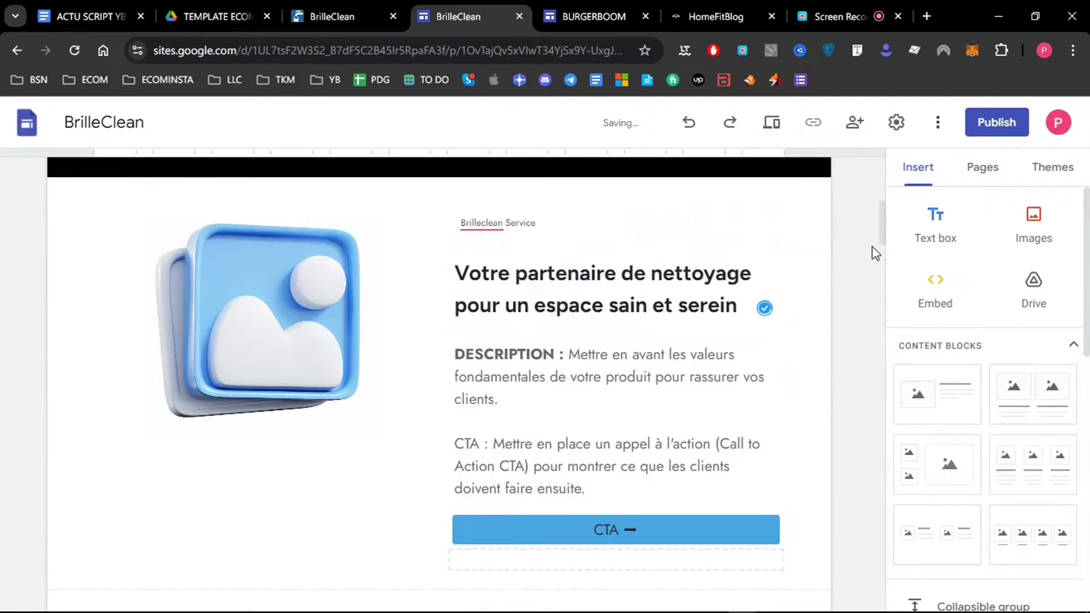
Replace the site's DESCRIPTION placeholder paragraph with the Notion paragraph under "Qu'est-ce que BrilleClean ?".
scroll(880, 227, down, 2)
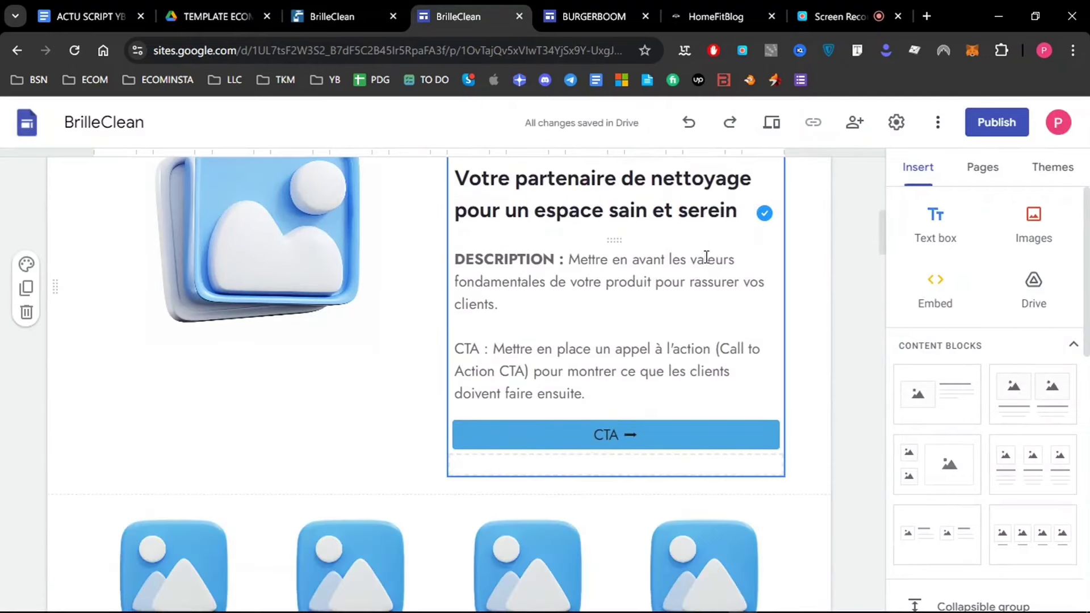
scroll(881, 230, up, 1)
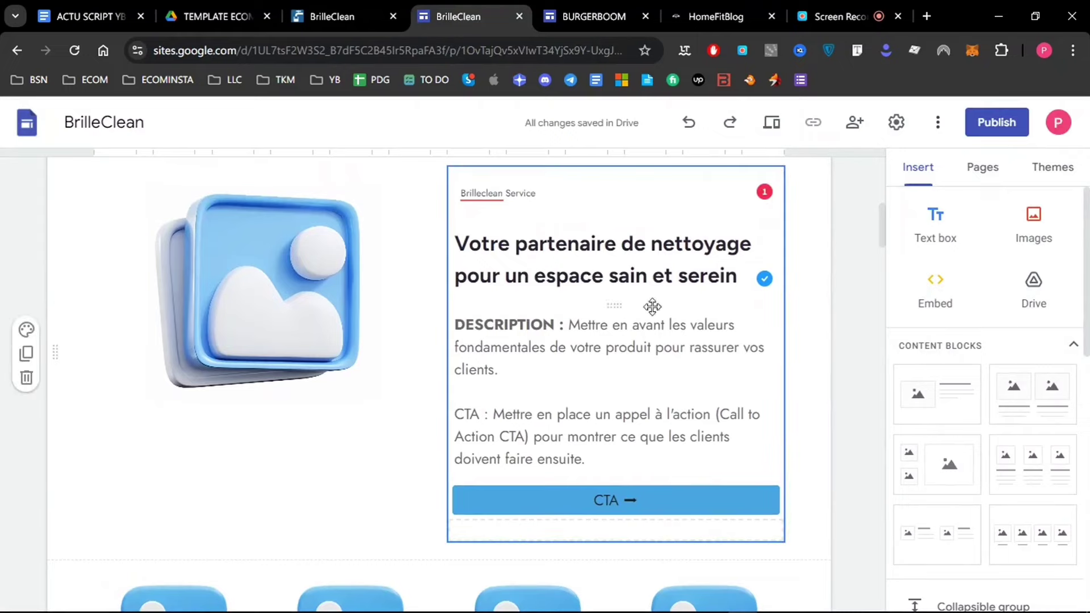
click(340, 16)
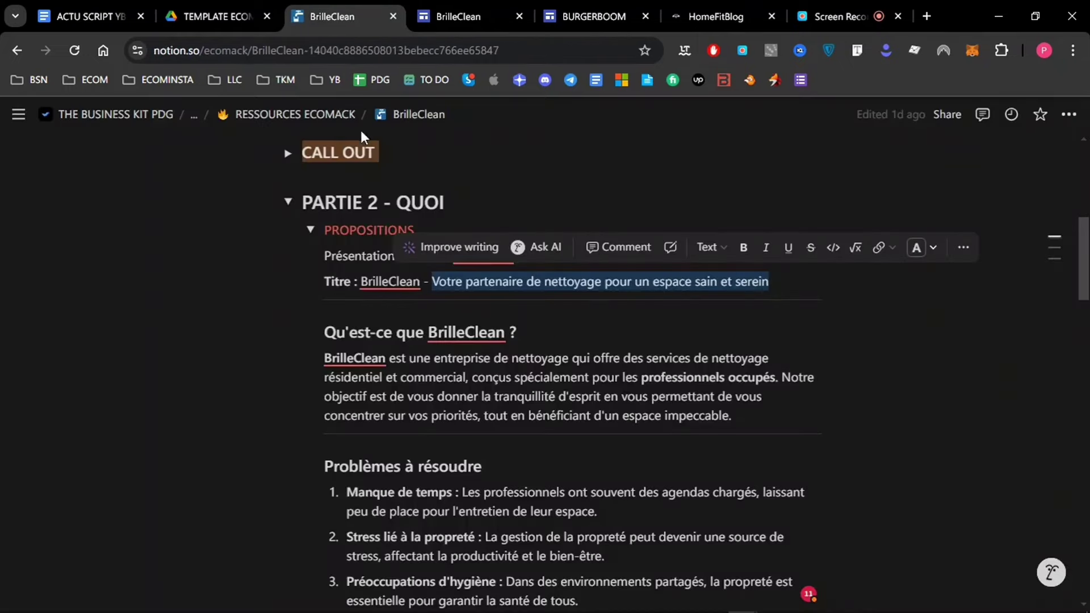
scroll(1082, 314, down, 2)
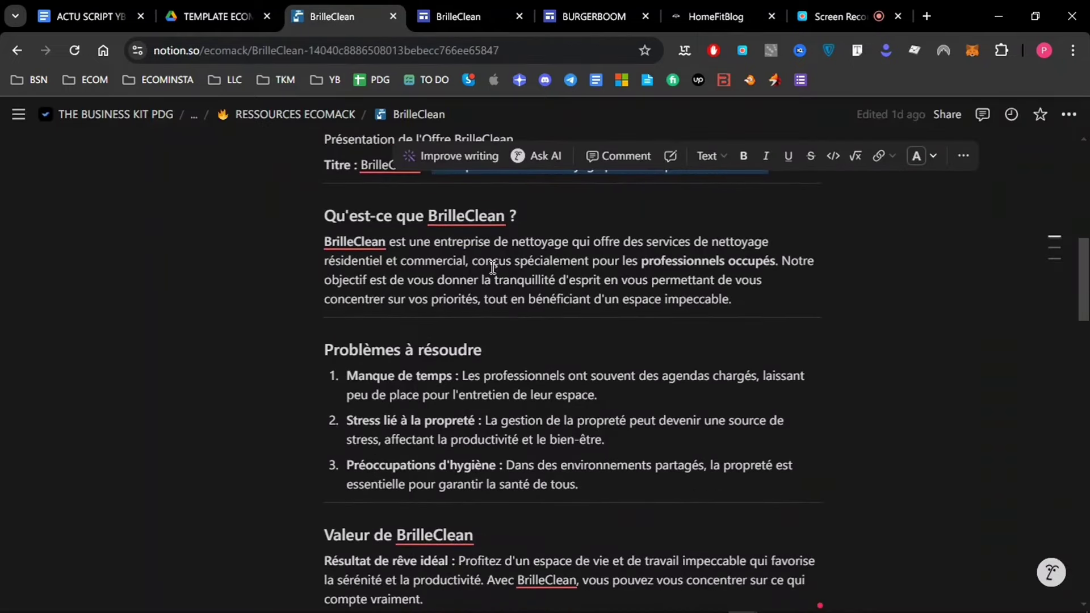
drag(328, 240, 741, 300)
key(ctrl+c)
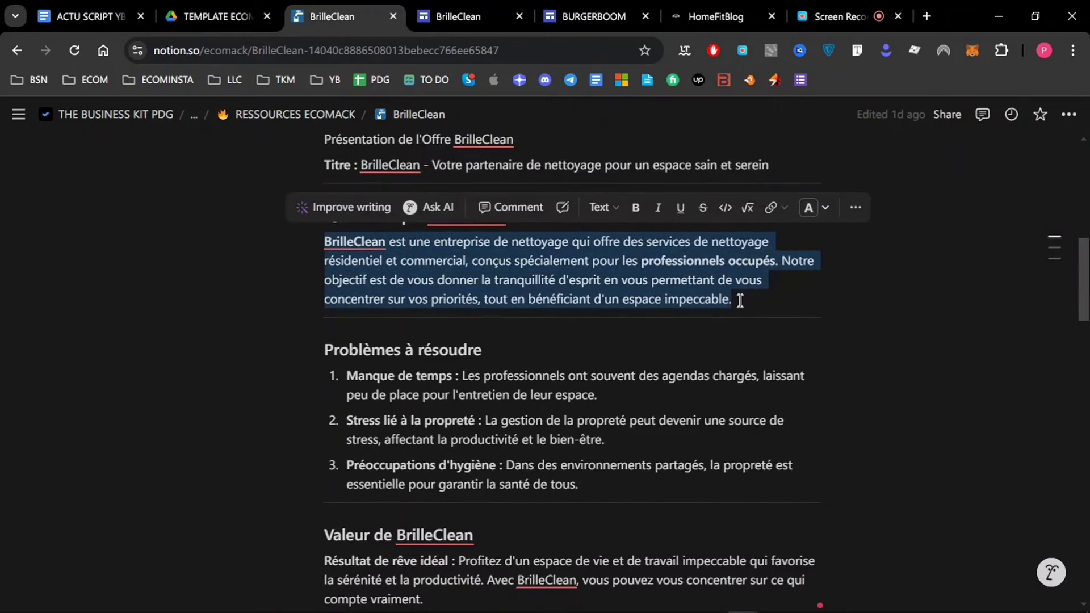
click(484, 5)
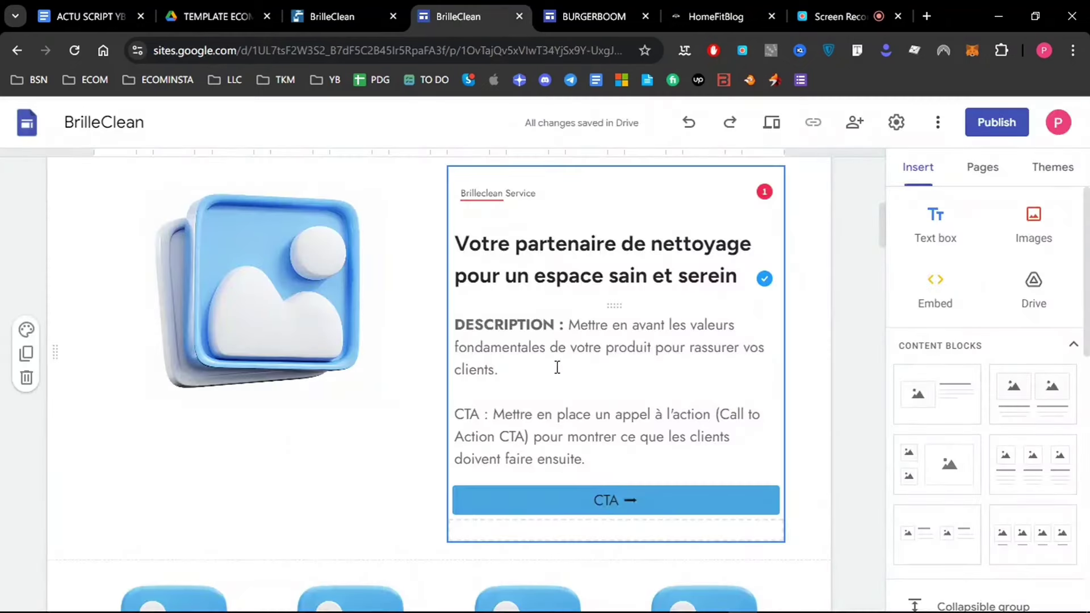
click(562, 330)
drag(520, 371, 457, 317)
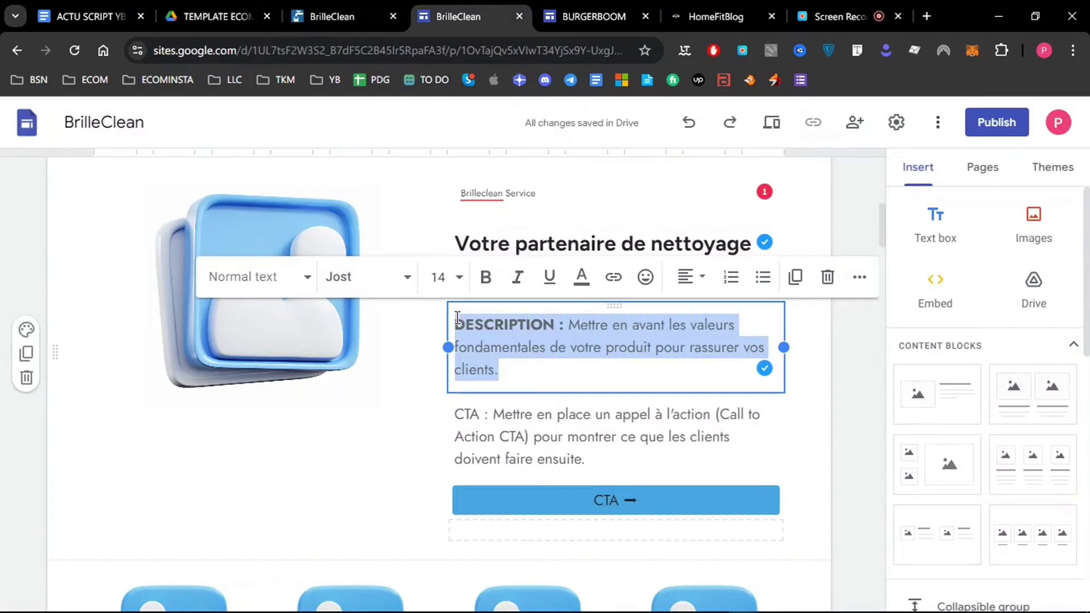
key(ctrl+v)
Remove the bold formatting from the entire BrilleClean description paragraph on the site.
drag(578, 359, 487, 188)
key(ctrl+b)
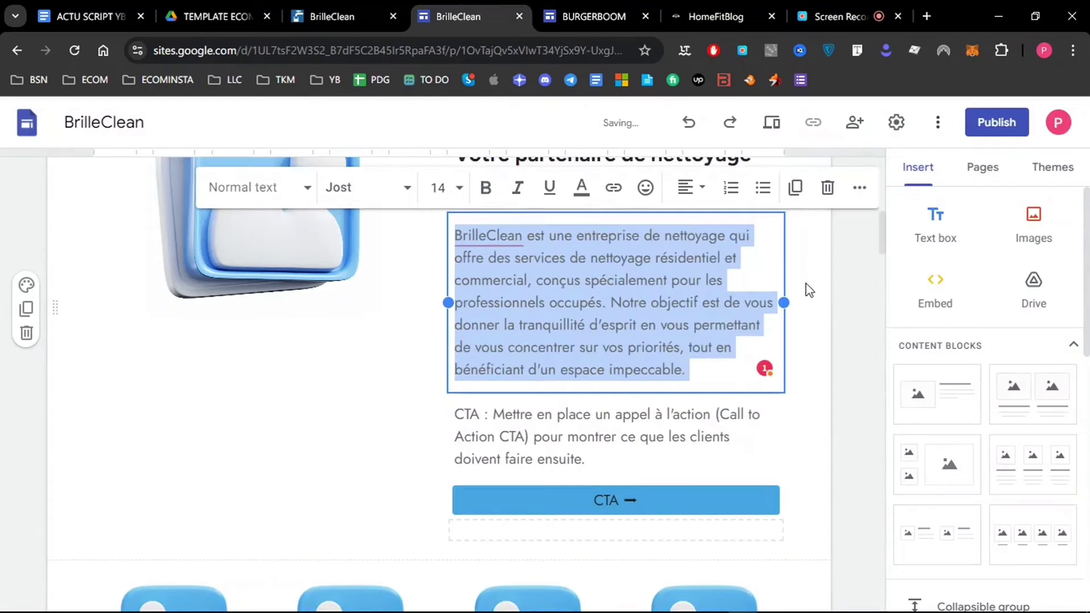
click(846, 270)
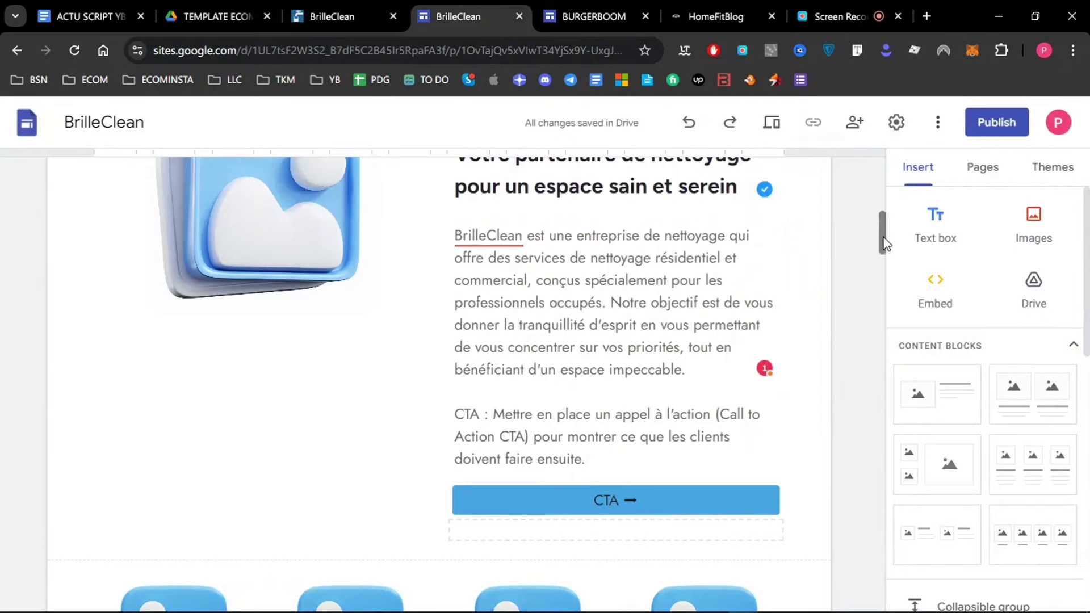
Replace the placeholder image beside the BrilleClean description with Pexels photo 4097276, the cleaner pulling on blue gloves, from the 4. CLEANING BUSINESS folder.
scroll(883, 232, up, 3)
click(312, 263)
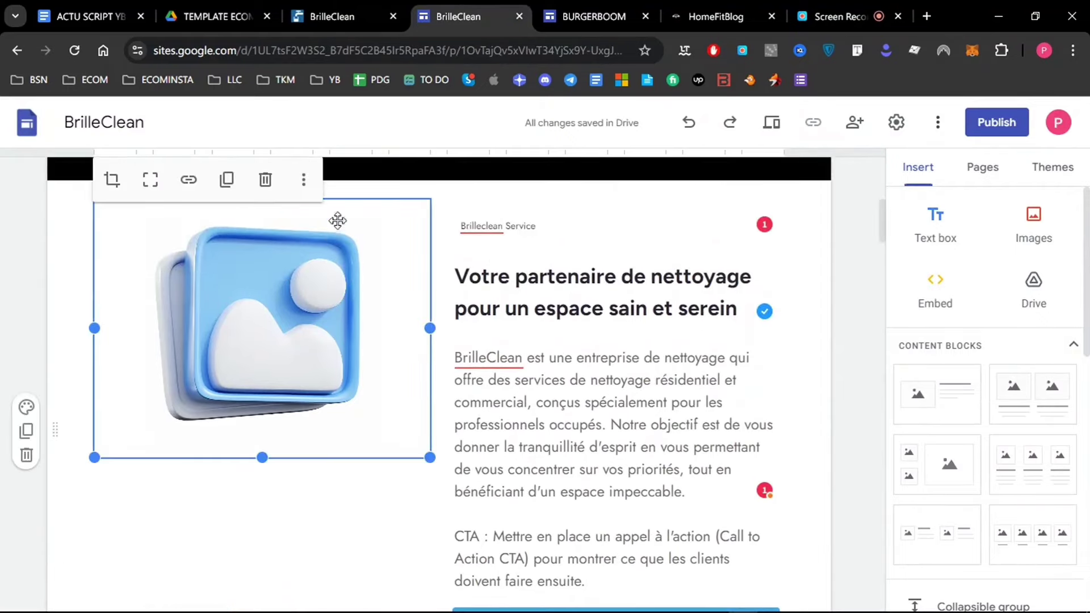
click(303, 179)
mouse_move(390, 241)
click(458, 231)
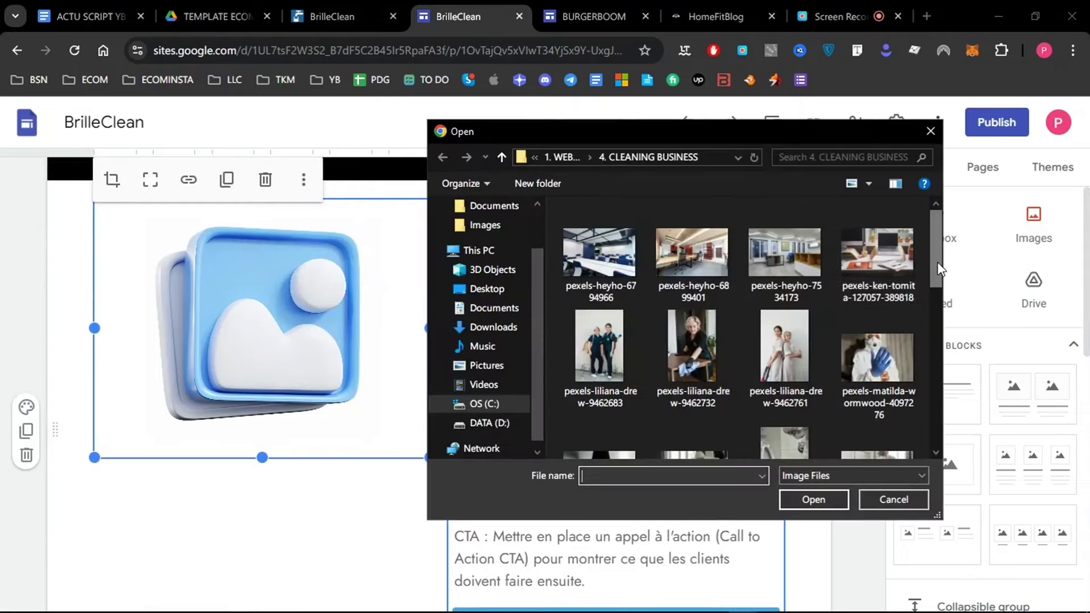
mouse_move(937, 263)
mouse_down()
mouse_move(918, 395)
mouse_move(927, 253)
mouse_move(925, 275)
mouse_up()
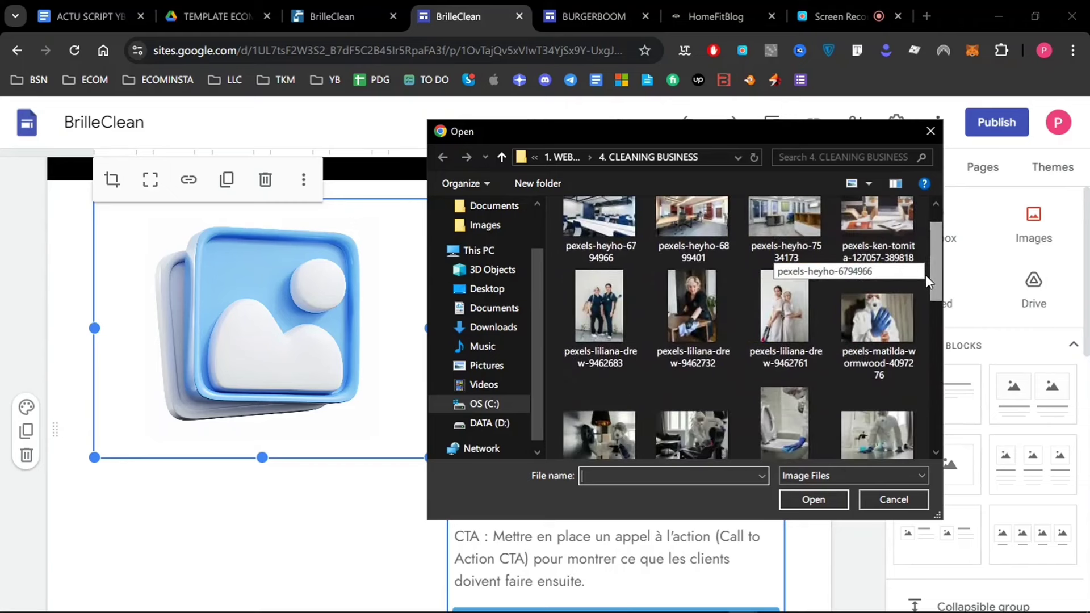
click(881, 334)
click(818, 498)
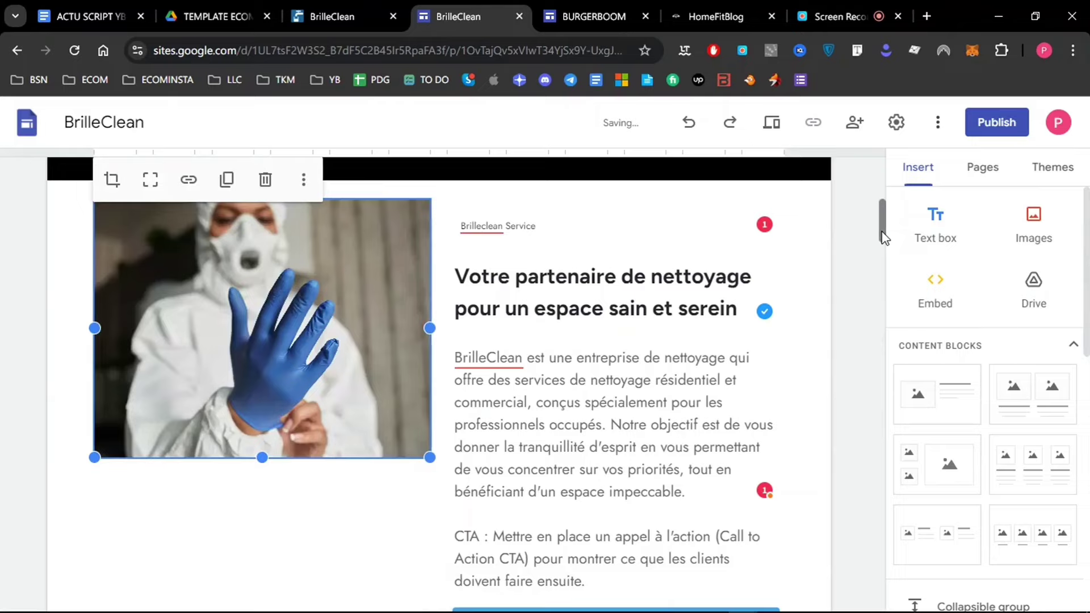
Uncrop the blue-glove photo and stretch its height until it ends just below the BrilleClean description paragraph.
drag(883, 237, 818, 194)
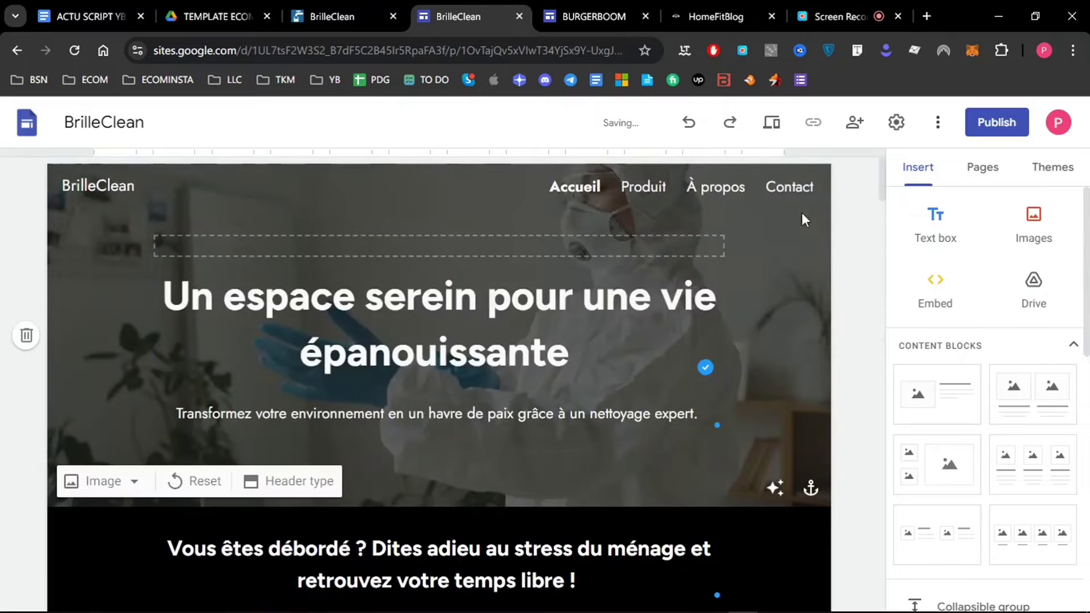
drag(887, 182, 876, 224)
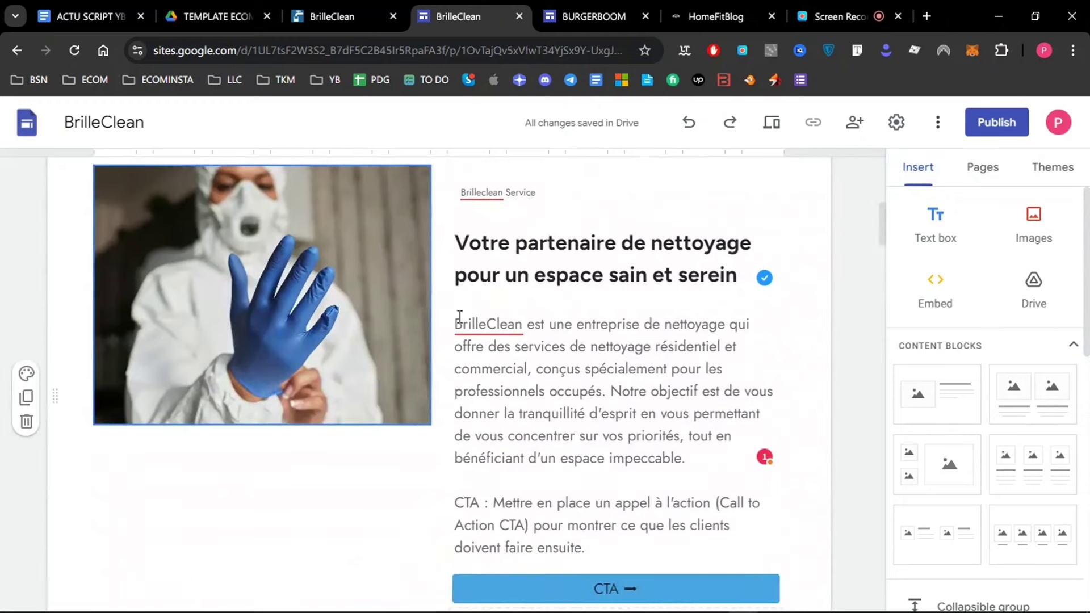
click(326, 348)
drag(262, 424, 260, 496)
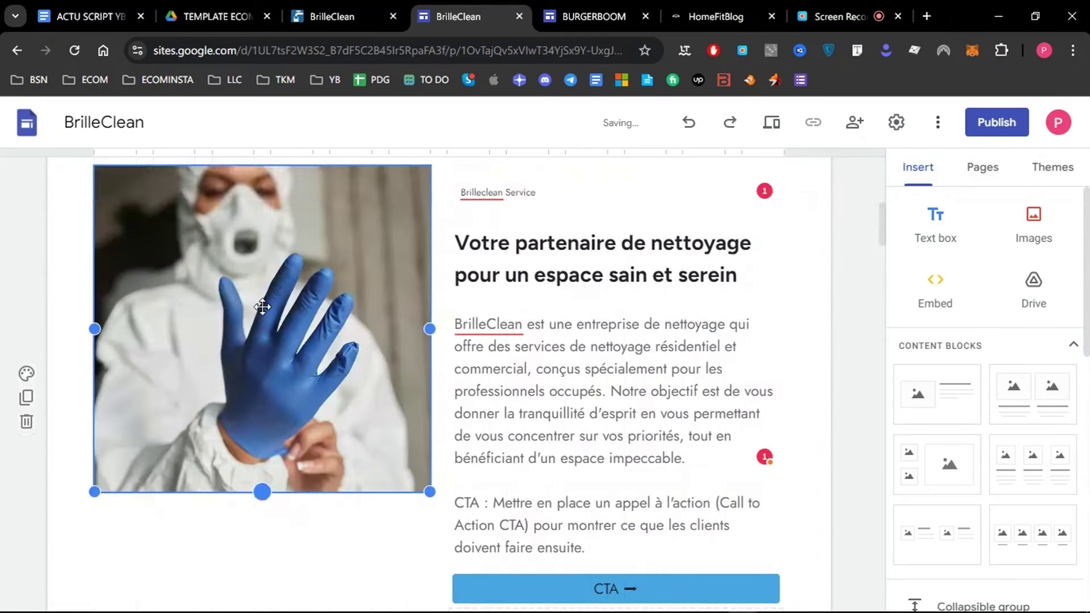
click(150, 180)
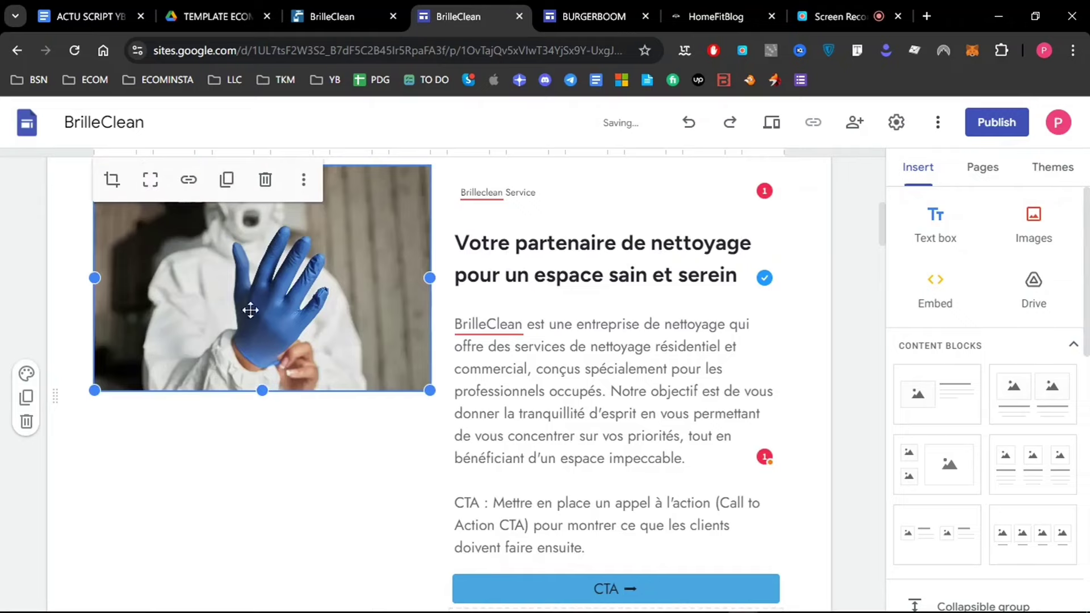
drag(267, 394, 266, 486)
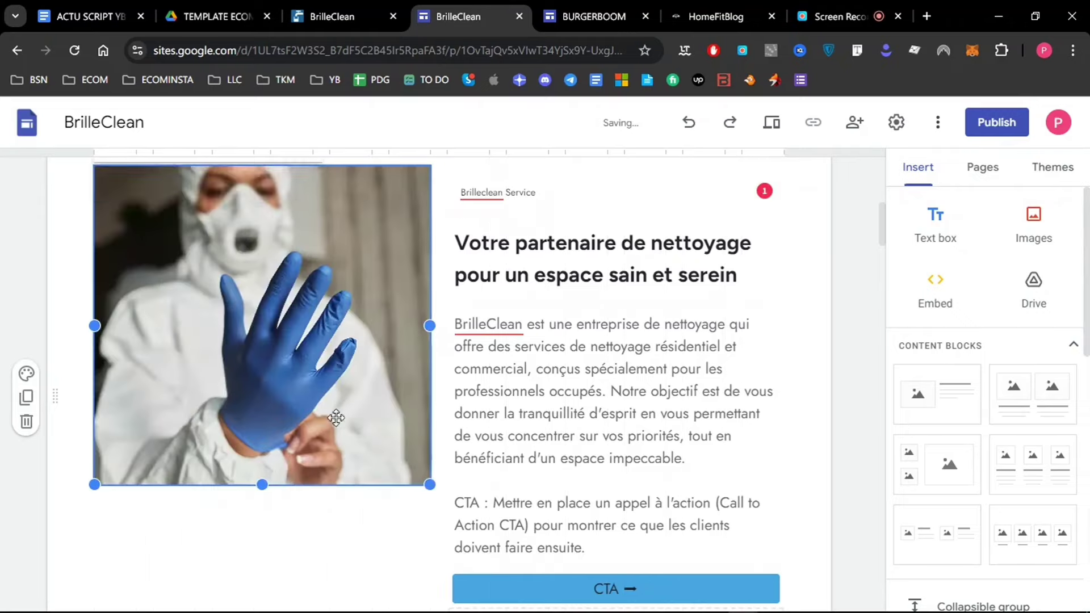
click(836, 301)
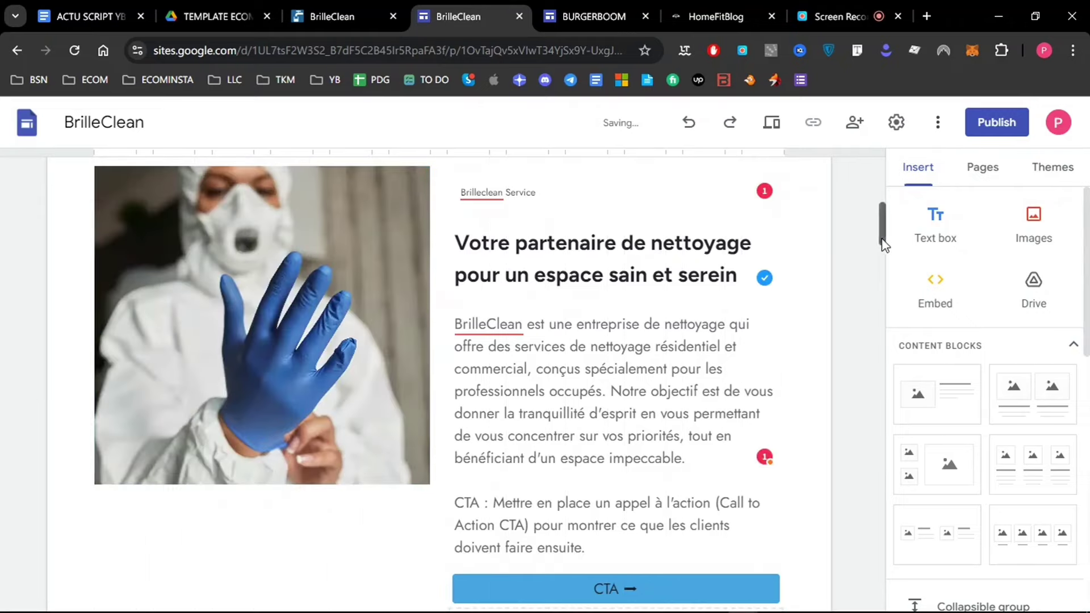
In the Notion notes, expand the PROPOSITIONS under the APPEL À L'ACTION above PARTIE 3 and copy "Réservez votre nettoyage dès maintenant !".
scroll(877, 259, down, 3)
scroll(877, 259, up, 2)
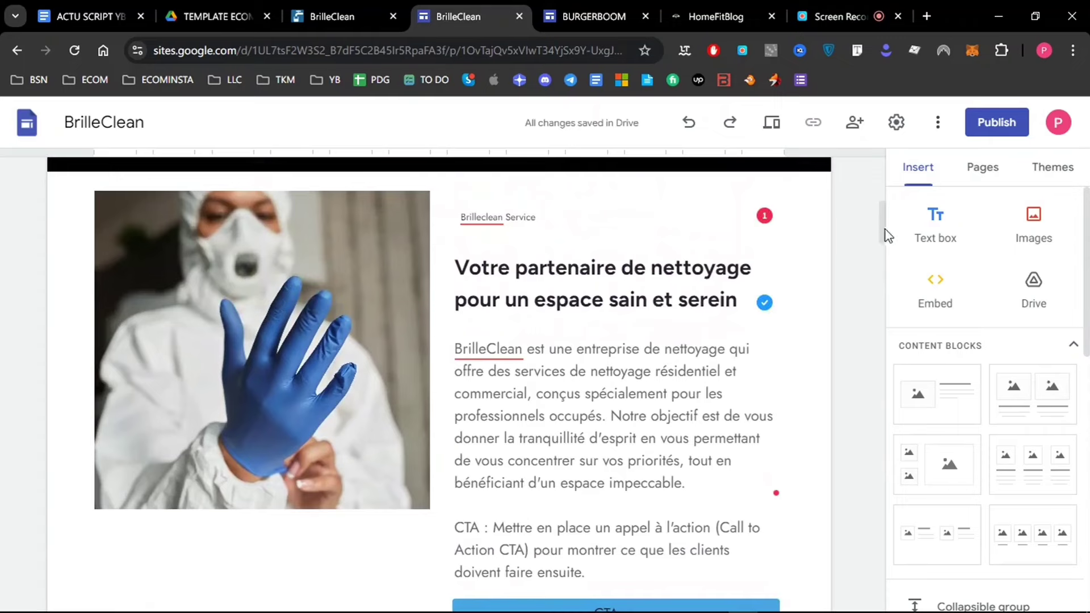
scroll(882, 240, down, 1)
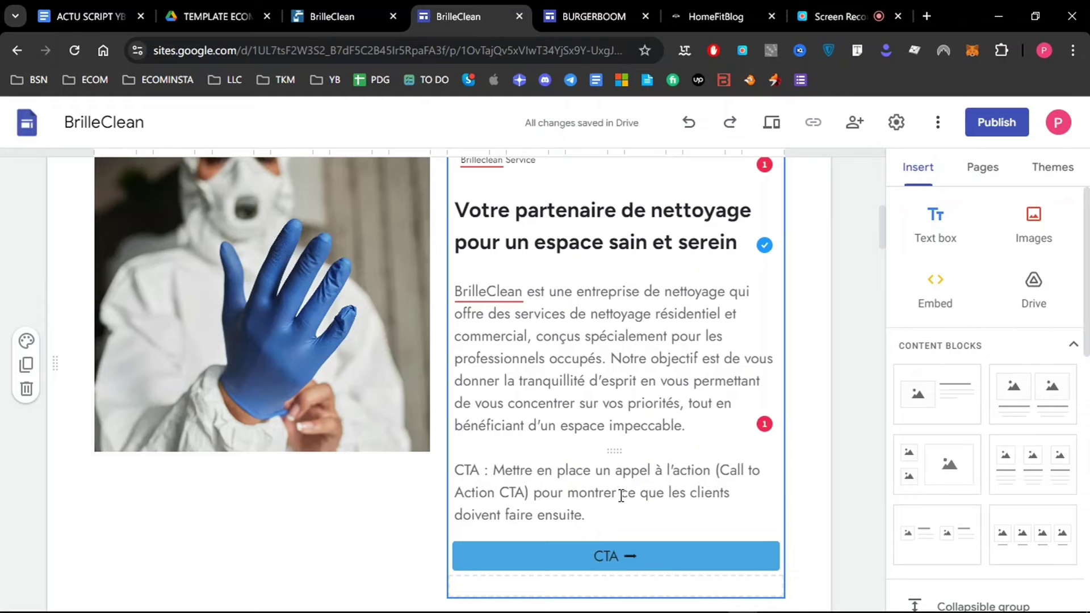
click(362, 15)
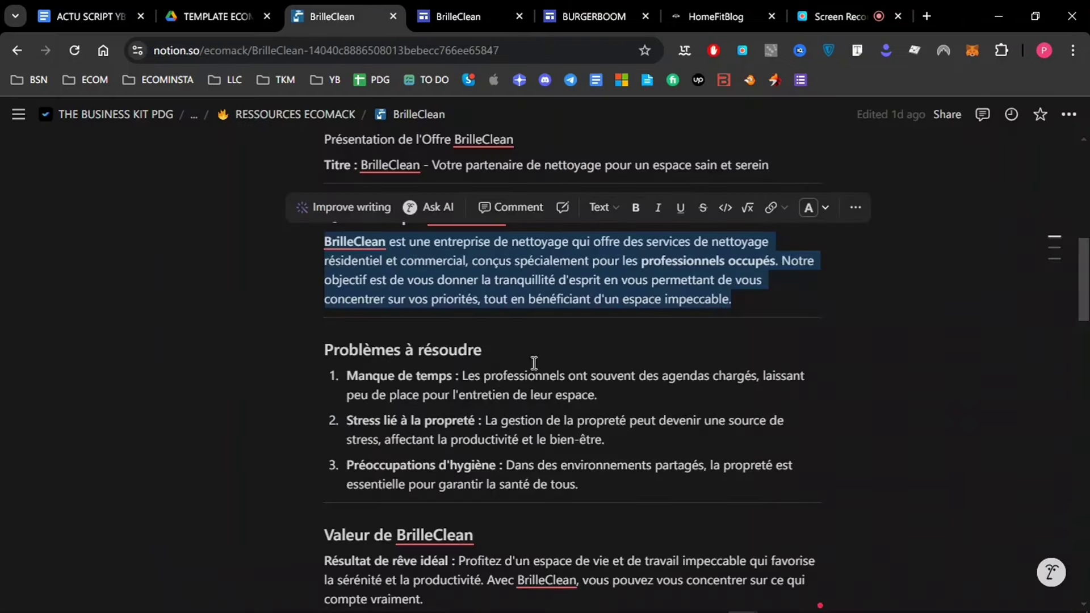
drag(1081, 312, 1081, 466)
scroll(951, 440, down, 5)
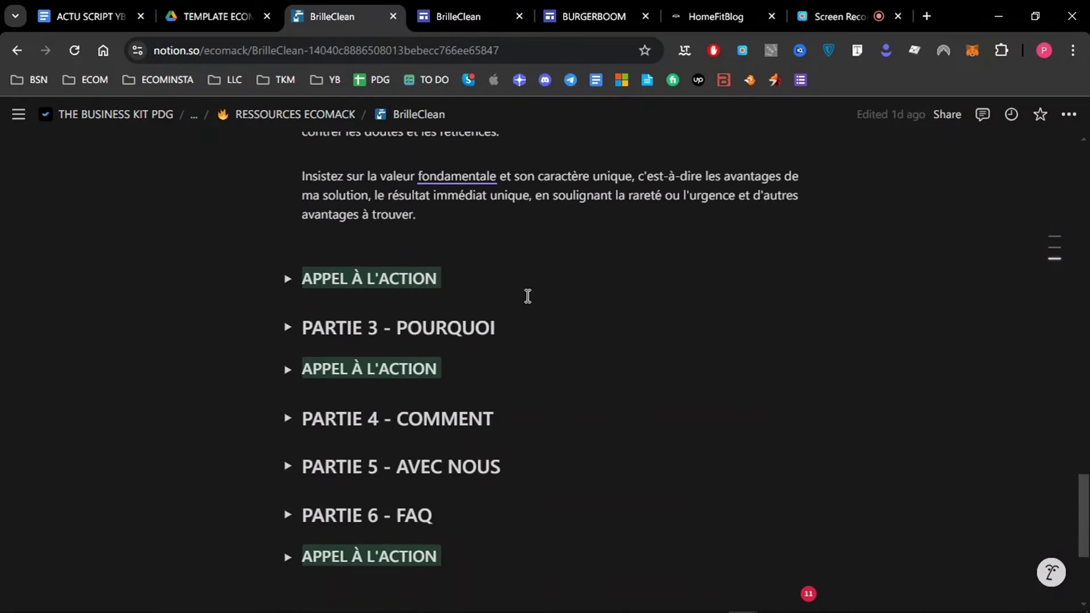
click(288, 278)
click(310, 305)
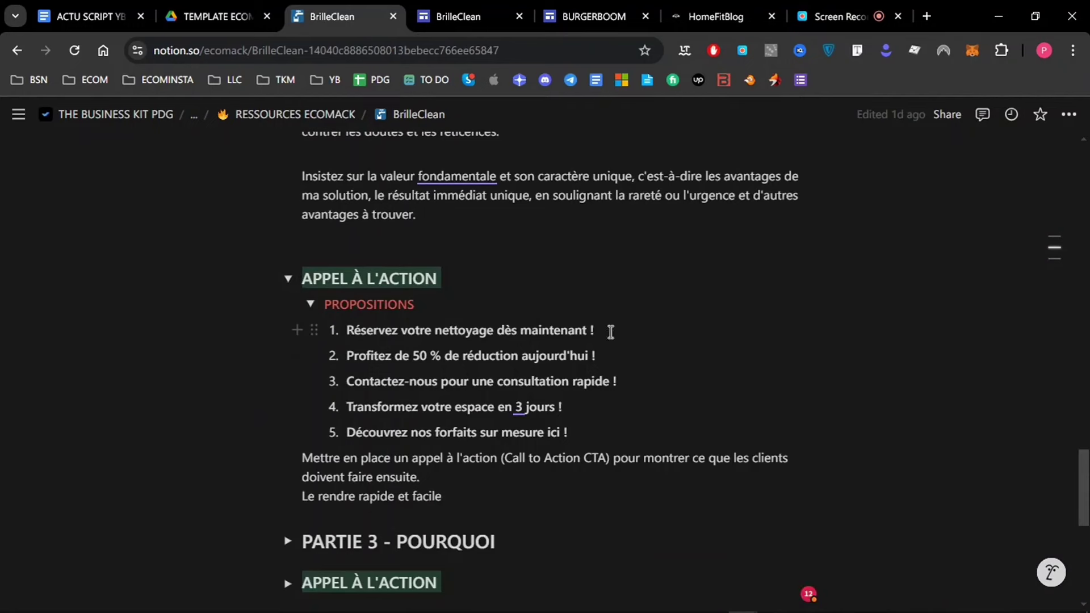
drag(602, 333, 346, 329)
key(ctrl+c)
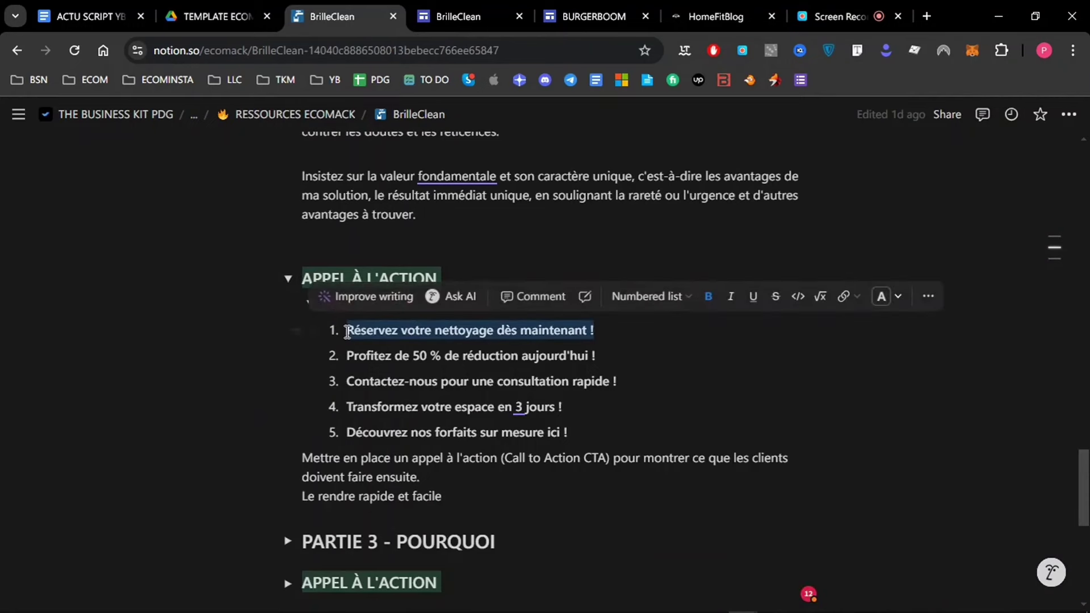
On the site, rename the CTA button "Réservez votre nettoyage dès maintenant", keeping its arrow, and delete the CTA placeholder text above it.
click(484, 16)
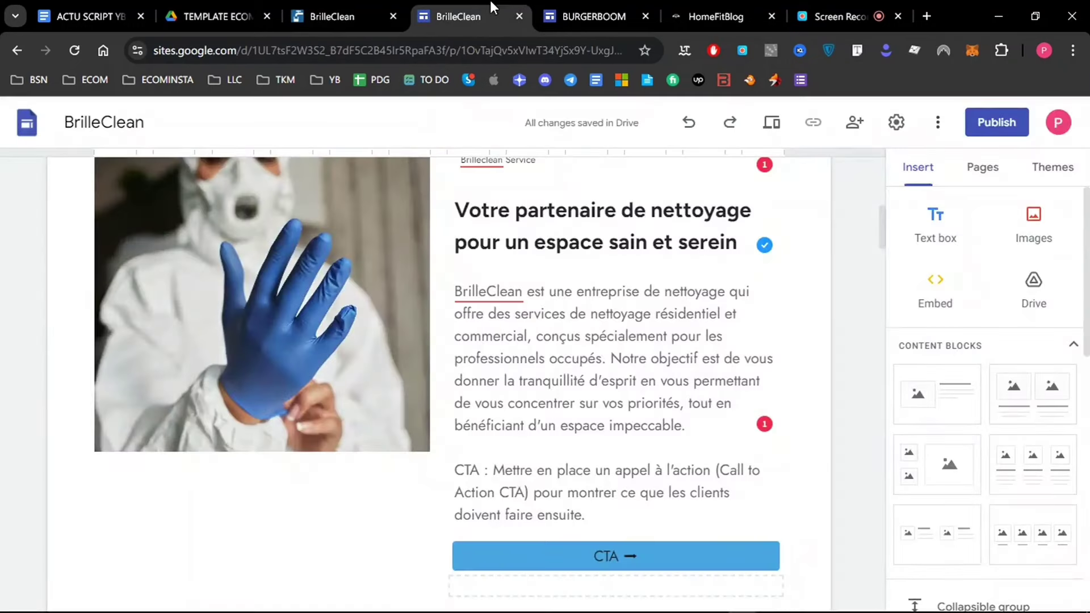
click(598, 553)
click(615, 509)
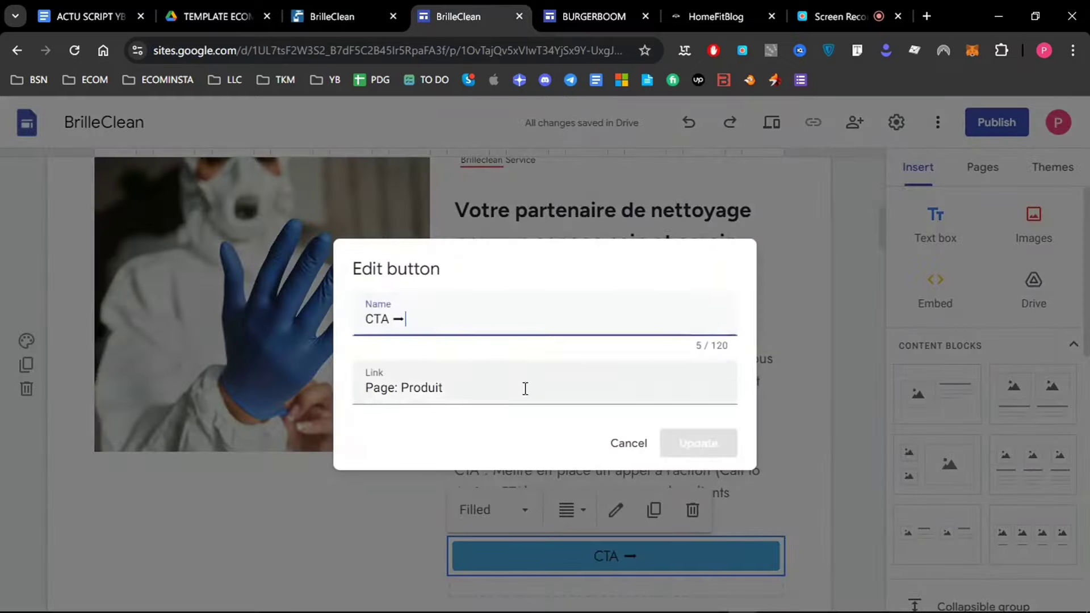
drag(389, 318, 366, 315)
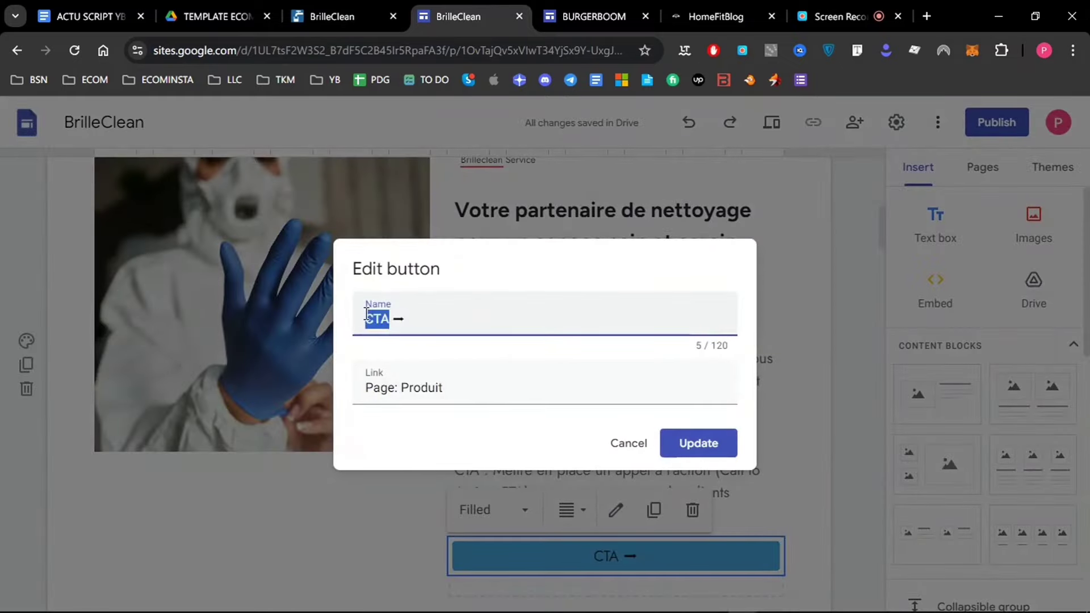
key(ctrl+v)
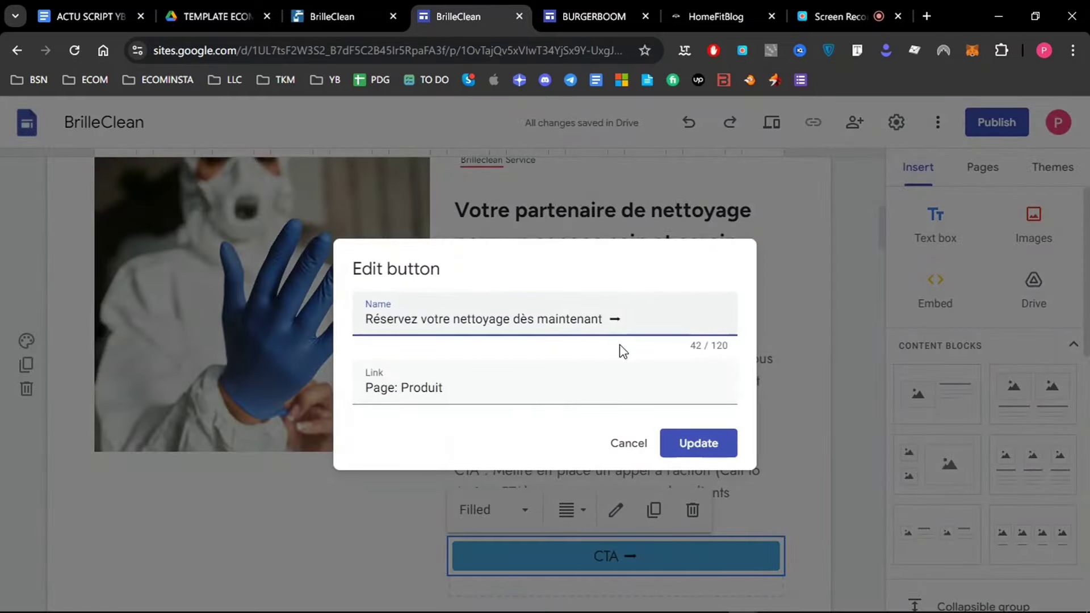
click(697, 445)
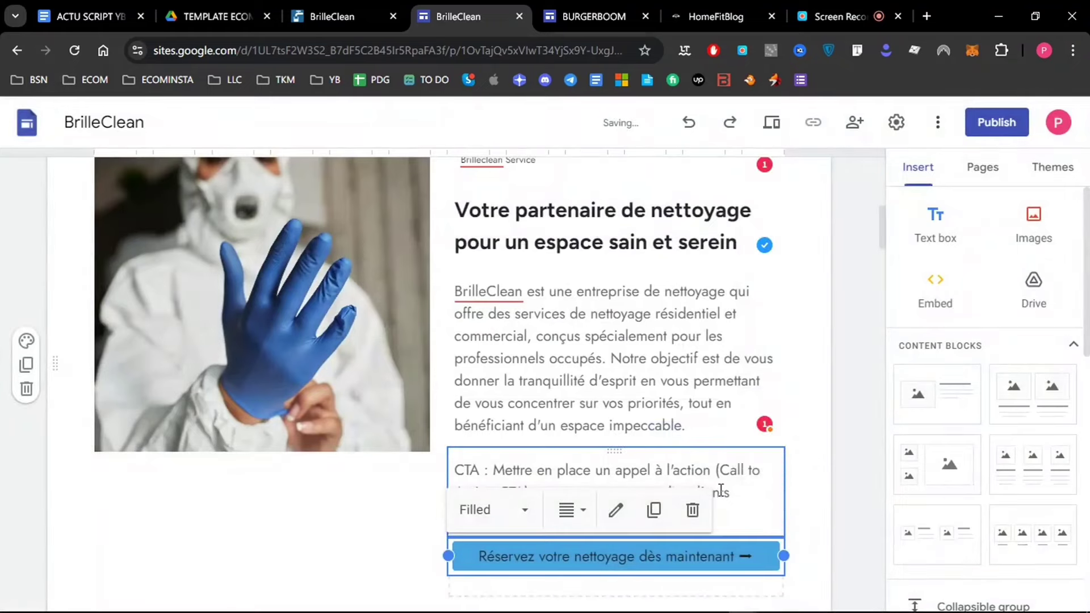
click(706, 468)
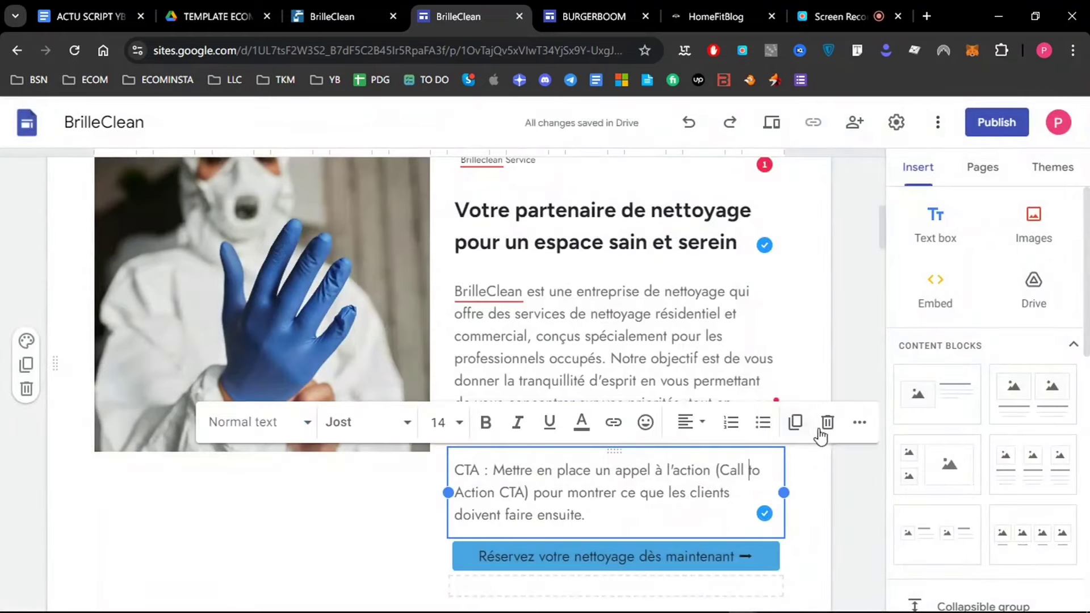
click(827, 423)
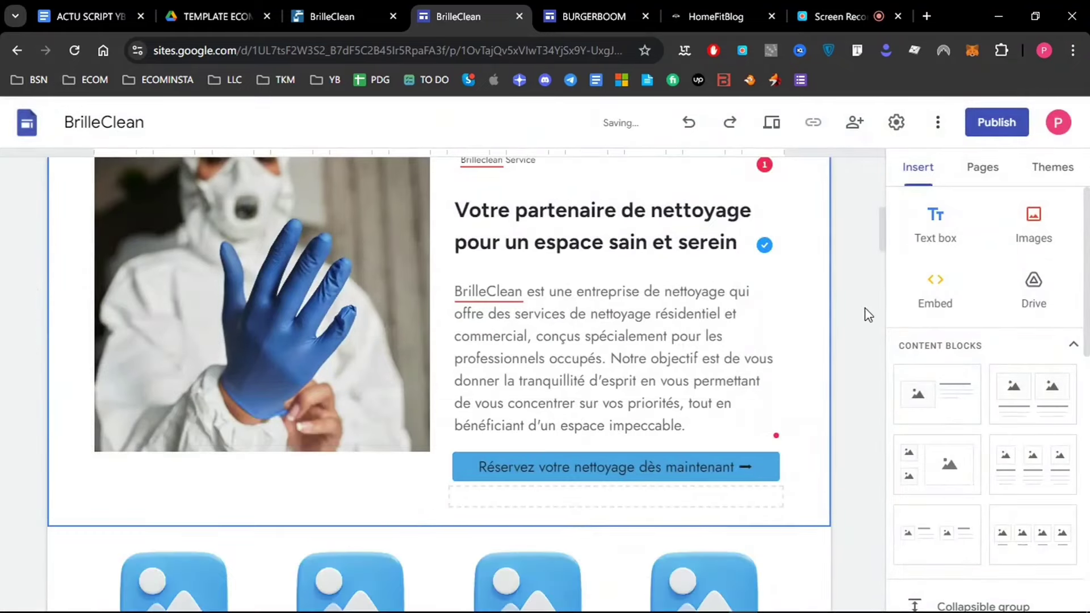
Replace the first placeholder in the four-image row with Pexels toilet-cleaning photo 4098579, move it to second place and uncrop it.
scroll(874, 256, down, 6)
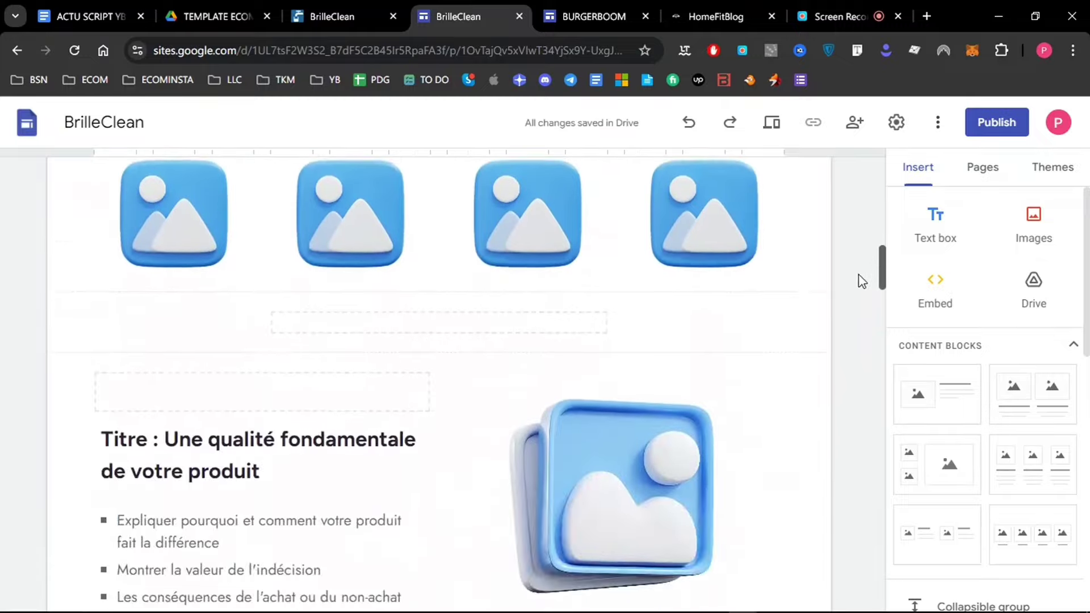
scroll(861, 280, up, 3)
scroll(860, 276, down, 3)
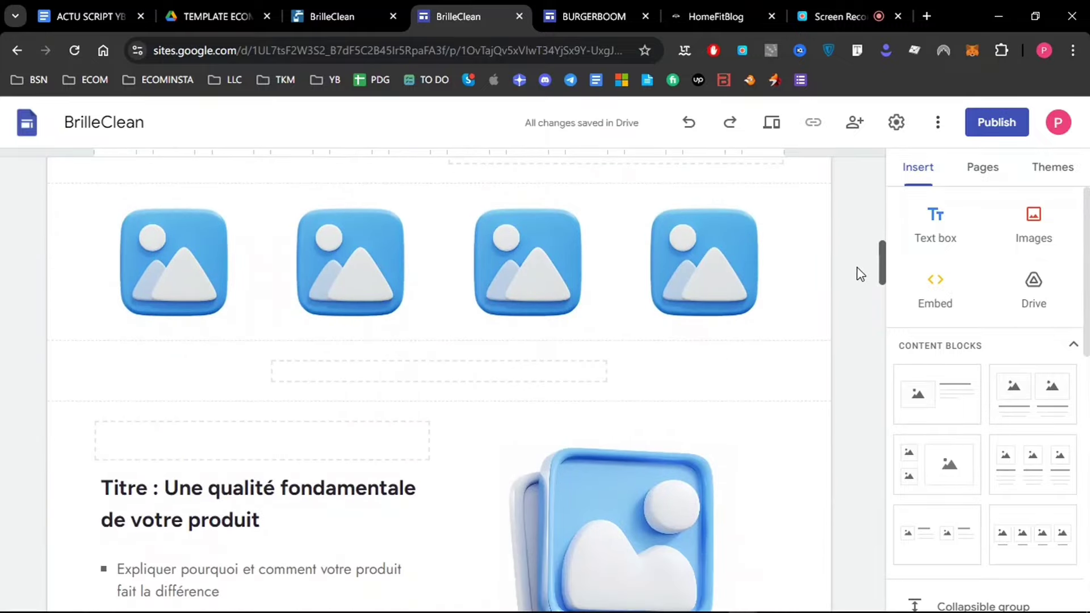
scroll(861, 267, up, 3)
click(169, 405)
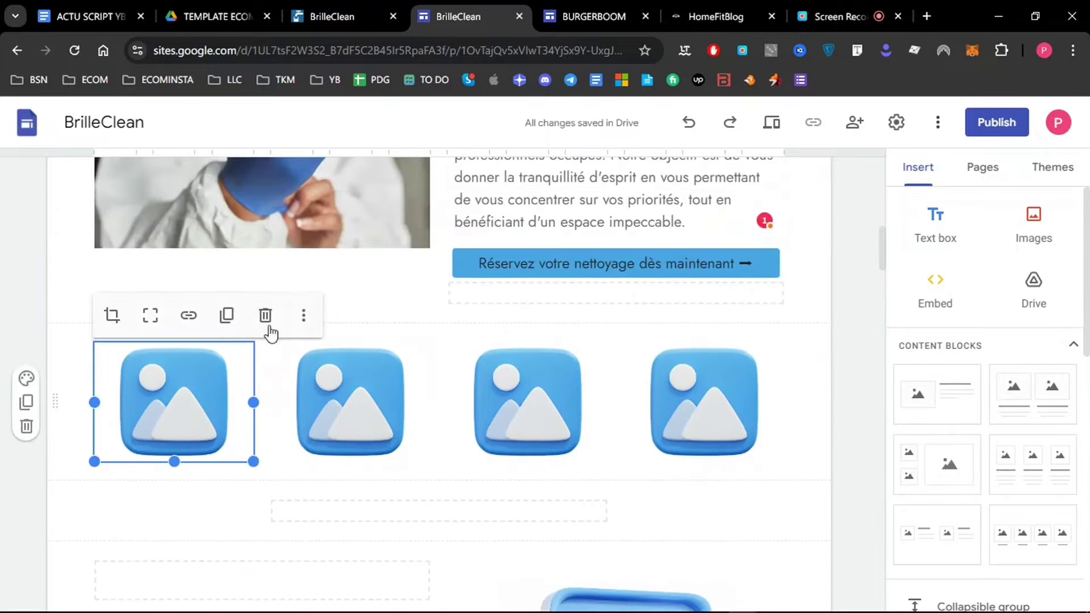
click(303, 315)
mouse_move(377, 365)
click(482, 370)
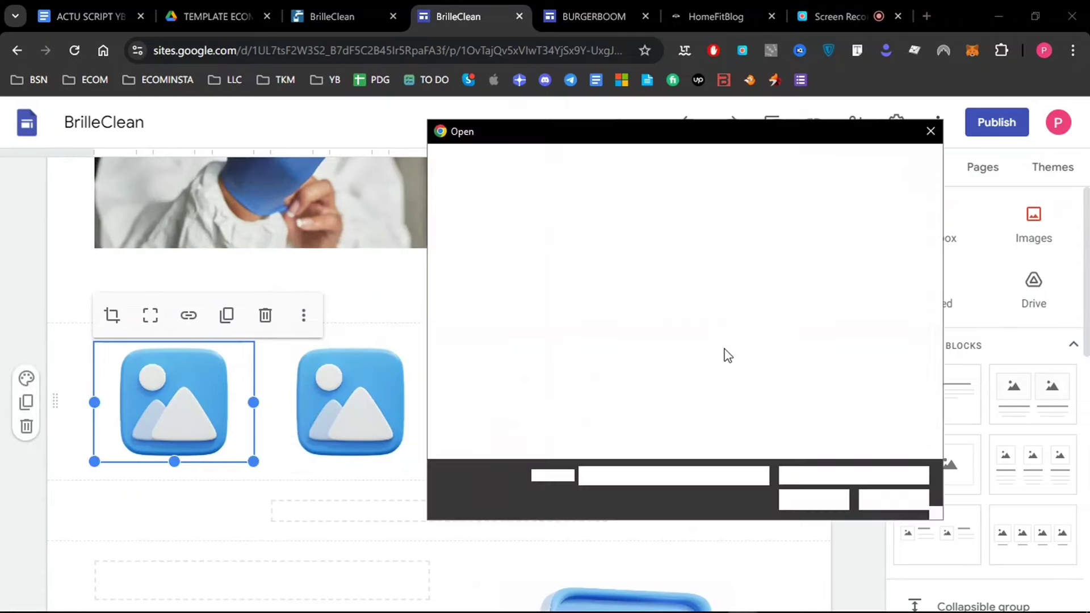
scroll(928, 325, down, 4)
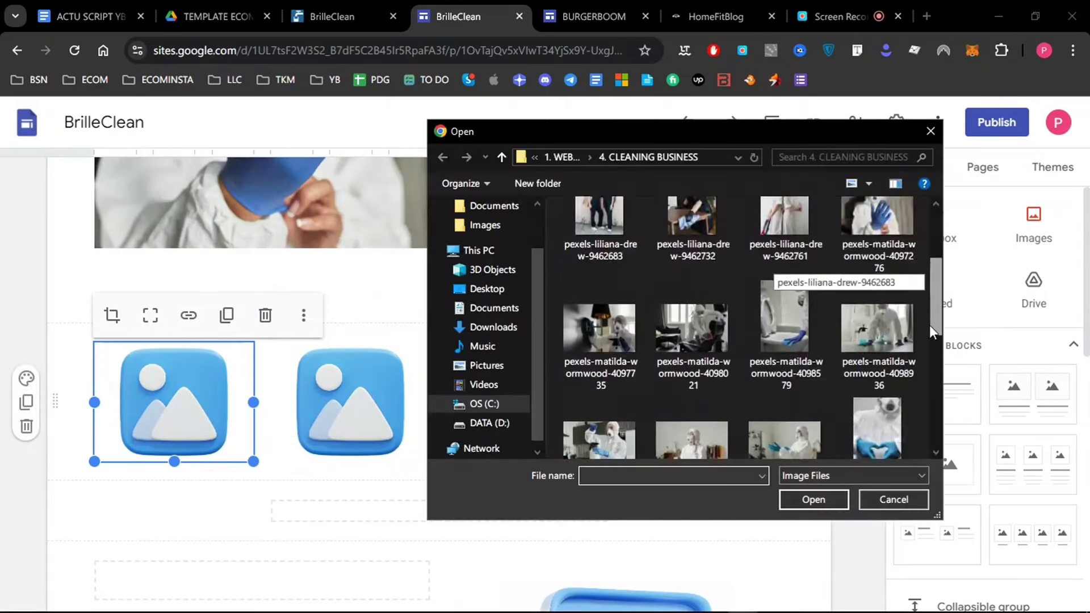
click(795, 251)
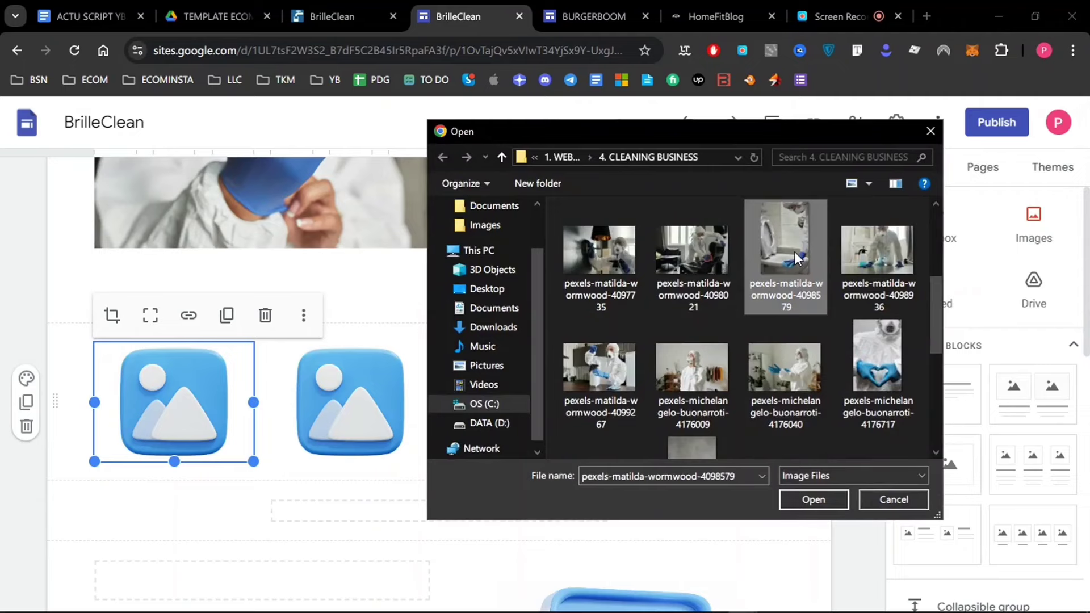
double_click(795, 251)
click(362, 385)
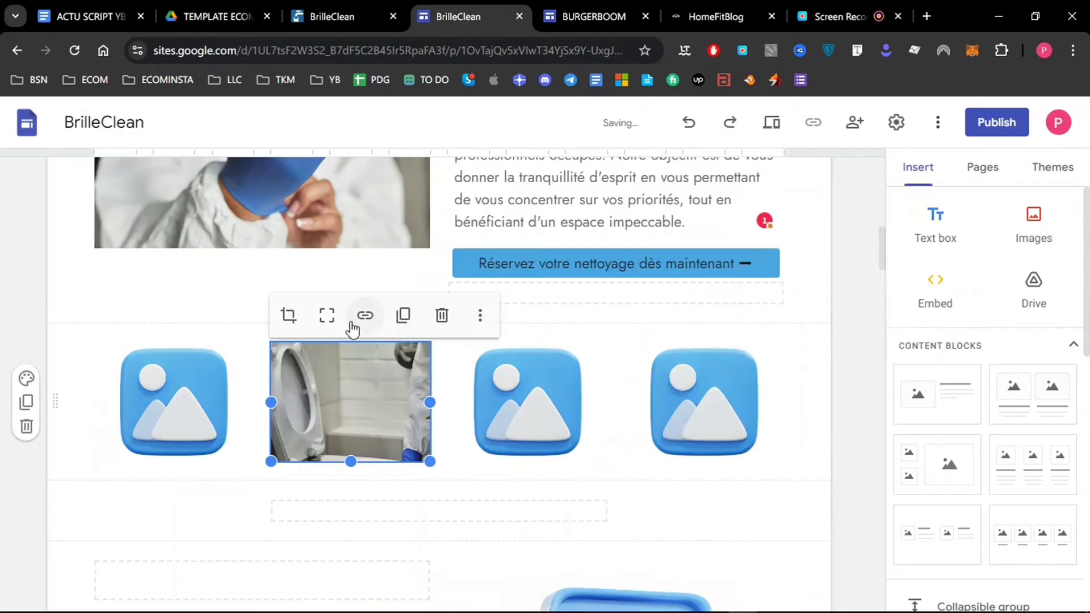
Replace the first placeholder in the four-image row with Pexels floor-cleaning photo 4098936 and increase the photo's height.
click(177, 375)
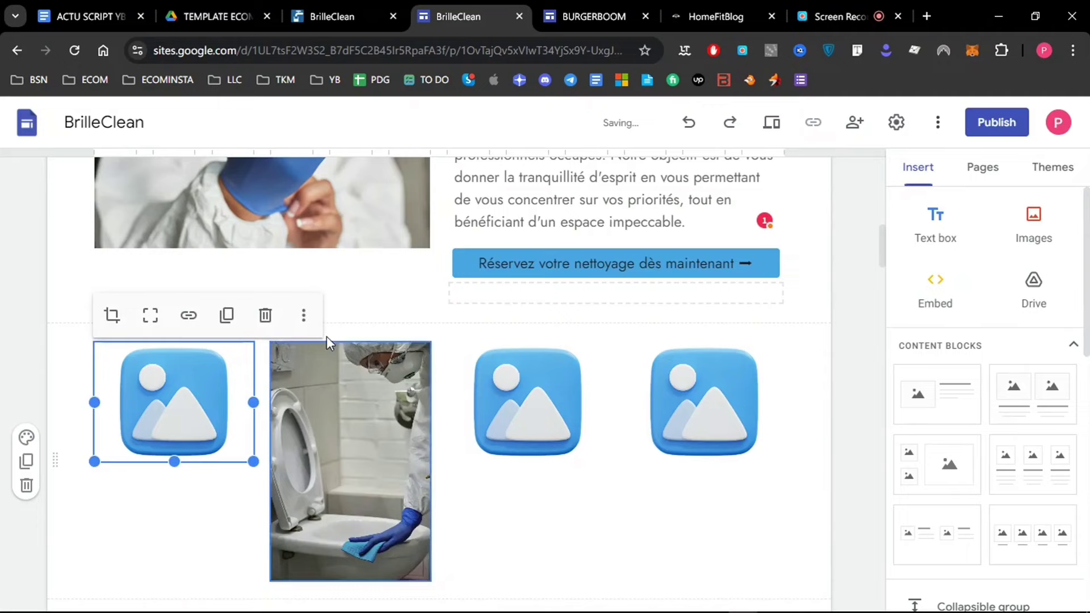
click(304, 317)
click(478, 359)
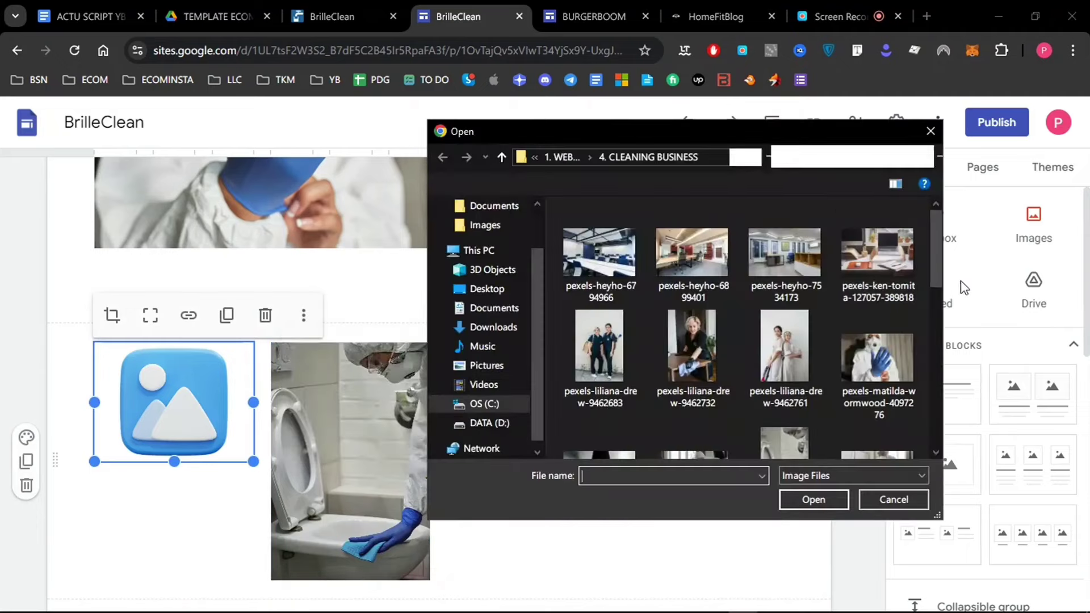
scroll(932, 332, down, 3)
click(867, 263)
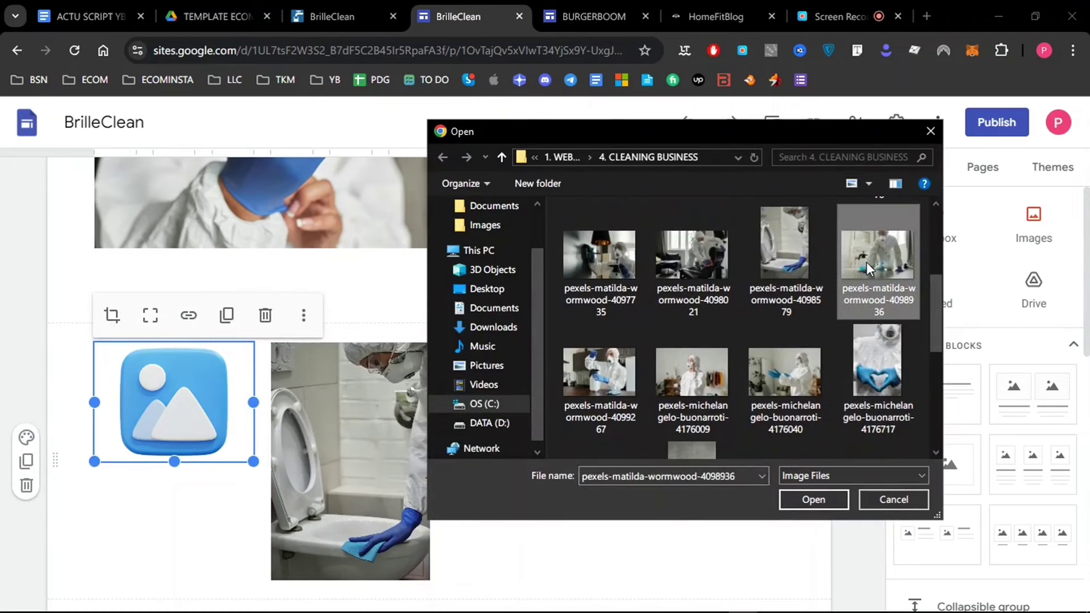
double_click(866, 261)
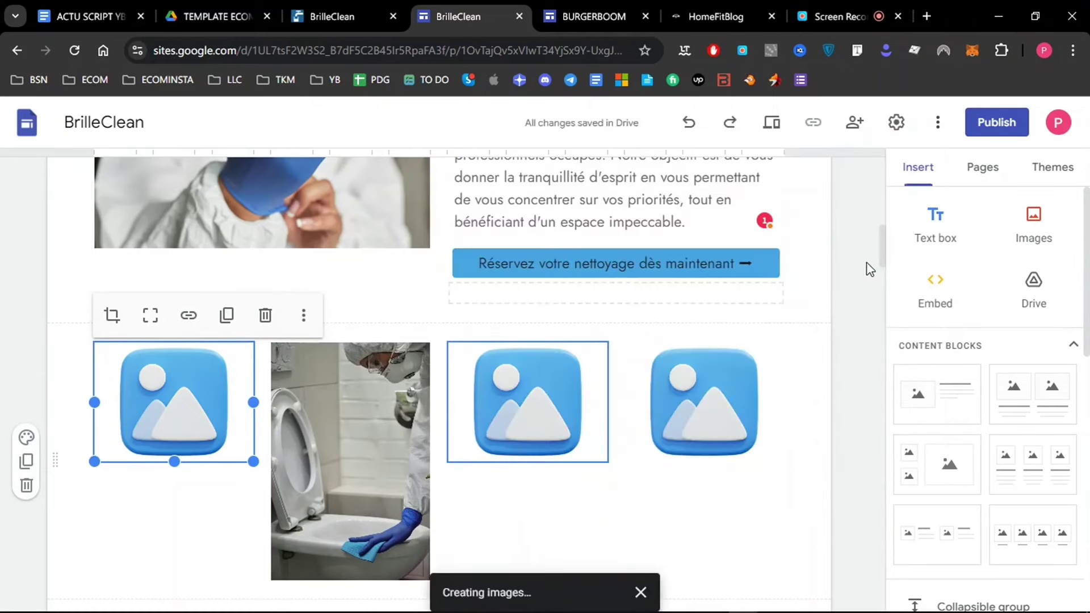
click(564, 406)
click(185, 364)
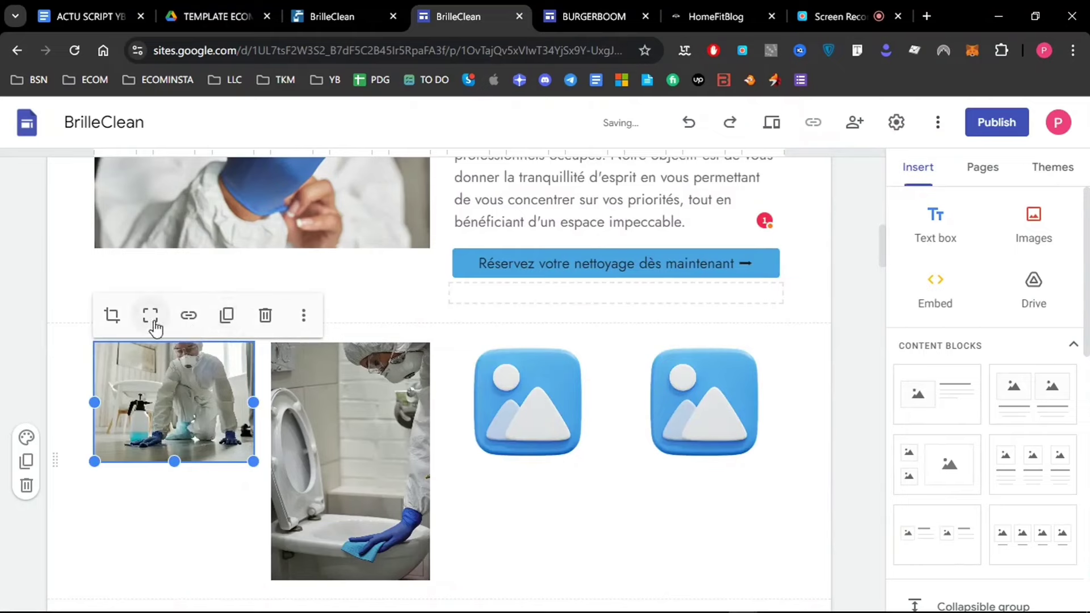
drag(172, 460, 173, 523)
Replace the third placeholder in the four-image row with Pexels wall-lamp cleaning photo 4097735.
click(508, 445)
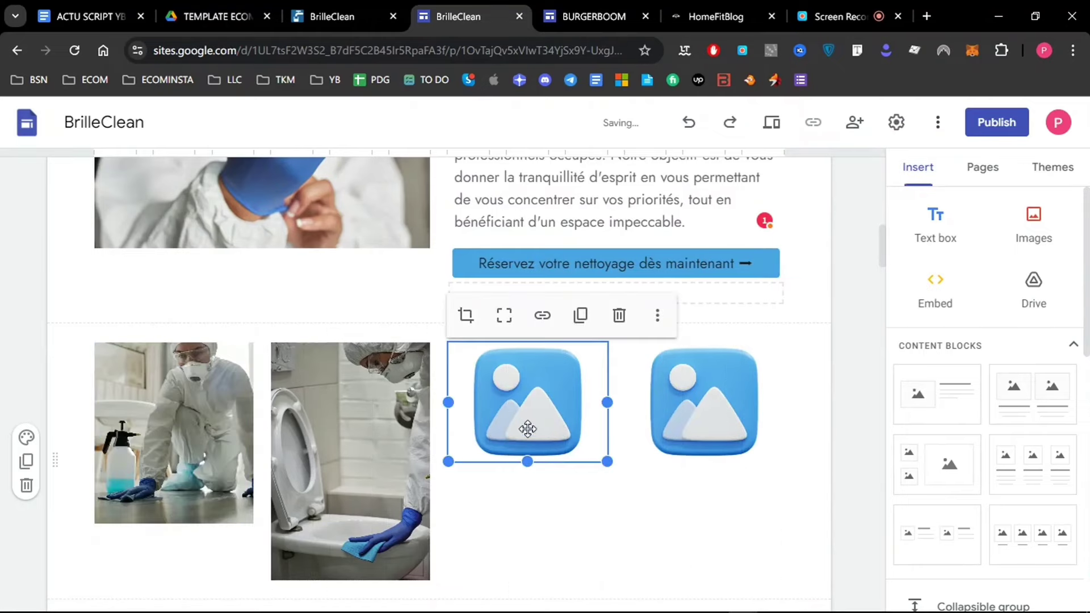
click(658, 316)
mouse_move(698, 359)
click(797, 368)
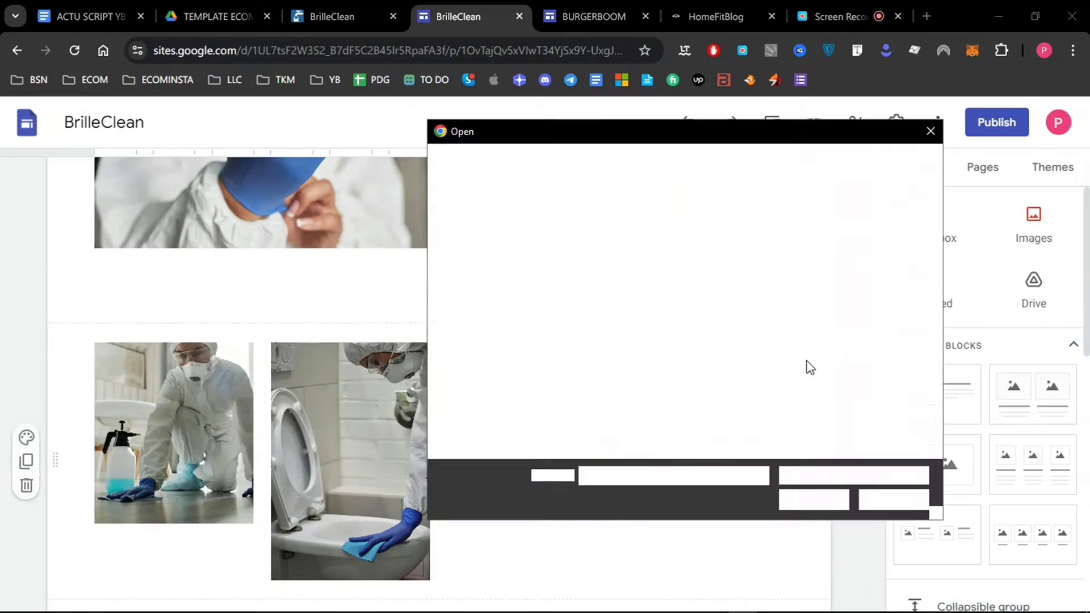
scroll(924, 353, down, 2)
scroll(924, 353, down, 3)
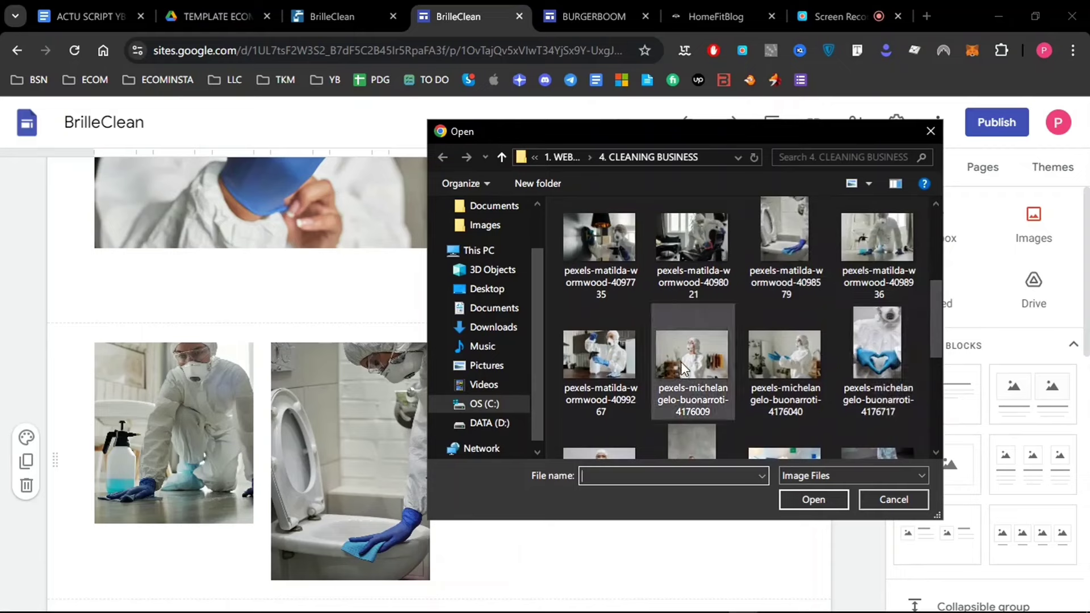
click(621, 246)
click(813, 499)
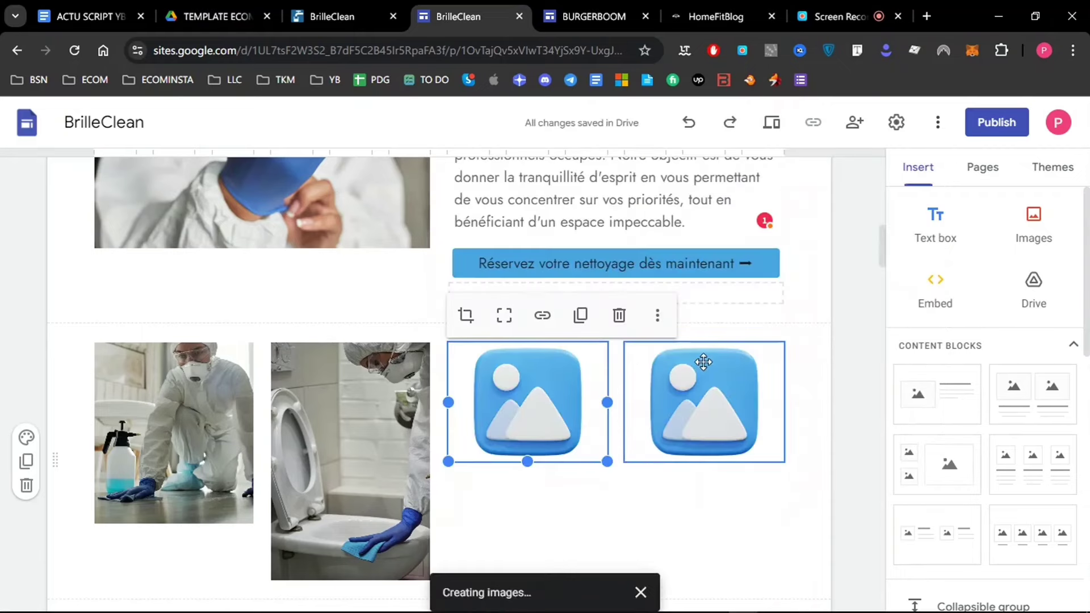
Move the remaining placeholder ahead of the wall-lamp photo so that the photo takes the last place in the row.
click(755, 362)
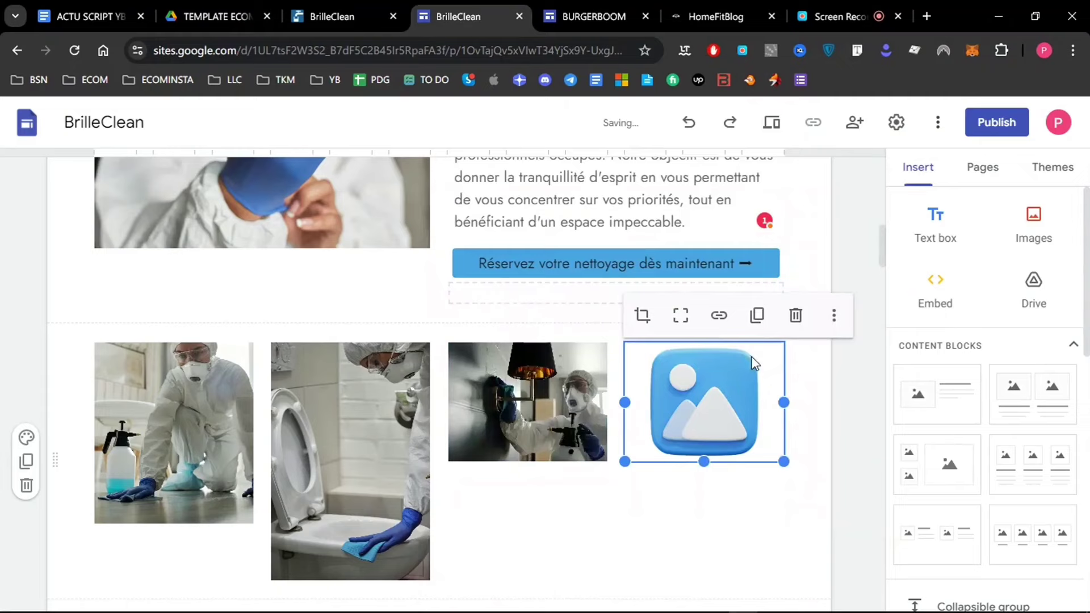
click(834, 316)
mouse_move(844, 371)
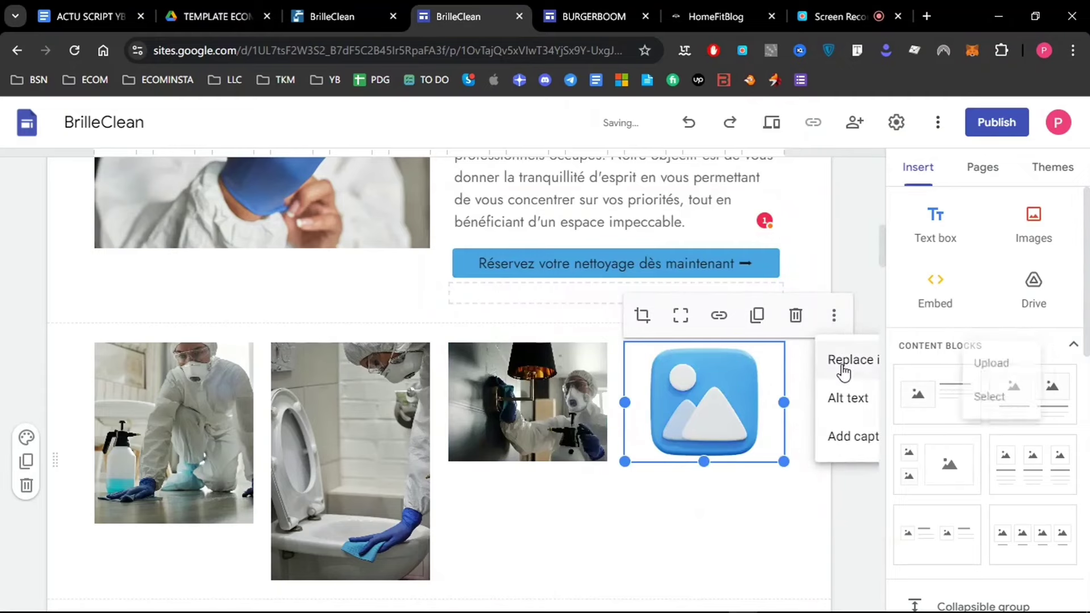
drag(704, 403, 440, 421)
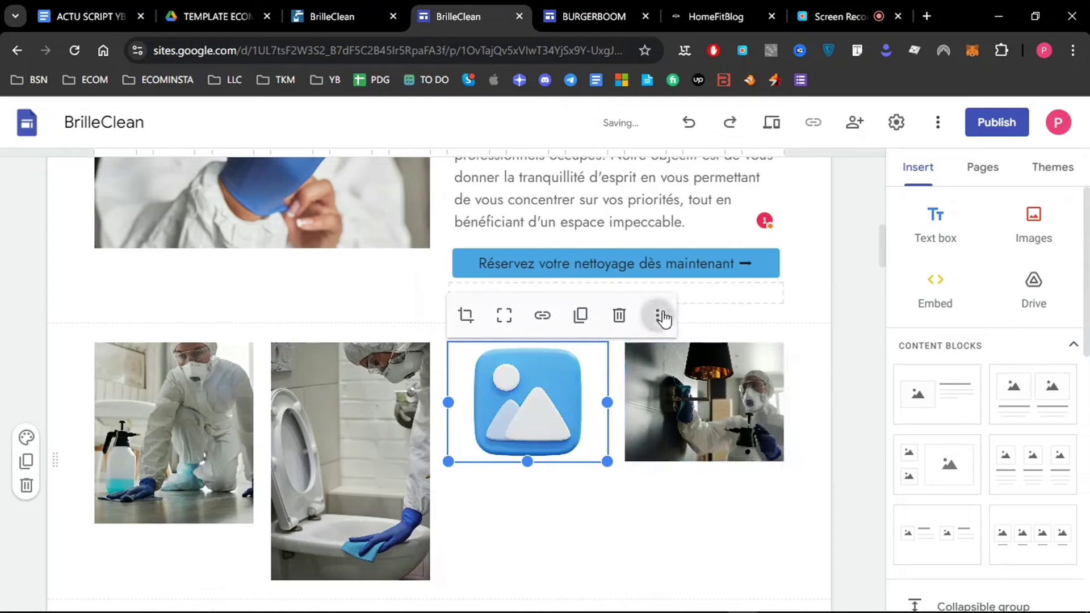
Replace the third-place placeholder with Pexels photo 4176717 of gloved hands forming a heart, and uncrop it.
click(658, 316)
mouse_move(681, 360)
click(813, 364)
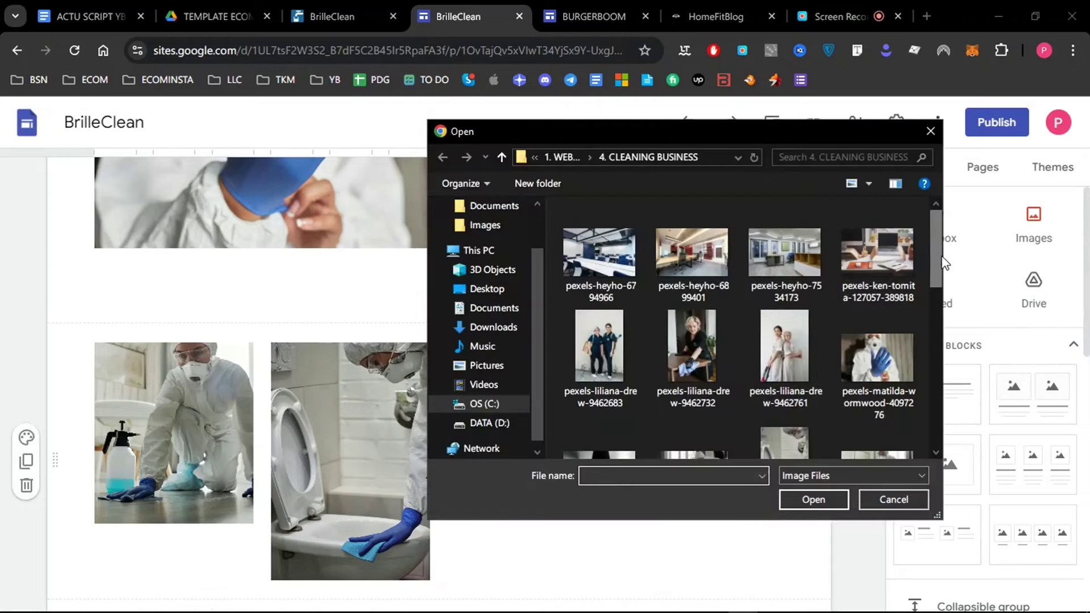
drag(941, 258, 928, 325)
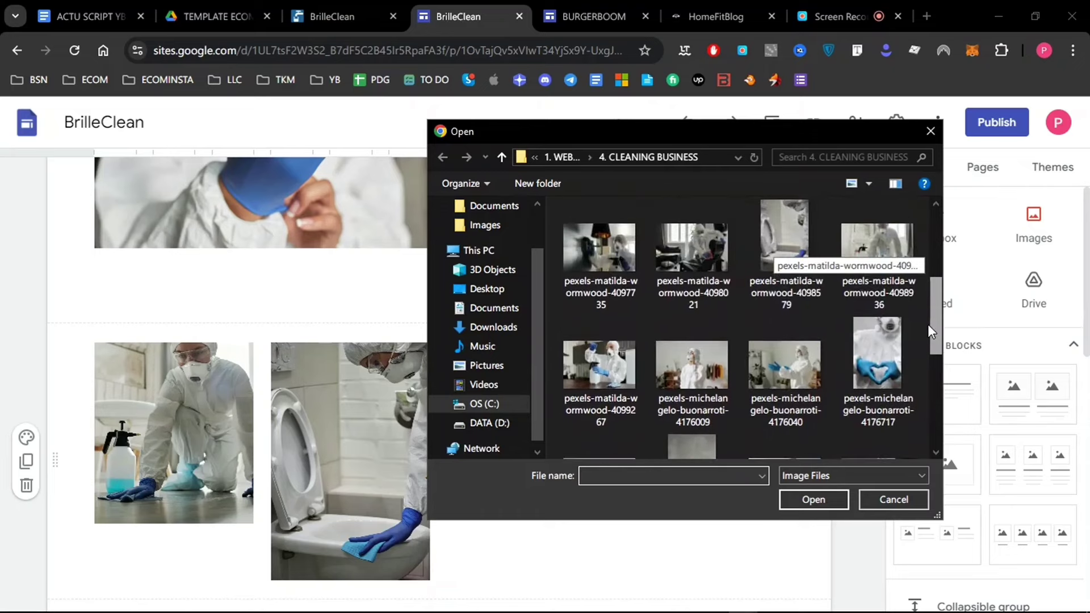
click(877, 360)
click(813, 499)
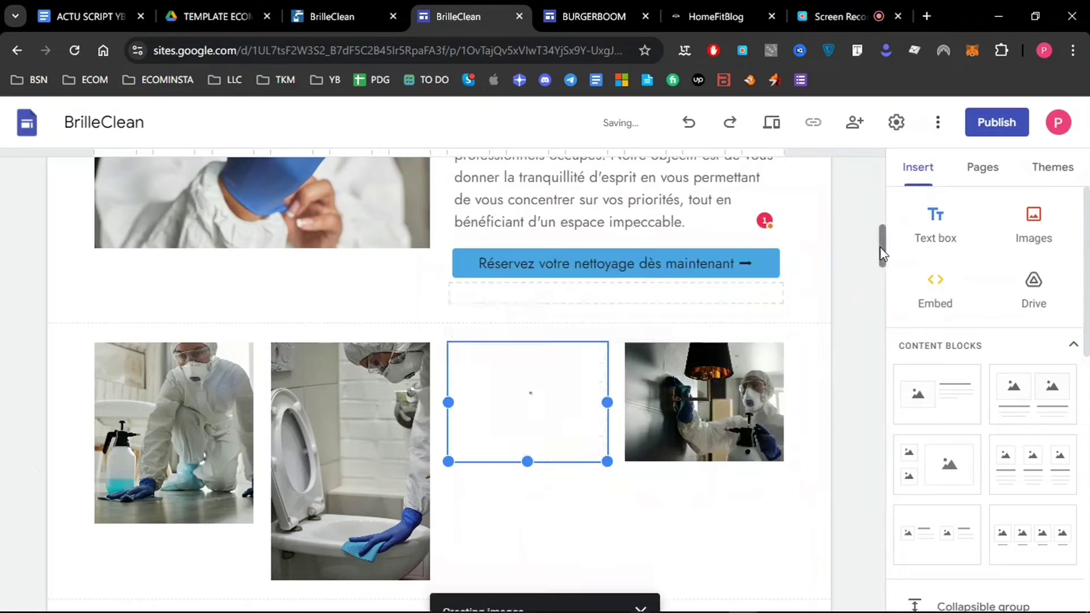
drag(879, 254, 880, 272)
click(508, 246)
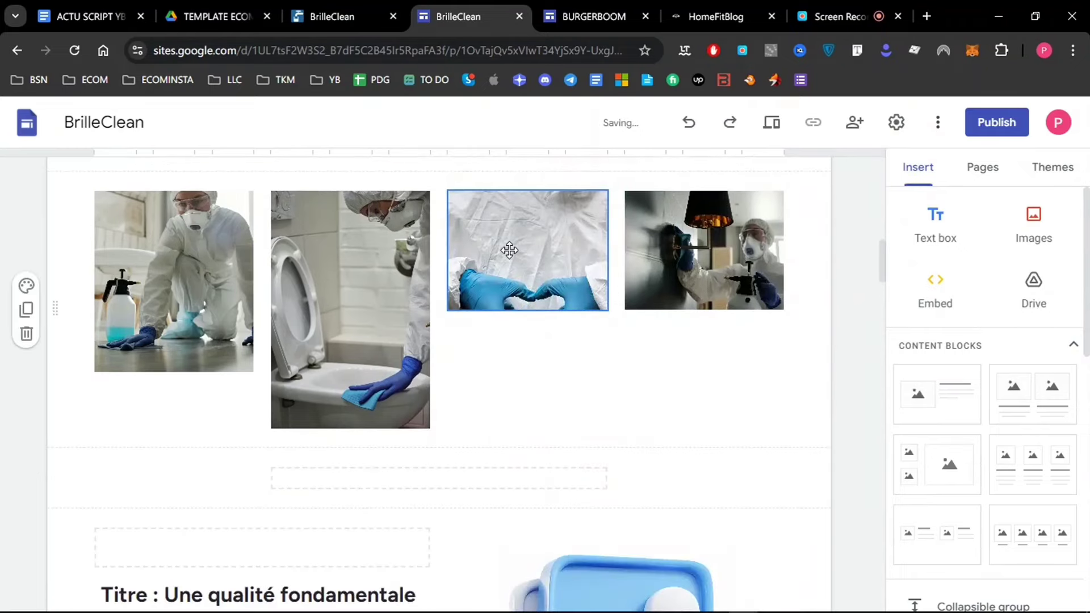
click(503, 180)
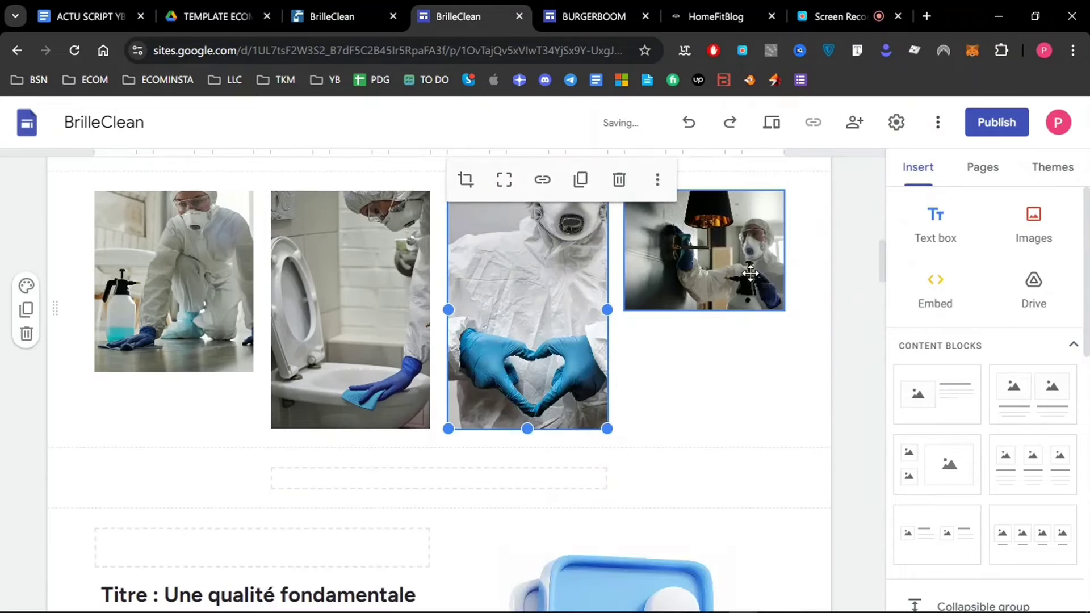
Uncrop the wall-lamp photo and stretch its height to nearly that of the heart-hands photo.
click(710, 262)
click(680, 193)
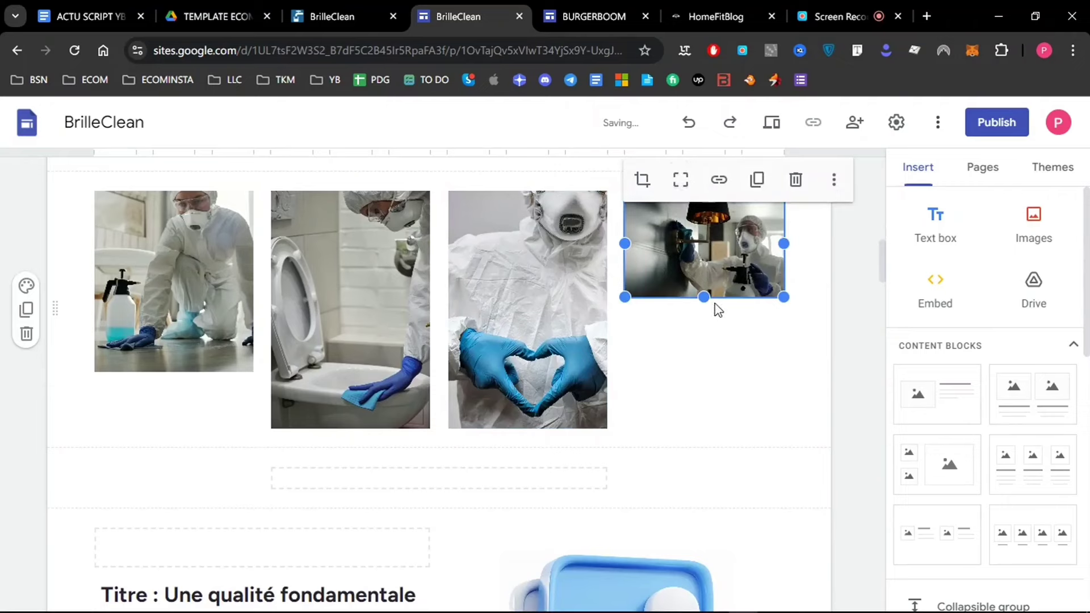
drag(704, 297, 690, 407)
Adjust the heights of the heart-hands, toilet and floor-cleaning photos to match the wall-lamp photo's lower edge.
click(544, 353)
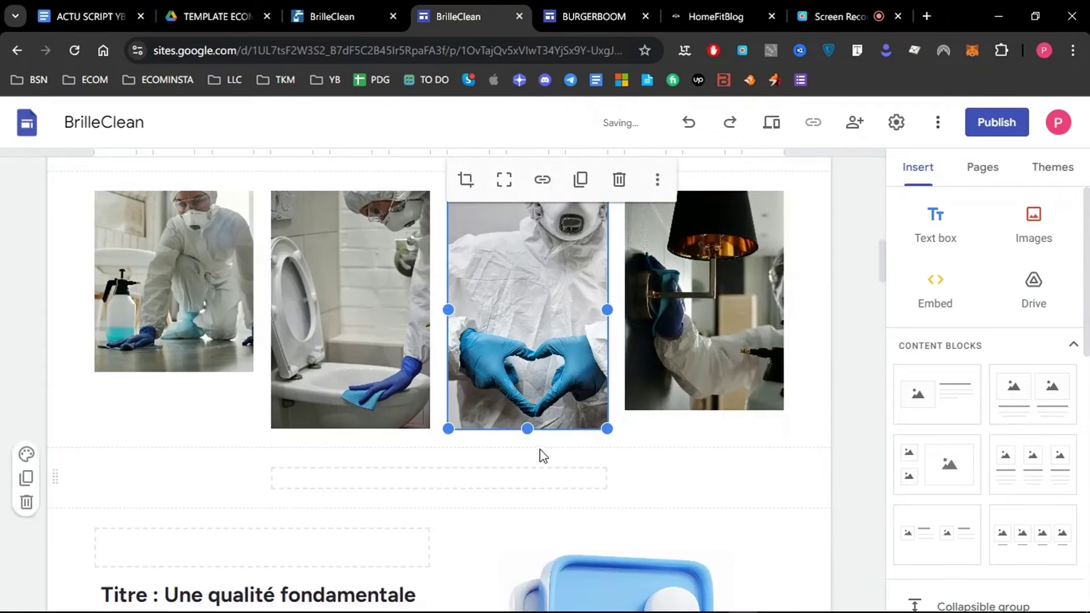
drag(527, 429, 527, 410)
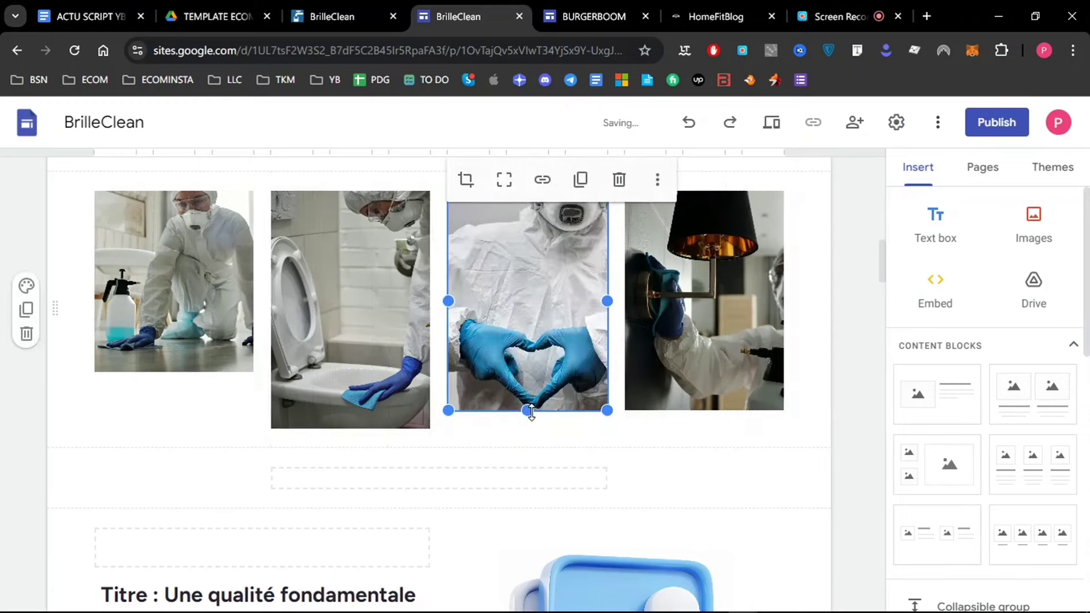
click(375, 420)
drag(353, 427, 356, 411)
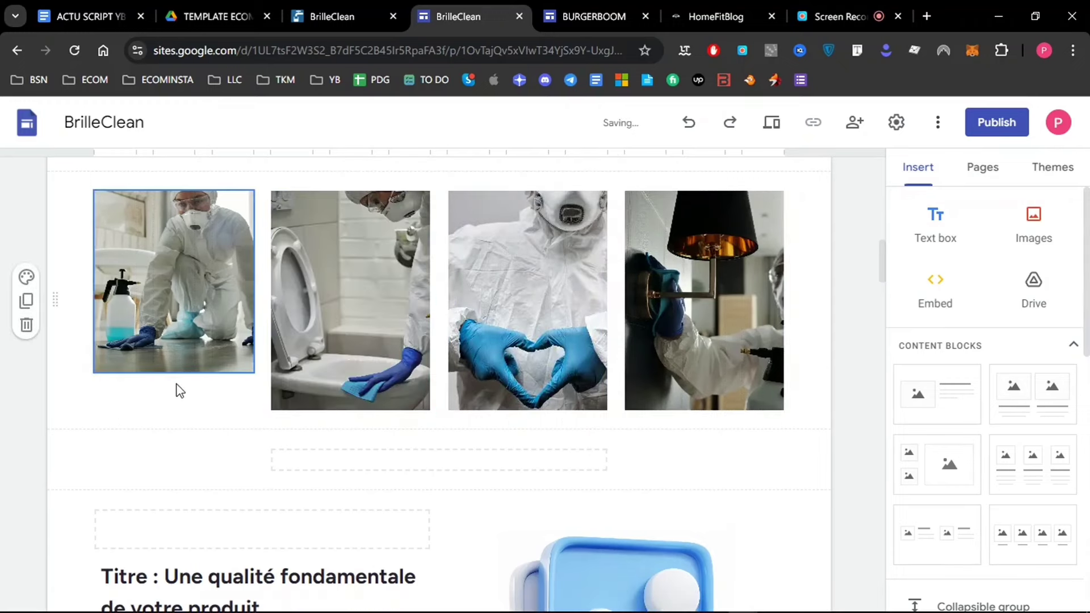
click(165, 357)
drag(174, 372, 177, 410)
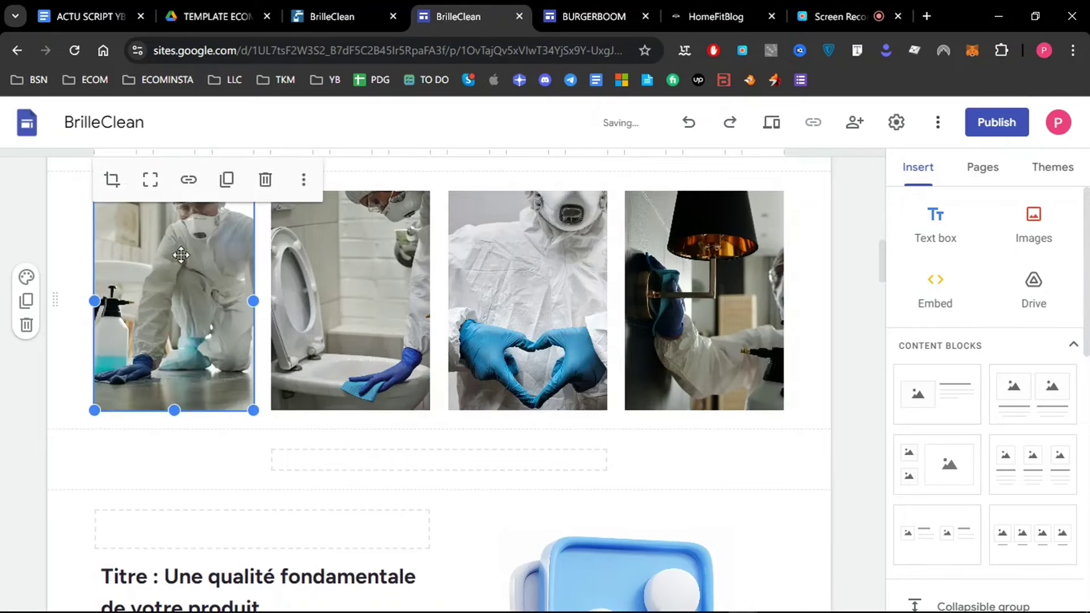
Shift the floor-cleaning and wall-lamp photos to the right within their crop frames.
click(115, 180)
drag(164, 308, 211, 318)
click(668, 323)
click(669, 324)
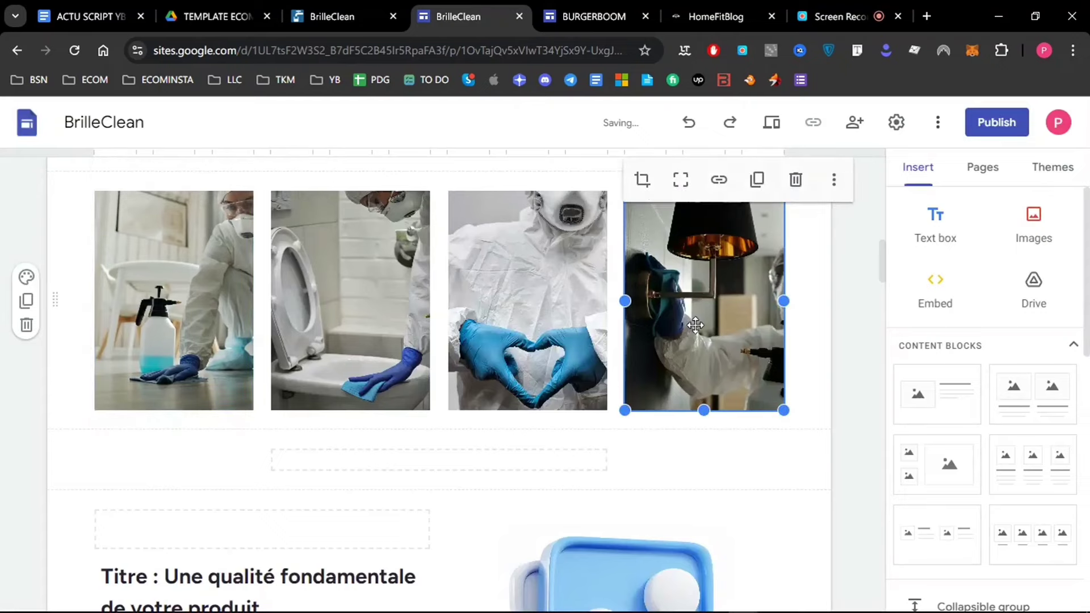
click(643, 180)
drag(684, 343, 727, 352)
click(738, 445)
Reposition the heart-hands and toilet-cleaning photos vertically within their crop frames.
click(556, 358)
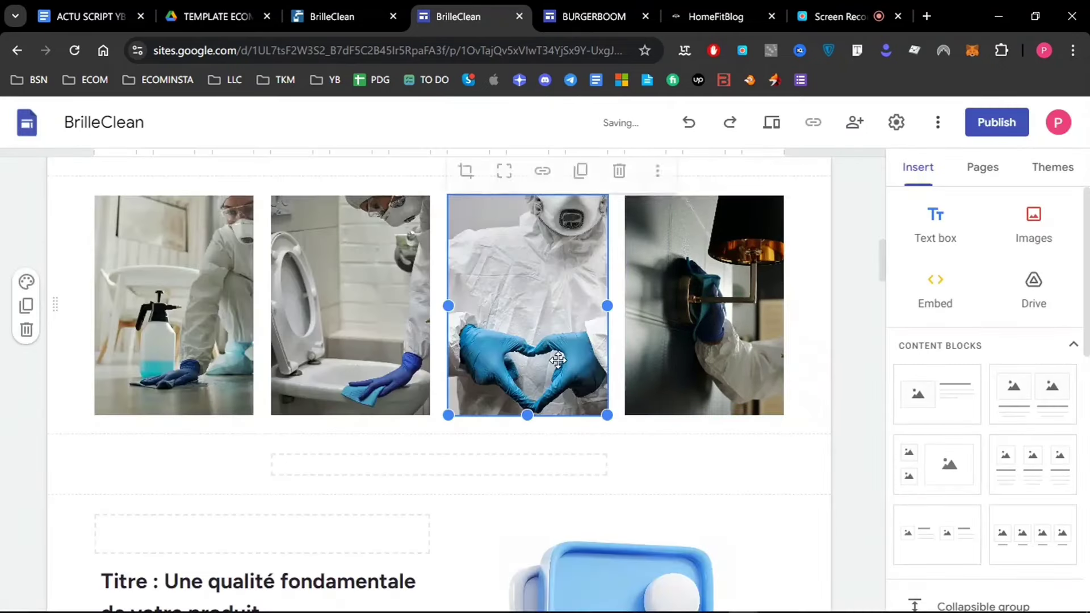
click(465, 180)
drag(544, 344, 543, 311)
click(752, 325)
click(353, 293)
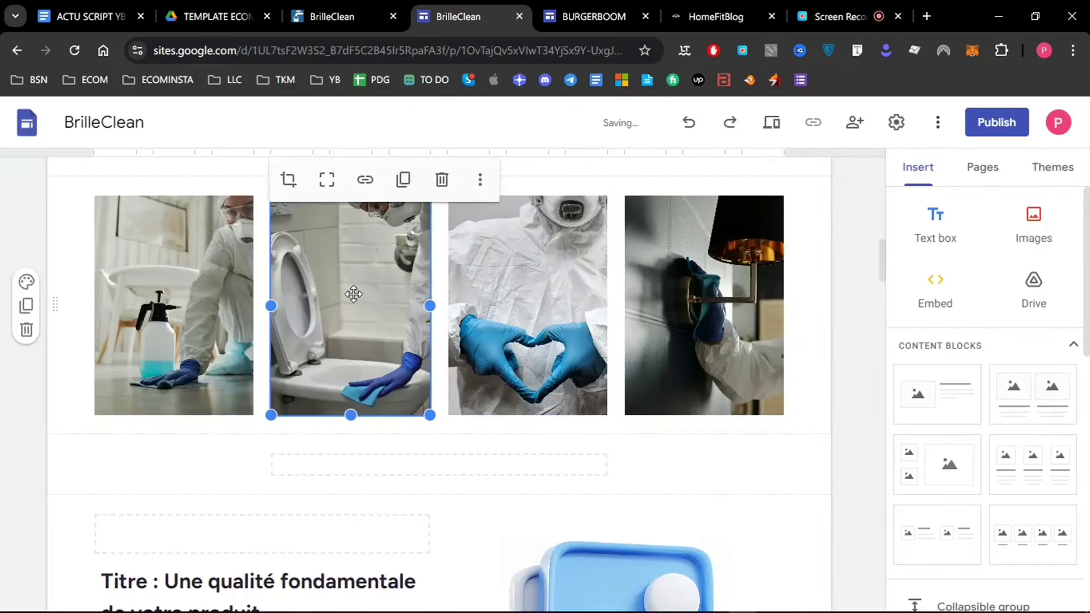
click(287, 181)
drag(361, 241, 370, 307)
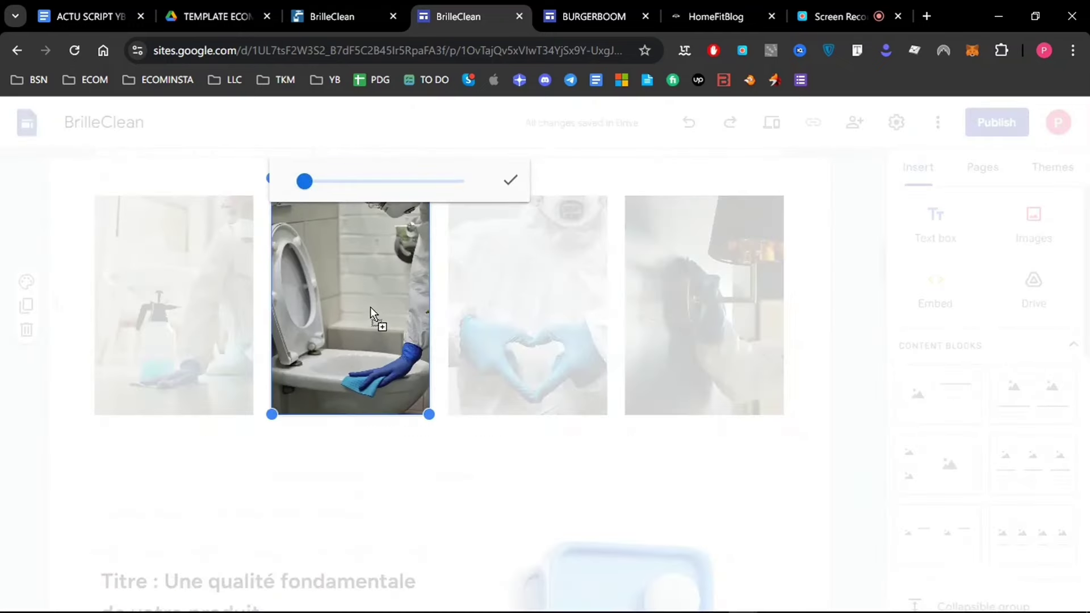
click(823, 309)
After reviewing the home page, switch to the Notion notes, collapse the open APPEL À L'ACTION and expand PARTIE 3 - POURQUOI.
click(882, 267)
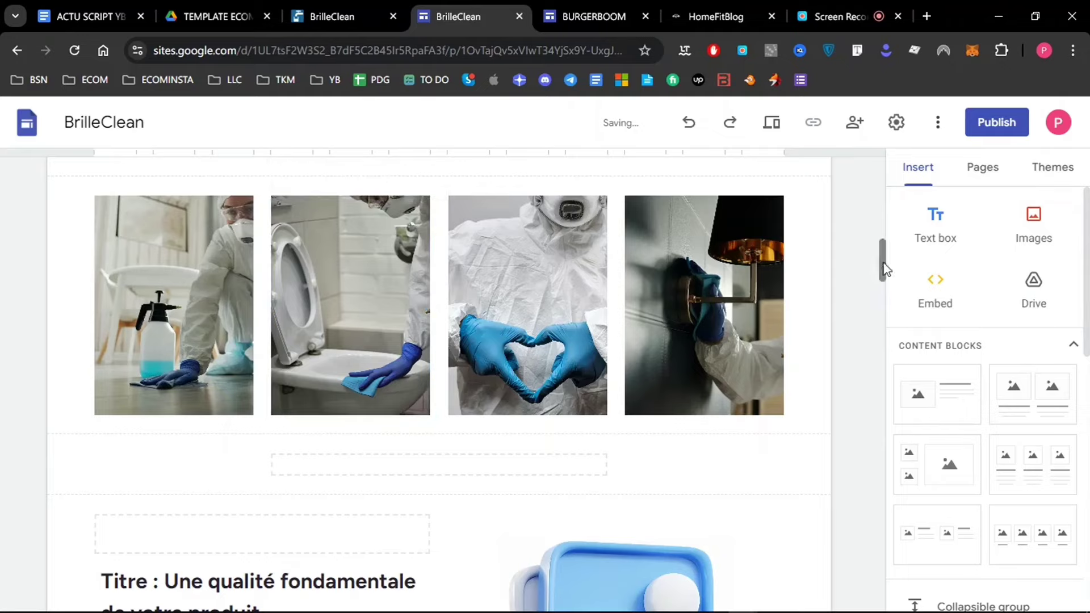
drag(883, 267, 888, 167)
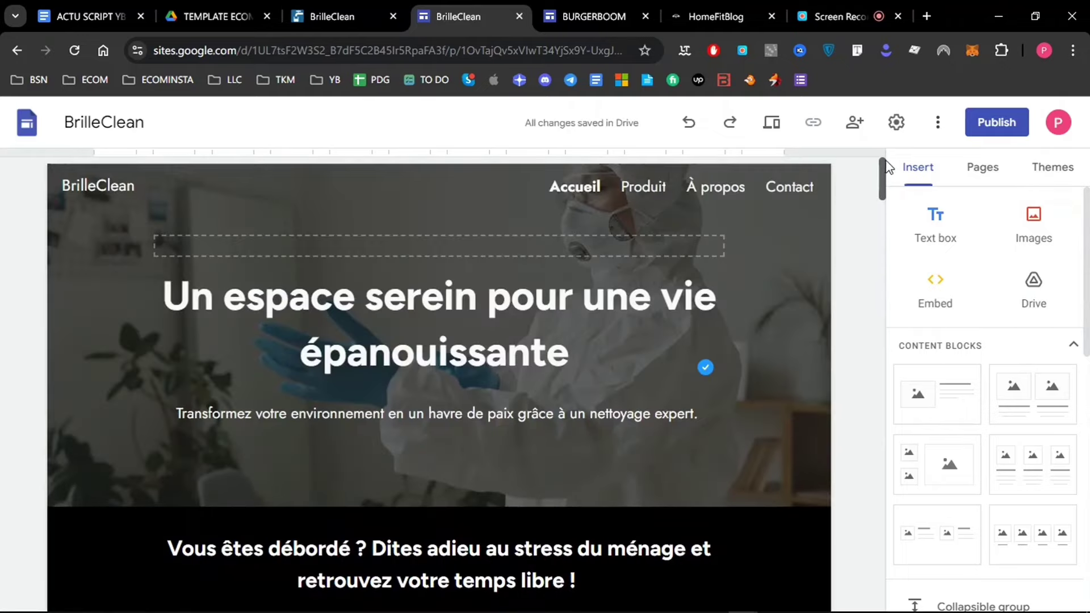
scroll(879, 204, down, 1)
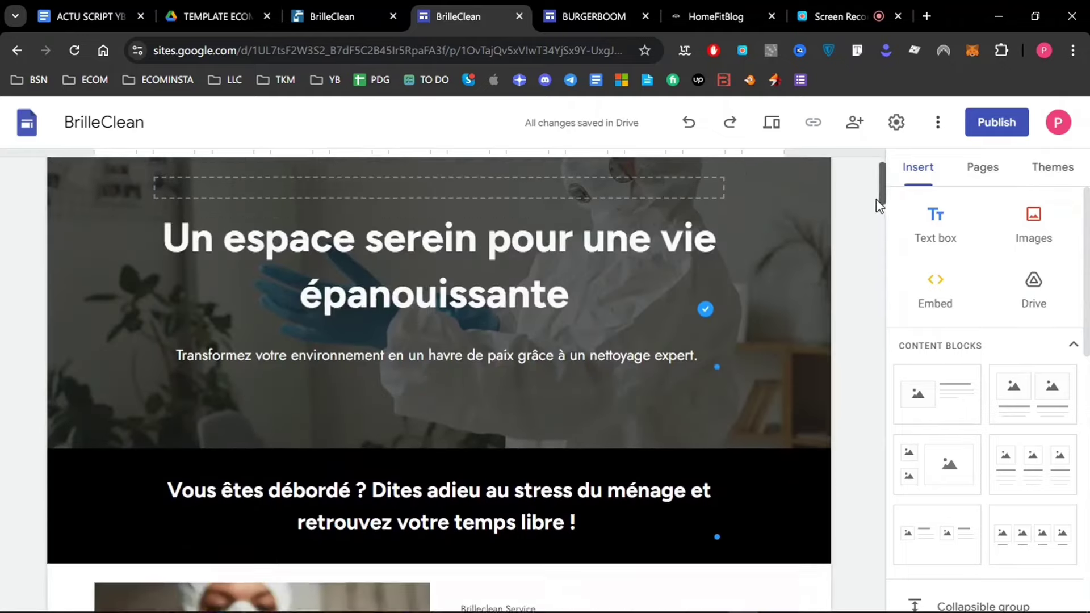
scroll(879, 204, down, 9)
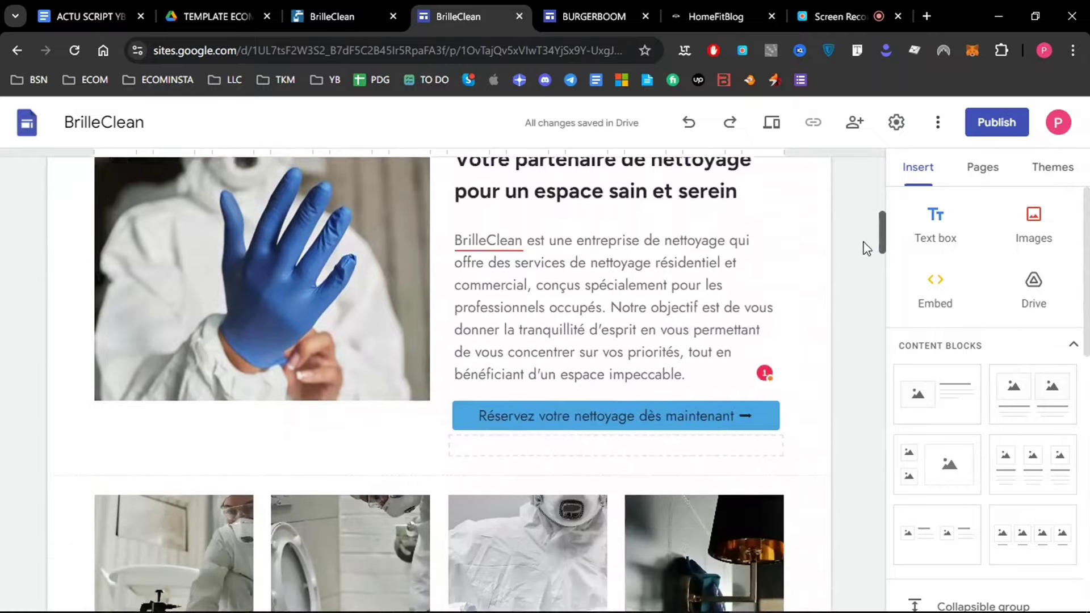
scroll(867, 248, down, 8)
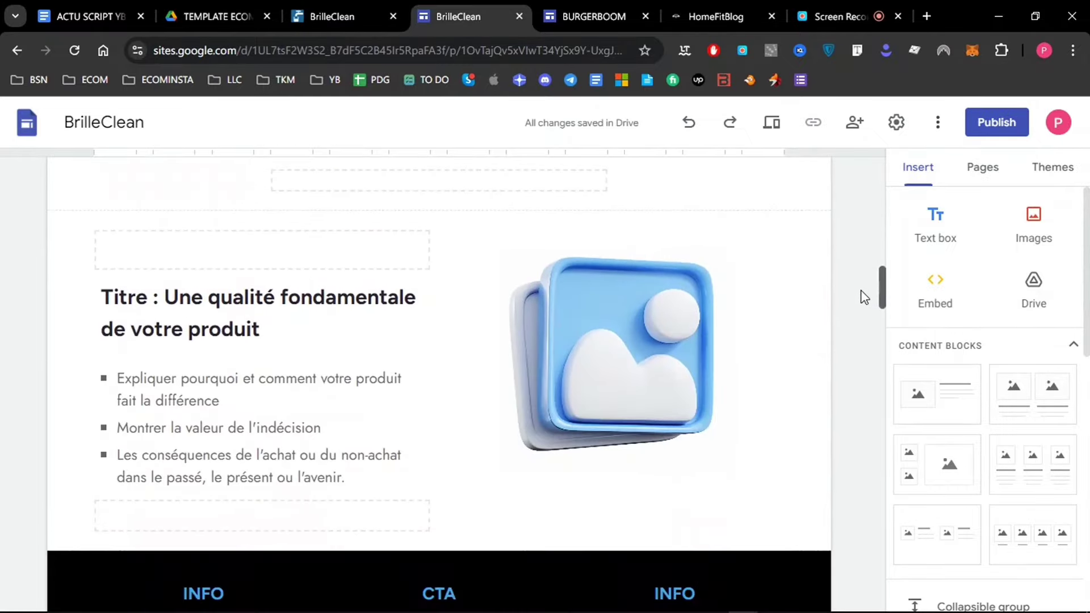
click(347, 12)
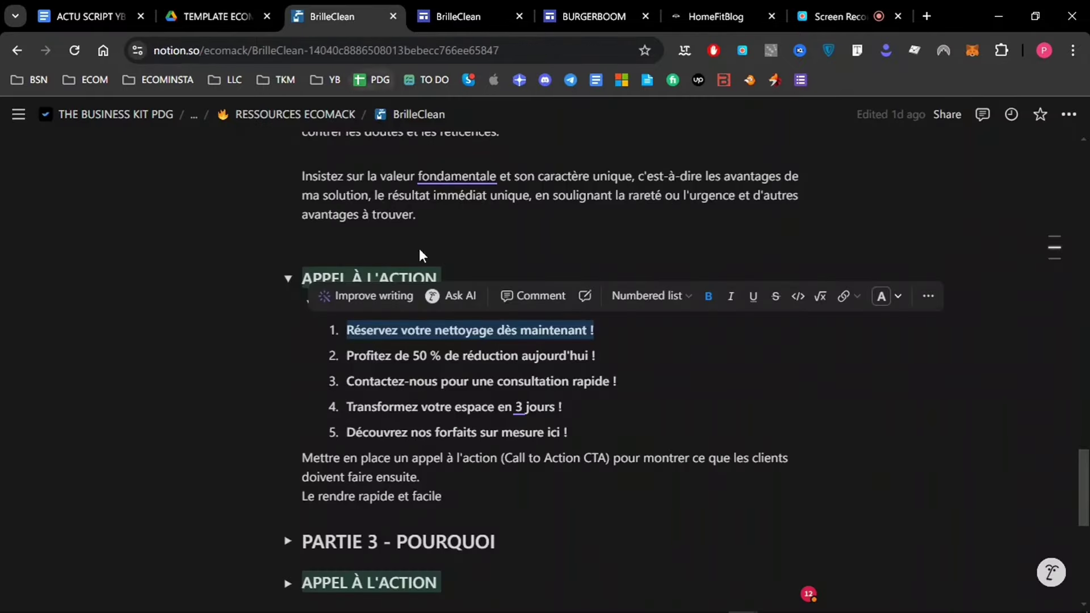
click(285, 281)
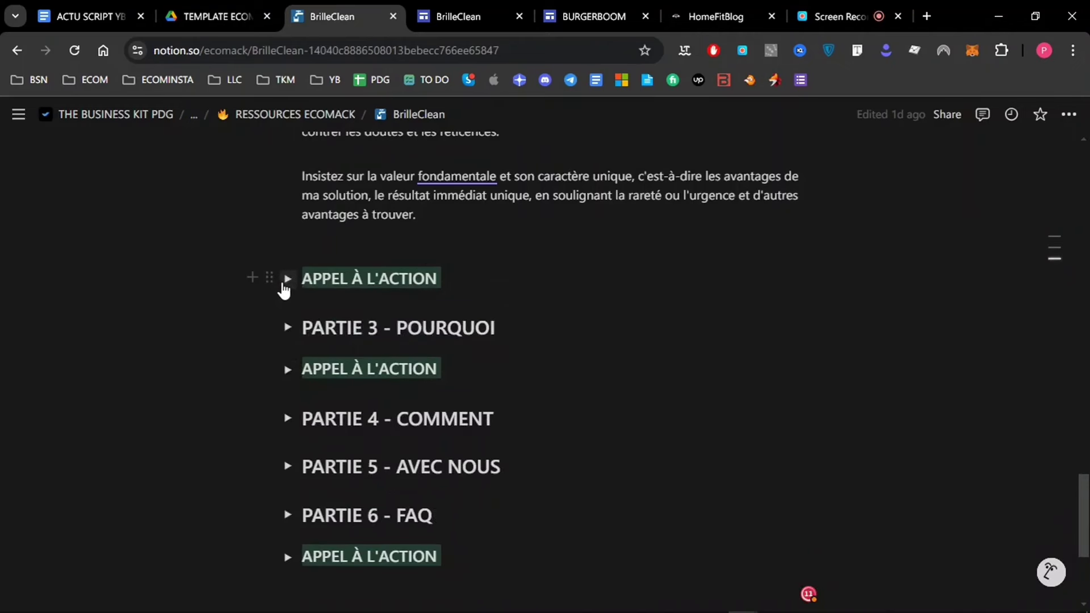
click(288, 328)
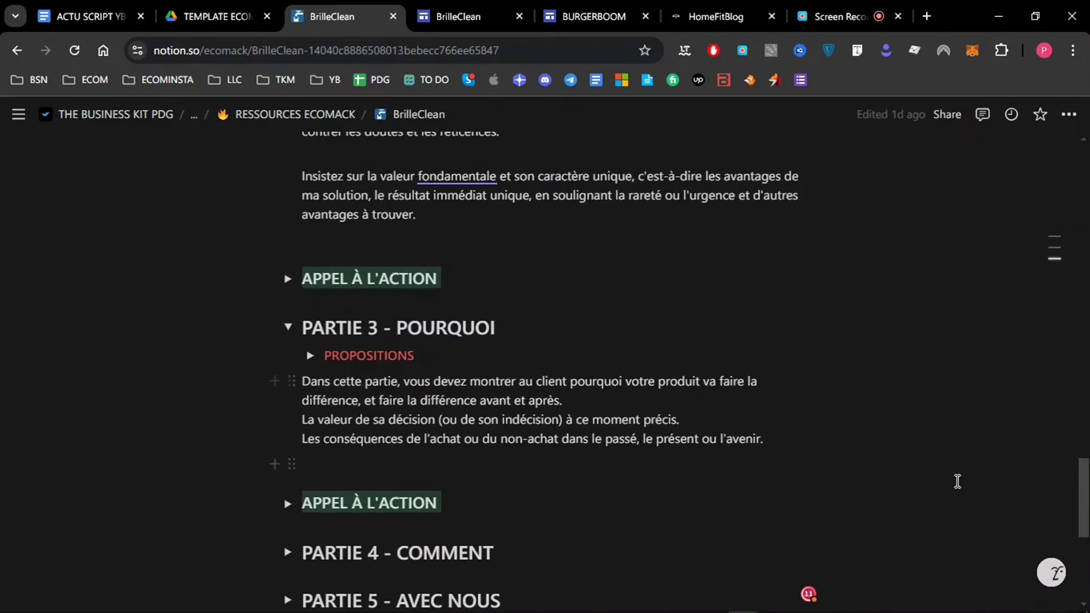
drag(1079, 487, 1078, 496)
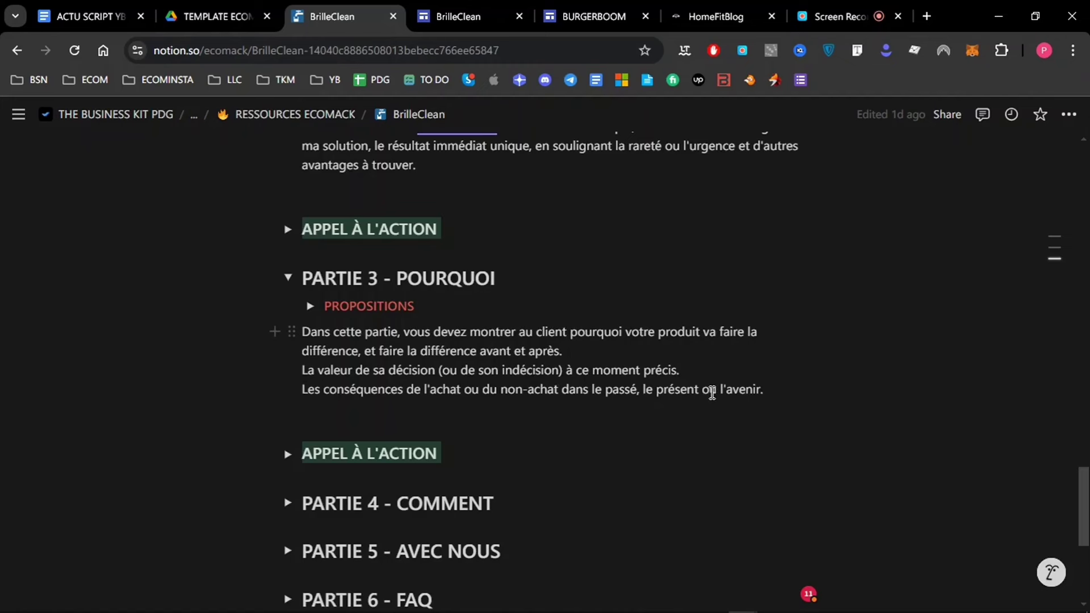
Check the site's next placeholder section, then return to the Notion notes and expand PROPOSITIONS under PARTIE 3 - POURQUOI.
click(454, 10)
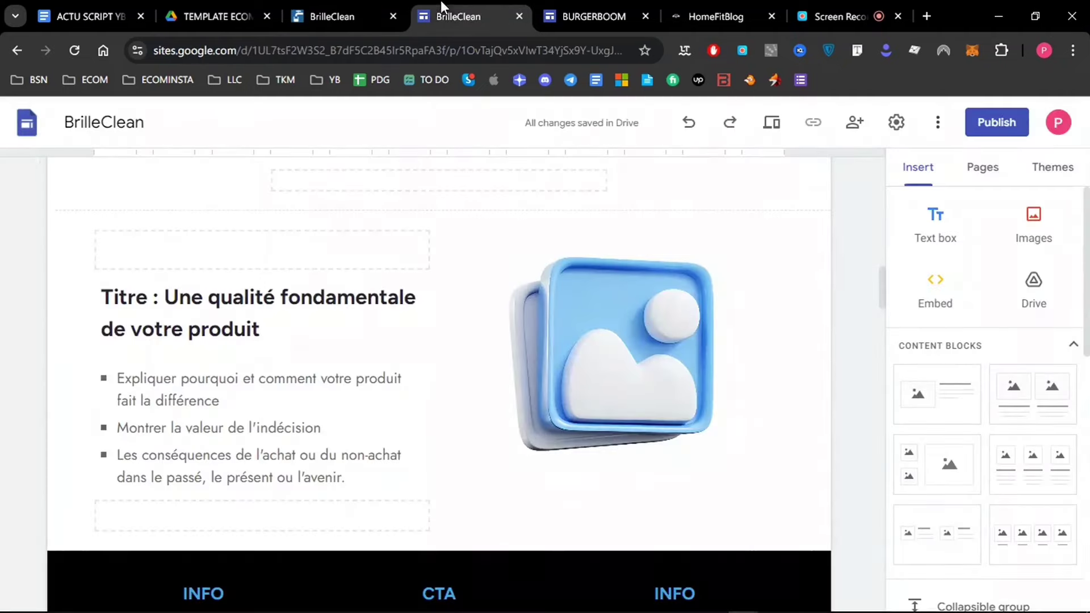
mouse_move(883, 292)
mouse_down()
mouse_move(882, 280)
mouse_move(876, 299)
mouse_up()
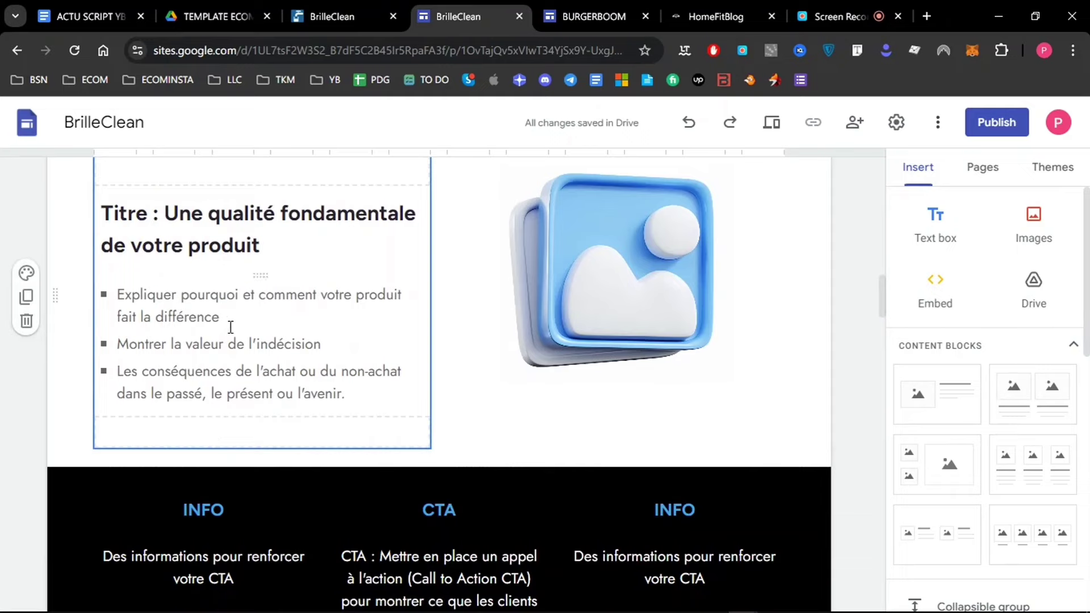
click(343, 9)
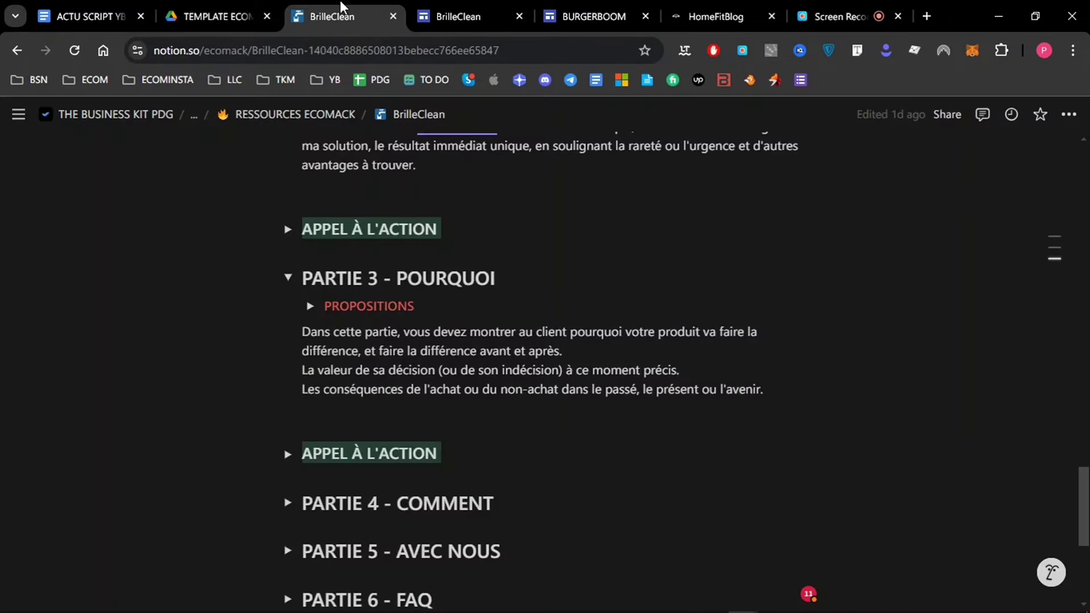
click(310, 306)
scroll(1048, 503, down, 1)
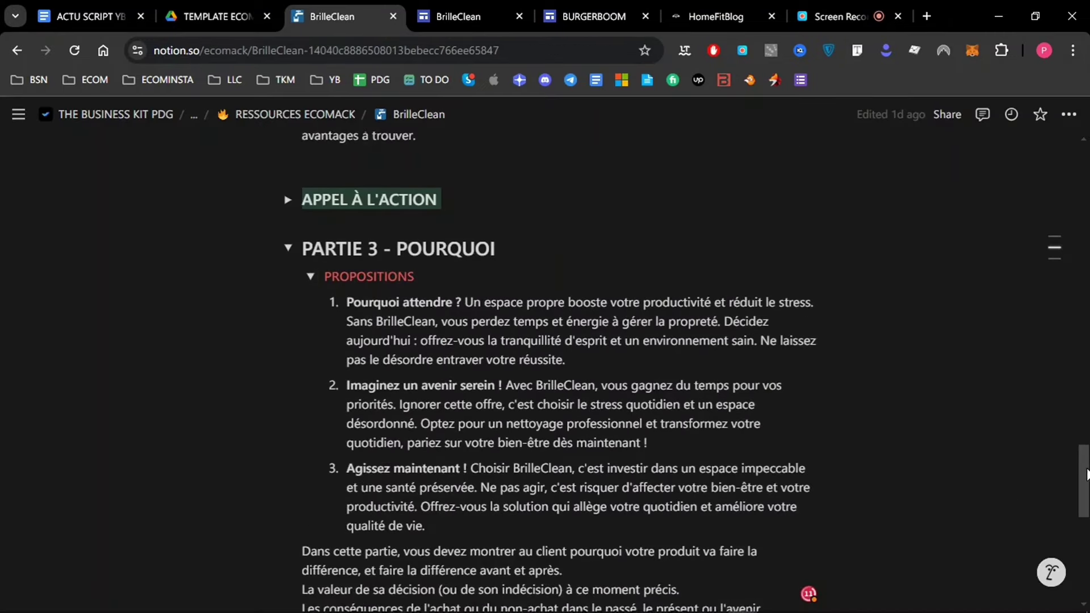
scroll(1053, 454, down, 2)
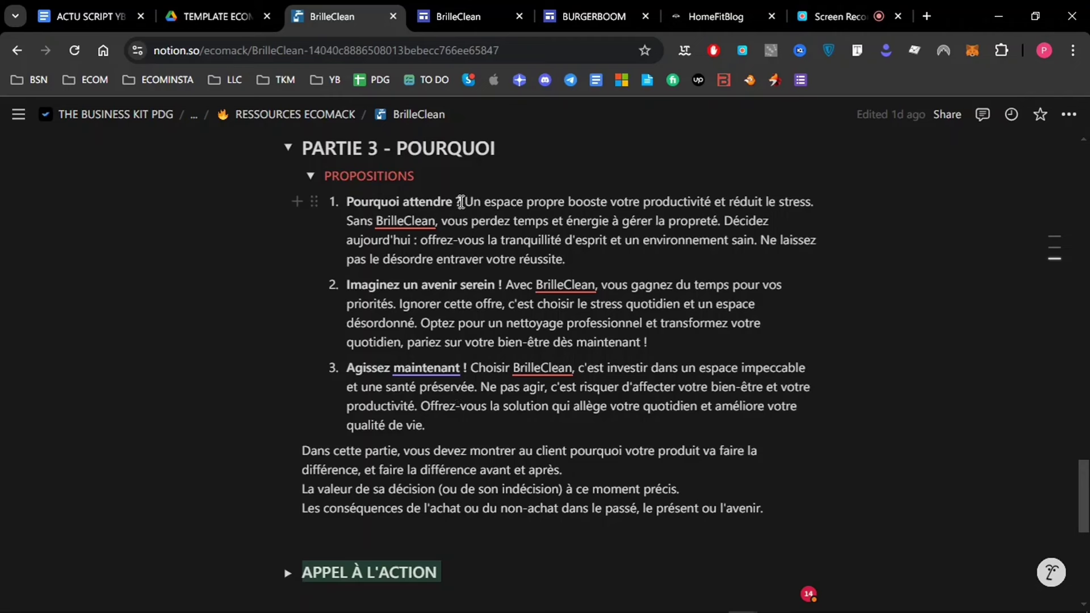
Replace the "Titre : Une qualité fondamentale de votre produit" heading on the site with "Pourquoi attendre ?" copied from Notion's first proposition.
drag(460, 202, 349, 201)
key(ctrl+c)
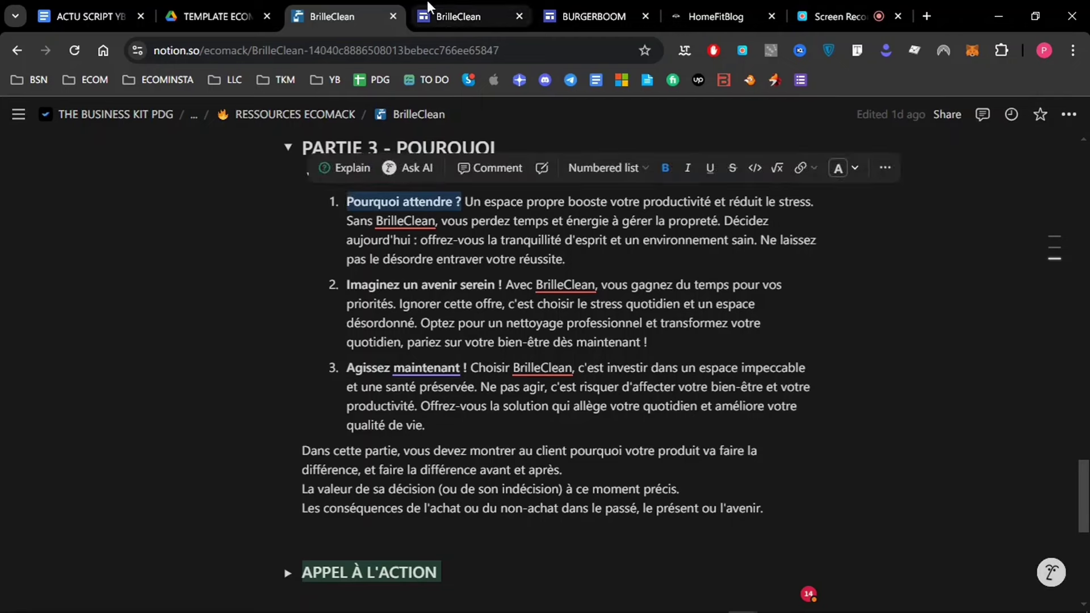
click(458, 16)
click(273, 225)
key(ctrl+a)
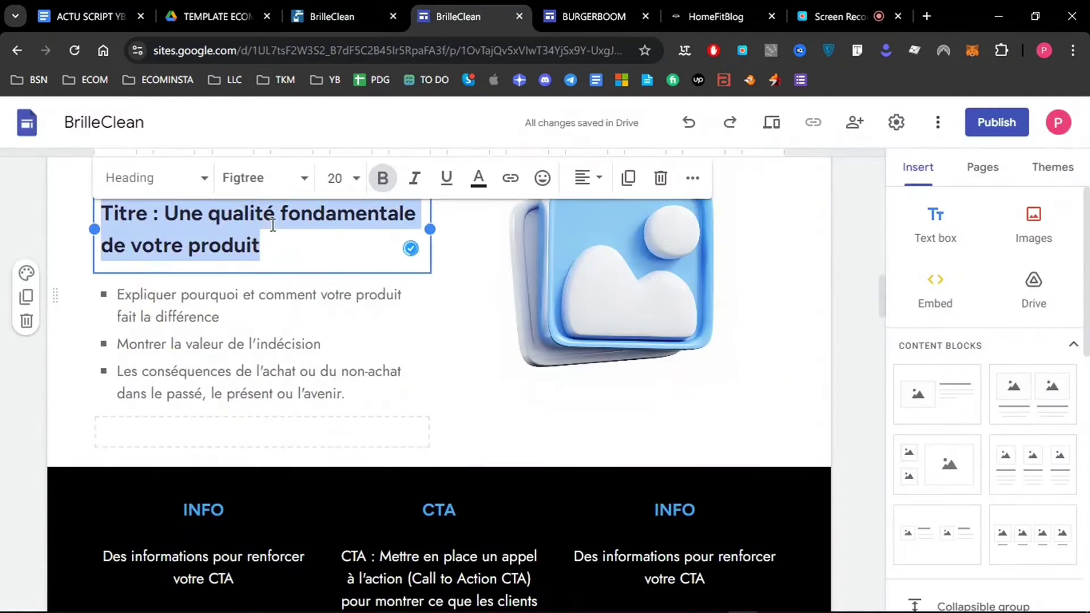
key(ctrl+v)
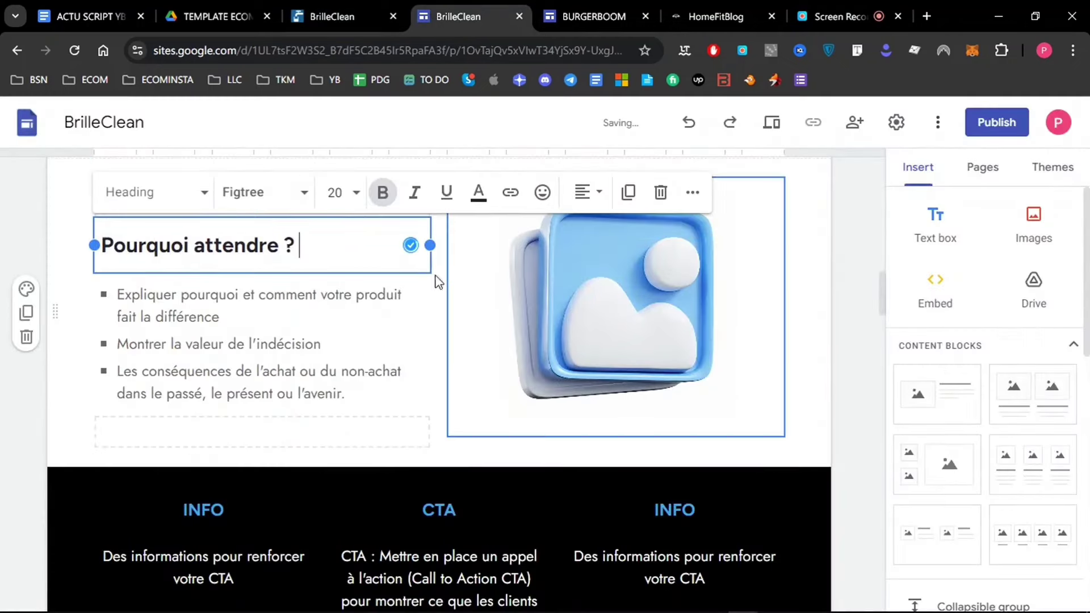
Replace the bullets under "Pourquoi attendre ?" with the first proposition's text from Notion, as a plain paragraph without list indentation.
click(335, 8)
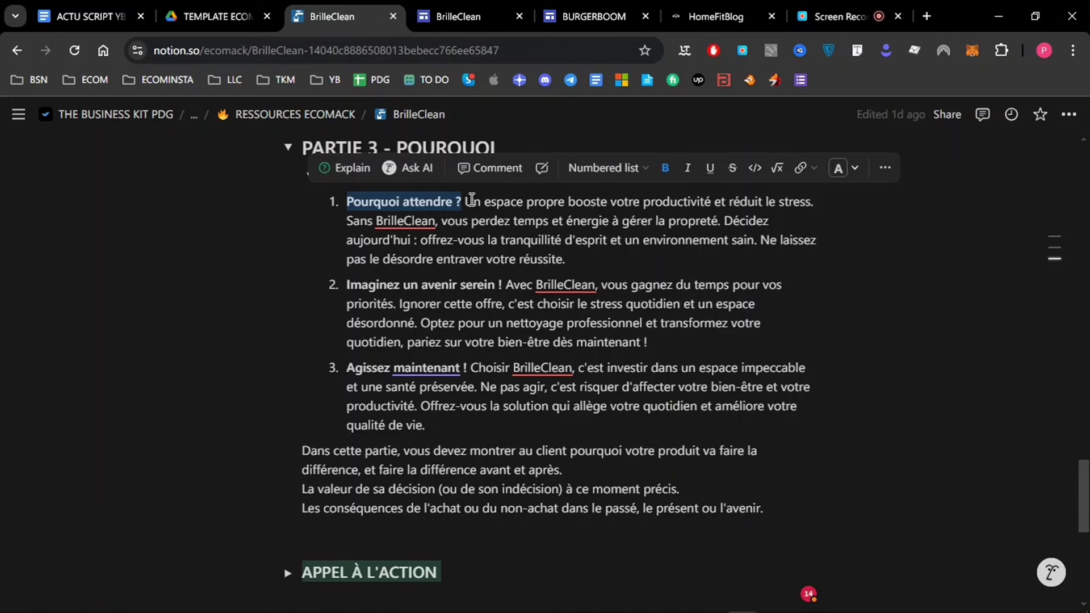
drag(467, 202, 625, 251)
key(ctrl+c)
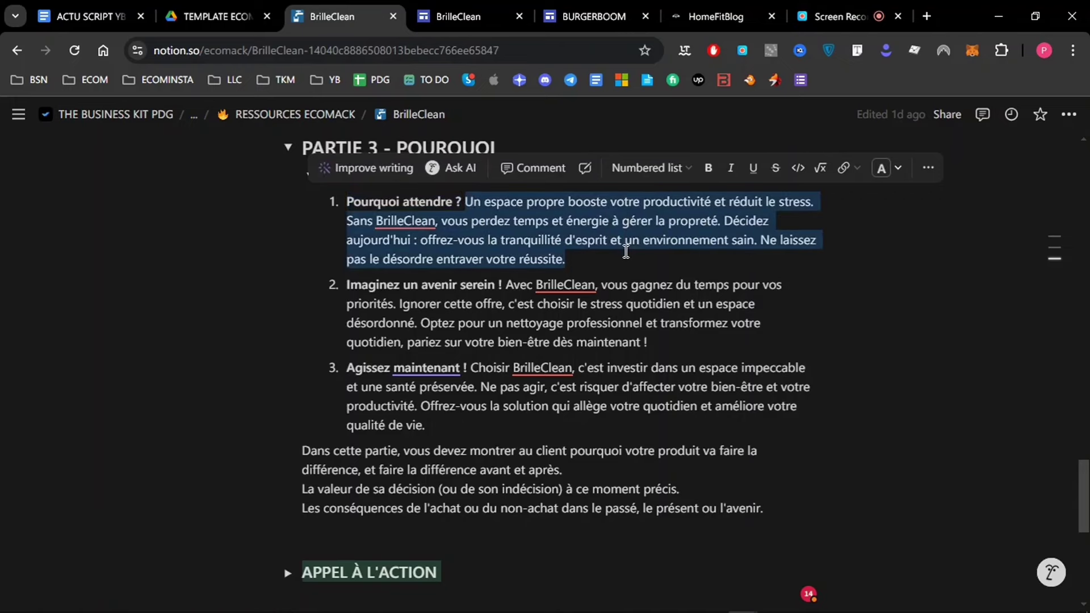
click(459, 16)
click(252, 296)
triple_click(252, 296)
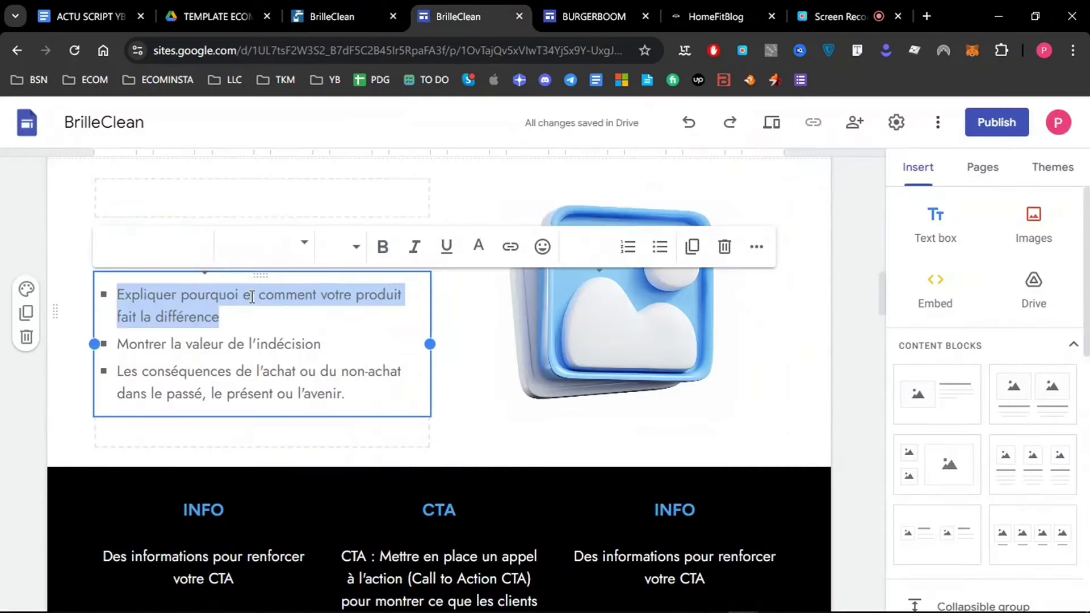
key(ctrl+a)
key(BackSpace)
key(BackSpace)
key(ctrl+v)
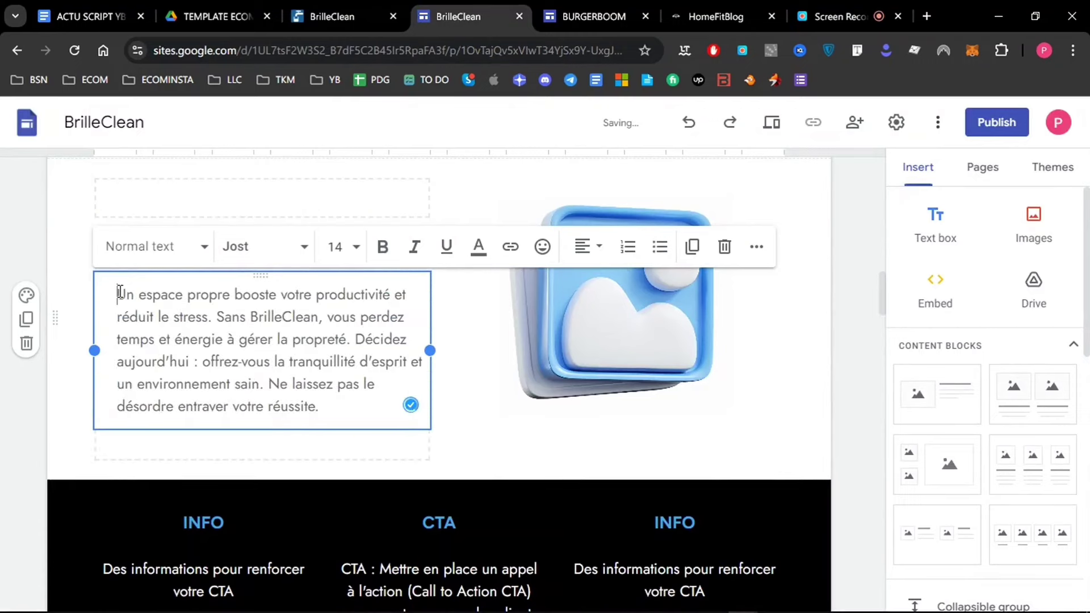
key(BackSpace)
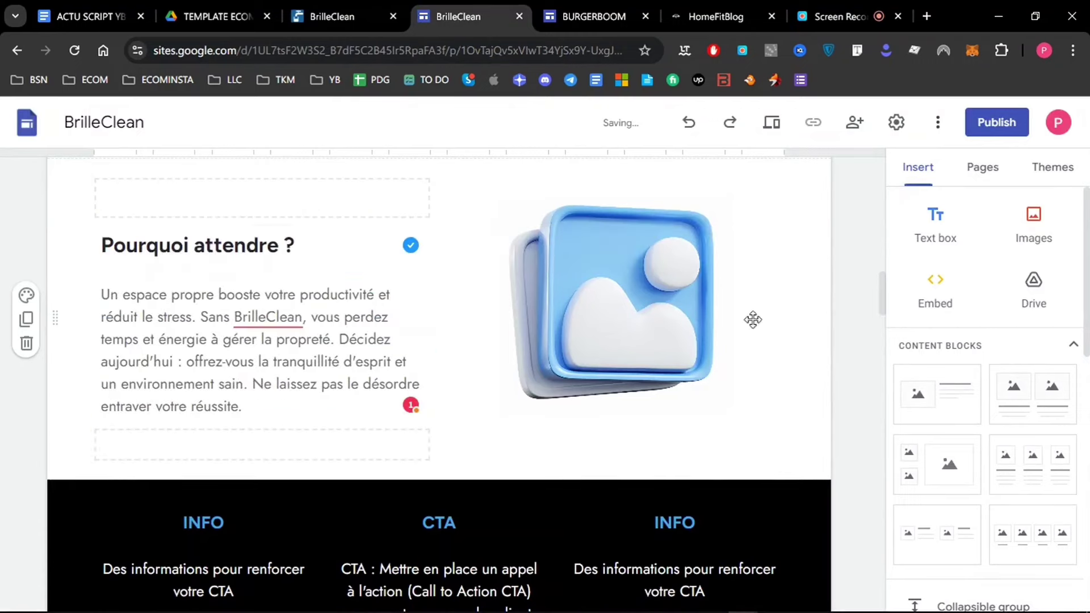
Replace the placeholder image beside "Pourquoi attendre ?" with the office lobby photo pexels-proxyclick-2451616 from the 4. CLEANING BUSINESS folder.
click(754, 319)
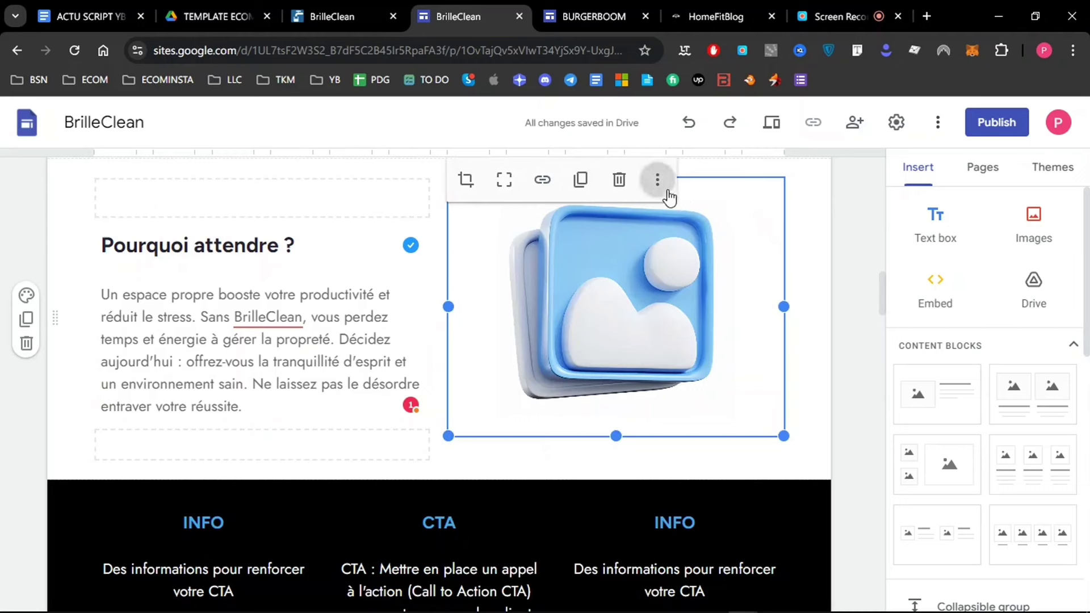
click(657, 179)
mouse_move(689, 226)
click(811, 231)
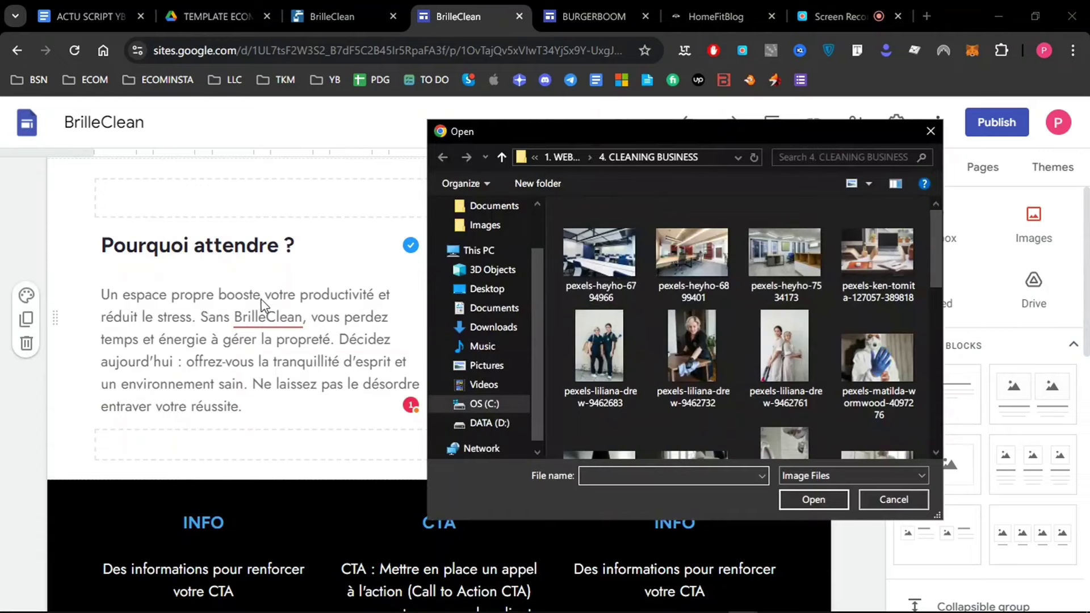
scroll(926, 316, down, 2)
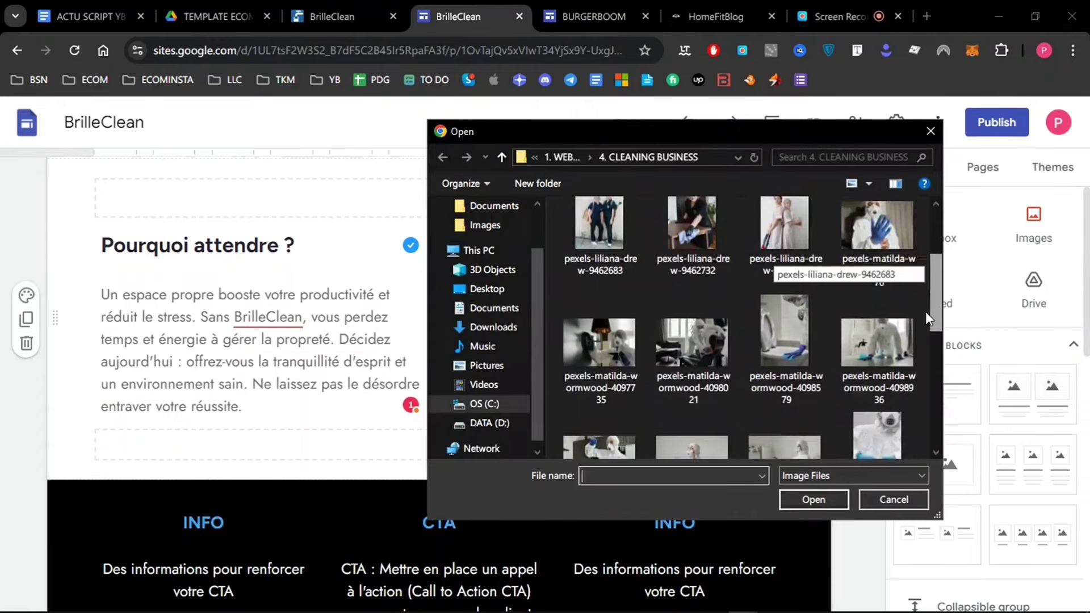
scroll(926, 311, down, 3)
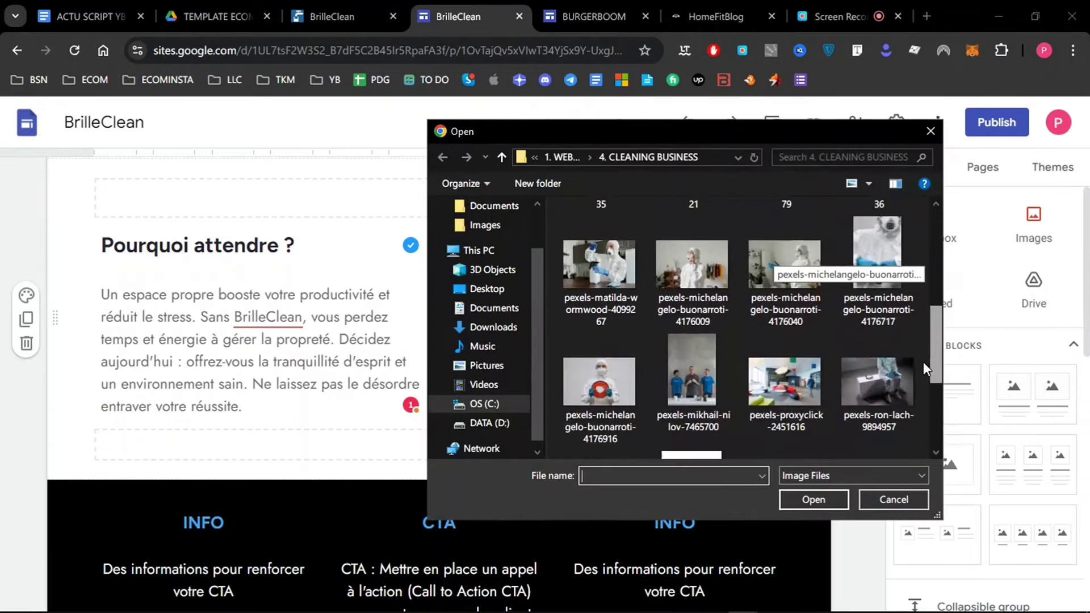
scroll(923, 362, down, 2)
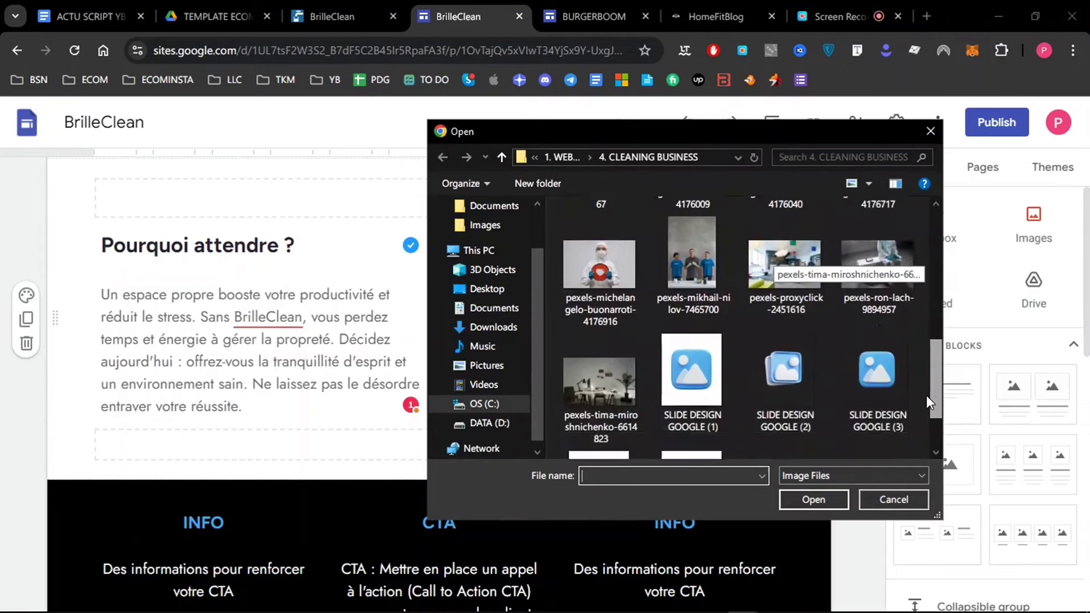
scroll(925, 396, up, 1)
click(818, 339)
click(810, 503)
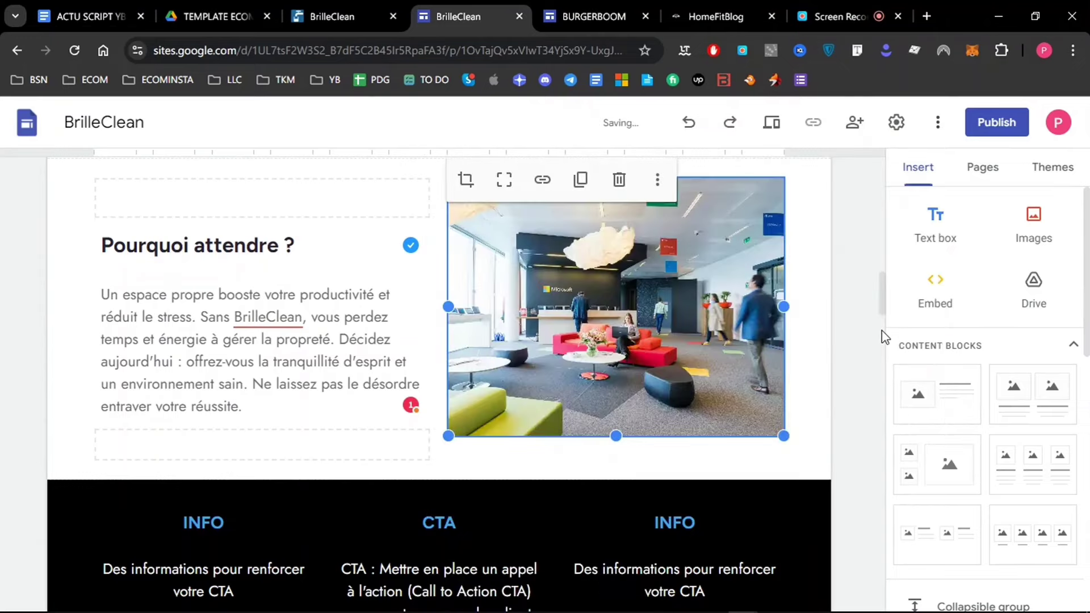
In the Notion notes, collapse PARTIE 3 - POURQUOI and expand the APPEL À L'ACTION below it with its PROPOSITIONS to review them.
drag(883, 303, 856, 319)
click(347, 6)
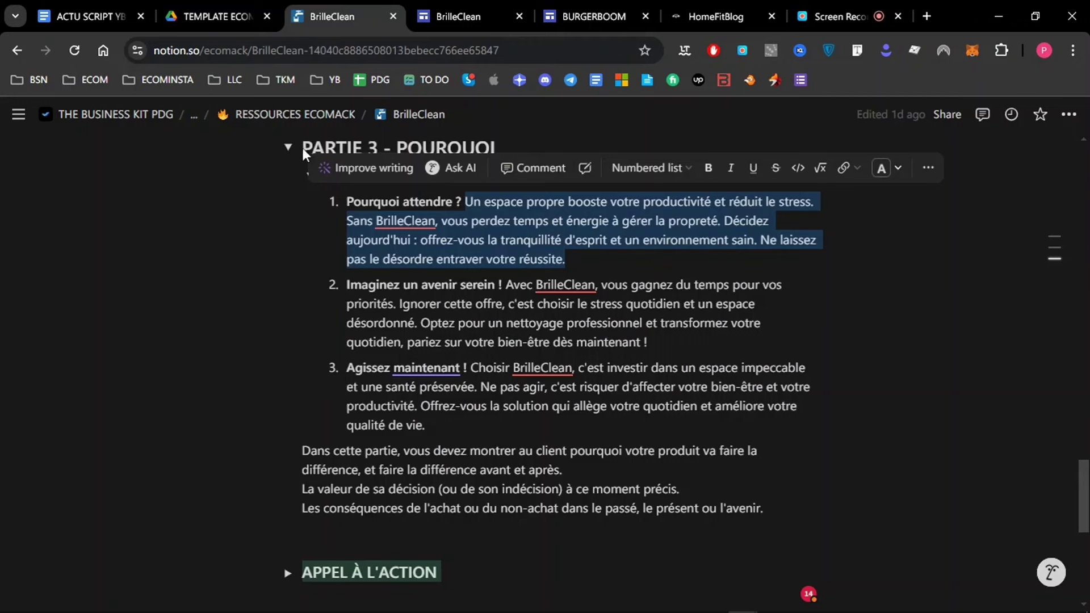
click(288, 149)
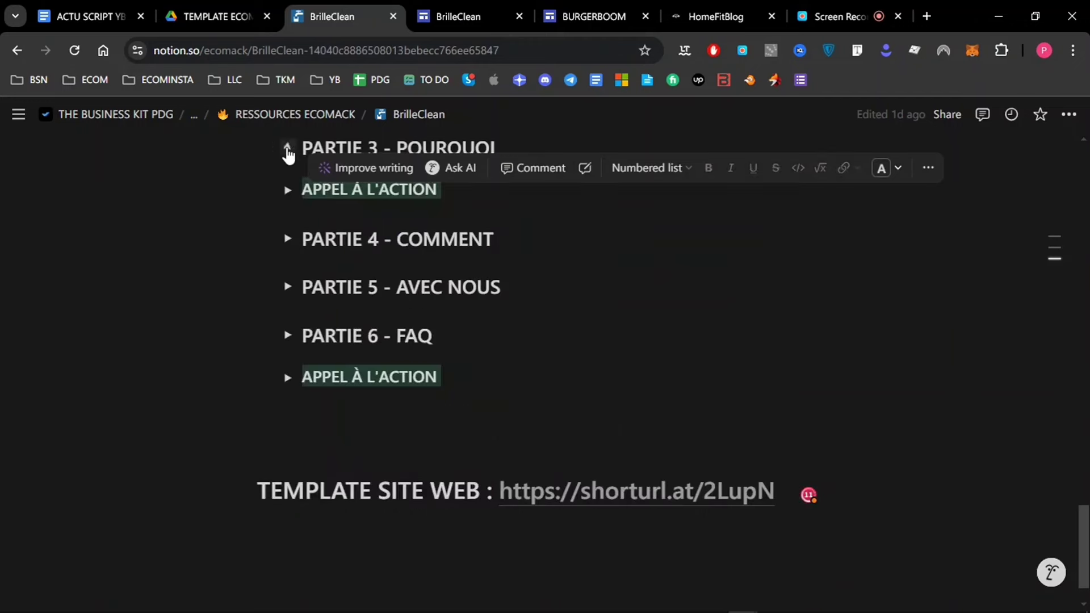
click(288, 189)
click(310, 215)
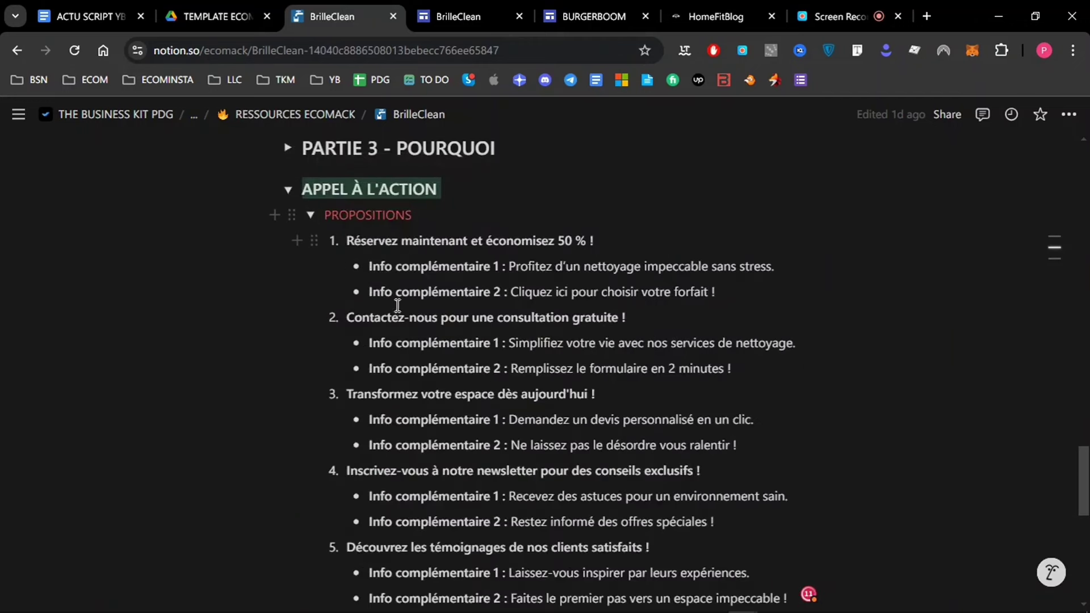
drag(1086, 520, 1083, 563)
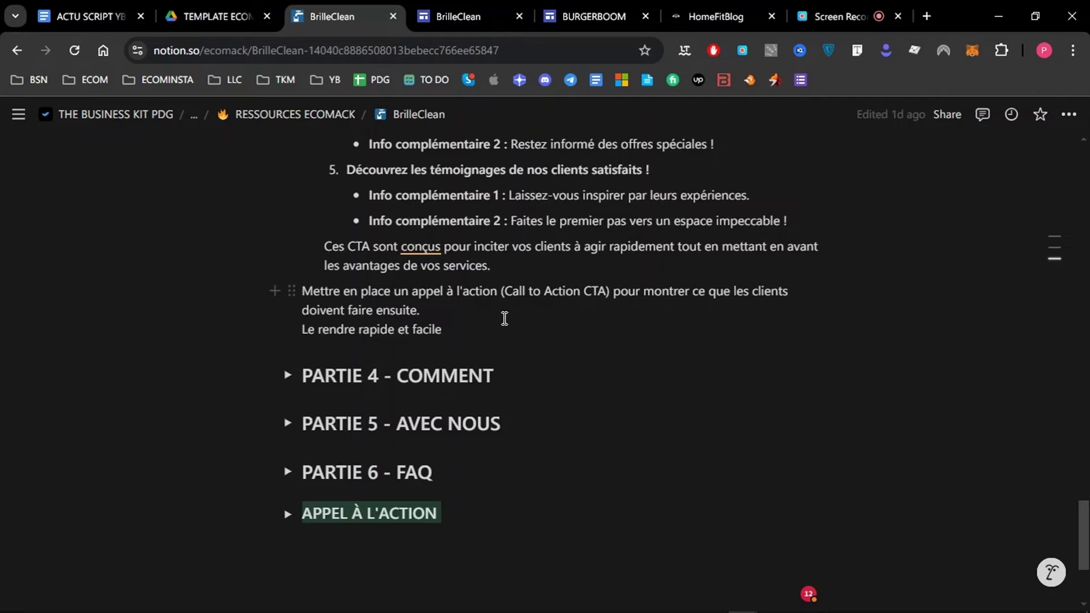
scroll(777, 265, up, 5)
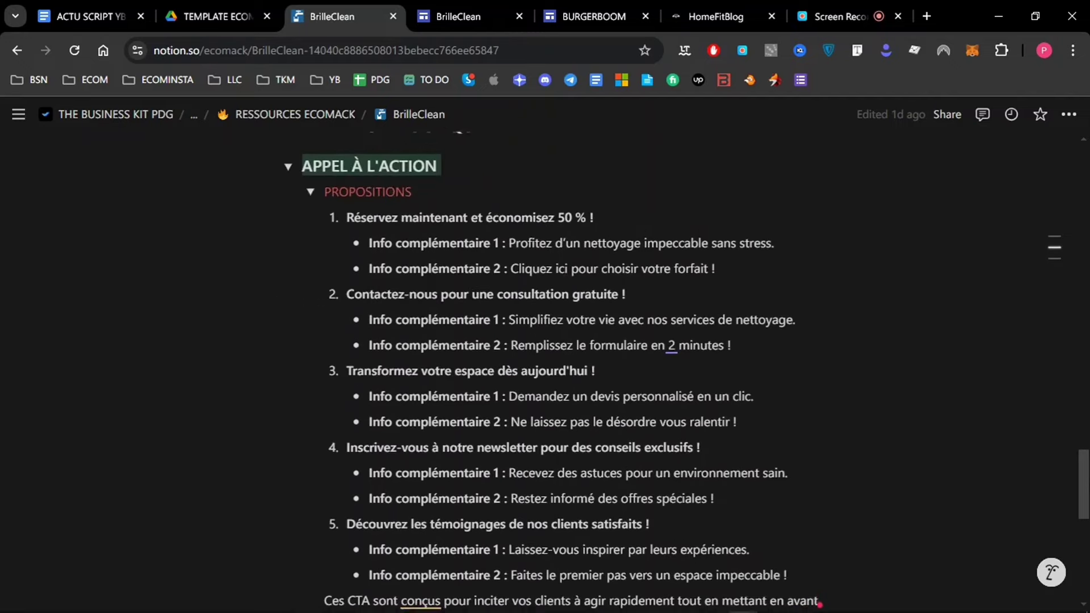
Replace the CTA heading in the site's black band with "Contactez-nous pour une consultation gratuite !" copied from Notion's second proposition.
click(593, 16)
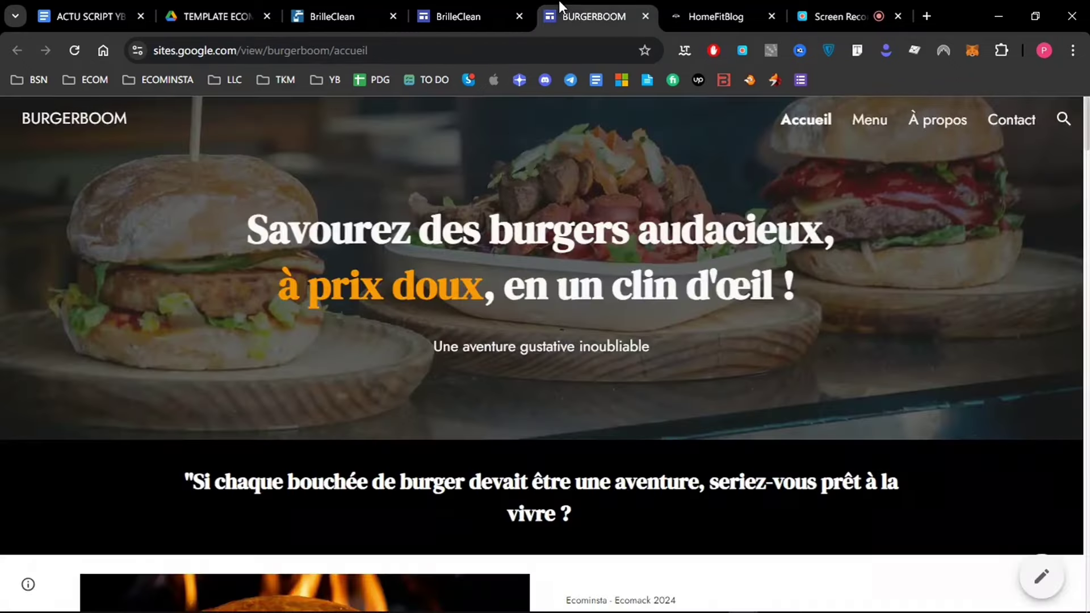
click(492, 15)
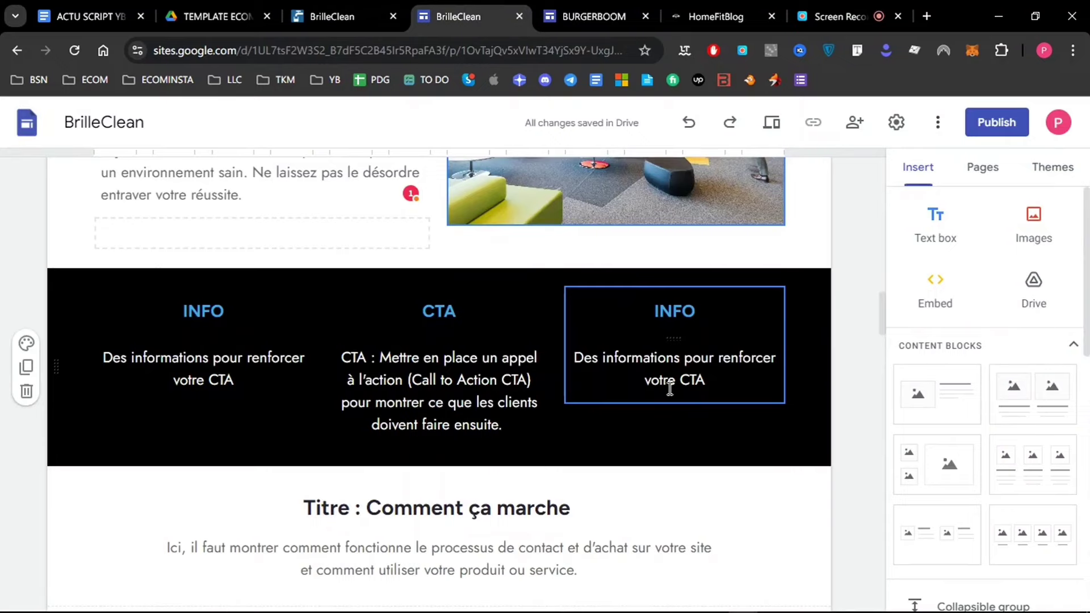
click(343, 7)
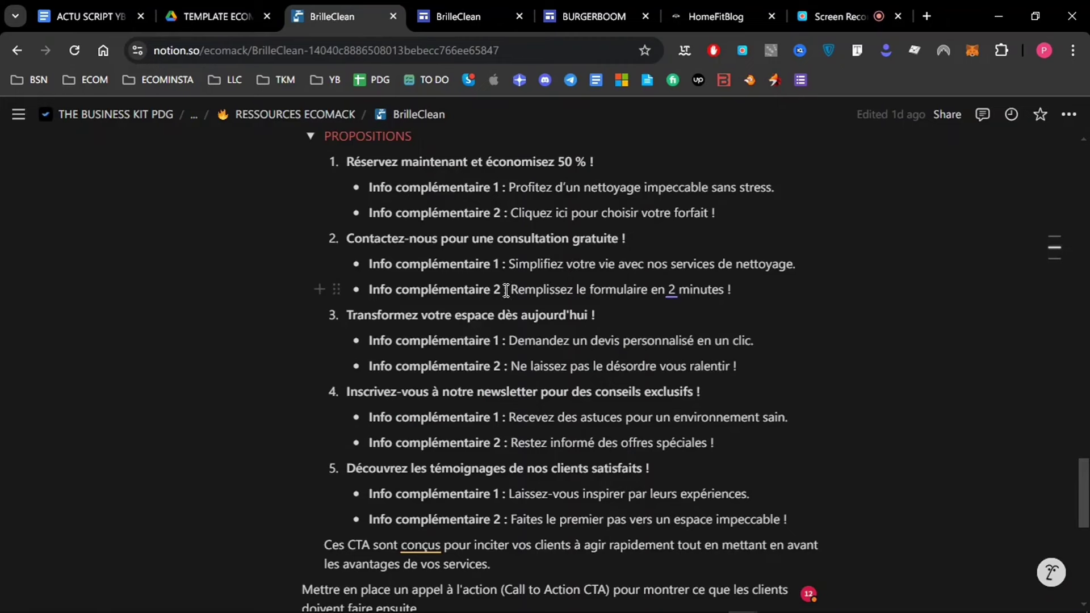
triple_click(480, 237)
key(ctrl+c)
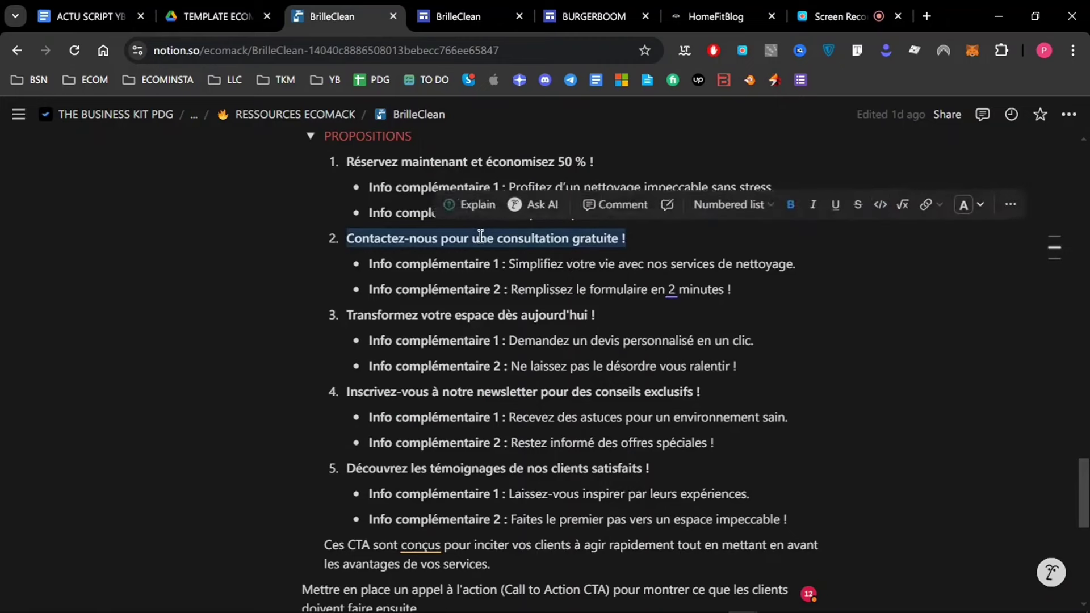
click(473, 12)
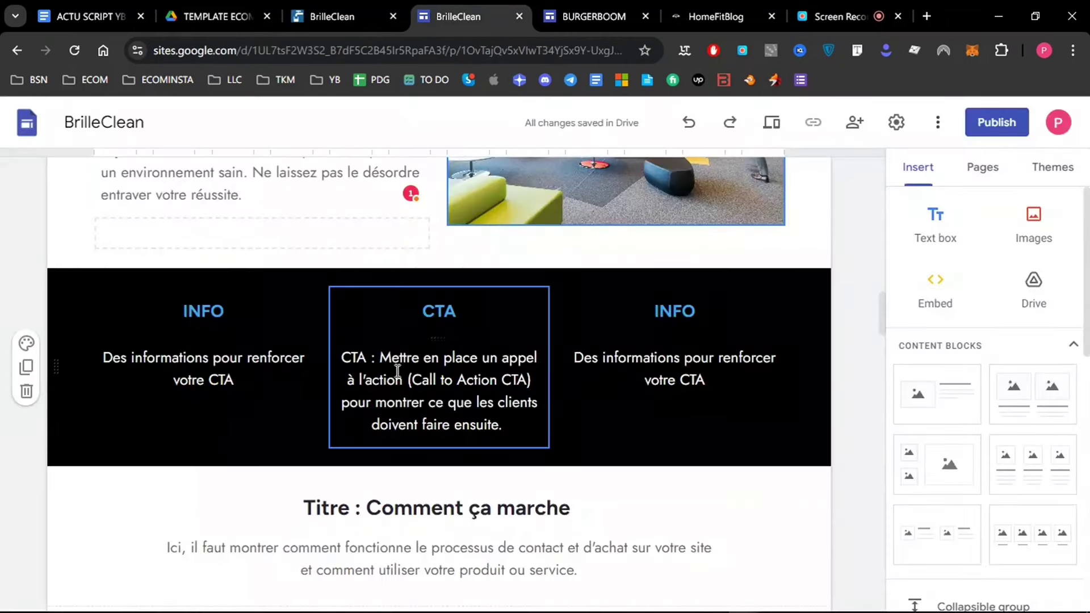
triple_click(457, 358)
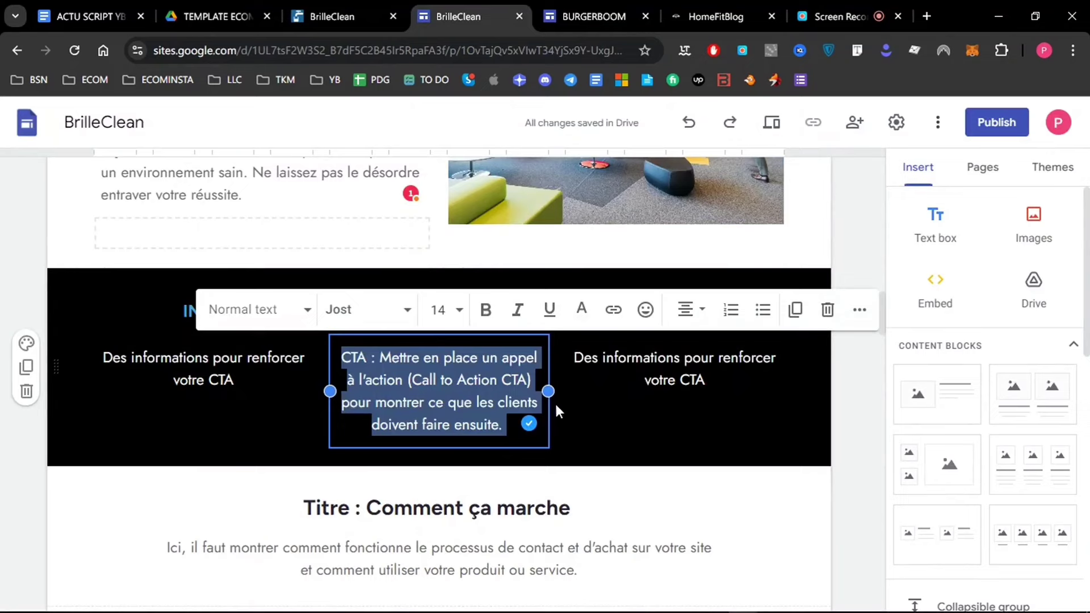
click(785, 372)
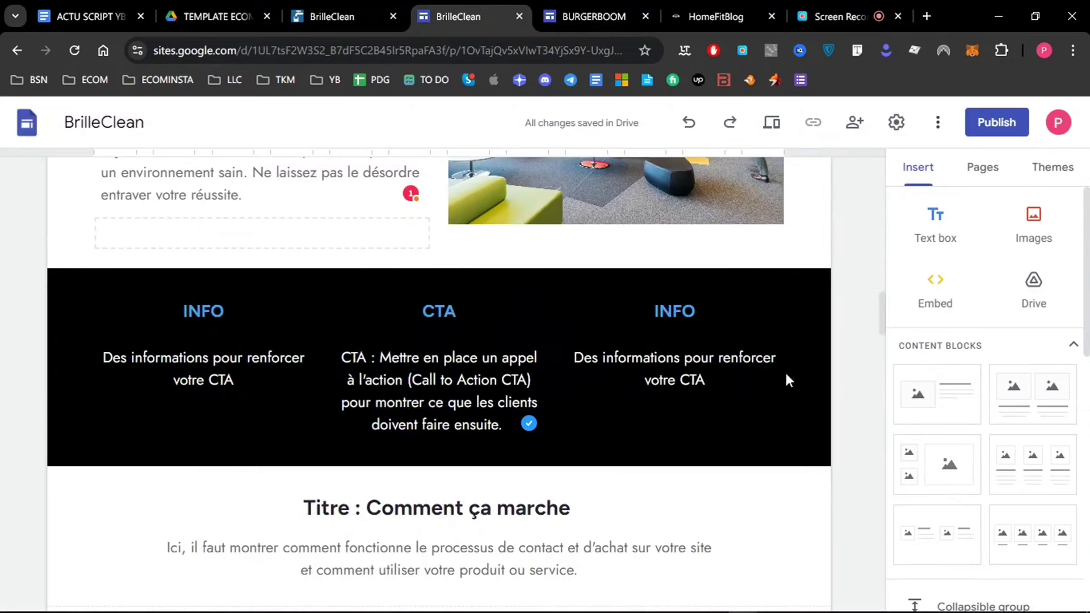
double_click(453, 313)
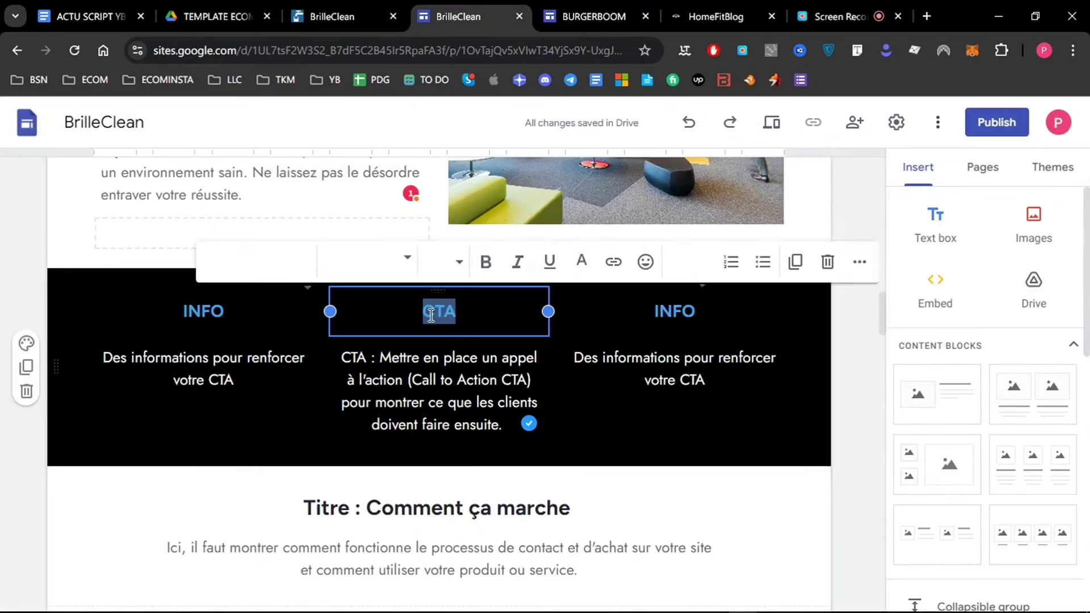
key(ctrl+v)
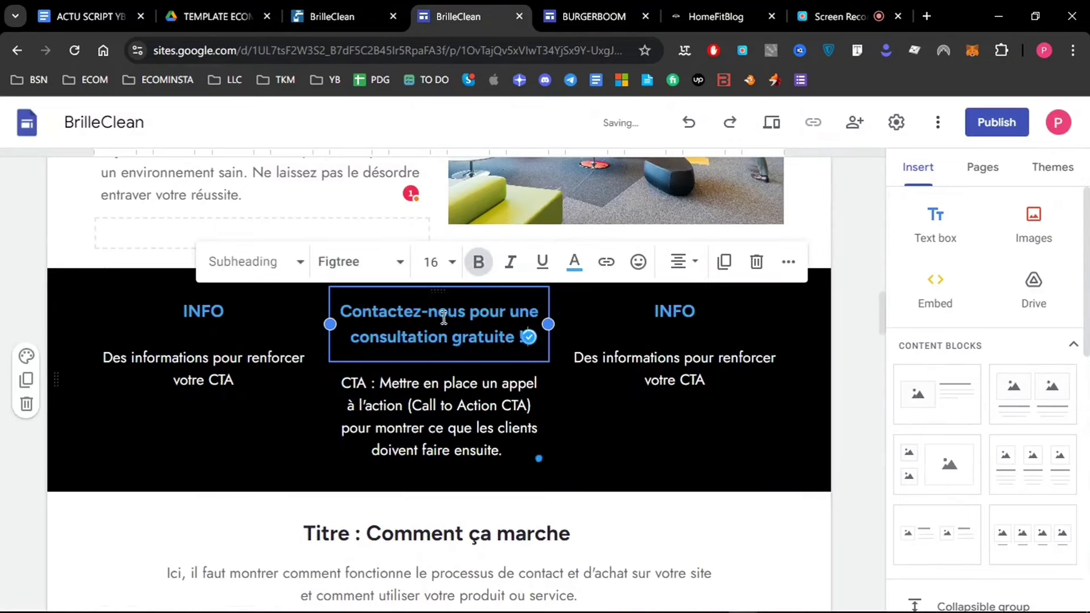
Delete the placeholder description below the black band's middle "Contactez-nous pour une consultation gratuite !" heading, then return to that heading's text.
click(448, 385)
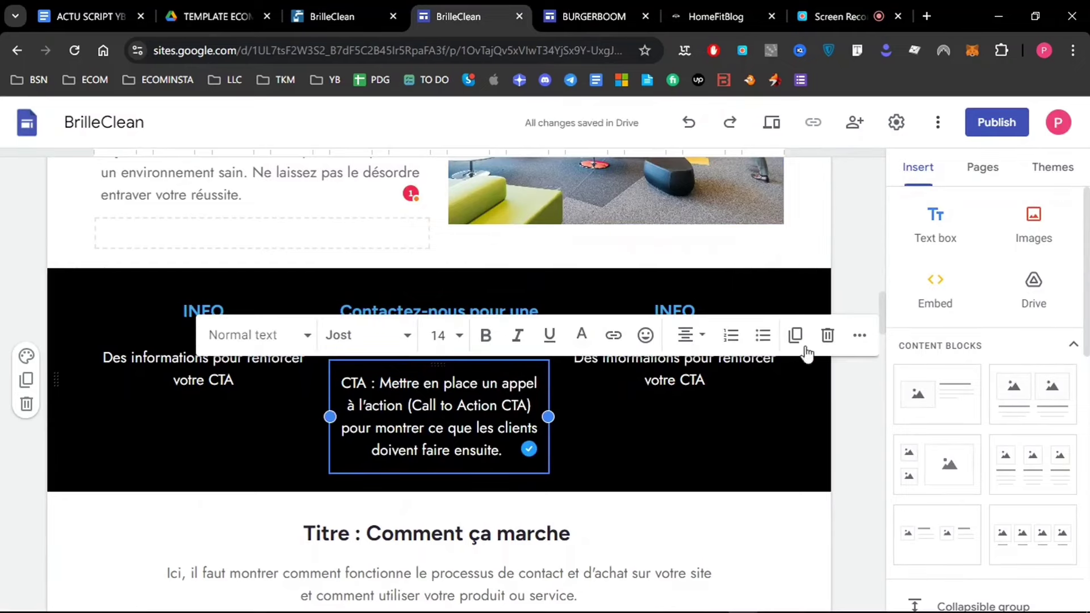
click(828, 335)
click(470, 337)
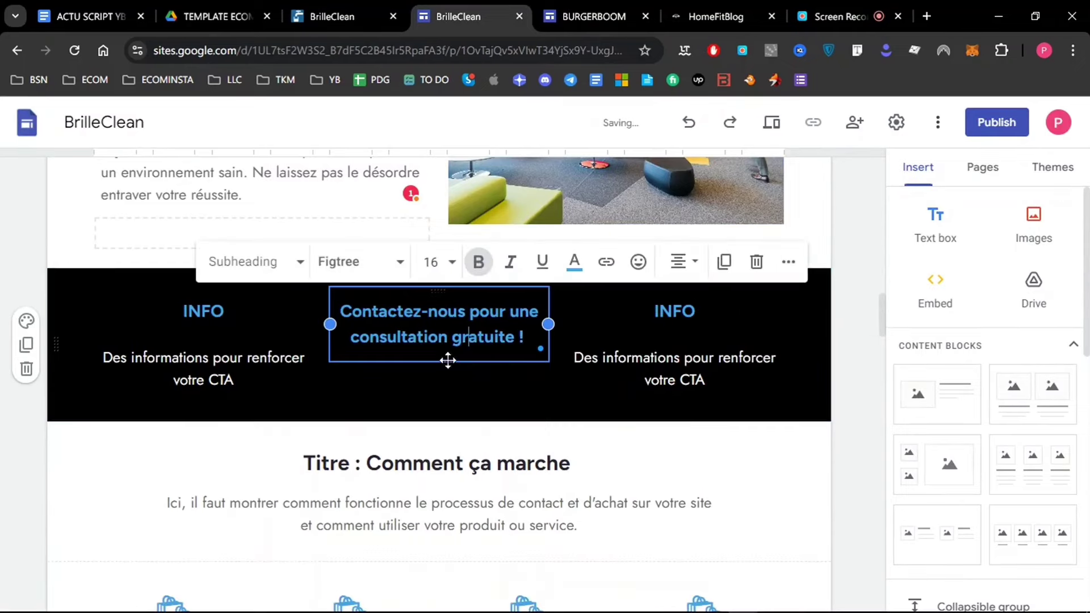
Replace the black band's first INFO heading with "Simplifiez votre vie avec nos services de nettoyage." copied from Notion's second proposition.
click(458, 387)
click(350, 3)
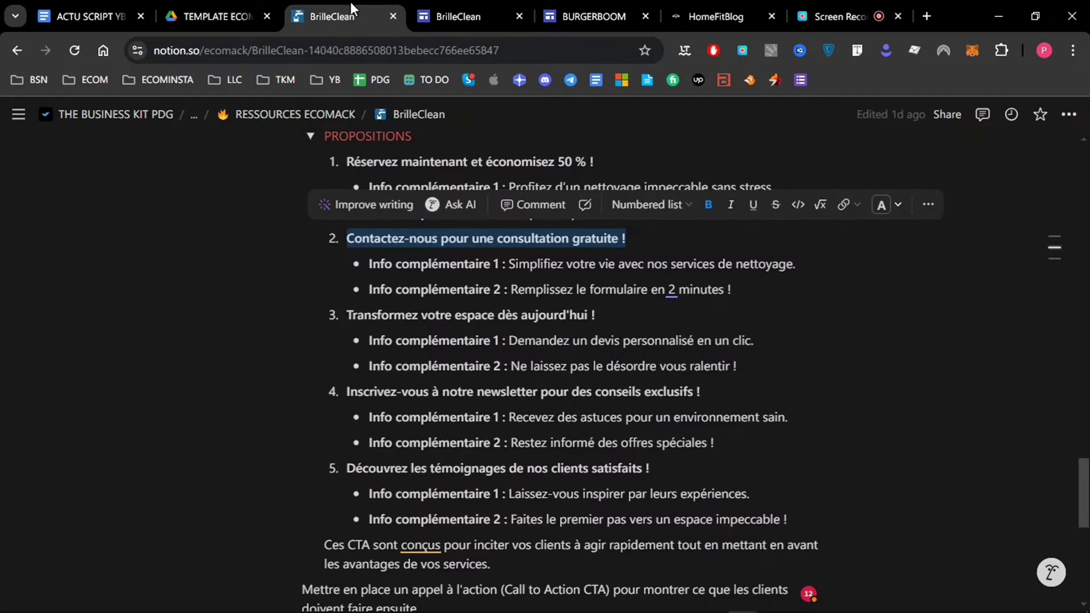
click(404, 256)
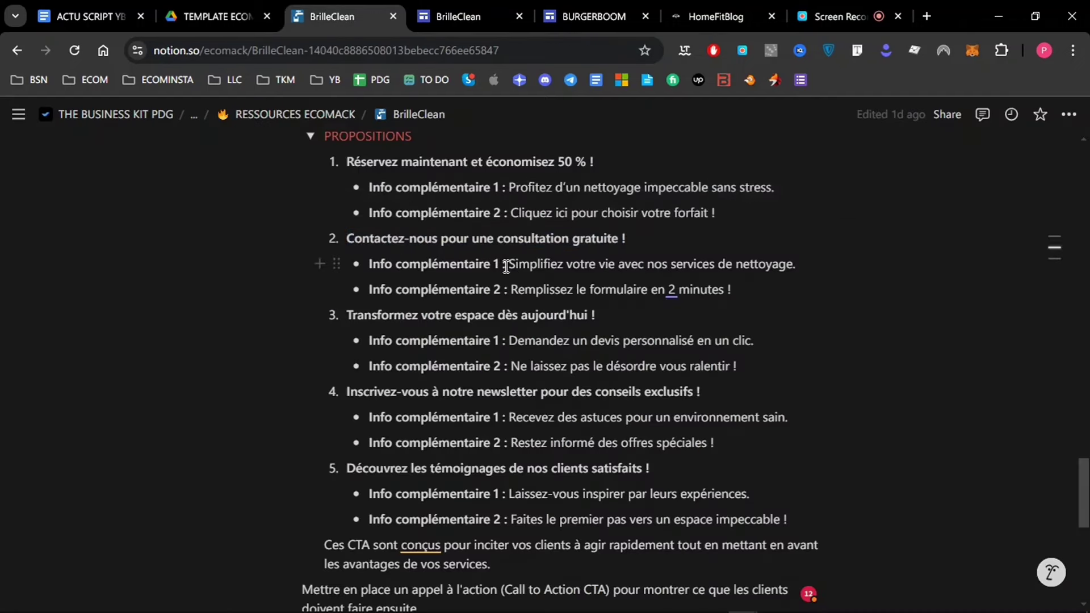
drag(511, 267, 812, 271)
key(ctrl+c)
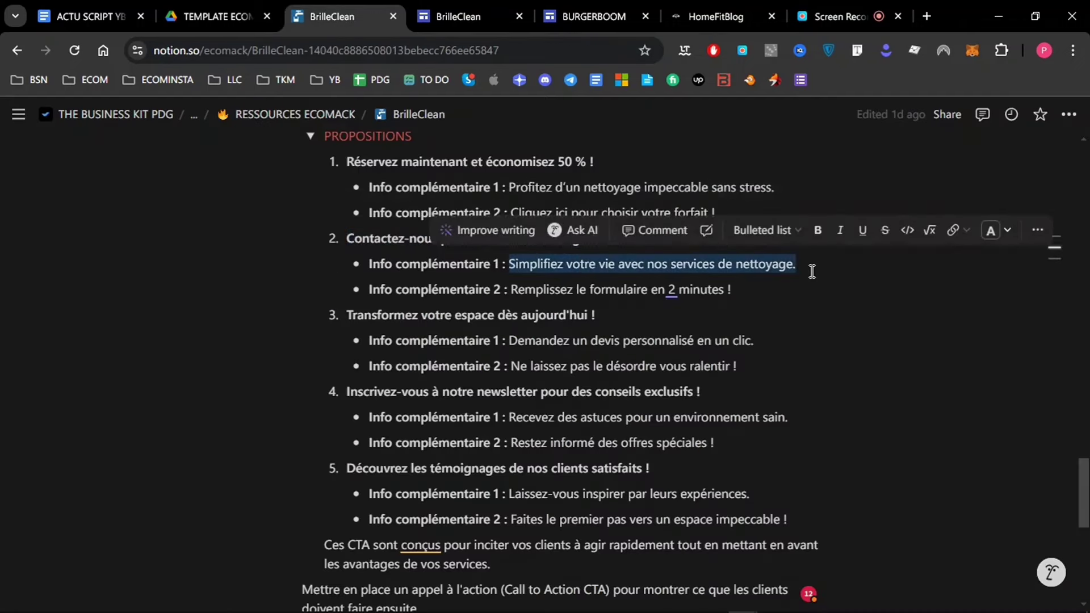
click(465, 13)
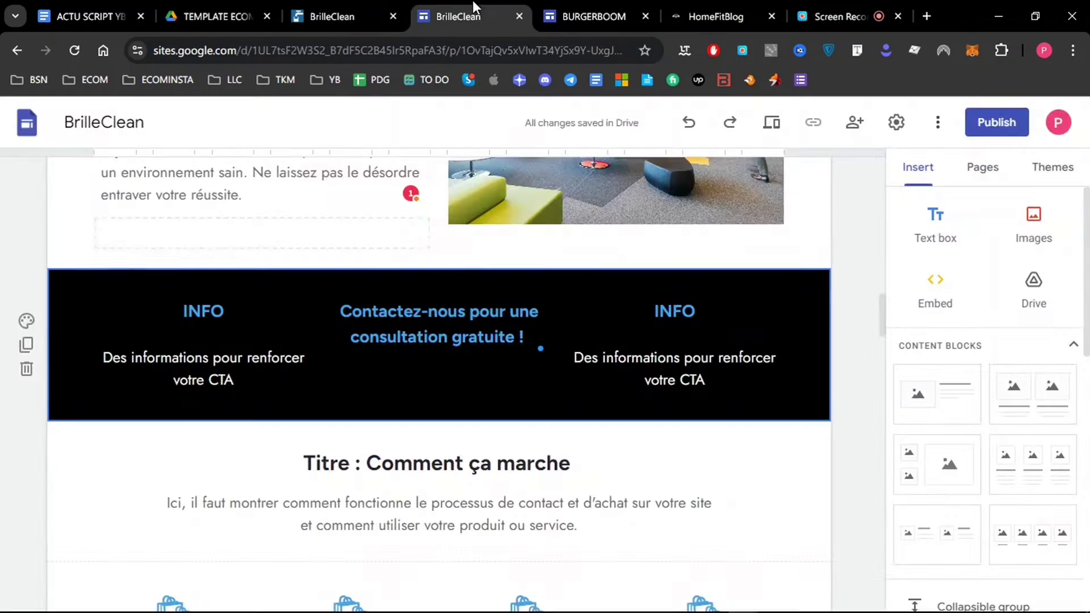
double_click(212, 309)
key(ctrl+v)
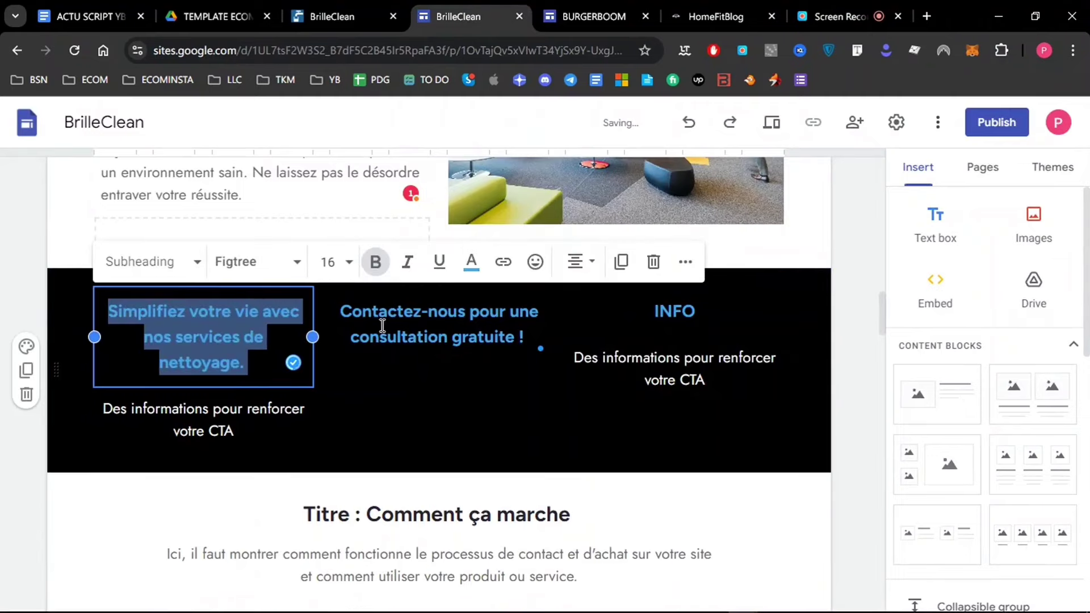
Color the "Simplifiez votre vie avec nos services de nettoyage." heading white (#ffffff) and delete the placeholder description below it.
click(472, 262)
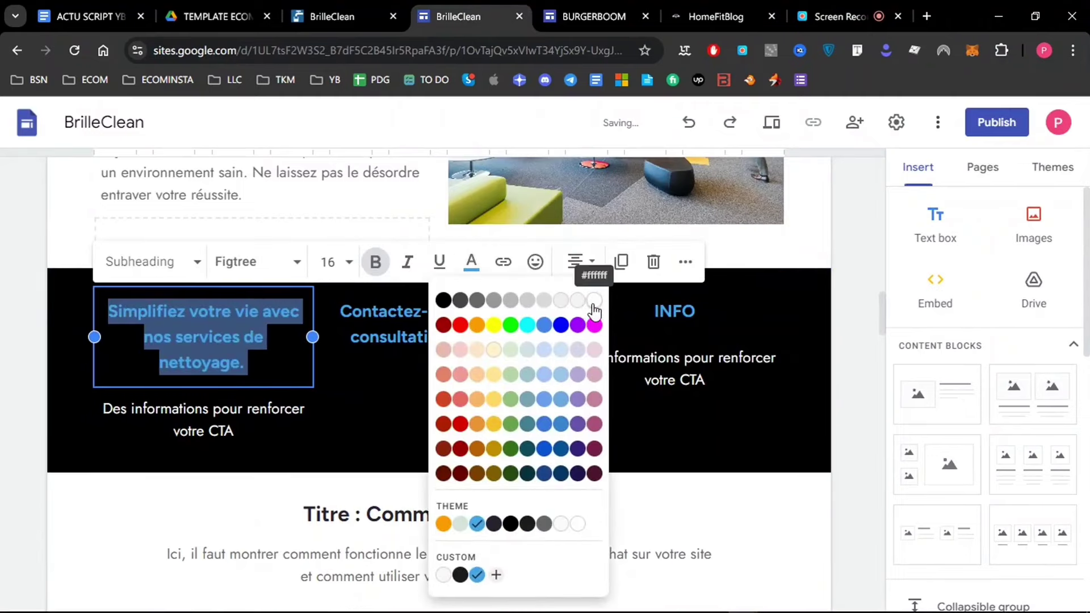
click(449, 316)
click(259, 408)
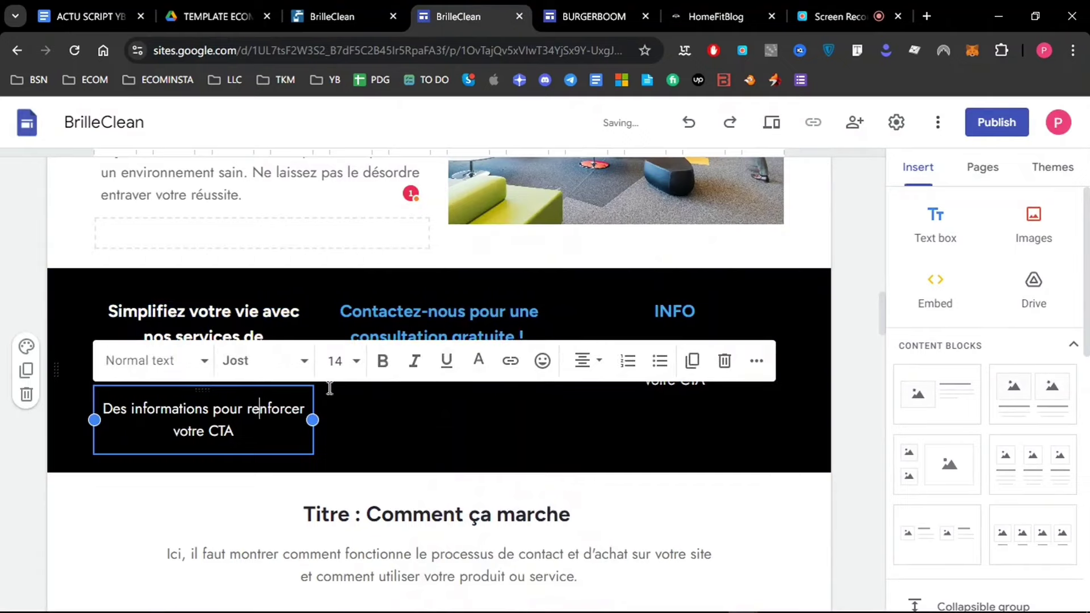
click(603, 241)
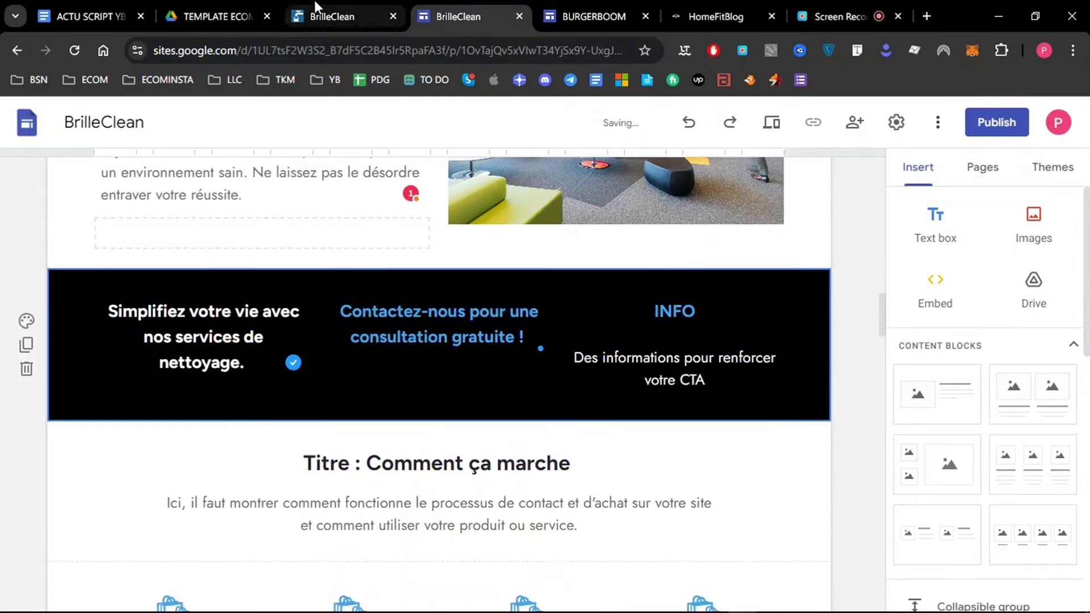
Replace the black band's remaining INFO heading with "Remplissez le formulaire en 2 minutes !" copied from Notion's second proposition.
key(ctrl+shift+Tab)
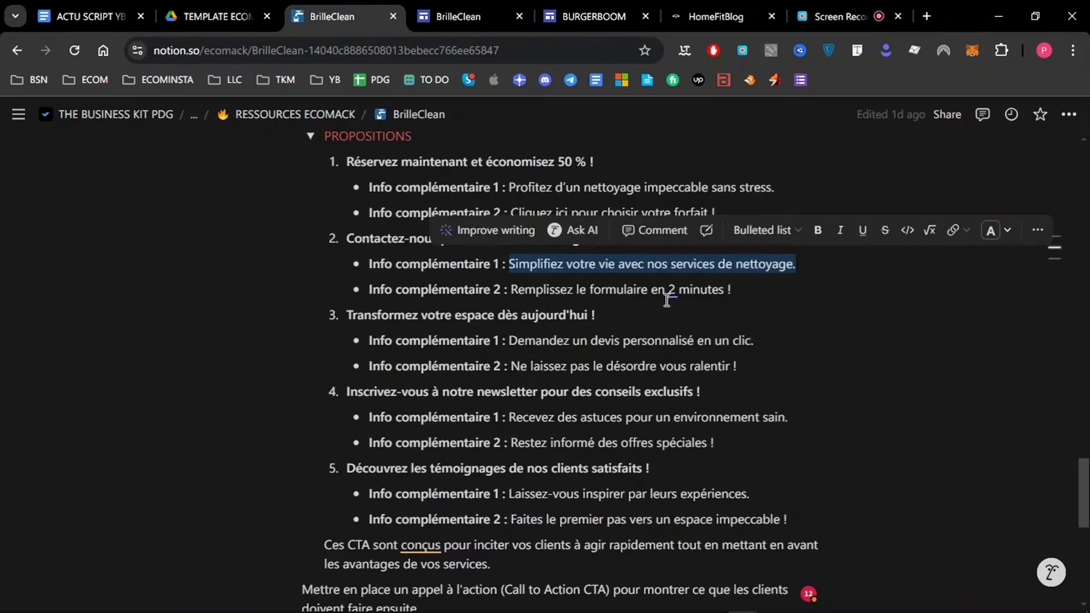
drag(513, 289, 749, 296)
key(ctrl+c)
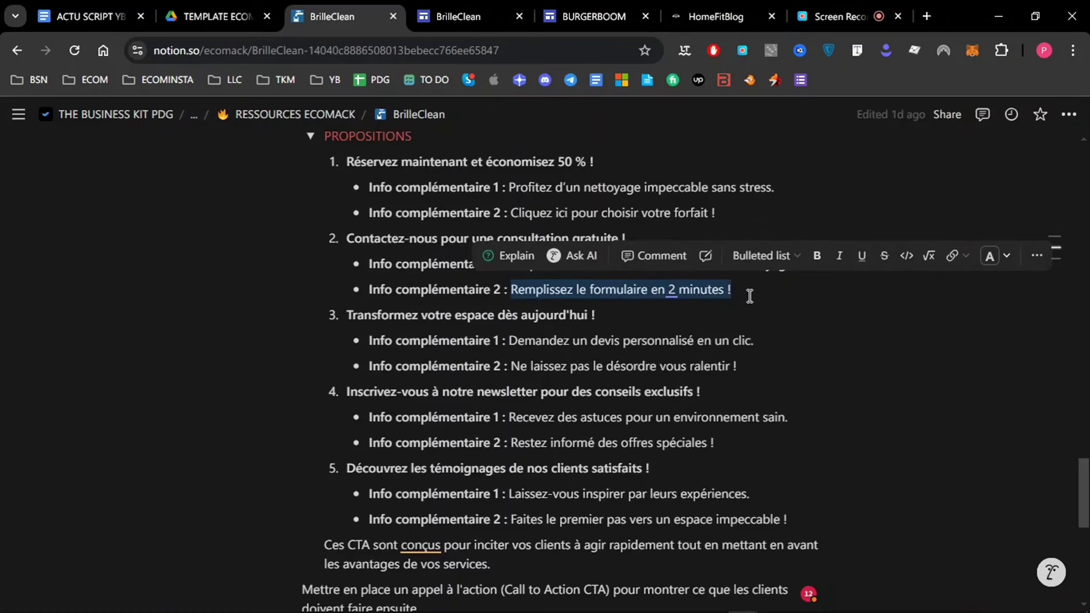
key(ctrl+Tab)
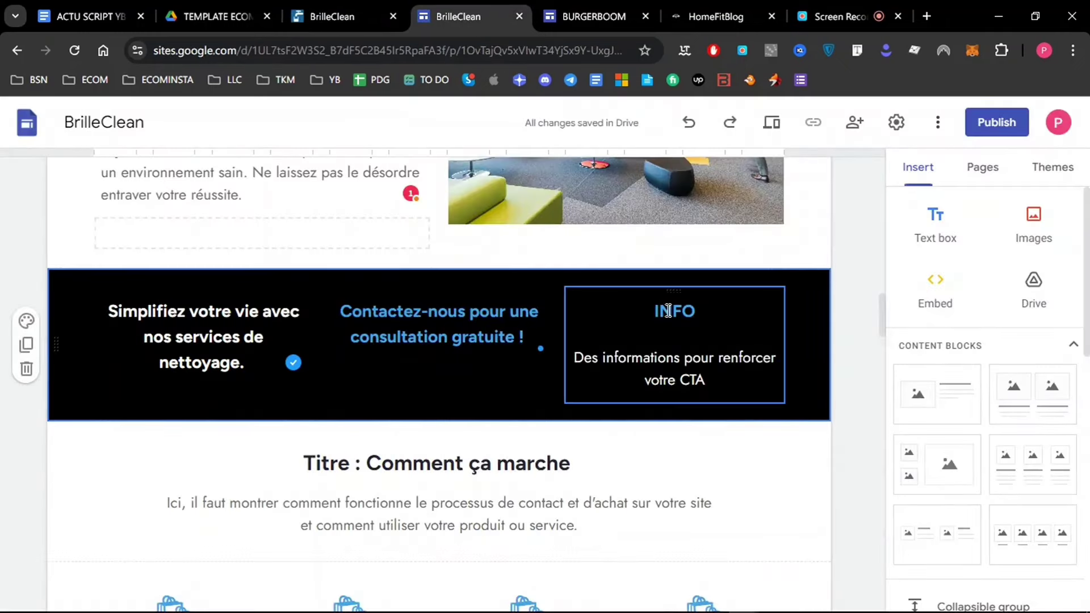
double_click(668, 310)
key(ctrl+v)
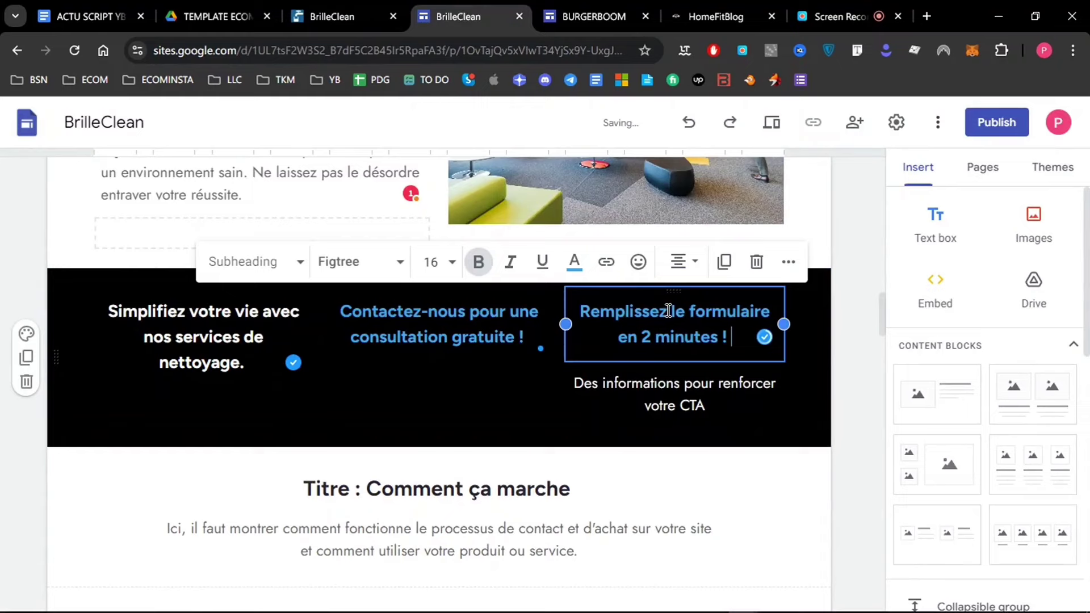
Color the "Remplissez le formulaire en 2 minutes !" heading white and delete the placeholder description below it.
key(ctrl+a)
click(575, 263)
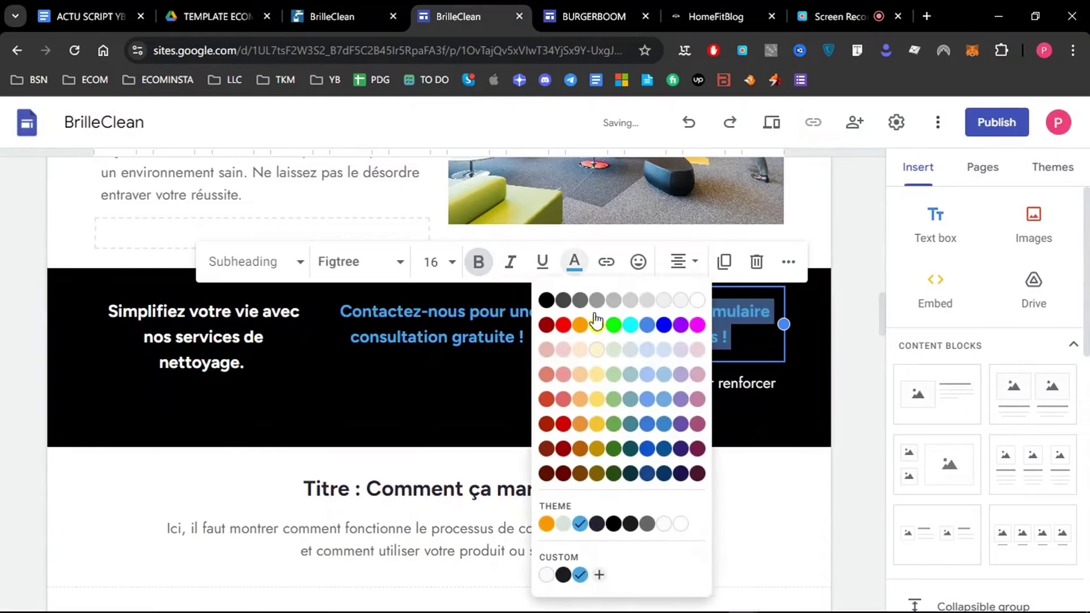
click(697, 300)
click(763, 383)
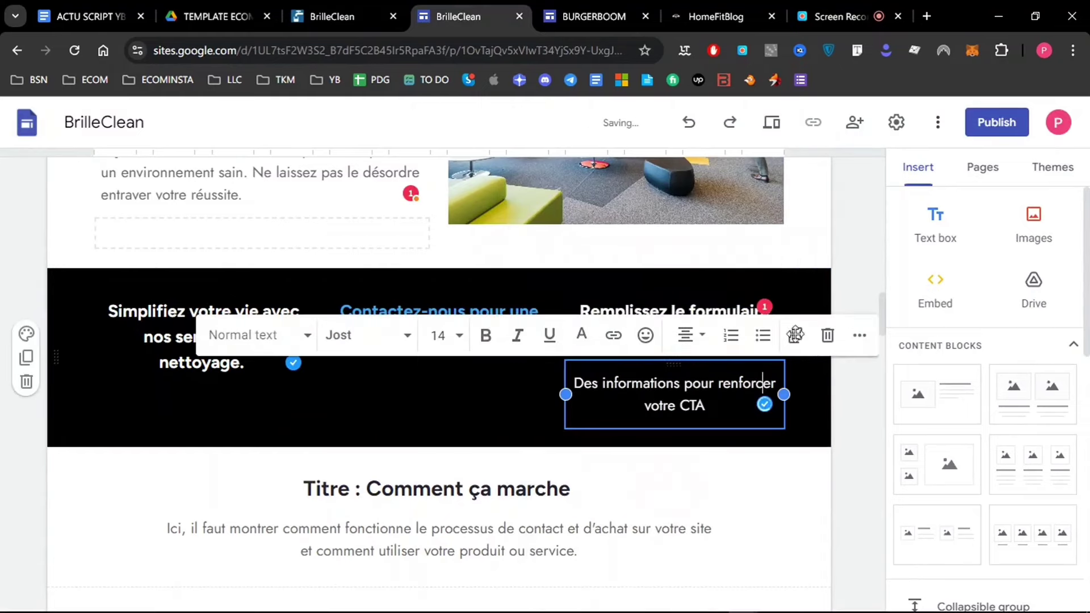
click(827, 341)
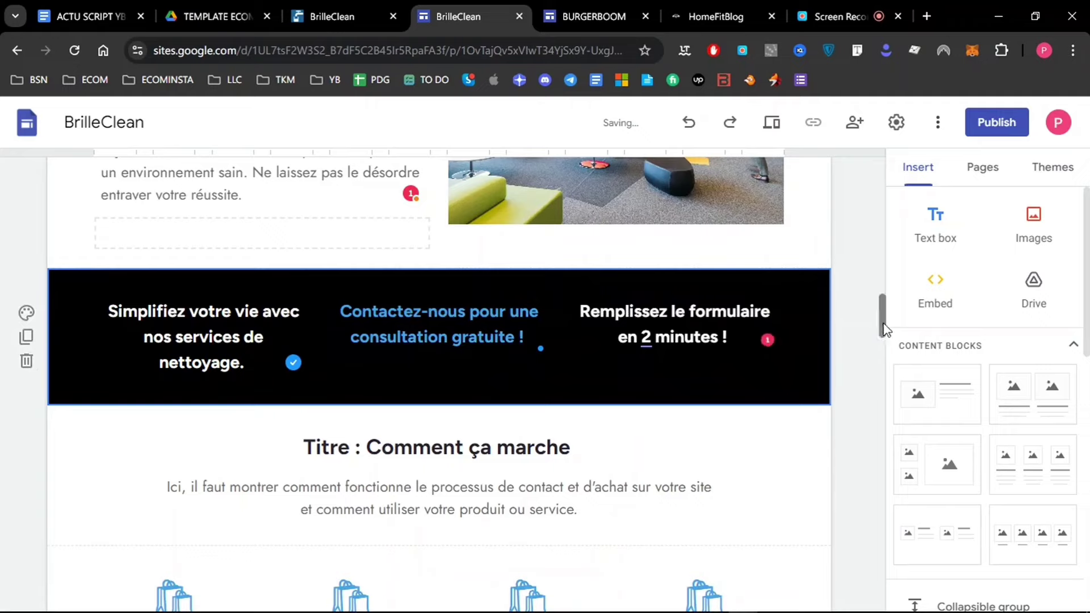
scroll(882, 310, up, 3)
scroll(882, 309, down, 3)
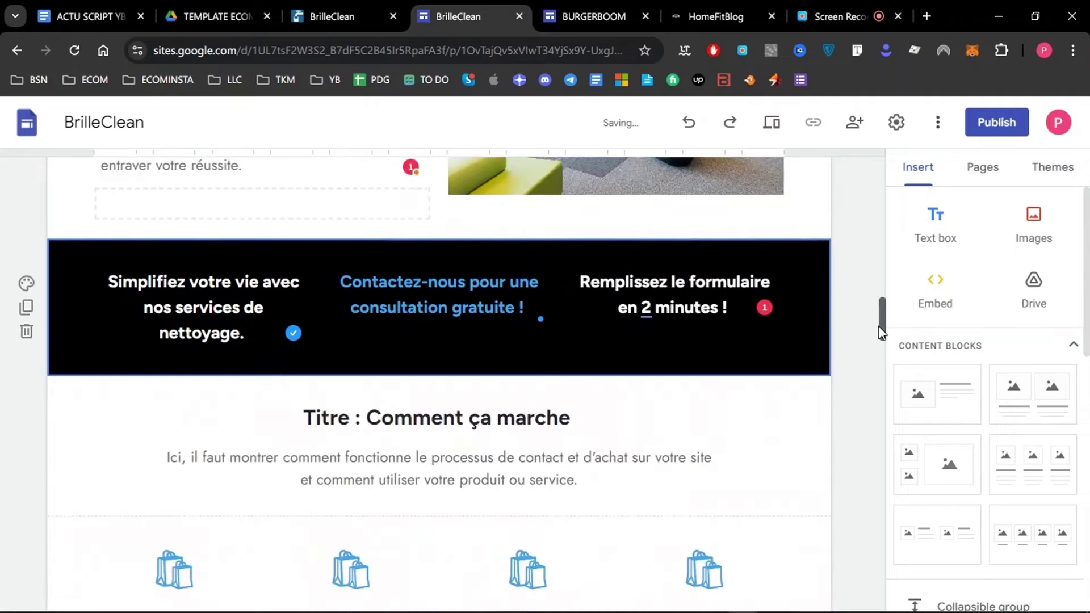
scroll(882, 332, up, 5)
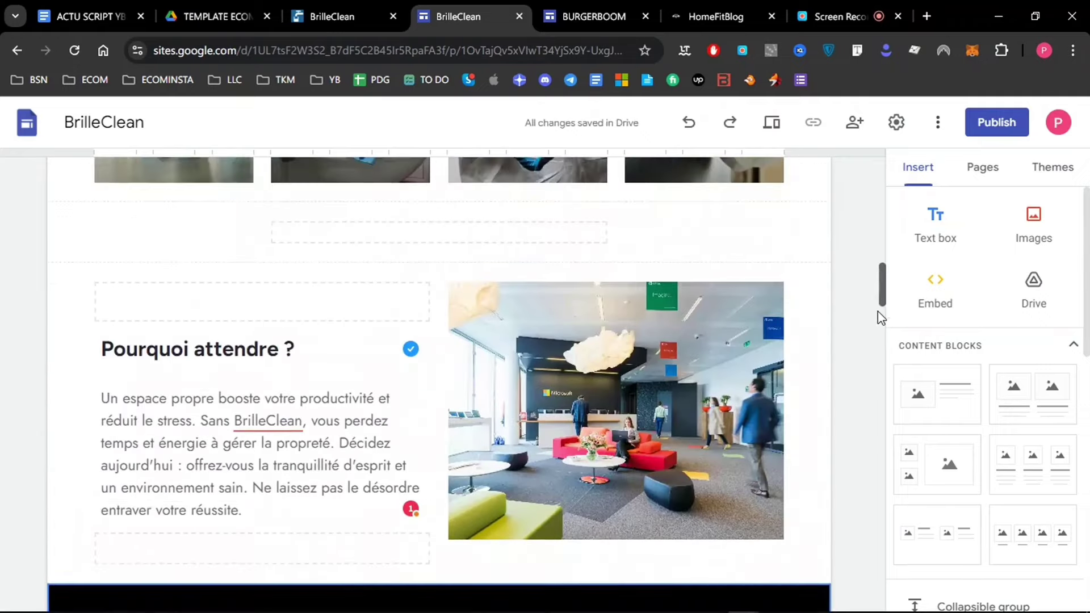
scroll(878, 321, down, 5)
scroll(878, 321, up, 1)
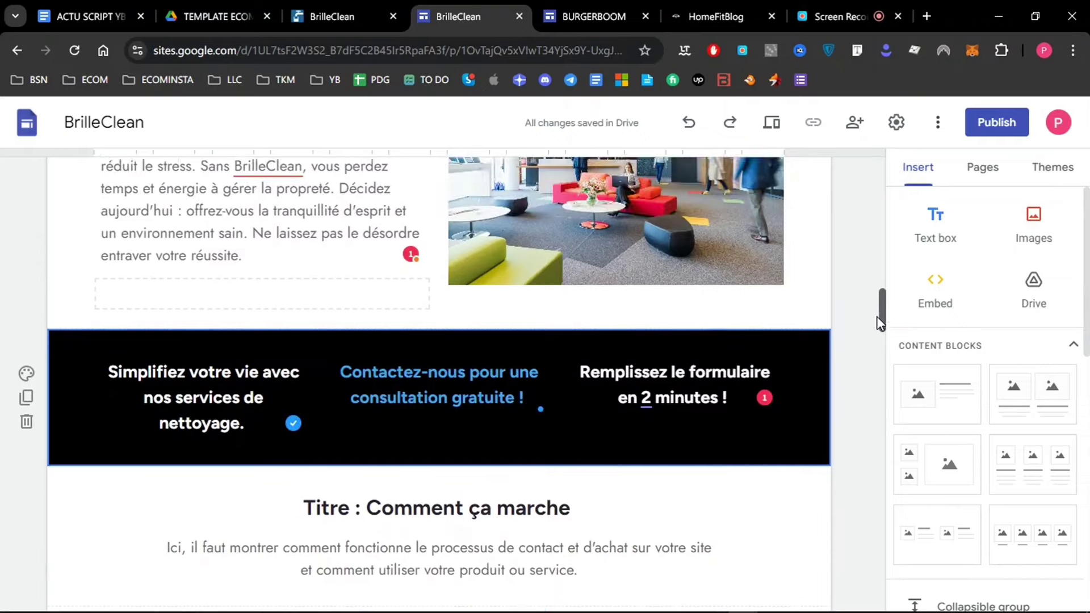
Switch to the BURGERBOOM example site and examine how its home page uses the black bands for menu items, contact details and opening hours.
click(594, 16)
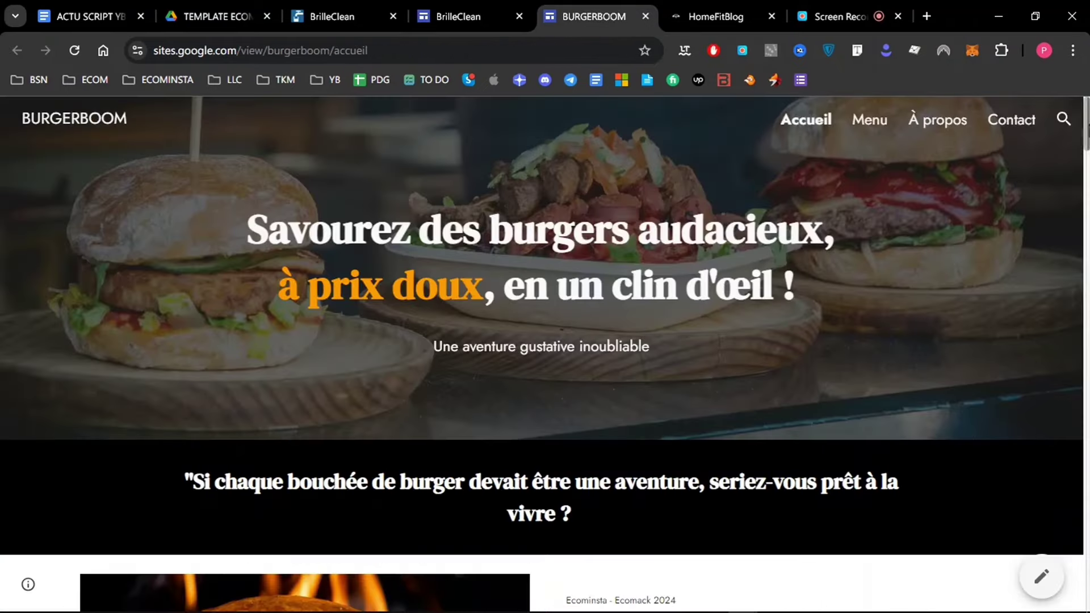
scroll(930, 307, down, 1)
scroll(815, 358, up, 1)
scroll(907, 182, down, 5)
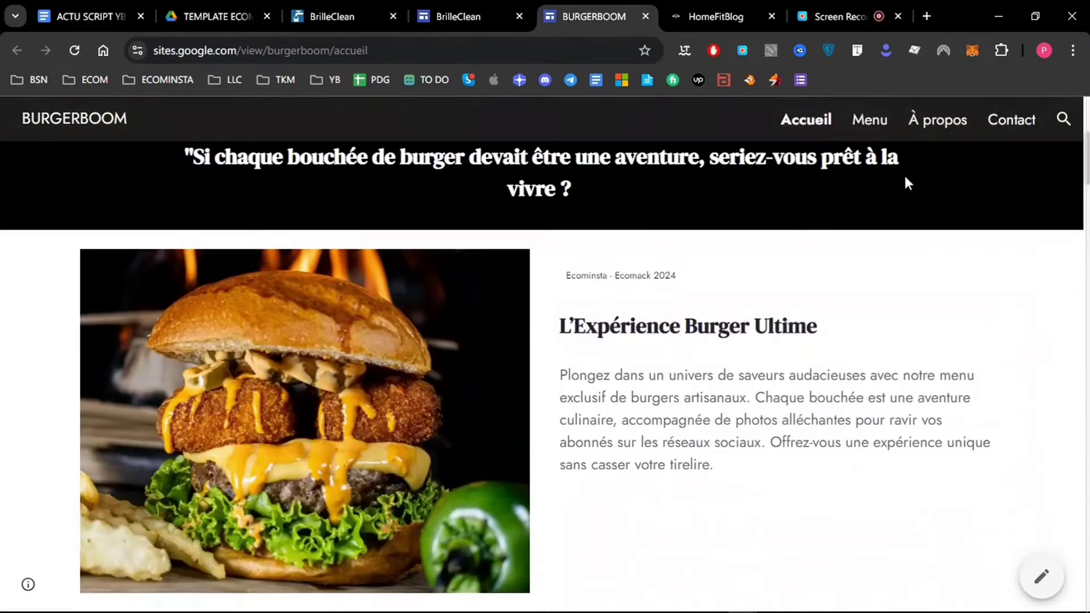
scroll(1073, 175, down, 2)
scroll(825, 228, up, 1)
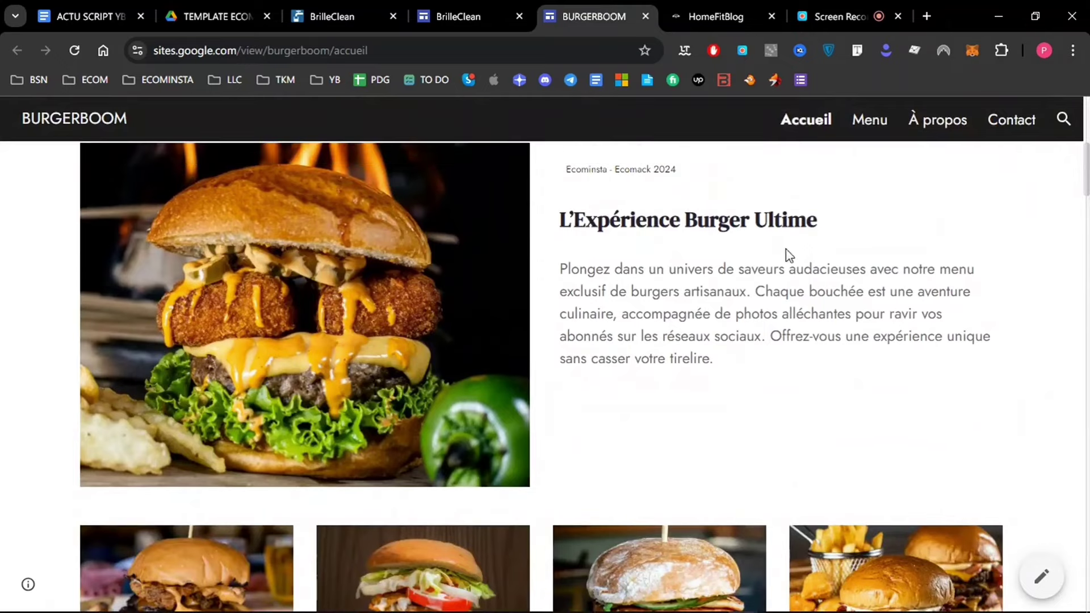
scroll(1053, 190, down, 3)
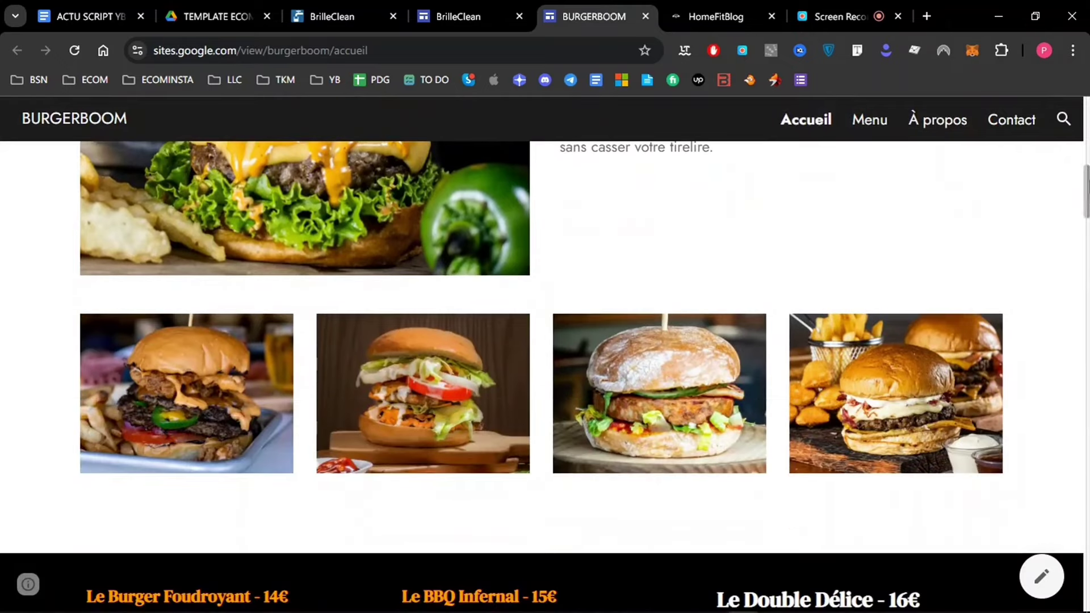
scroll(864, 327, down, 4)
scroll(681, 420, down, 1)
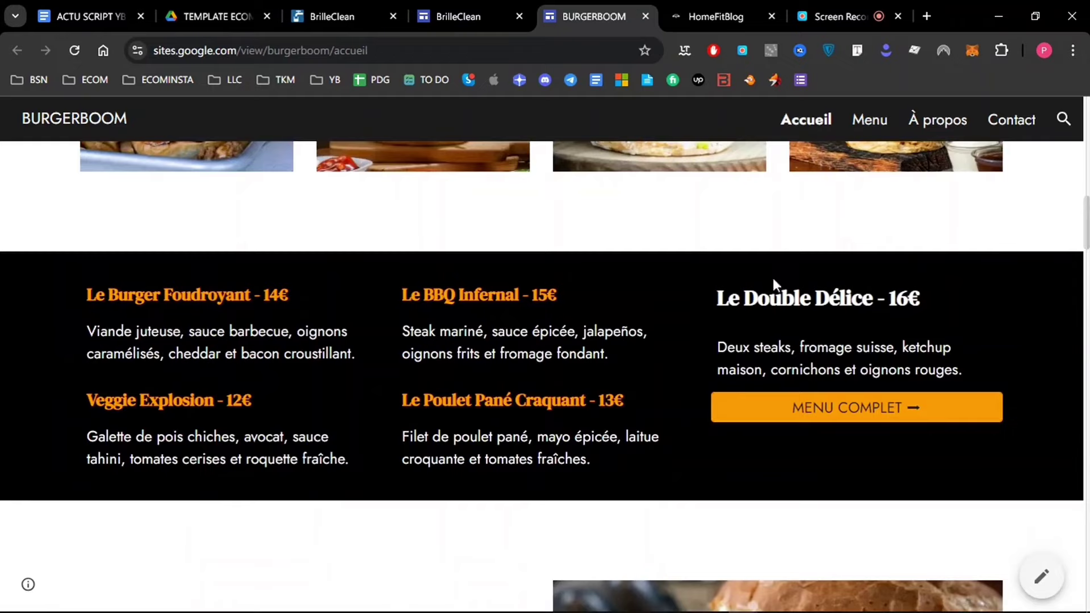
scroll(545, 374, up, 9)
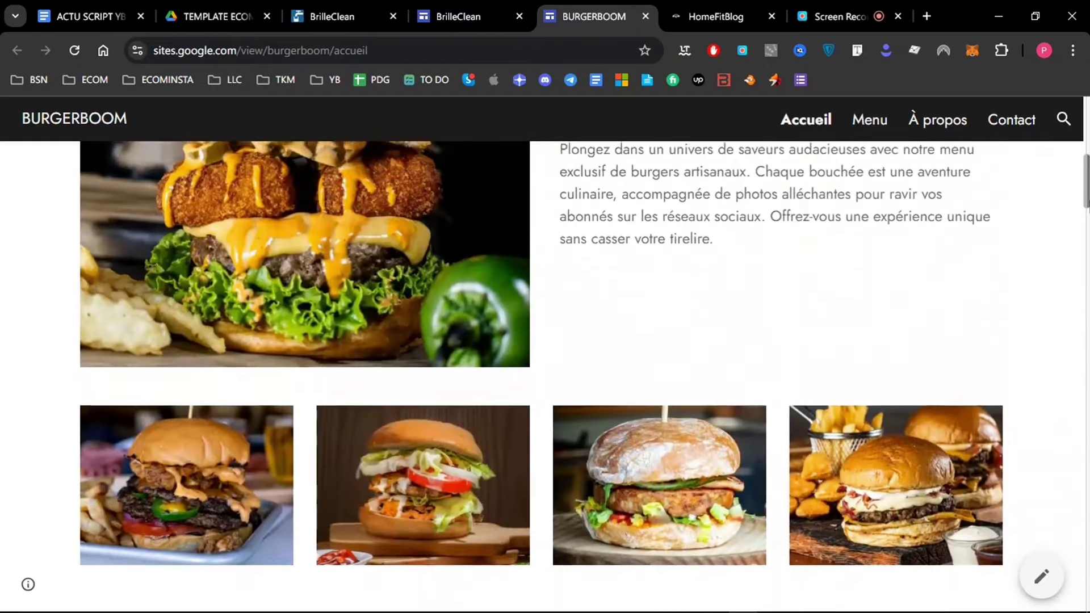
scroll(912, 237, down, 9)
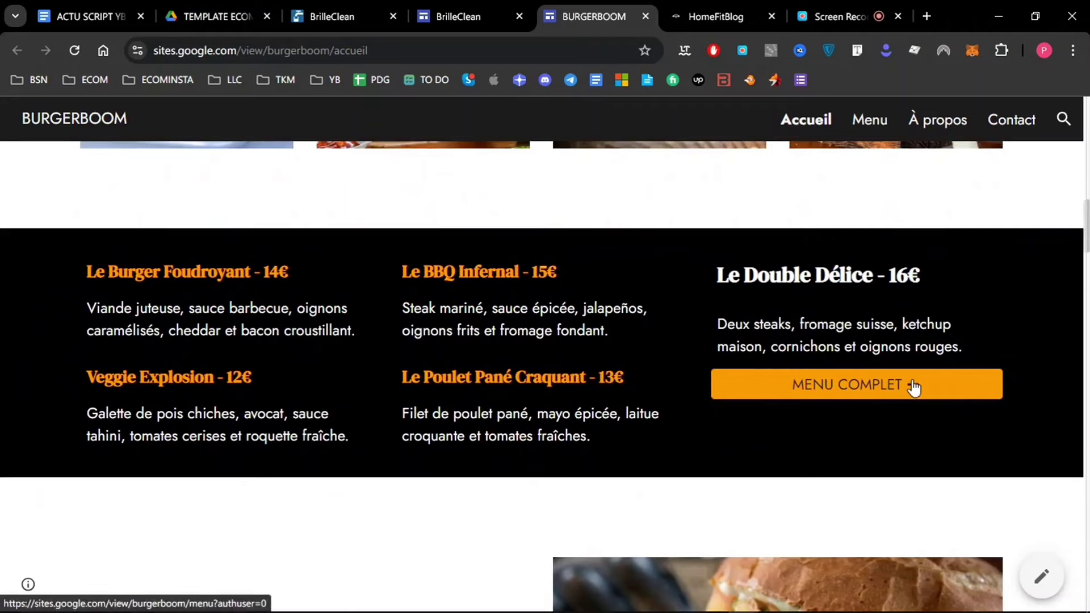
scroll(912, 384, down, 6)
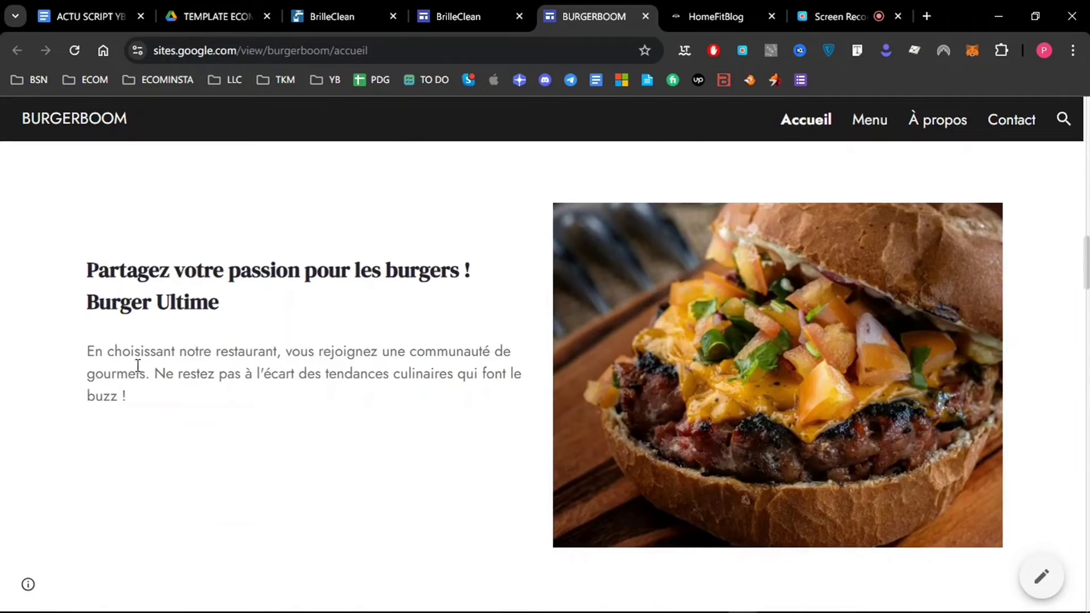
scroll(1069, 284, down, 5)
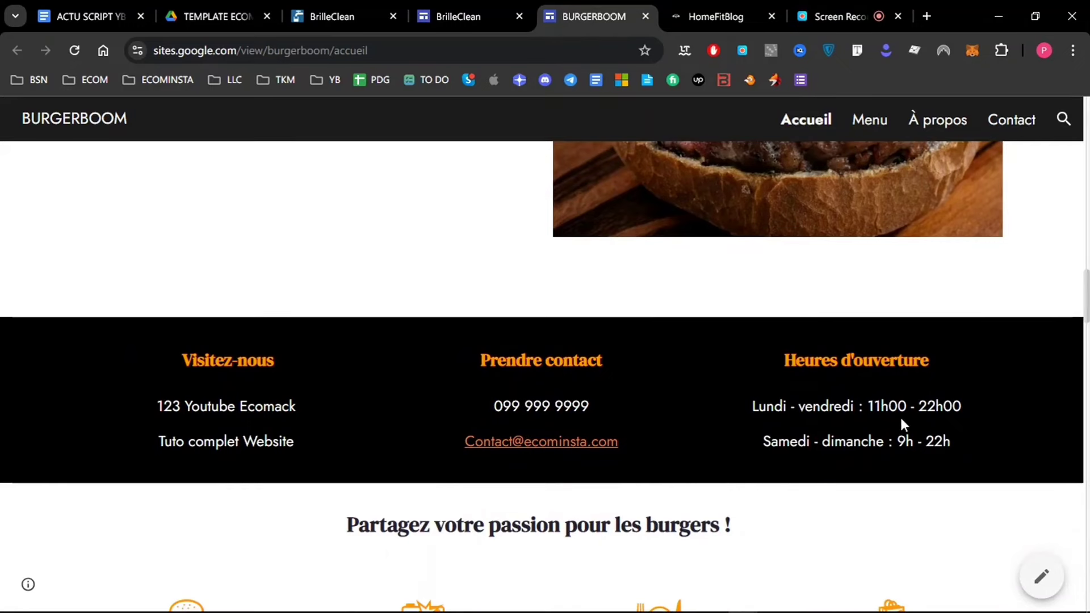
Switch to the HomeFitBlog example site and examine how its home page uses call-to-action bands, benefit columns, opening hours and pricing.
click(666, 8)
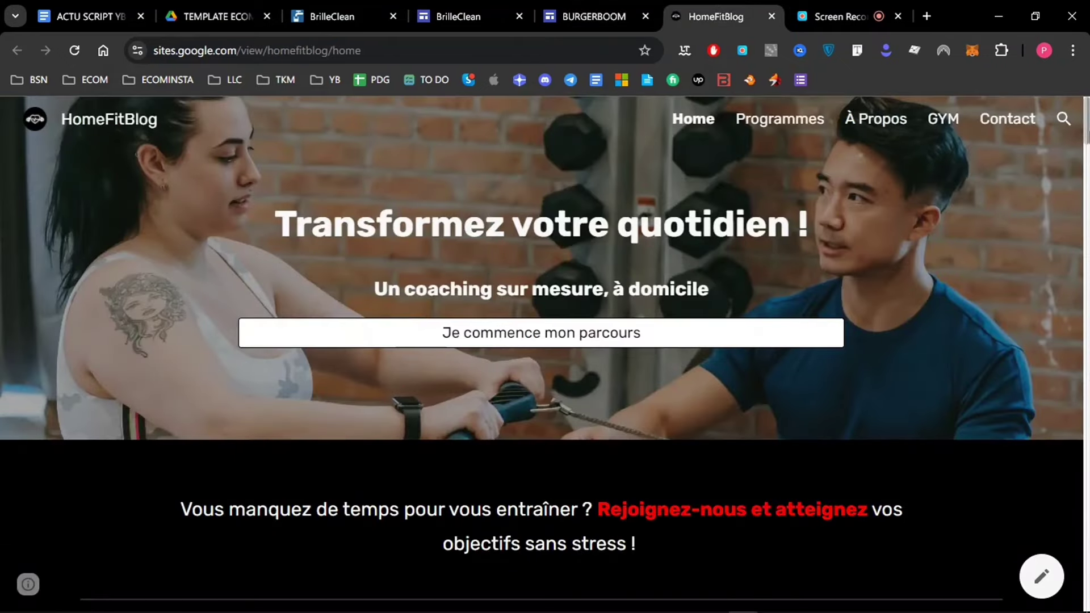
scroll(545, 306, down, 1)
scroll(1032, 154, down, 3)
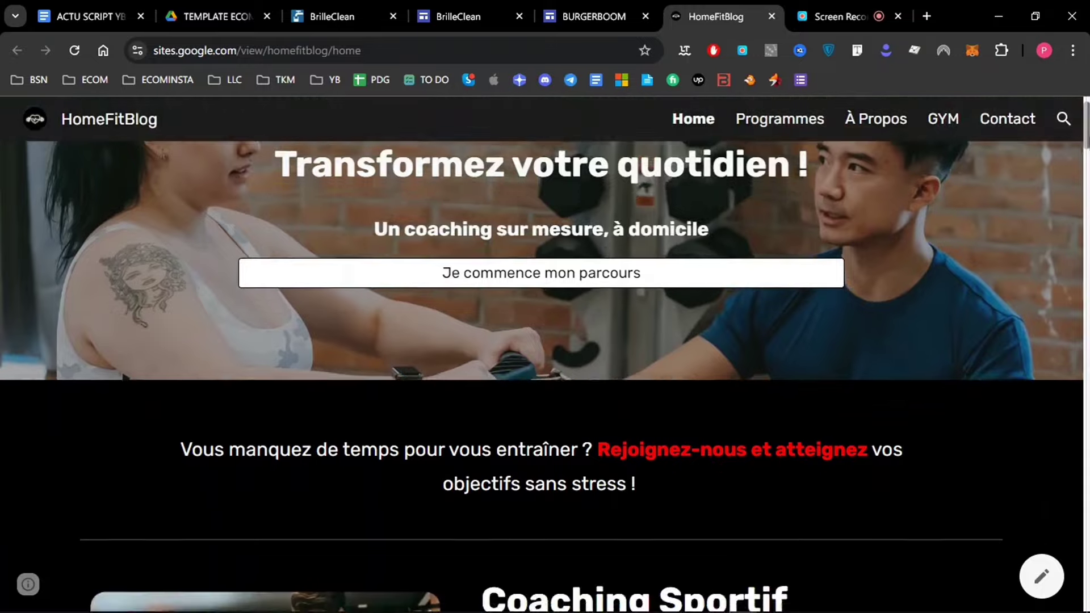
scroll(653, 290, down, 6)
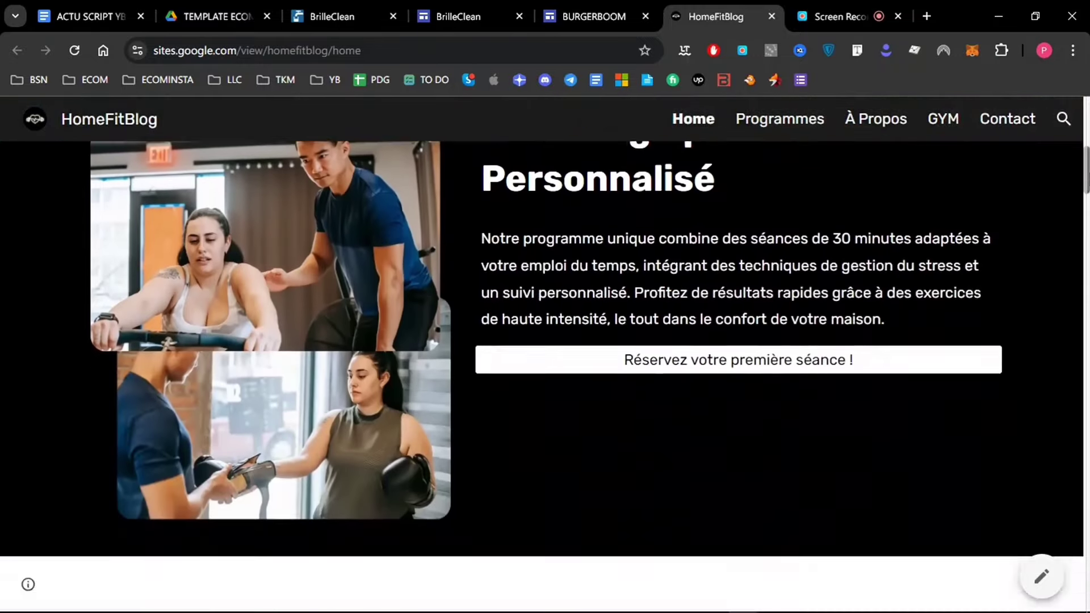
scroll(653, 289, up, 2)
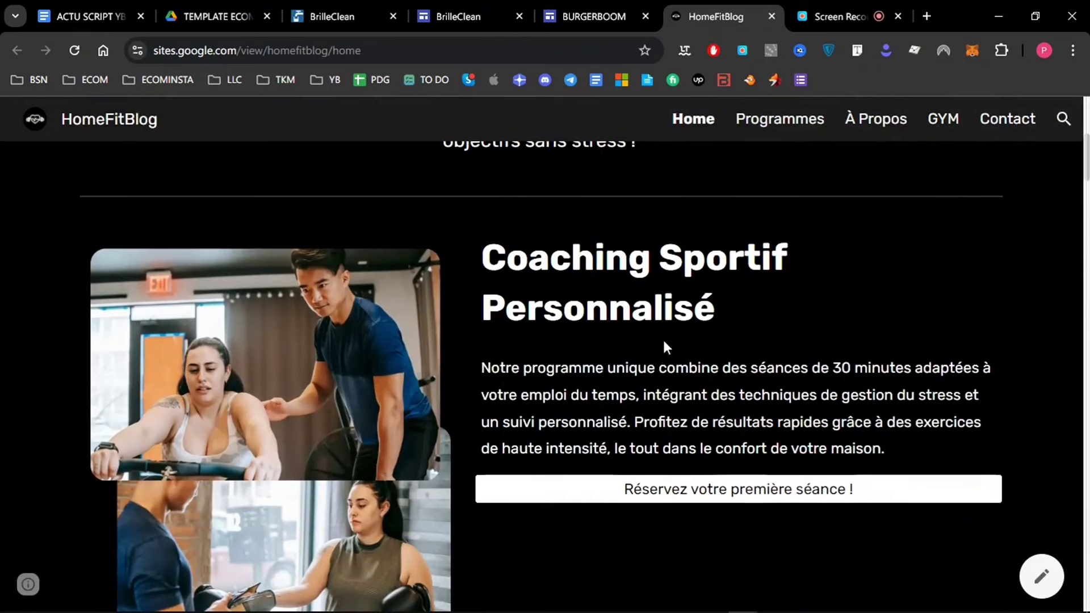
scroll(685, 397, down, 2)
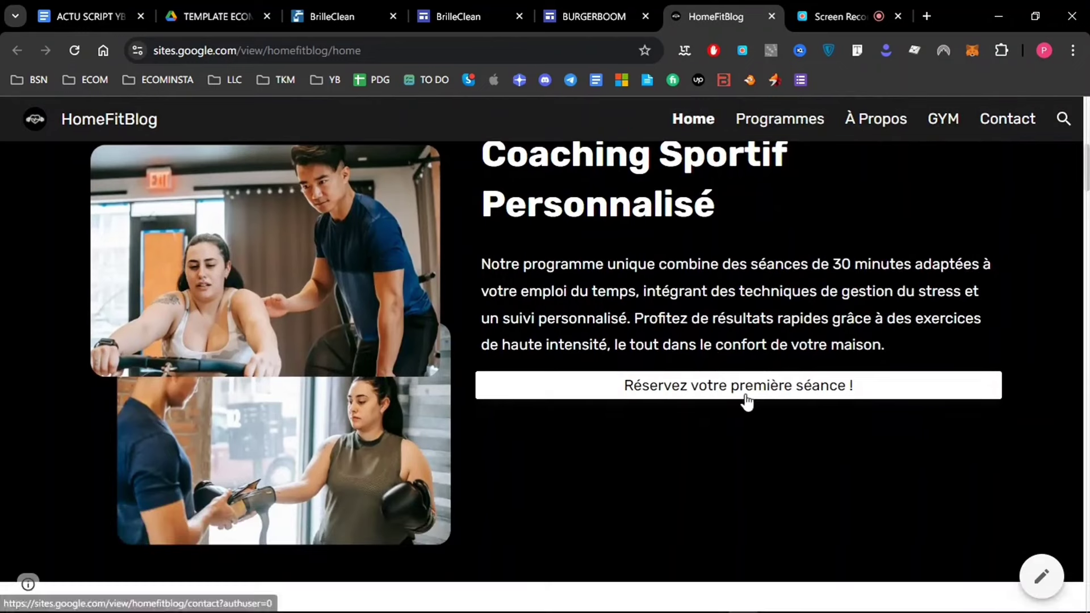
scroll(628, 179, down, 9)
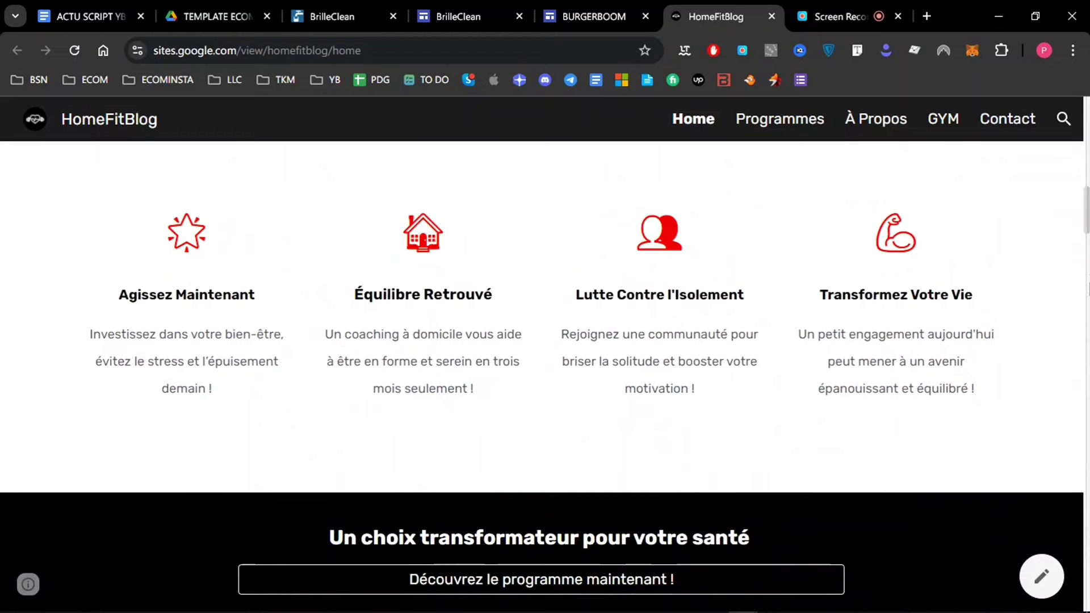
click(454, 12)
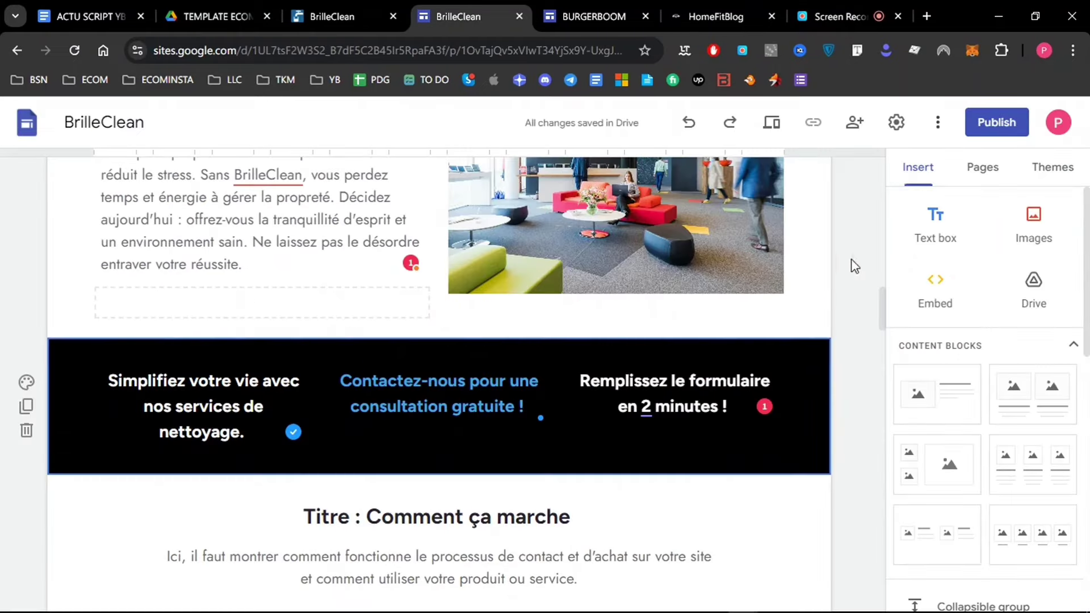
drag(882, 315, 881, 284)
click(750, 2)
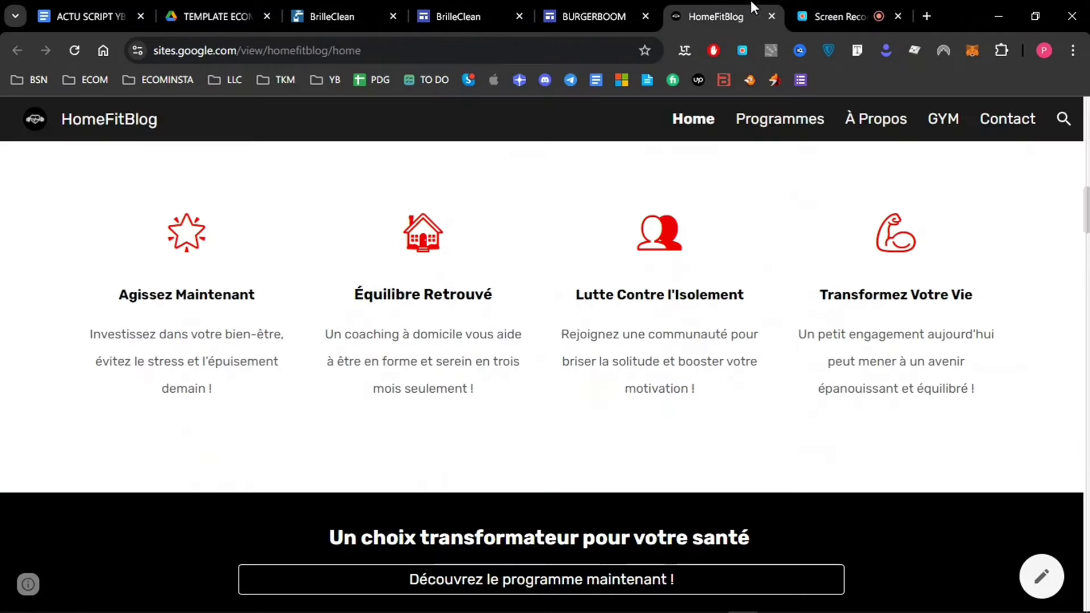
scroll(603, 251, down, 4)
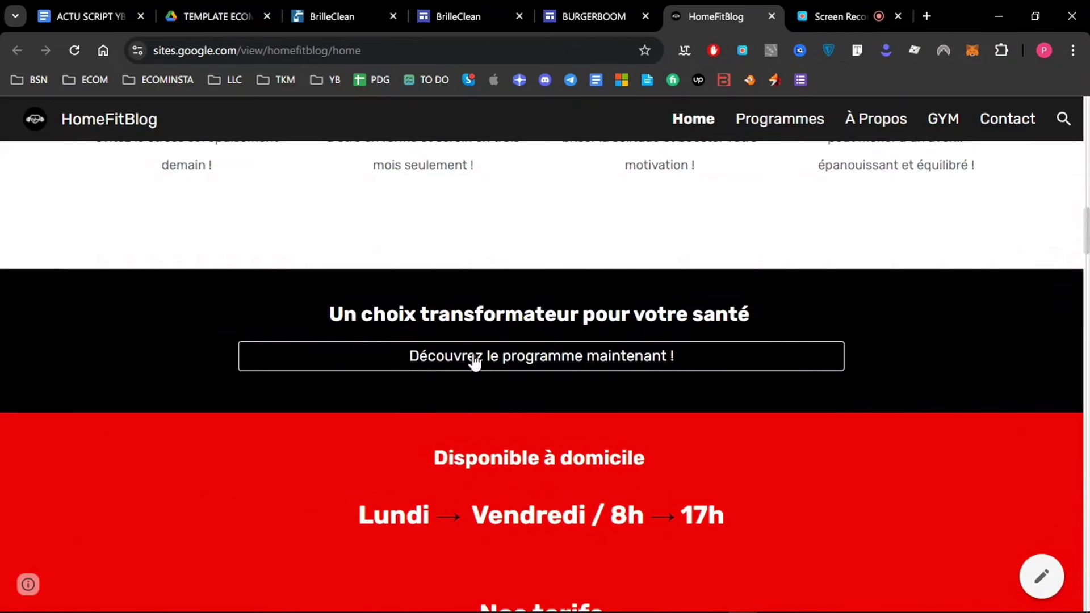
scroll(500, 362, down, 3)
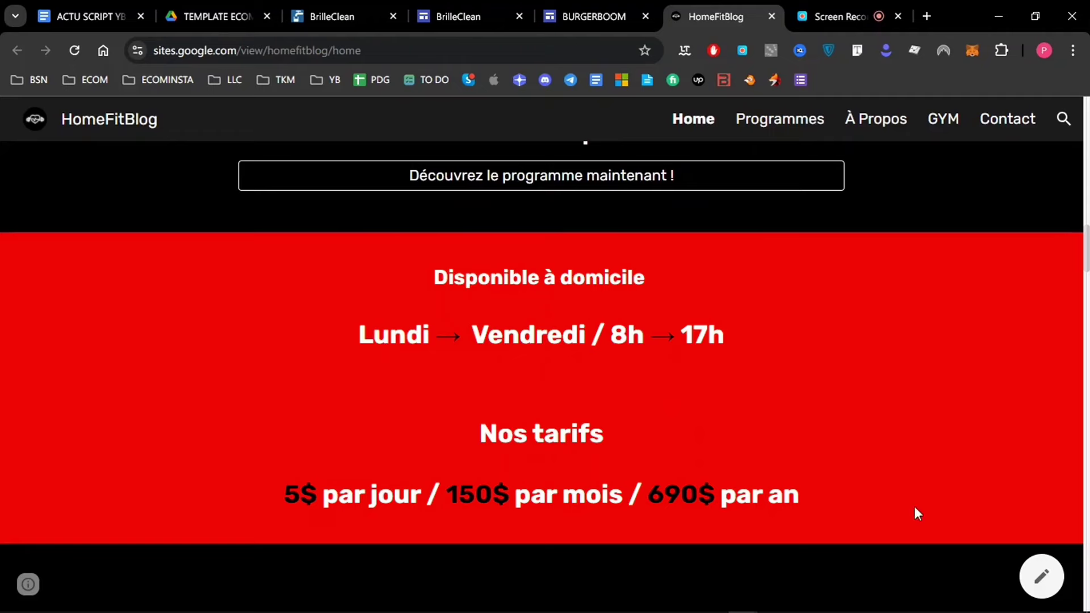
Return to the BrilleClean editor's "Comment ça marche" section, then collapse the second APPEL À L'ACTION and expand PARTIE 4 - COMMENT in Notion.
click(485, 2)
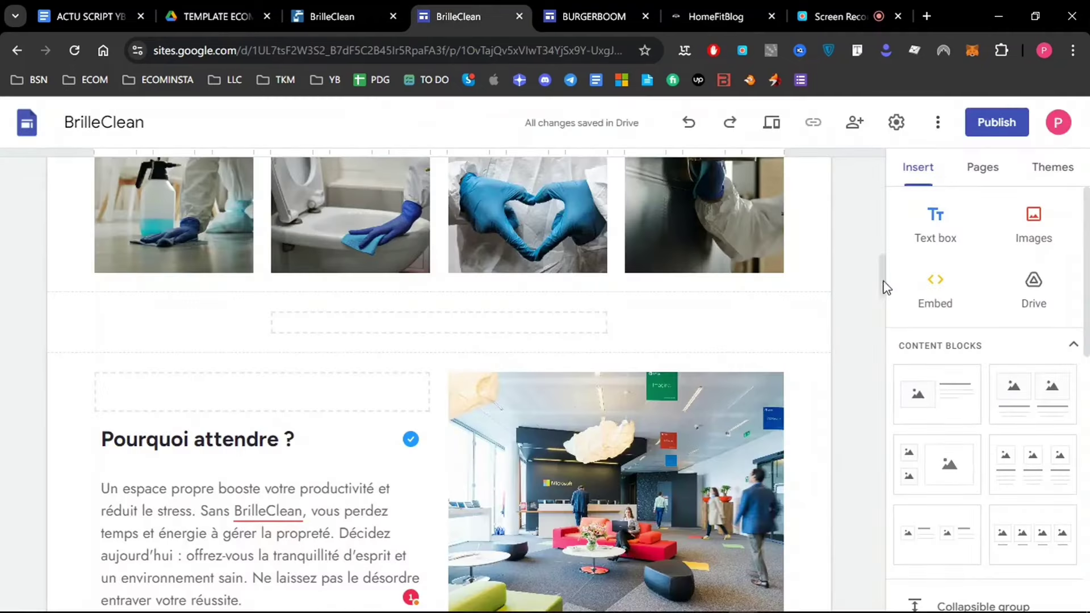
scroll(883, 285, down, 10)
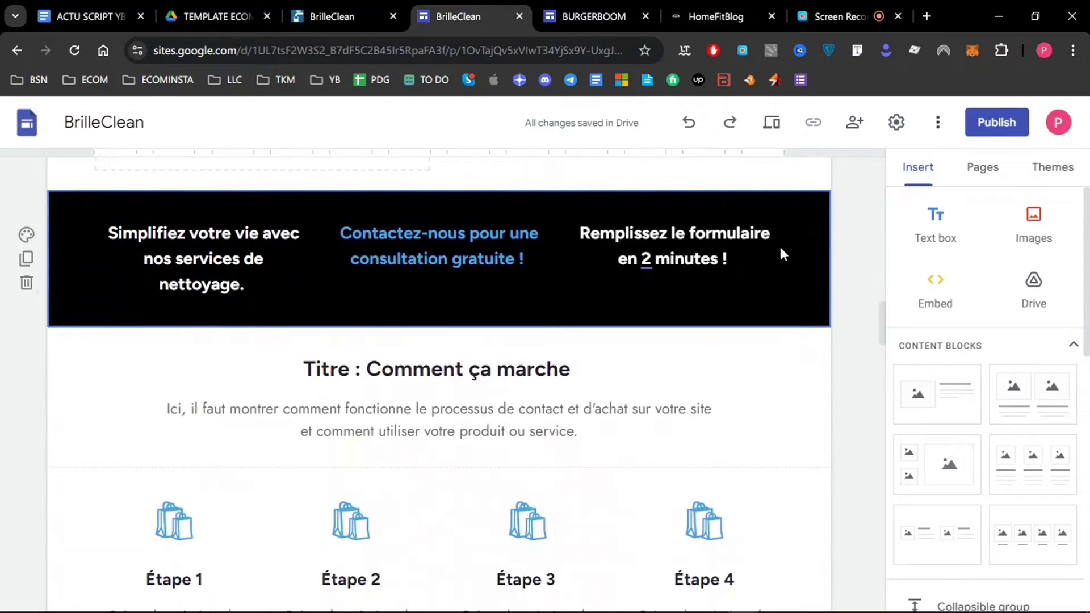
click(596, 275)
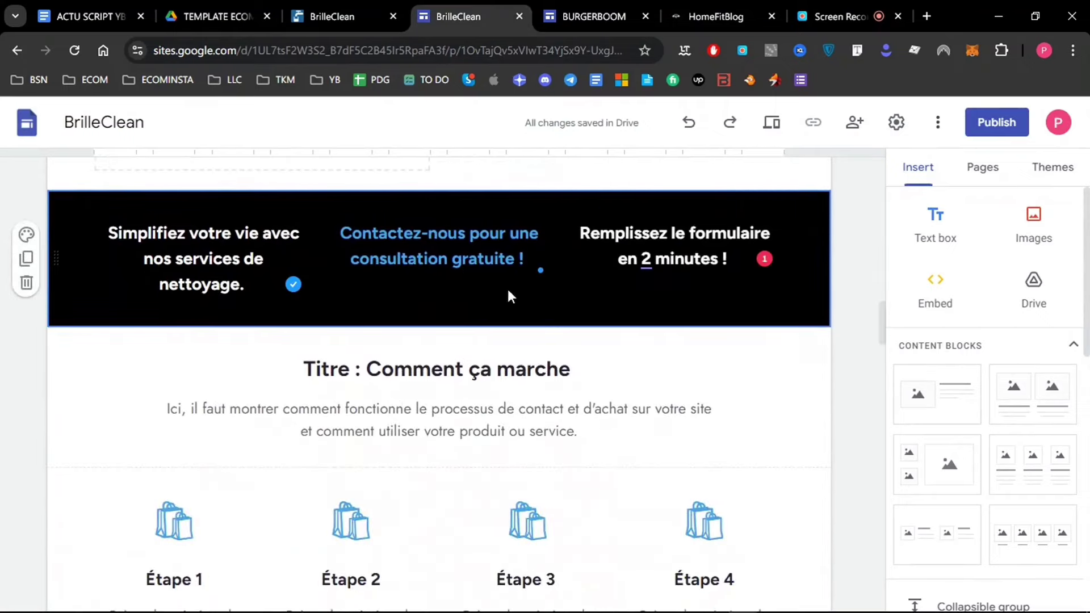
scroll(884, 317, down, 3)
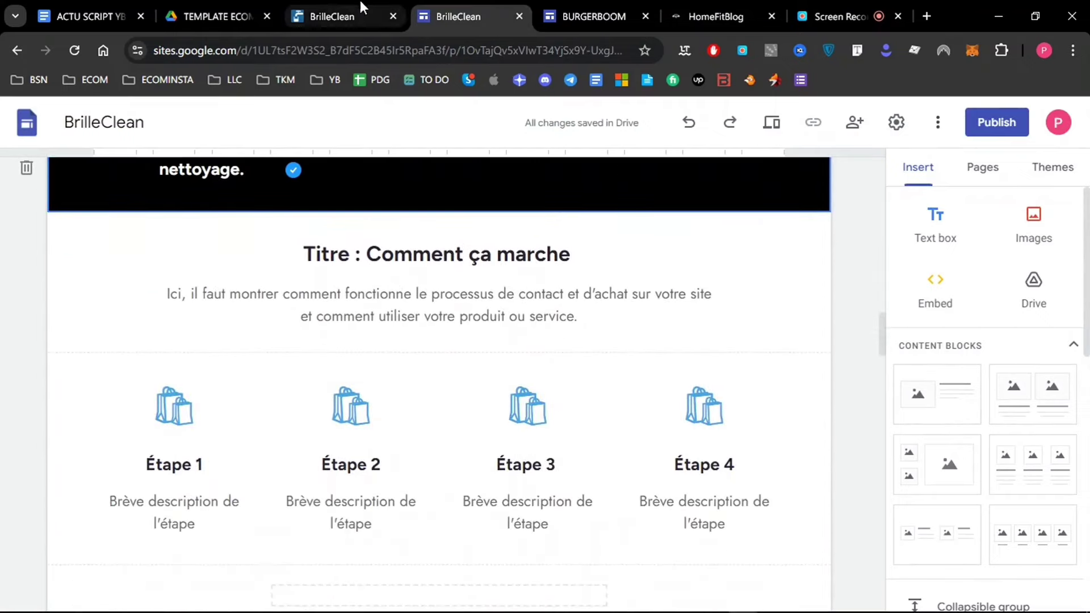
click(354, 5)
scroll(545, 352, up, 3)
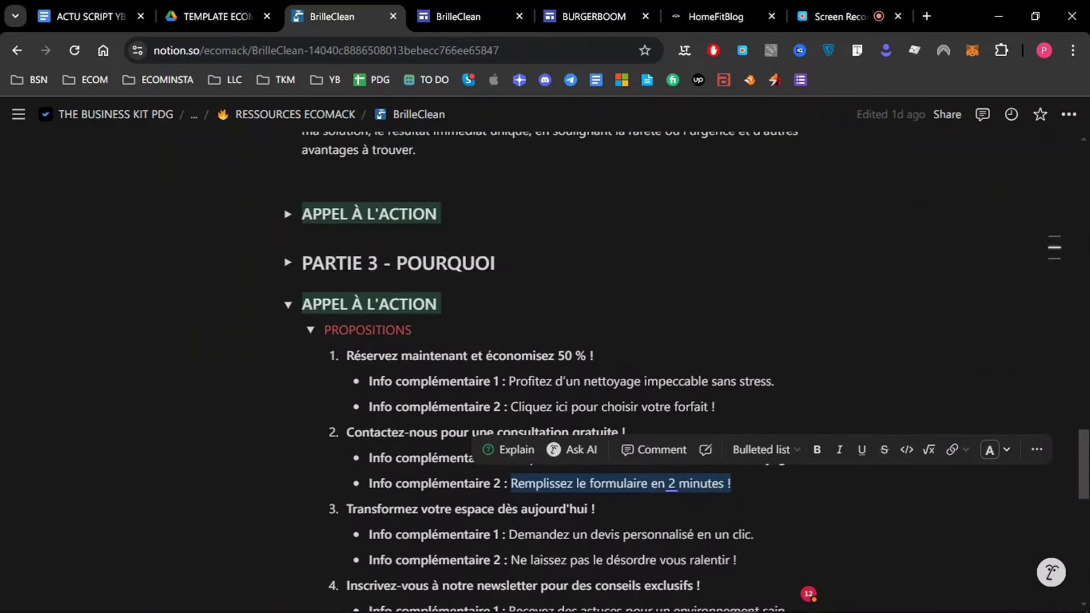
click(288, 307)
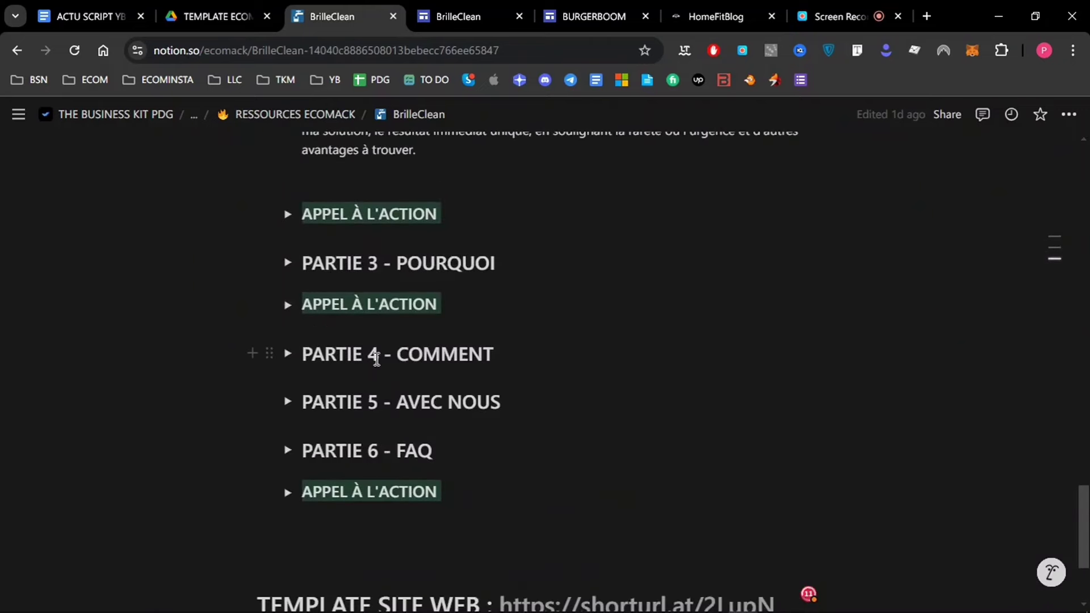
click(288, 354)
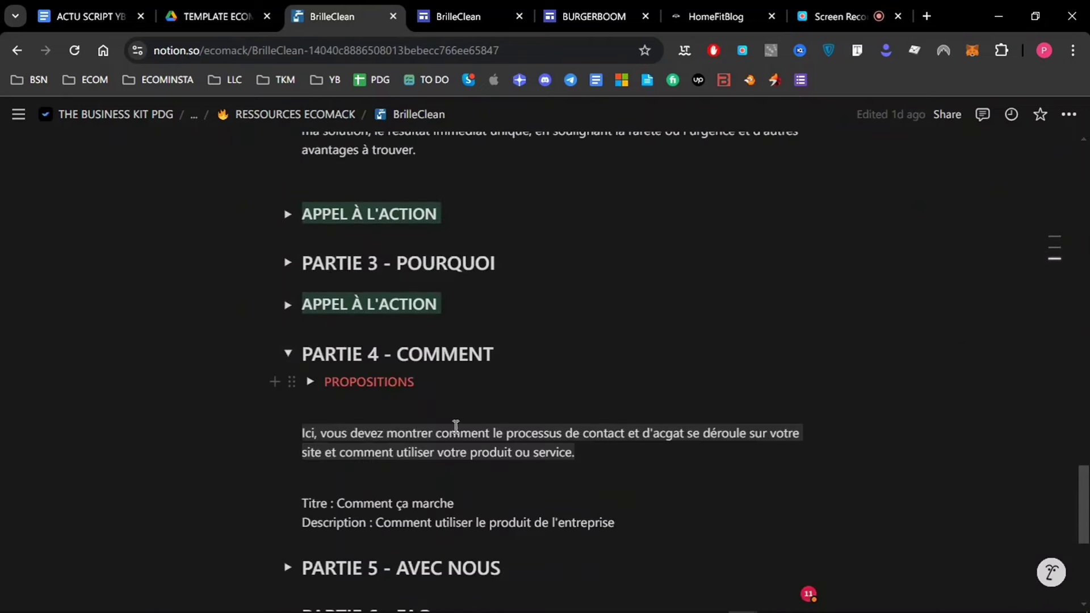
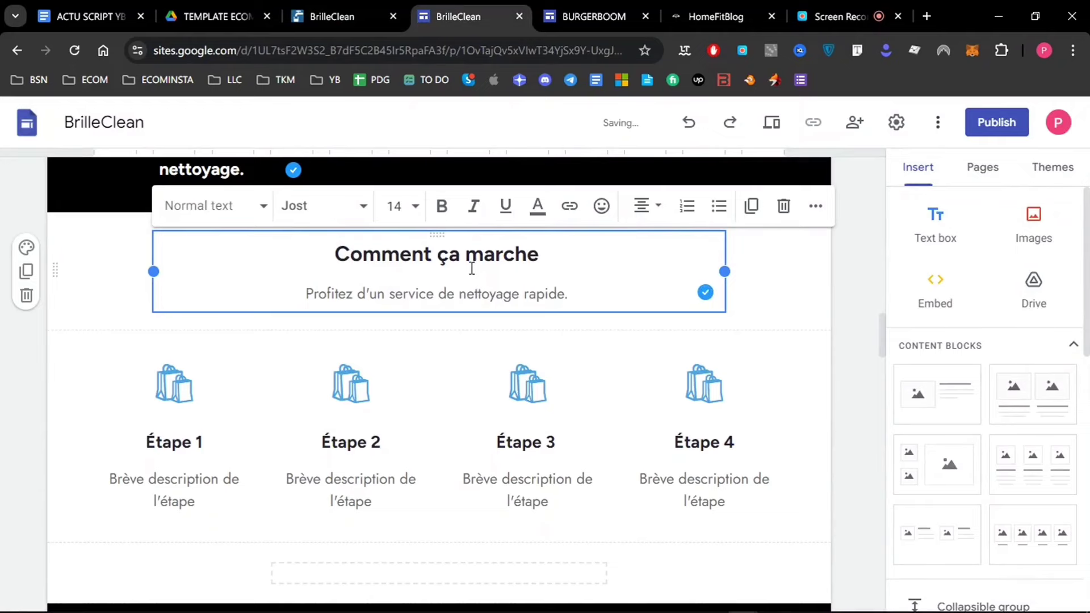
Undo the latest text edits to restore the "Profitez d'un service de nettoyage rapide." heading, and delete the placeholder description below it.
key(ctrl+z)
key(ctrl+z)
key(ctrl+z)
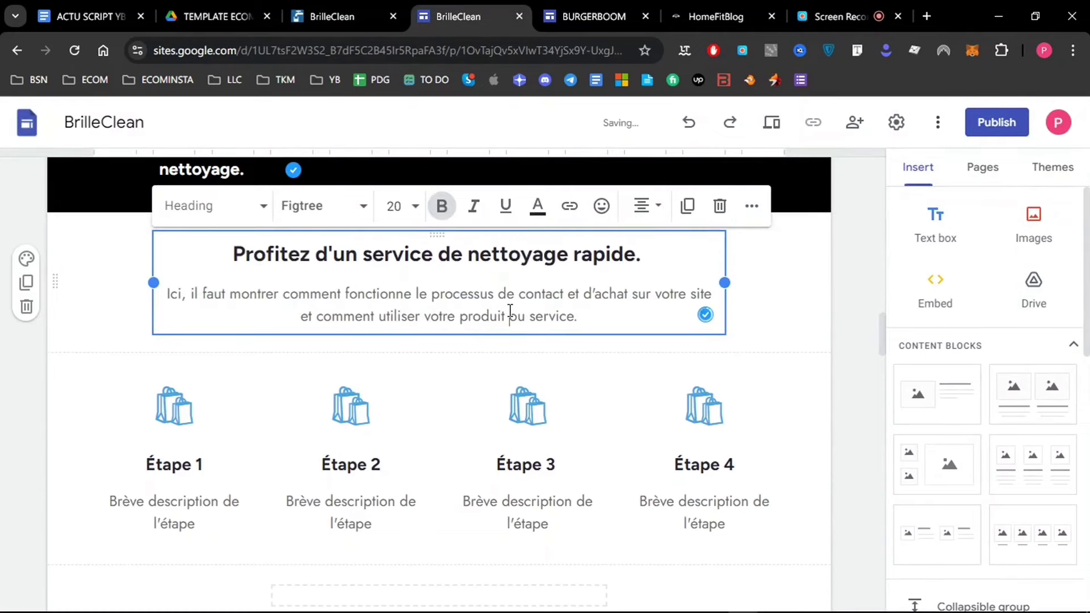
triple_click(510, 312)
key(BackSpace)
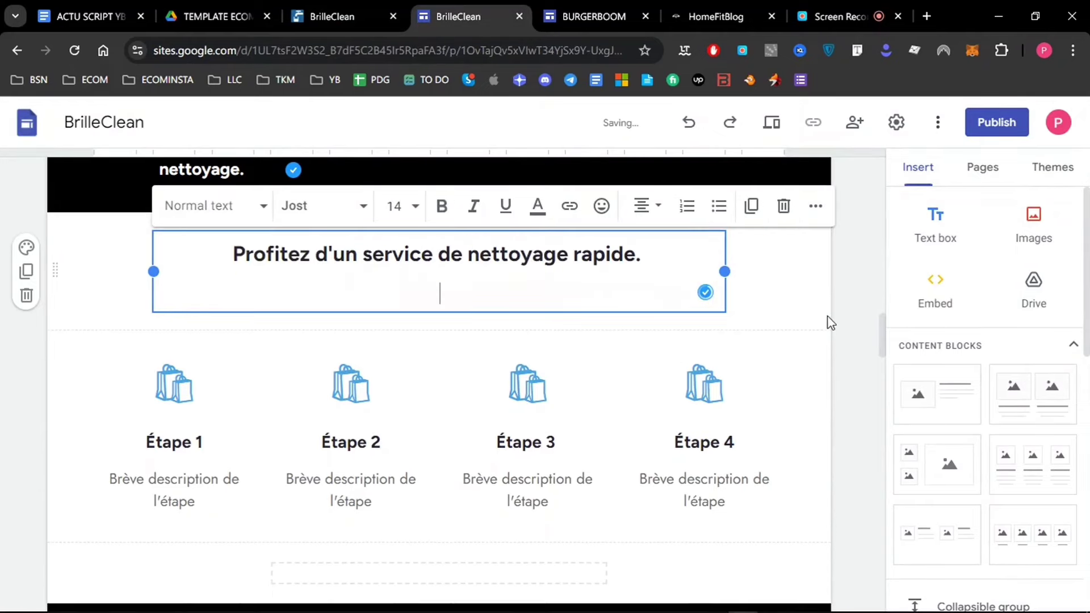
key(BackSpace)
click(843, 291)
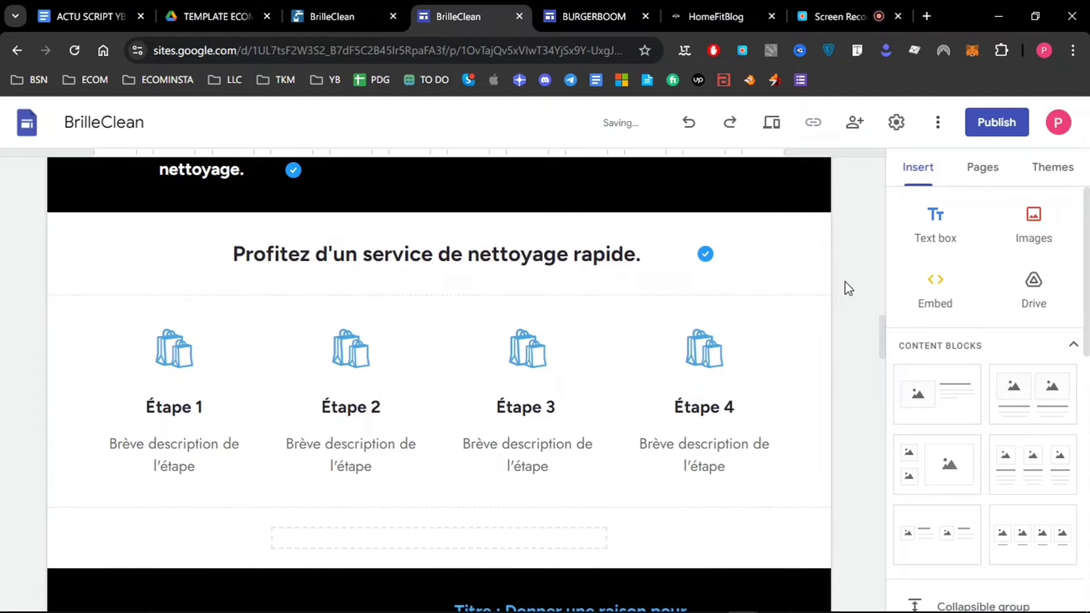
Replace the "Étape 1" heading with "Accédez à BrilleClean" copied from Notion's Proposition 3, without the leftover number and period.
scroll(852, 343, down, 1)
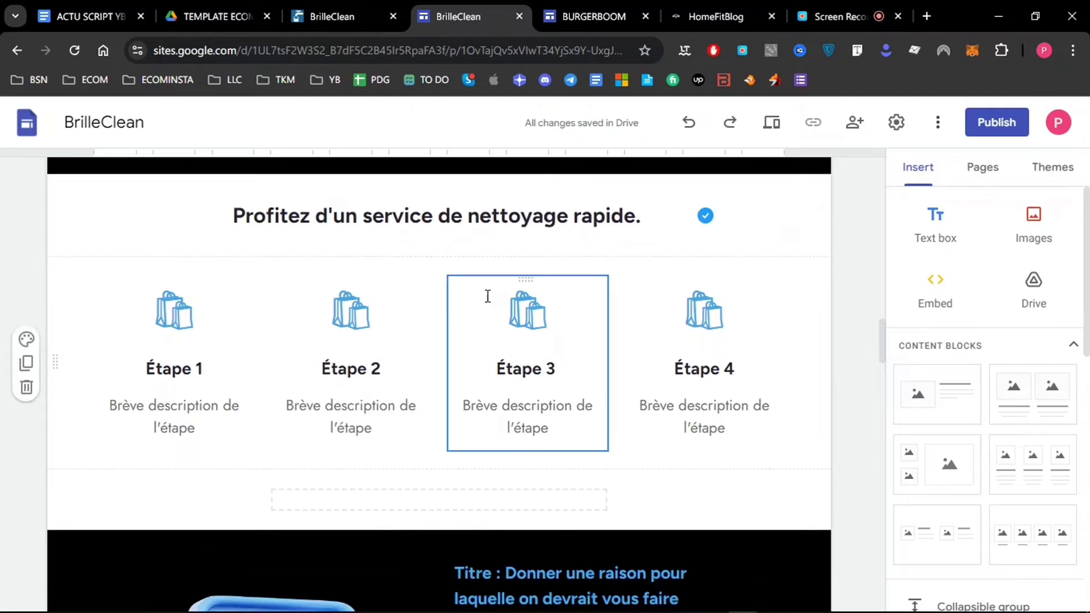
click(341, 14)
scroll(984, 505, down, 4)
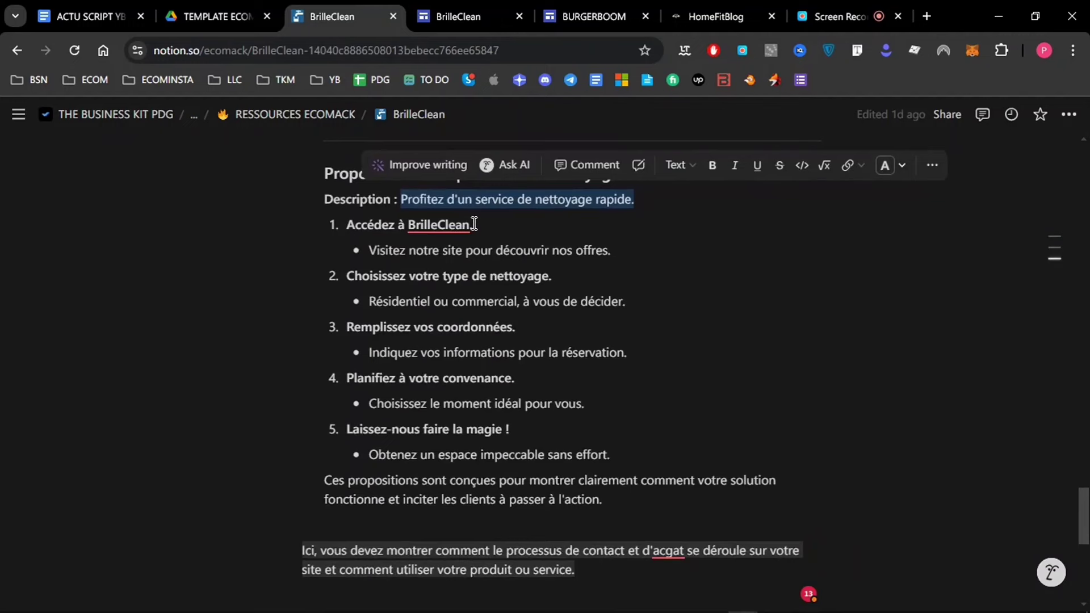
drag(474, 224, 344, 223)
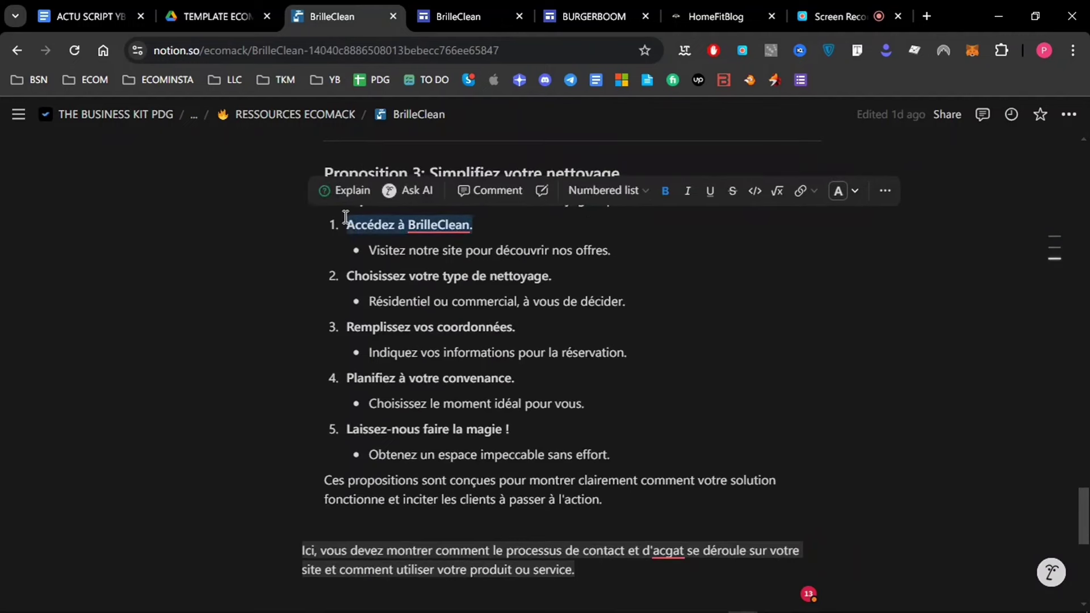
click(454, 14)
click(181, 375)
double_click(181, 374)
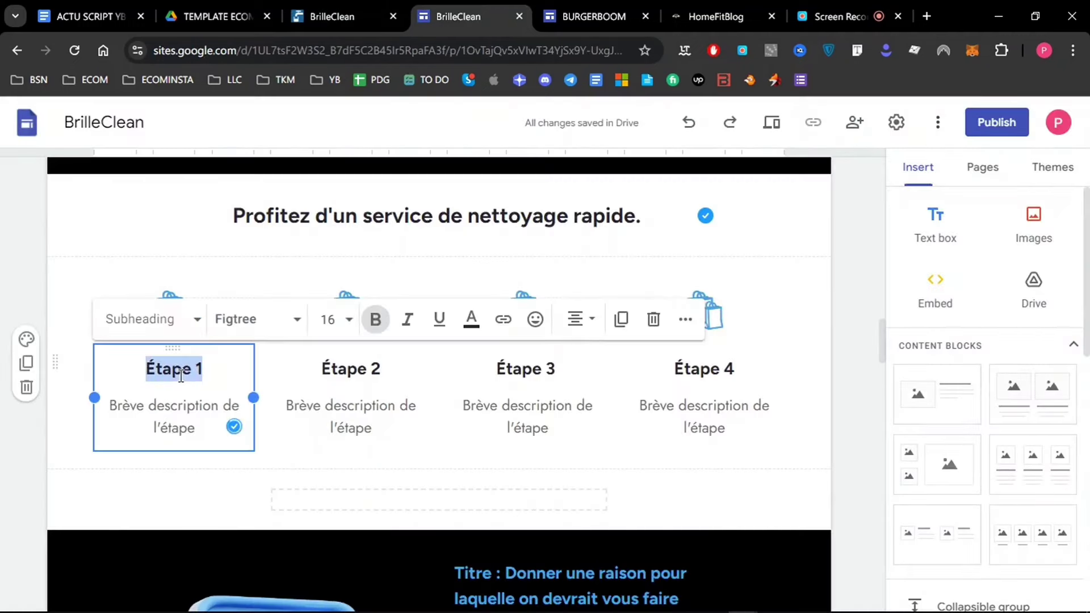
text(Accédez à BrilleClean.)
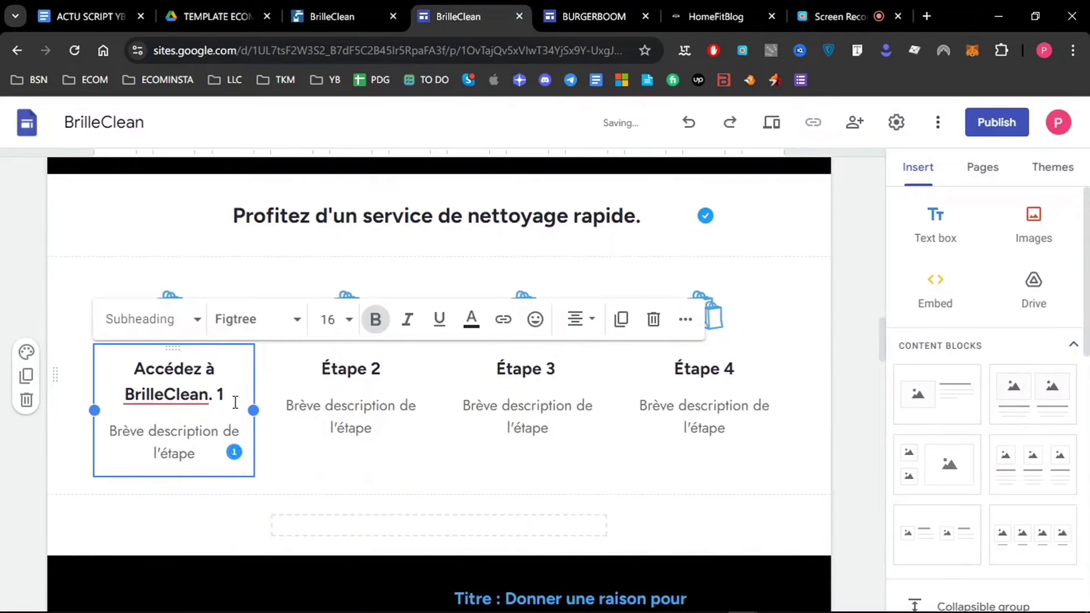
key(Delete)
key(BackSpace)
key(BackSpace)
Replace the first step's placeholder description with "Visitez notre site pour découvrir nos offres." copied from Notion.
click(359, 6)
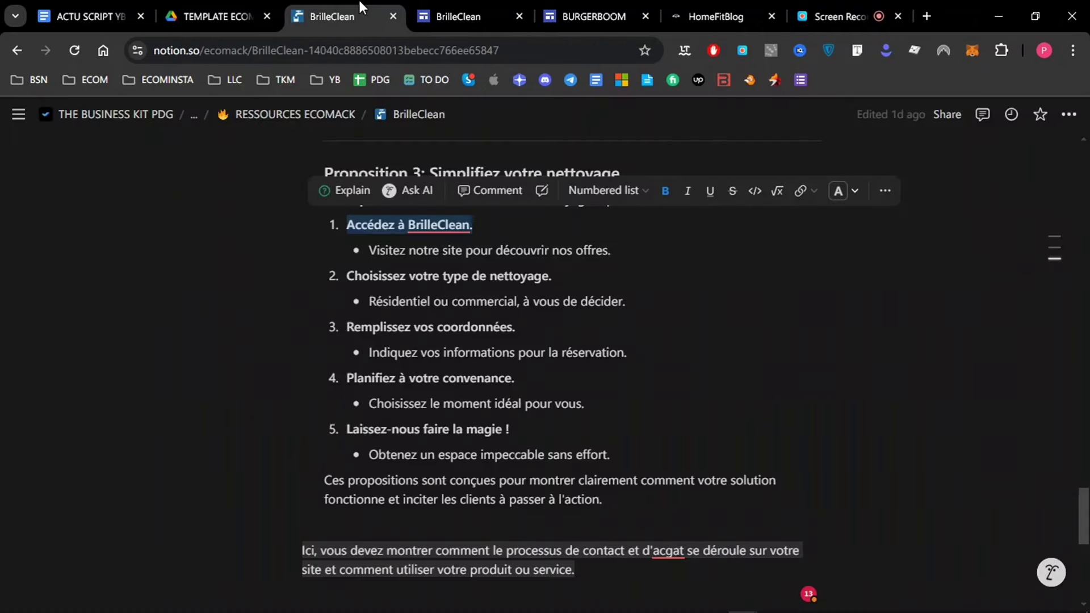
triple_click(470, 253)
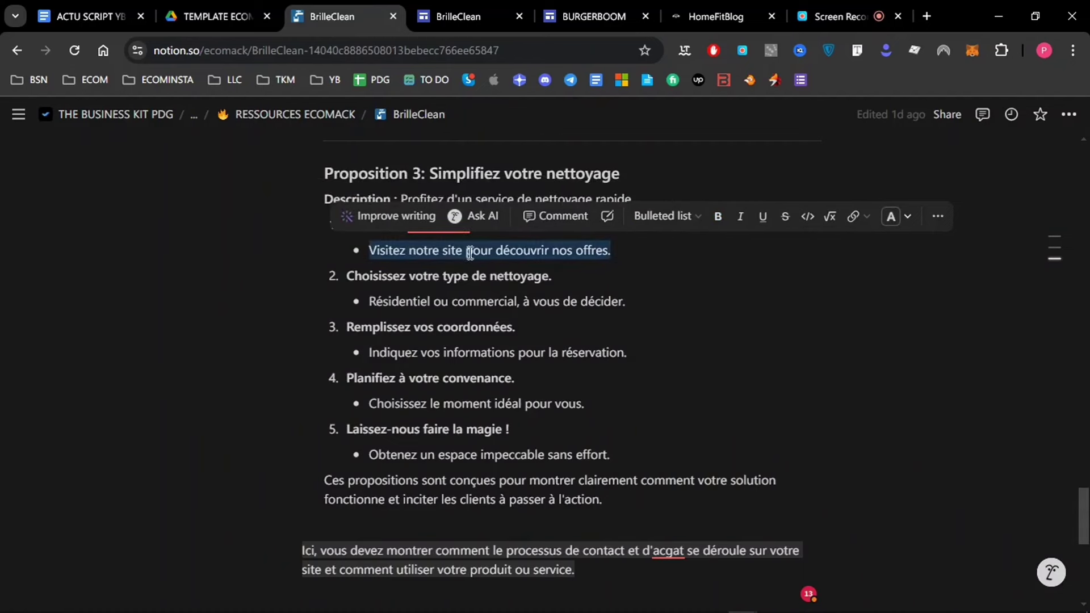
click(459, 16)
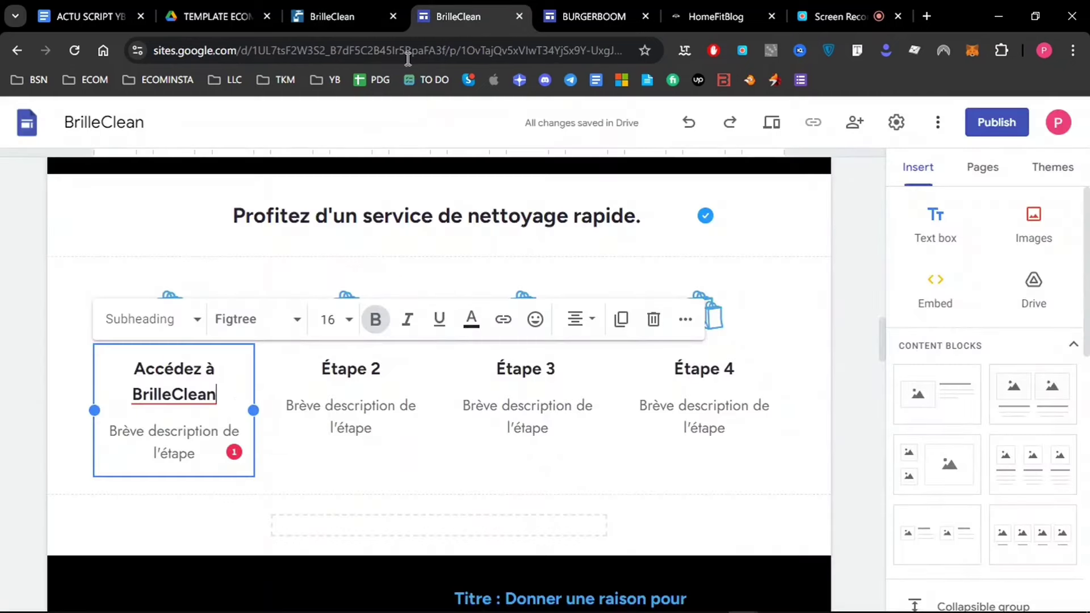
triple_click(206, 432)
text(Visitez notre site pour découvrir nos offres.)
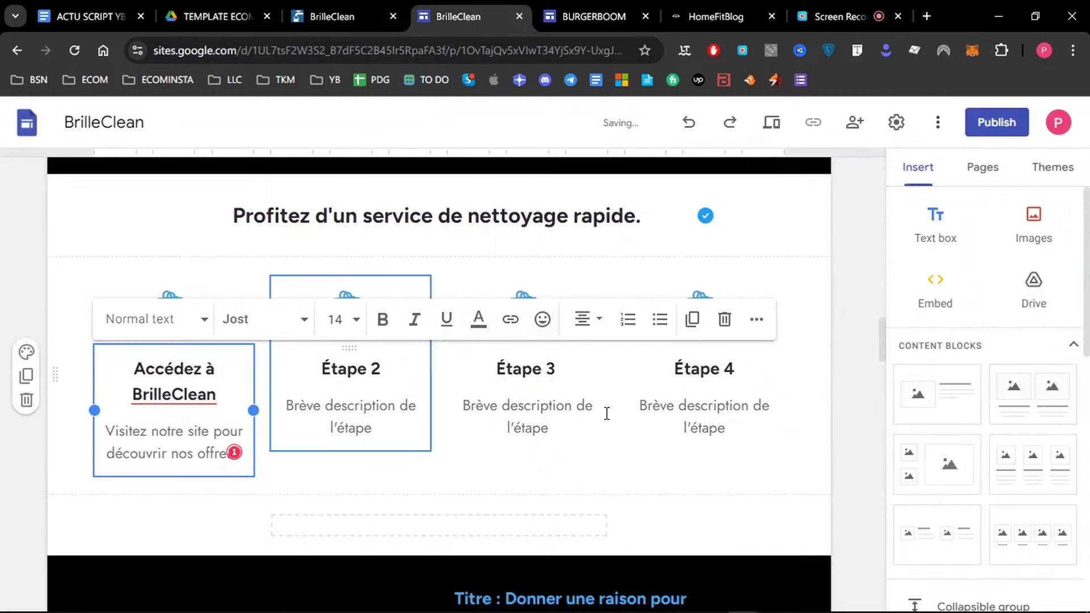
click(842, 407)
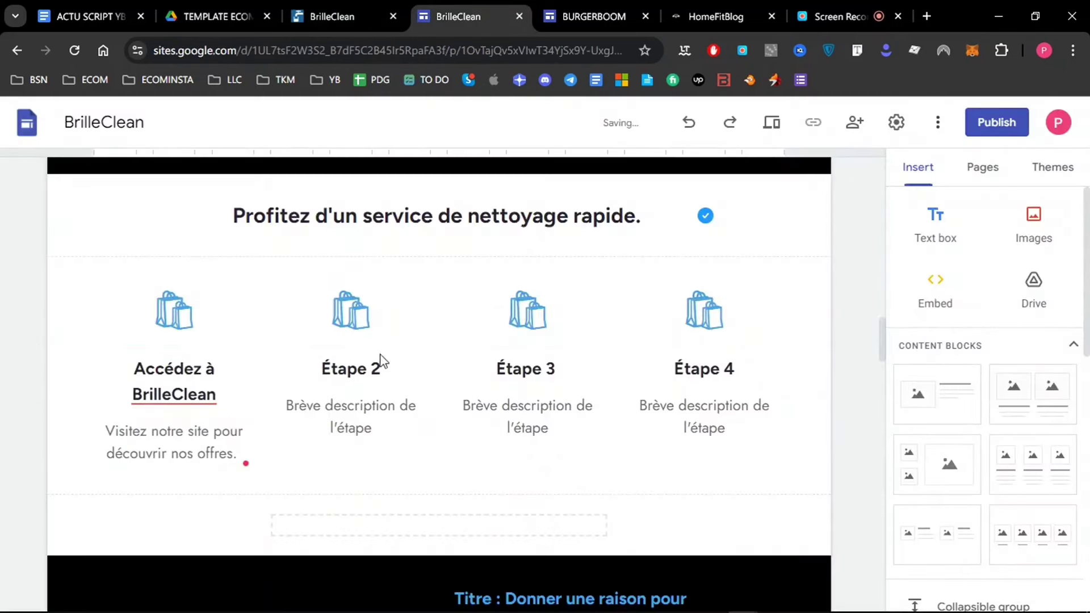
Replace the first step's shopping-bags icon with the bubbles emoji, found by searching for "clea".
click(207, 312)
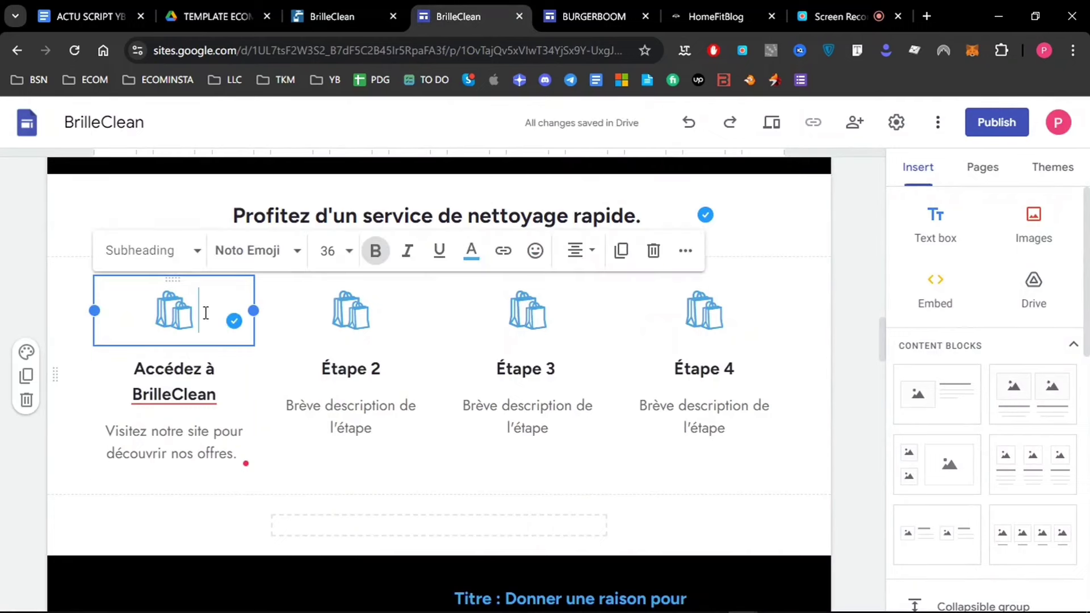
click(534, 263)
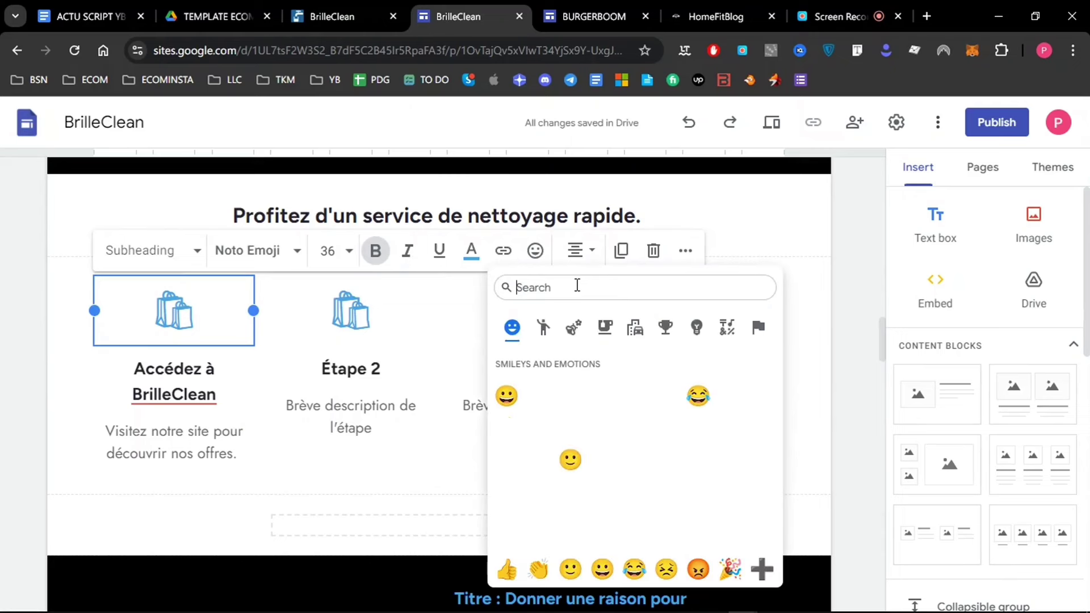
text(clea)
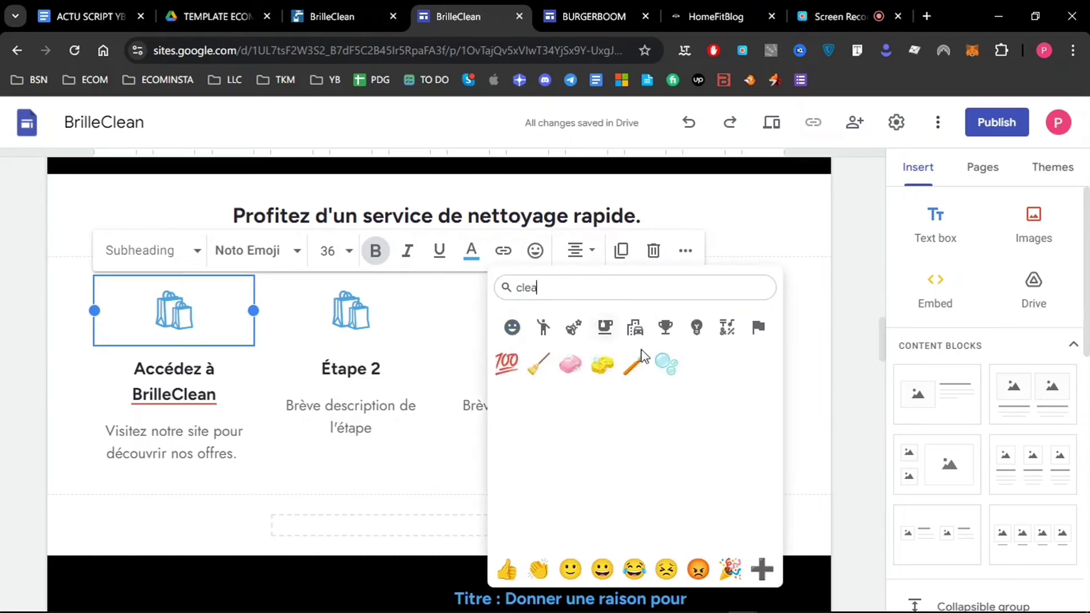
click(428, 343)
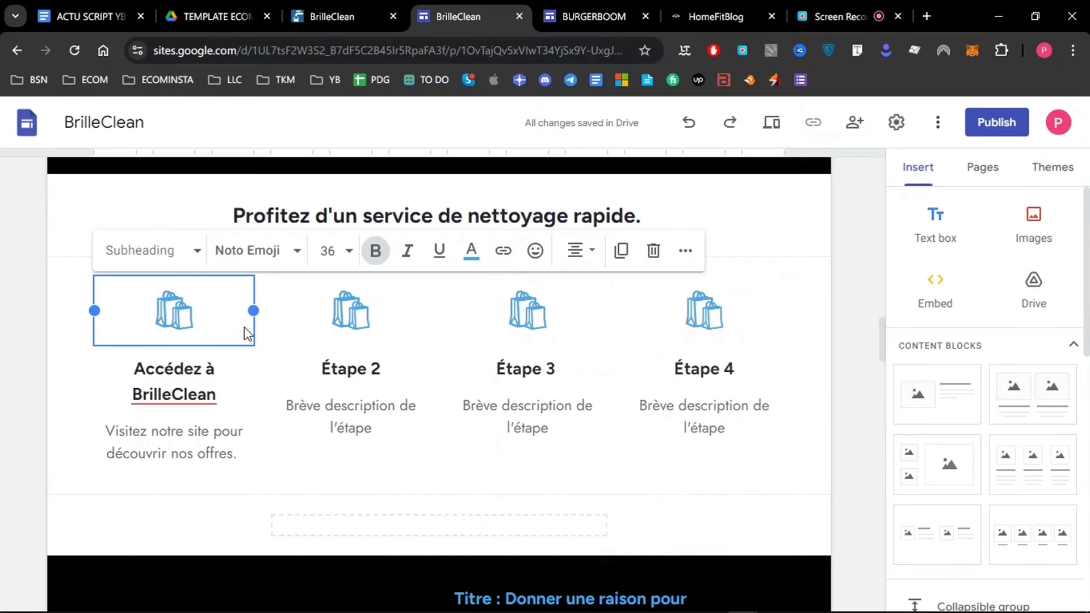
click(174, 315)
key(BackSpace)
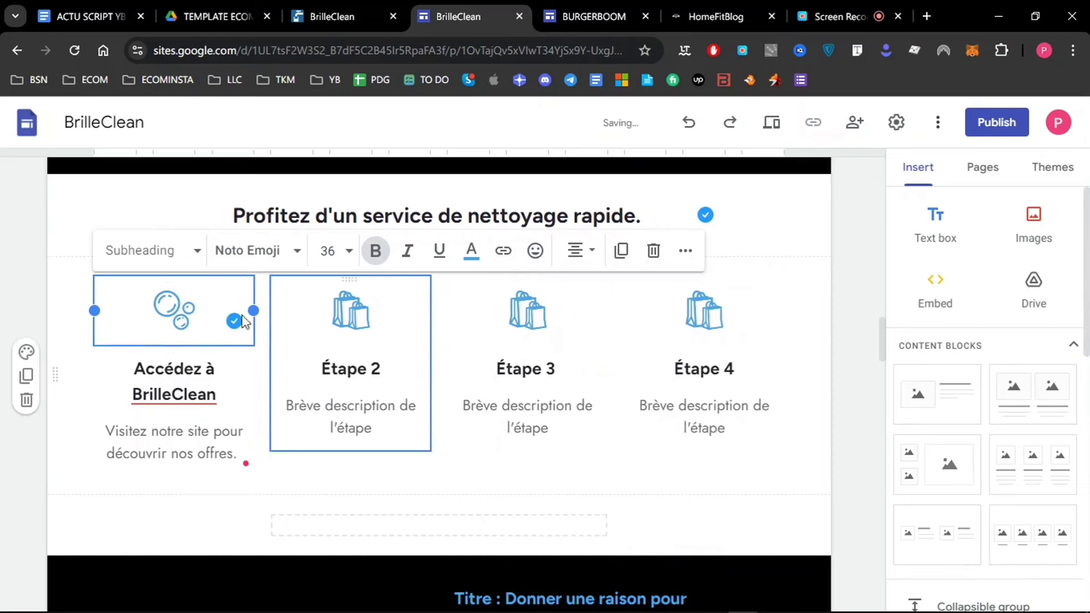
Replace both the "Étape 2" heading and its placeholder description with "Choisissez votre type de nettoyage." copied from Notion's Proposition 3.
click(328, 25)
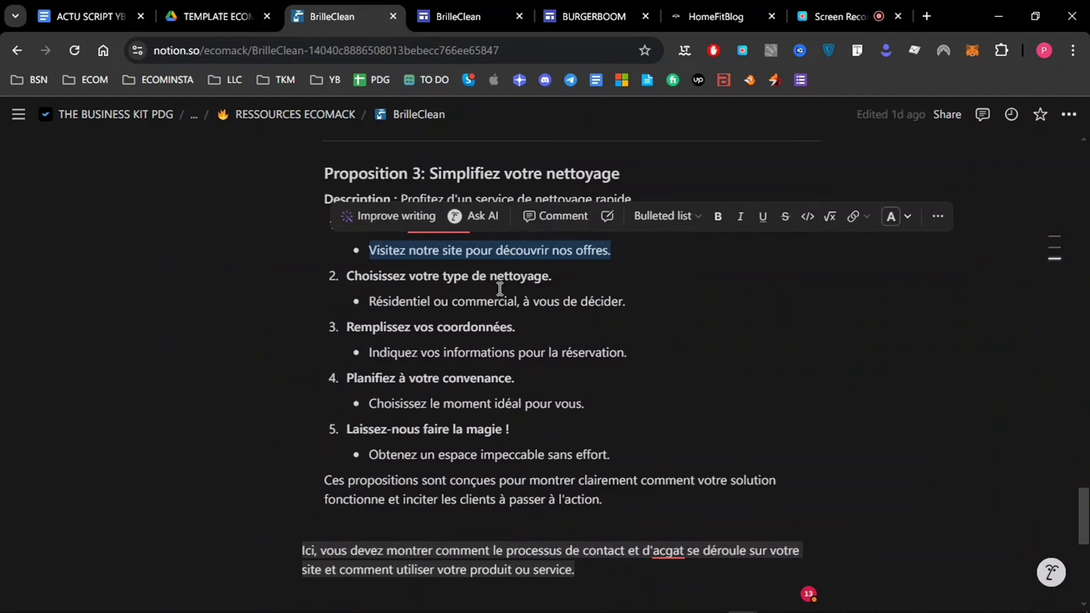
drag(553, 277, 352, 278)
key(ctrl+c)
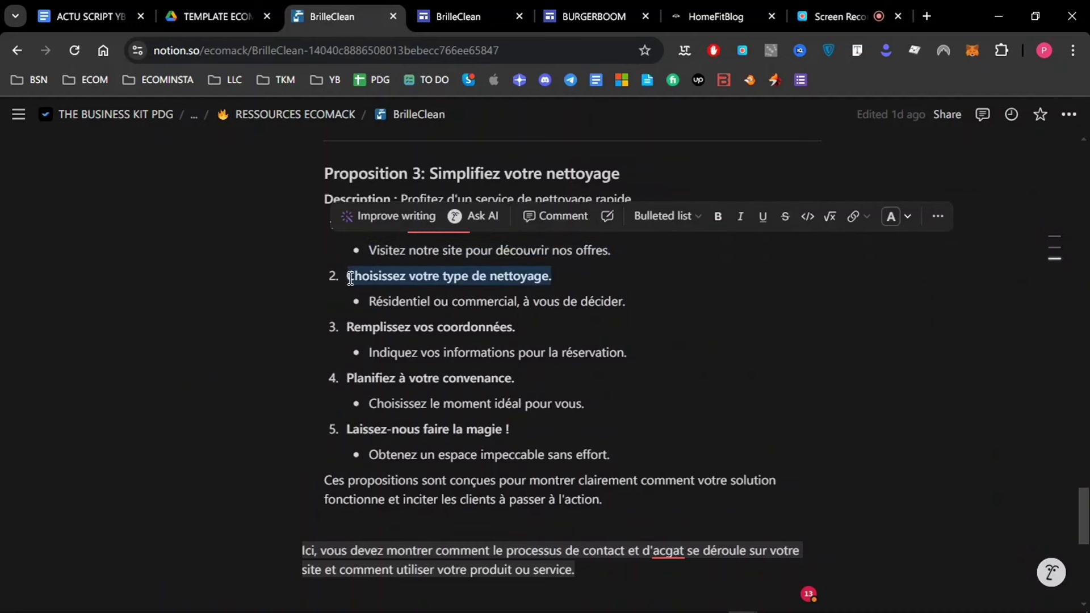
click(458, 16)
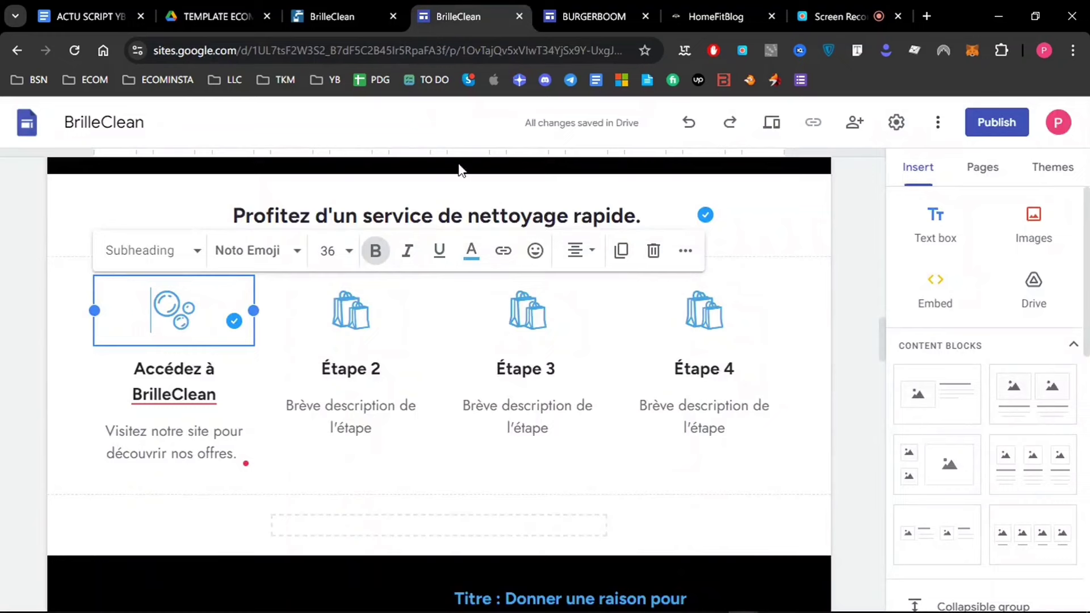
triple_click(349, 375)
key(ctrl+v)
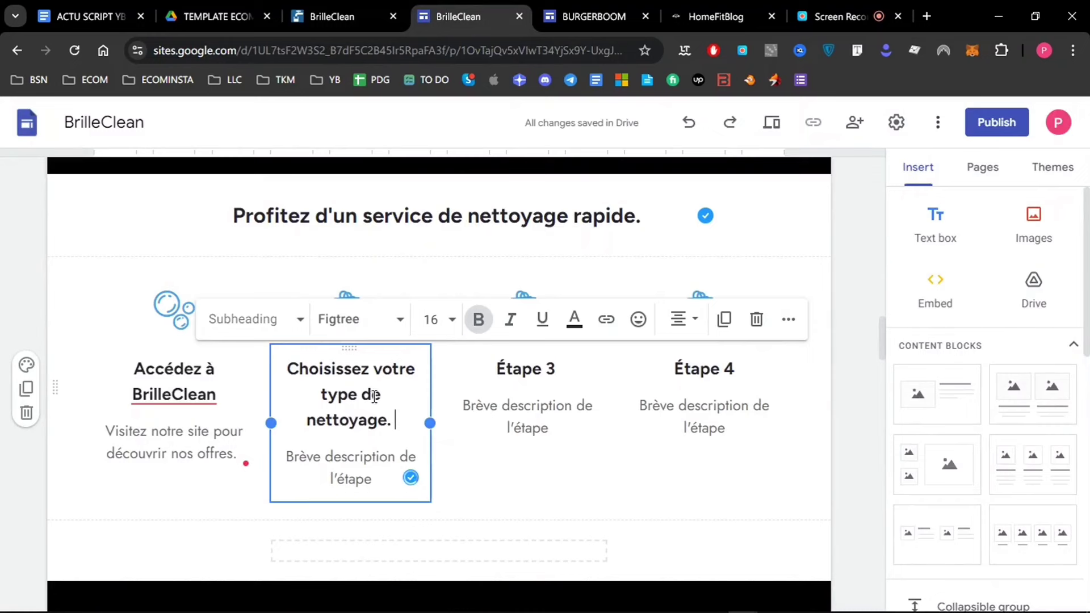
triple_click(360, 455)
key(ctrl+v)
Change the second step's heading back to "Étape 2", reusing the text of the "Étape 3" heading.
drag(396, 420, 286, 368)
triple_click(523, 369)
key(ctrl+c)
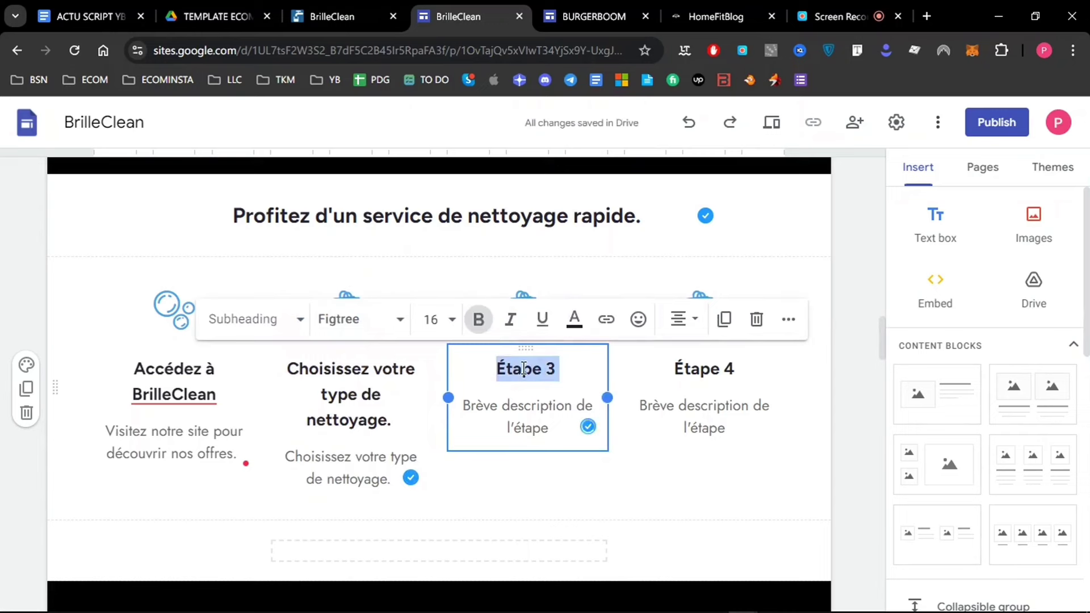
click(315, 400)
triple_click(315, 401)
key(ctrl+v)
key(BackSpace)
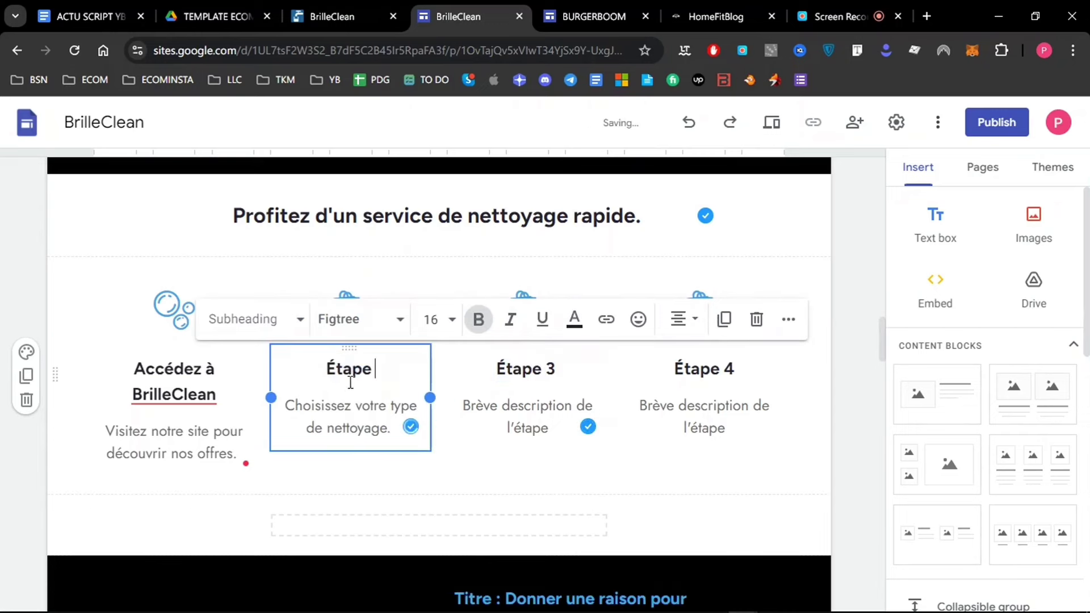
text(2)
Change the first step's "Accédez à BrilleClean" heading back to "Étape 1", reusing the copied heading text.
triple_click(167, 389)
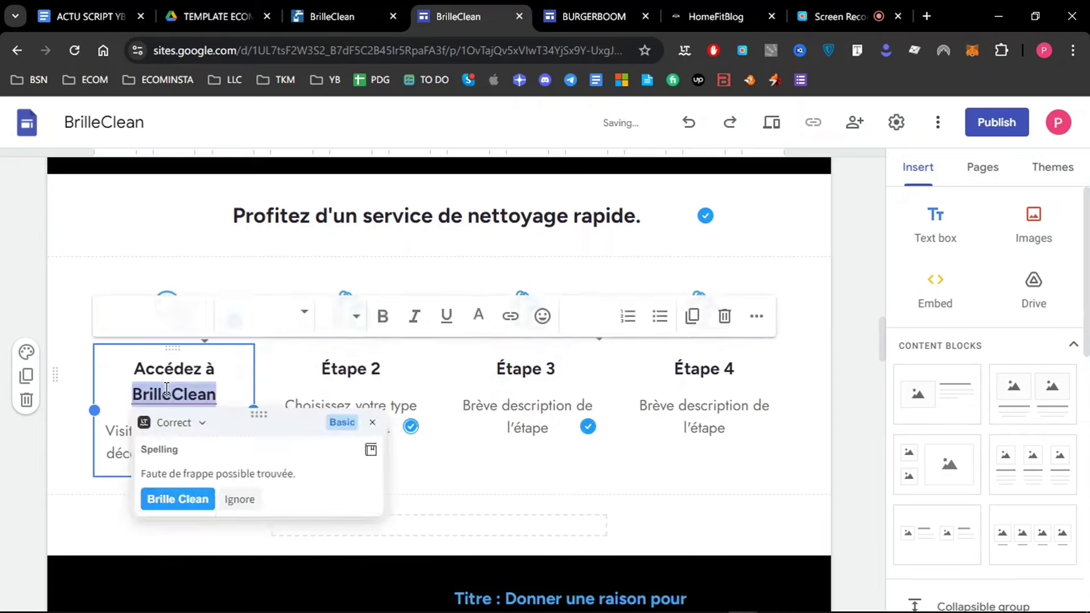
key(ctrl+v)
key(BackSpace)
text(1)
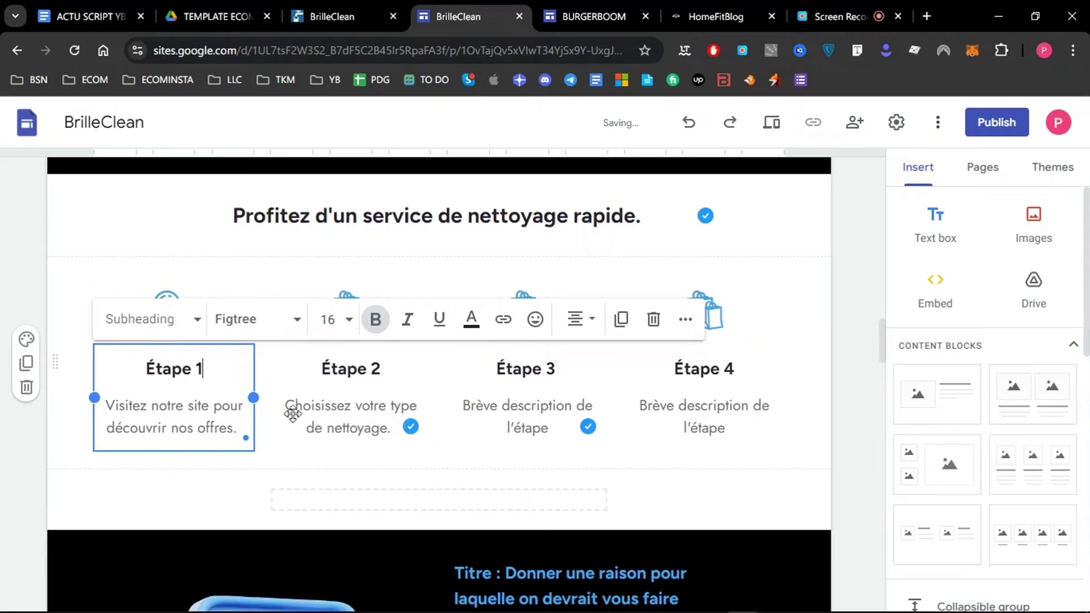
key(Escape)
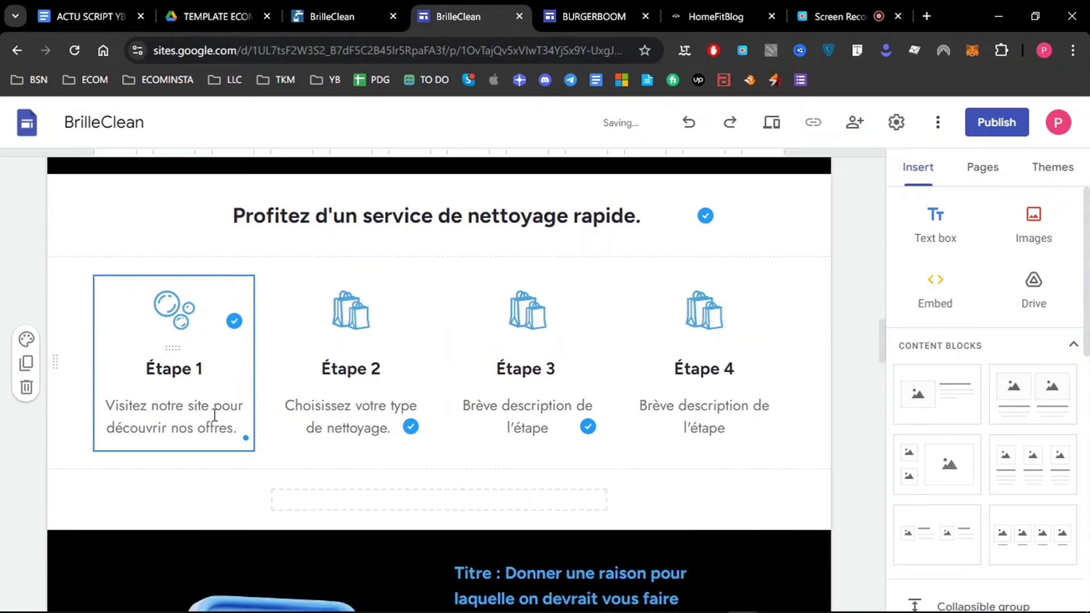
click(266, 438)
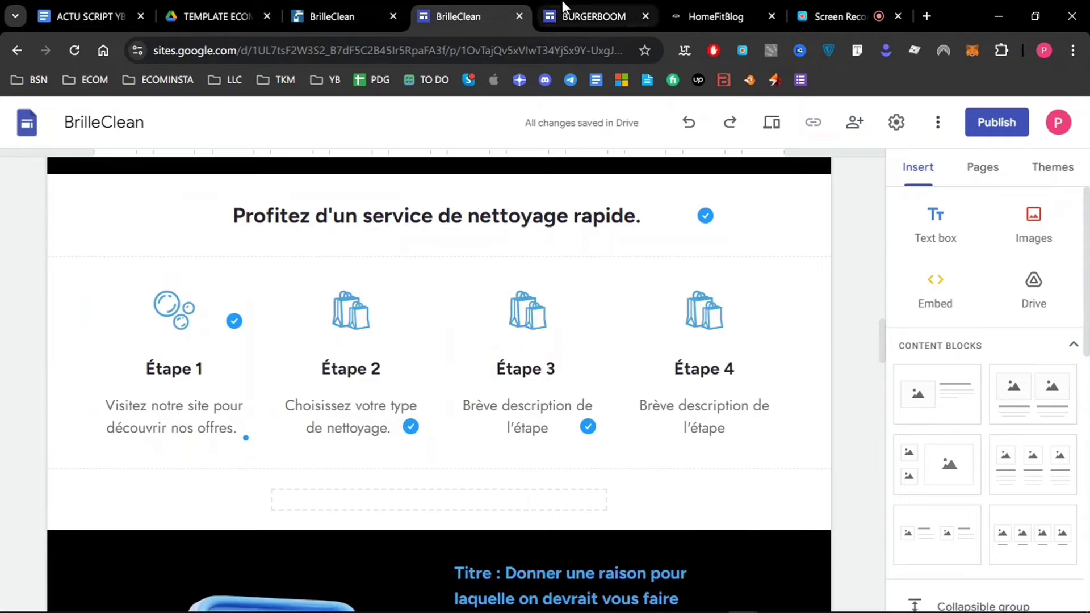
Replace the first step's description with "Accédez à BrilleClean." copied from Notion's Proposition 3.
click(341, 16)
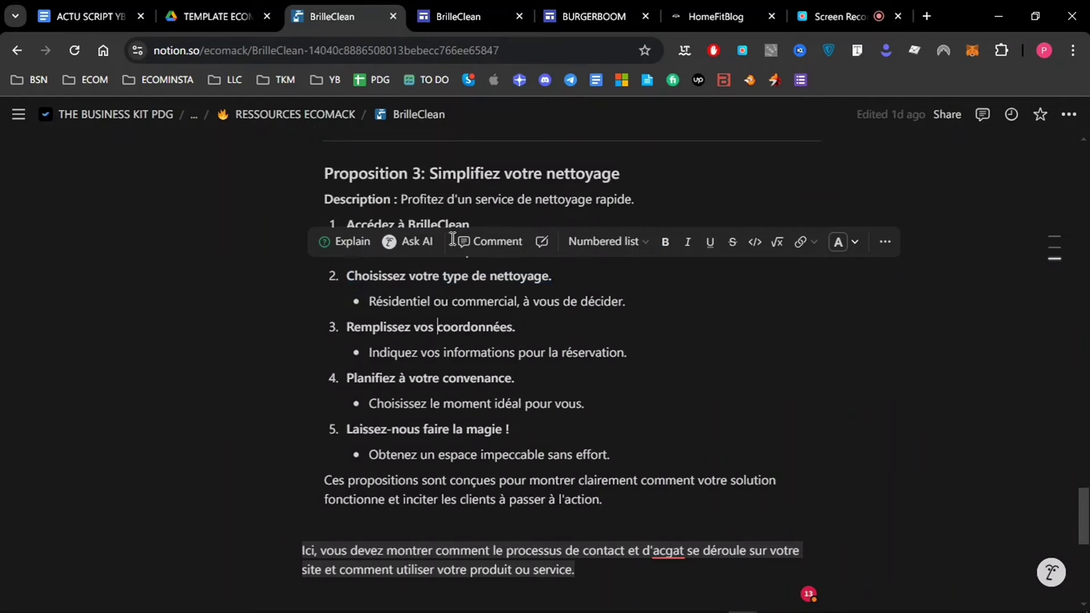
drag(474, 224, 345, 227)
key(ctrl+c)
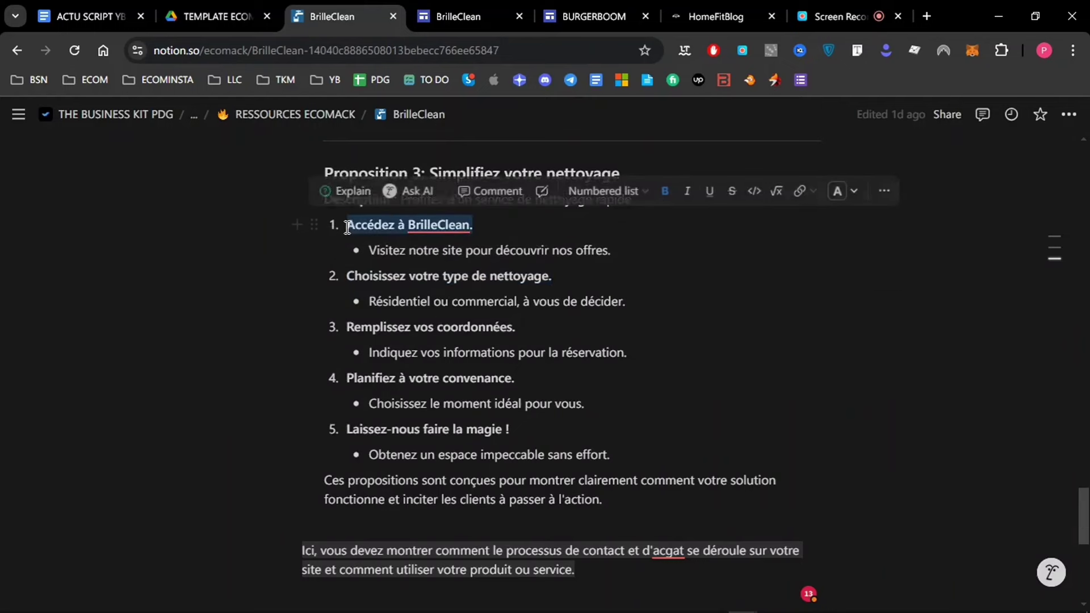
click(458, 16)
triple_click(188, 410)
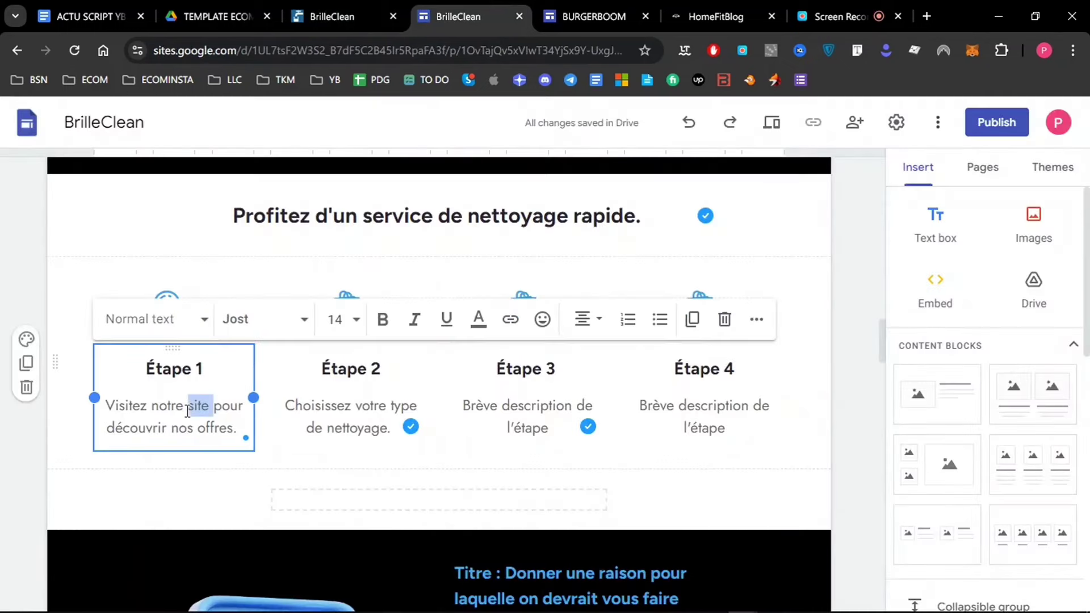
key(ctrl+v)
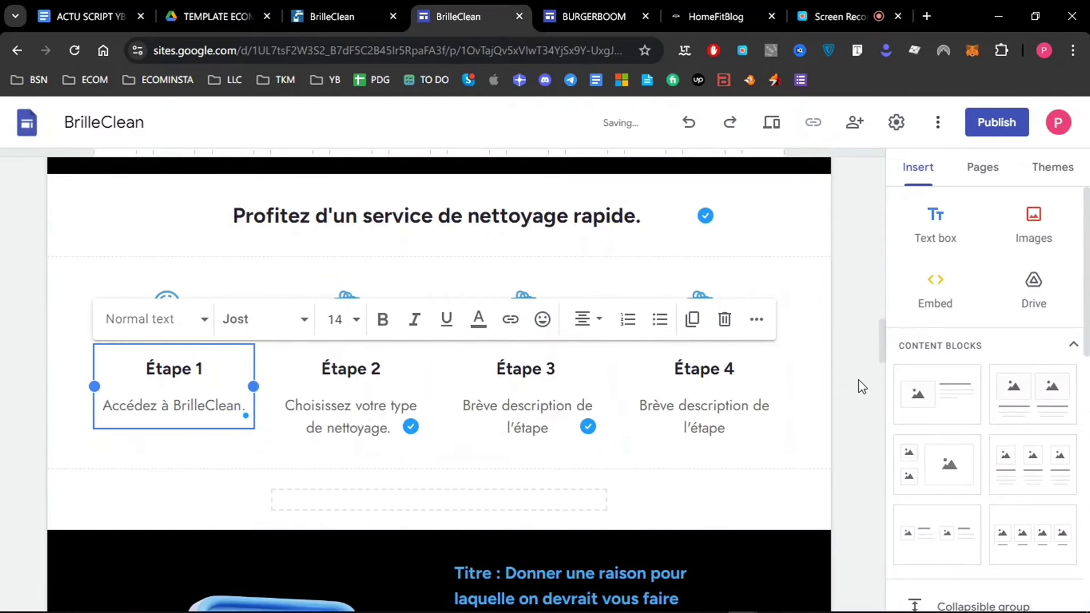
Replace the second step's shopping-bags icon with the broom emoji, found by searching for "clean".
click(386, 311)
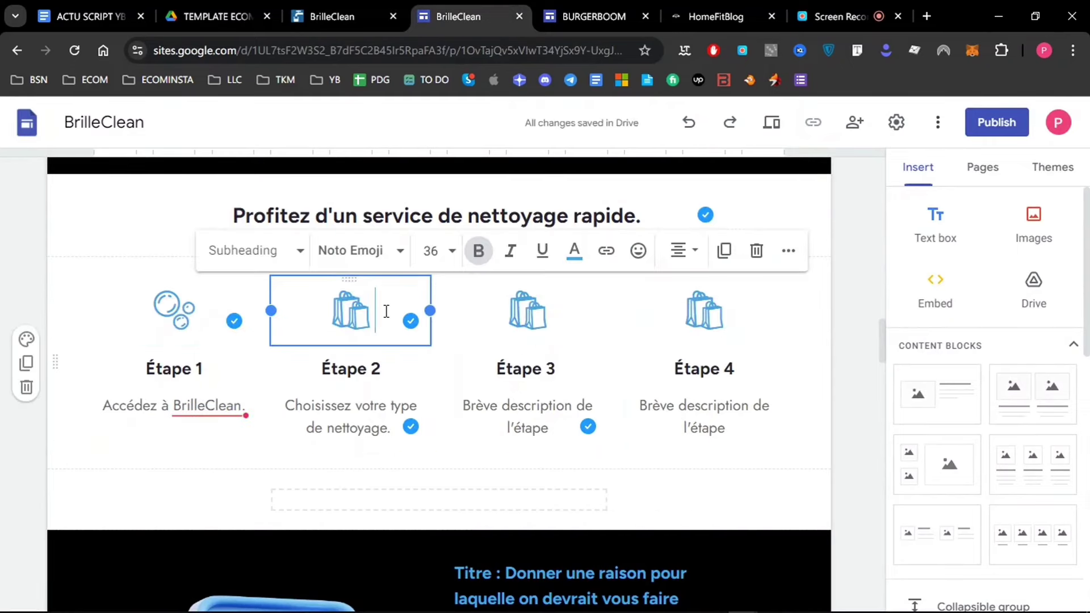
click(638, 250)
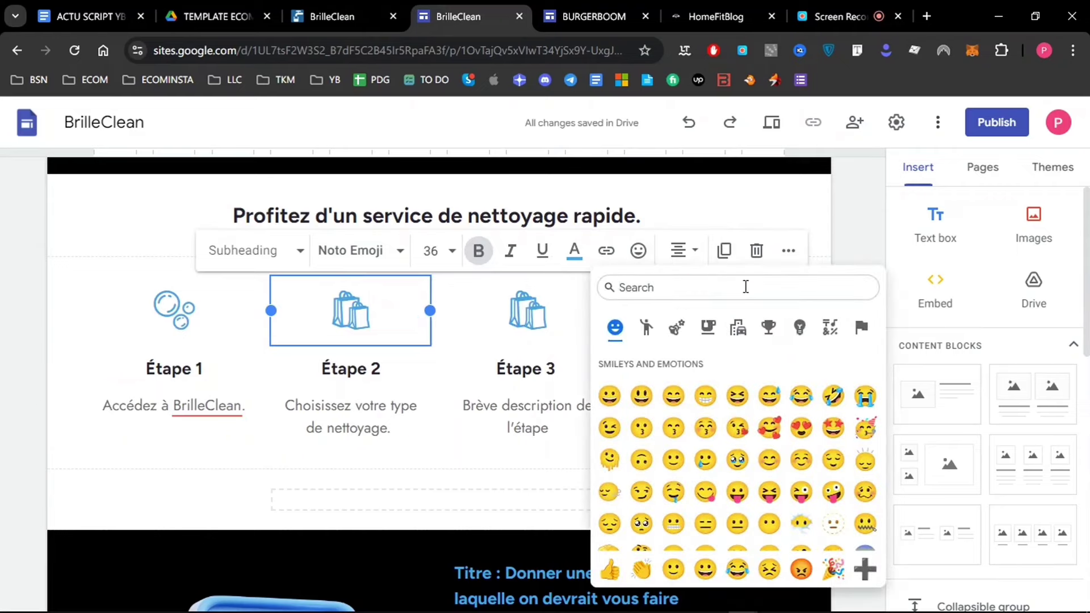
text(clean)
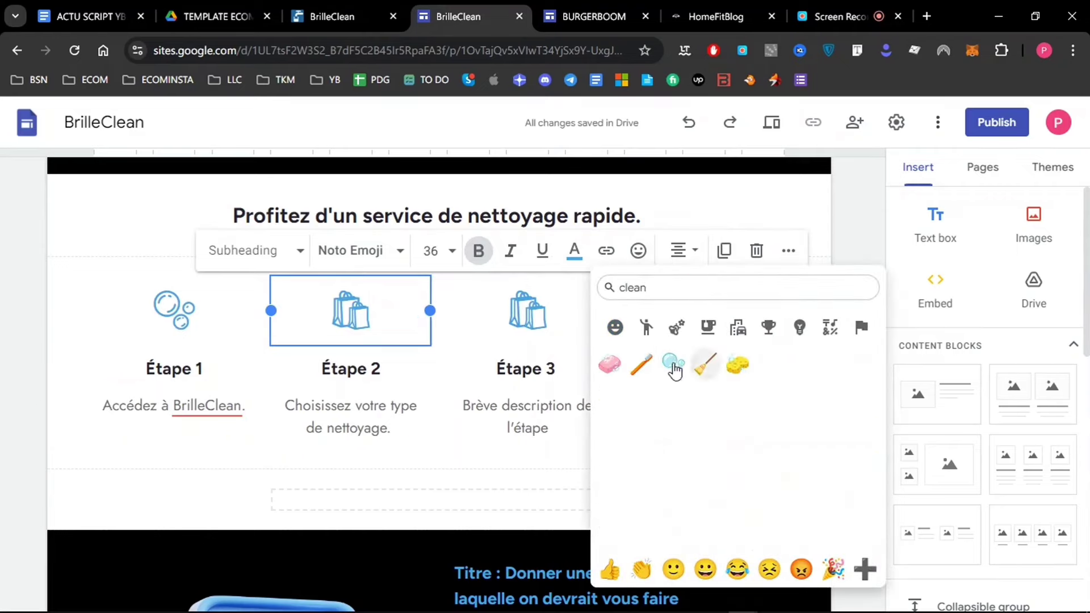
click(705, 366)
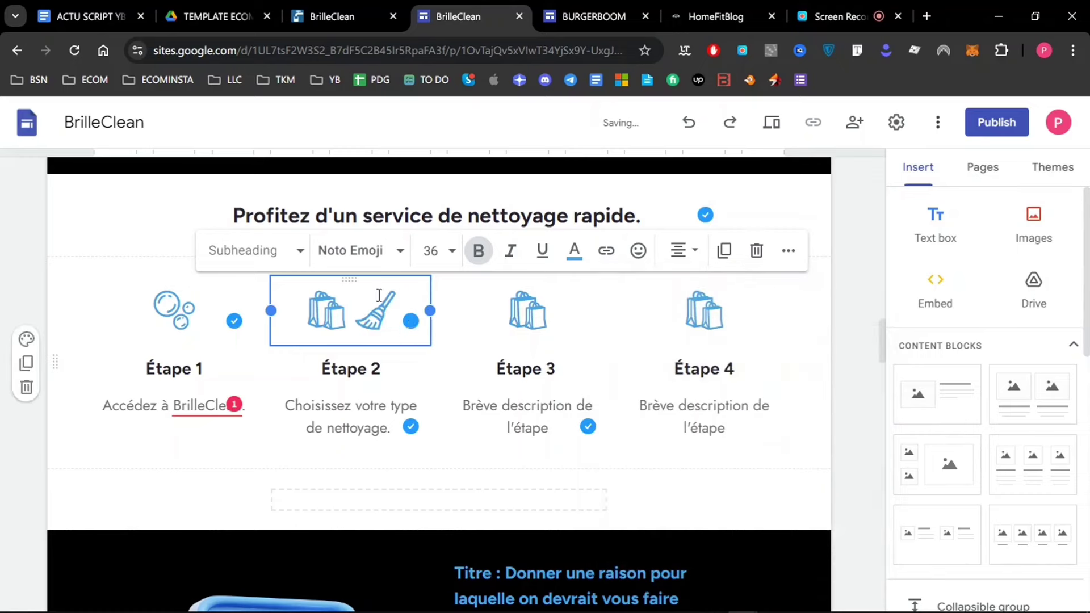
click(367, 308)
key(BackSpace)
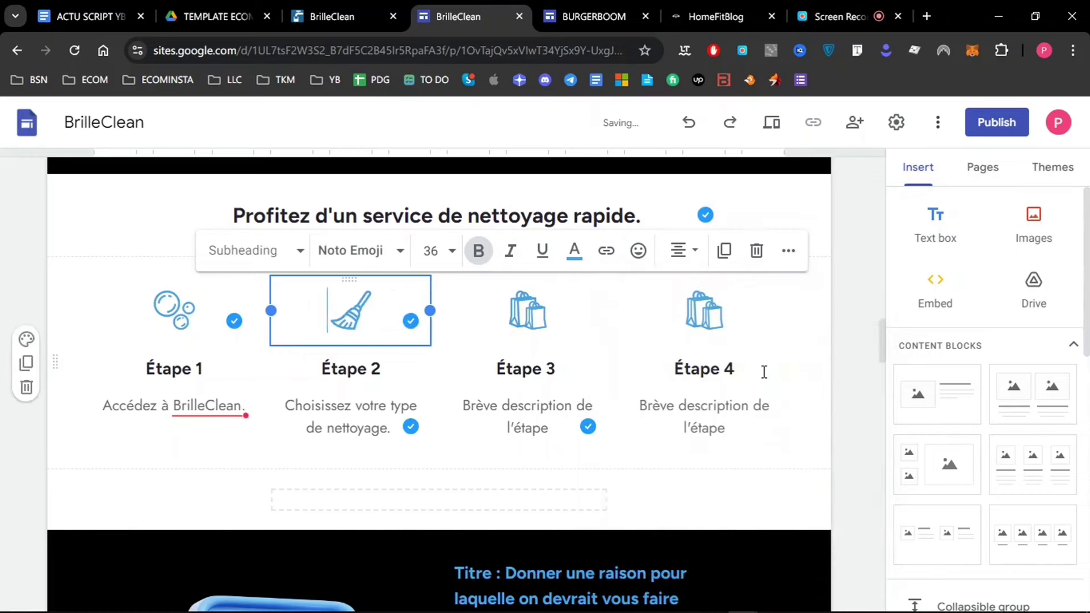
click(855, 341)
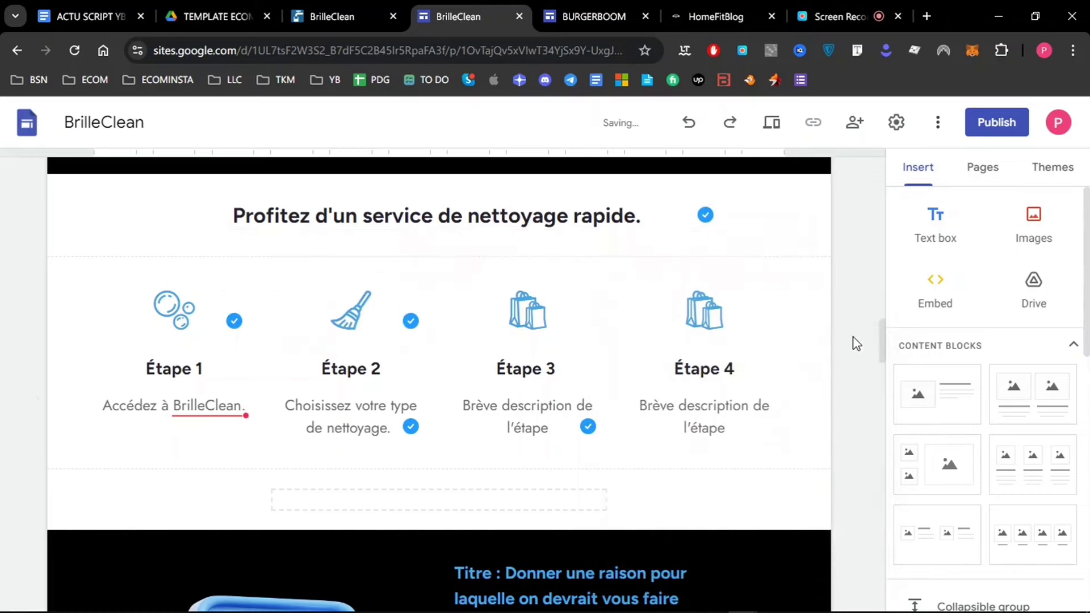
Replace the third step's placeholder description with "Planifiez à votre convenance." copied from Notion's Proposition 3.
click(352, 11)
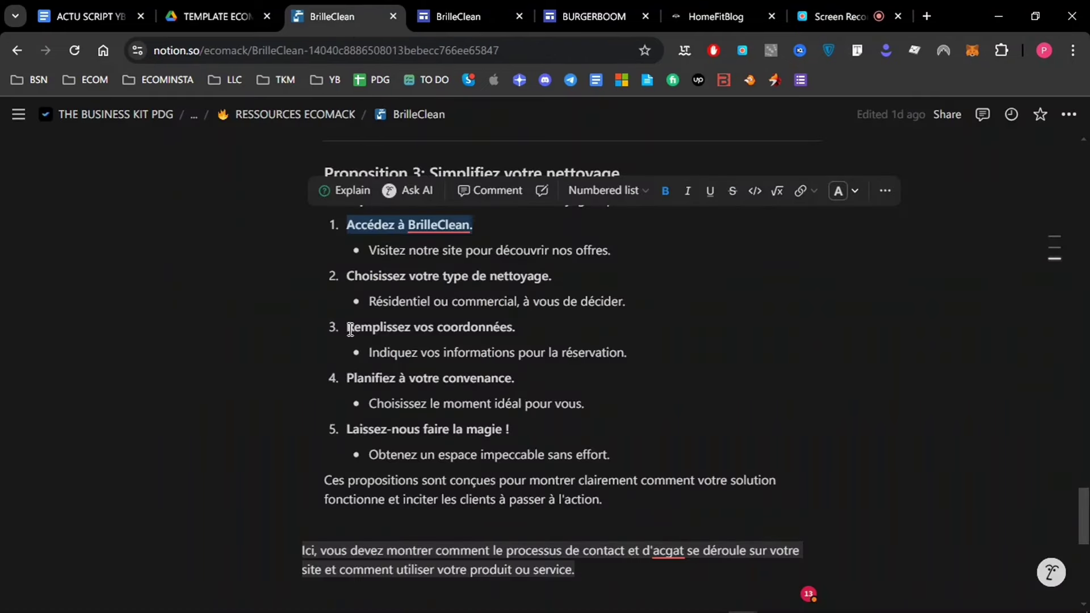
drag(349, 333, 532, 330)
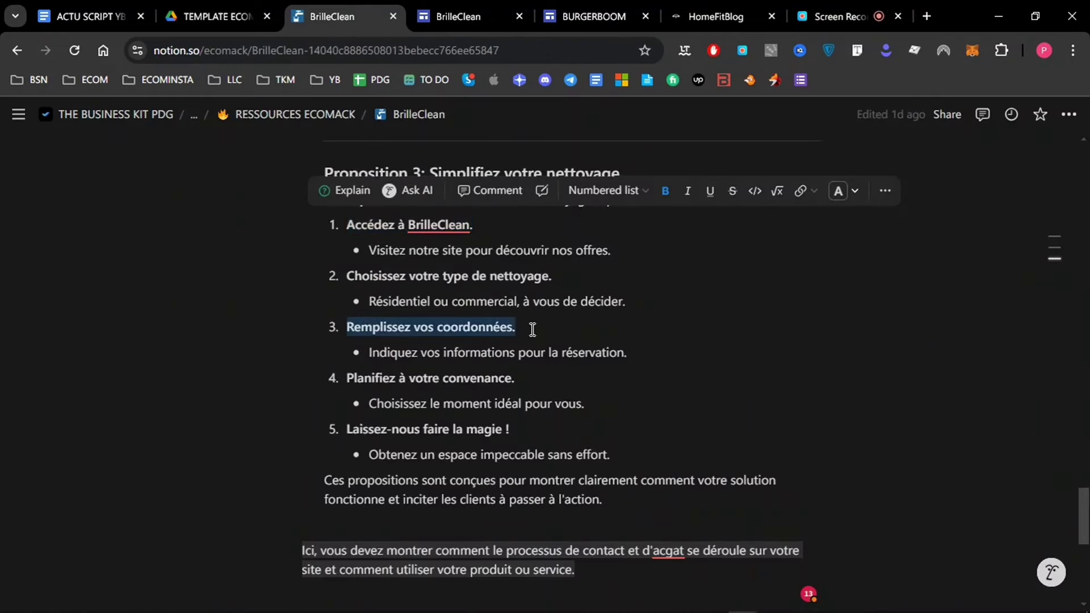
drag(533, 381, 348, 376)
key(ctrl+c)
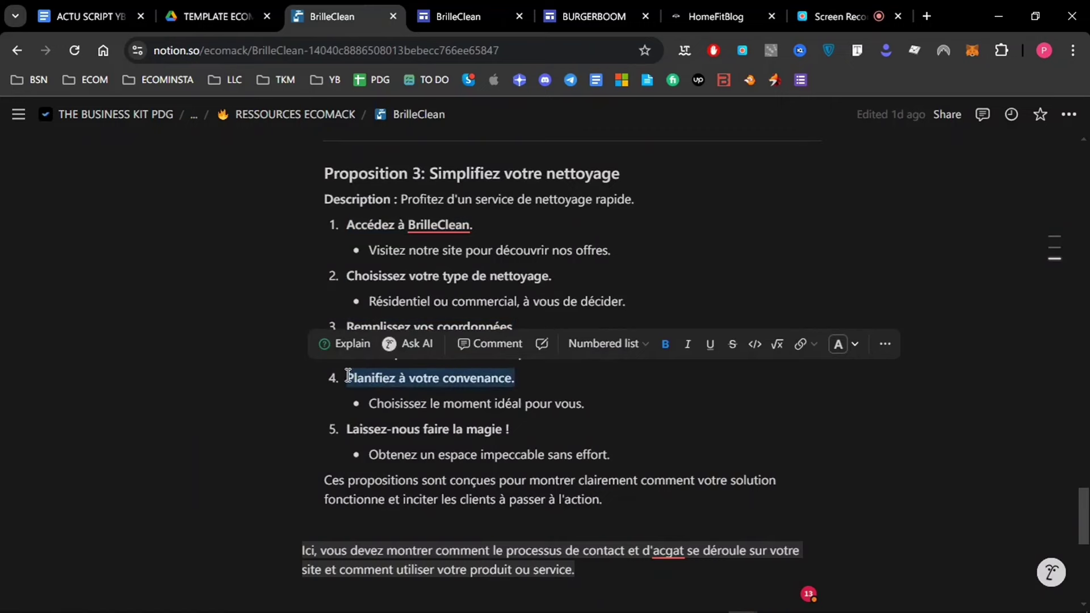
click(449, 16)
click(522, 417)
double_click(527, 423)
key(ctrl+a)
key(ctrl+v)
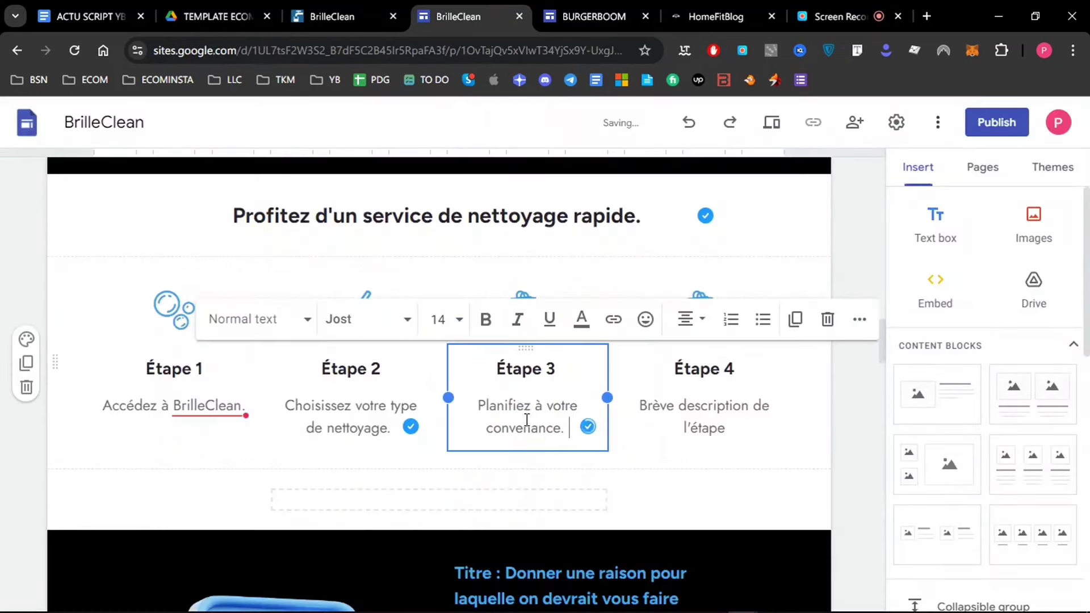
Insert the call-me-hand emoji, found by searching for "call", after the third step's shopping-bags icon.
click(565, 370)
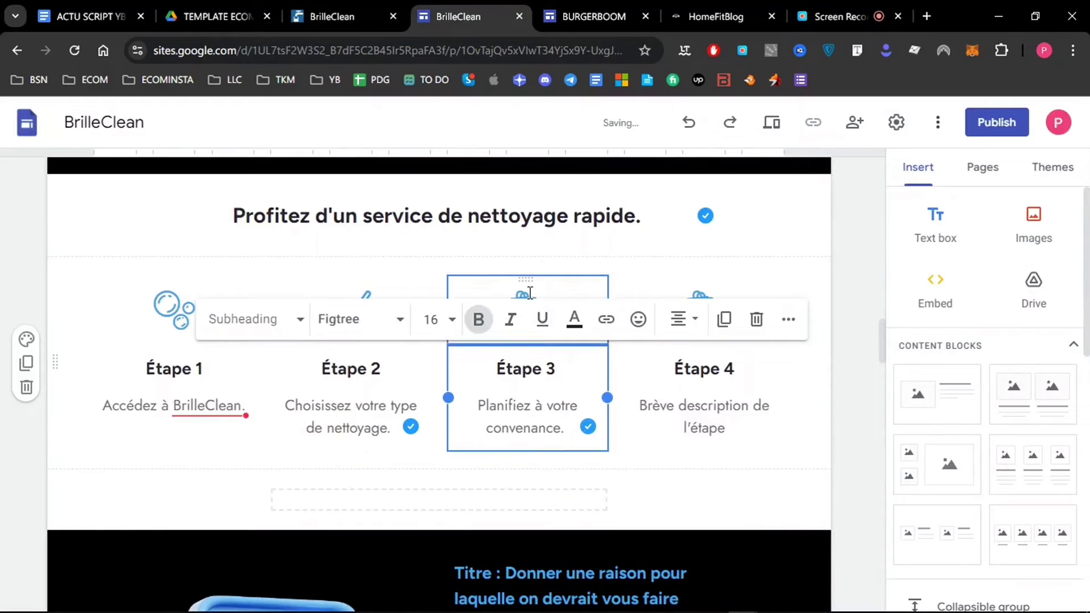
click(564, 307)
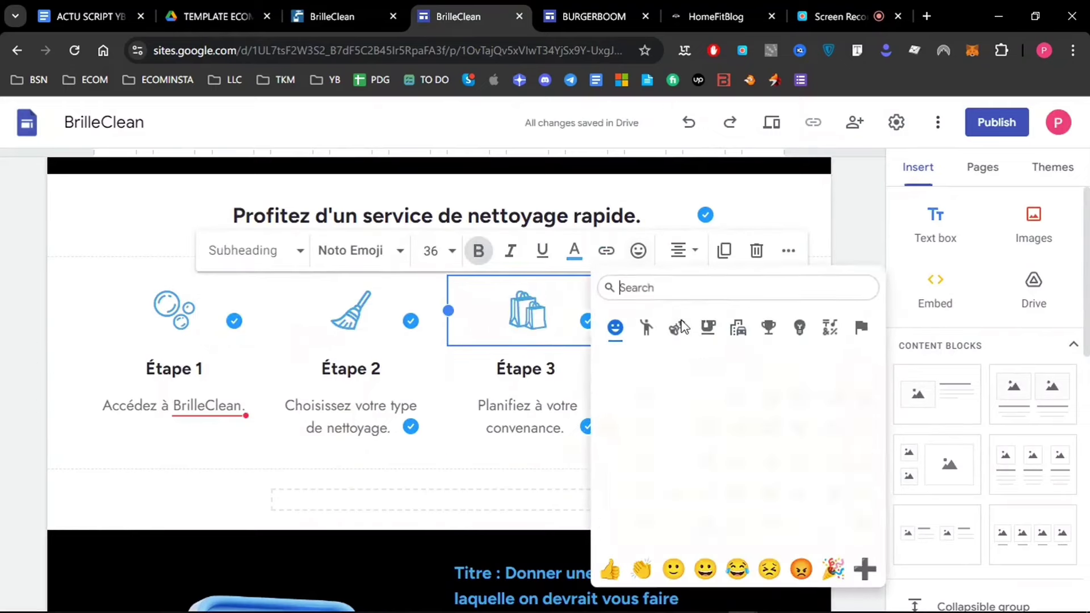
click(638, 250)
text(c)
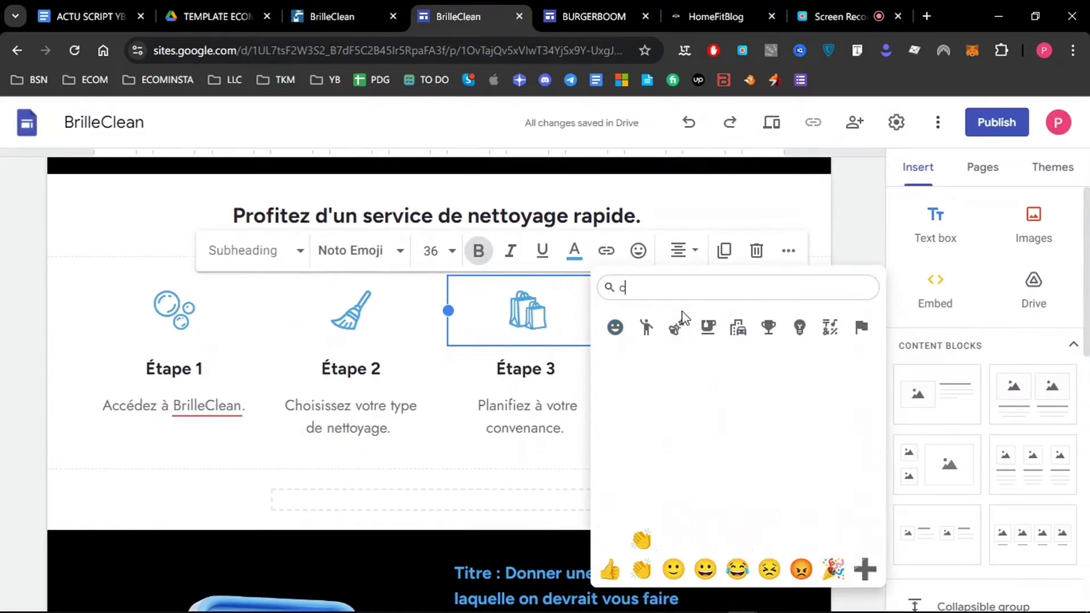
text(all)
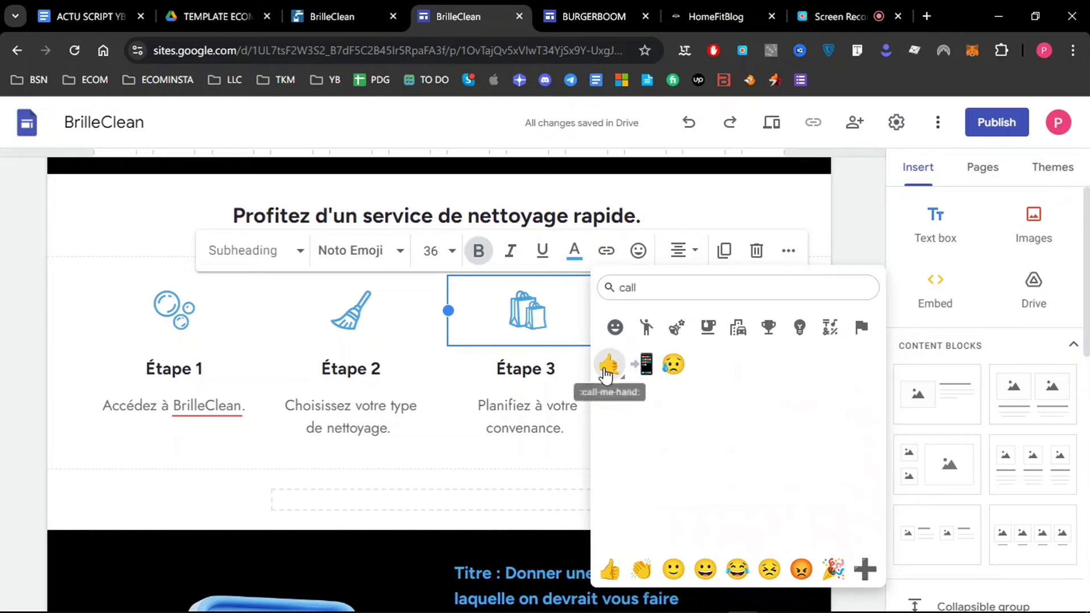
click(608, 364)
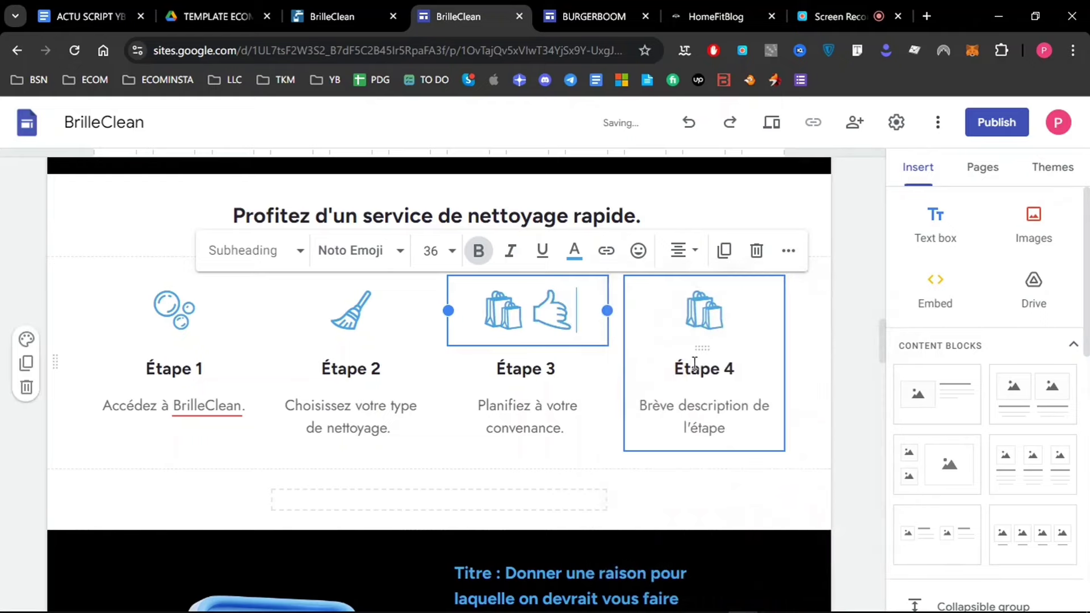
Delete the old shopping bags emoji above Étape 3, keeping only the hand emoji.
click(529, 313)
key(BackSpace)
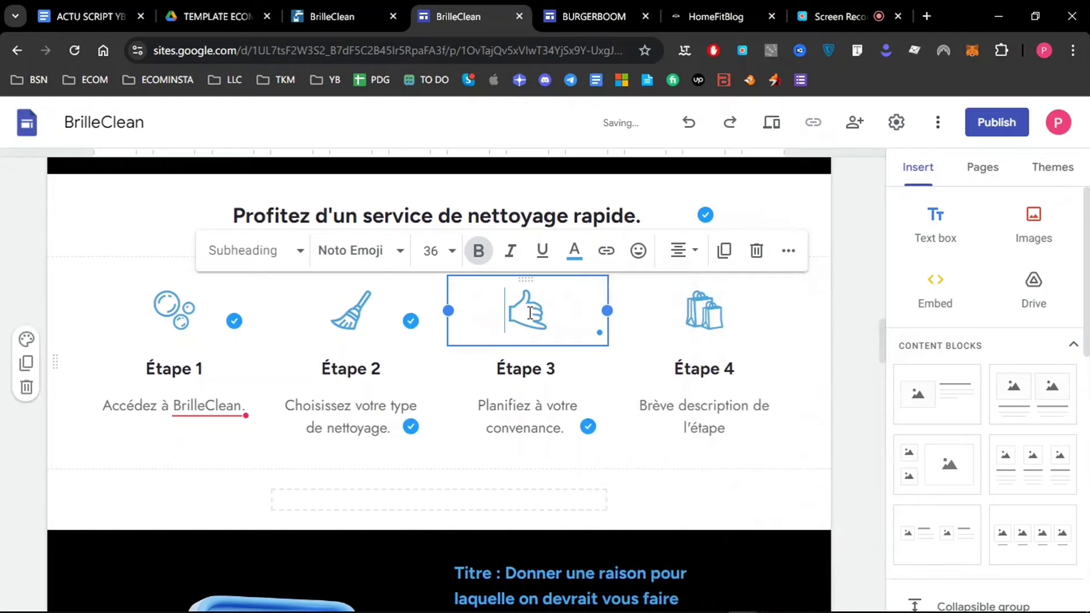
Replace the Étape 4 description with "Laissez-nous faire la magie !" copied from Proposition 3 in the BrilleClean Notion page.
click(326, 11)
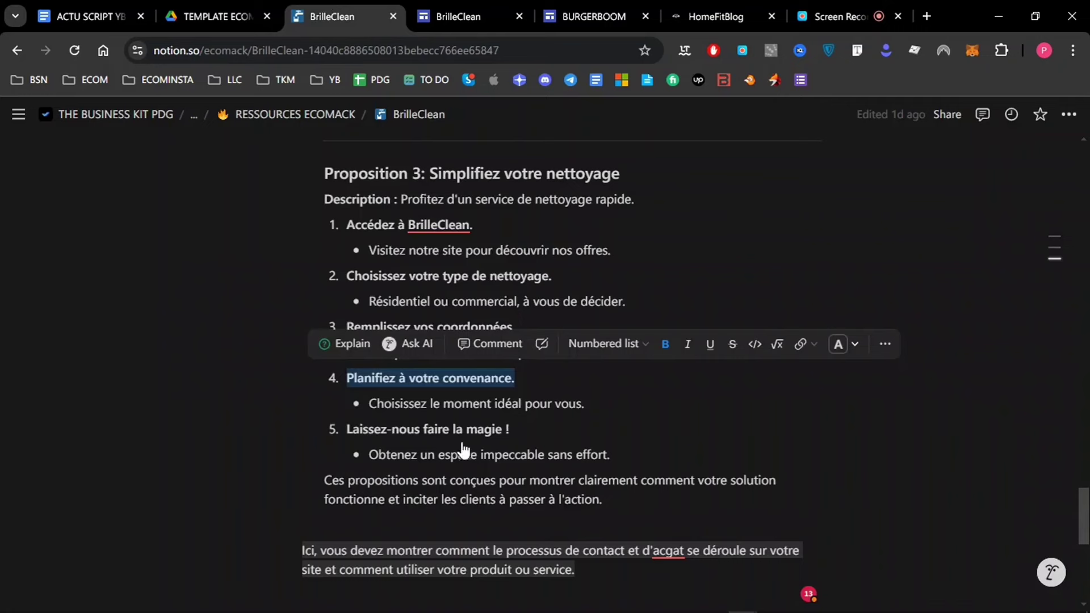
drag(513, 429, 347, 429)
key(ctrl+c)
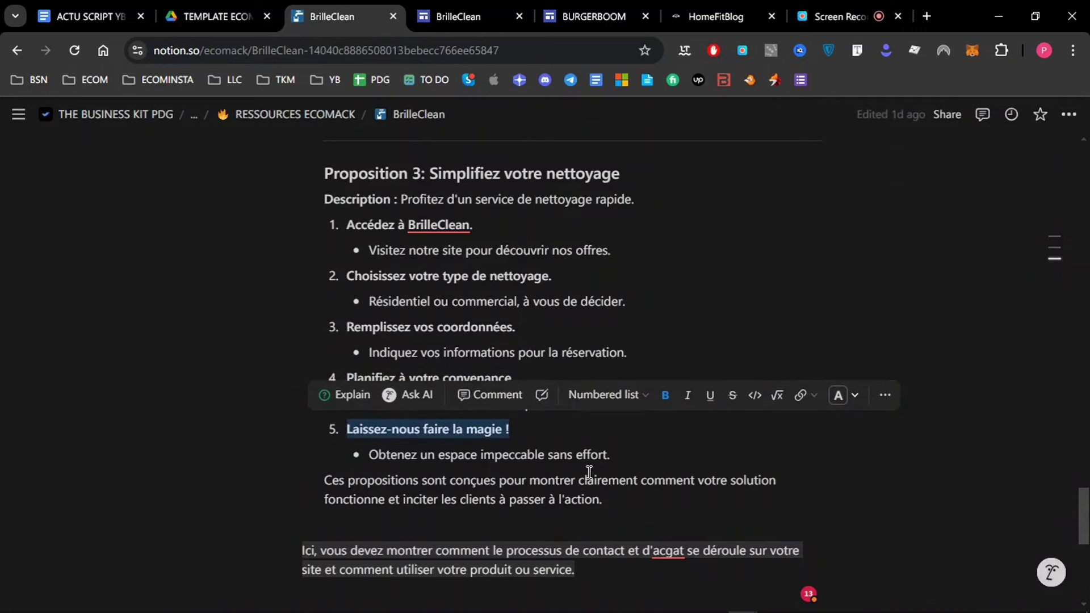
click(420, 28)
click(717, 409)
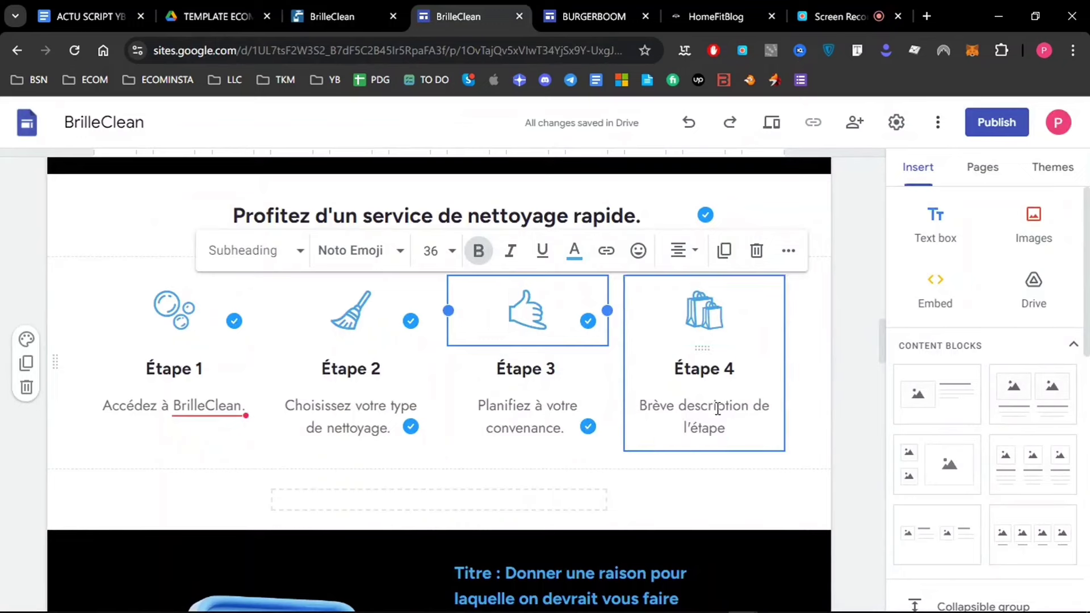
triple_click(718, 409)
key(ctrl+v)
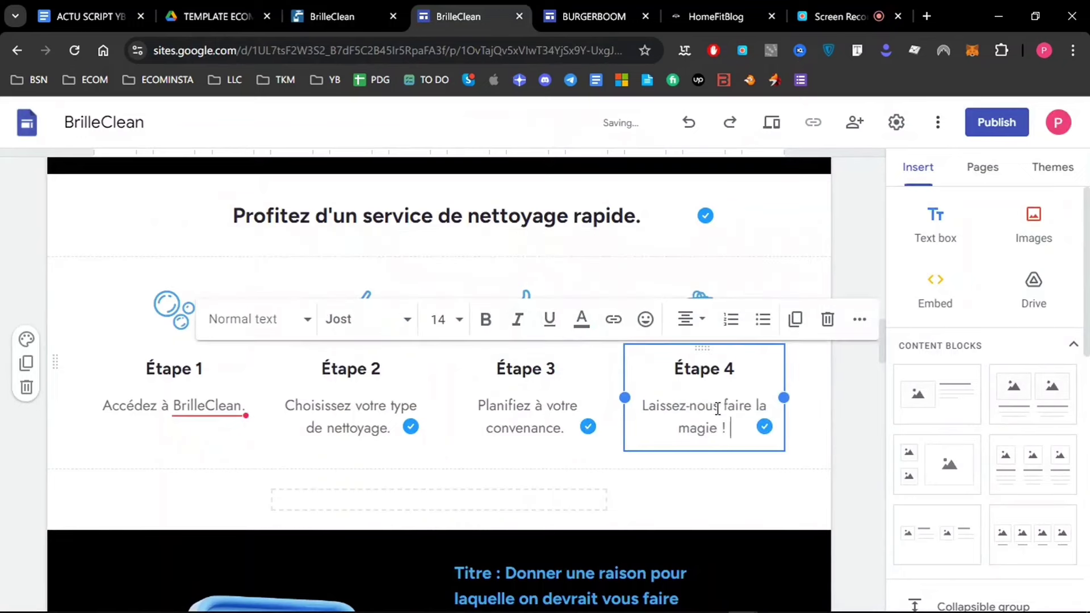
Replace the shopping bags emoji above Étape 4 with the check mark emoji, found by searching "done".
click(737, 368)
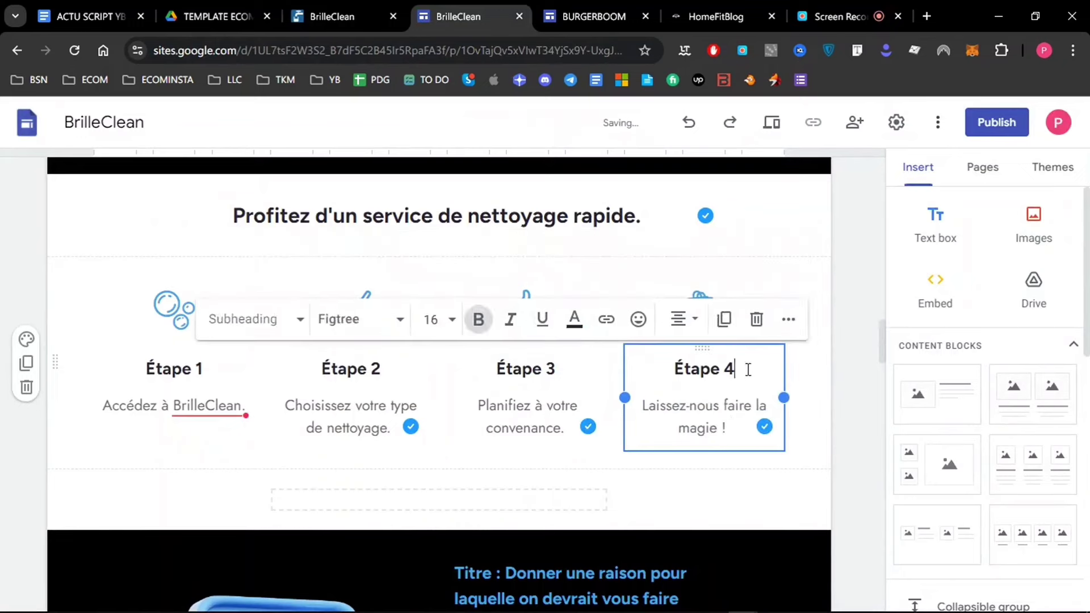
click(719, 289)
click(639, 251)
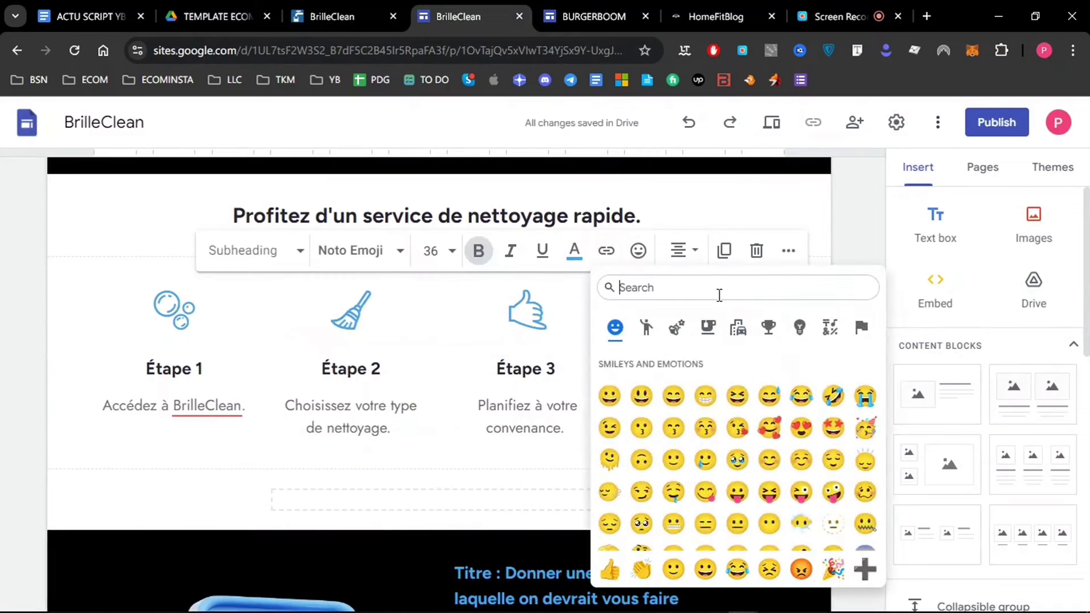
text(servic)
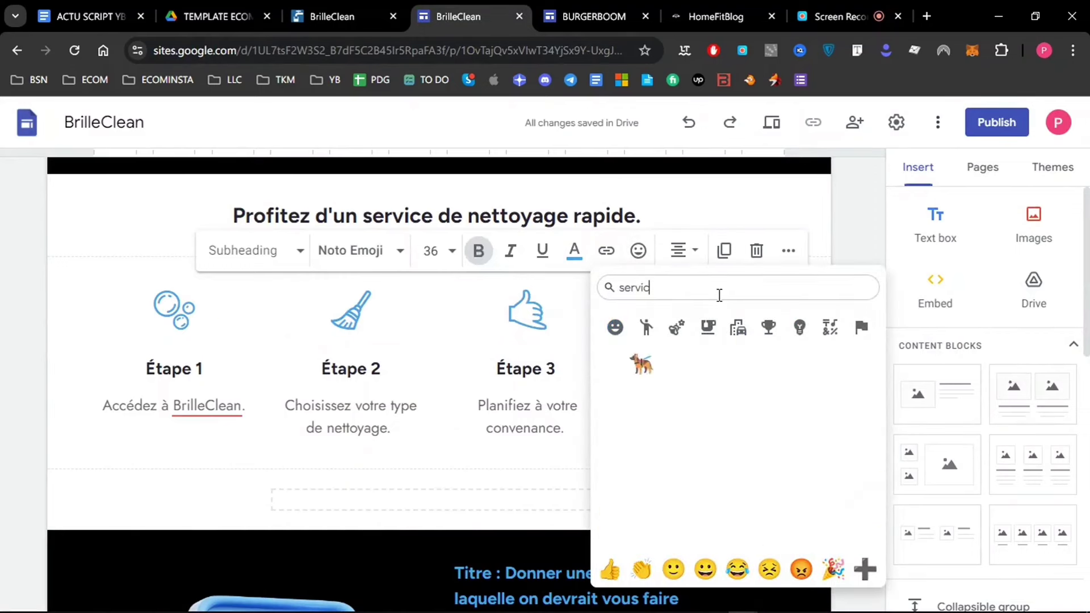
double_click(719, 295)
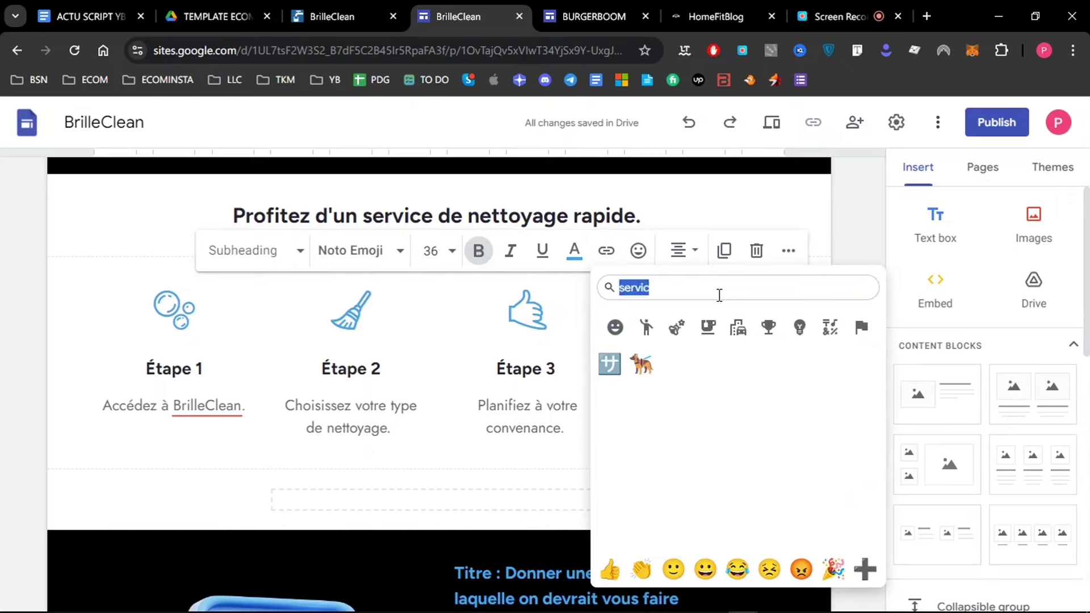
text(done)
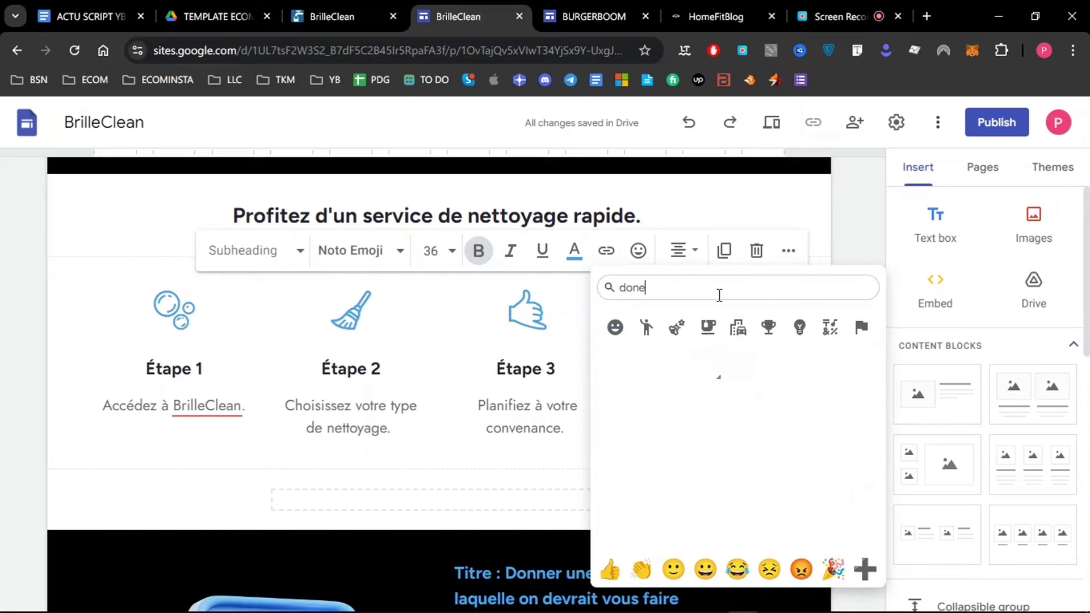
click(609, 363)
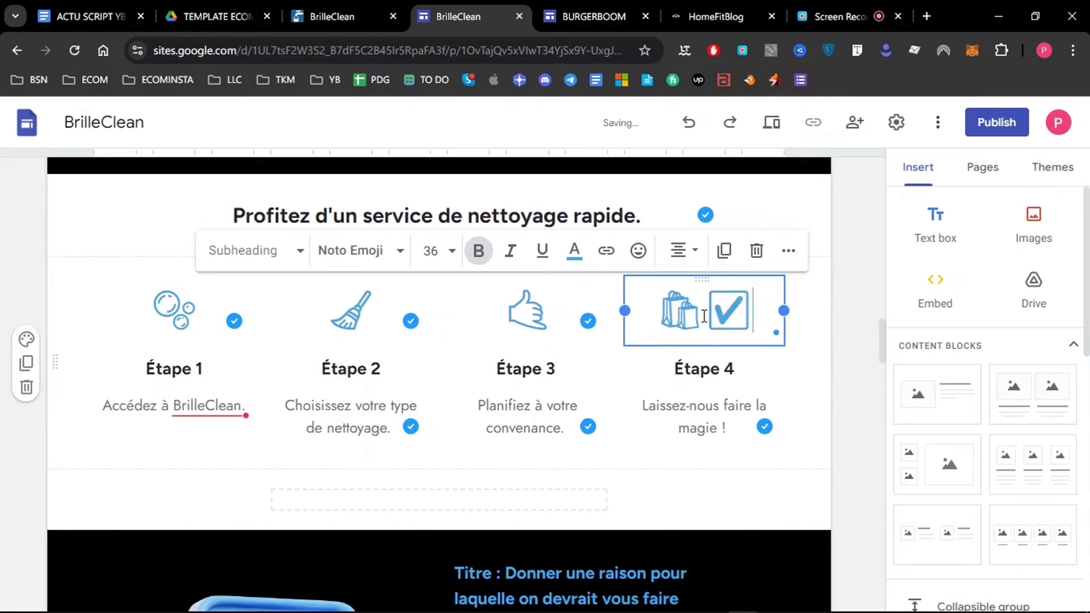
key(BackSpace)
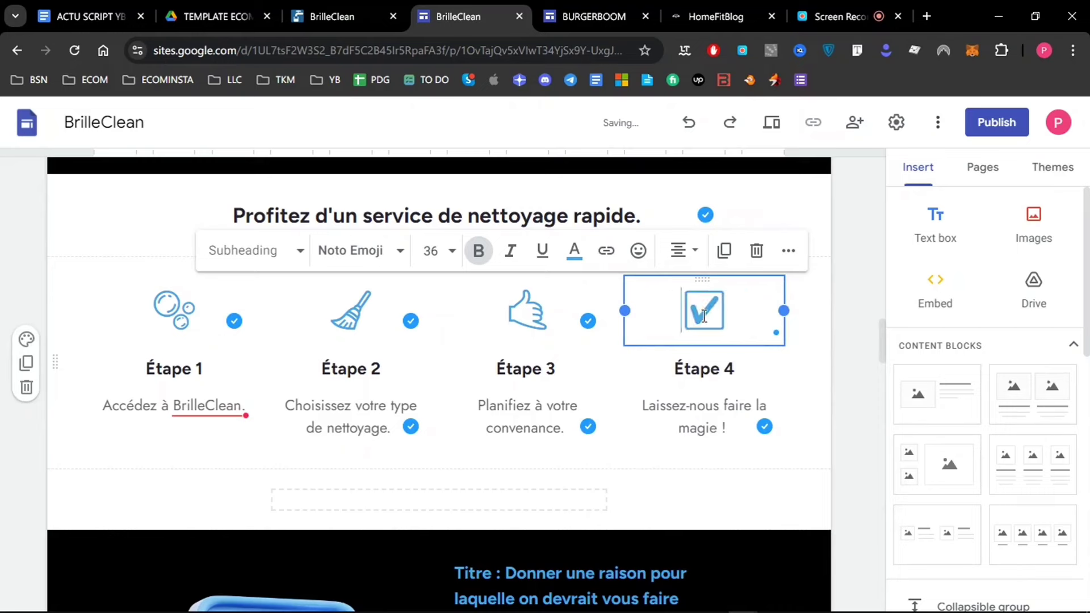
click(847, 359)
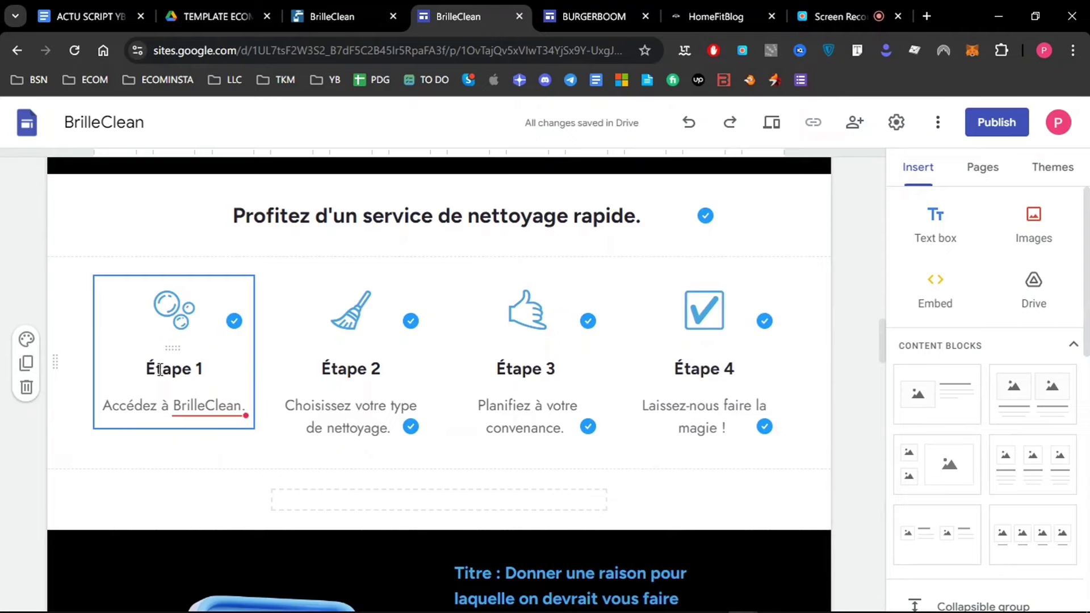
Review the other cleaning process propositions in the BrilleClean Notion page, including Proposition 2: Utilisation du service.
click(354, 11)
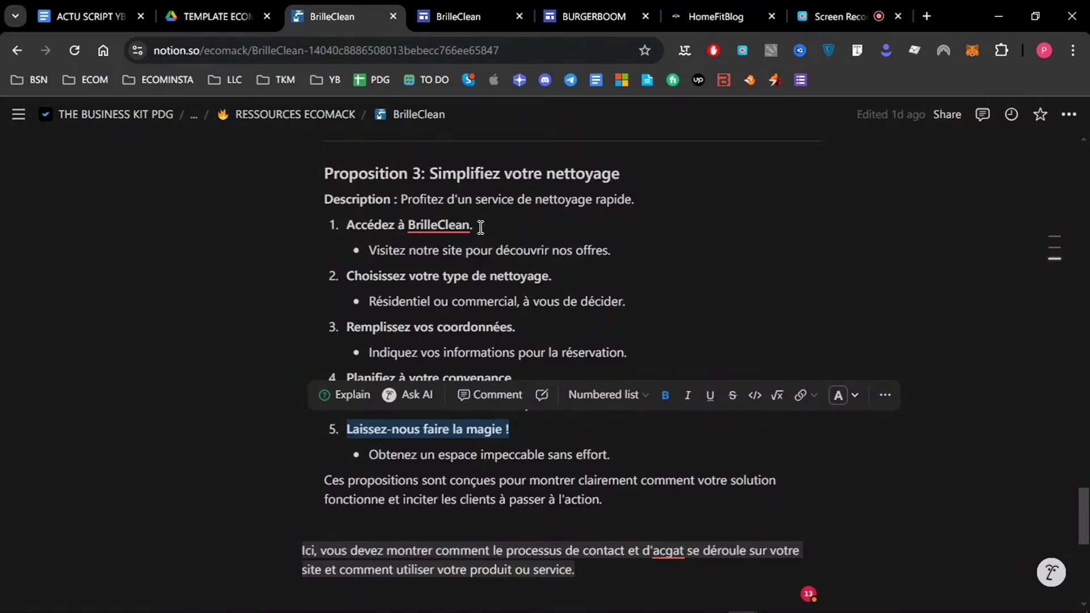
scroll(567, 363, up, 10)
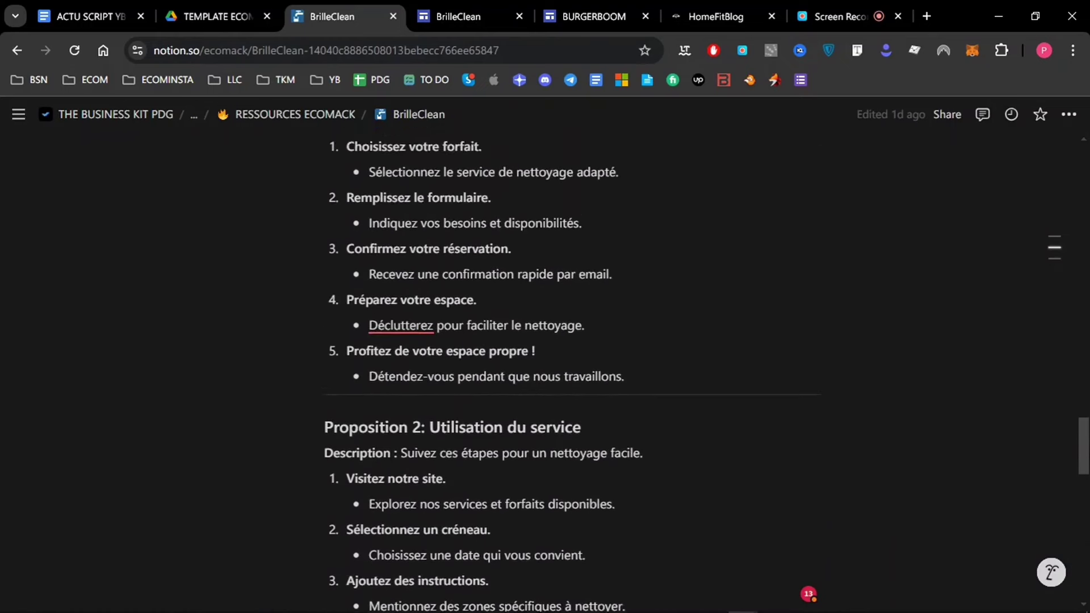
scroll(376, 399, down, 5)
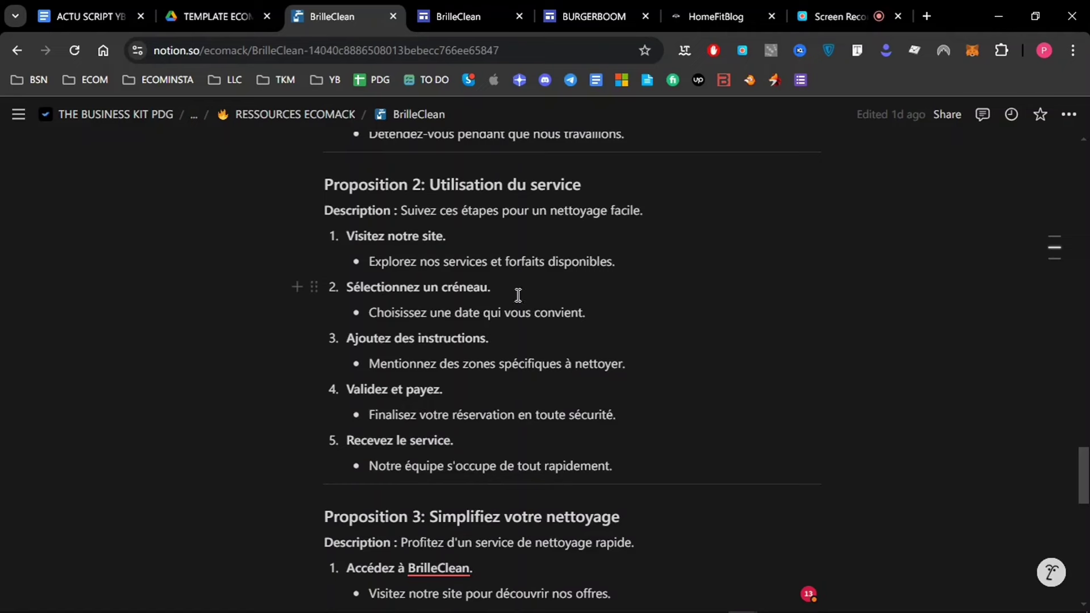
click(475, 15)
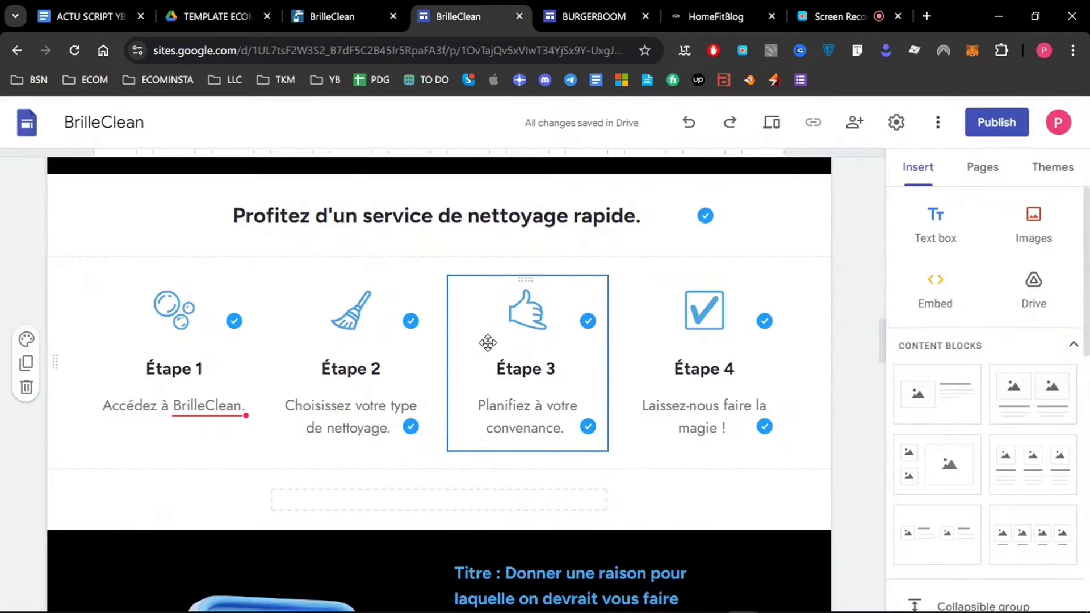
Examine how the BURGERBOOM and HomeFitBlog example sites present their process steps, comparing them with the BrilleClean steps section.
click(584, 16)
scroll(597, 198, down, 5)
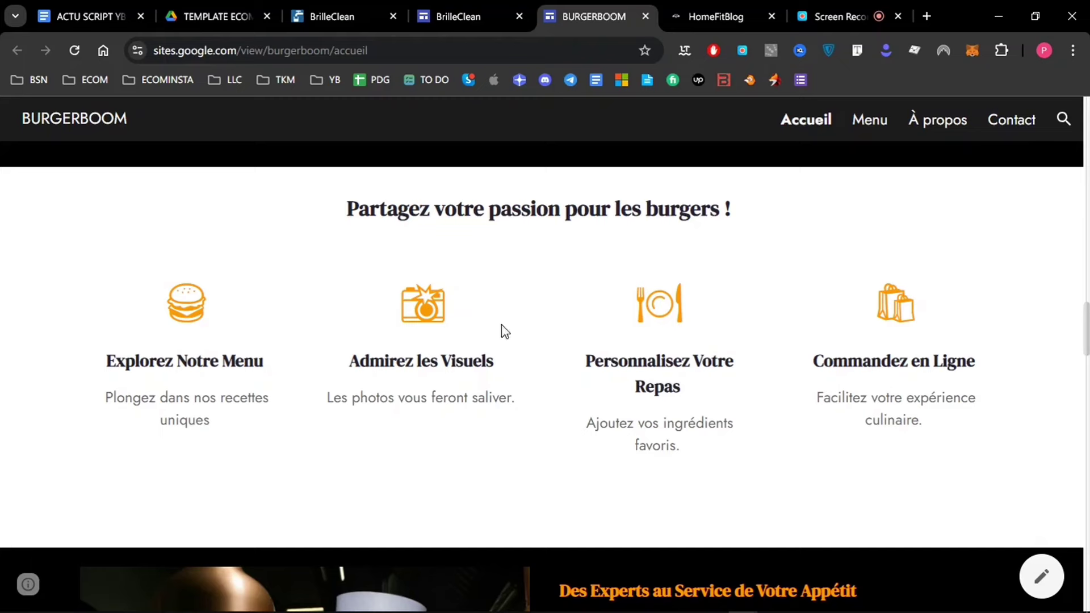
click(711, 8)
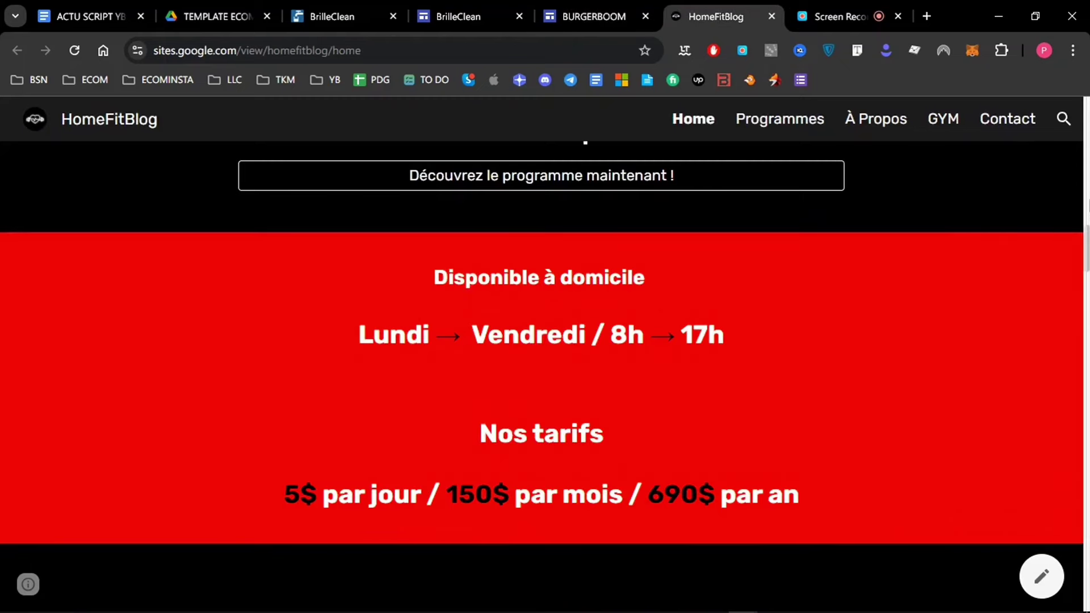
scroll(542, 375, down, 6)
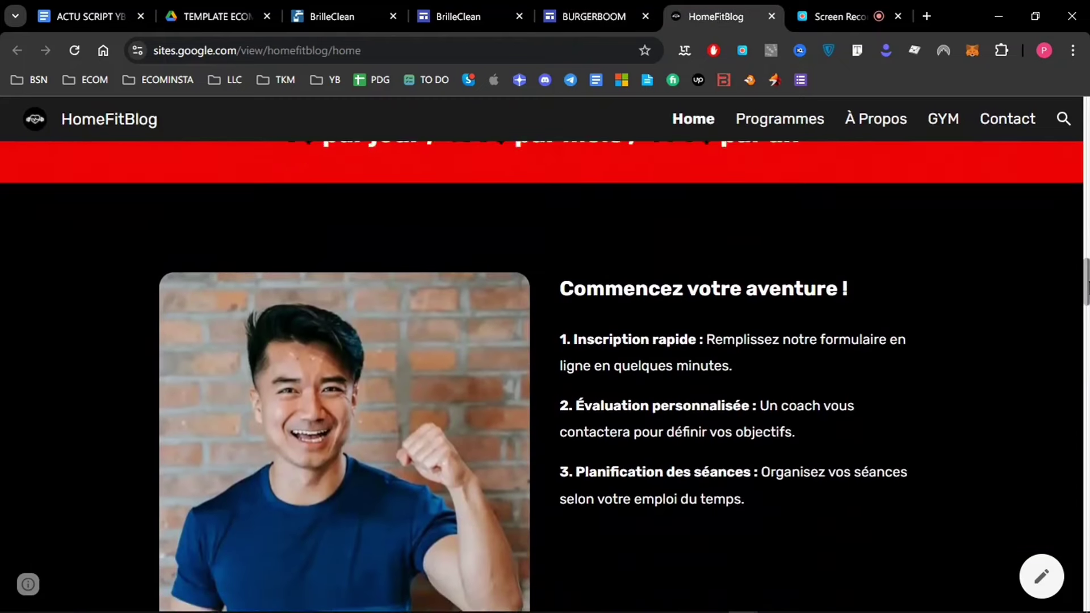
scroll(973, 246, down, 2)
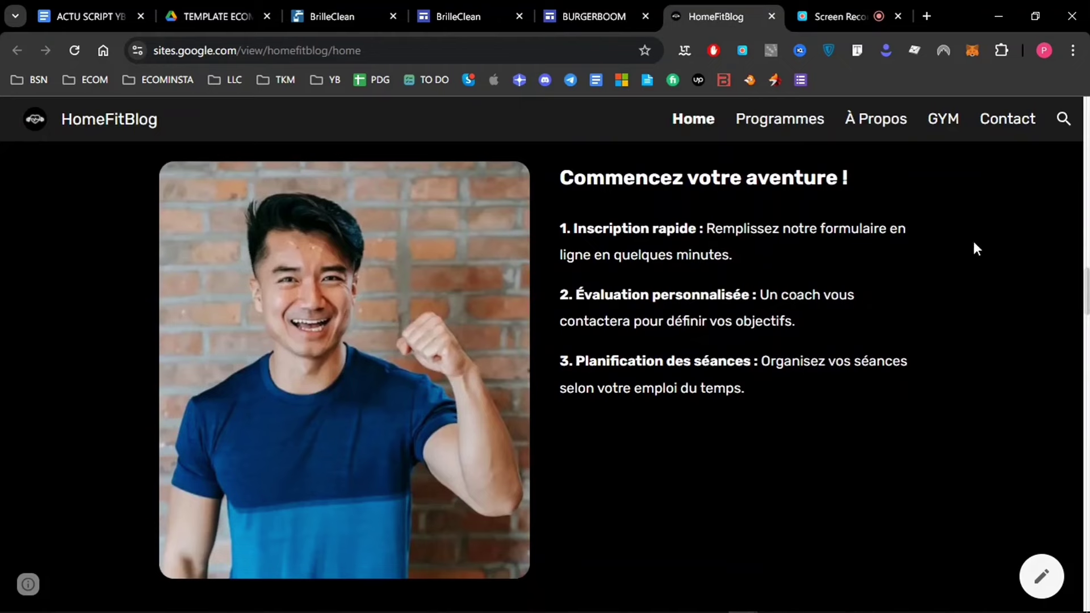
click(476, 12)
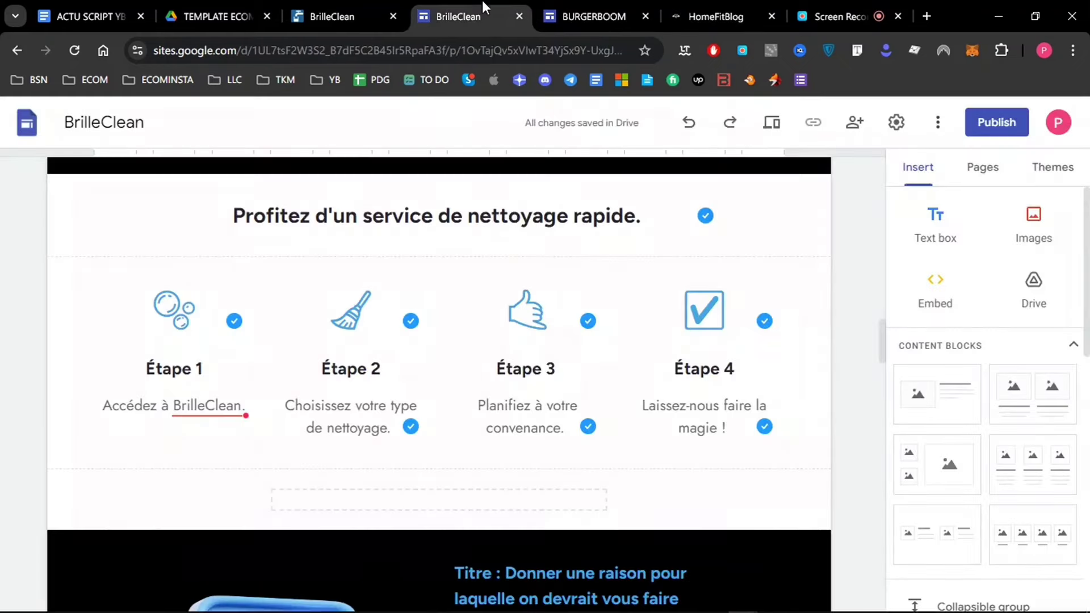
click(708, 5)
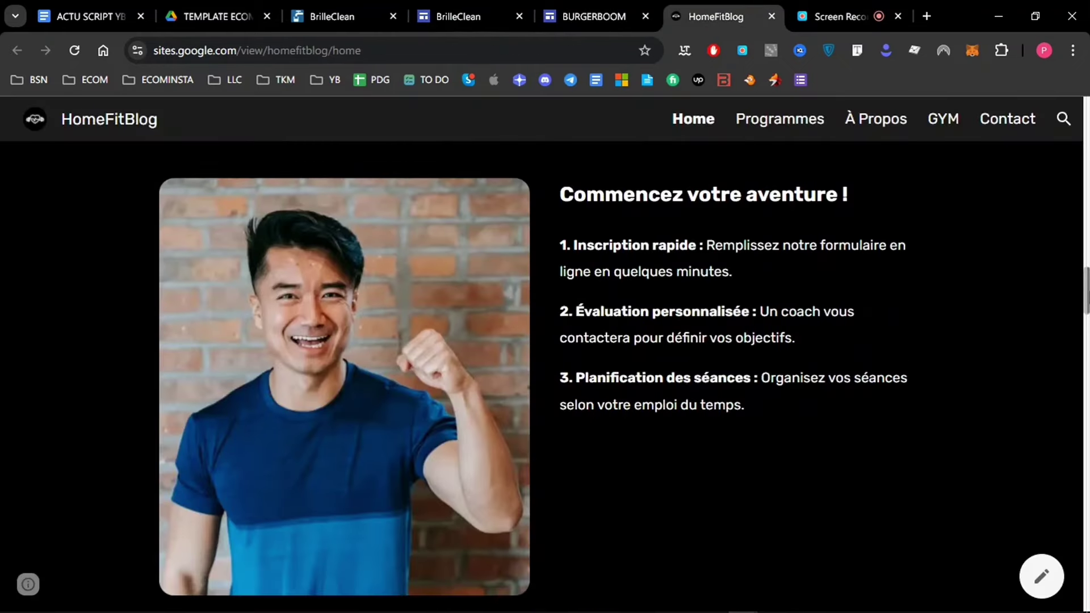
scroll(1087, 330, up, 2)
scroll(1088, 329, down, 2)
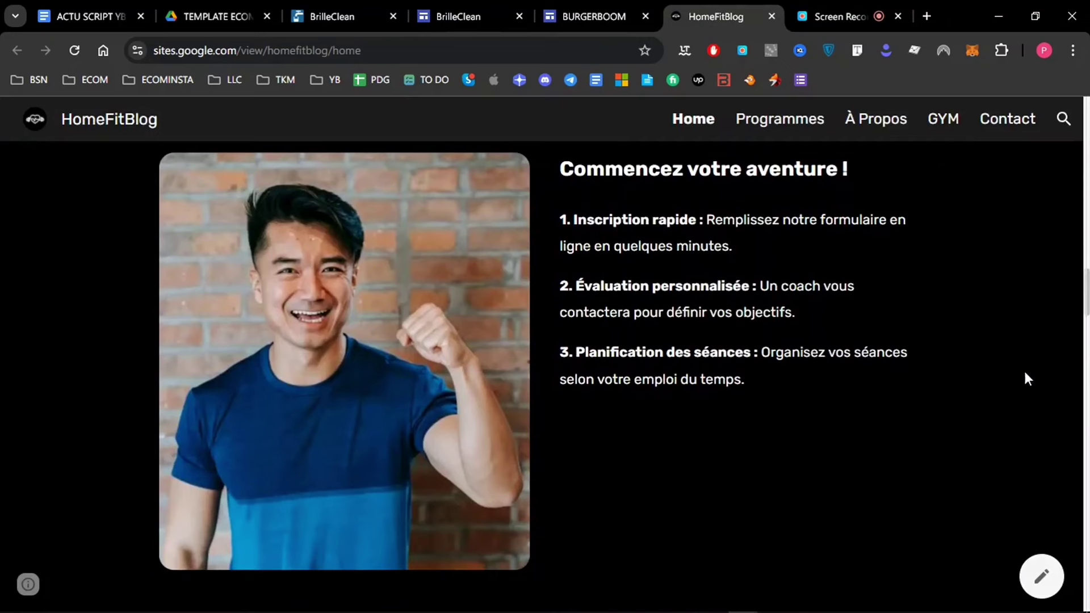
scroll(1027, 378, down, 6)
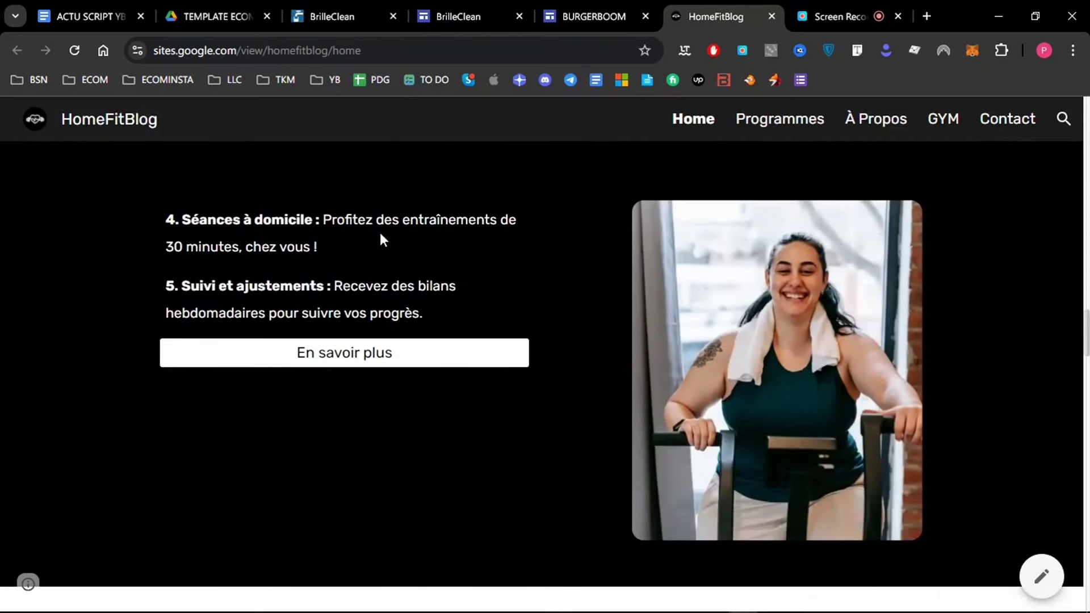
click(470, 15)
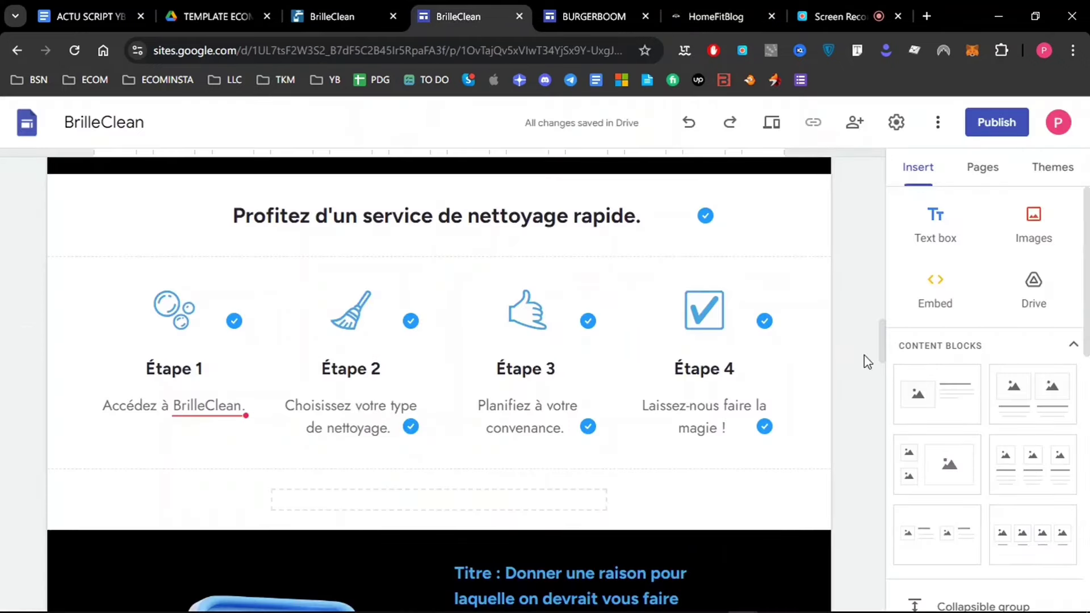
Collapse PARTIE 4 - COMMENT in the Notion page and read the guidance under PARTIE 5 - AVEC NOUS for the site's trust section.
drag(881, 360, 878, 404)
click(315, 9)
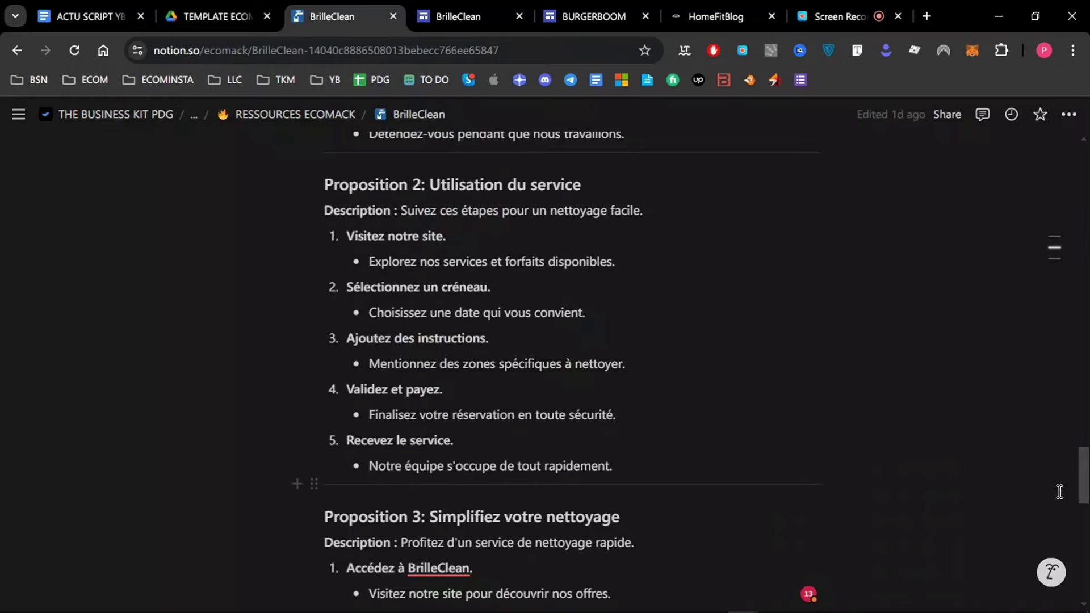
scroll(313, 412, up, 12)
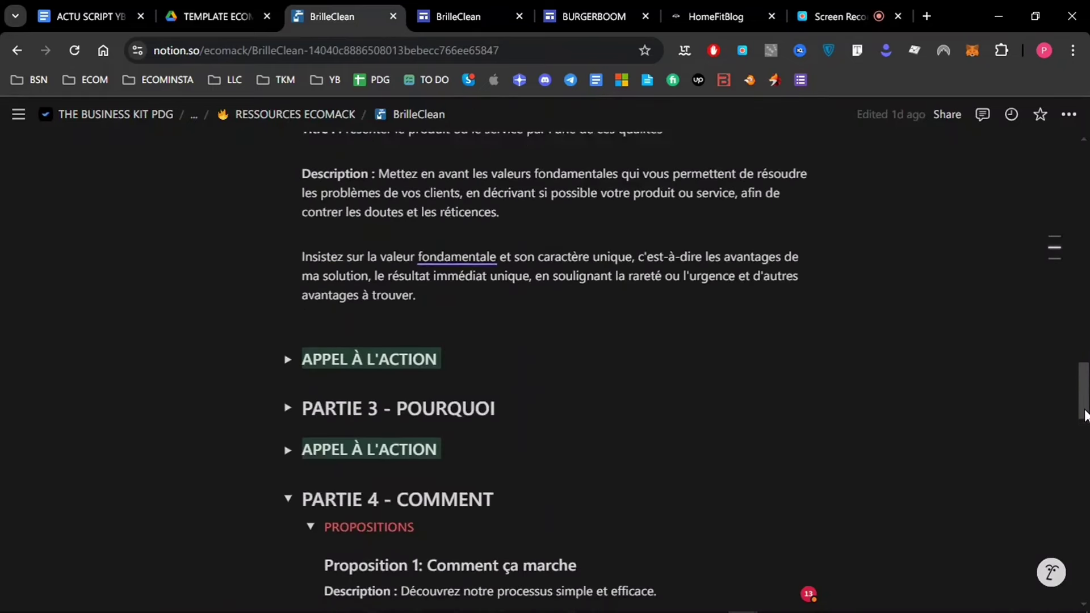
scroll(312, 412, down, 2)
click(289, 365)
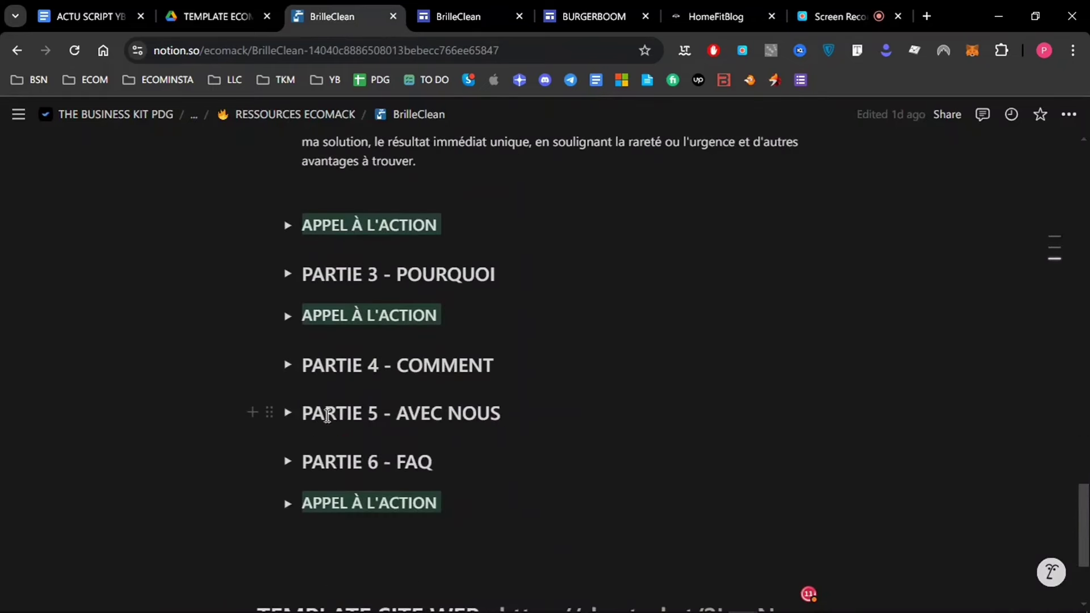
click(288, 414)
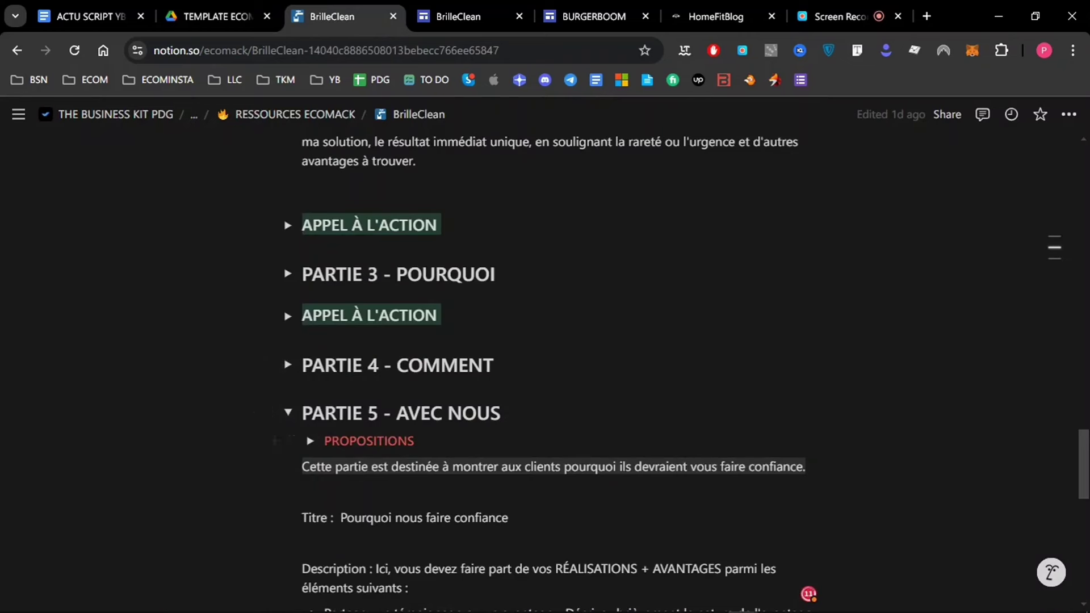
scroll(1084, 494, down, 3)
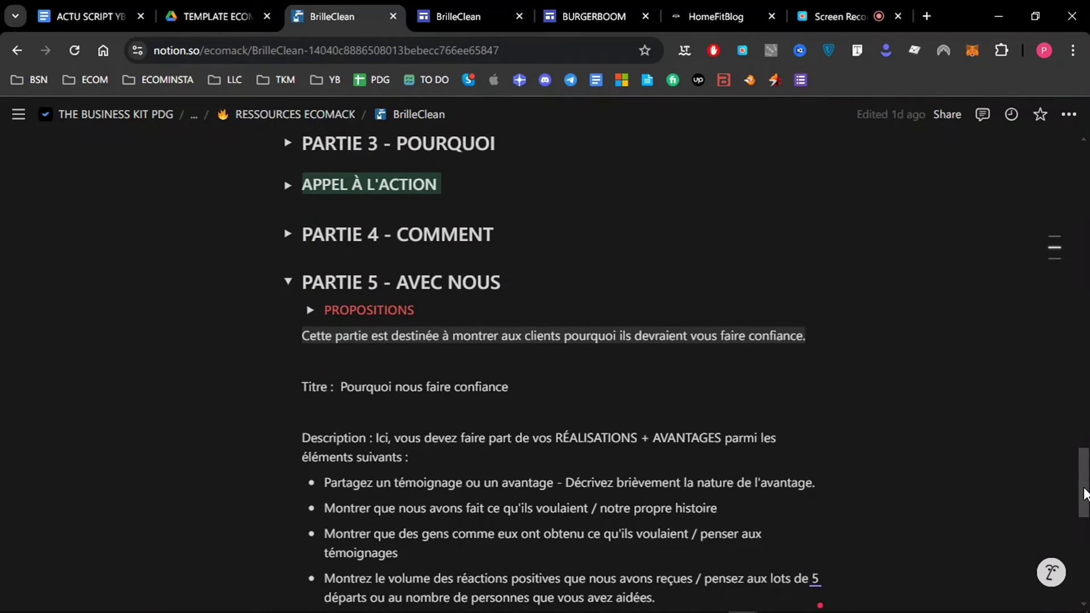
scroll(1085, 500, down, 3)
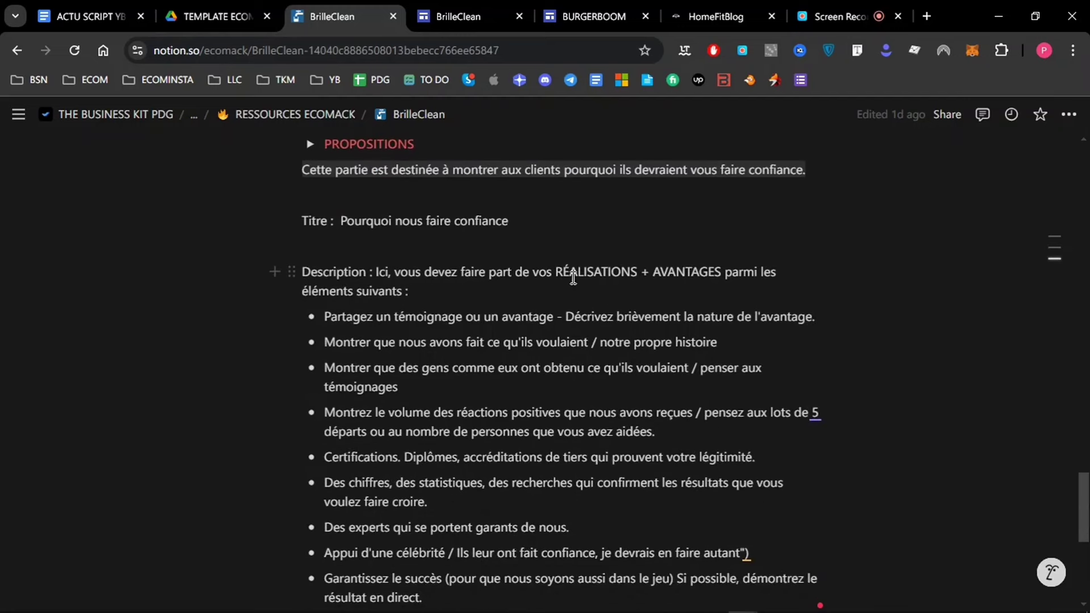
scroll(1084, 516, down, 1)
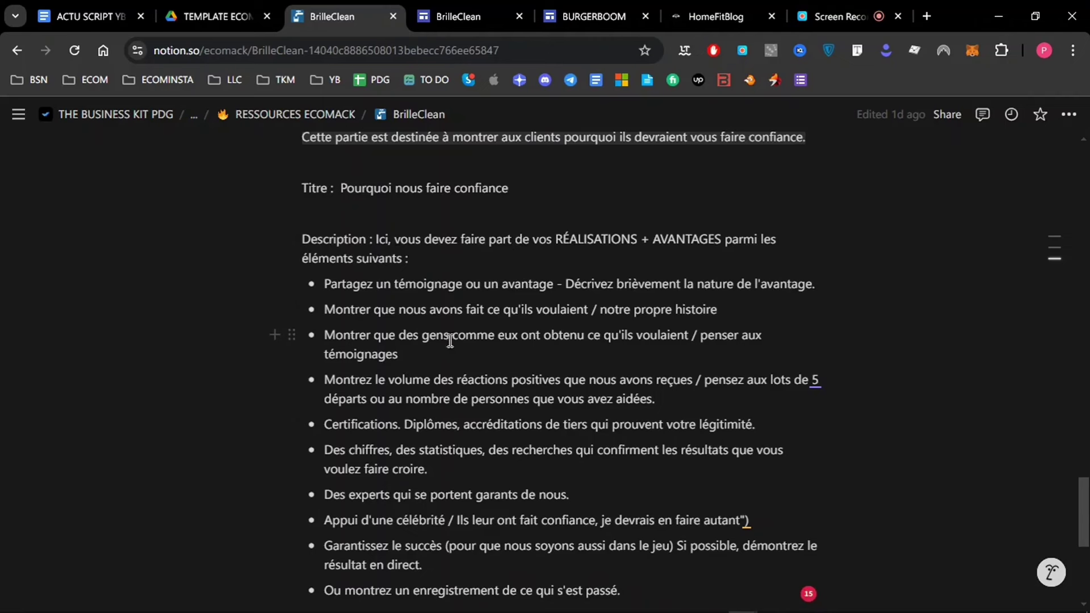
scroll(1083, 522, down, 2)
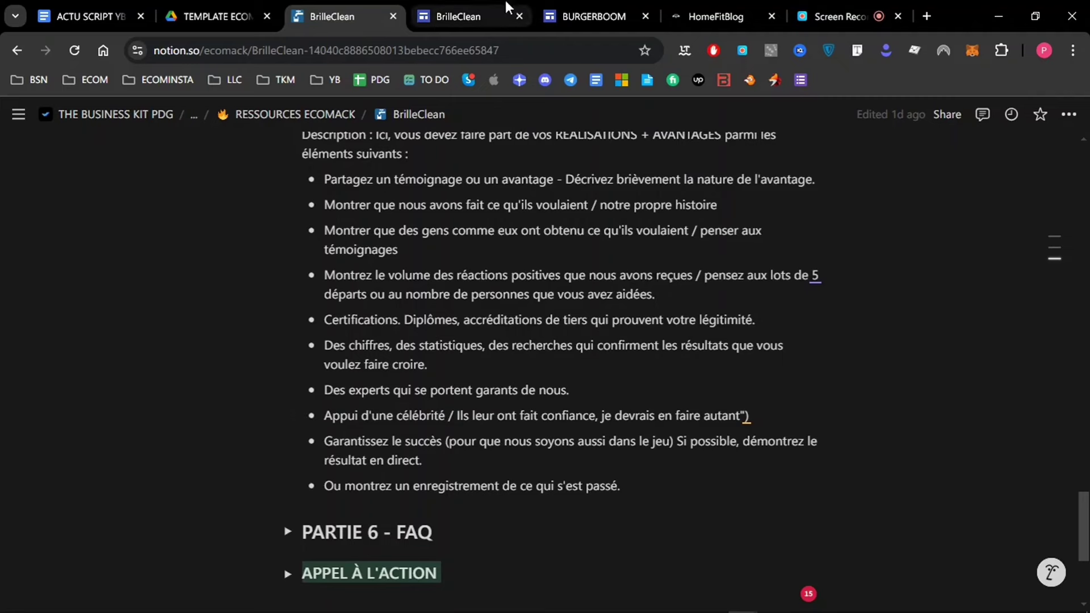
click(480, 8)
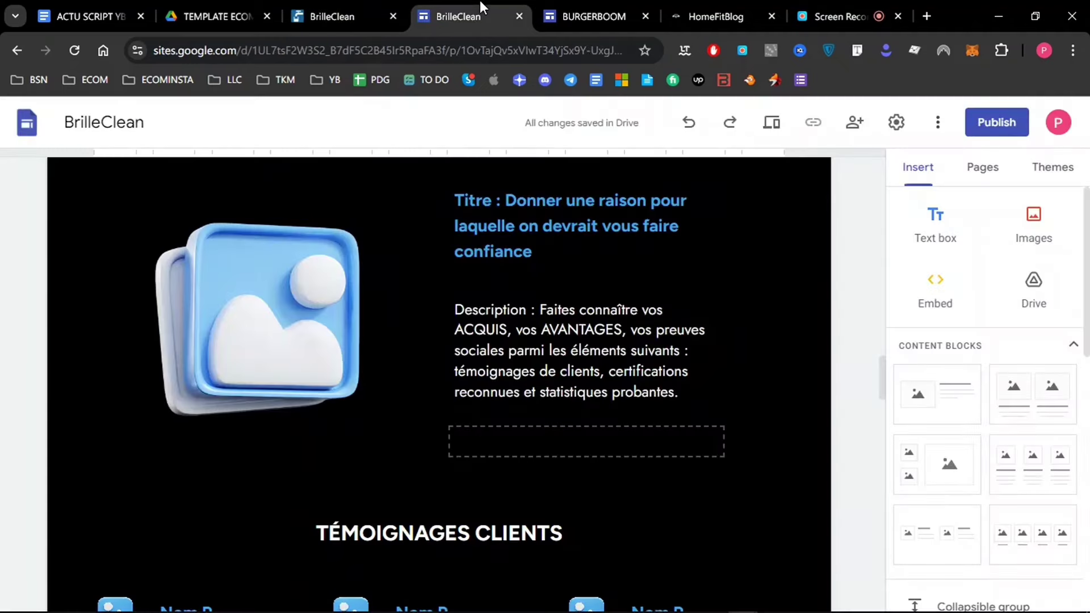
Examine how the BURGERBOOM and HomeFitBlog example sites build trust through their expert and coach sections.
click(609, 3)
scroll(994, 316, down, 6)
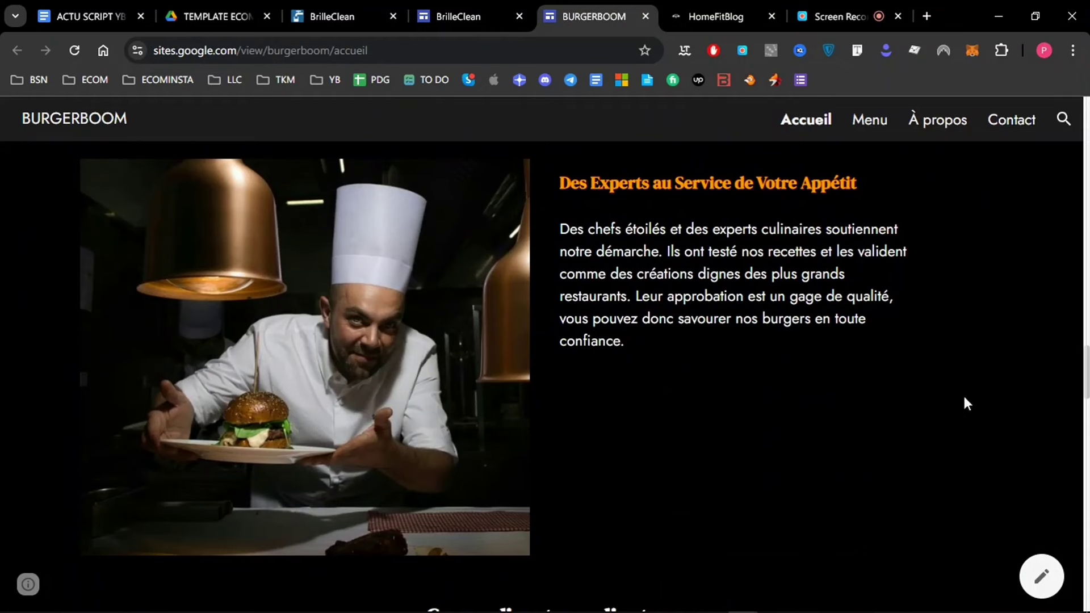
click(691, 19)
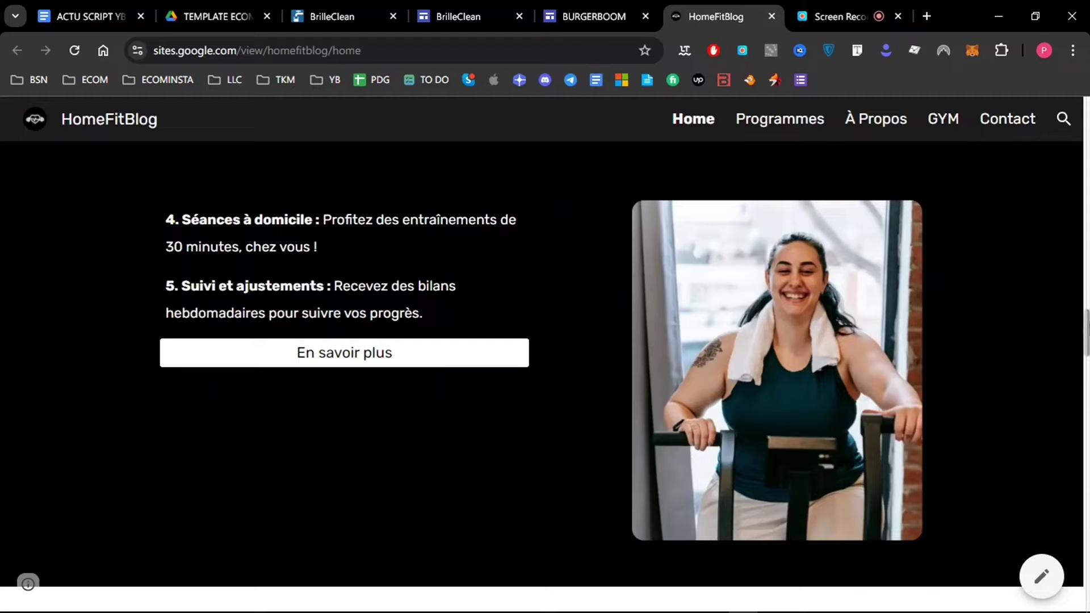
scroll(974, 379, down, 7)
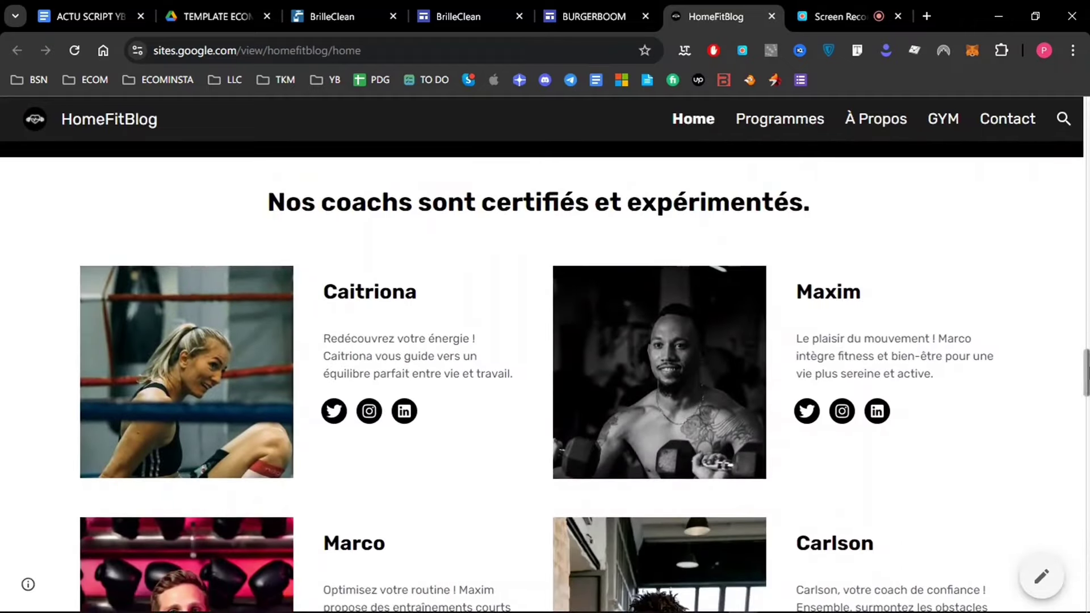
scroll(373, 476, down, 1)
scroll(1016, 381, down, 7)
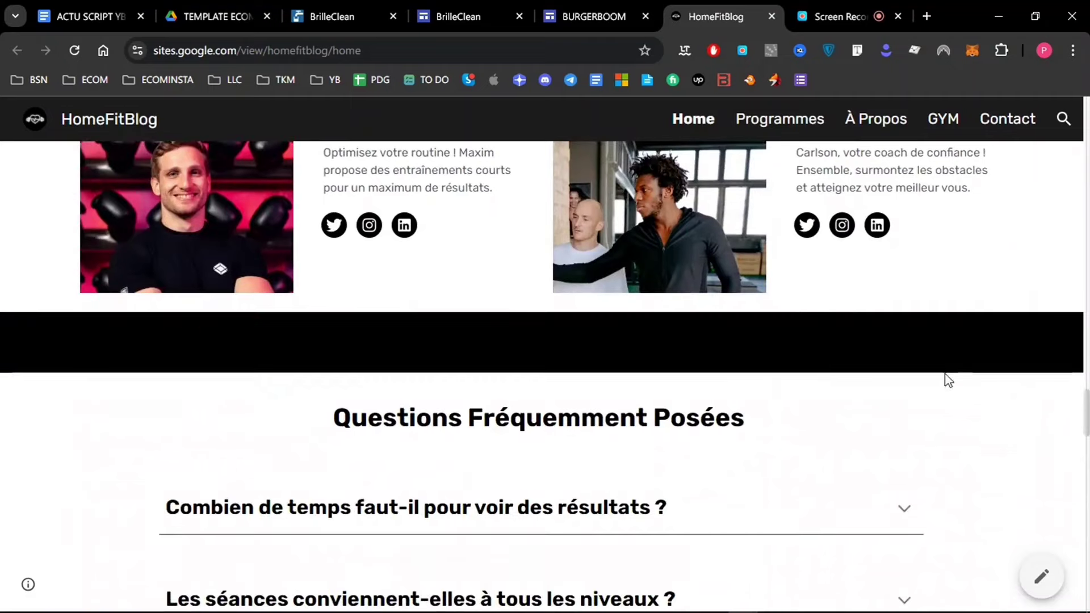
Expand PROPOSITIONS under PARTIE 5 - AVEC NOUS in the Notion page and read through the suggested trust content.
click(370, 5)
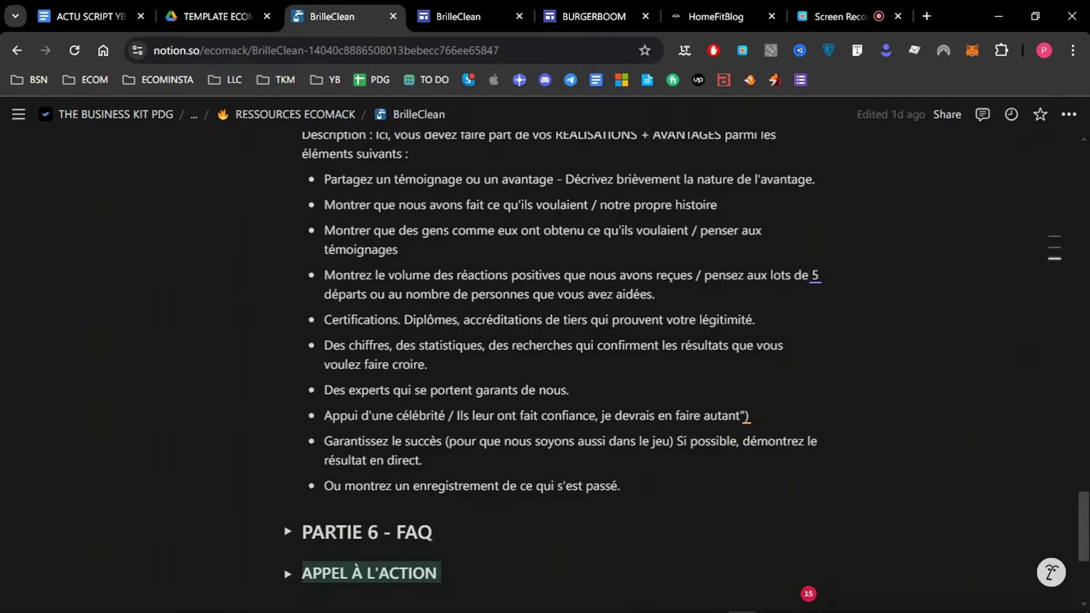
scroll(285, 251, up, 5)
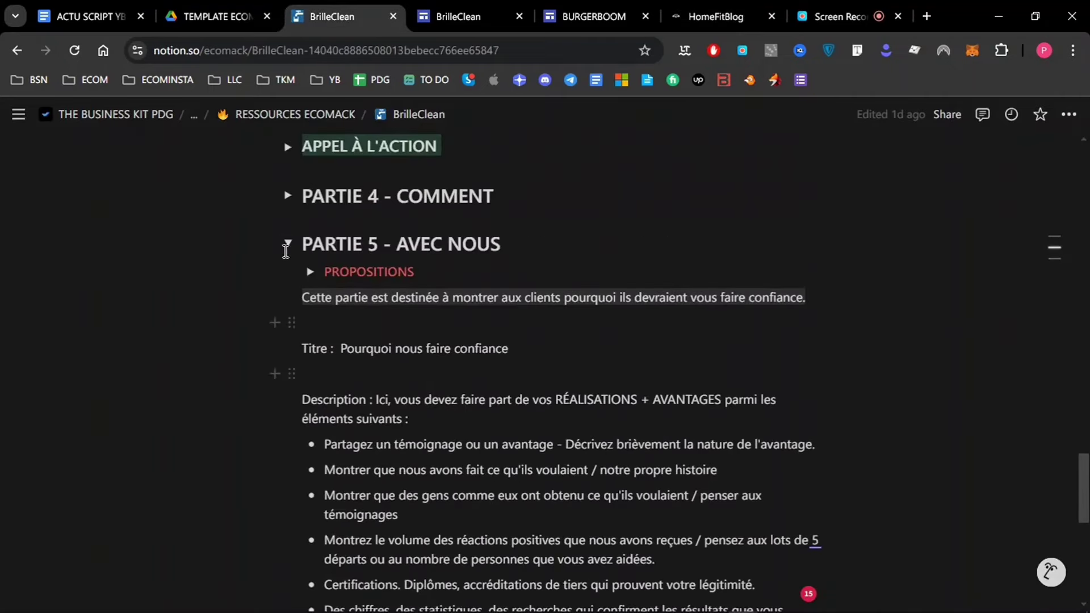
click(311, 274)
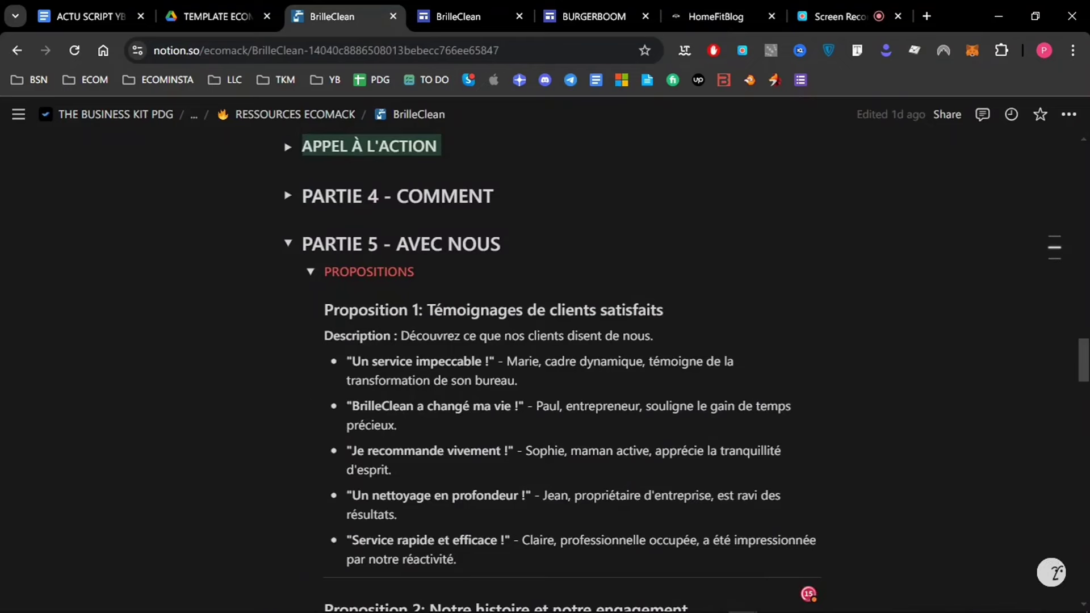
scroll(1067, 427, down, 9)
scroll(1066, 425, up, 6)
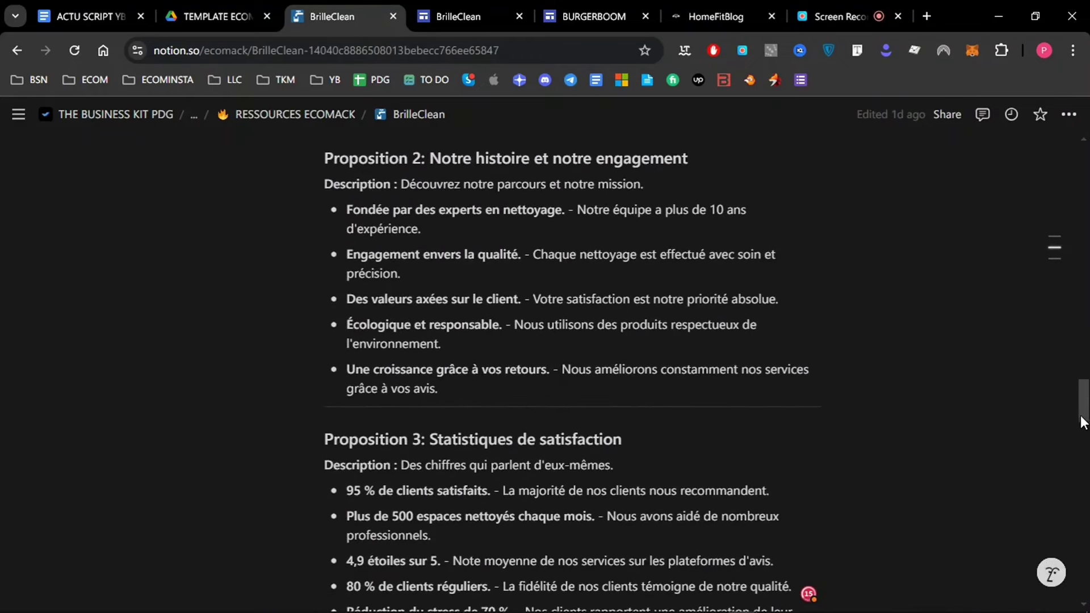
scroll(698, 368, up, 1)
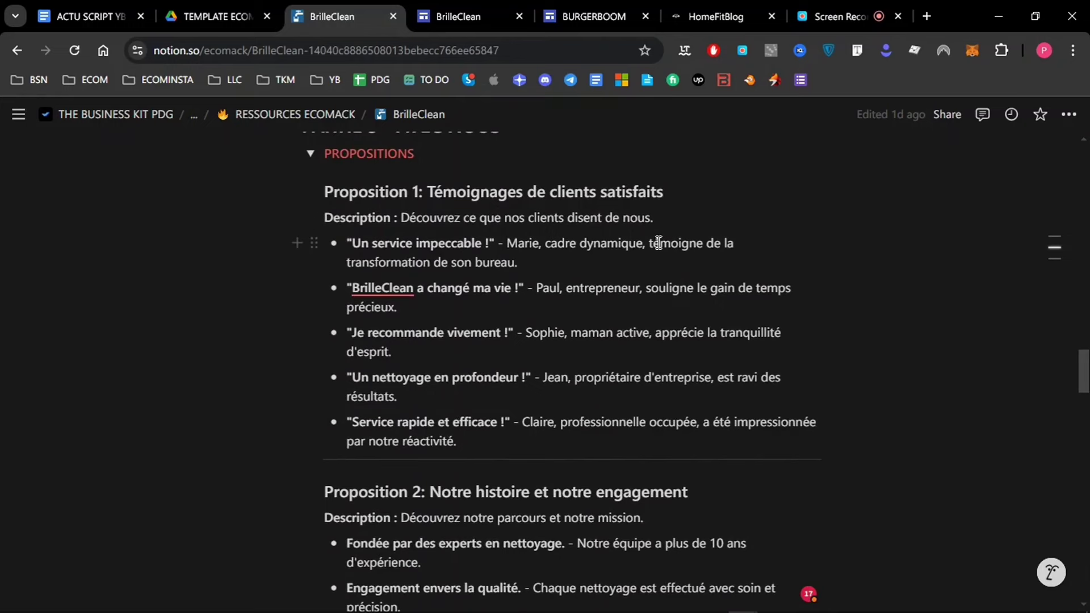
Replace the placeholder image beside the trust section's title with the uploaded photo pexels-liliana-drew-9462683 in the BrilleClean site editor.
click(454, 16)
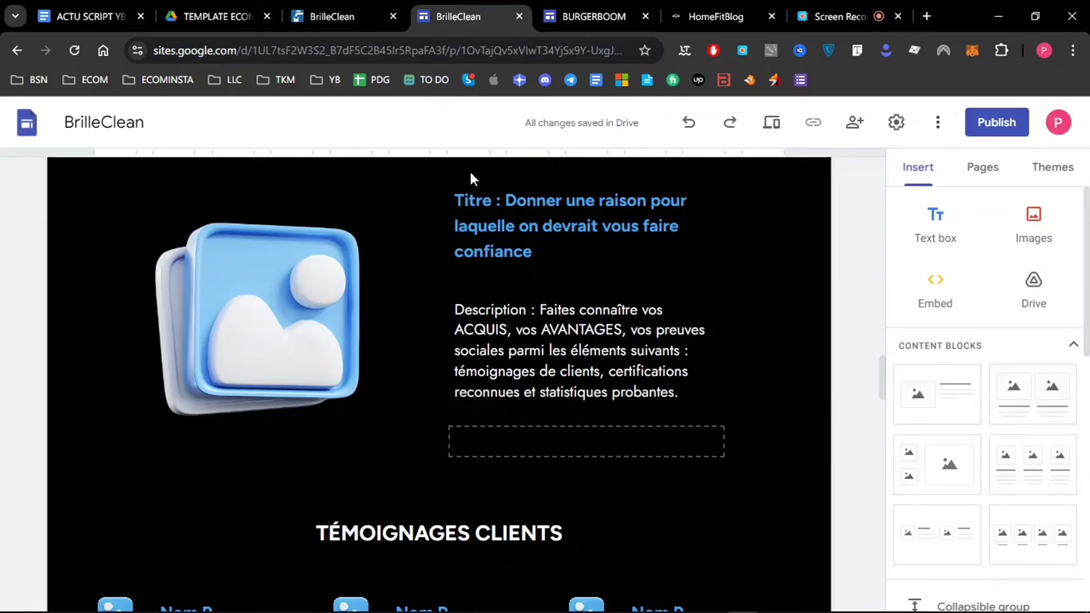
triple_click(883, 391)
scroll(882, 391, down, 5)
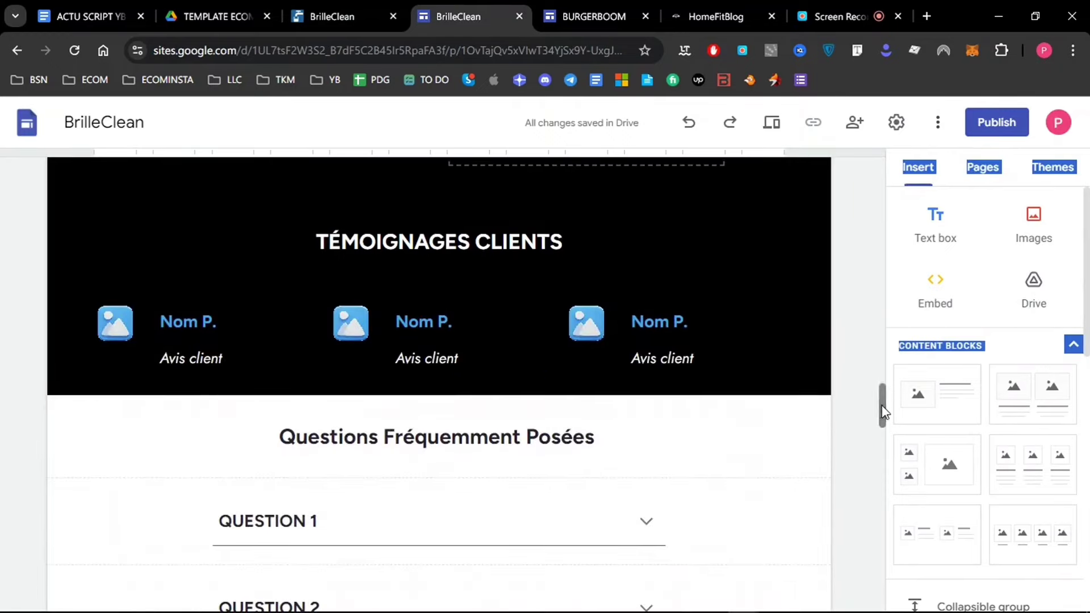
scroll(879, 412, up, 6)
scroll(710, 332, down, 1)
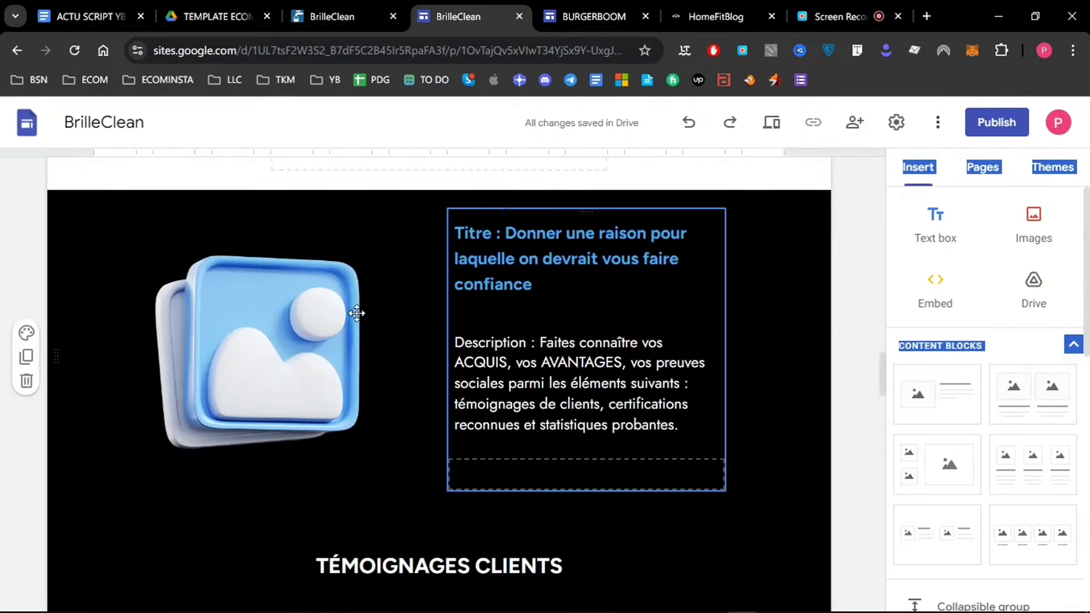
click(360, 311)
click(303, 182)
mouse_move(391, 227)
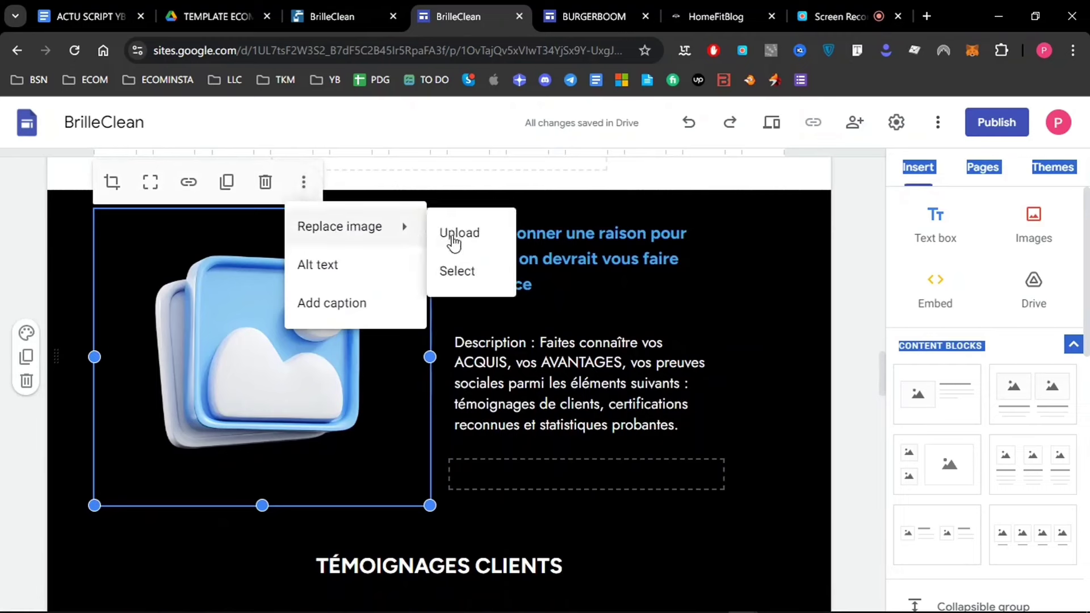
click(454, 233)
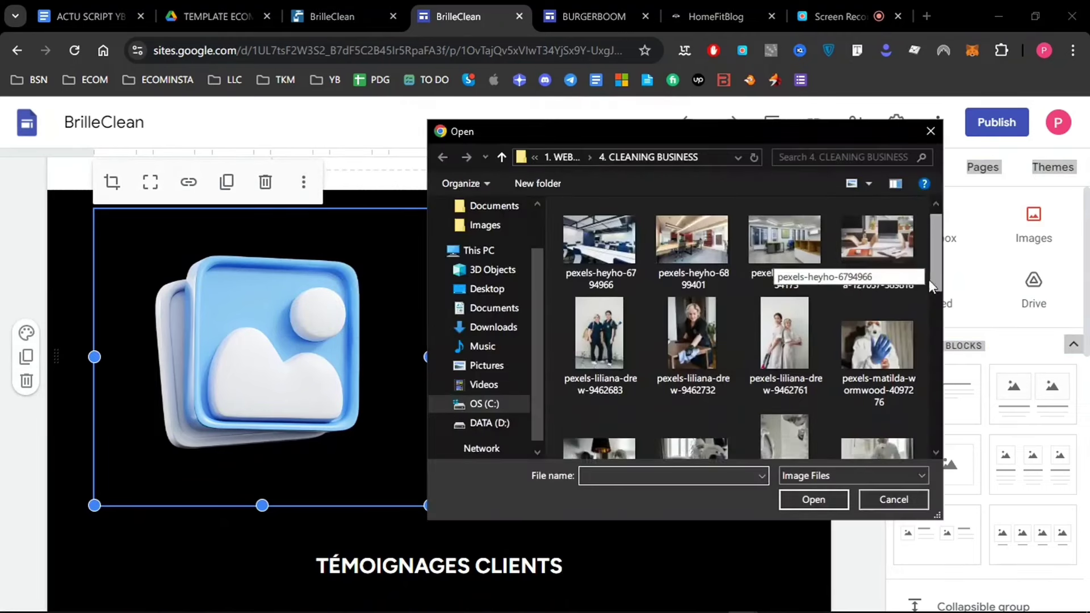
scroll(925, 284, down, 2)
drag(926, 307, 929, 260)
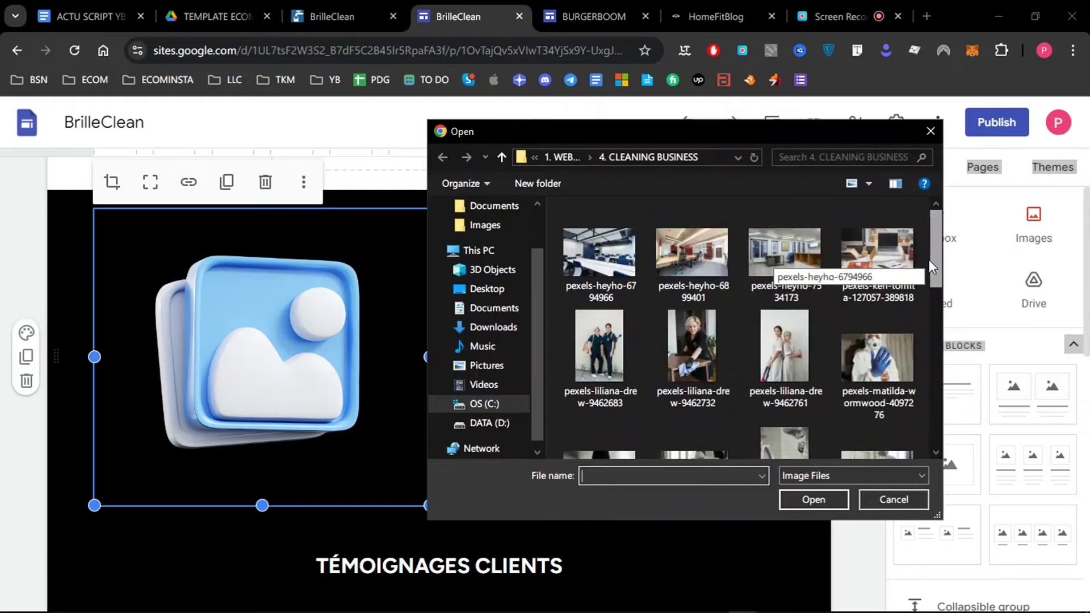
click(600, 346)
click(814, 500)
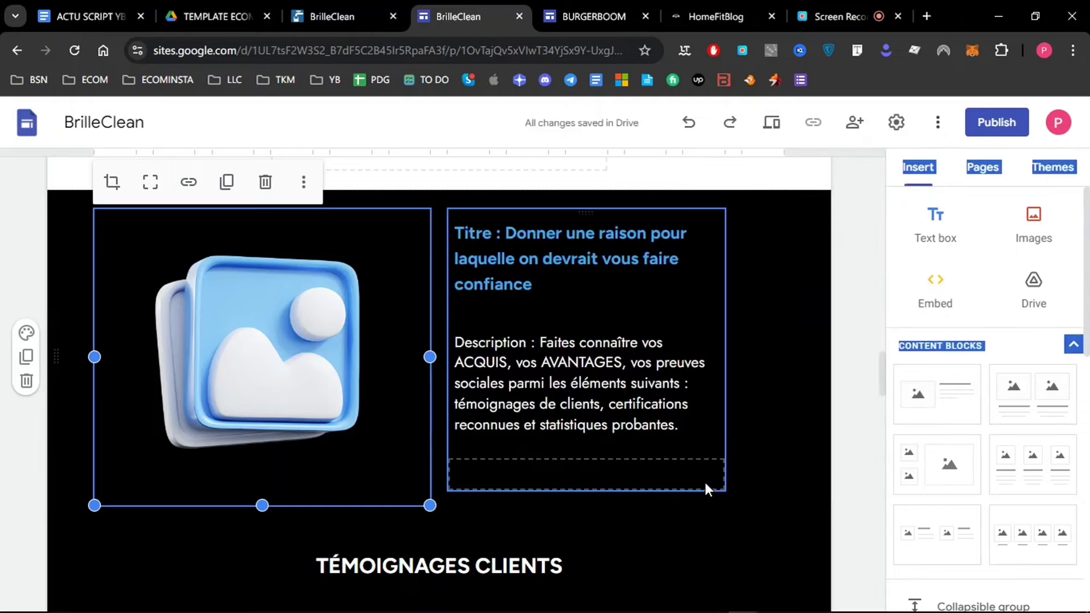
Compare the PARTIE 5 propositions in the Notion page and copy Proposition 2's title, "Notre histoire et notre engagement".
click(341, 16)
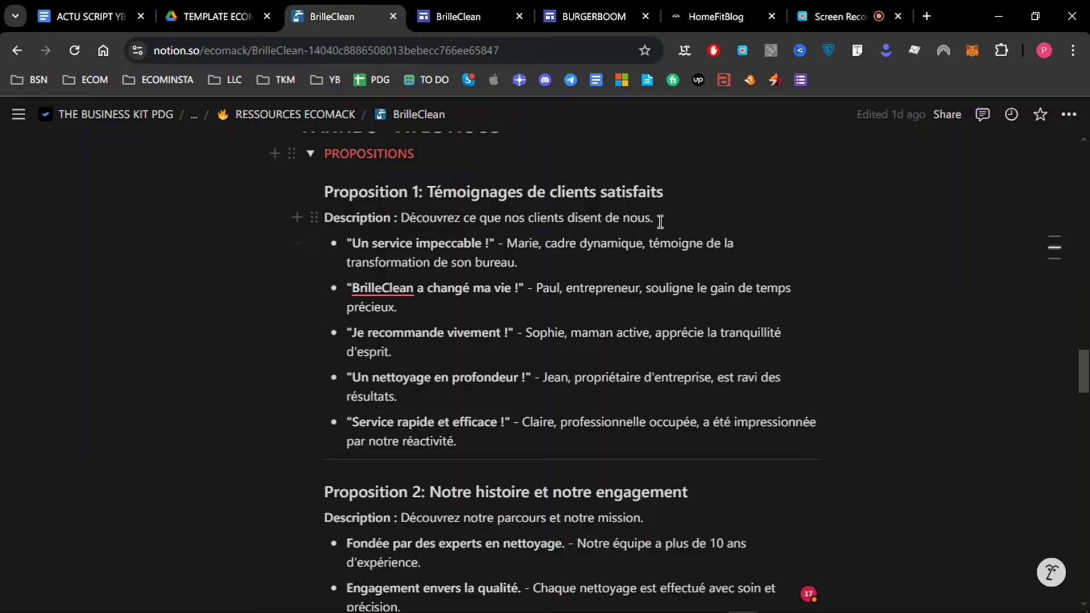
scroll(1070, 373, down, 5)
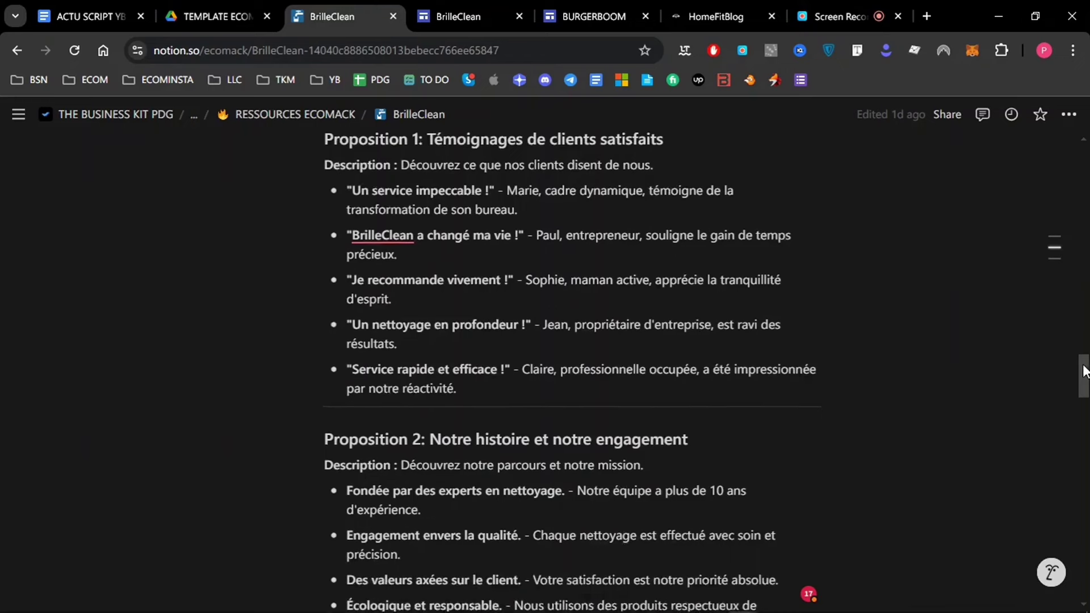
scroll(1057, 386, down, 1)
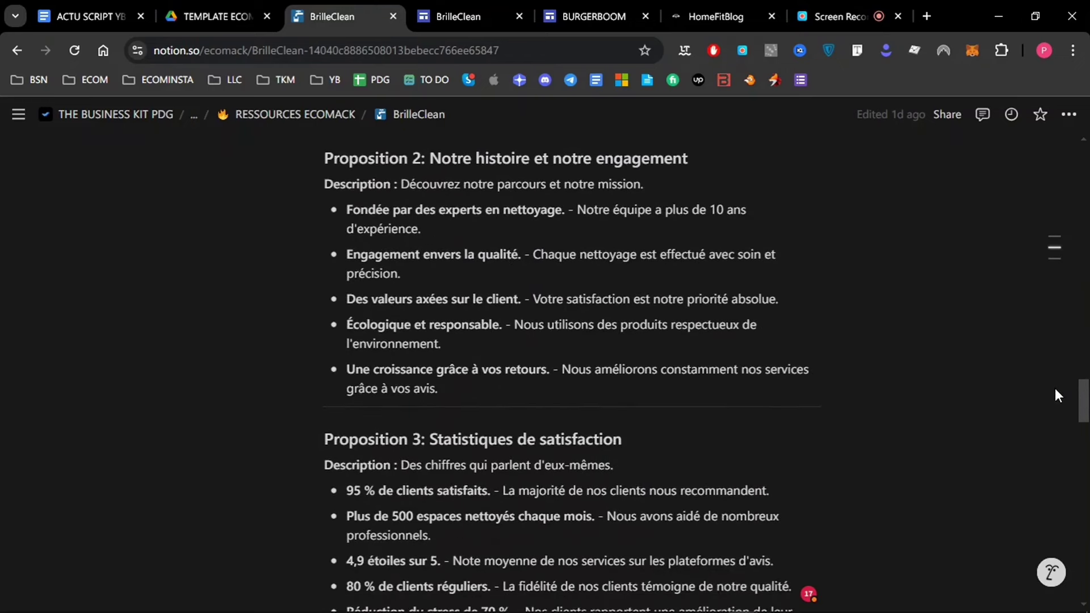
scroll(1057, 384, up, 1)
scroll(1065, 380, up, 8)
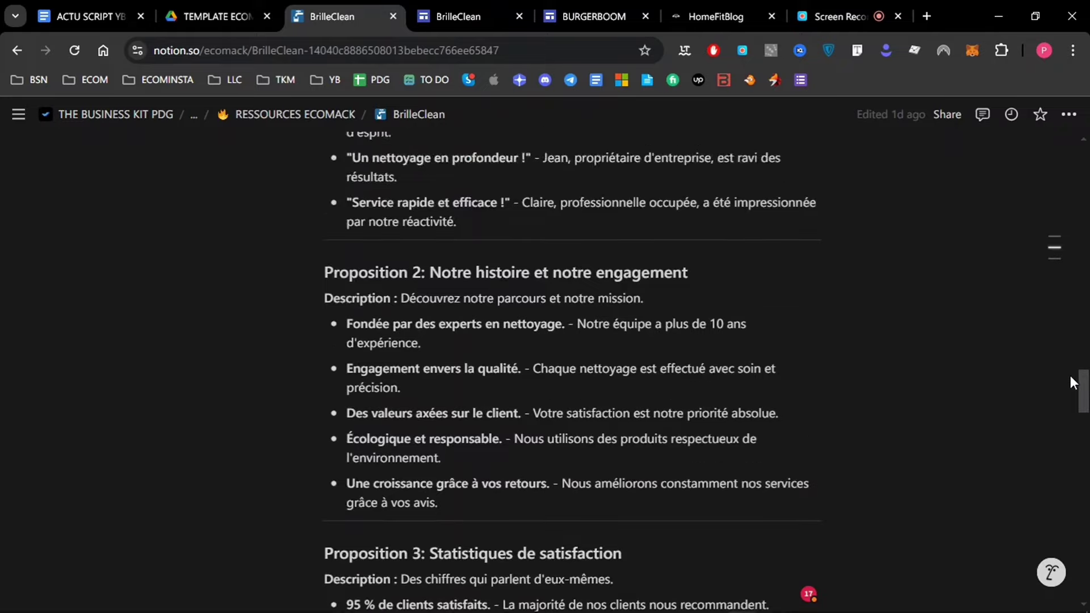
scroll(1067, 369, down, 6)
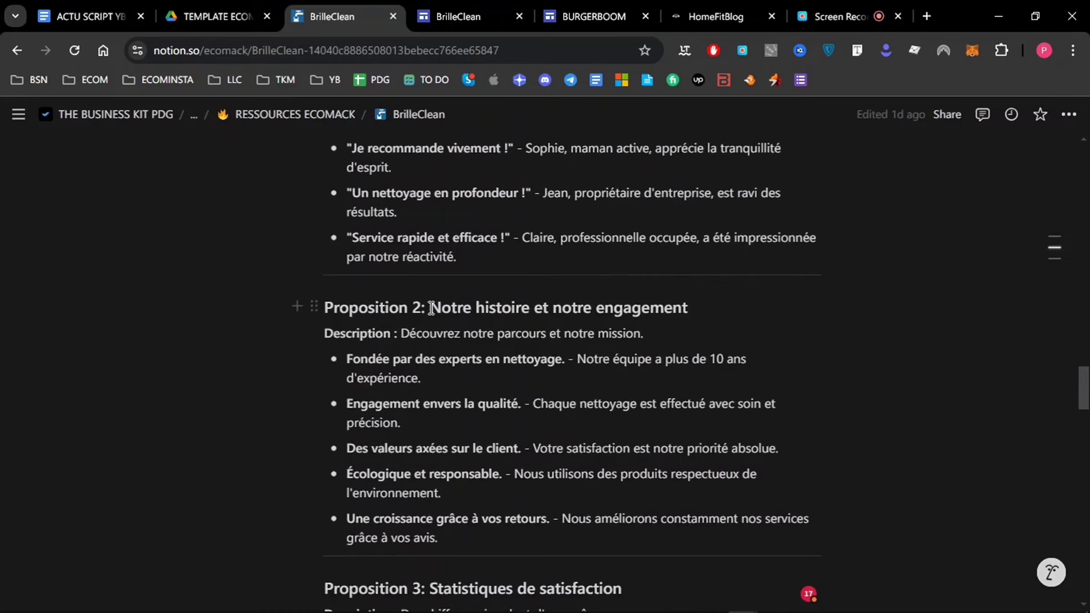
drag(432, 308, 701, 308)
key(ctrl+c)
Crop the trust section's photo in the site editor, zooming in and repositioning it to frame the two cleaners' upper bodies.
click(482, 13)
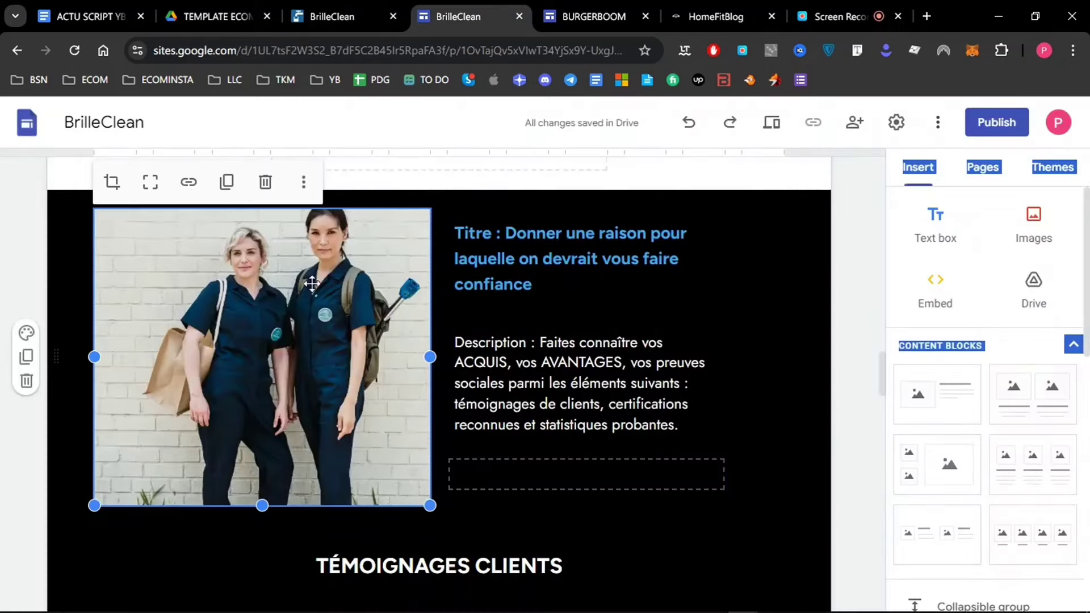
click(112, 182)
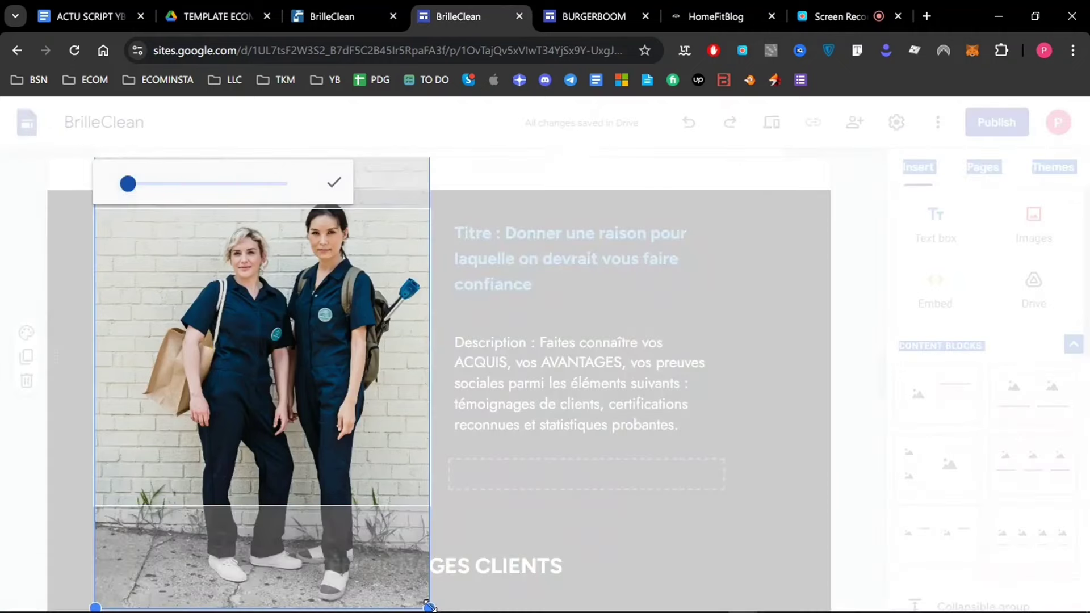
drag(430, 606, 492, 612)
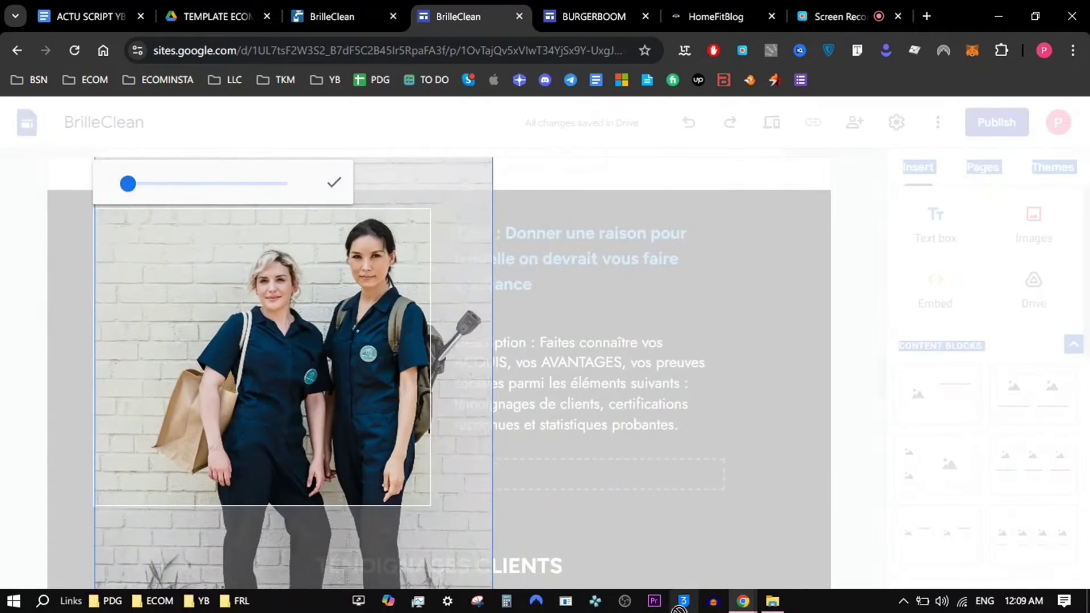
click(800, 369)
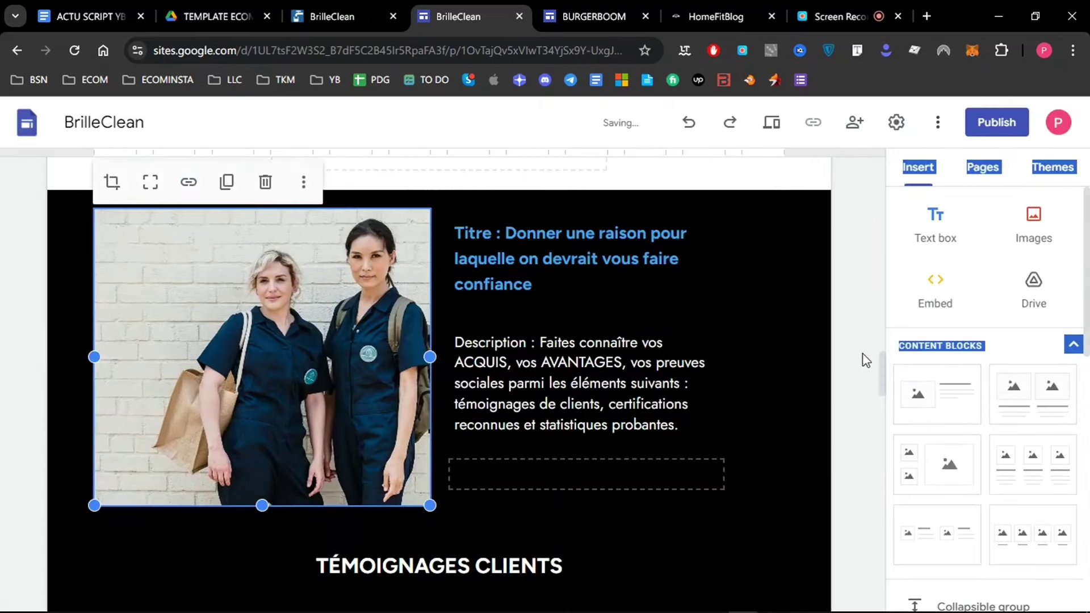
click(113, 180)
drag(134, 184, 148, 193)
drag(366, 272, 316, 287)
drag(371, 313, 290, 323)
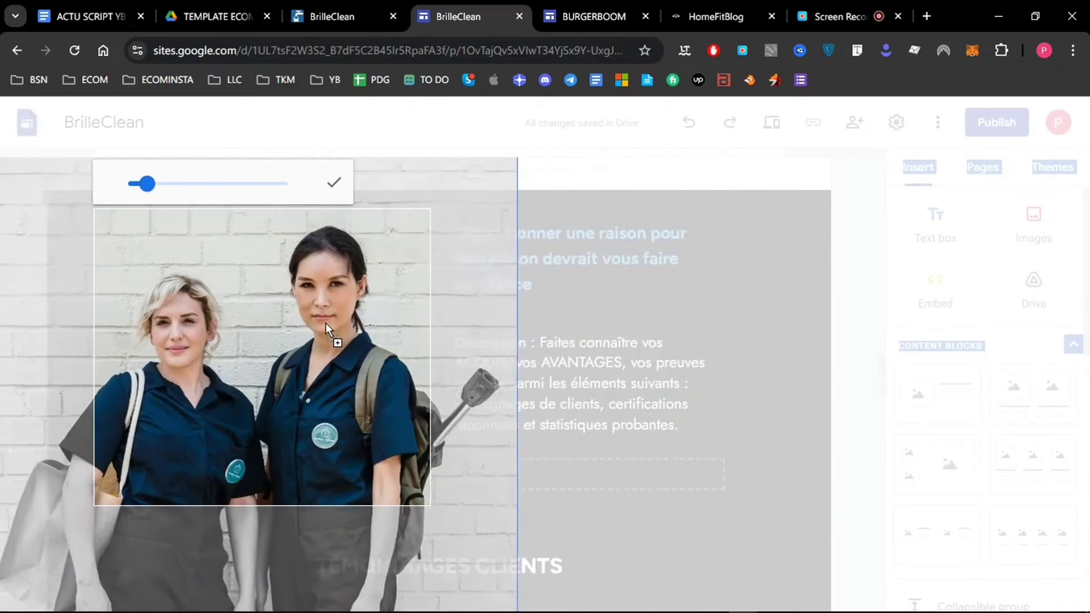
click(874, 323)
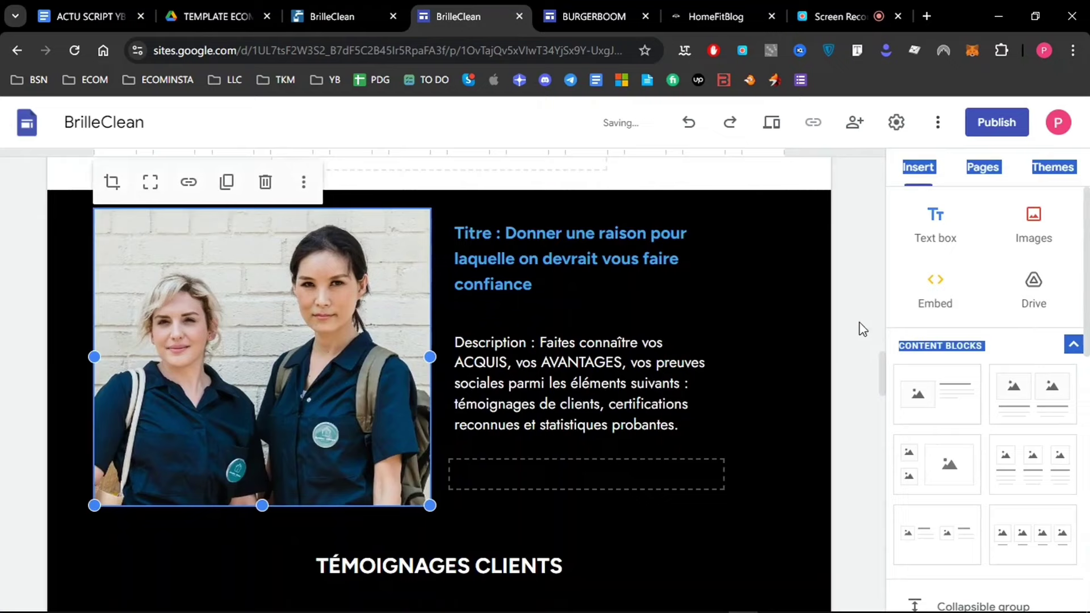
Replace the trust section's title with "Notre histoire et notre engagement" and copy the five bullet points of Proposition 2 from Notion.
triple_click(545, 241)
key(ctrl+v)
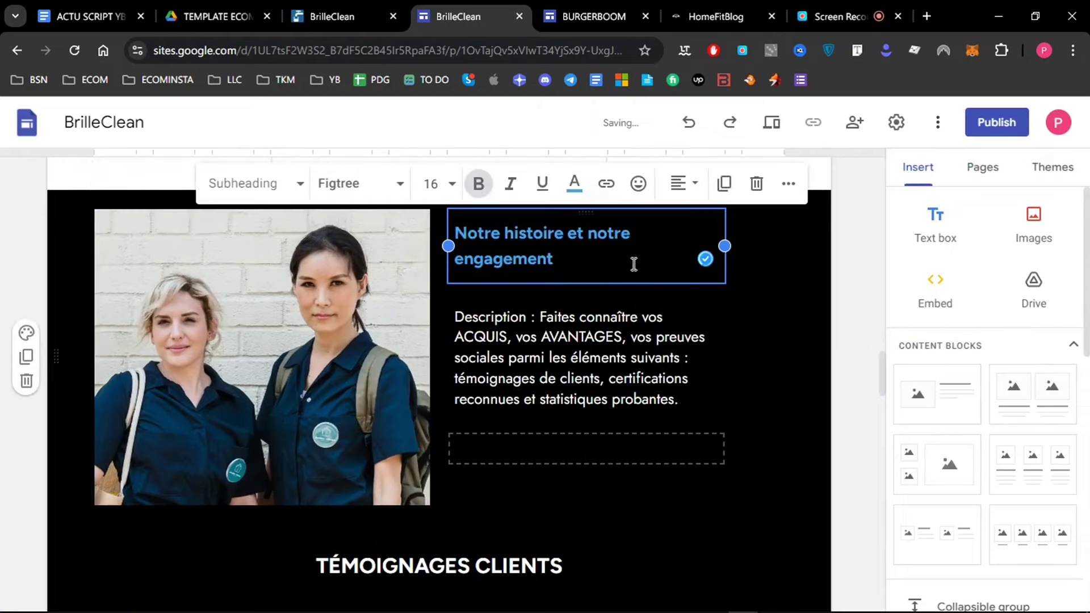
click(342, 8)
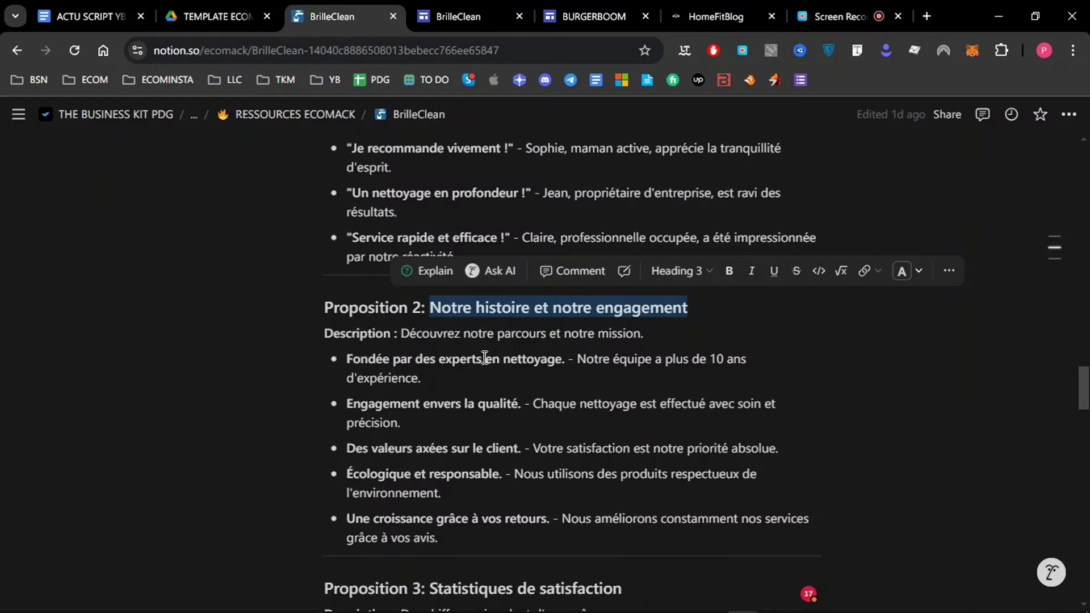
drag(348, 359, 512, 536)
click(476, 16)
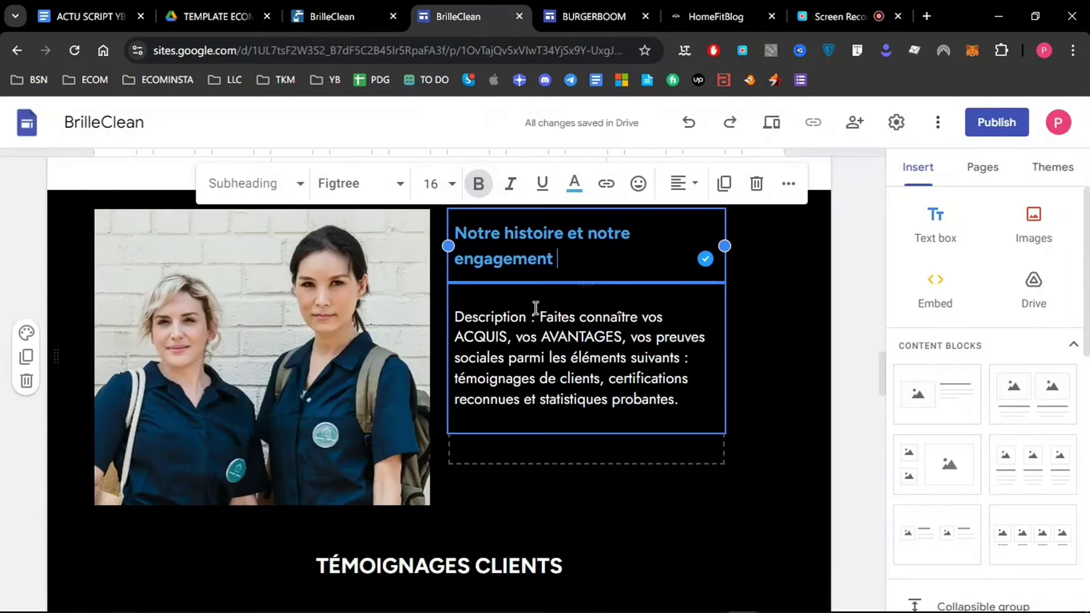
Replace the trust section's description with the five copied Proposition 2 points, undoing the formatted paste and pasting them as plain text.
click(535, 308)
click(622, 358)
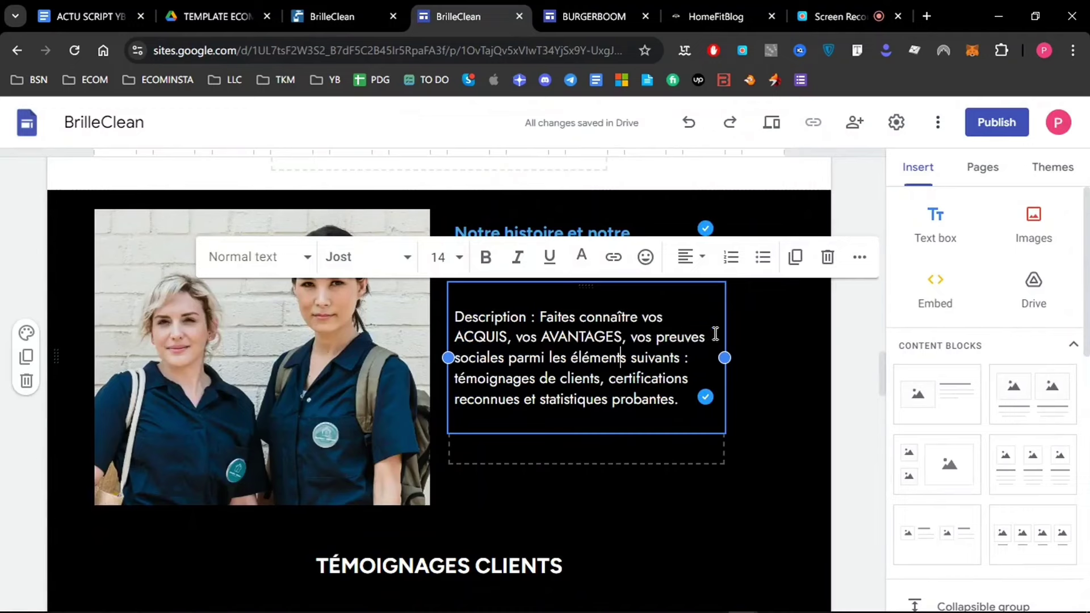
triple_click(689, 404)
key(ctrl+v)
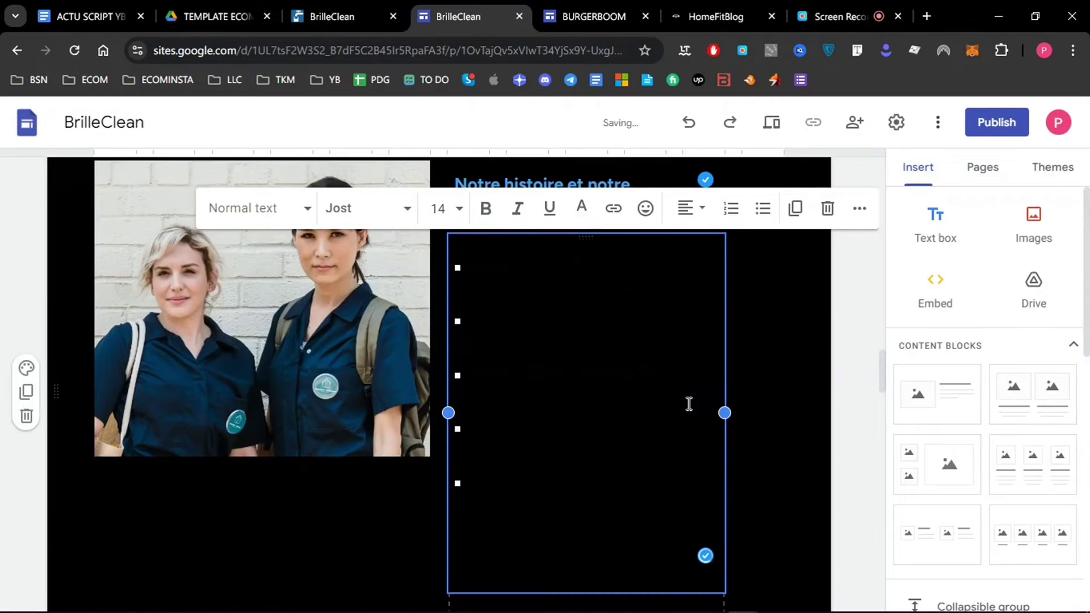
key(ctrl+z)
right_click(645, 316)
click(751, 120)
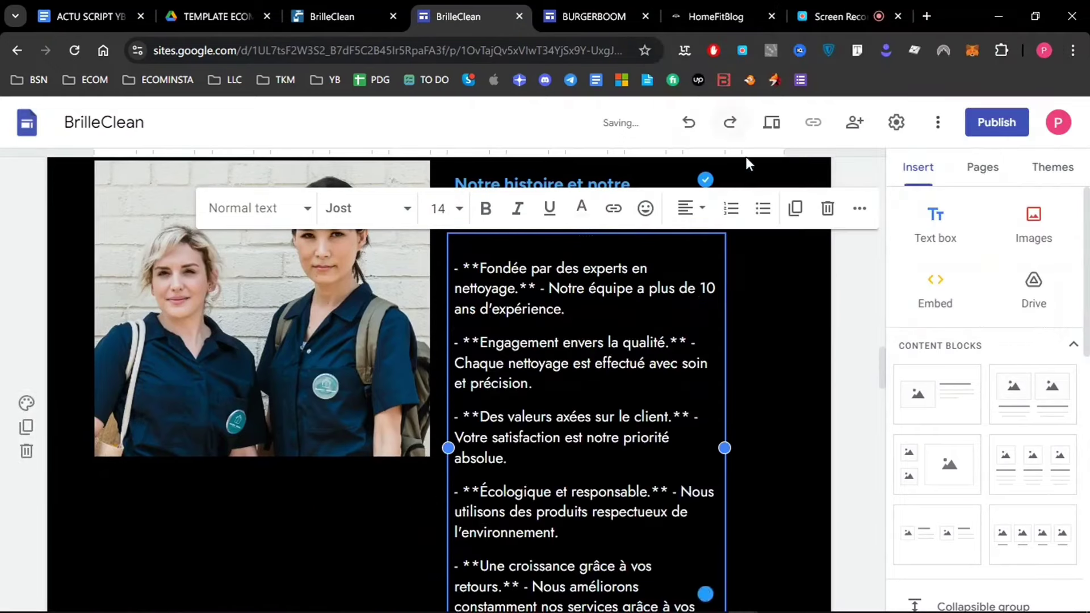
scroll(535, 312, down, 2)
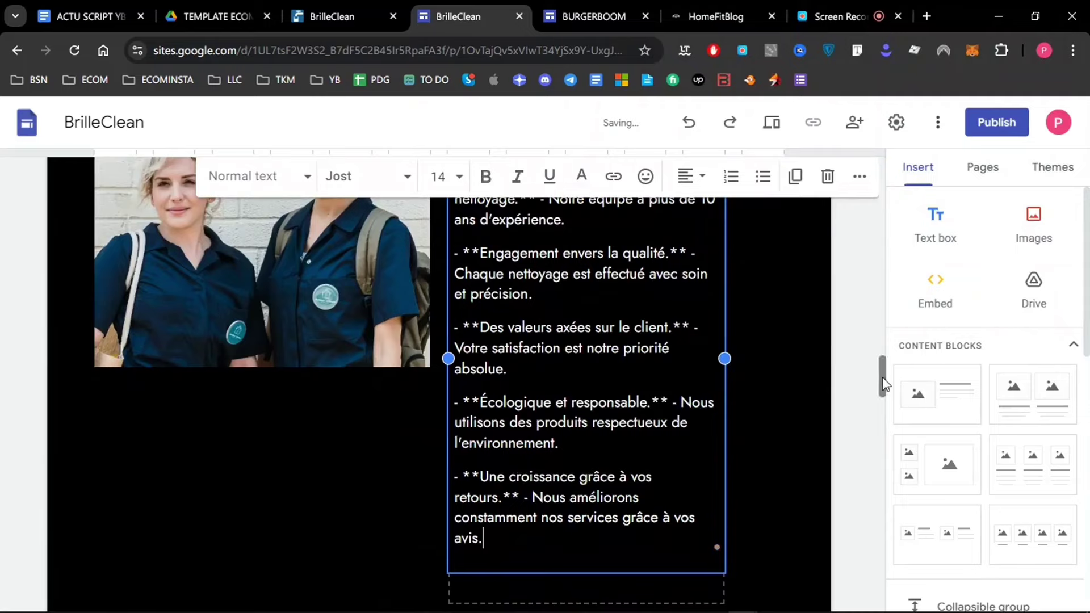
scroll(877, 362, up, 3)
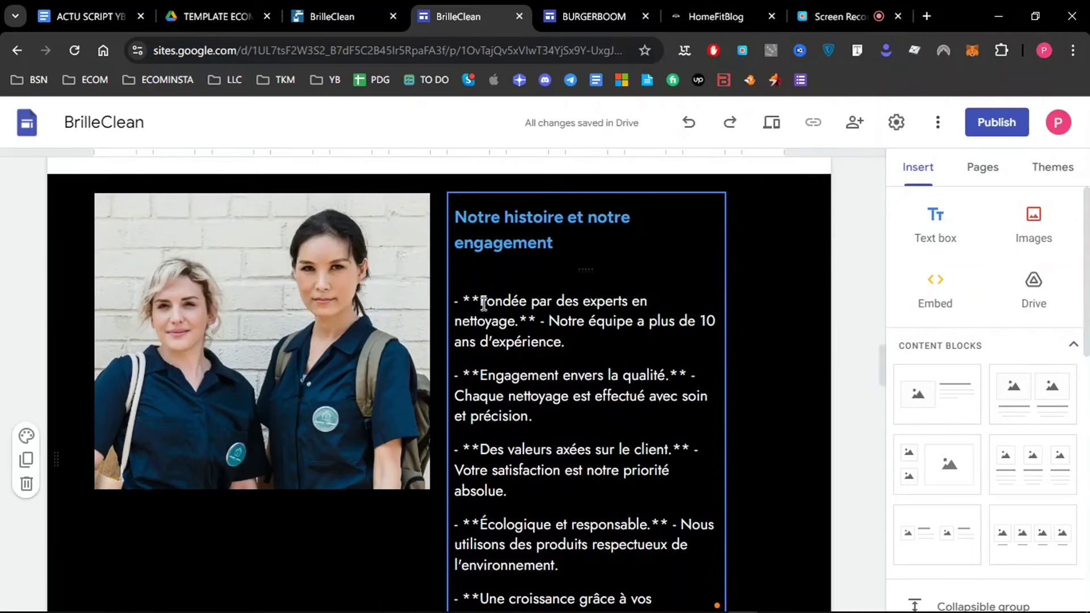
Remove the leading dash and asterisks before "Fondée par des experts en nettoyage" and one of the asterisks after it.
click(479, 298)
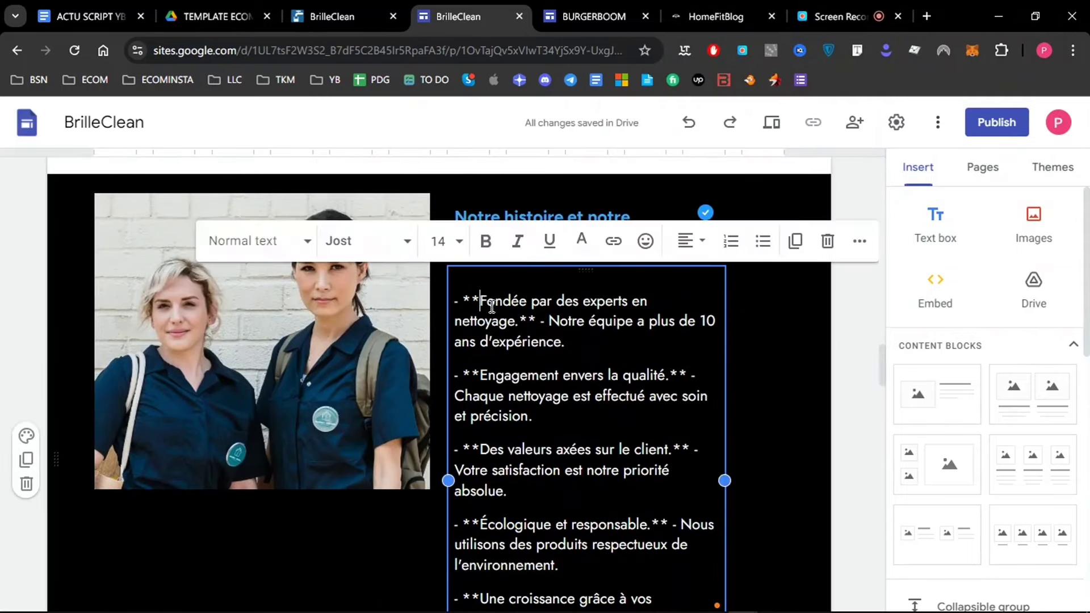
key(BackSpace)
key(BackSpace)
key(BackSpace)
key(BackSpace)
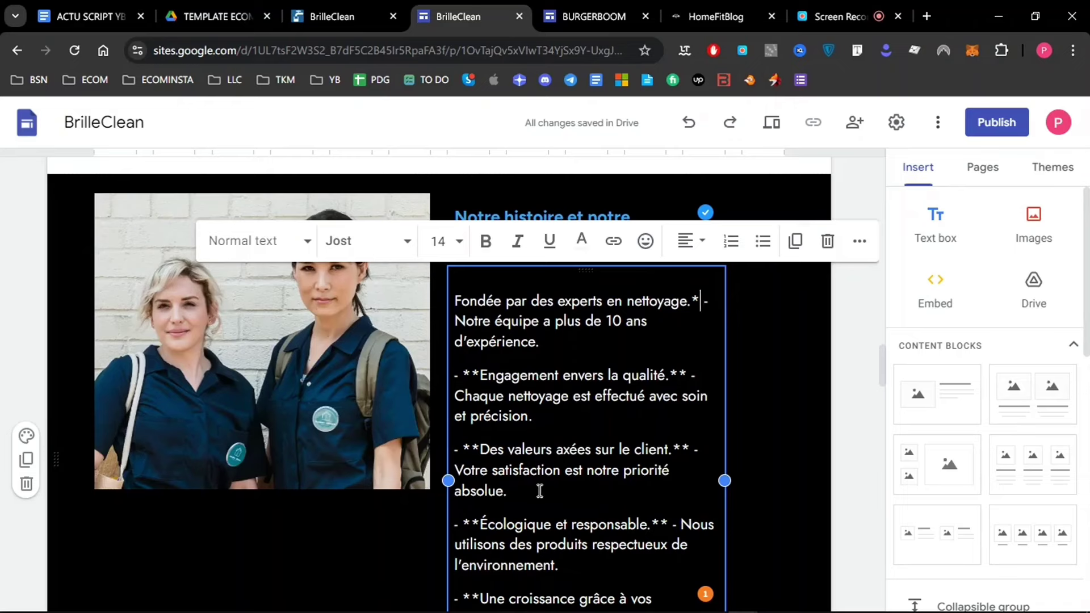
Delete the "Des valeurs axées sur le client" point and remove the asterisks before "Écologique et responsable".
drag(532, 490, 454, 449)
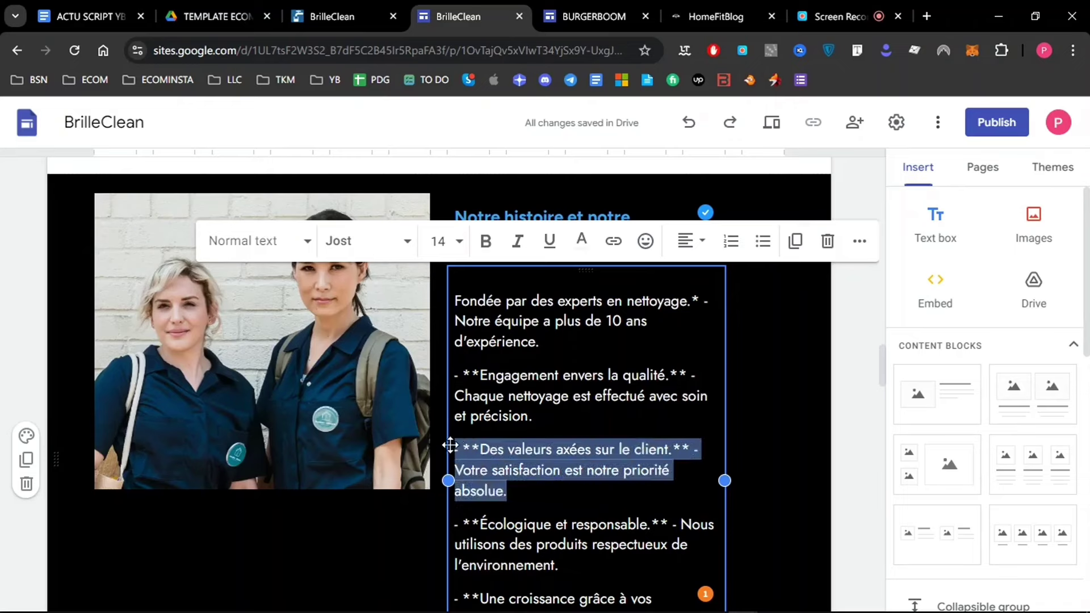
key(BackSpace)
click(481, 449)
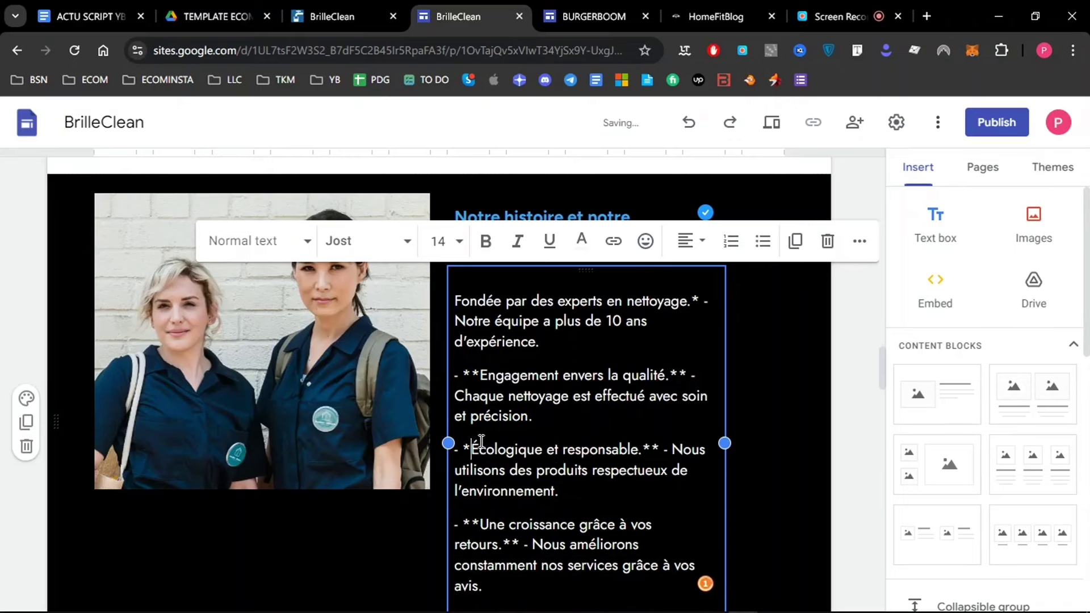
key(BackSpace)
key(BackSpace)
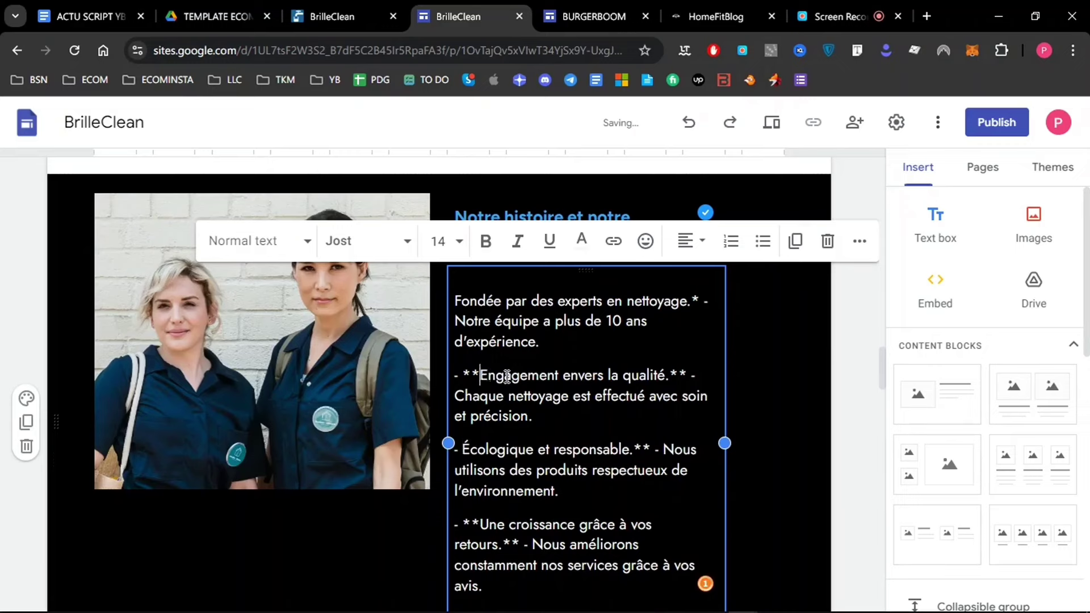
Remove the asterisks on both sides of "Engagement envers la qualité" in the trust section's description.
key(BackSpace)
key(BackSpace)
click(669, 374)
key(BackSpace)
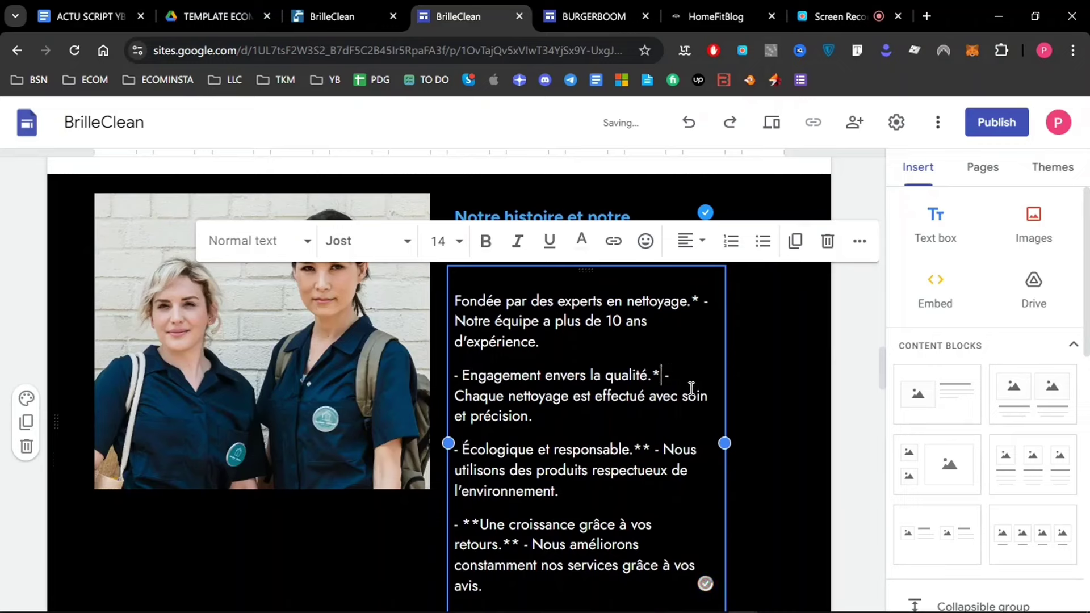
key(BackSpace)
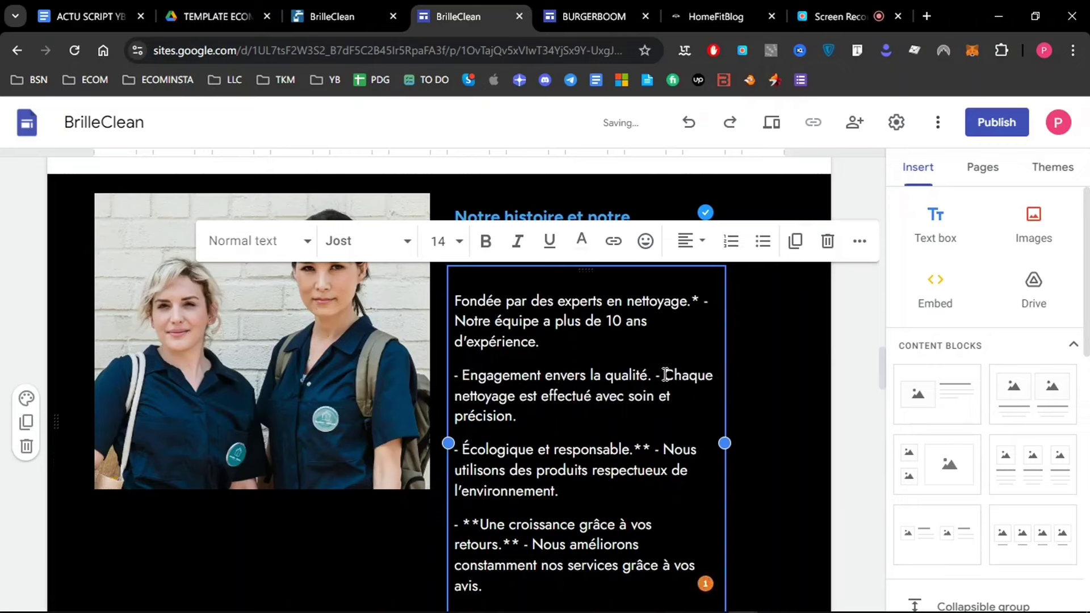
Clean up the first two points' headings, removing the leftover asterisk, the periods before the separator dashes and the dash before "Engagement".
click(701, 301)
key(BackSpace)
key(BackSpace)
key(BackSpace)
click(464, 375)
key(BackSpace)
key(BackSpace)
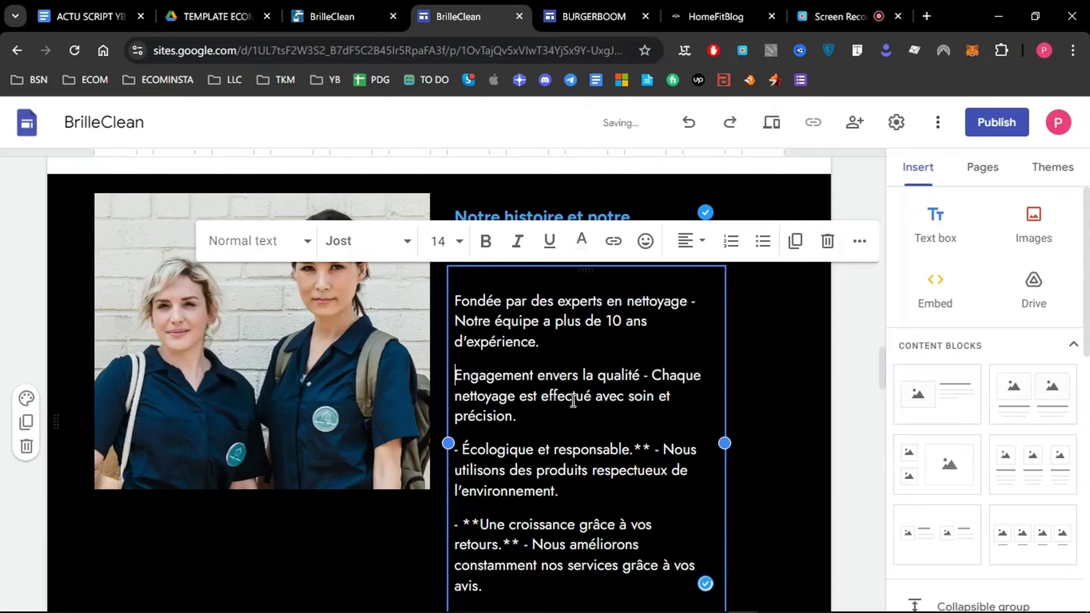
Remove the period and the two asterisks after "Écologique et responsable".
scroll(725, 423, down, 1)
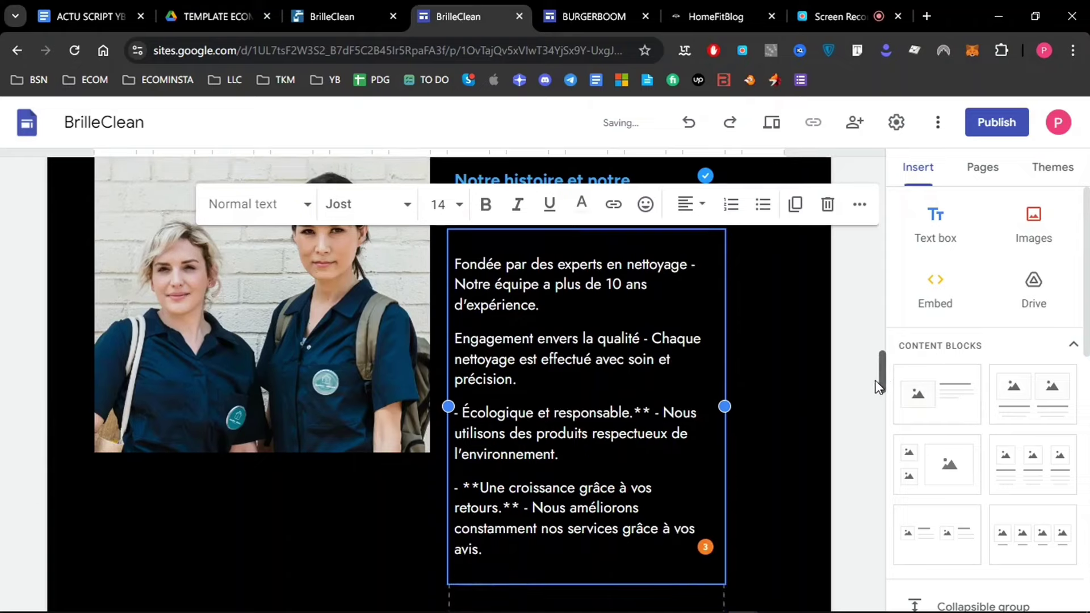
click(651, 389)
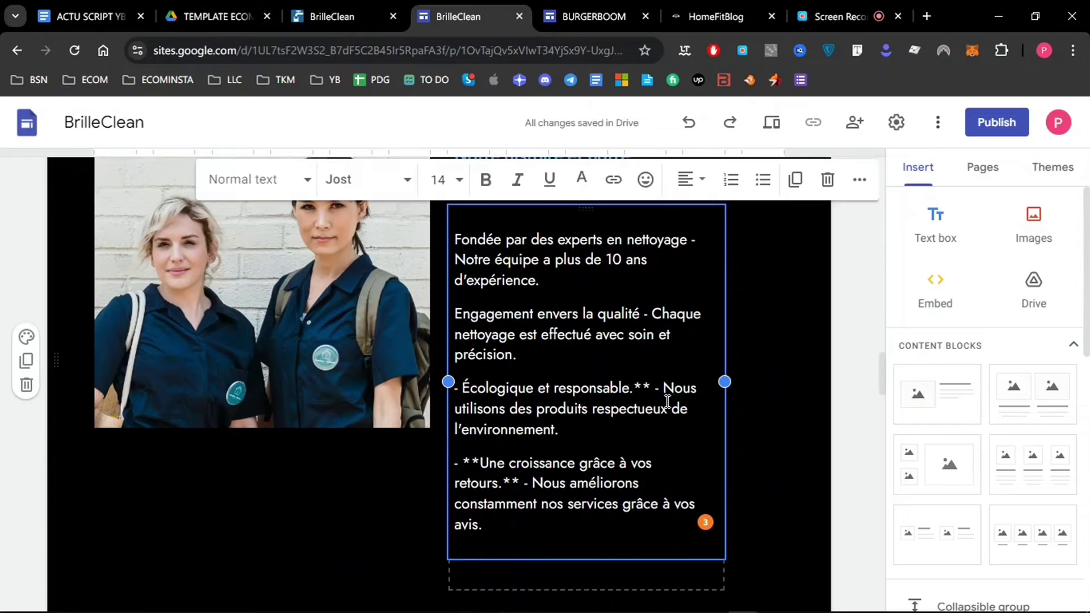
key(BackSpace)
key(BackSpace)
key(BackSpace)
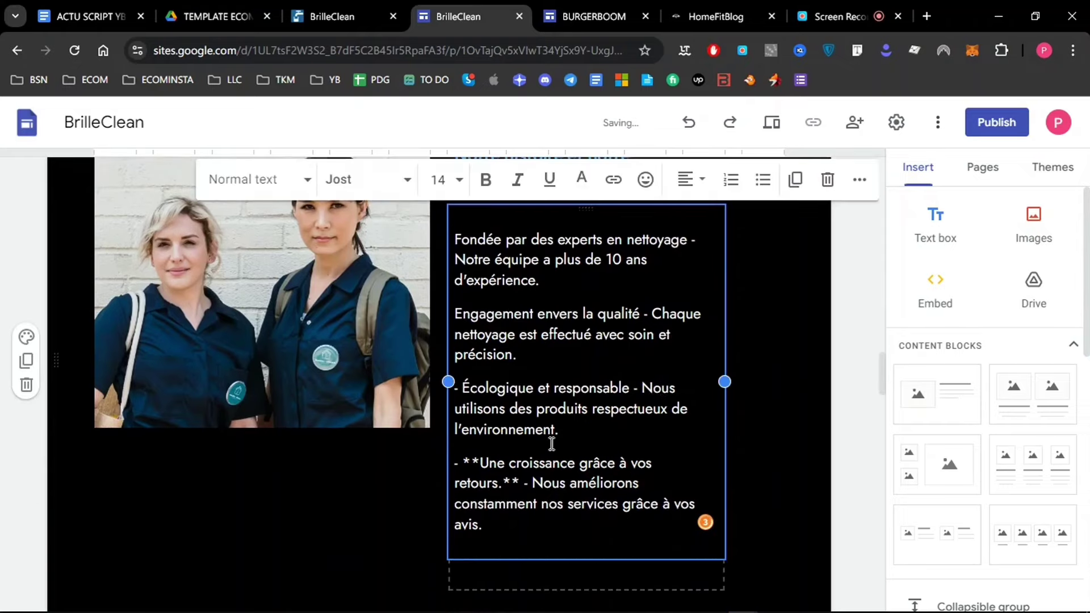
Delete the last point, "Une croissance grâce à vos retours", from the trust section's description.
drag(645, 444, 640, 533)
key(ctrl+z)
click(623, 389)
text(e)
click(598, 430)
drag(624, 432, 630, 523)
key(BackSpace)
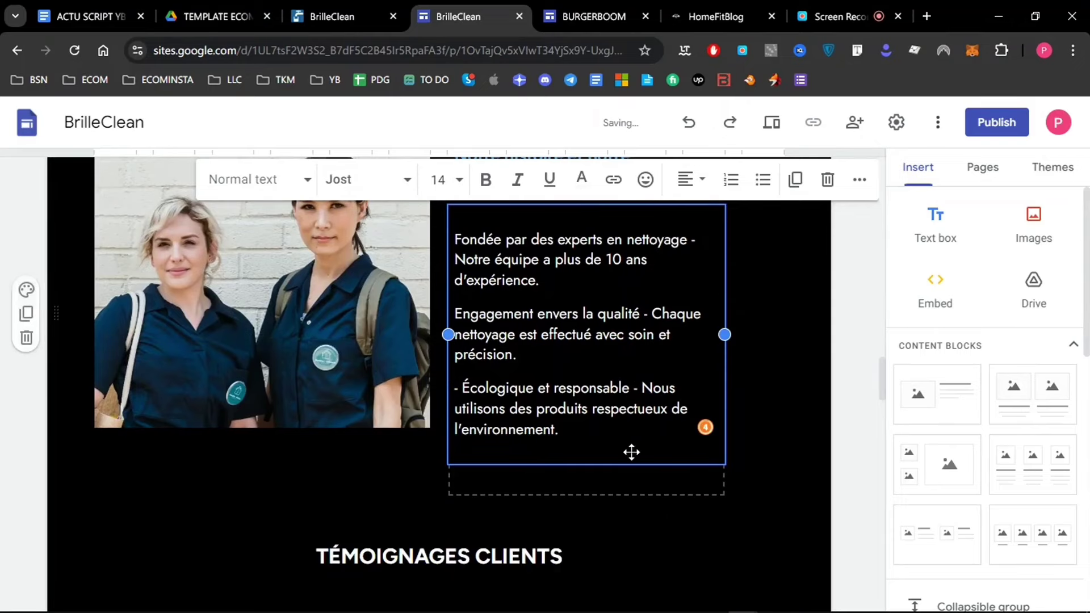
Compare the trust section with the one on the BURGERBOOM example site, and examine the TÉMOIGNAGES CLIENTS section in the editor.
click(879, 373)
scroll(878, 366, up, 2)
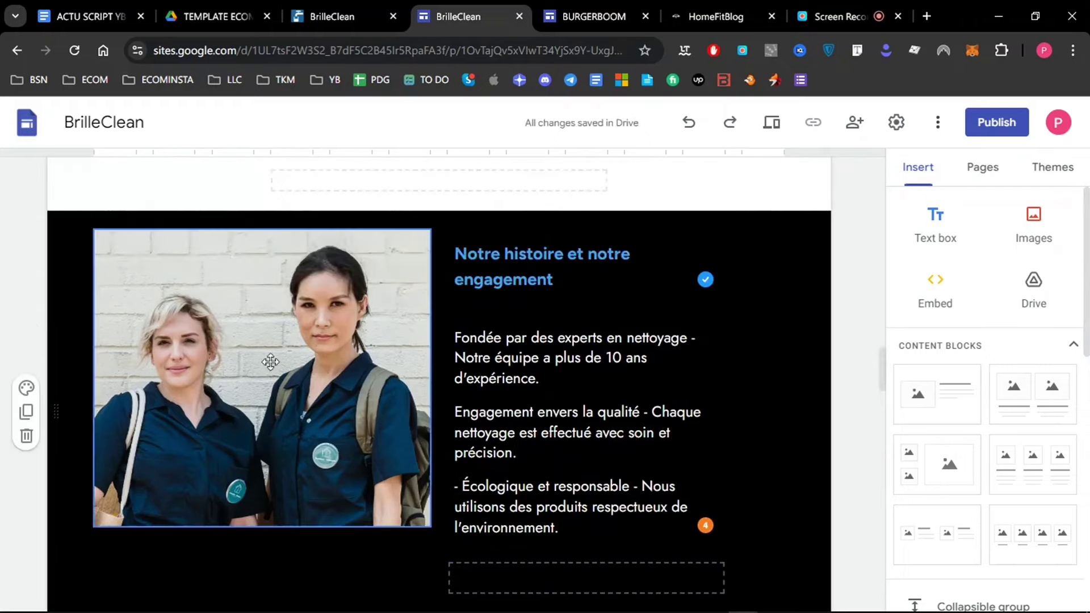
click(593, 16)
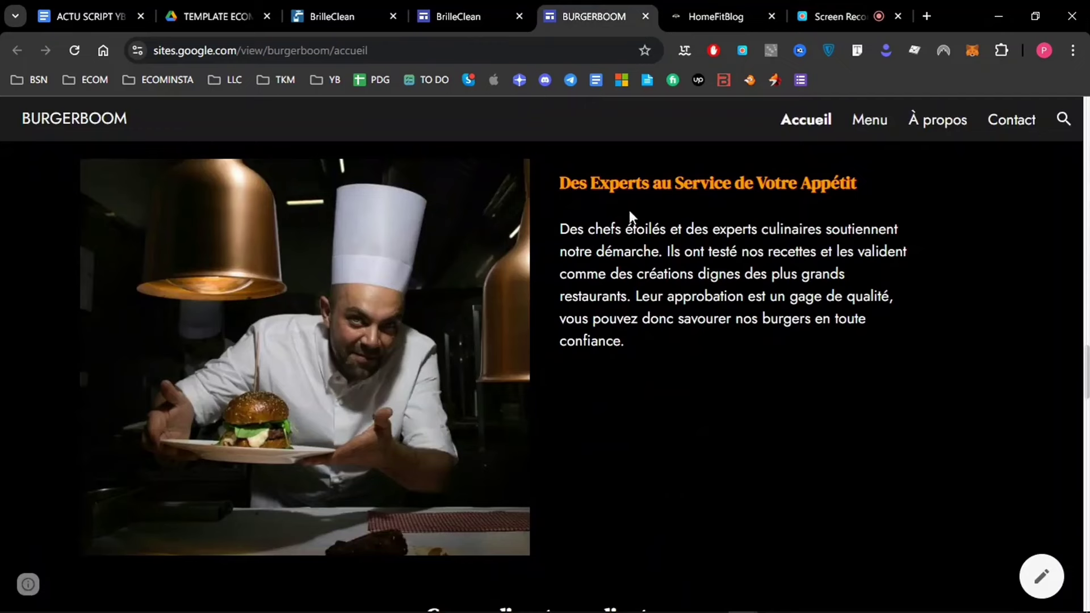
click(448, 14)
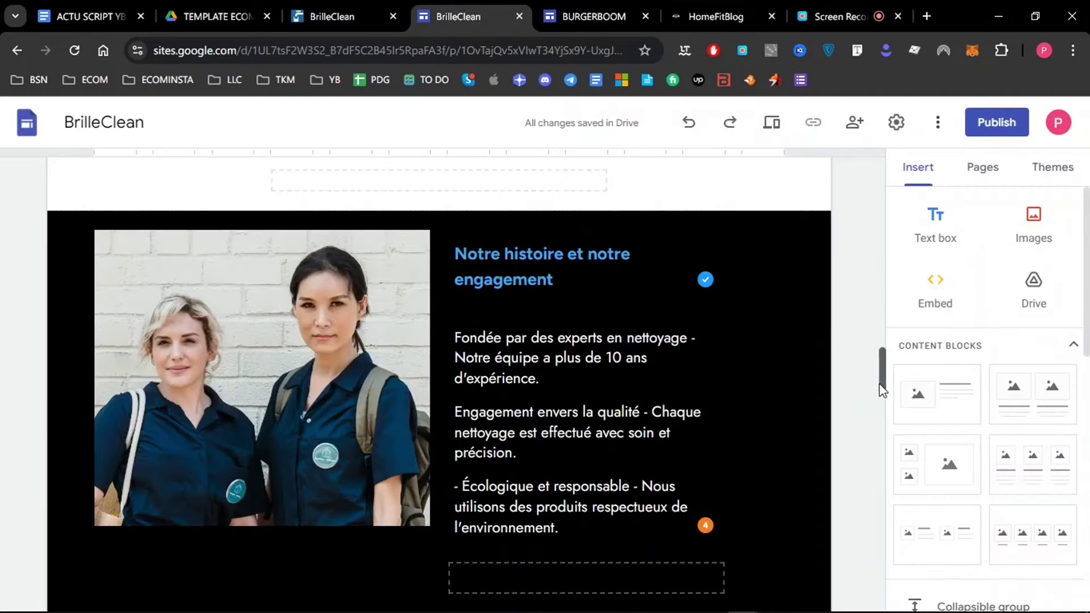
scroll(875, 402, down, 6)
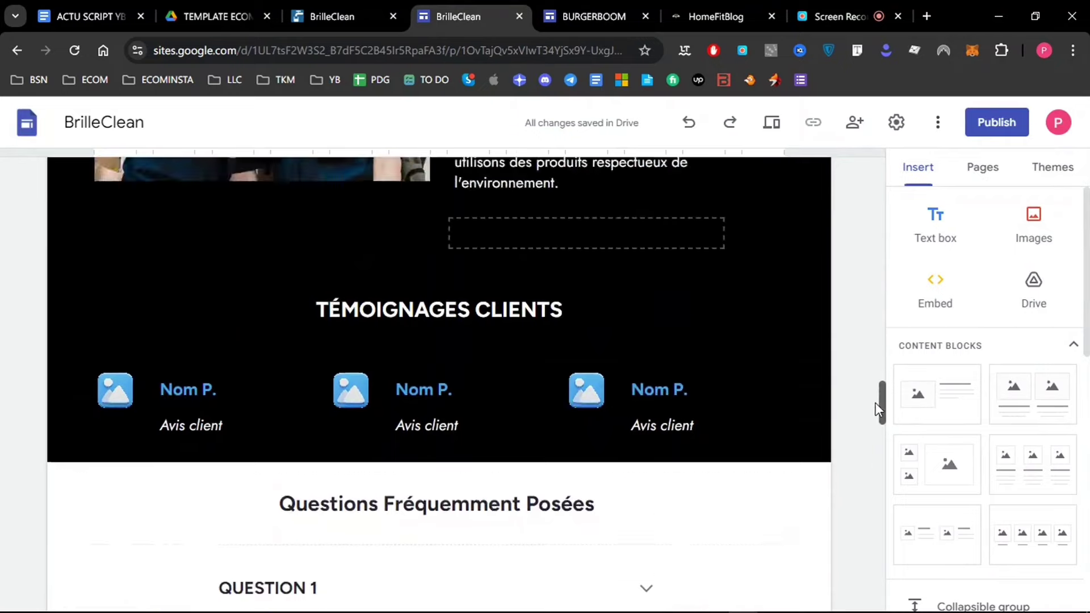
drag(875, 403, 878, 397)
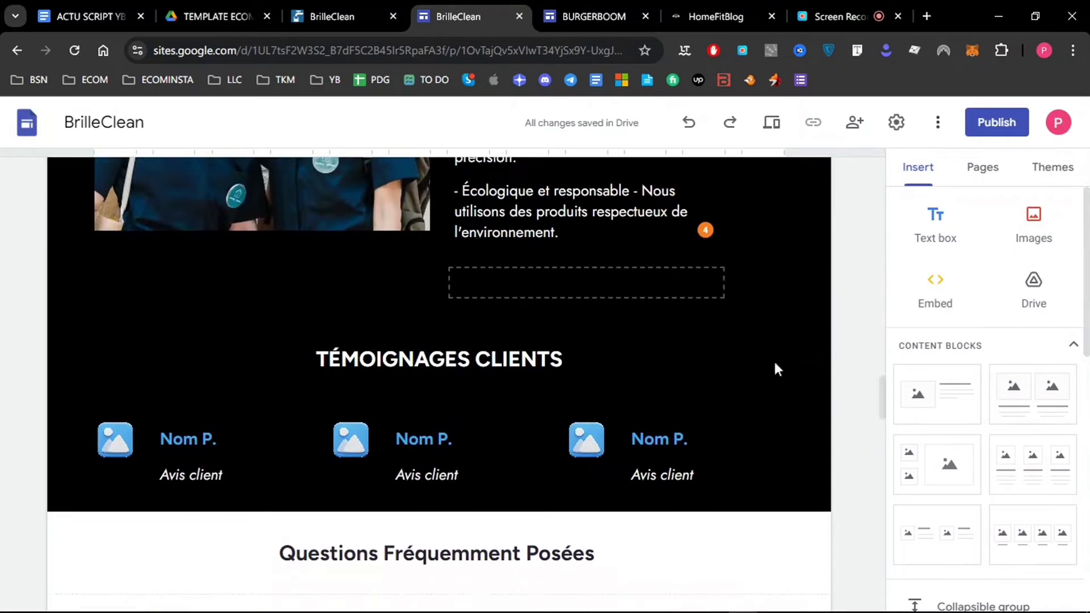
Replace the first testimonial's "Avis client" text with the Notion quote "BrilleClean a changé ma vie !", enclosed in quotation marks.
click(330, 13)
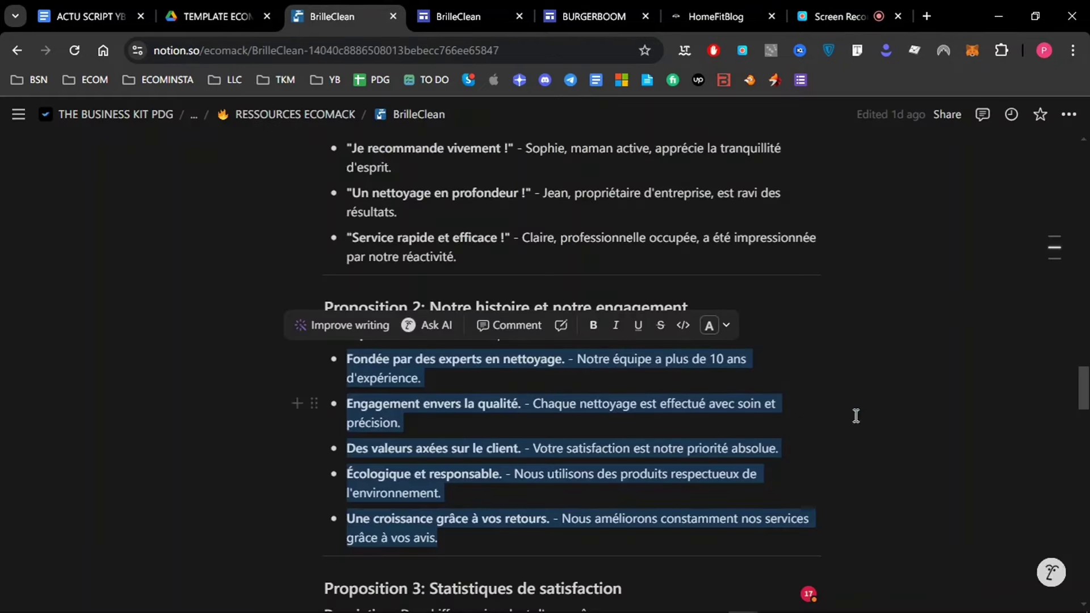
scroll(1087, 383, up, 3)
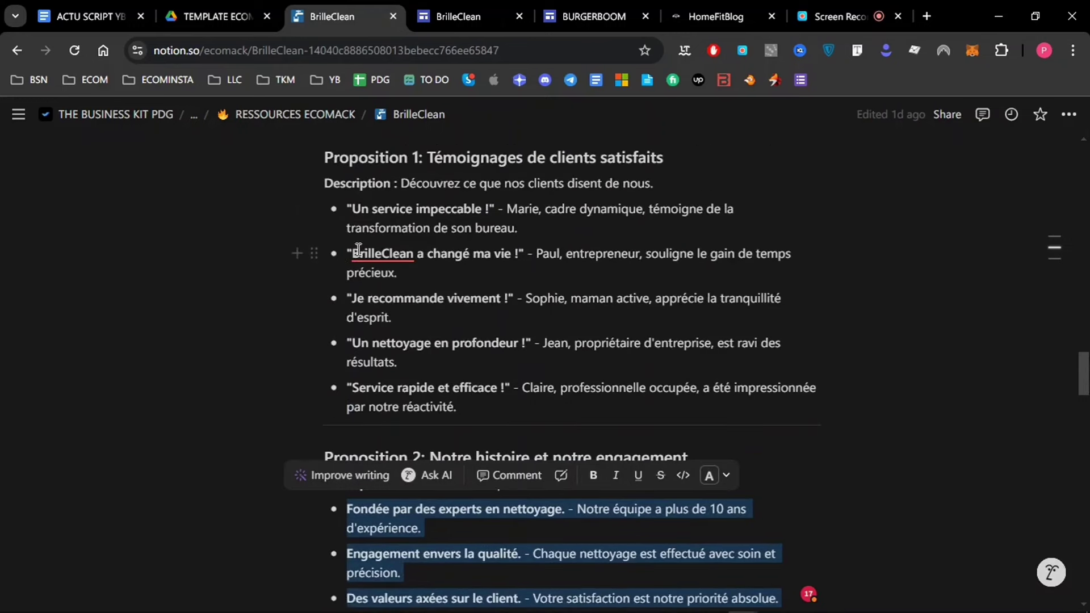
drag(353, 253, 501, 254)
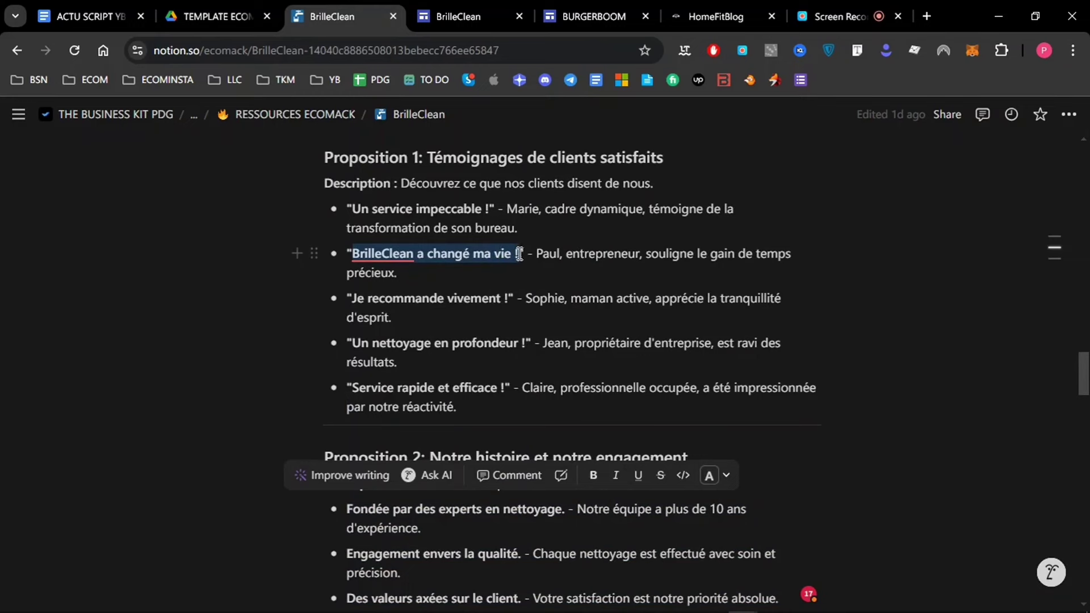
drag(519, 253, 524, 253)
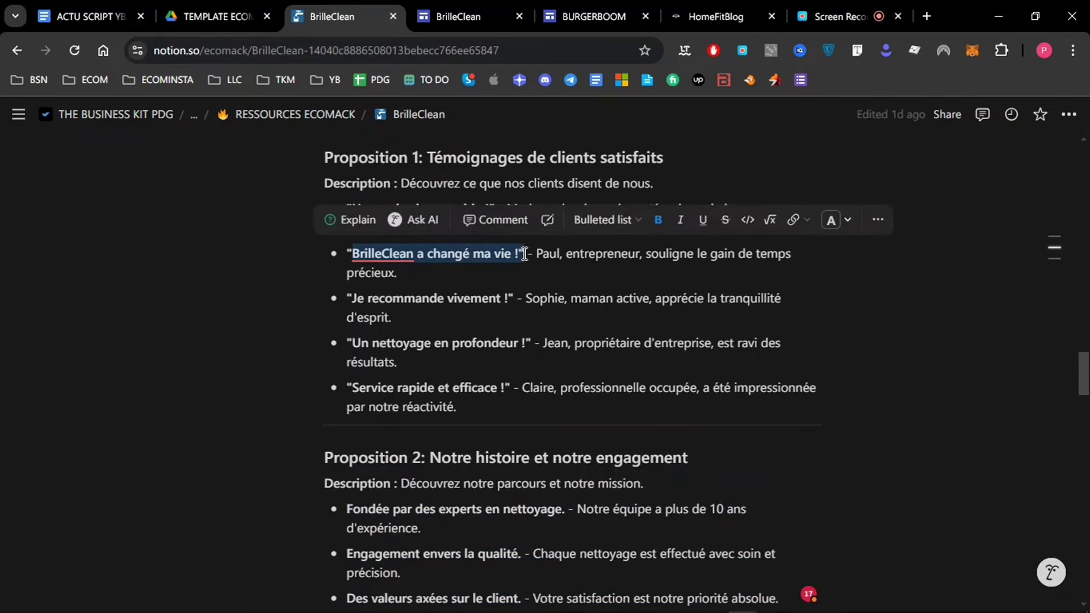
click(457, 16)
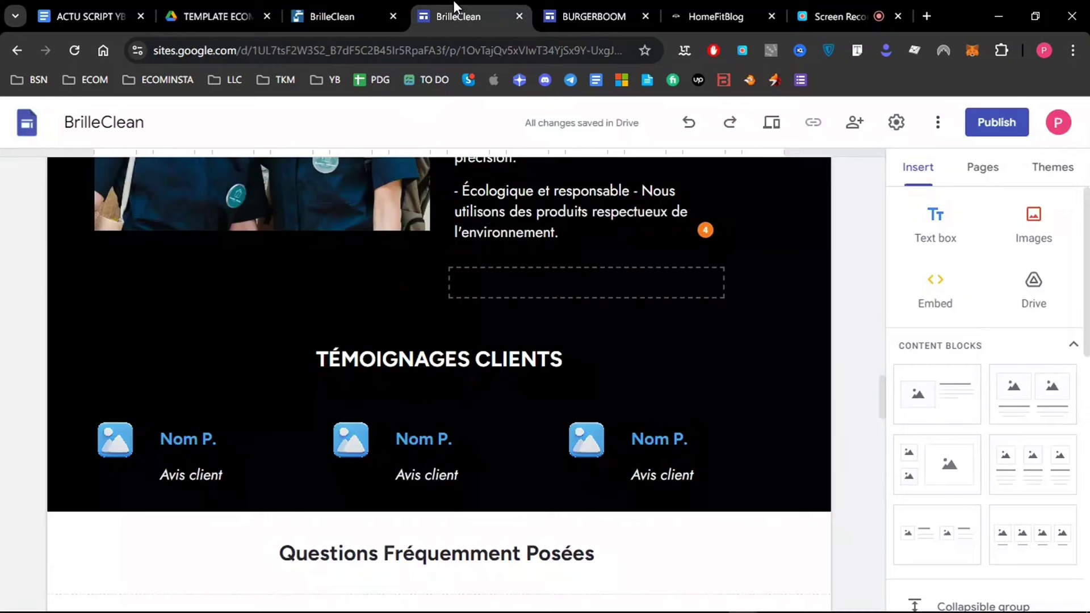
triple_click(187, 481)
text(BrilleClean a changé ma vie !")
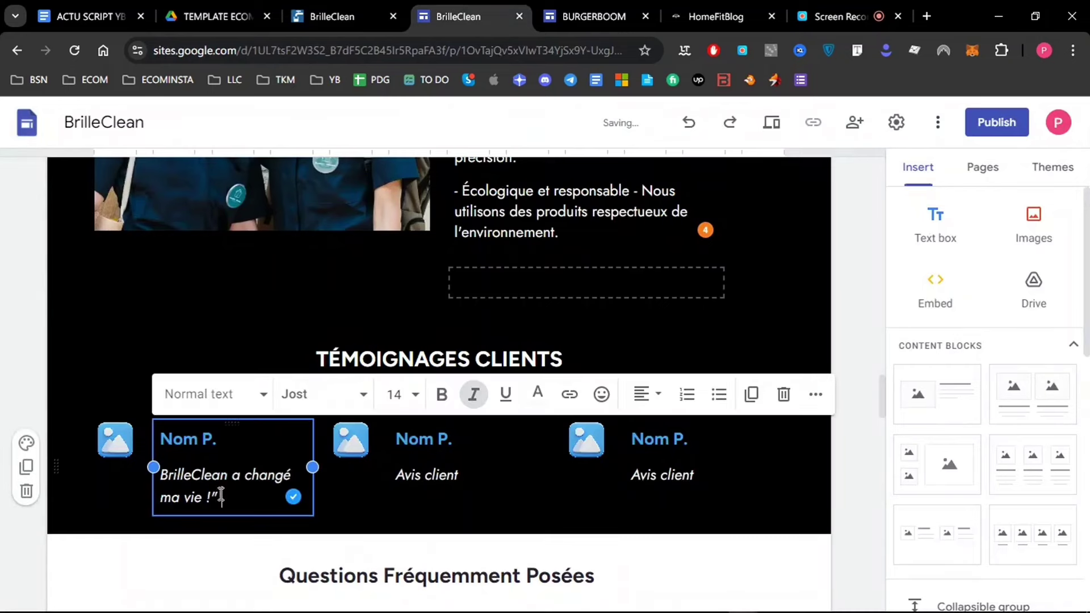
click(162, 473)
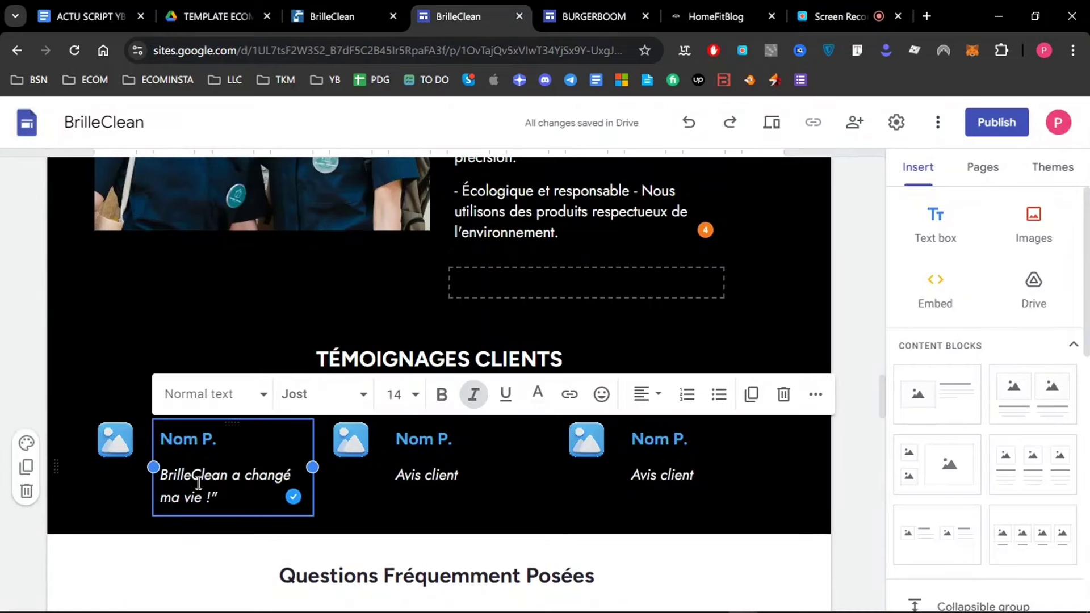
text(")
Replace the first testimonial's placeholder image with Pexels photo 9462732 of the cleaner wiping a table, from the 4. CLEANING BUSINESS folder.
click(91, 438)
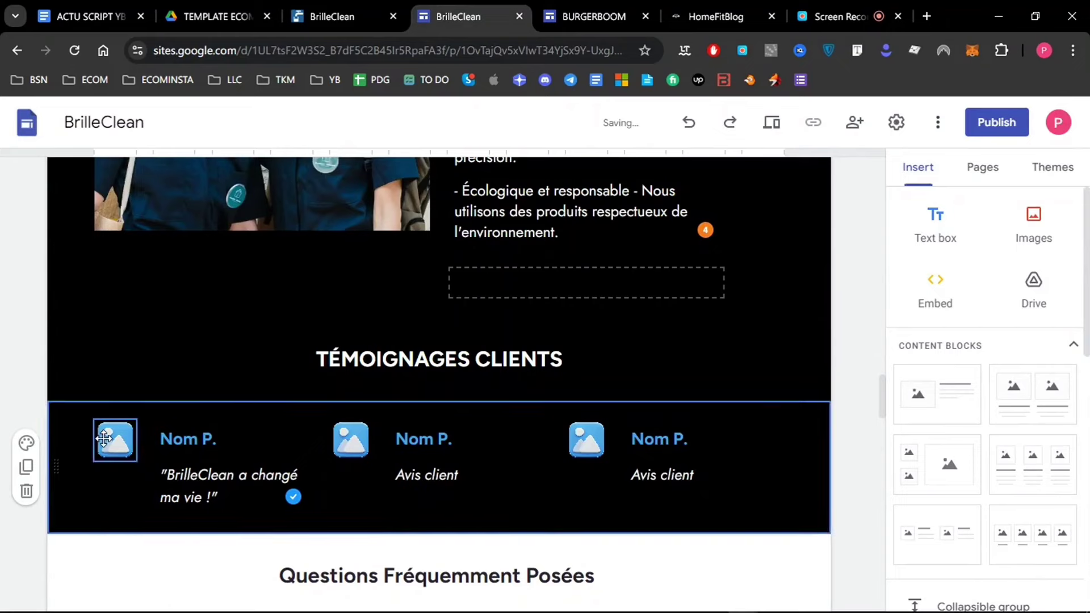
click(114, 440)
click(309, 396)
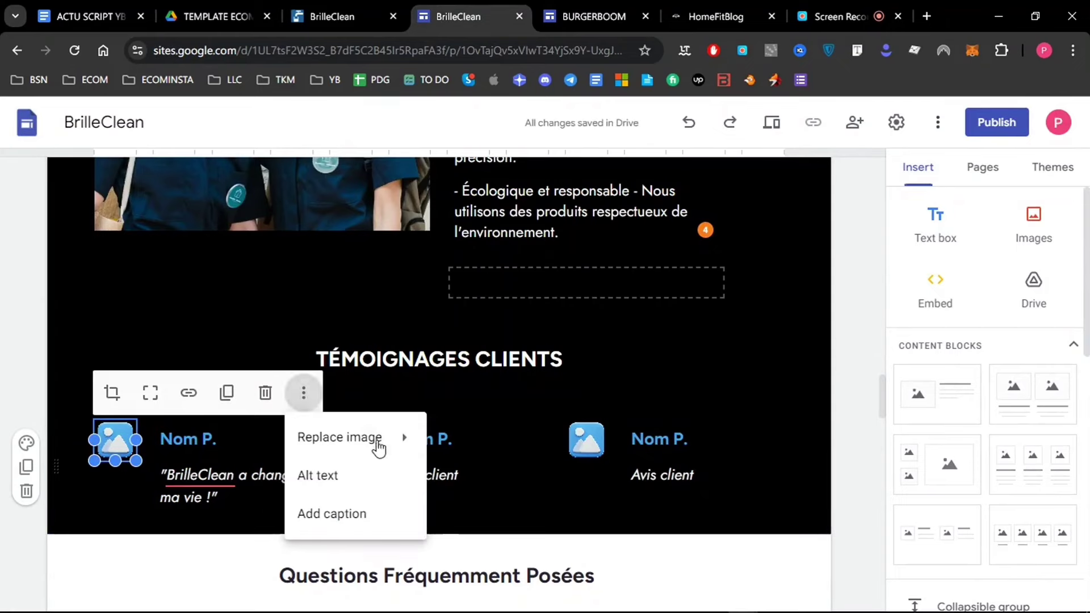
mouse_move(377, 444)
click(462, 449)
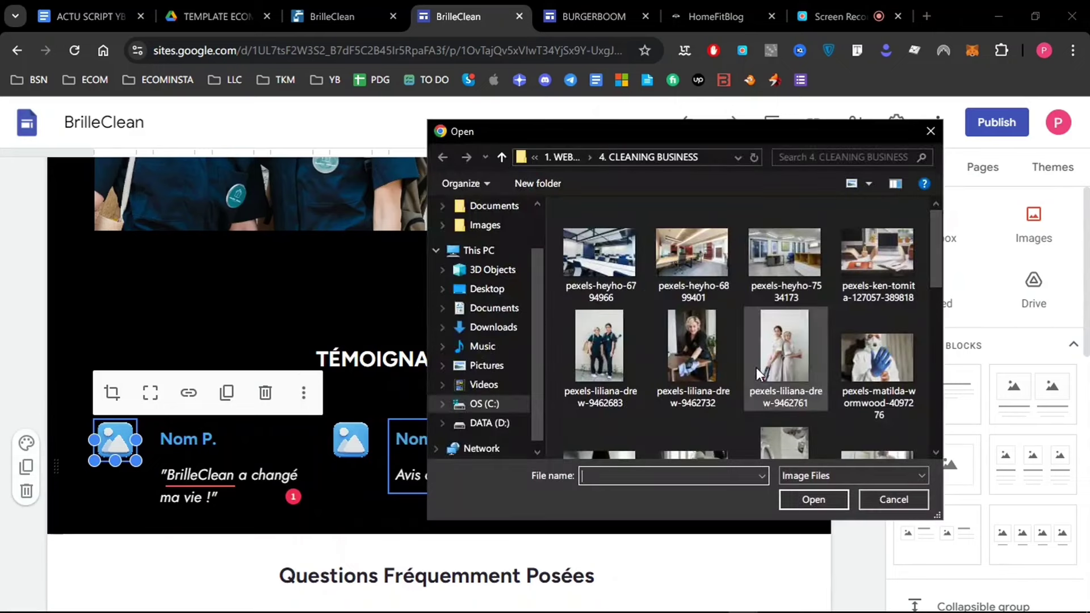
drag(925, 252, 945, 267)
click(800, 335)
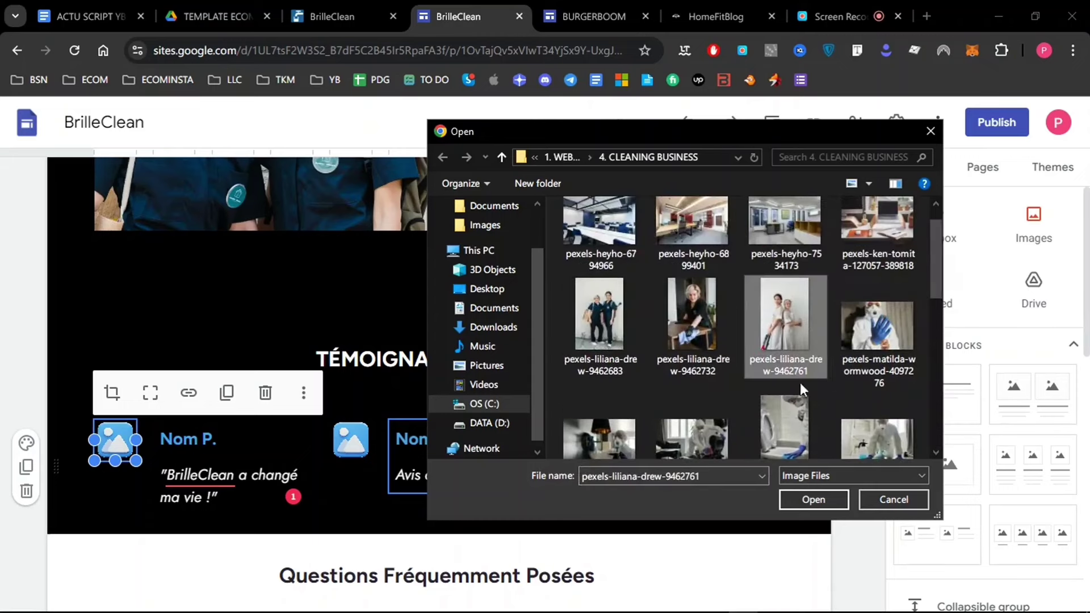
click(692, 323)
click(830, 499)
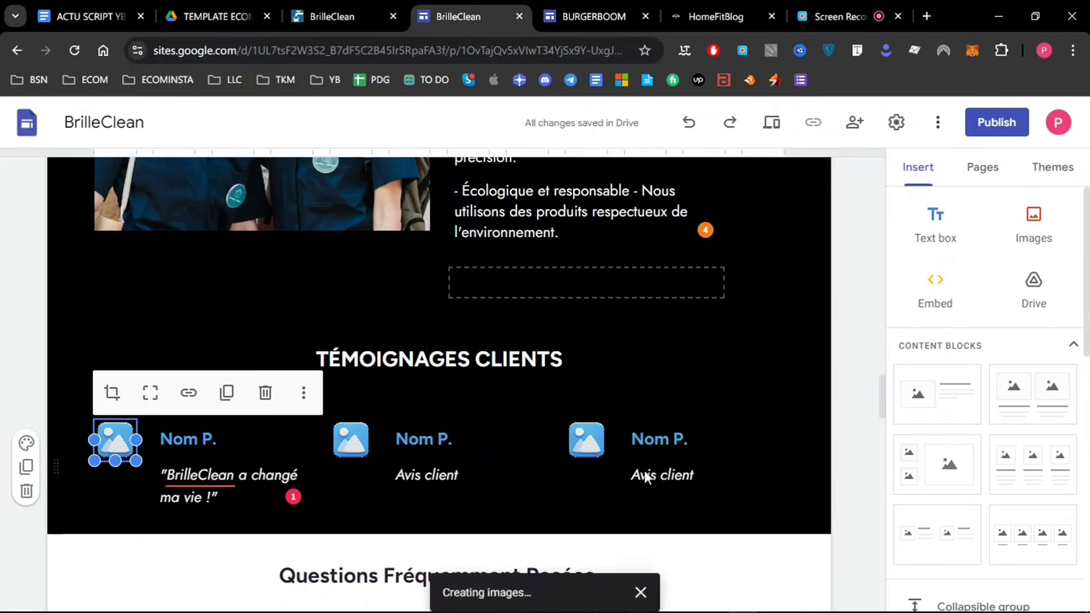
Crop the first testimonial's photo, zooming in and repositioning it to frame the cleaner's face.
click(112, 393)
drag(137, 396, 159, 485)
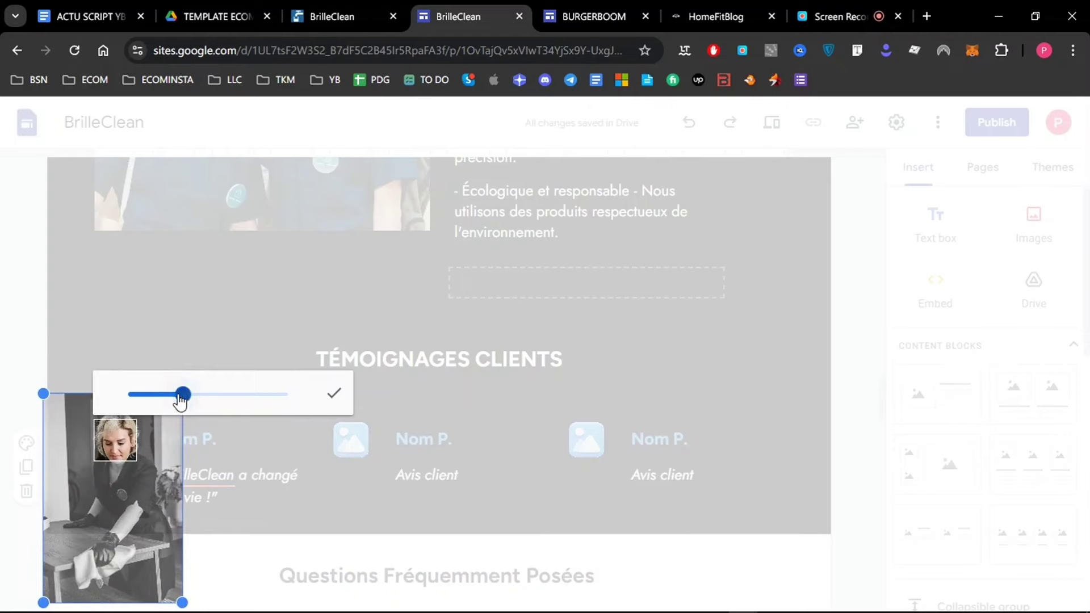
drag(180, 396, 154, 396)
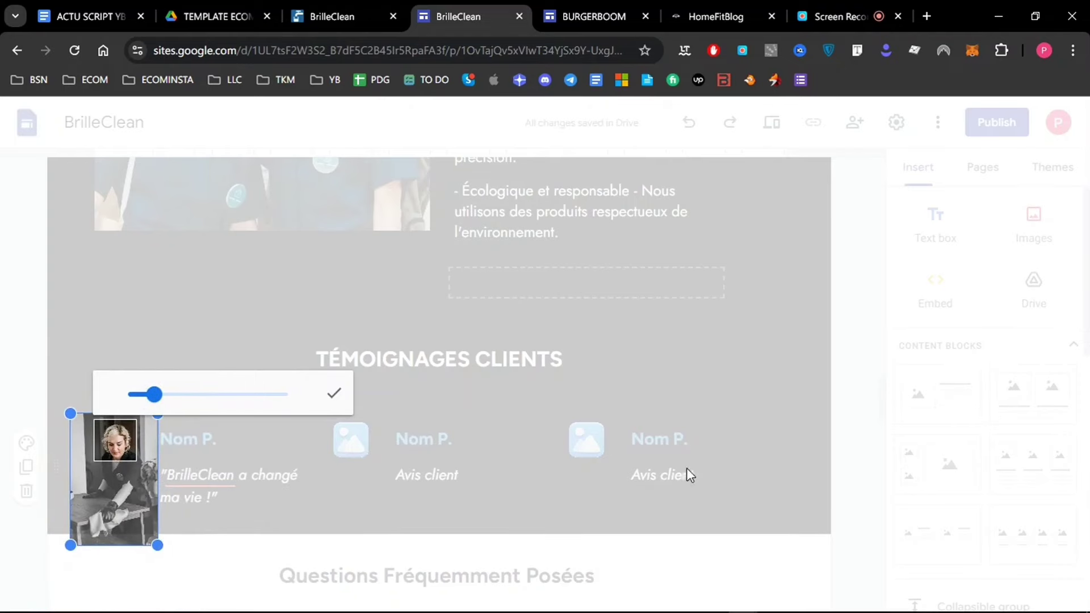
click(833, 429)
Replace the first testimonial's "Nom P." heading with the first name of the matching customer copied from Notion.
click(335, 16)
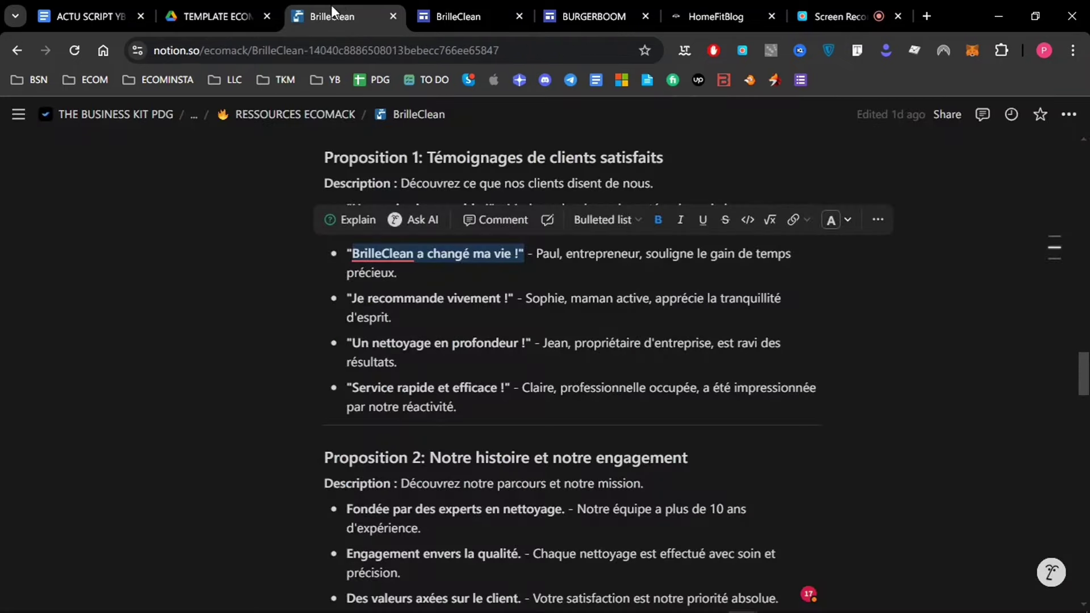
click(540, 255)
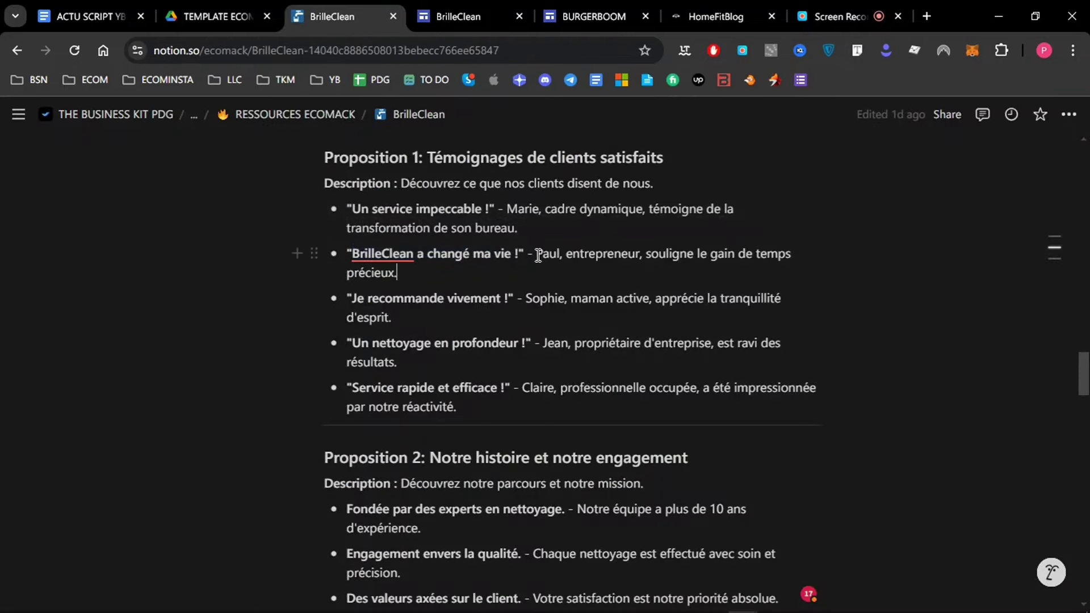
drag(538, 255, 561, 255)
key(ctrl+c)
click(437, 16)
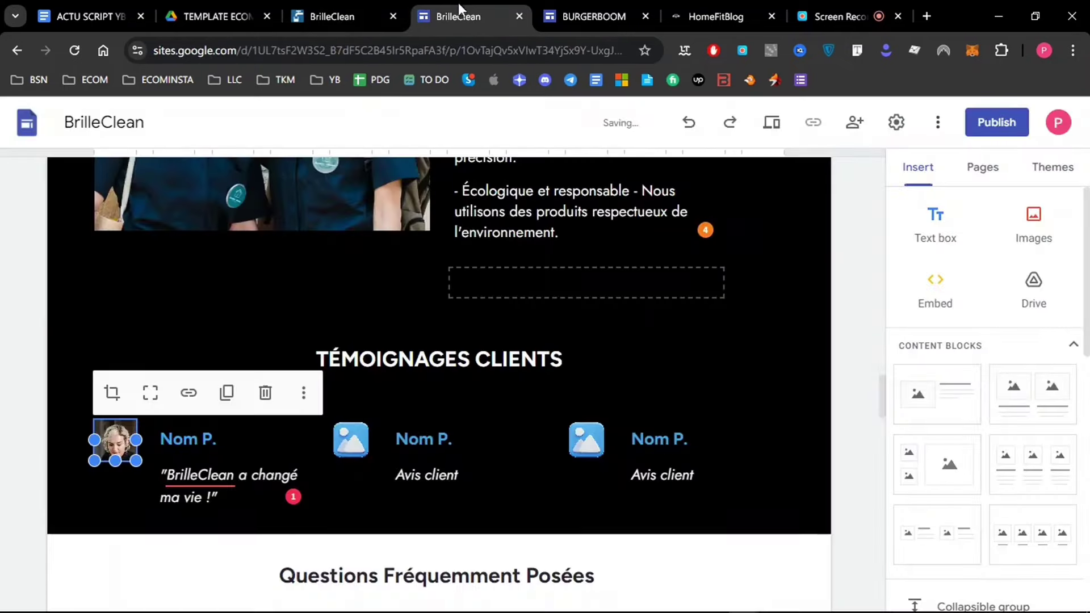
triple_click(207, 436)
key(ctrl+v)
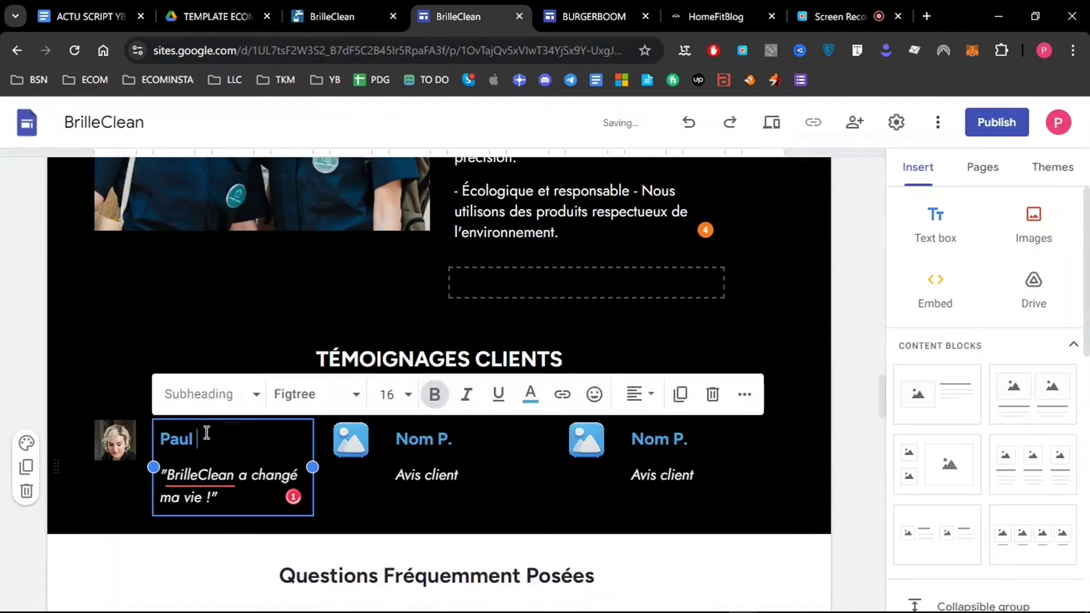
Replace the second testimonial's "Avis client" text with the Notion quote "Je recommande vivement !", keeping its quotation marks.
click(851, 448)
click(332, 17)
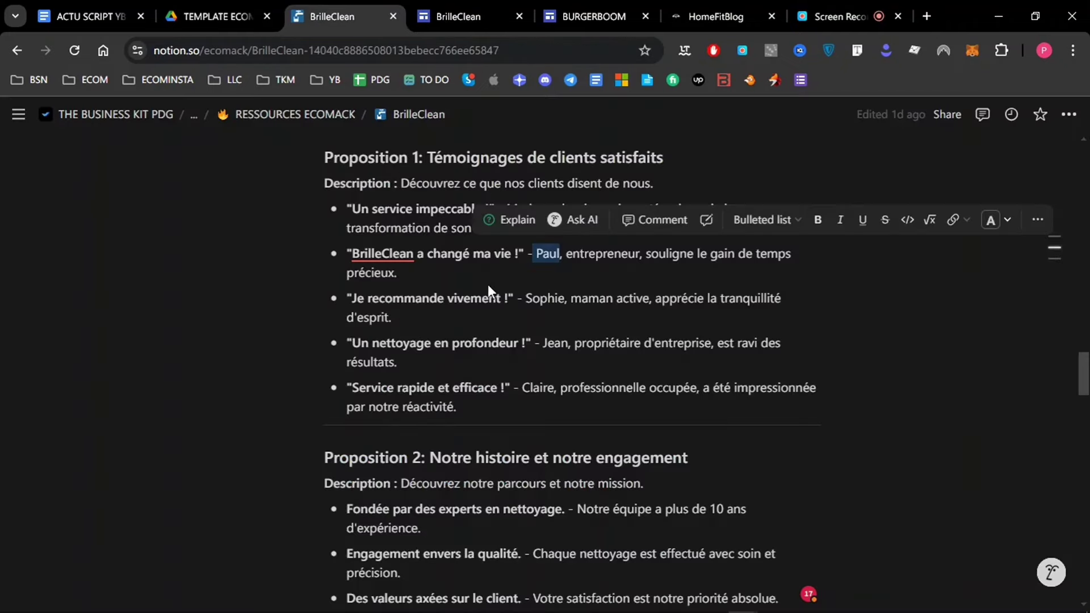
drag(349, 298, 517, 299)
key(ctrl+c)
click(494, 16)
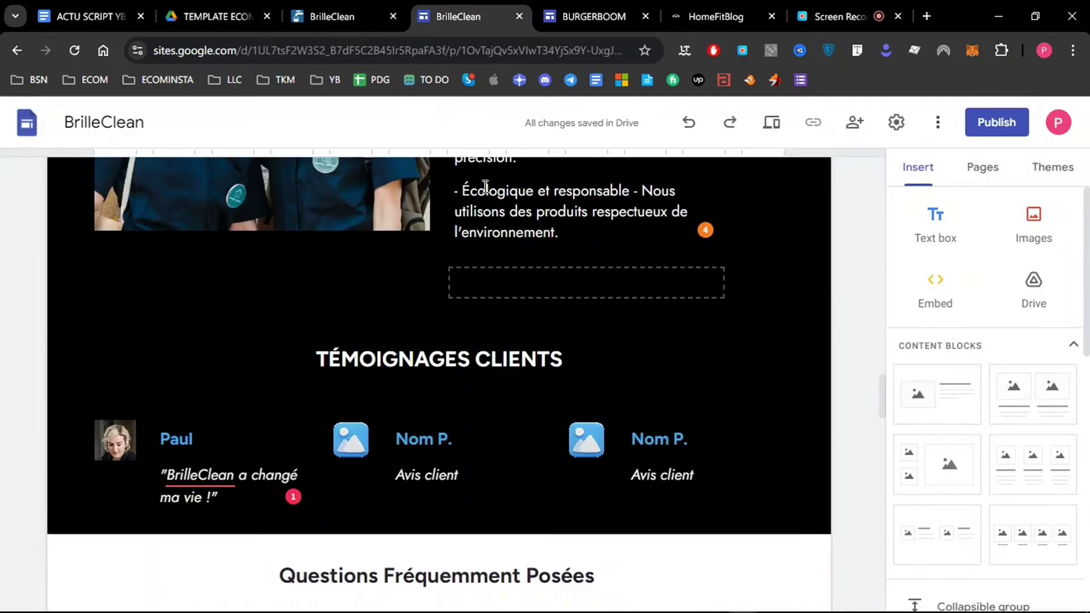
triple_click(448, 474)
key(ctrl+v)
Replace the second testimonial's "Nom P." heading with the first name of the customer matching that quote in Notion.
drag(396, 439, 458, 438)
text(Sop)
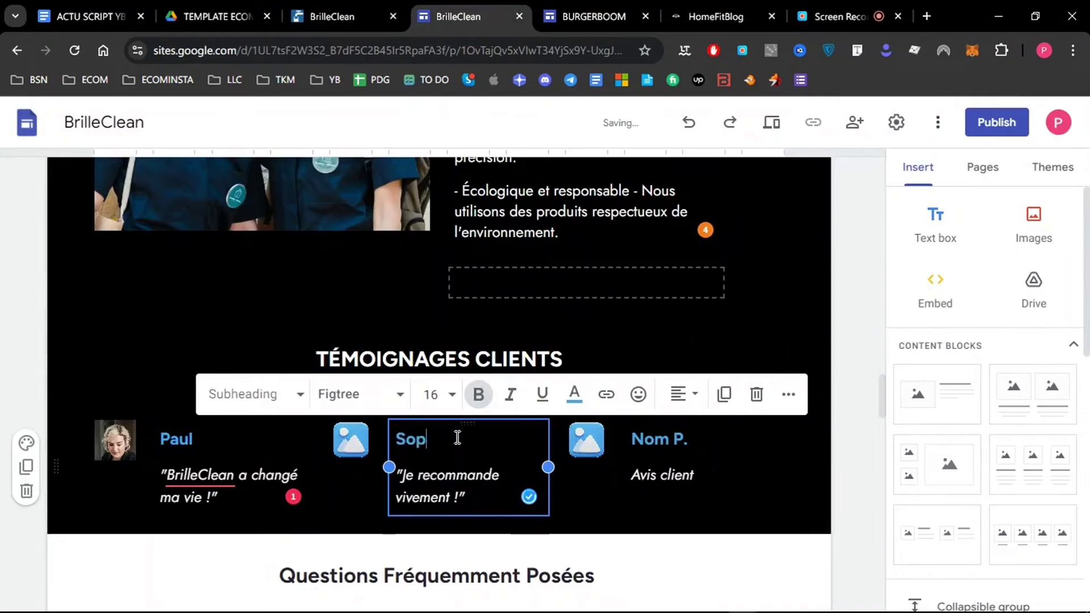
text(hie)
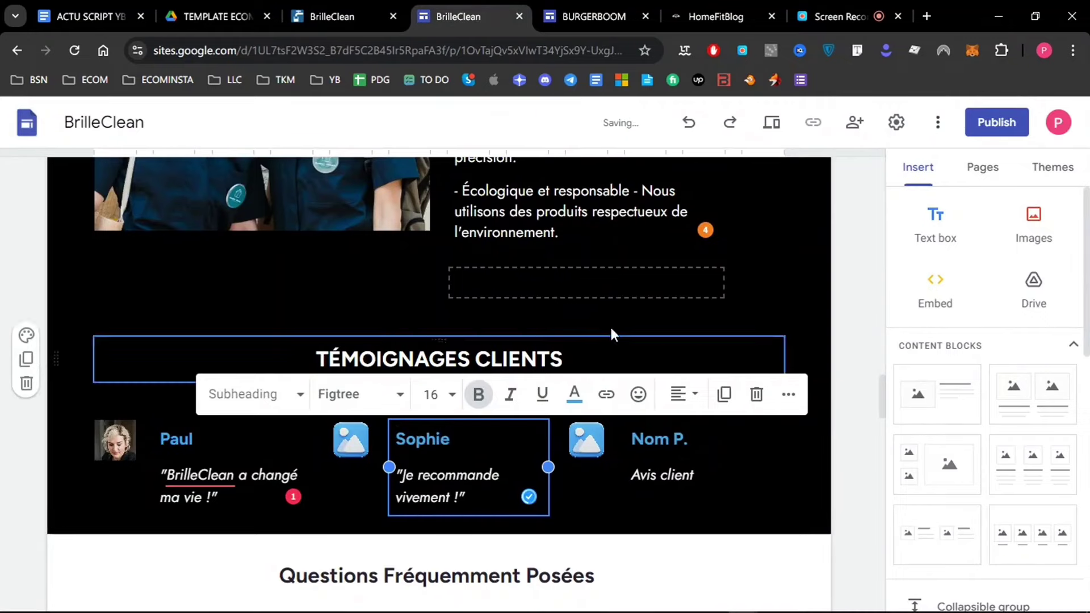
Replace the third testimonial's "Avis client" text with the Notion quote "Un nettoyage en profondeur !", keeping its quotation marks.
click(341, 16)
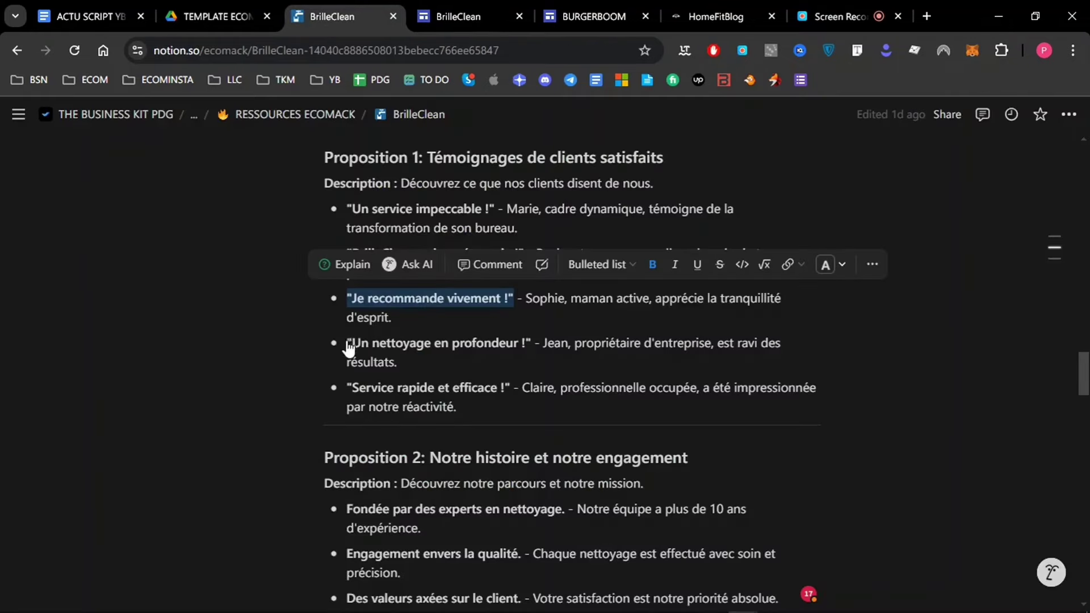
drag(530, 344, 348, 348)
key(ctrl+c)
click(460, 16)
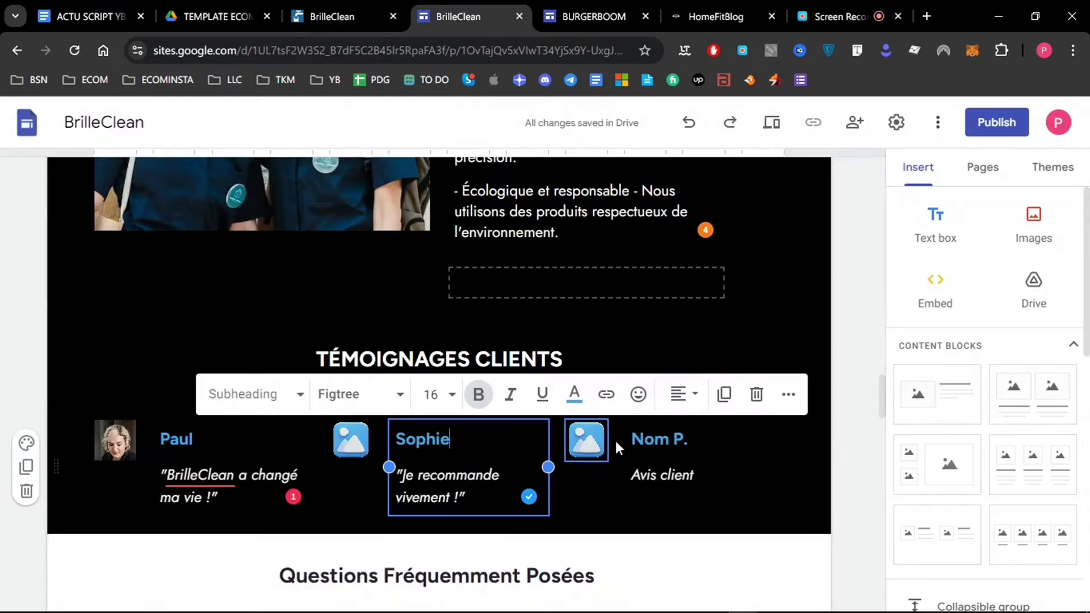
click(673, 472)
key(ctrl+v)
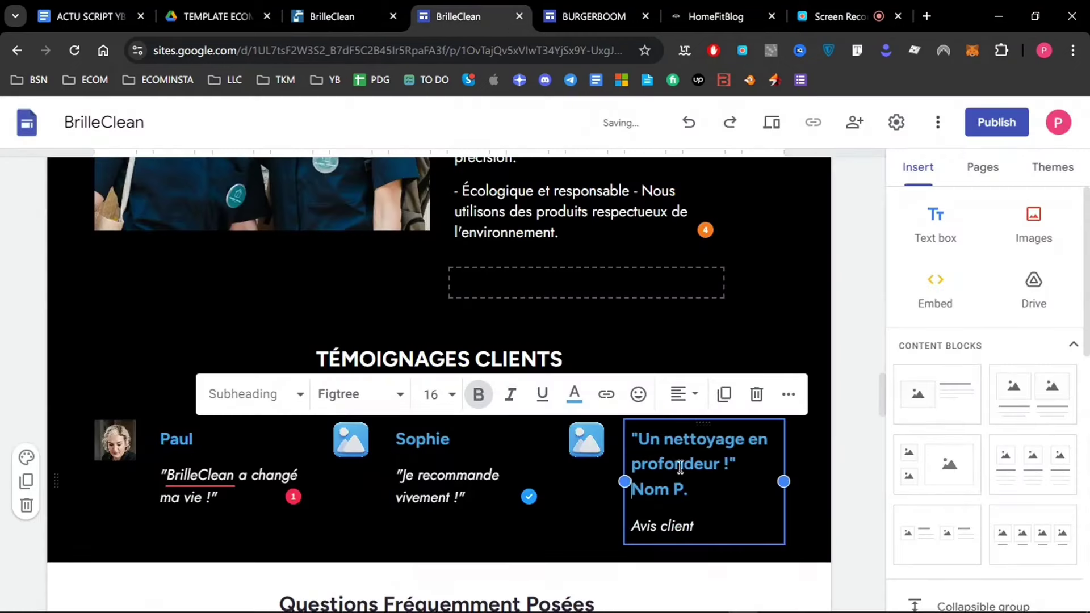
key(ctrl+z)
triple_click(662, 475)
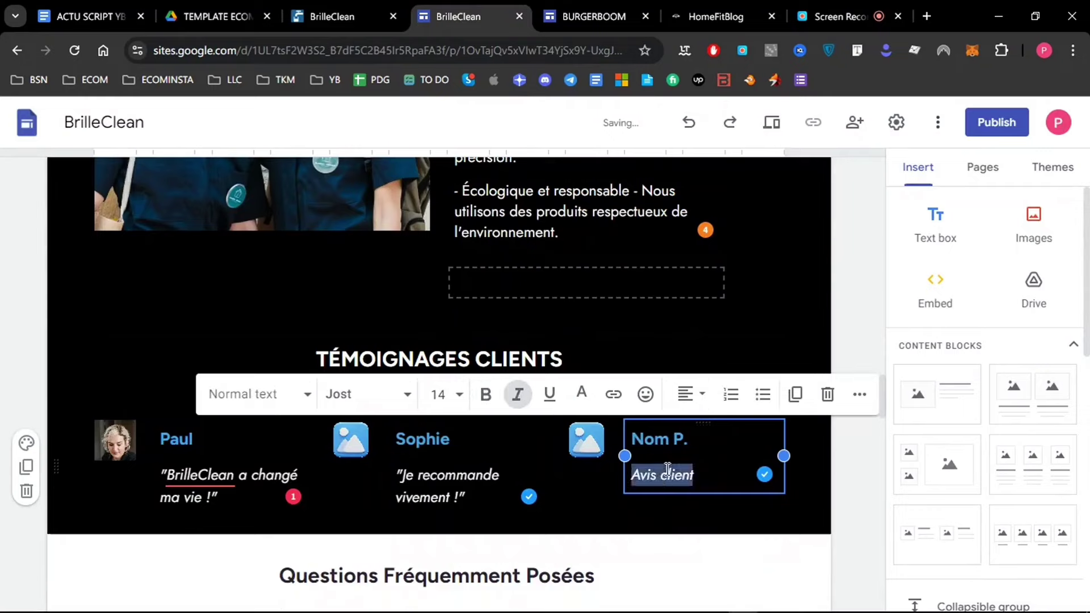
key(ctrl+v)
Check Notion for the customer matching the third quote and replace the third testimonial's "Nom P." heading with that first name.
double_click(677, 443)
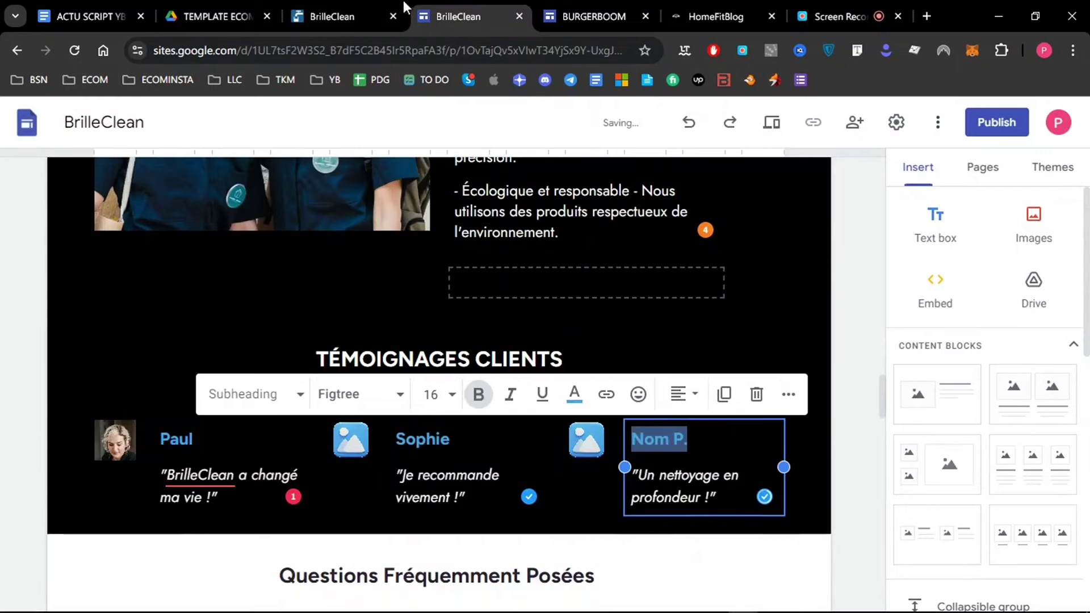
click(335, 16)
click(460, 13)
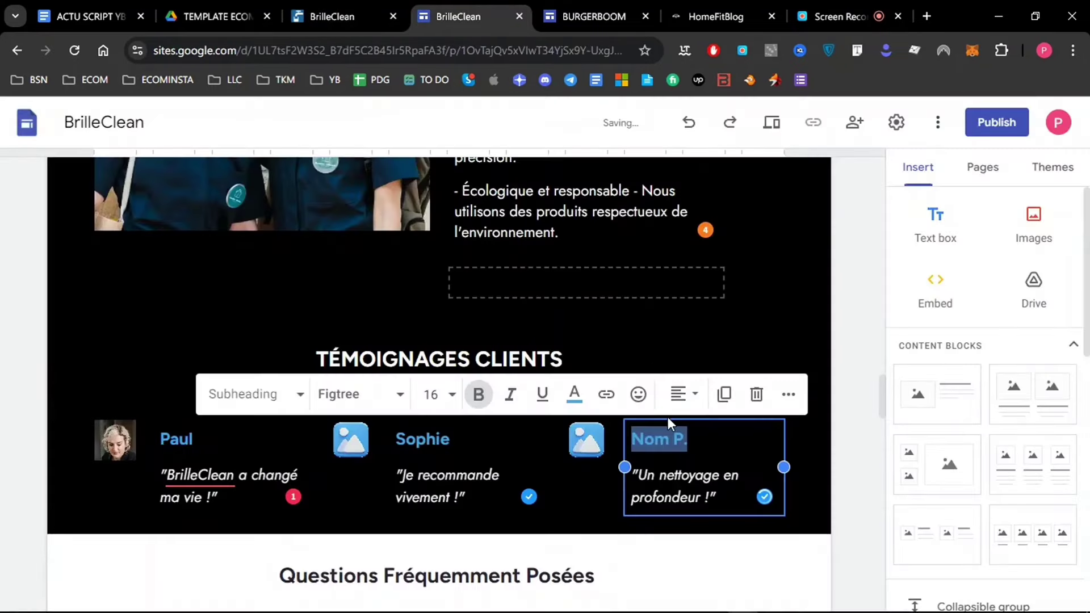
text(Jean)
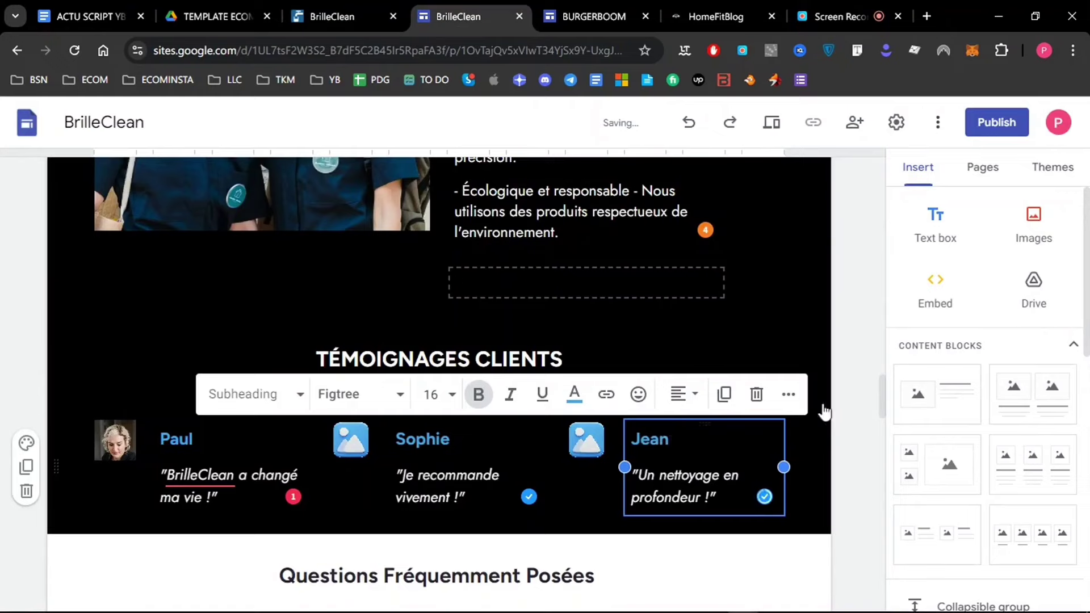
click(863, 424)
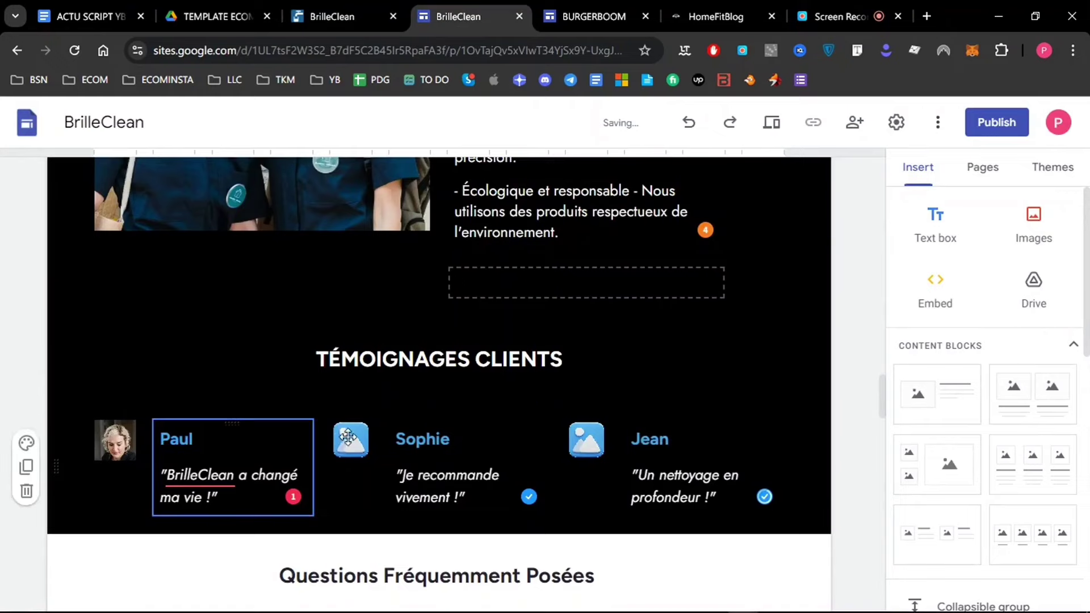
Switch to the Notion copy and collapse the PARTIE 5 - AVEC NOUS and PARTIE 2 - QUOI sections to review the home page outline.
drag(880, 404, 867, 435)
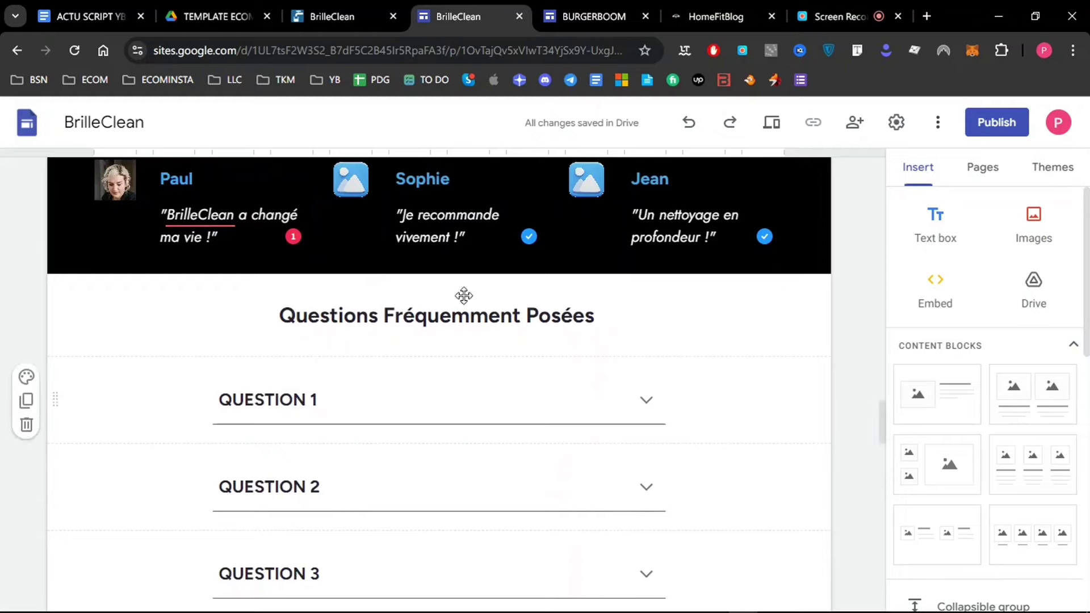
click(343, 8)
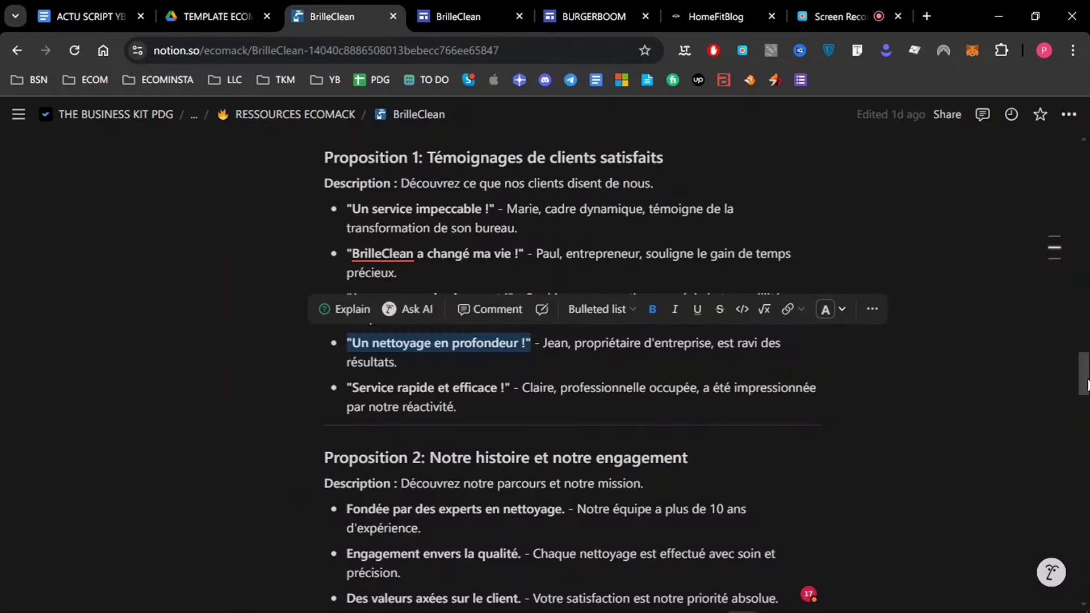
drag(1087, 385, 1087, 359)
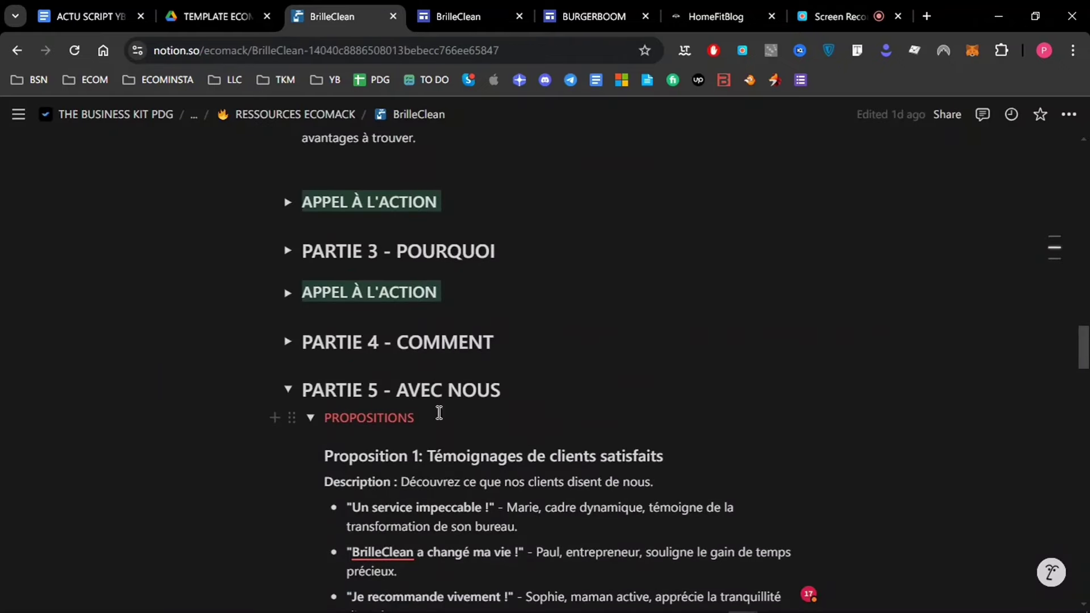
click(288, 389)
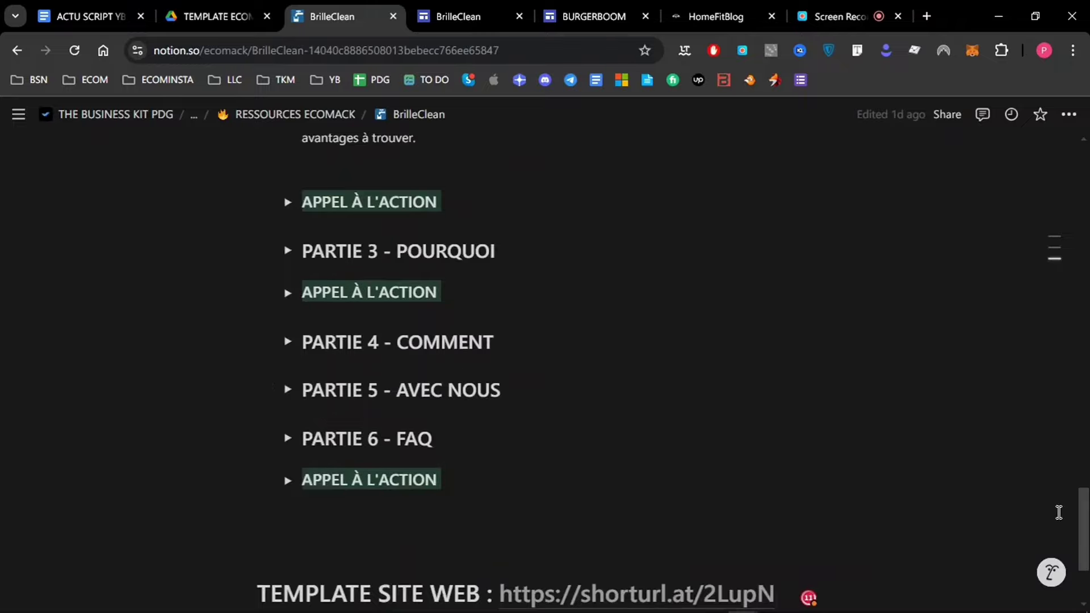
scroll(550, 379, up, 20)
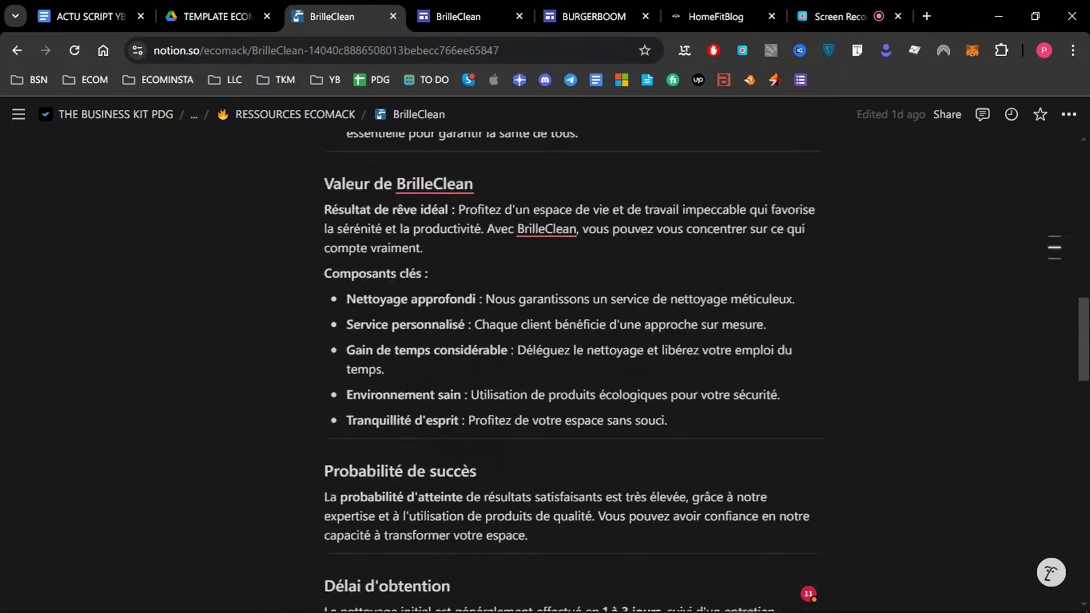
scroll(1080, 355, up, 1)
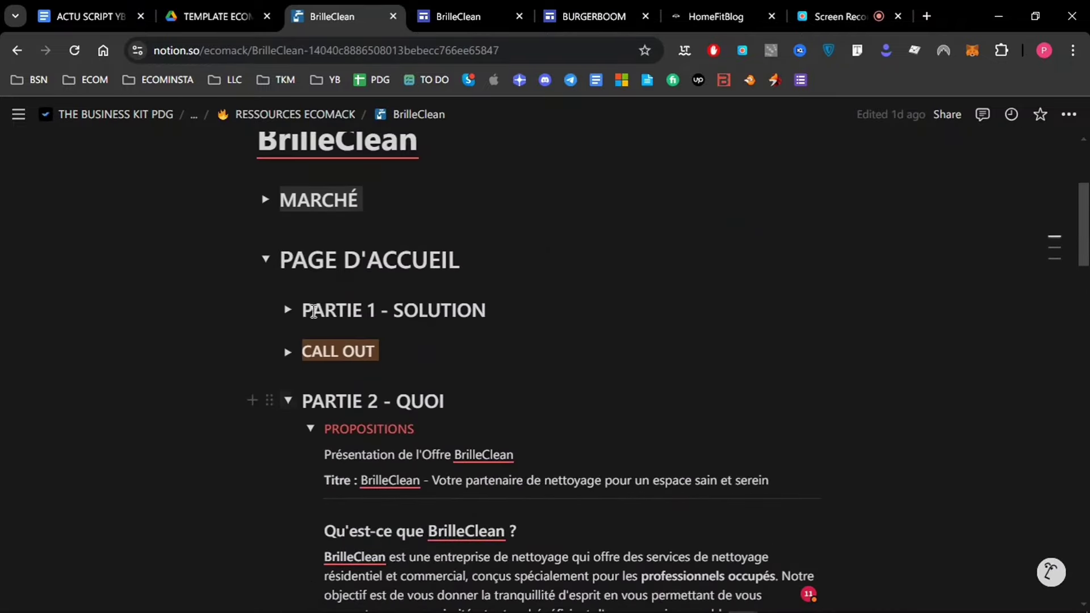
click(288, 401)
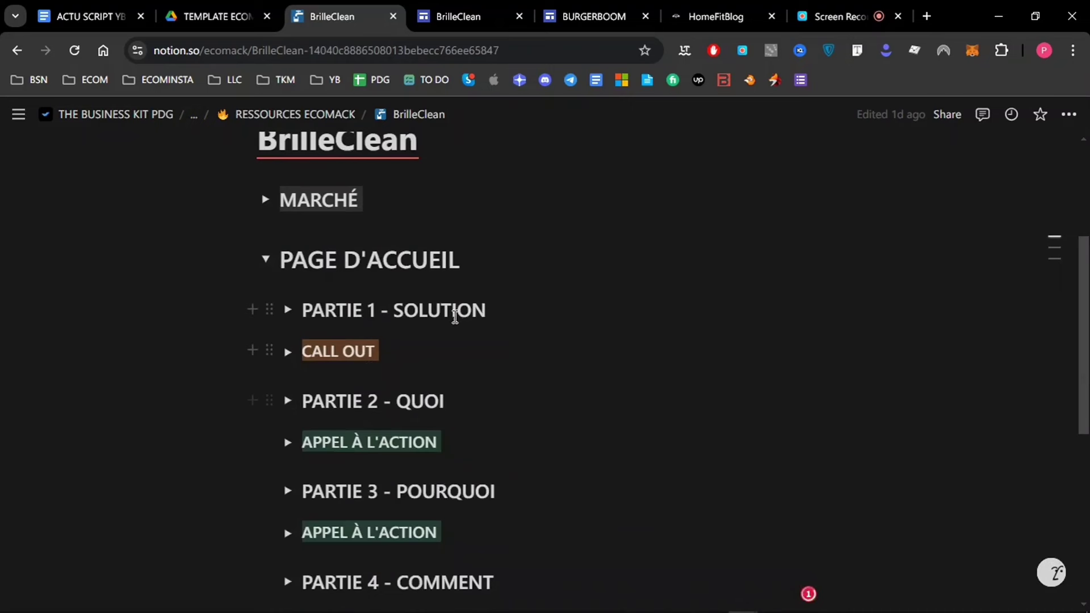
scroll(1083, 389, down, 2)
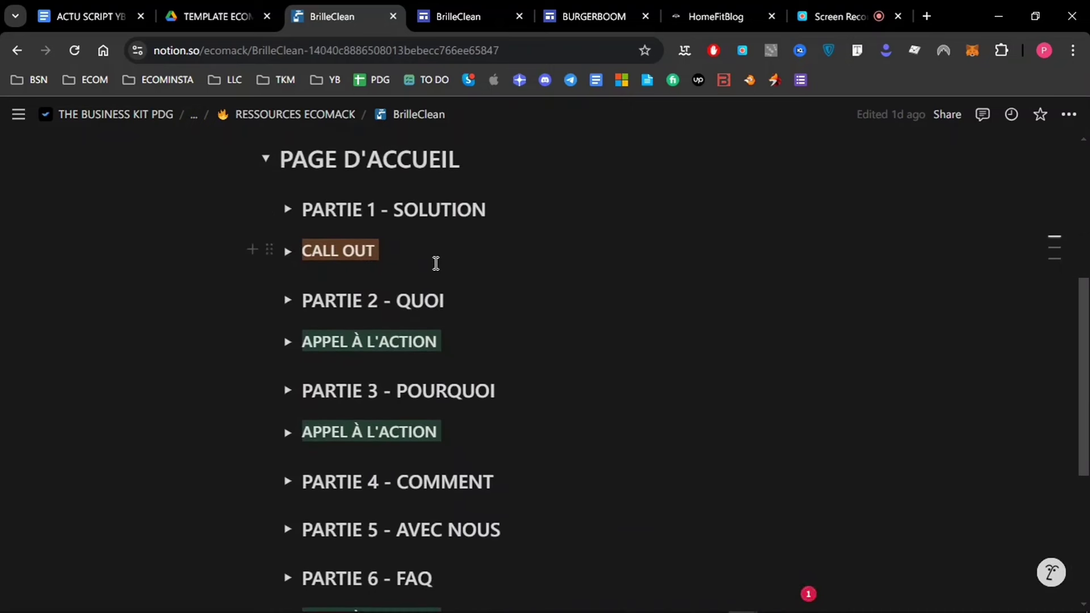
scroll(1077, 438, down, 1)
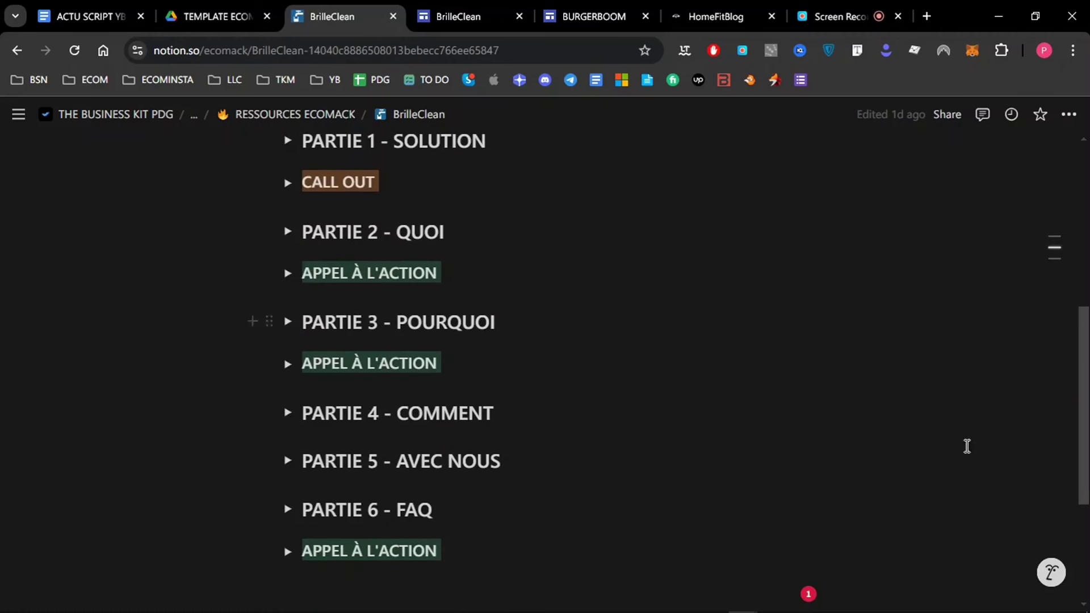
scroll(967, 447, down, 1)
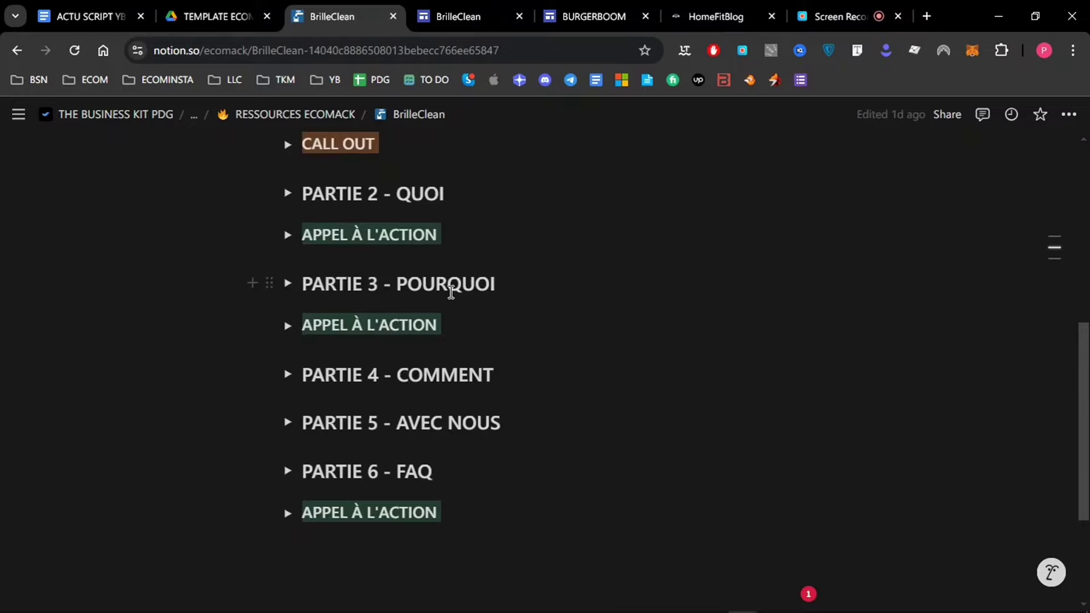
Switch to the published BURGERBOOM site and examine how its Accueil page arranges the sections from the Notion outline.
click(458, 16)
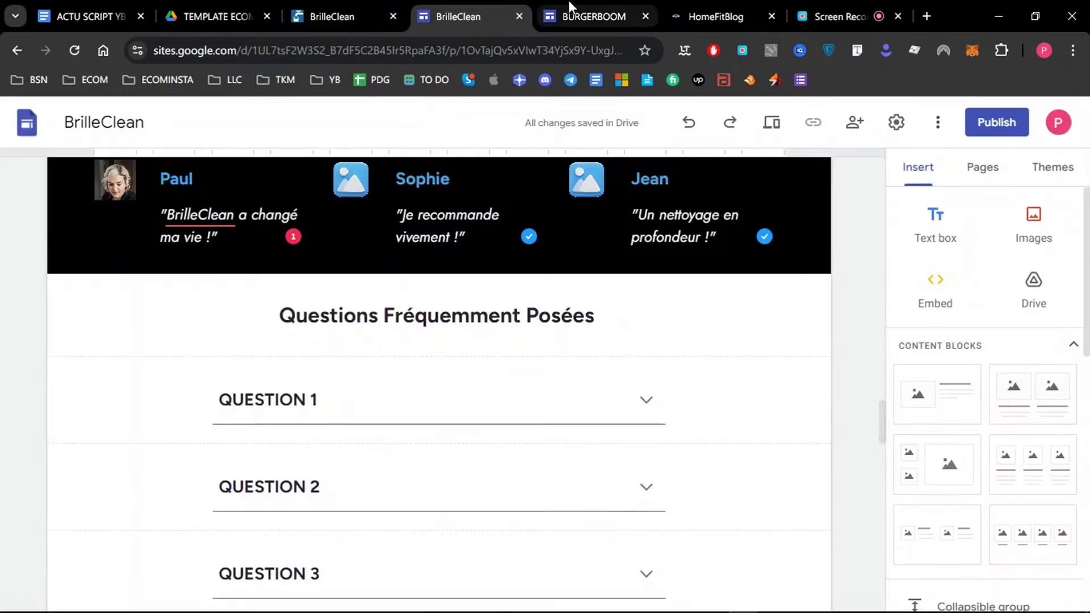
click(593, 16)
scroll(1086, 331, up, 15)
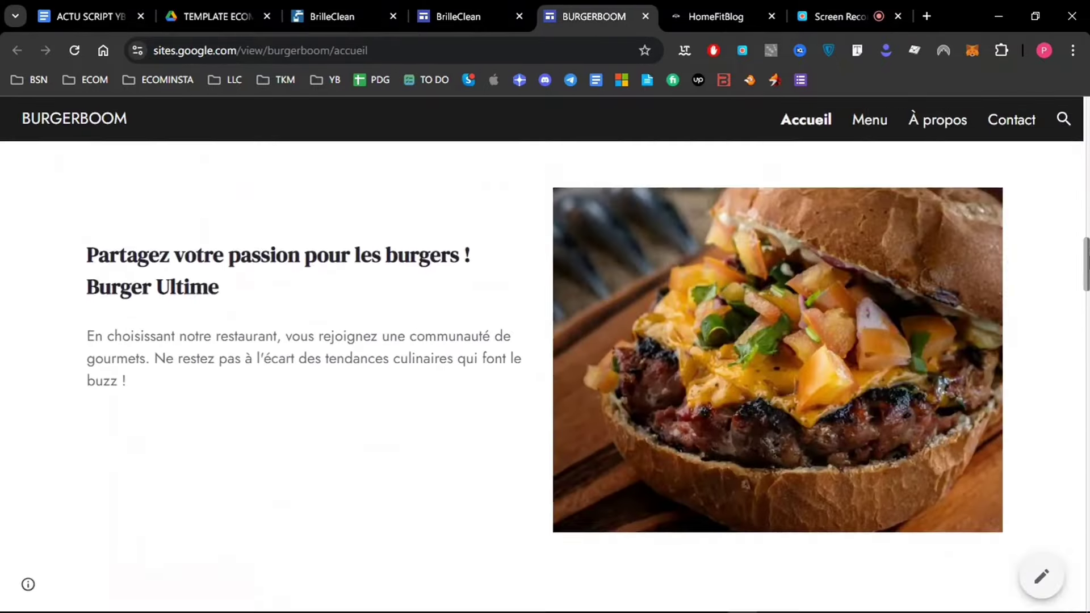
drag(1086, 264, 1051, 366)
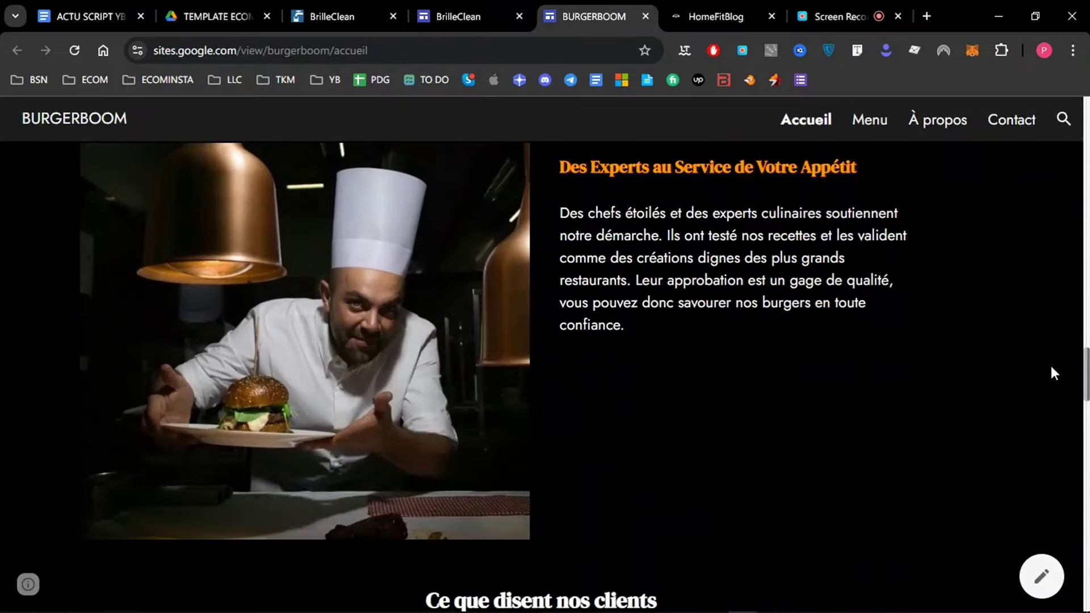
click(472, 1)
Return to Notion and examine the PARTIE 5 - AVEC NOUS guidance on why customers should trust the business, with its propositions collapsed.
click(353, 1)
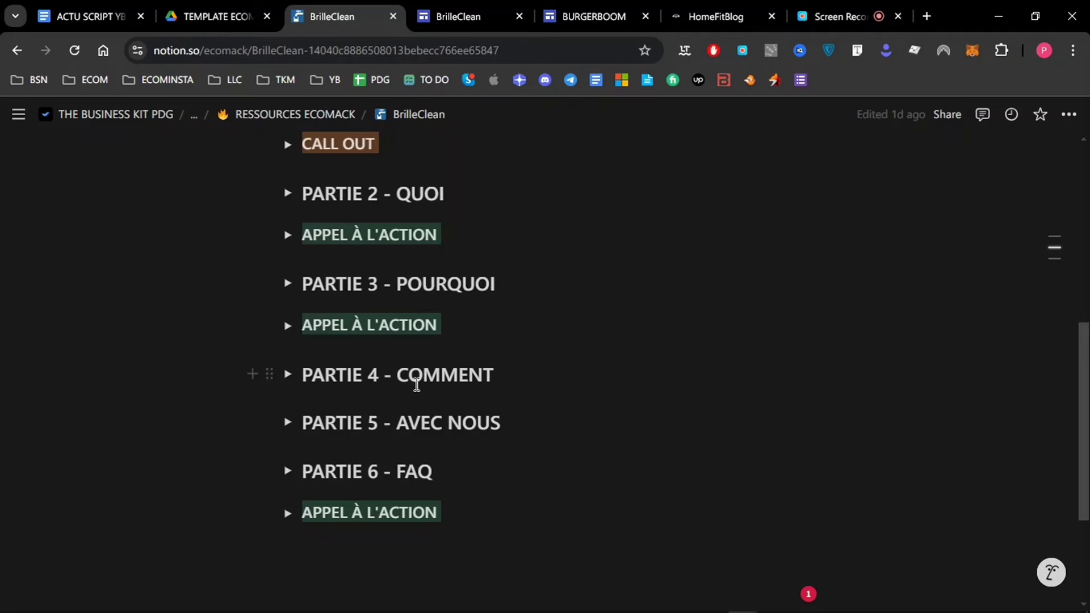
scroll(726, 285, down, 1)
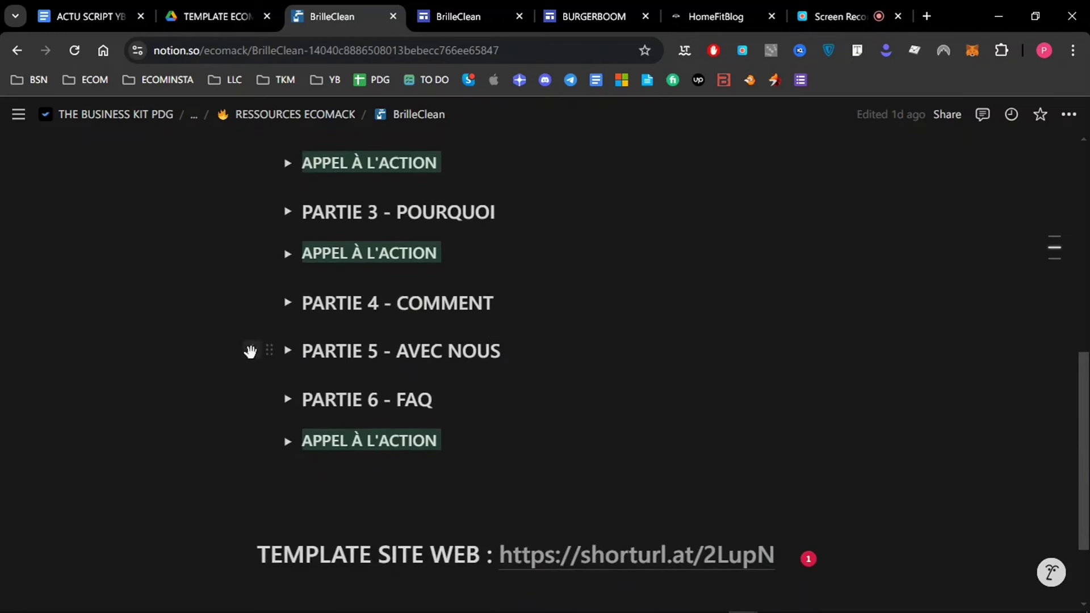
click(287, 352)
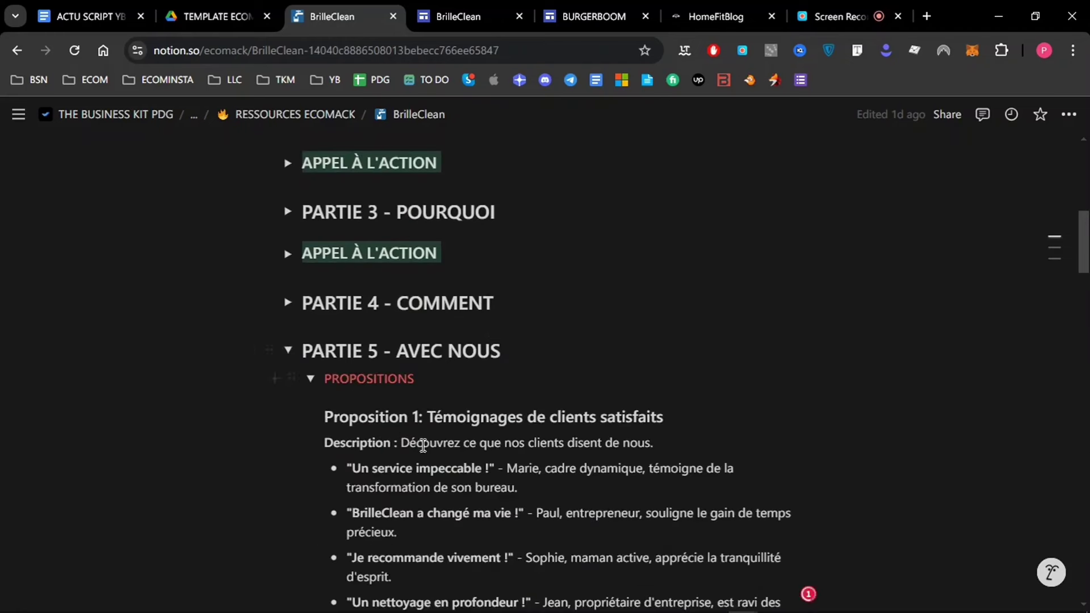
click(310, 379)
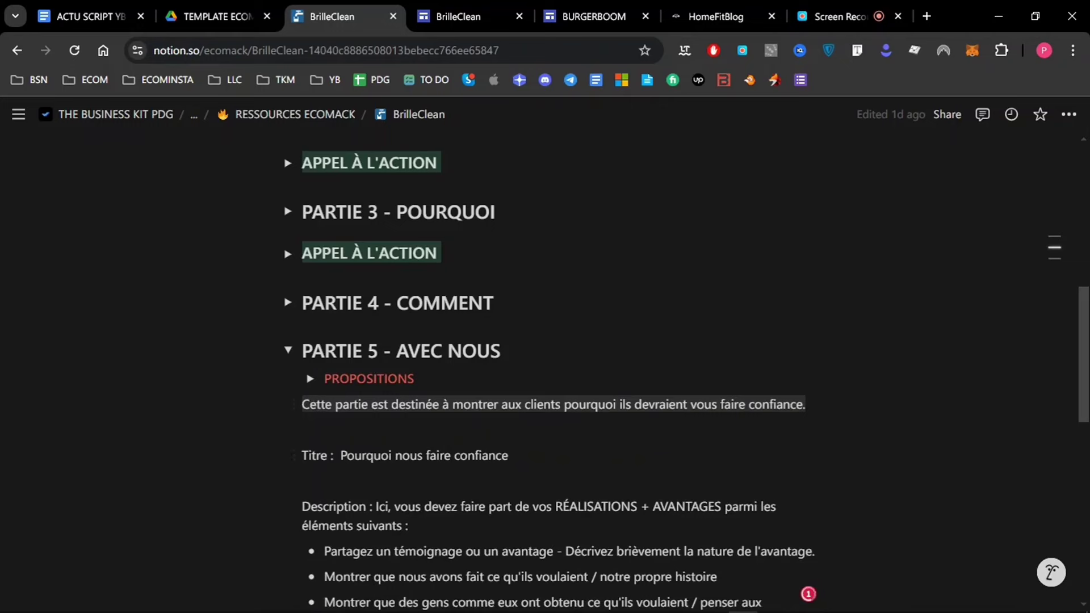
scroll(1070, 414, down, 3)
scroll(1085, 411, down, 2)
scroll(1084, 411, up, 3)
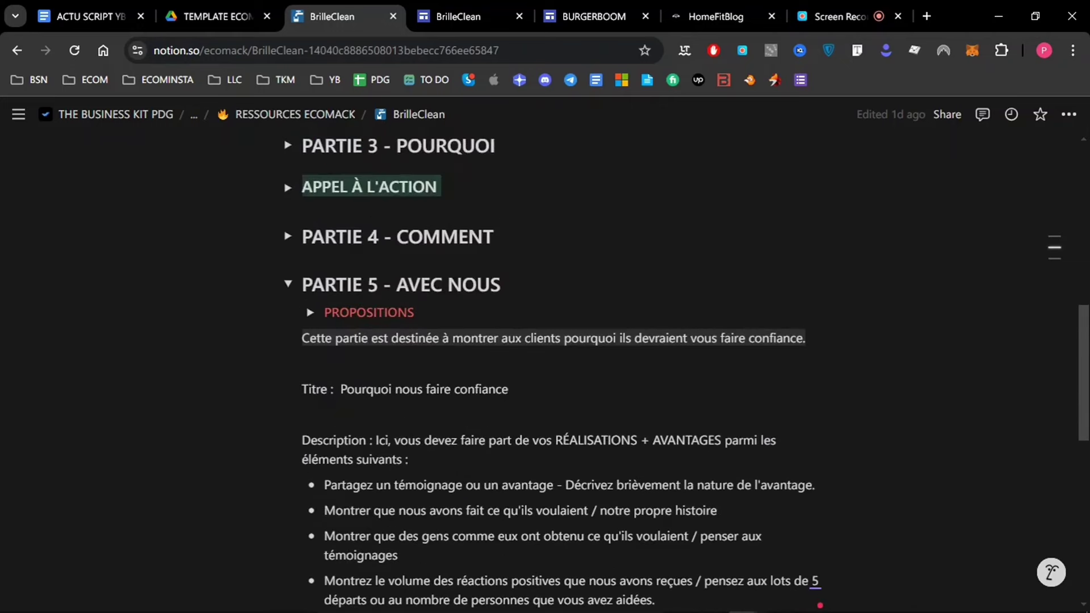
click(289, 284)
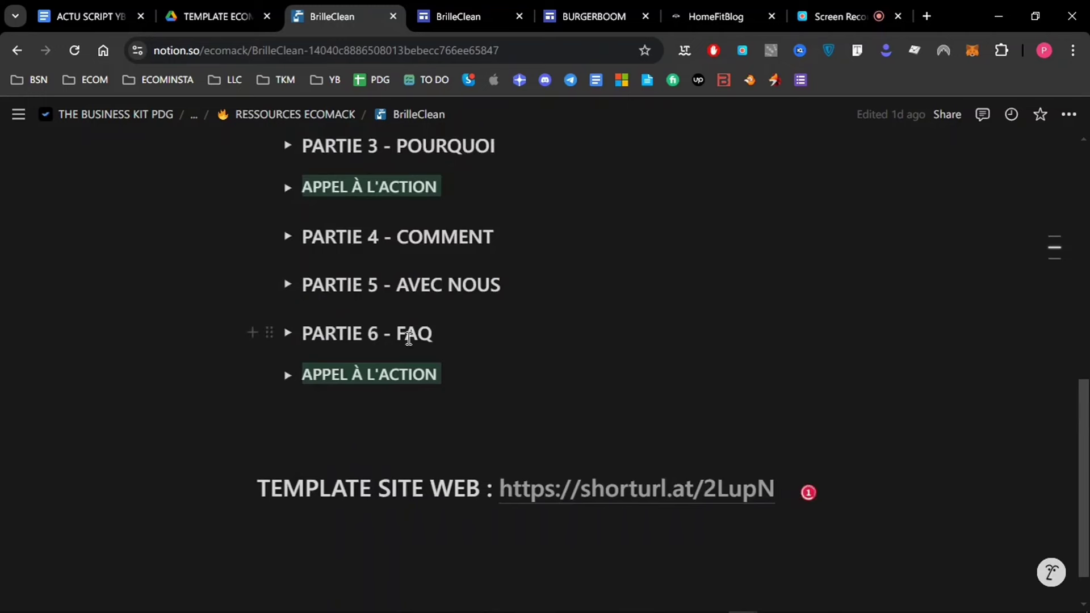
Check the website's FAQ section and expand PARTIE 6 - FAQ in the Notion copy.
click(445, 16)
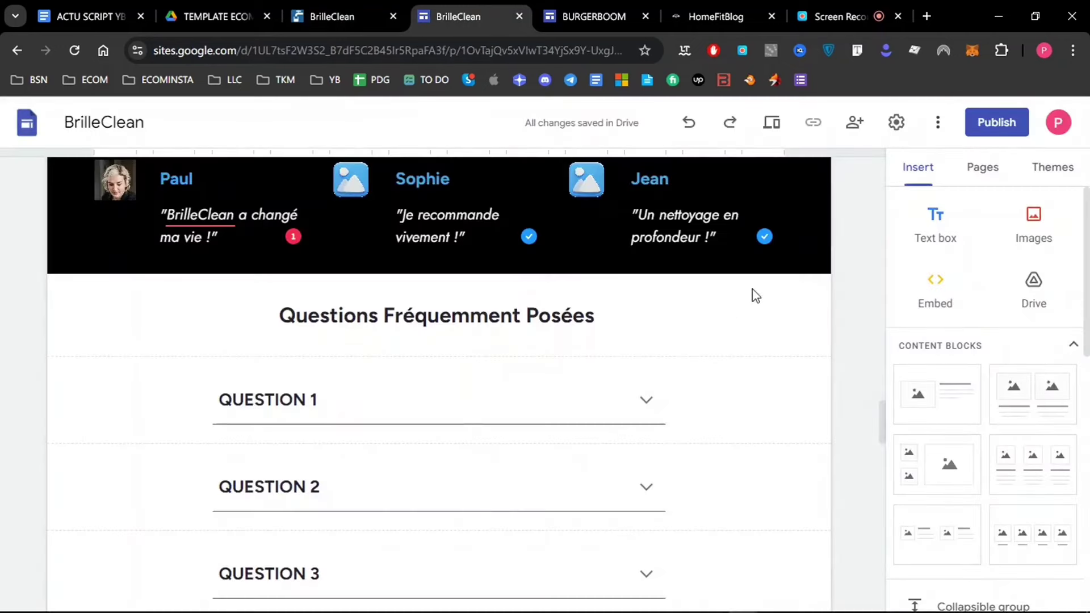
click(349, 6)
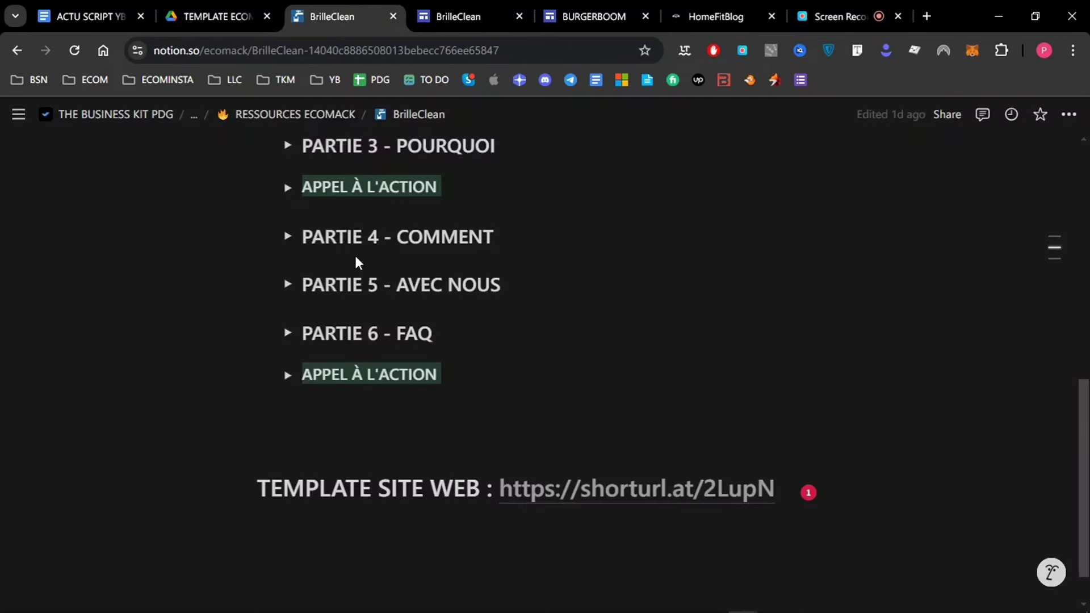
scroll(1083, 454, down, 1)
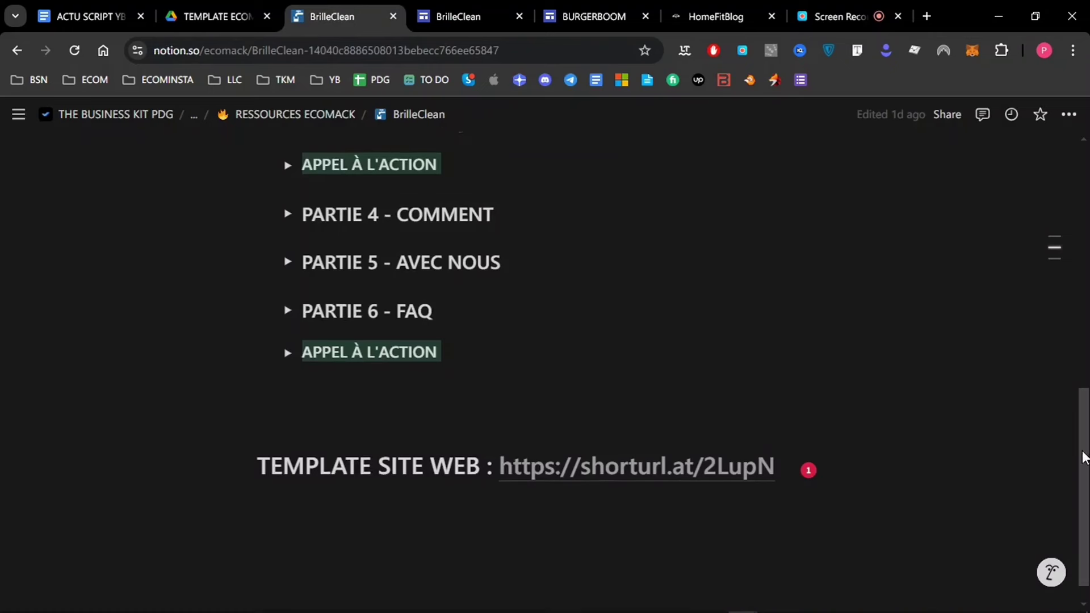
click(288, 284)
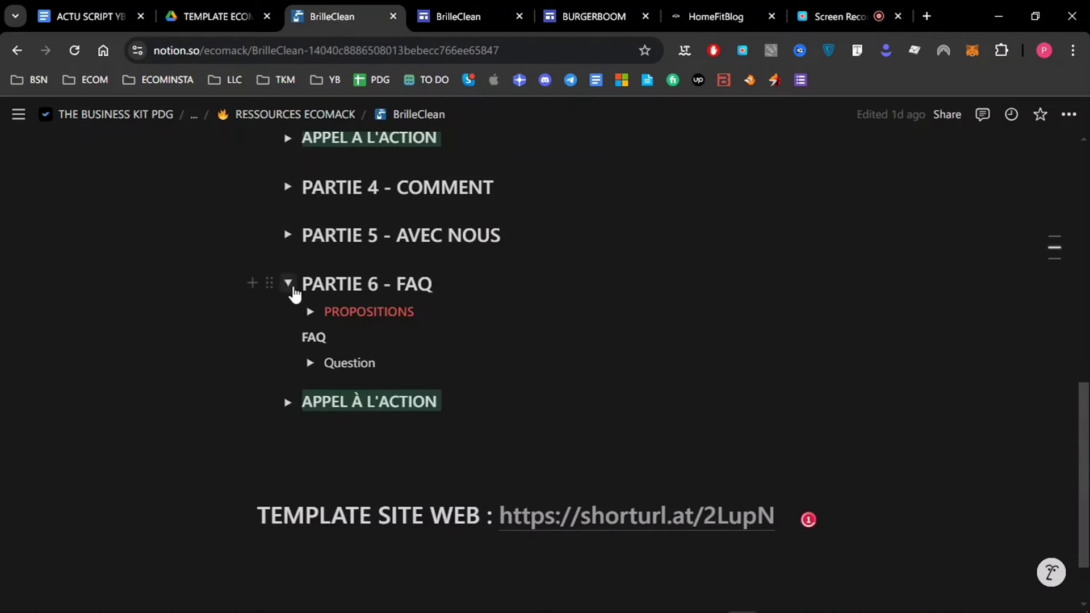
Expand the FAQ propositions in Notion and replace the website's QUESTION 1 heading with "1. Quels types de services de nettoyage proposez-vous ?".
click(310, 312)
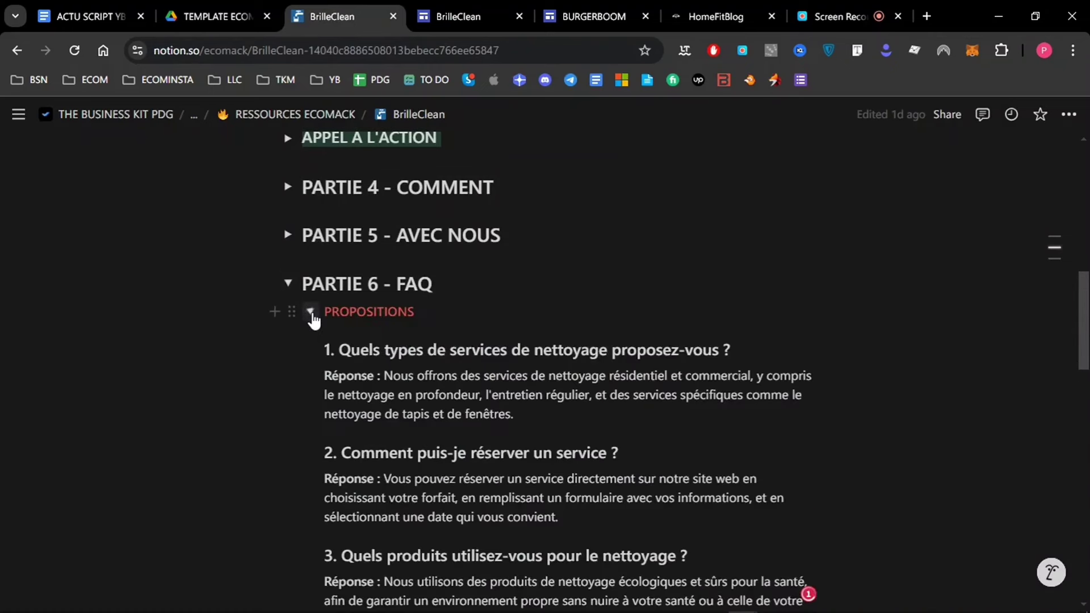
triple_click(383, 352)
key(ctrl+c)
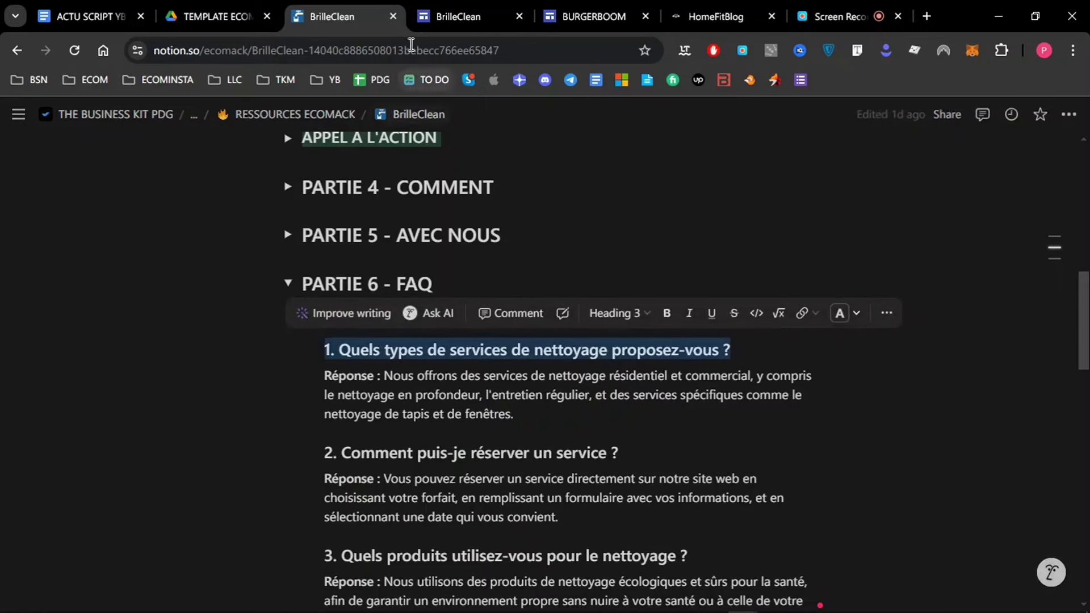
click(458, 16)
click(384, 384)
click(318, 400)
triple_click(318, 400)
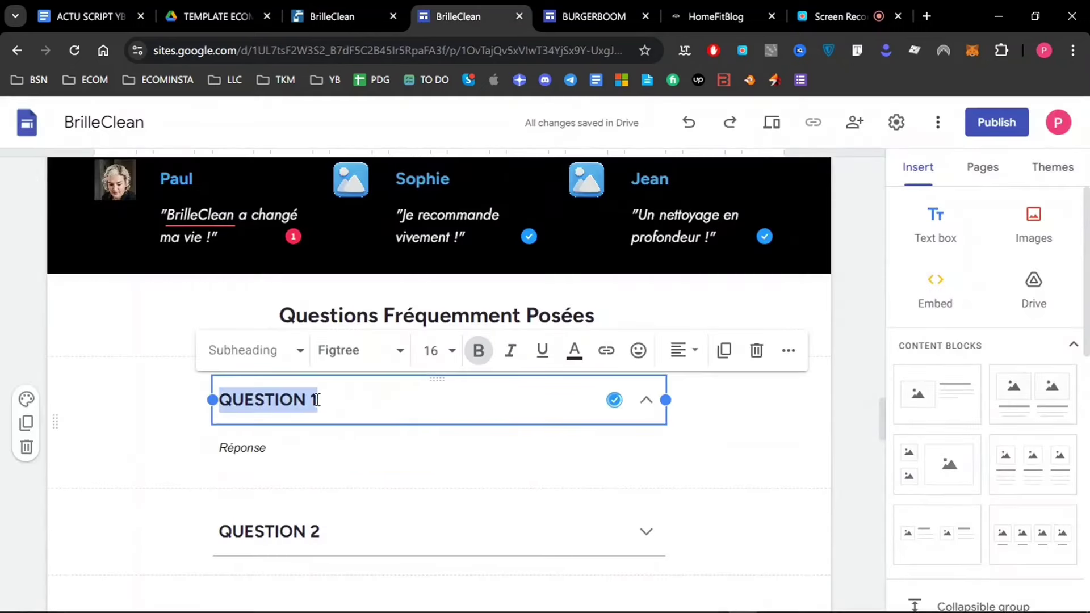
key(ctrl+v)
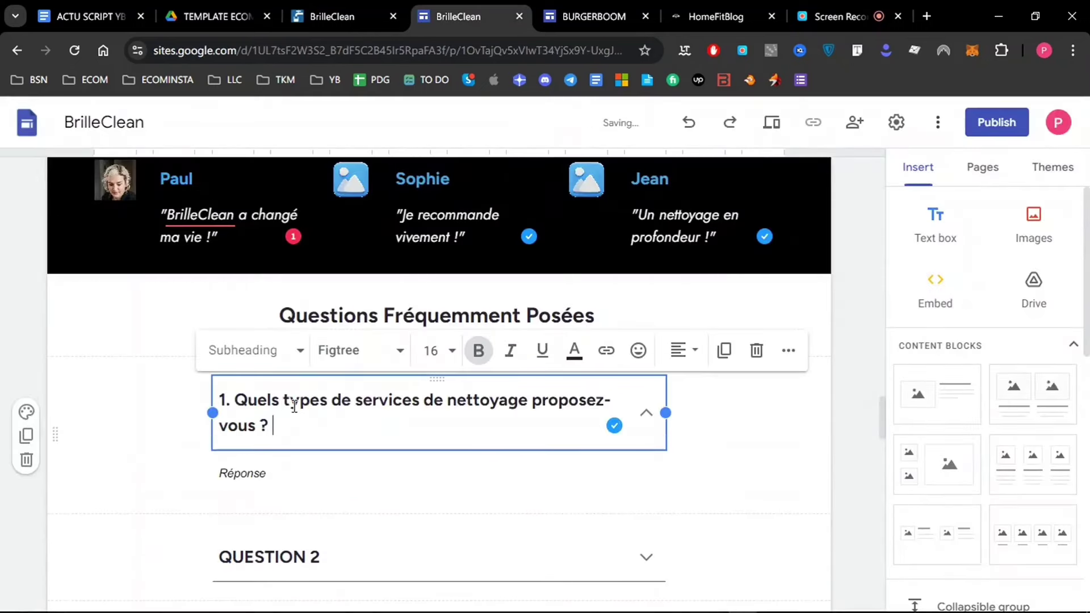
Replace the first question's "Réponse" placeholder with its Notion answer about residential and commercial cleaning, and check the collapsible text.
click(345, 15)
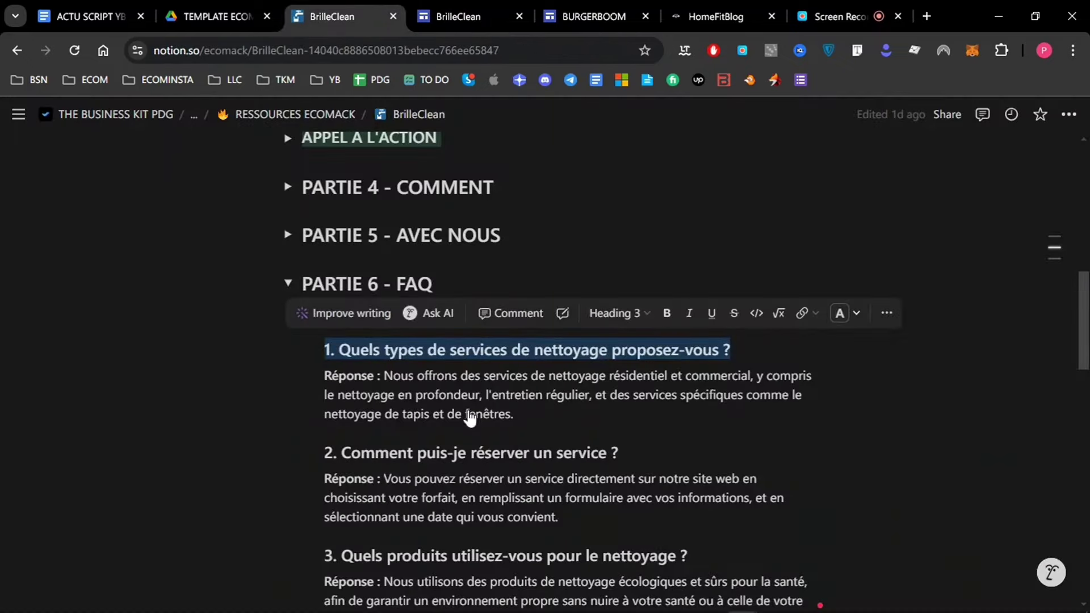
drag(385, 374, 517, 410)
key(ctrl+c)
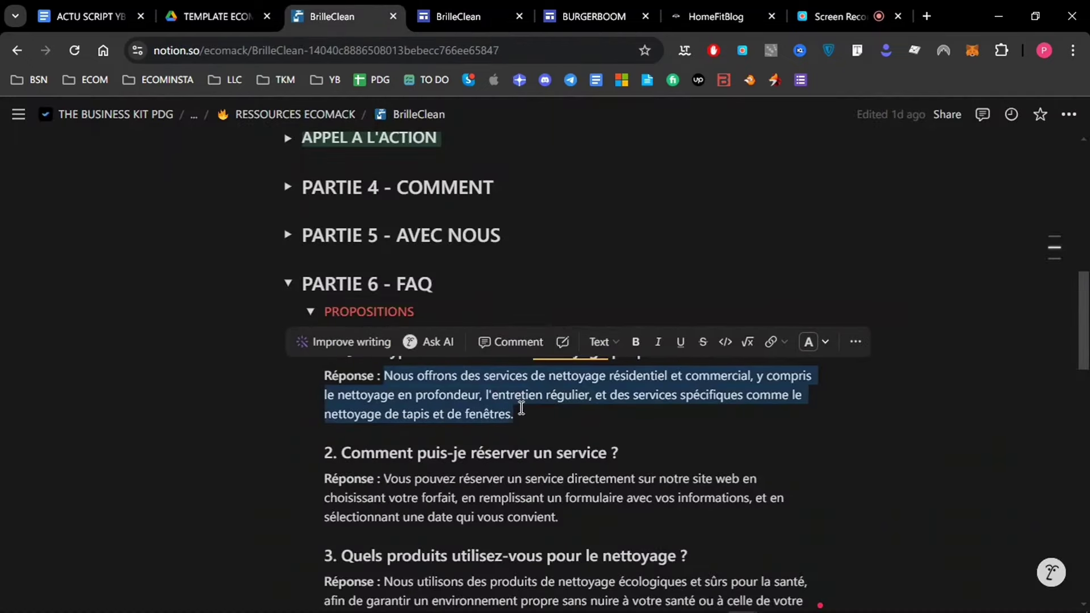
click(485, 18)
click(260, 470)
double_click(260, 473)
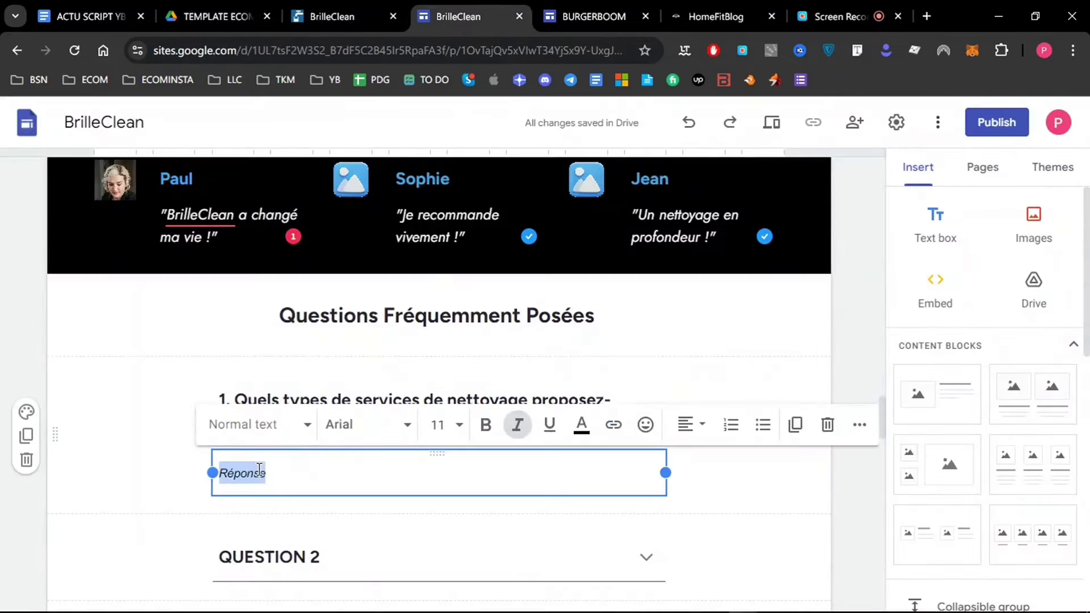
key(ctrl+v)
click(859, 468)
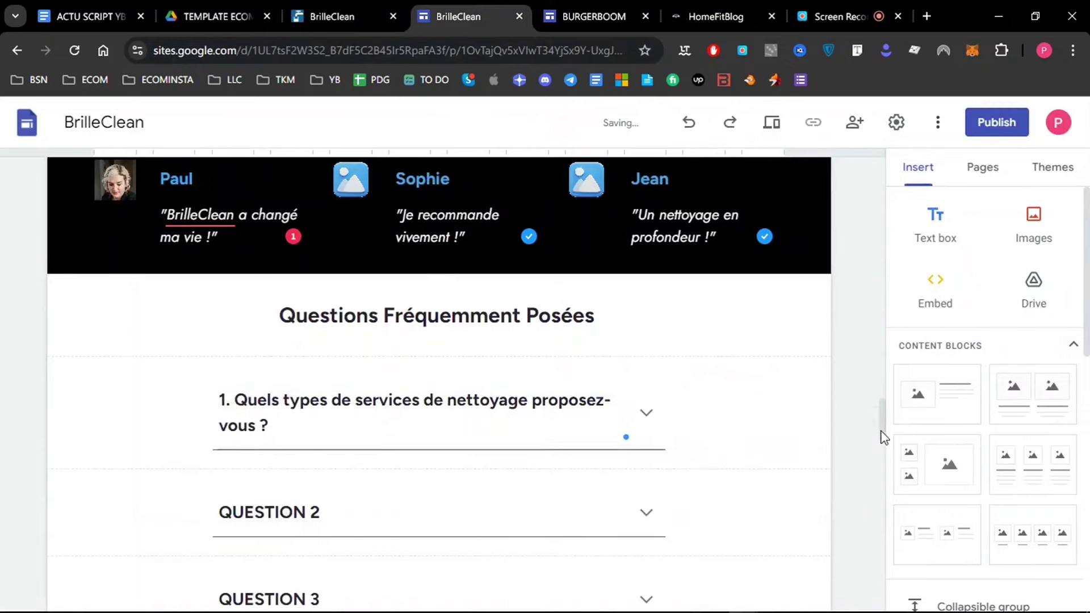
scroll(873, 447, down, 3)
click(647, 241)
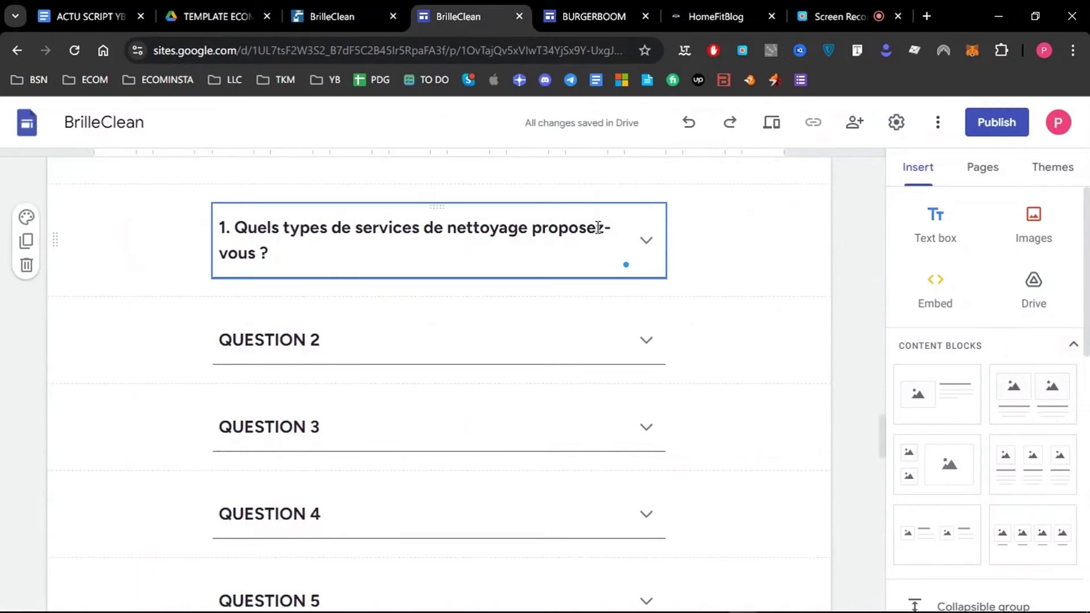
click(647, 241)
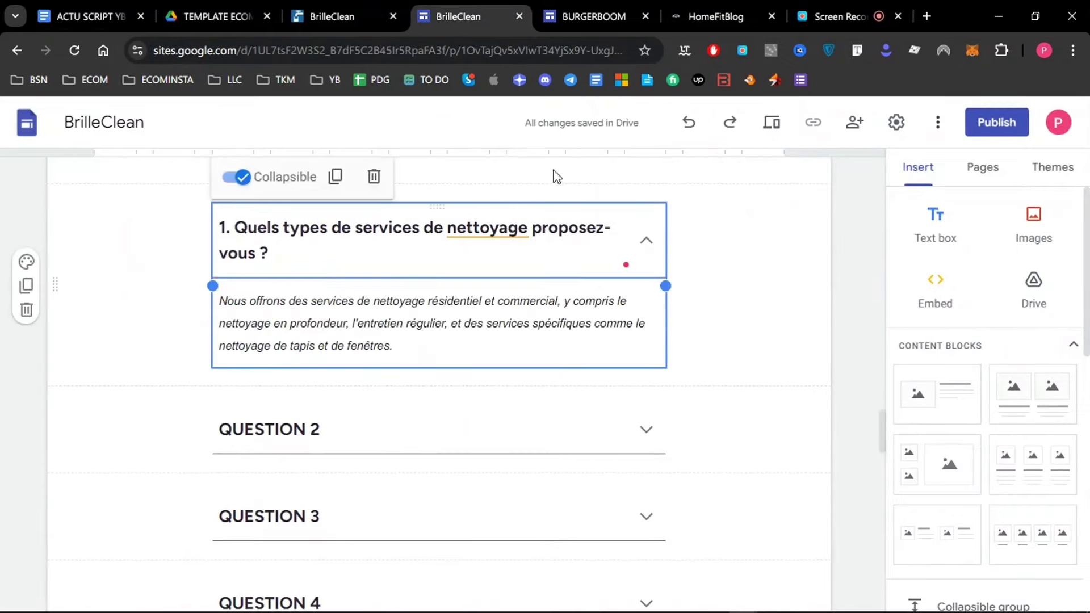
Replace the website's QUESTION 2 heading with "2. Comment puis-je réserver un service ?" copied from the Notion page.
click(328, 7)
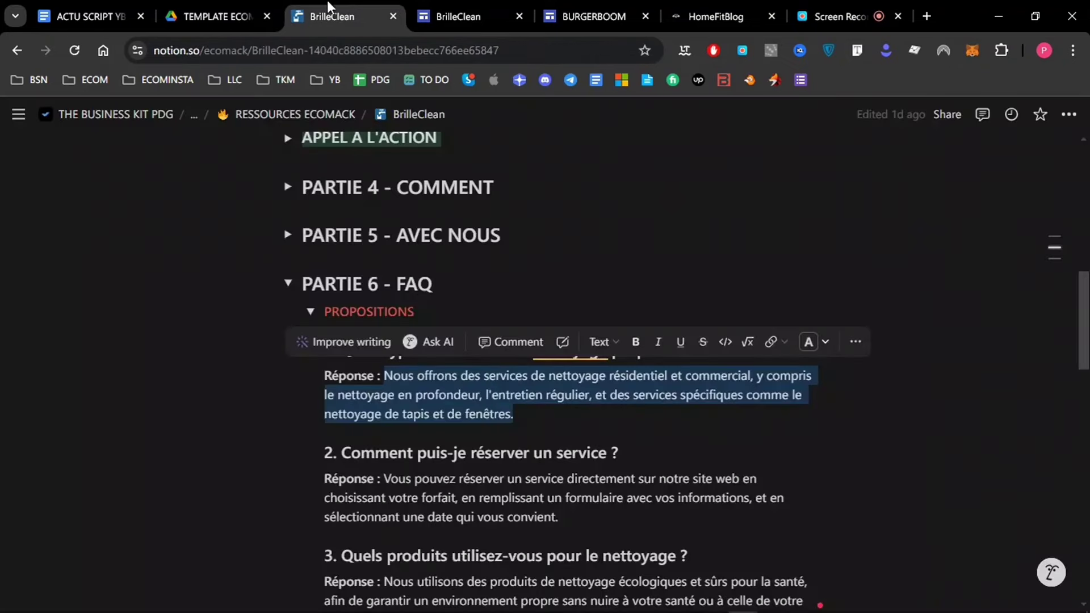
triple_click(349, 450)
key(ctrl+c)
click(475, 7)
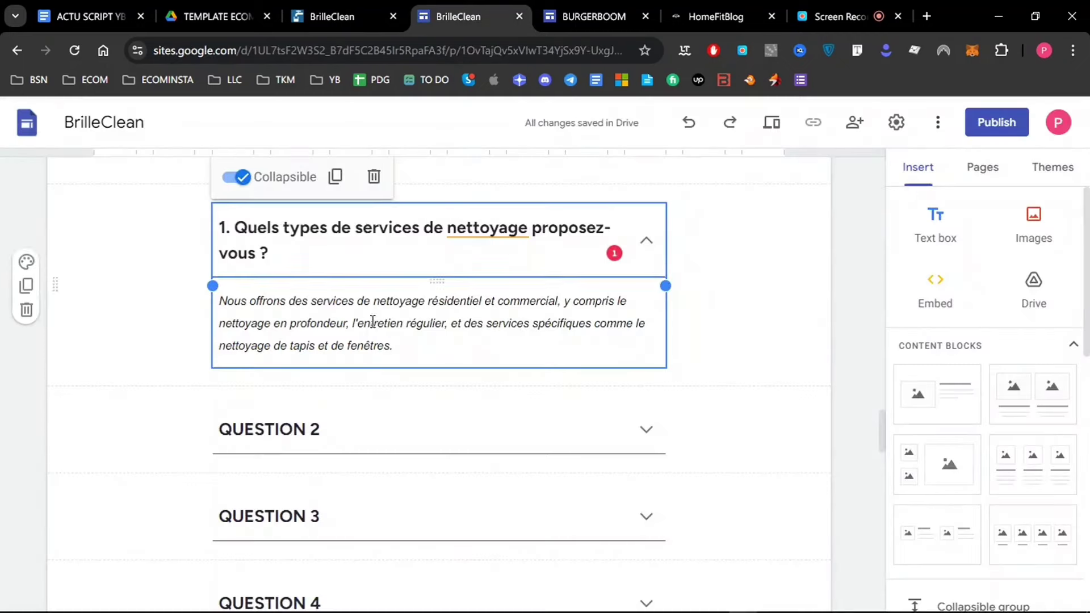
triple_click(315, 426)
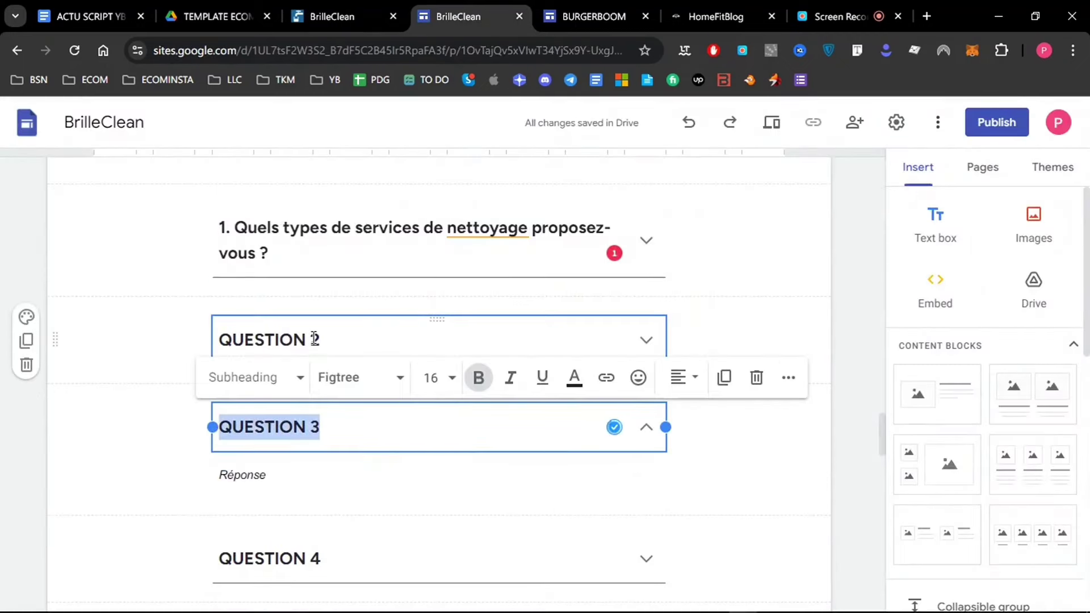
triple_click(315, 339)
key(ctrl+v)
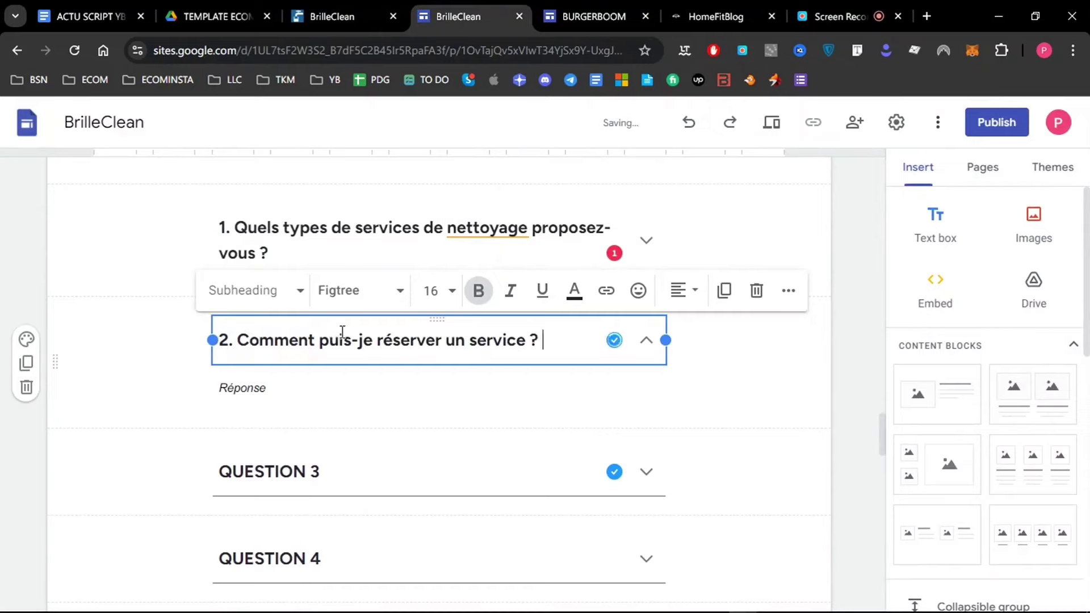
Replace the second question's "Réponse" placeholder with the Notion answer beginning "Vous pouvez réserver un service directement sur notre site web".
click(334, 5)
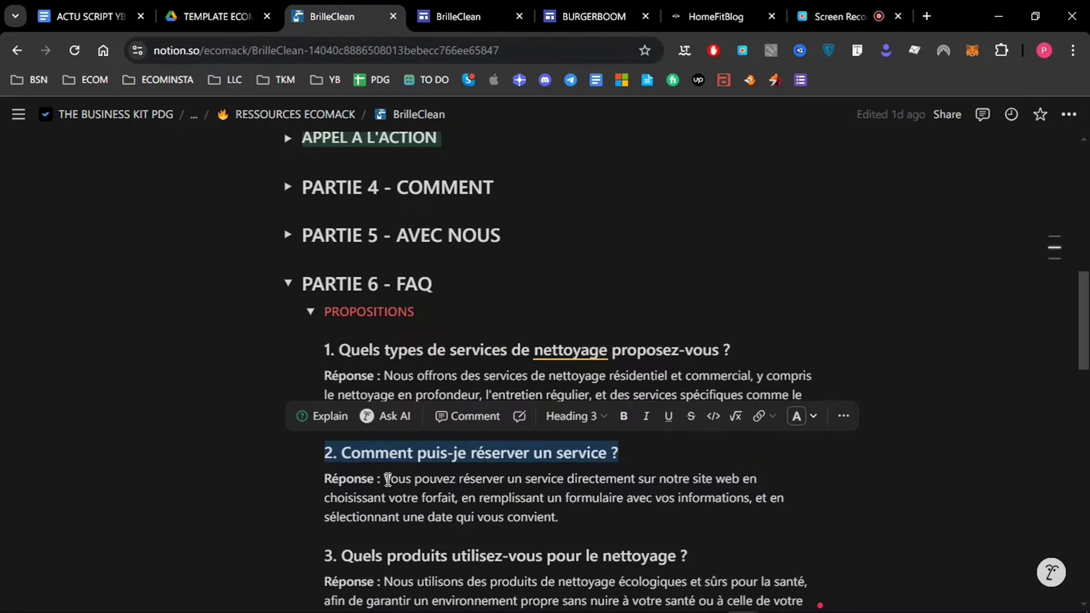
drag(386, 478, 571, 509)
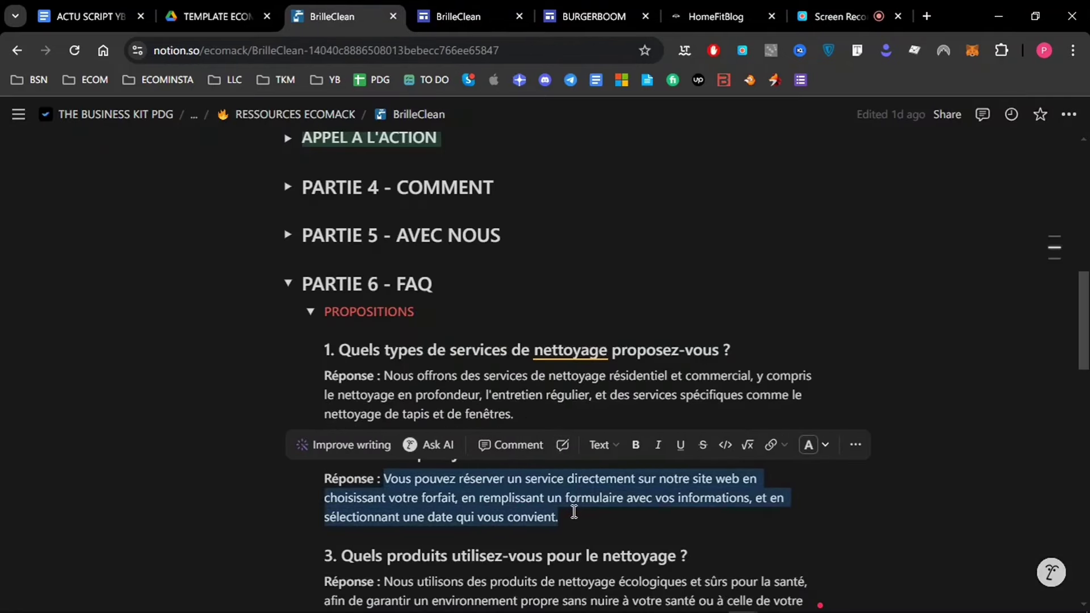
click(438, 22)
double_click(250, 388)
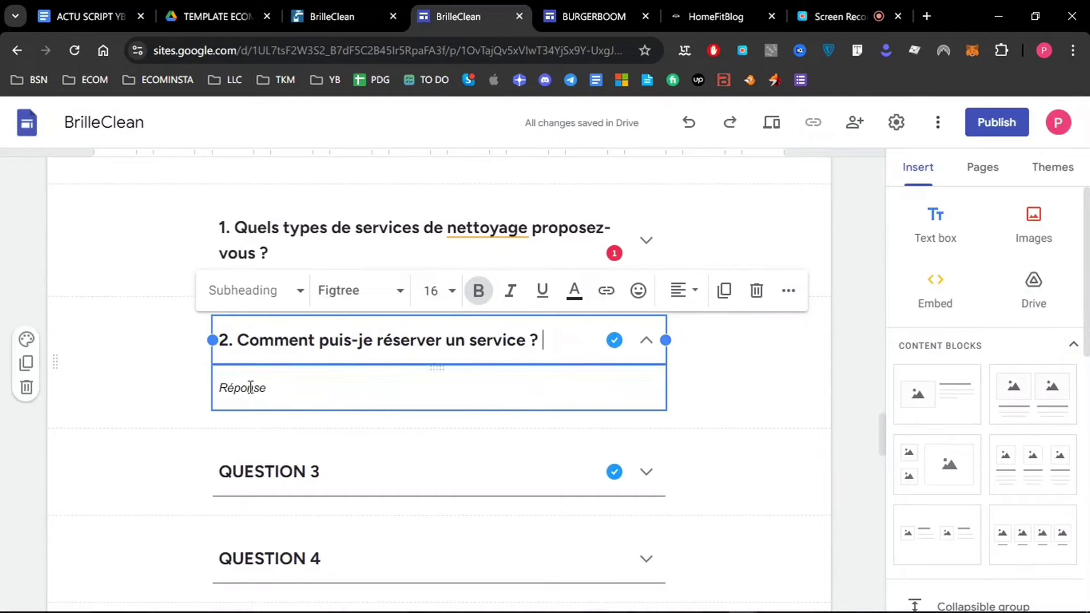
text(Vous pouvez réserver un service directement sur notre site web en choisissant votre forfait, en remplissant un formulaire avec vos informations, et en sélectionnant une date qui vous convient.)
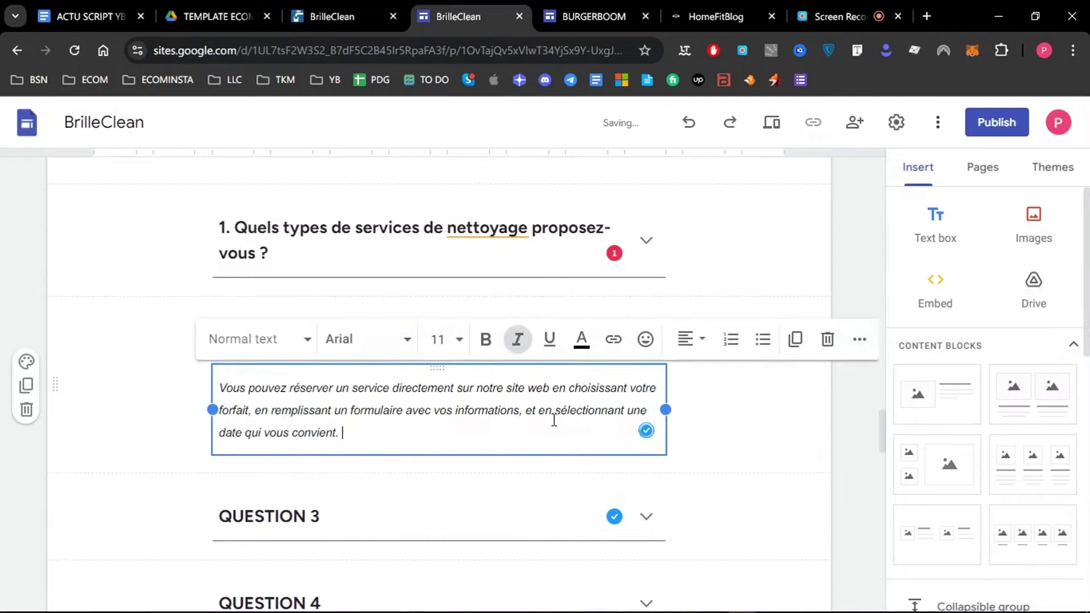
click(864, 437)
In Notion, collapse the FAQ part, expand the final APPEL À L'ACTION propositions and copy the first one for the website's call-to-action section.
scroll(877, 440, down, 10)
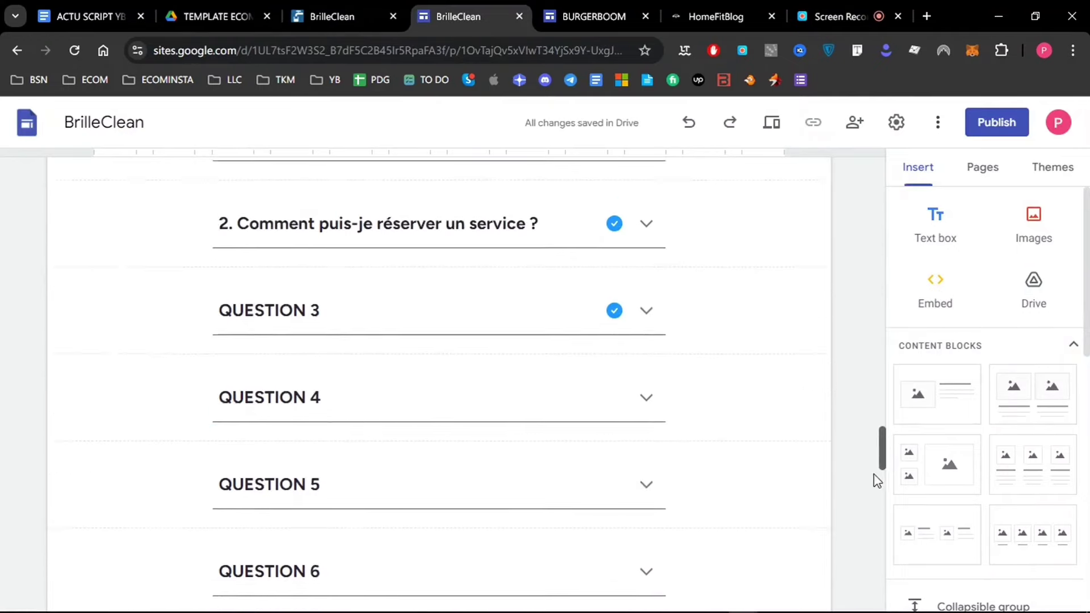
scroll(868, 534, down, 6)
scroll(869, 533, up, 3)
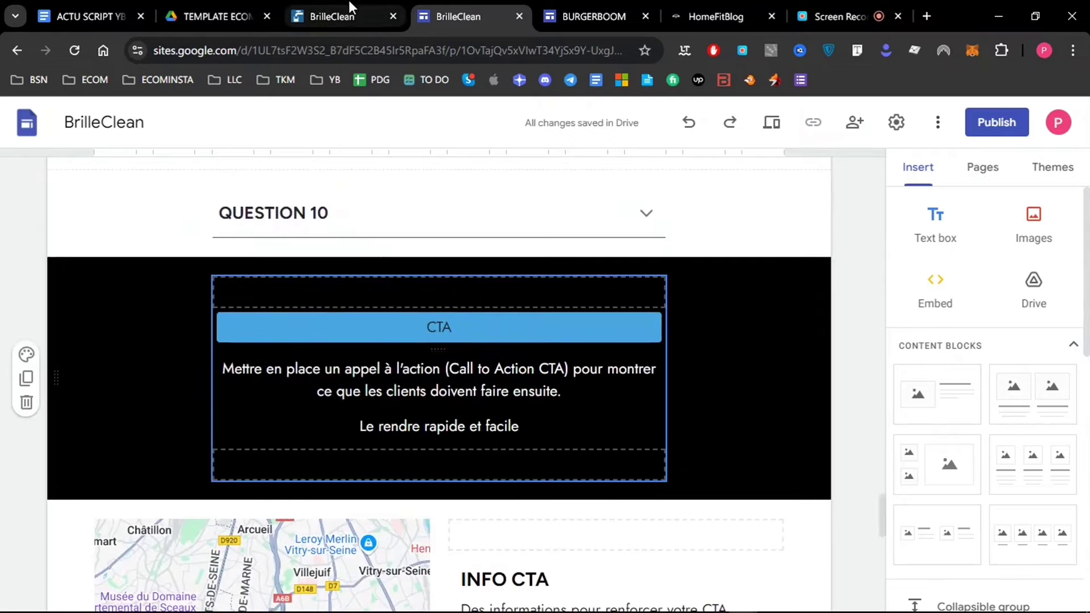
click(314, 22)
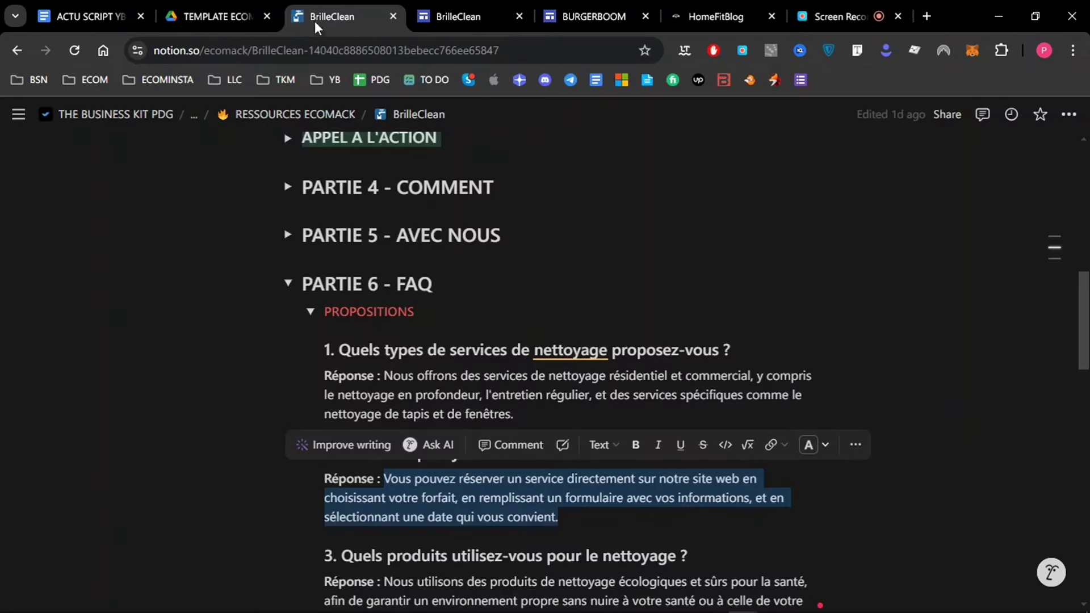
click(288, 284)
click(288, 328)
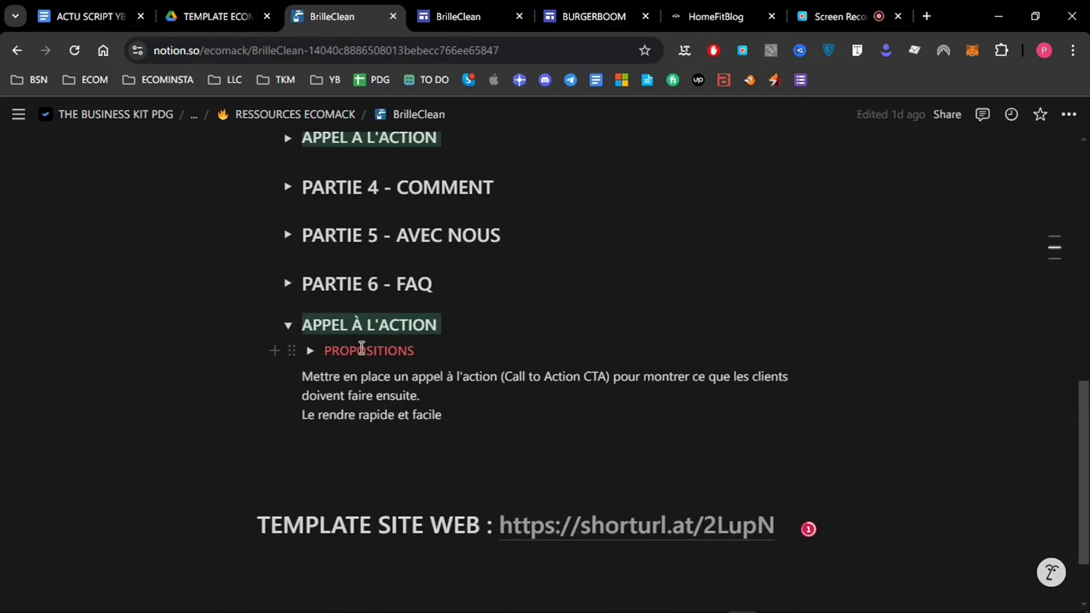
click(311, 351)
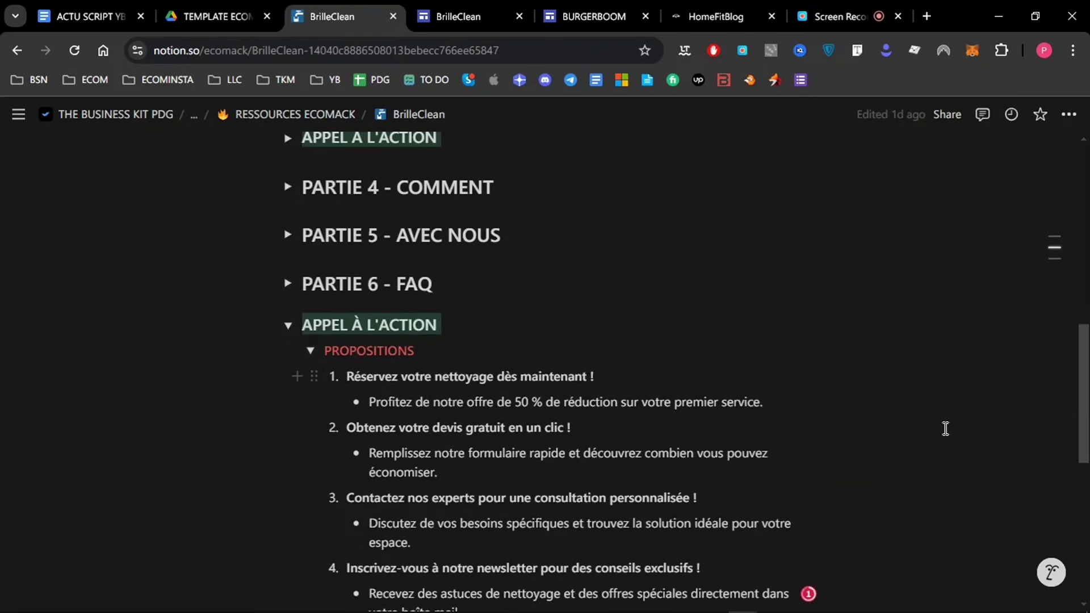
scroll(1085, 439, down, 2)
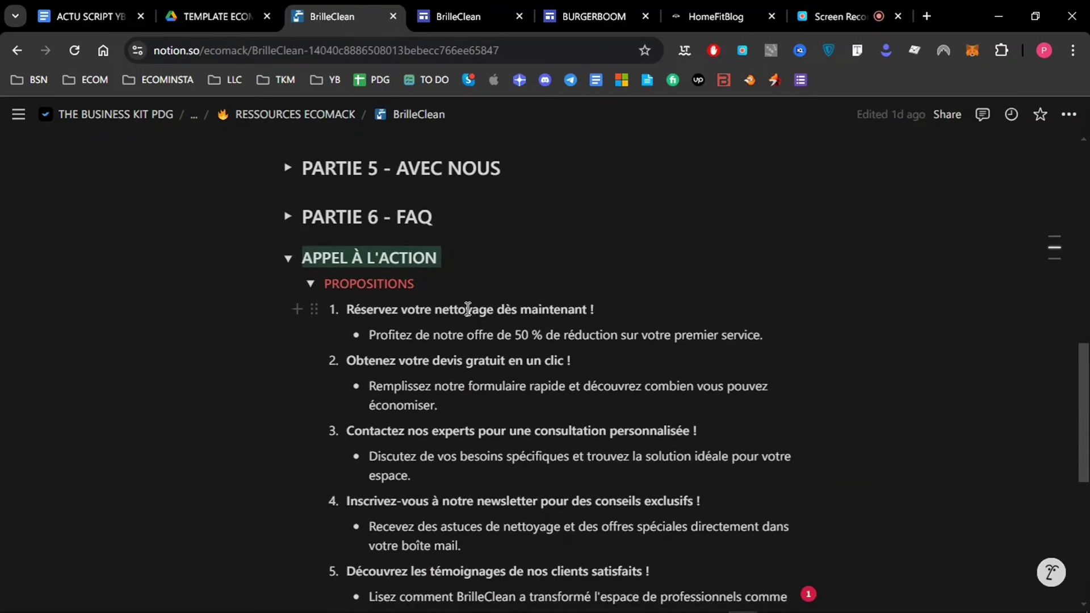
double_click(468, 309)
triple_click(467, 309)
click(467, 309)
click(440, 6)
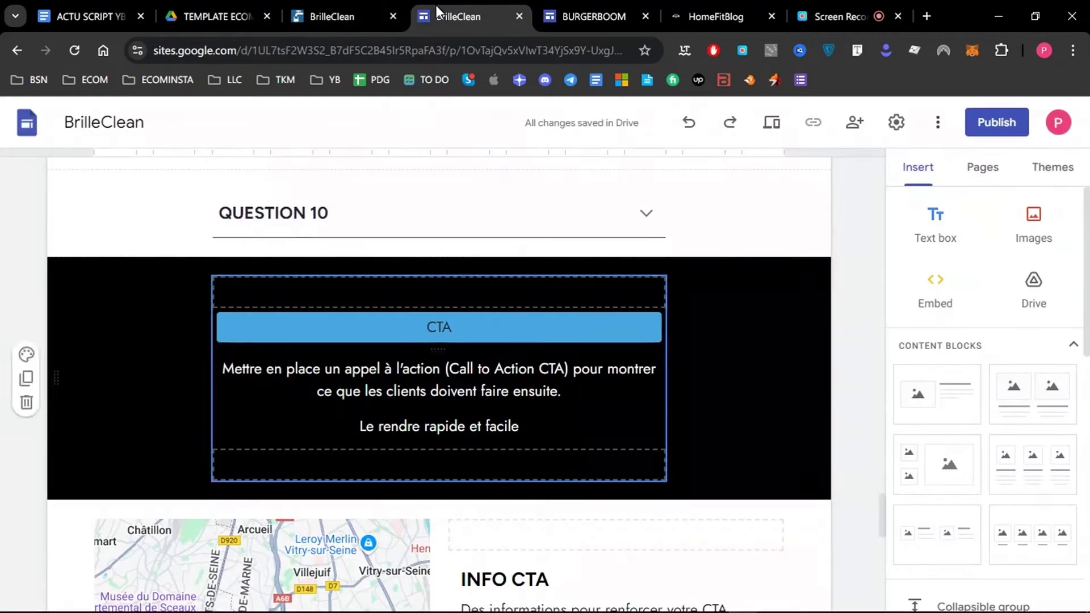
Rename the CTA button below the FAQ as "Réservez votre nettoyage dès maintenant !", without list numbering, asterisks or the offer sentence.
click(460, 326)
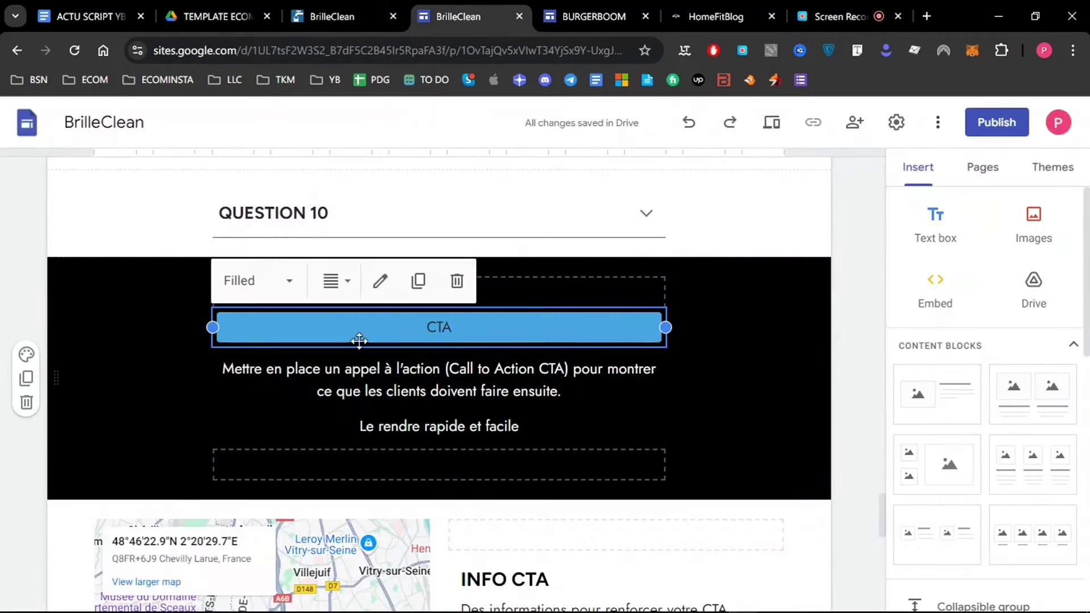
click(379, 281)
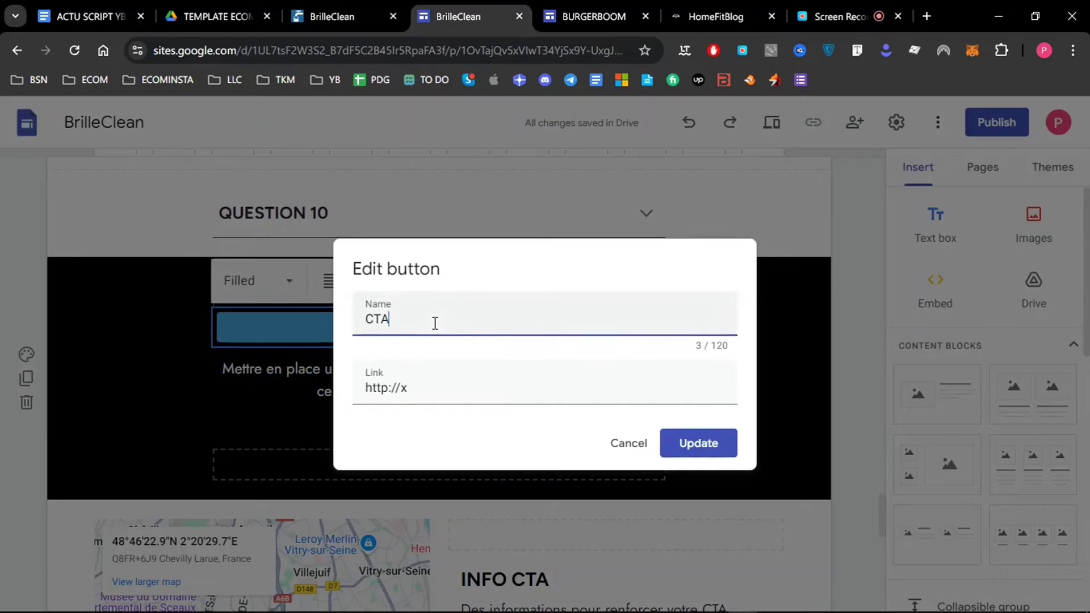
double_click(432, 322)
text(1. **Réservez votre nettoyage dès maintenant !**     - Profitez de notre offre de 50 % de réduction sur votre premier se)
click(499, 369)
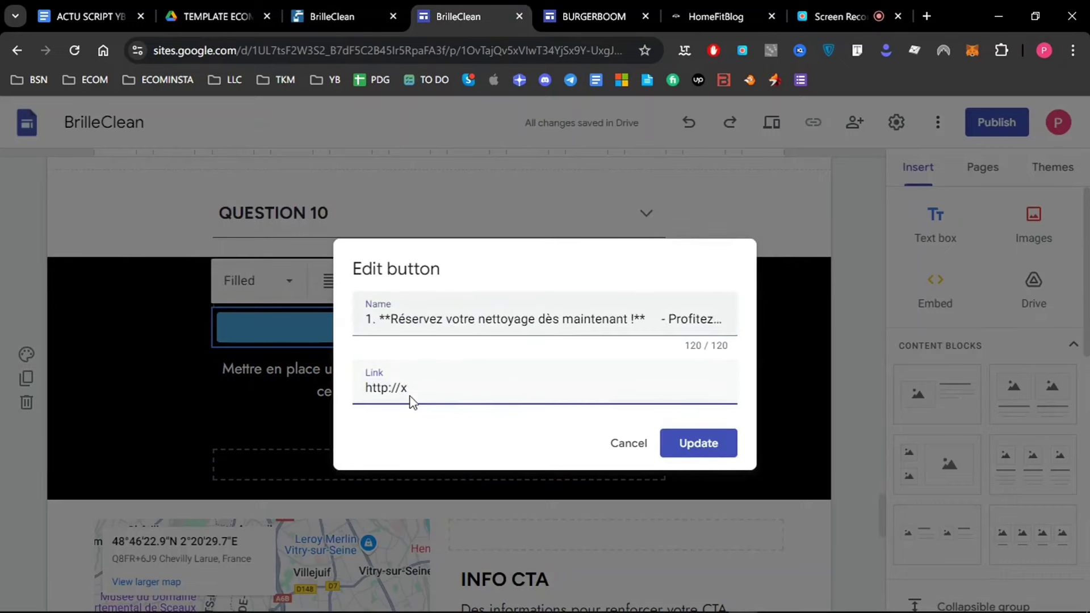
drag(390, 319, 348, 318)
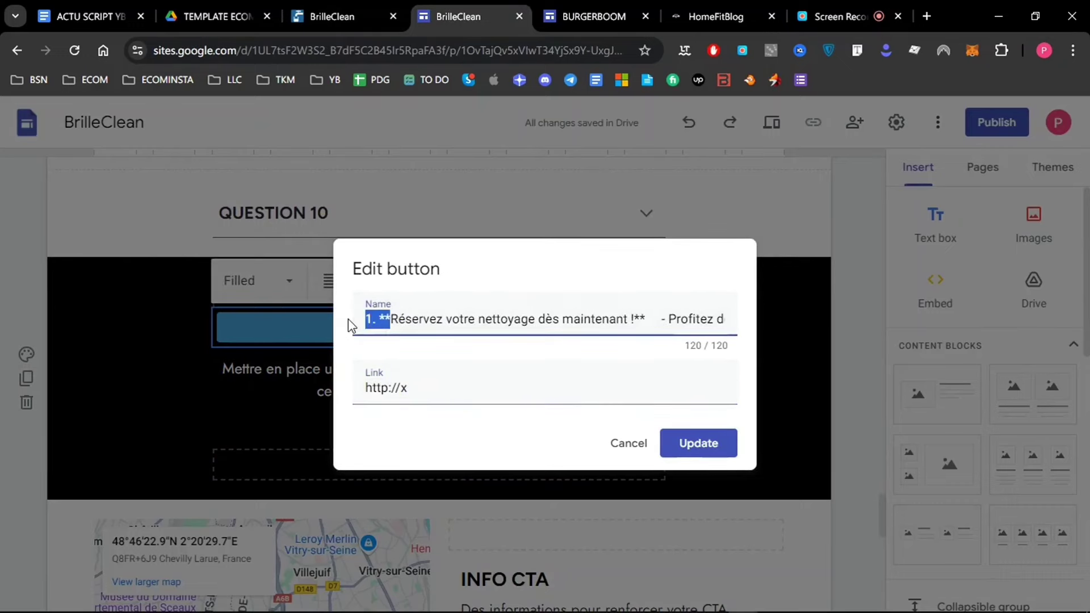
key(BackSpace)
click(618, 321)
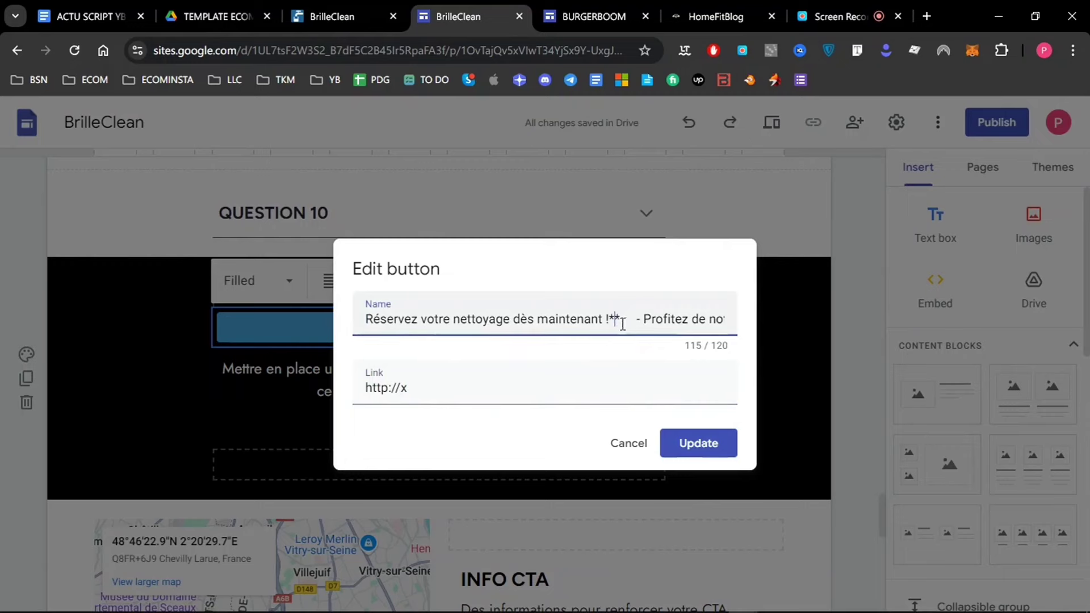
drag(610, 319, 751, 323)
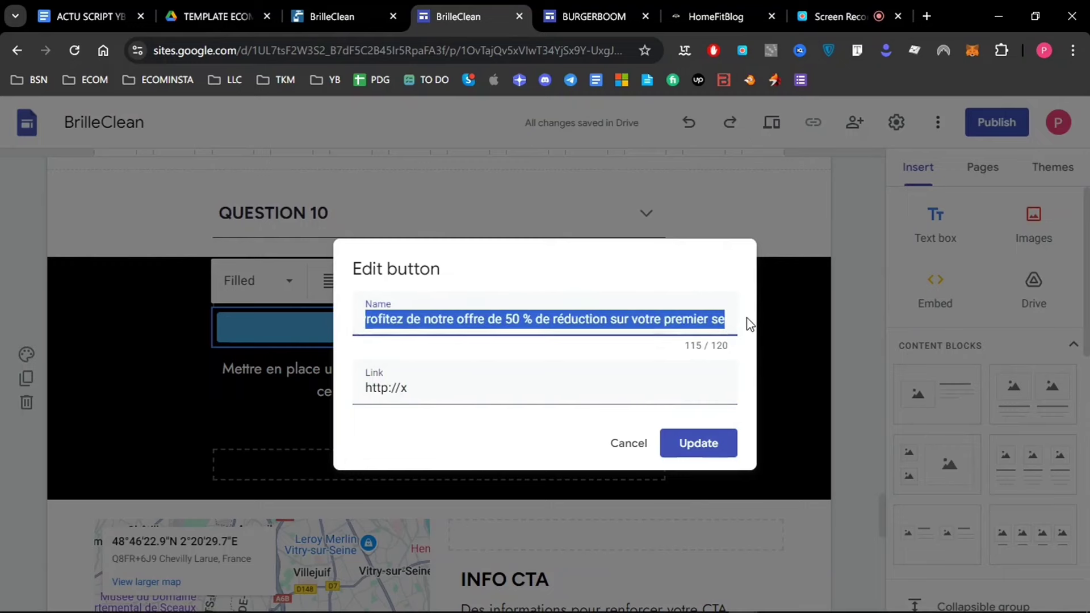
key(BackSpace)
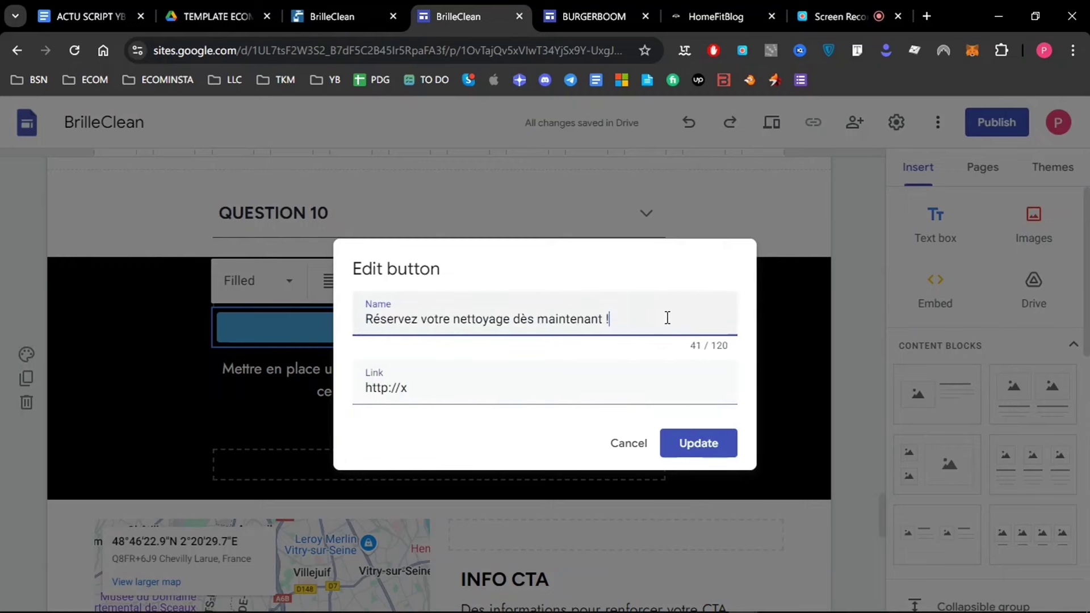
click(688, 445)
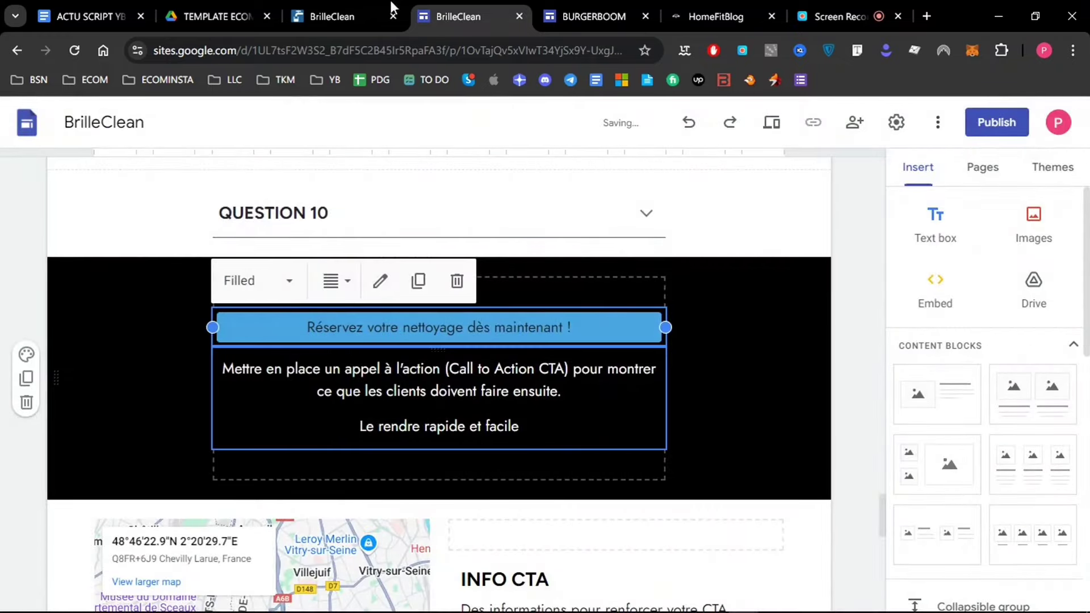
Replace the text below the call-to-action button with Notion's sentence "Profitez de notre offre de 50 % de réduction sur votre premier service.".
click(341, 16)
drag(372, 333, 759, 335)
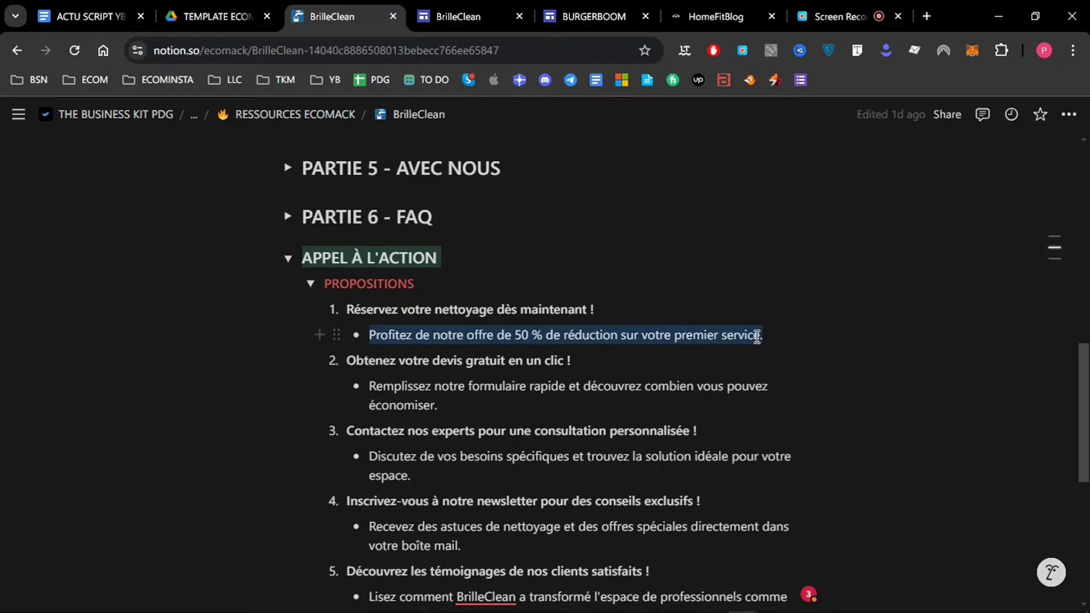
click(458, 13)
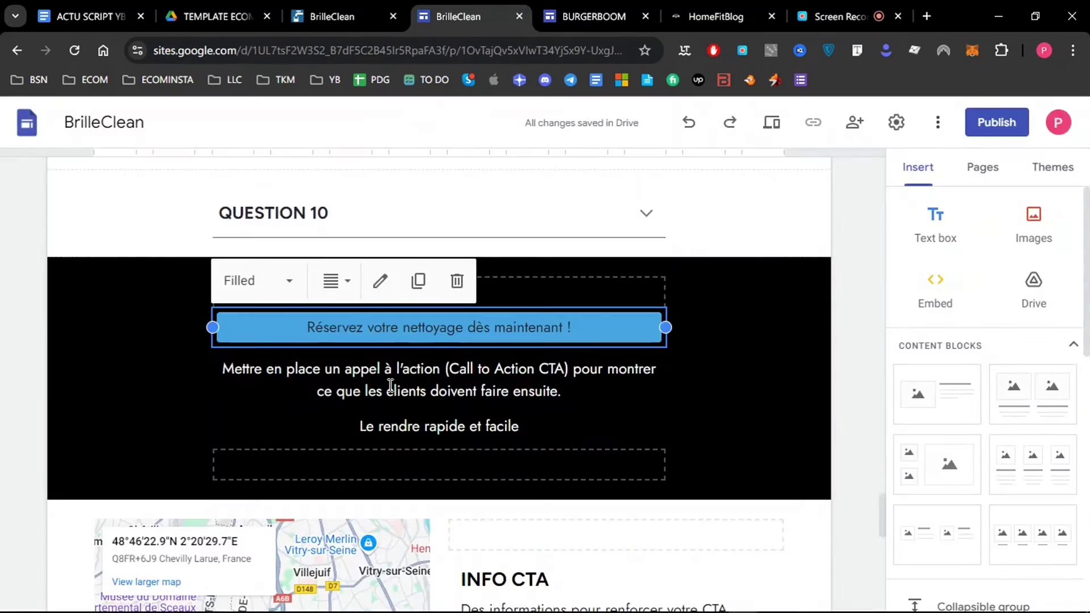
click(391, 386)
triple_click(394, 386)
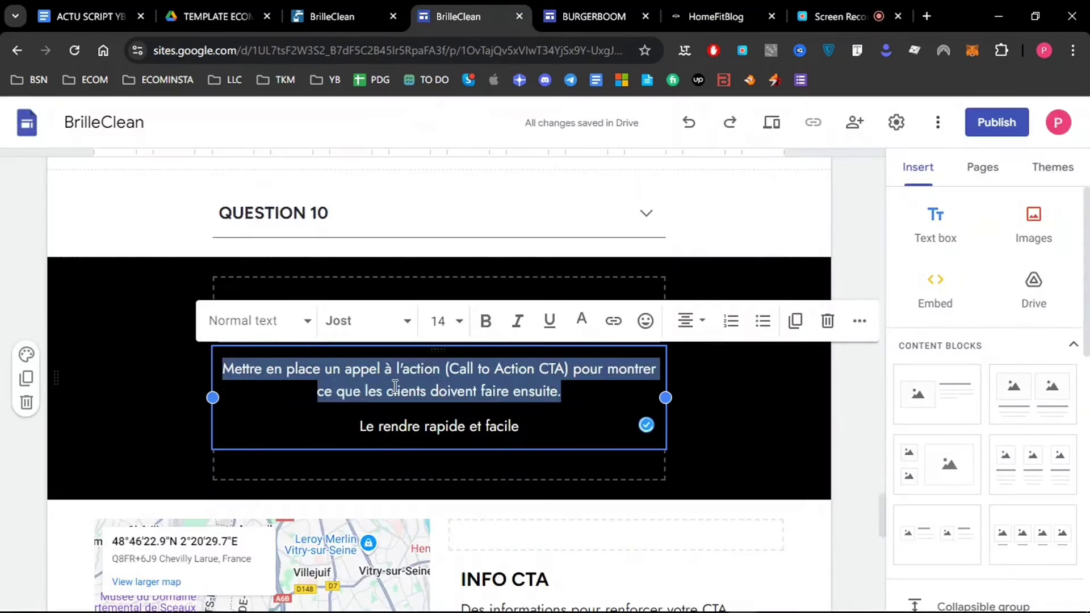
drag(553, 426, 225, 369)
text(Profitez de notre offre de 50 % de réduction sur votre premier service.)
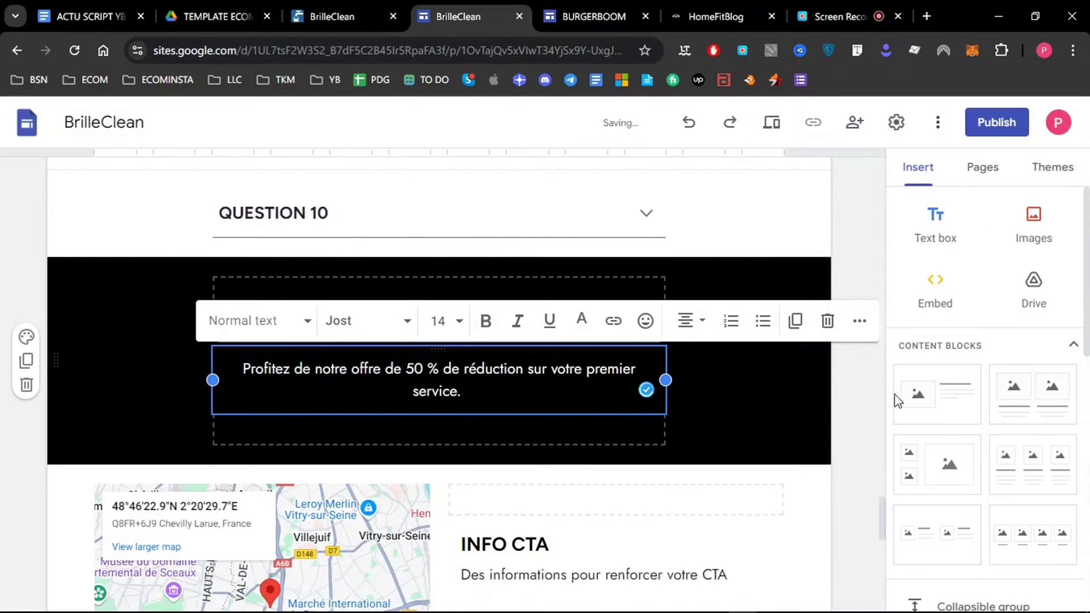
click(848, 401)
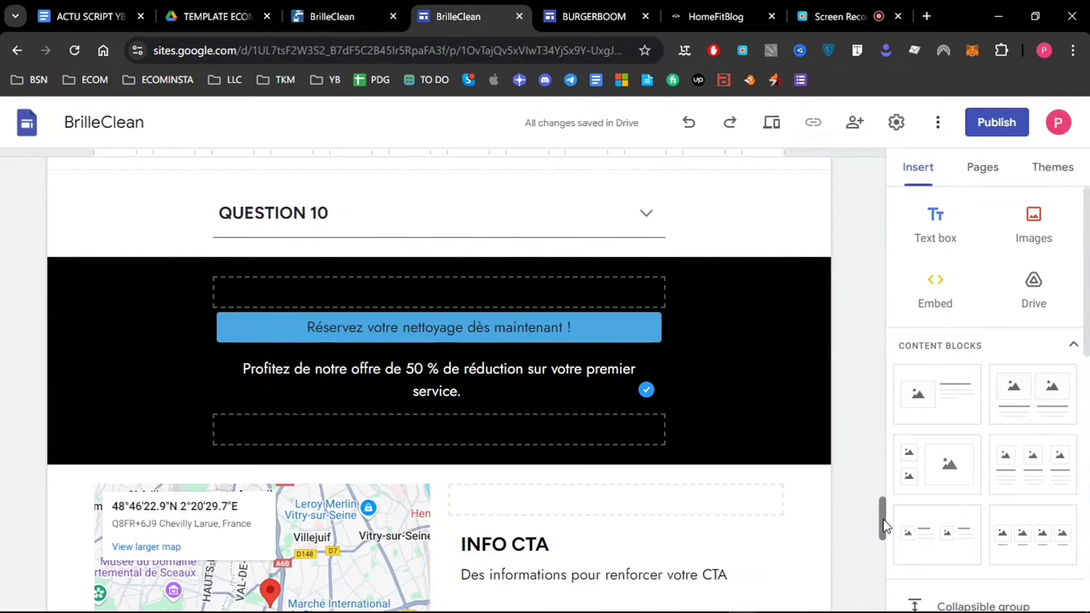
Replace the "INFO CTA" heading beside the map with Notion's third call-to-action proposition, "Contactez nos experts pour une consultation personnalisée !".
drag(880, 514, 882, 539)
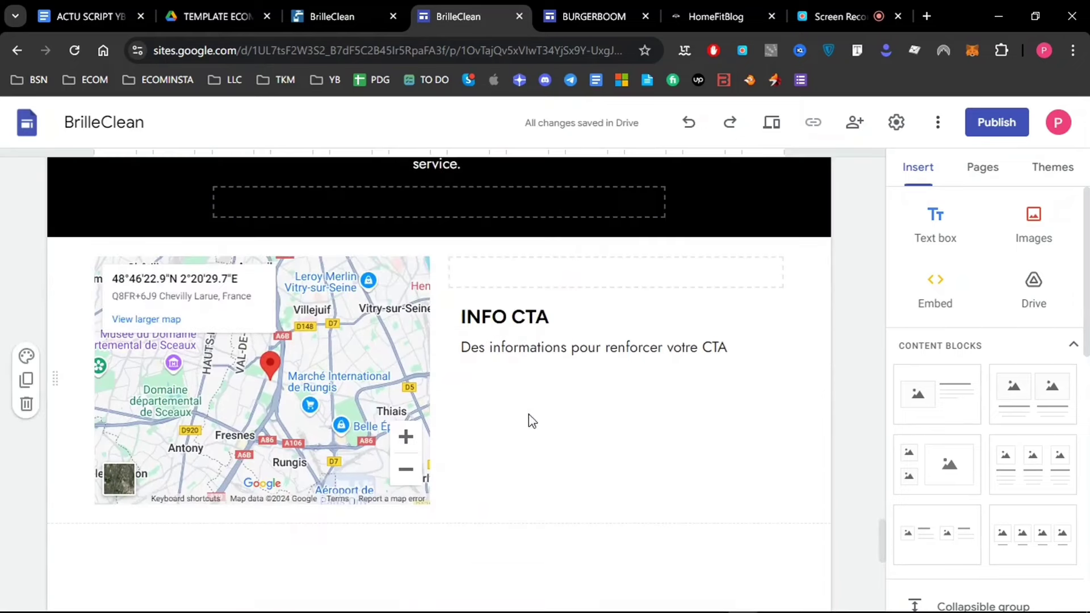
click(280, 330)
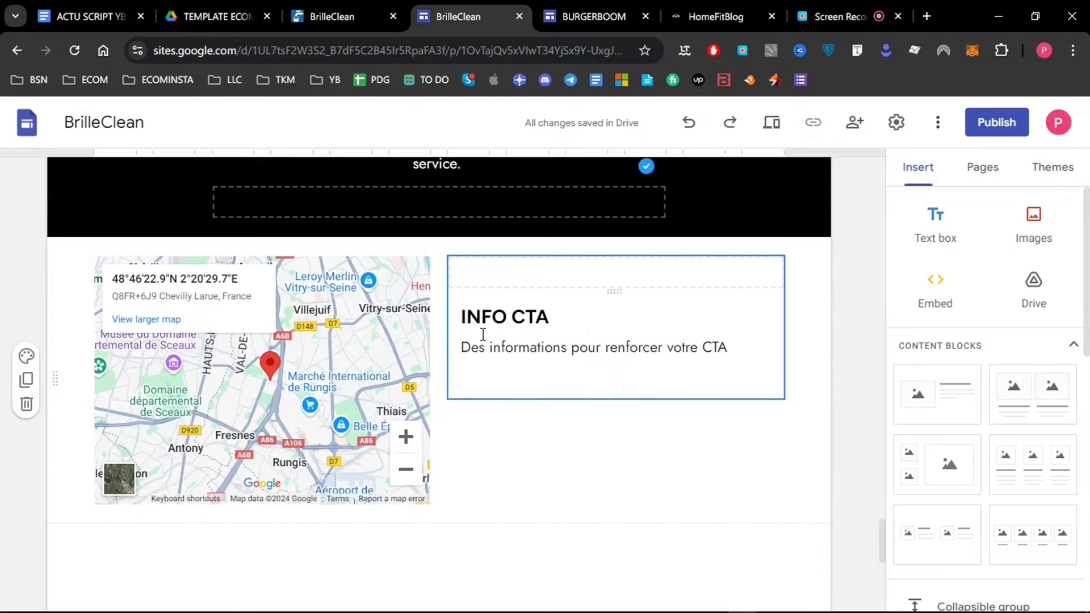
click(342, 8)
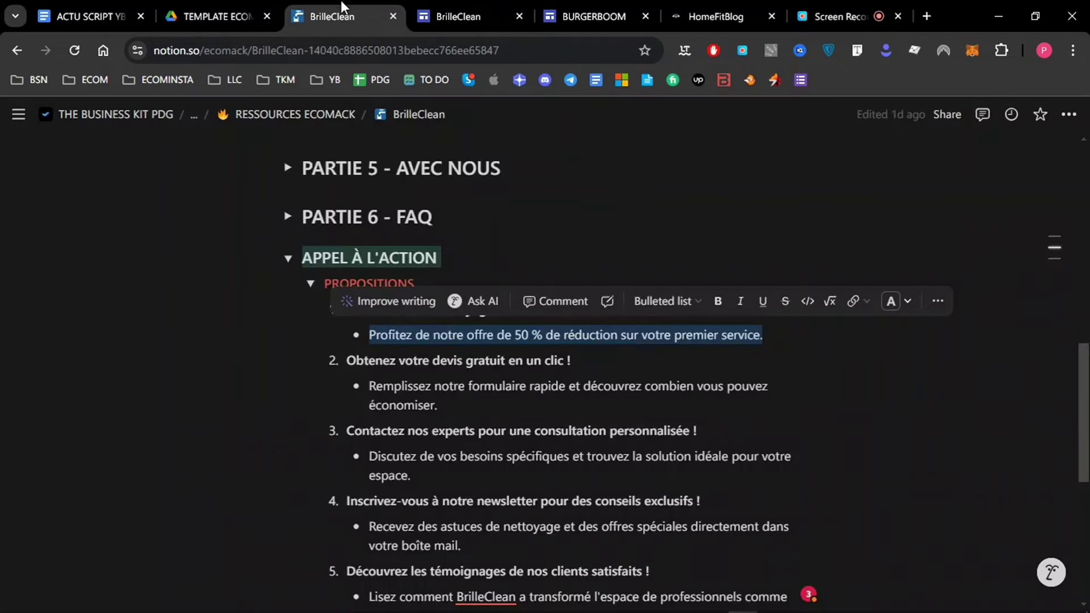
click(430, 385)
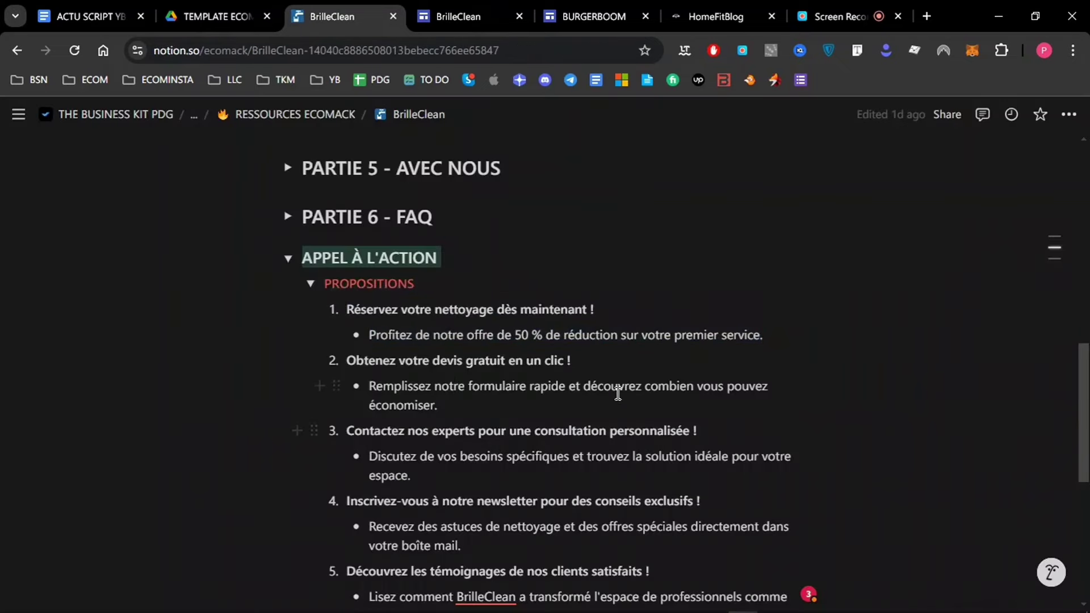
scroll(1079, 453, down, 2)
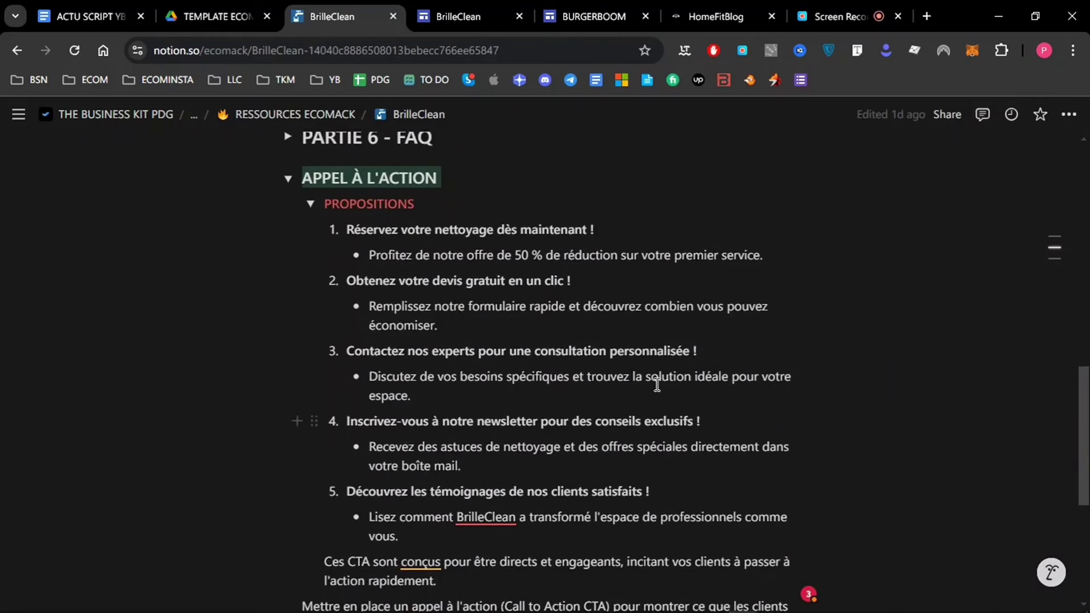
triple_click(552, 348)
key(ctrl+c)
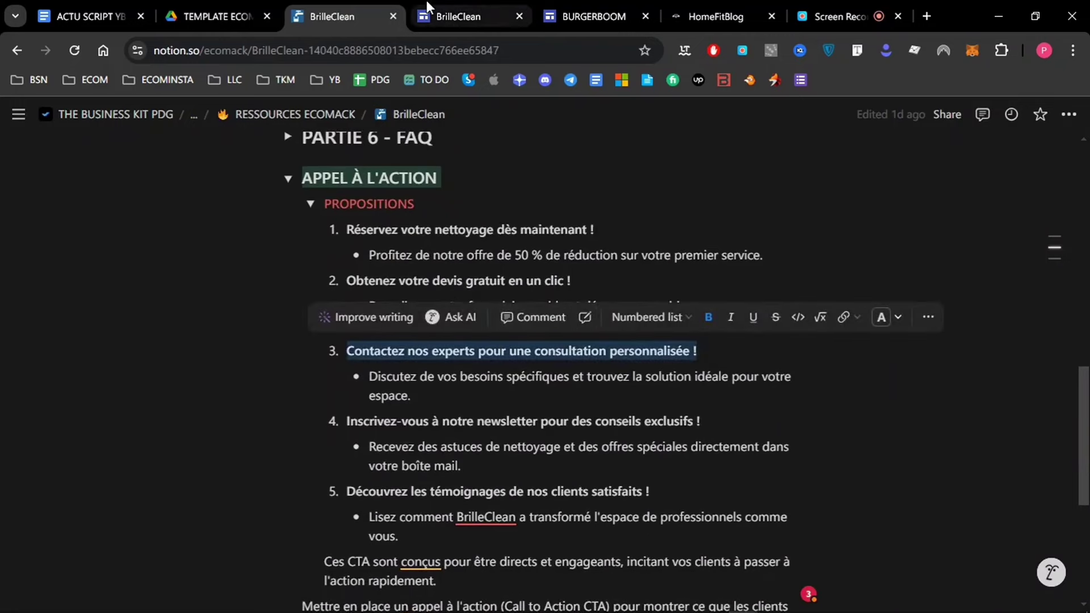
click(499, 16)
click(506, 282)
triple_click(497, 315)
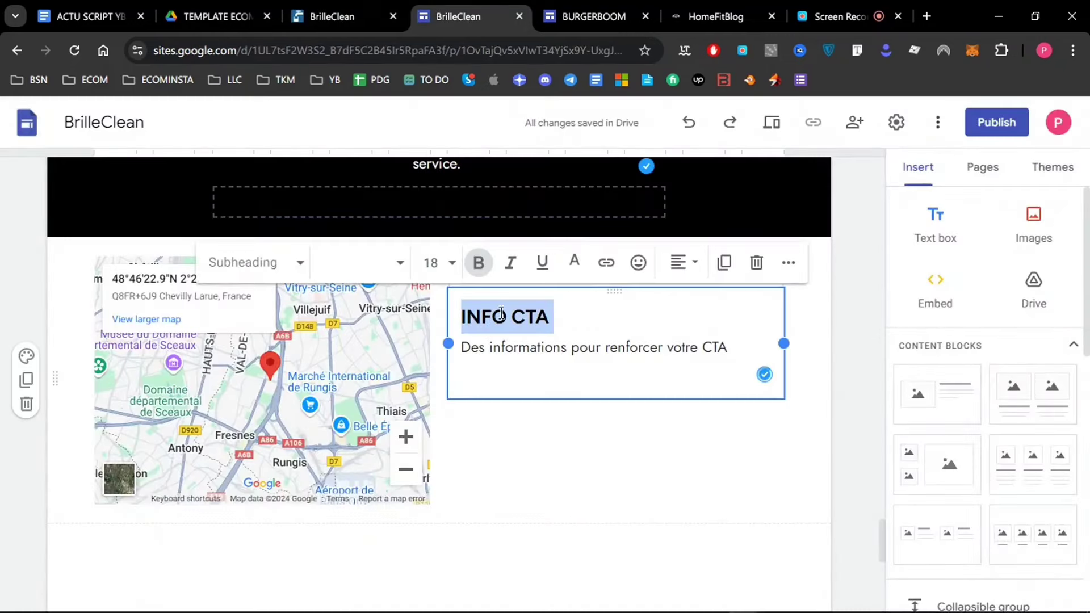
key(ctrl+v)
Replace the placeholder under the experts heading with Notion's "Discutez de vos besoins spécifiques et trouvez la solution idéale pour votre espace.".
click(319, 3)
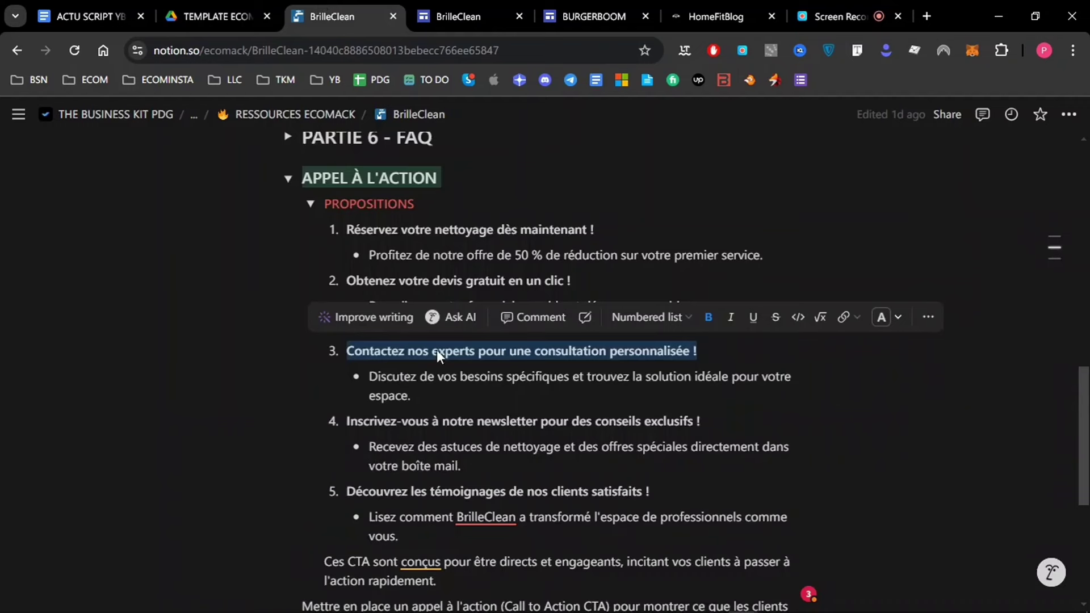
drag(372, 376, 419, 394)
key(ctrl+c)
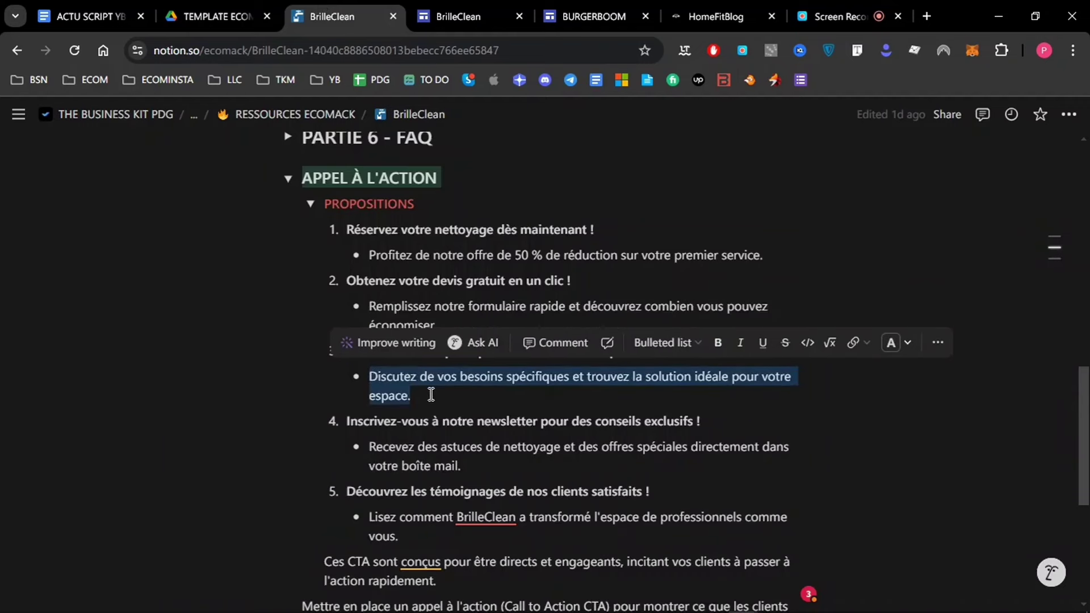
key(ctrl+Tab)
double_click(553, 384)
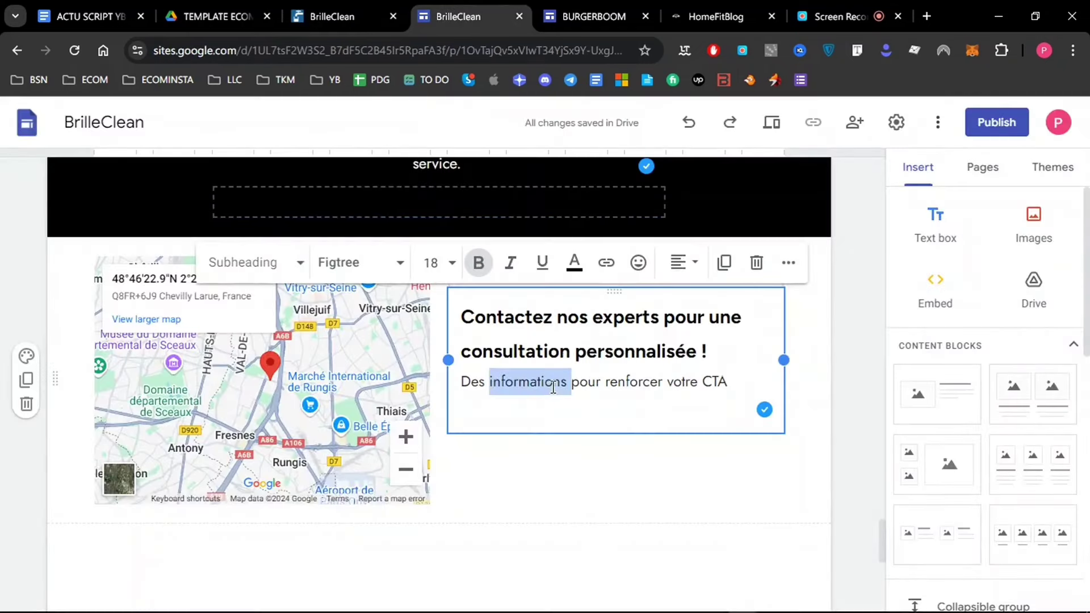
drag(555, 384, 701, 407)
key(ctrl+v)
click(852, 504)
Edit the website's footer and replace the "NOM DU SITE" heading with "BrilleClean".
drag(883, 556, 880, 593)
mouse_move(199, 309)
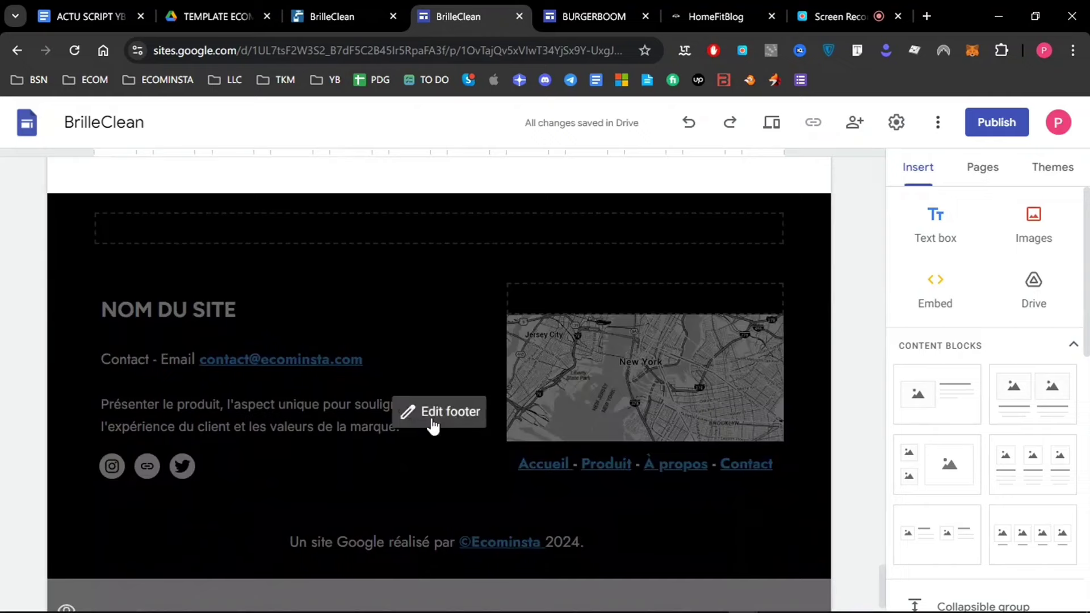
click(408, 411)
triple_click(165, 318)
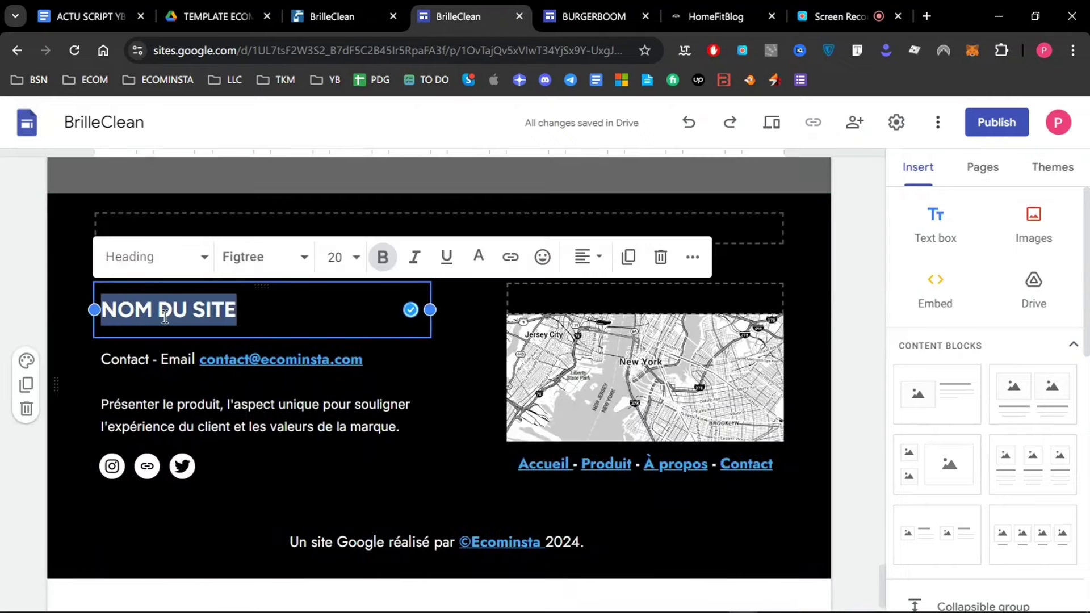
text(Brille)
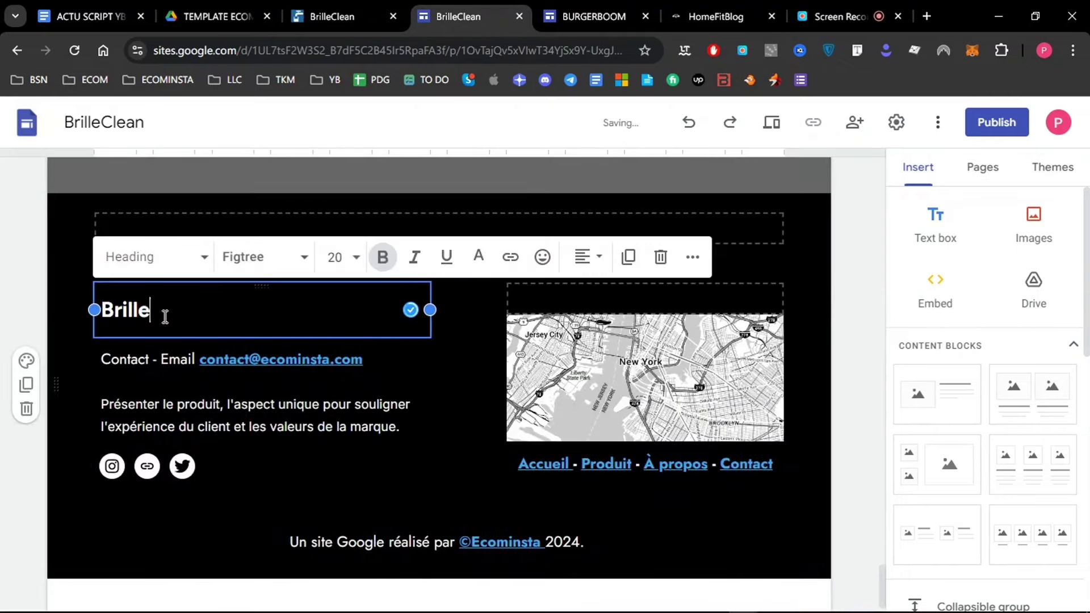
text(Clean)
click(413, 369)
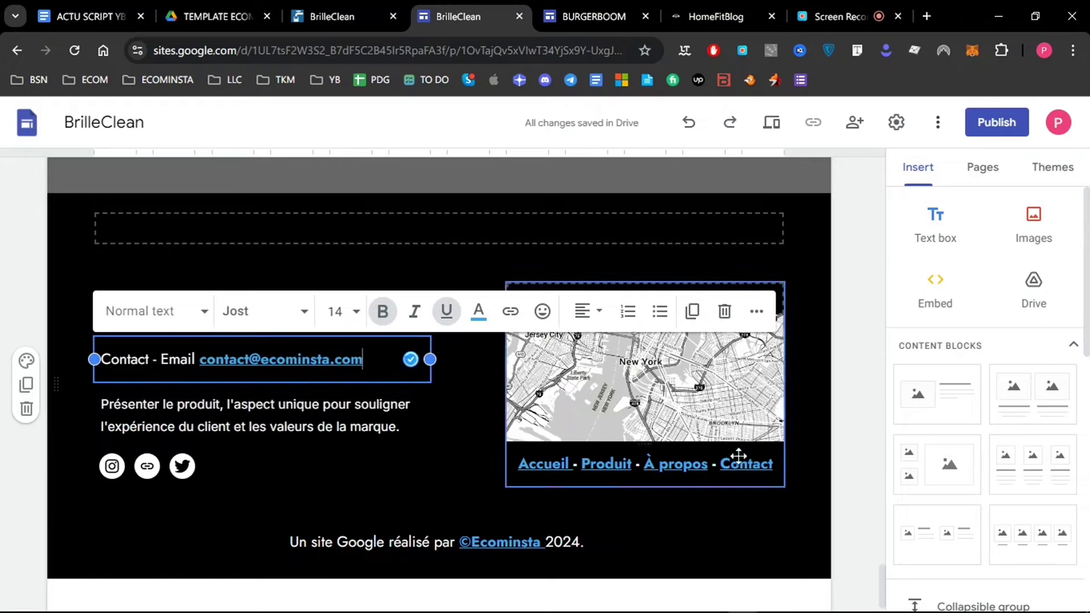
click(846, 545)
Review the published BURGERBOOM example's home page, from testimonials, FAQ and call to action through the map and footer to the hero.
click(597, 7)
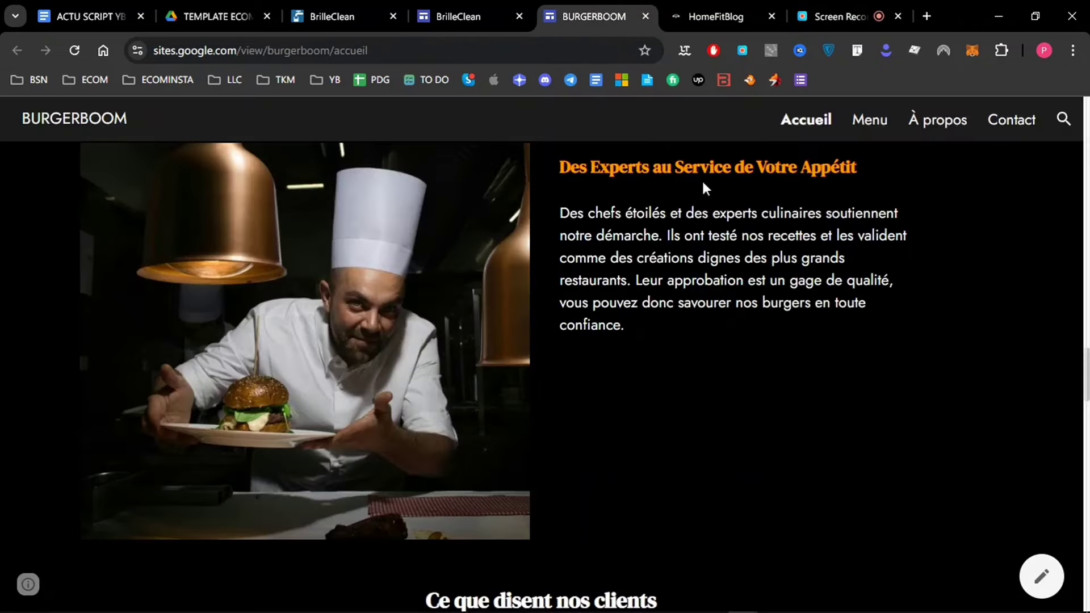
scroll(1086, 419, down, 5)
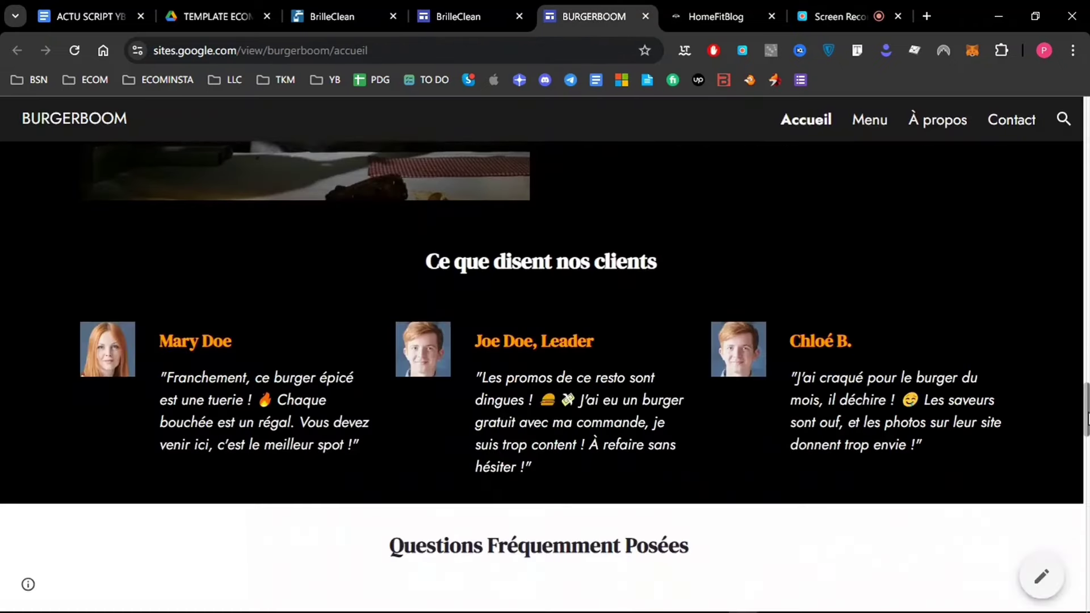
scroll(1085, 420, down, 1)
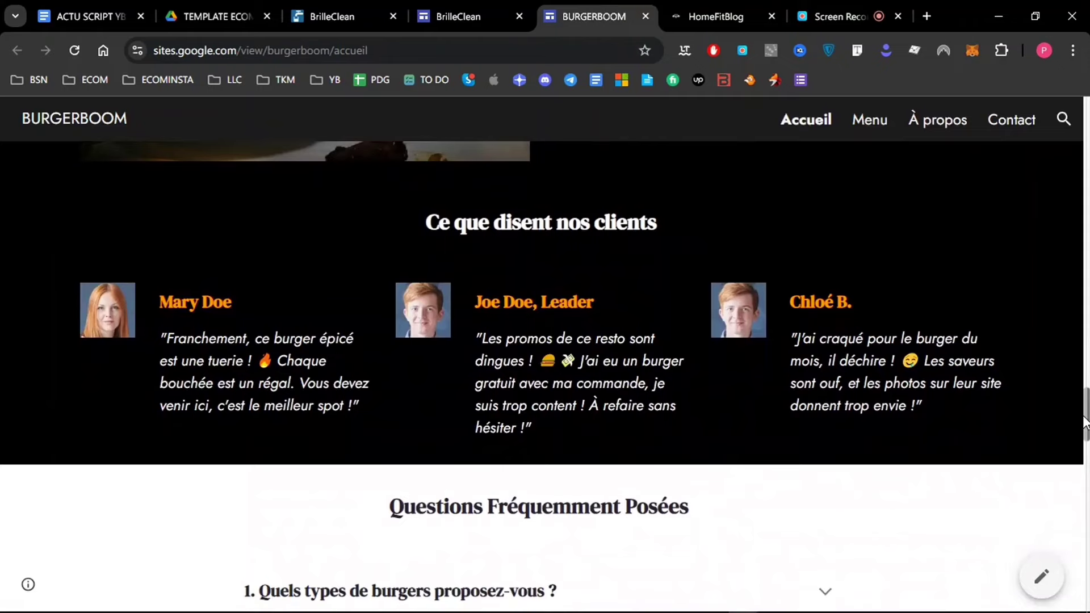
scroll(1085, 422, down, 2)
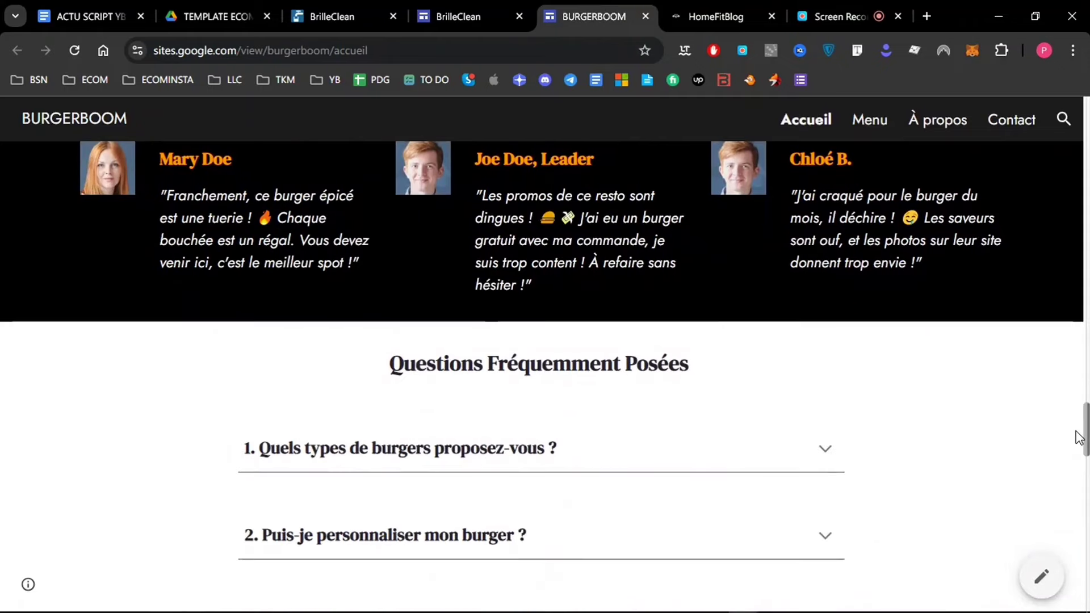
scroll(1081, 430, up, 3)
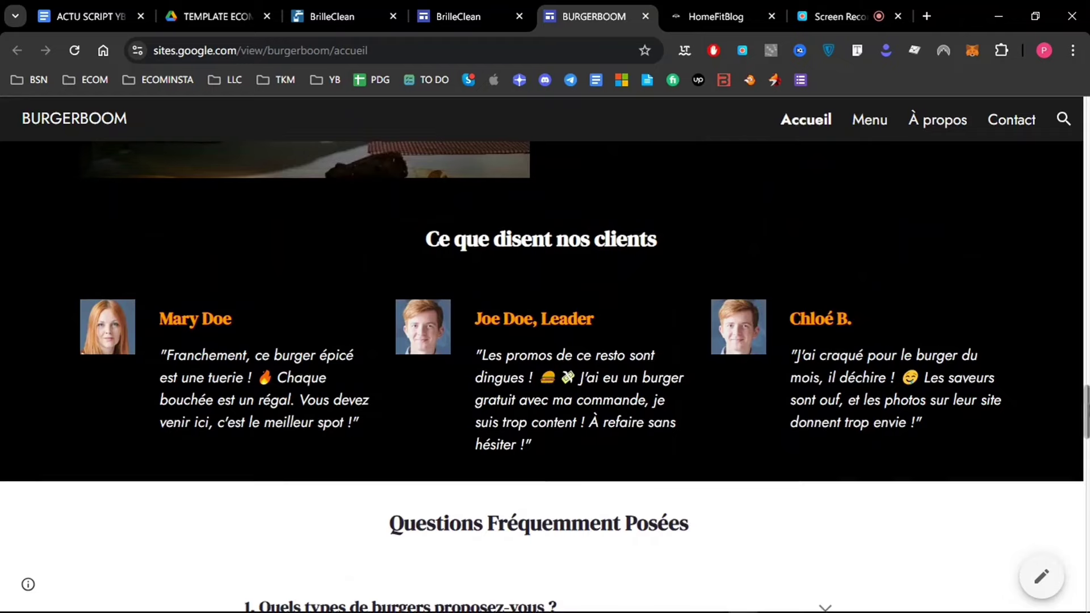
scroll(1073, 430, down, 5)
scroll(612, 275, up, 2)
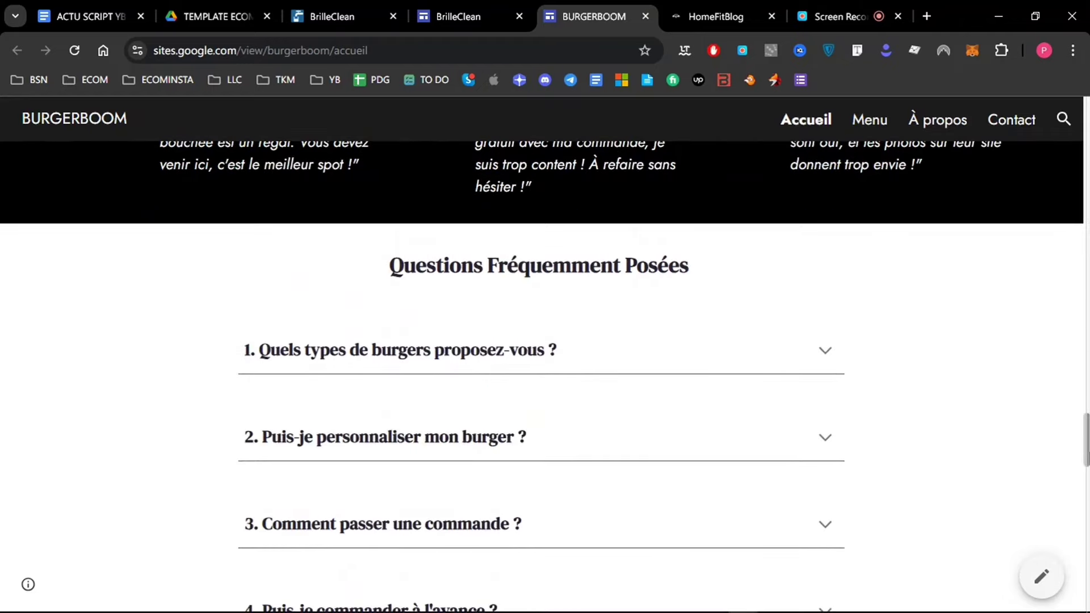
scroll(1087, 503, down, 10)
scroll(1087, 503, down, 5)
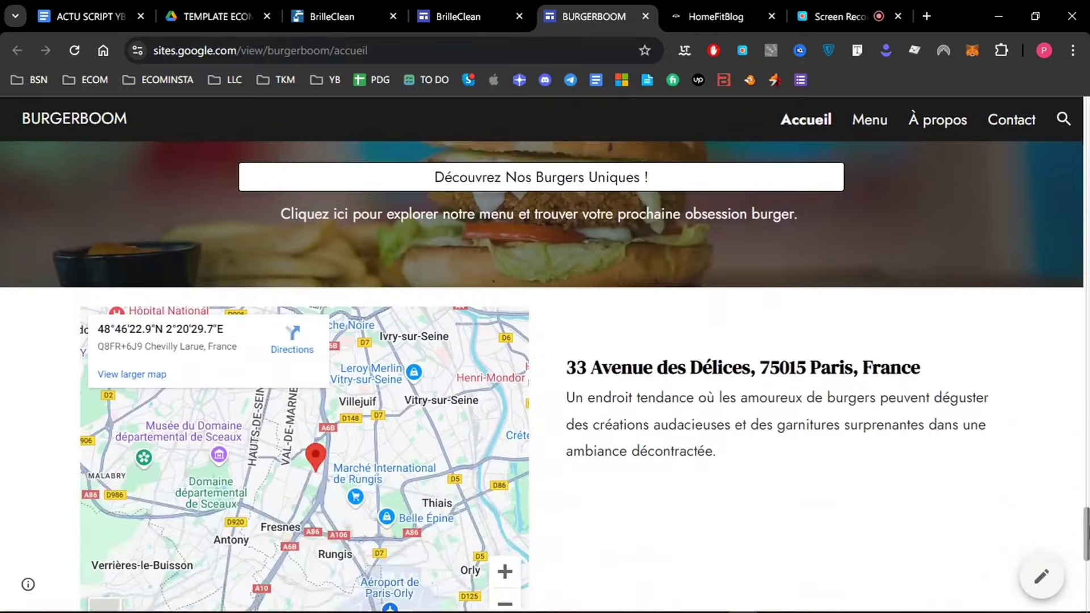
scroll(1042, 421, up, 2)
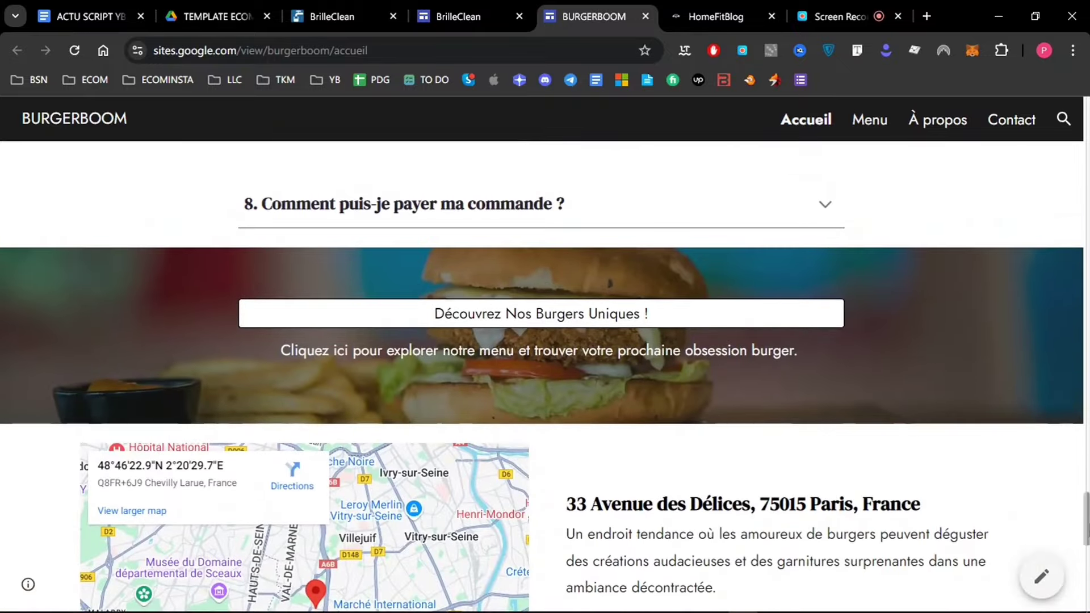
scroll(857, 386, down, 3)
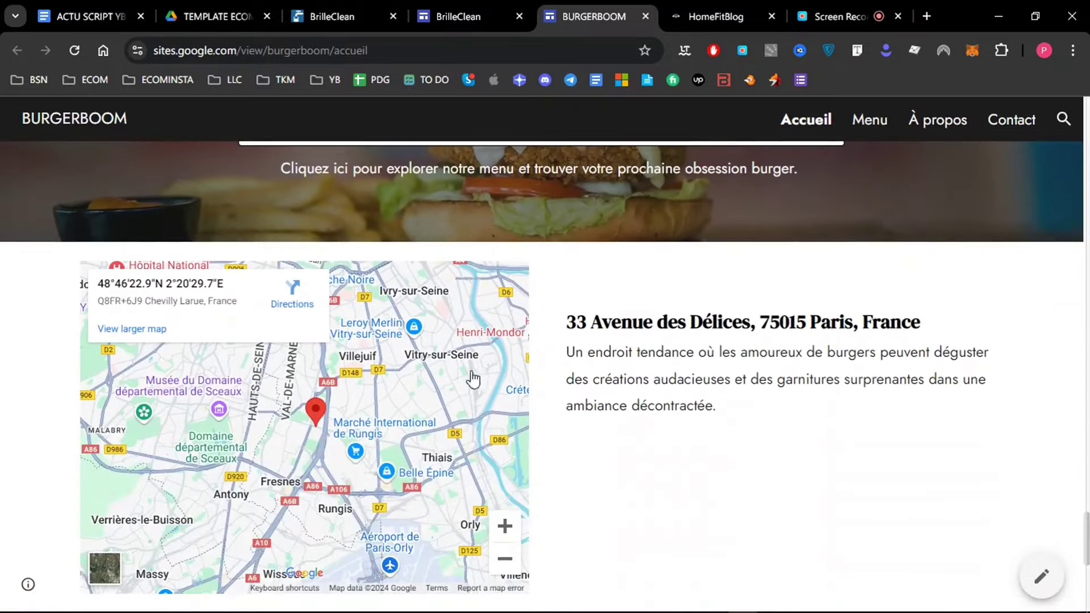
scroll(1069, 568, down, 7)
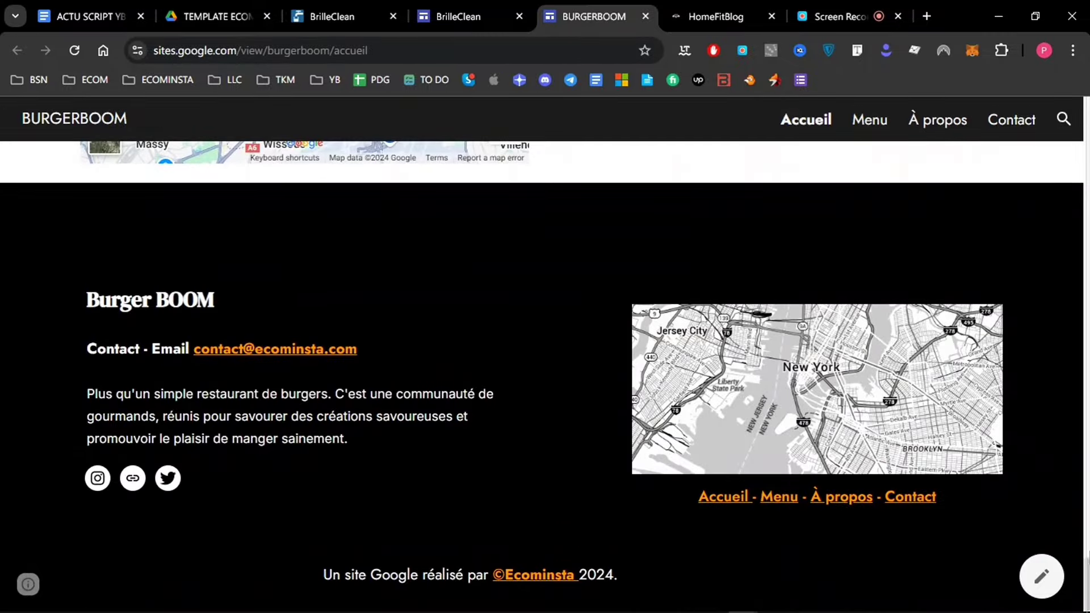
scroll(545, 352, up, 20)
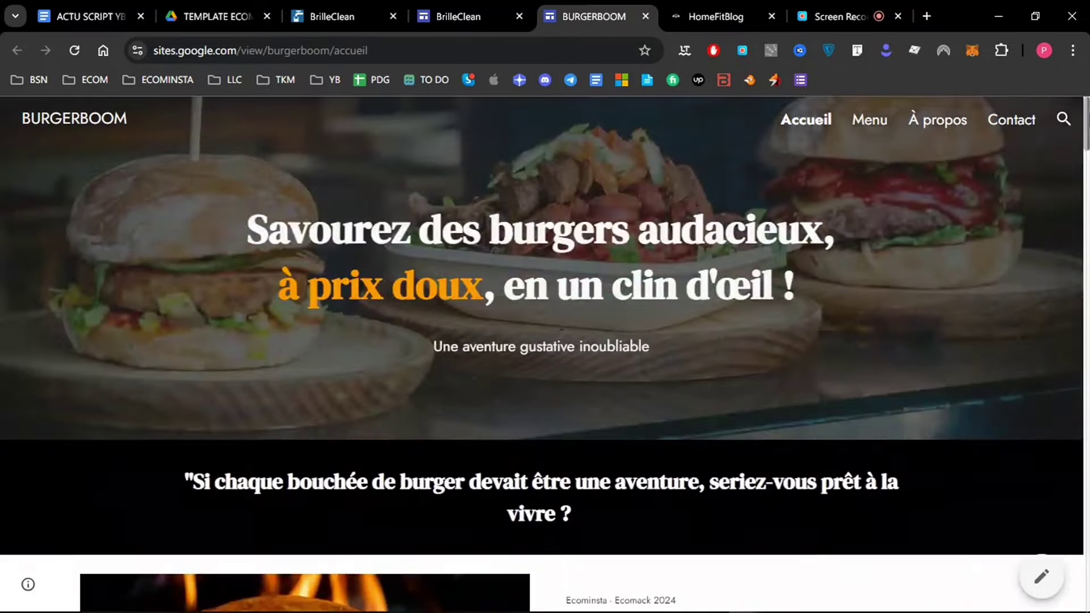
scroll(545, 352, down, 20)
scroll(545, 351, up, 15)
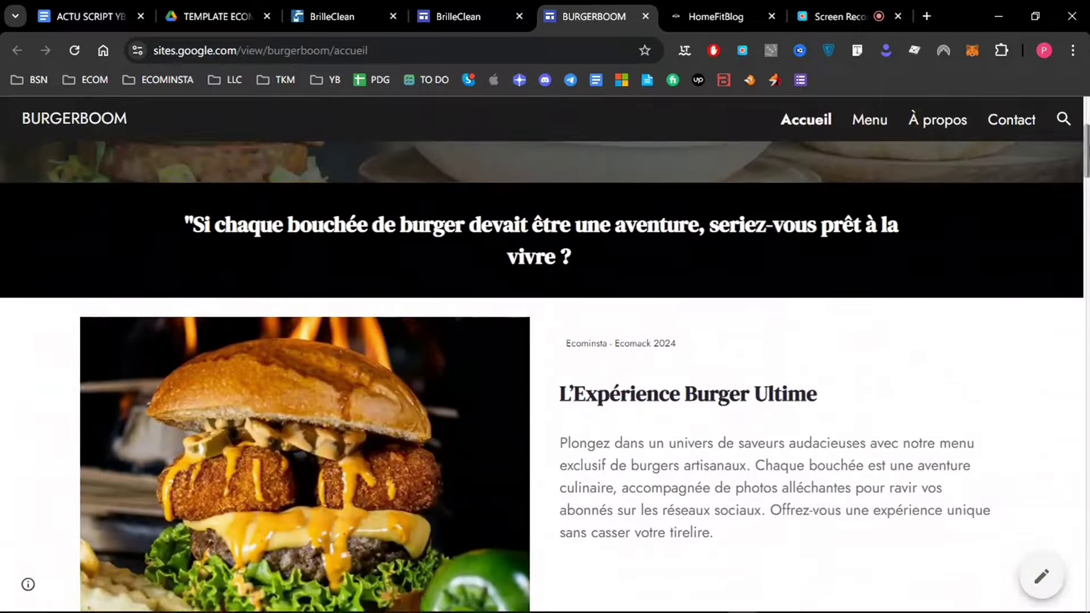
scroll(1005, 227, up, 5)
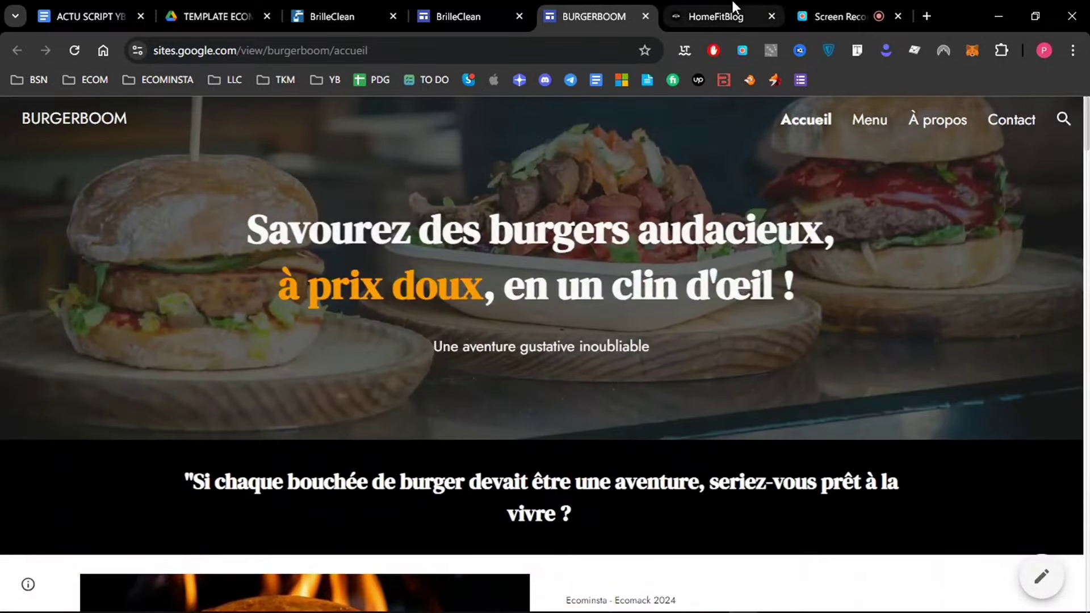
Look through the home page of the published HomeFitBlog example site.
click(732, 6)
drag(1086, 426, 1086, 169)
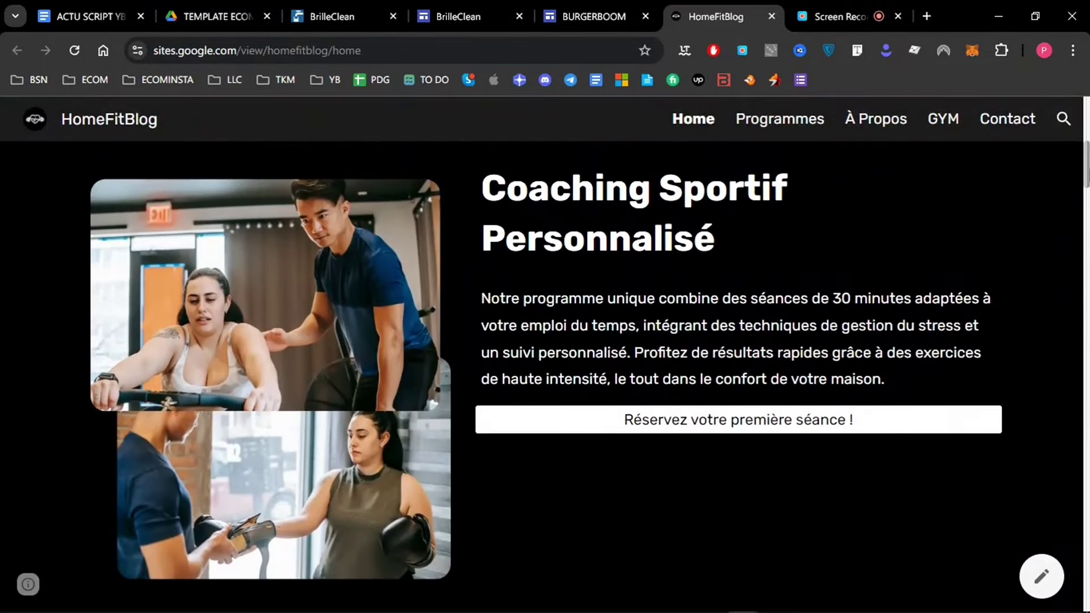
drag(1087, 173, 1086, 125)
Return to the BURGERBOOM example site and open its Menu page.
click(607, 8)
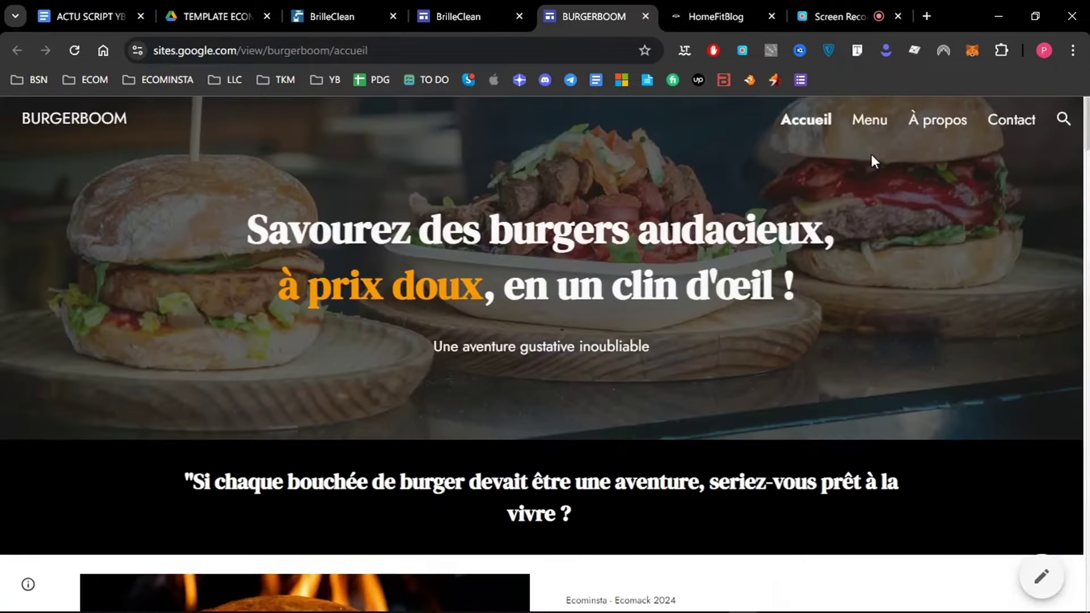
click(878, 121)
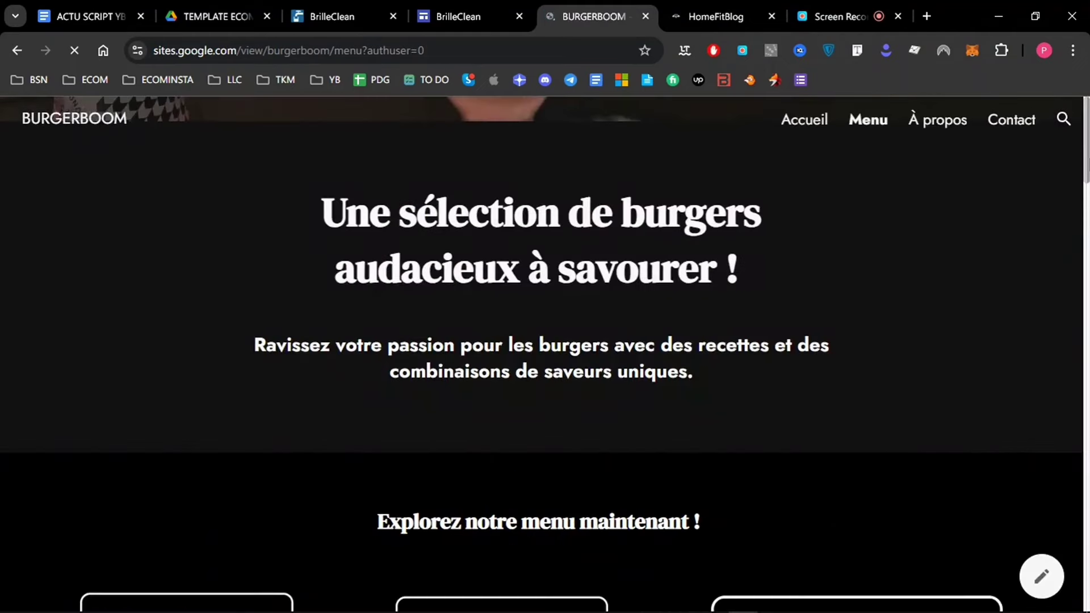
Review the BURGERBOOM example's Menu page, from the burger listings through the special promotions and community section to the photo gallery.
scroll(559, 311, down, 4)
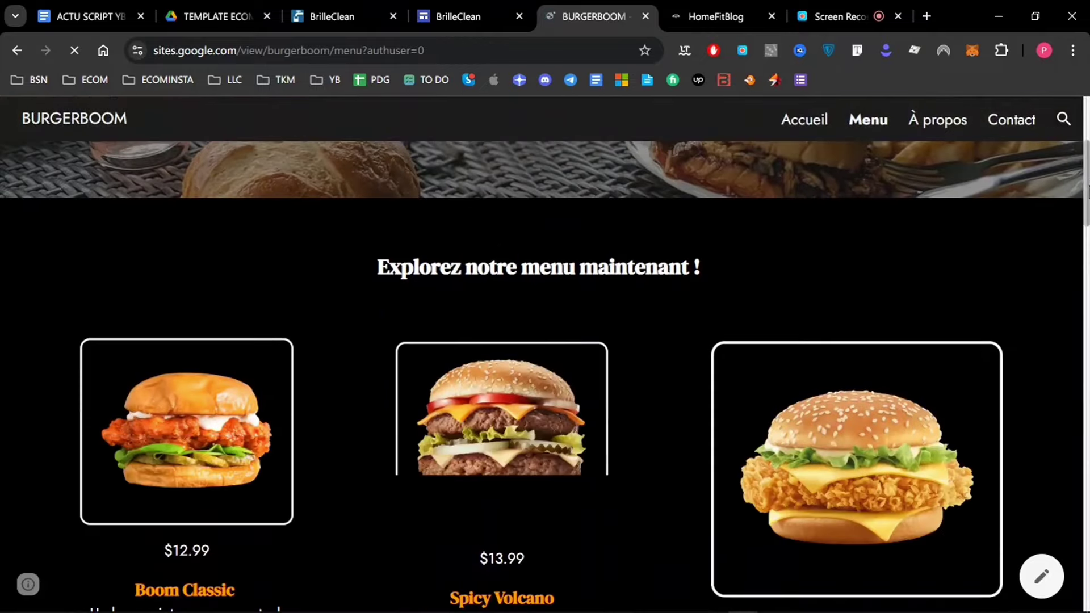
scroll(1085, 234, down, 3)
scroll(1085, 234, down, 5)
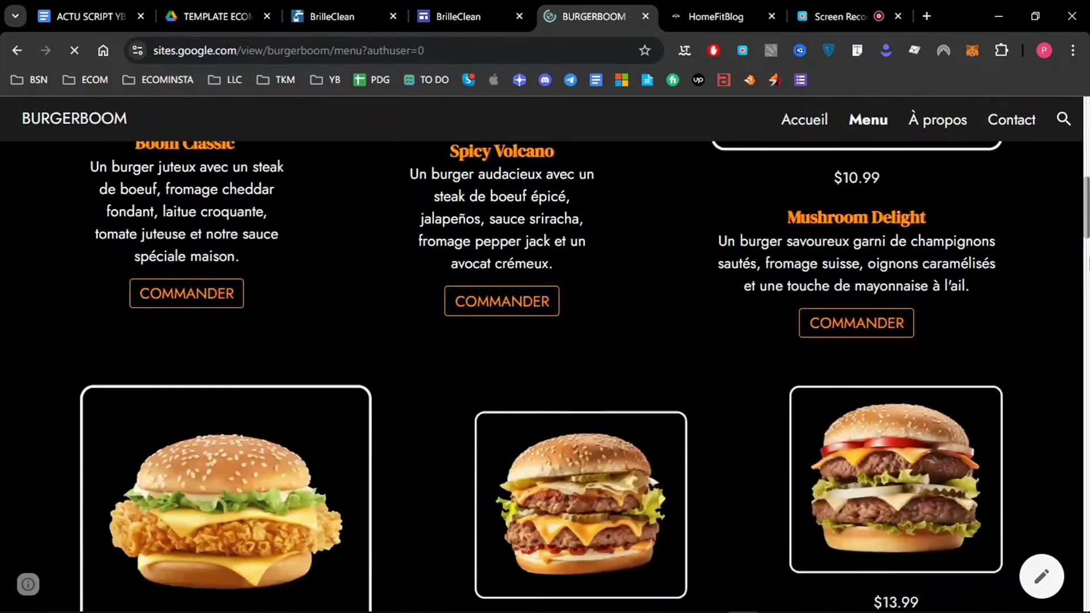
scroll(1087, 315, down, 3)
scroll(1087, 315, down, 10)
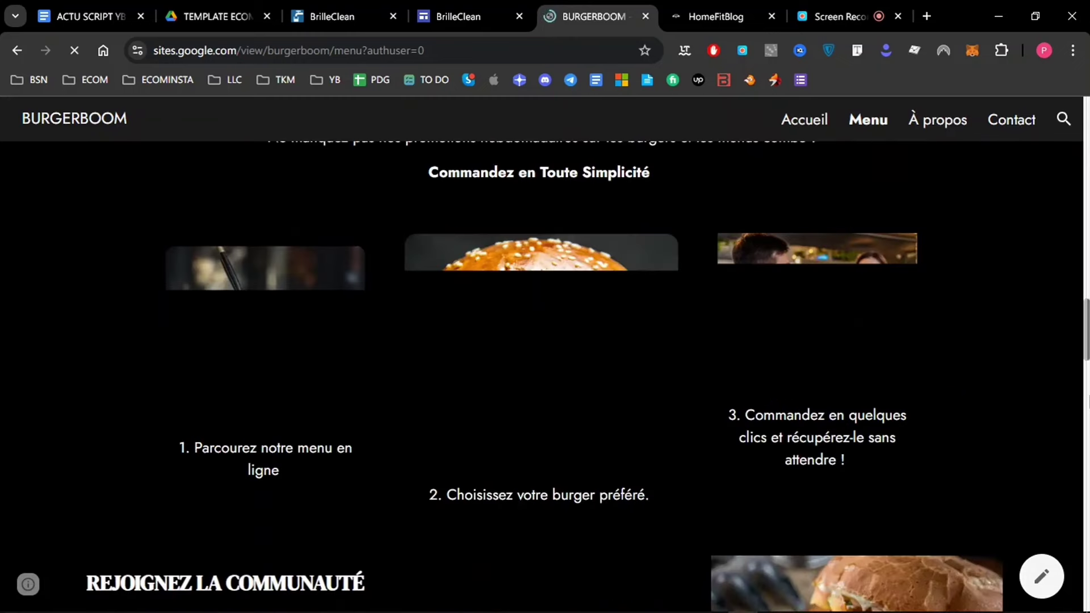
scroll(1087, 401, up, 4)
scroll(986, 283, down, 2)
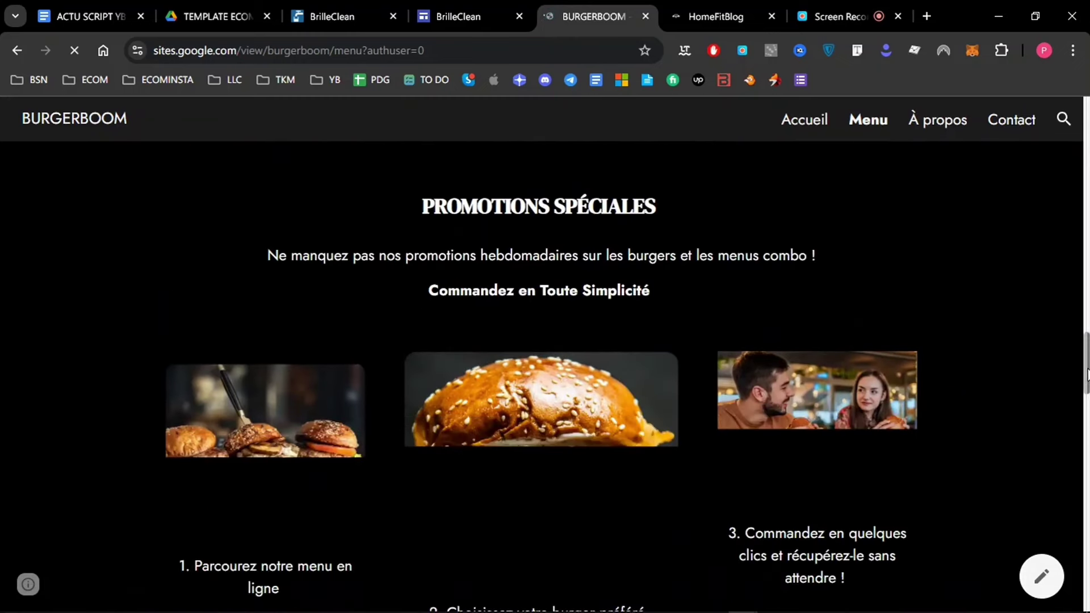
scroll(803, 258, down, 3)
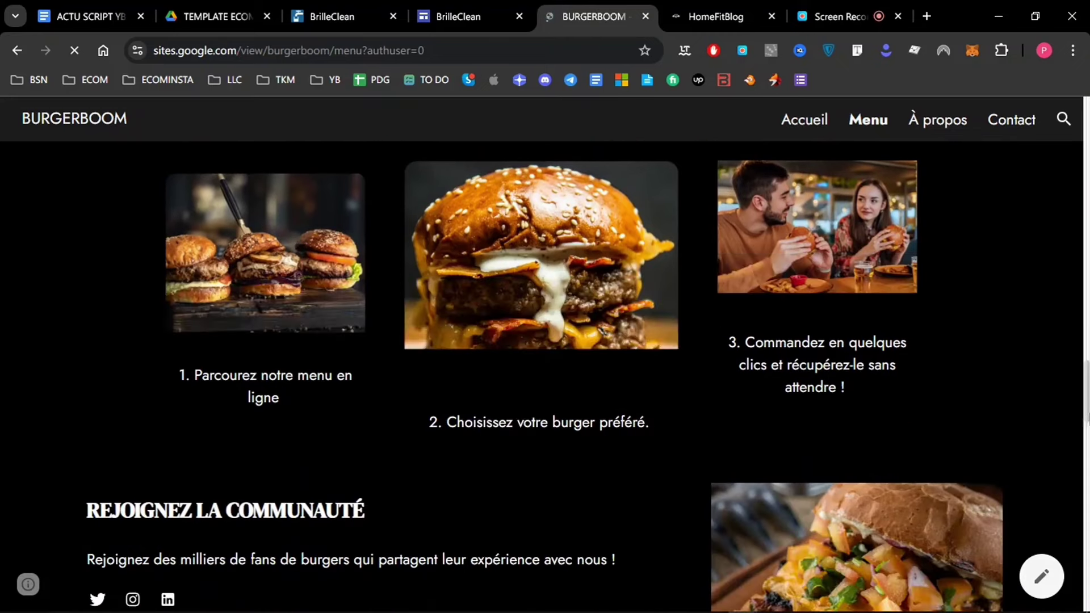
scroll(1085, 467, down, 5)
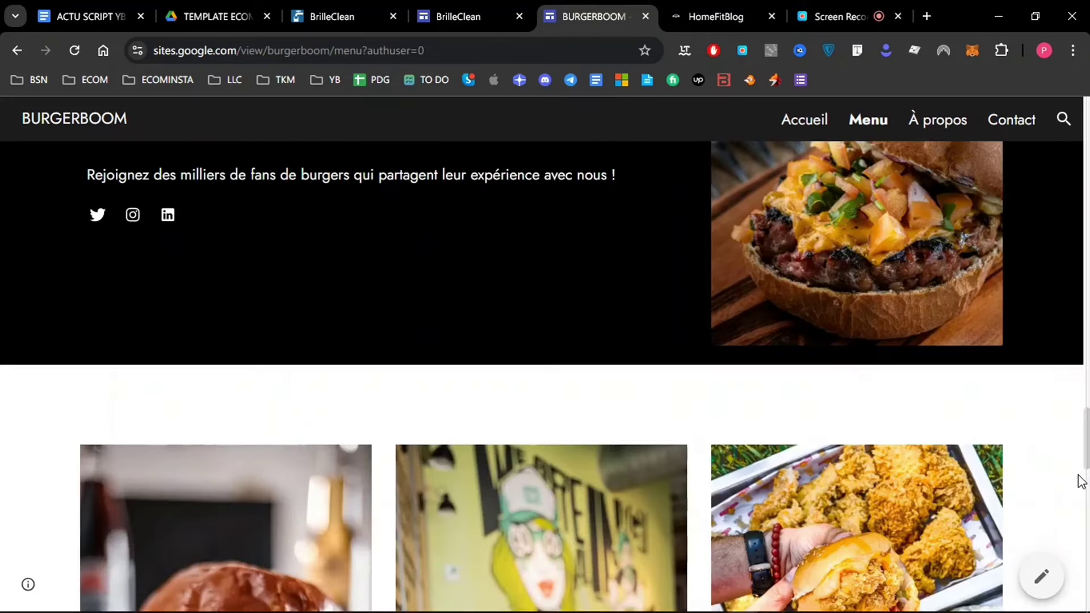
scroll(1086, 467, down, 10)
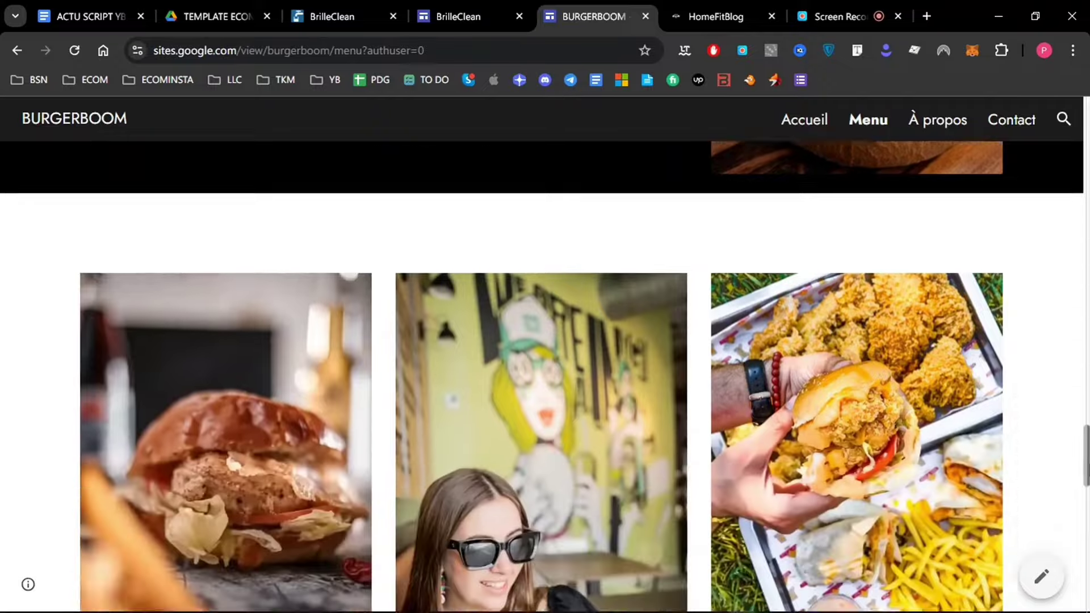
scroll(1086, 467, up, 20)
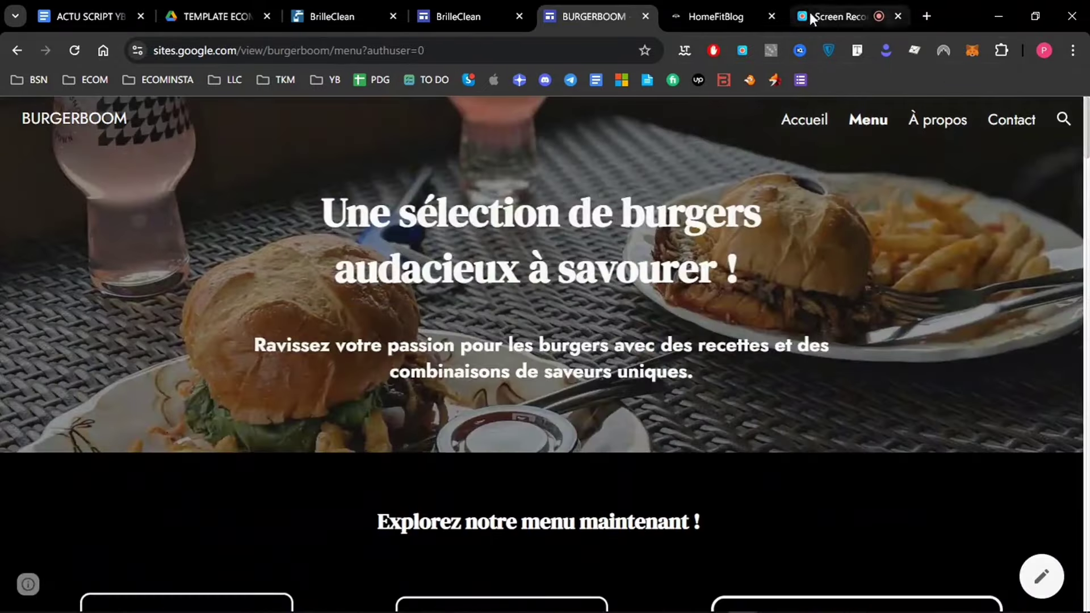
Switch to the HomeFitBlog example site and look through the coaching offers on its Programmes page.
click(710, 16)
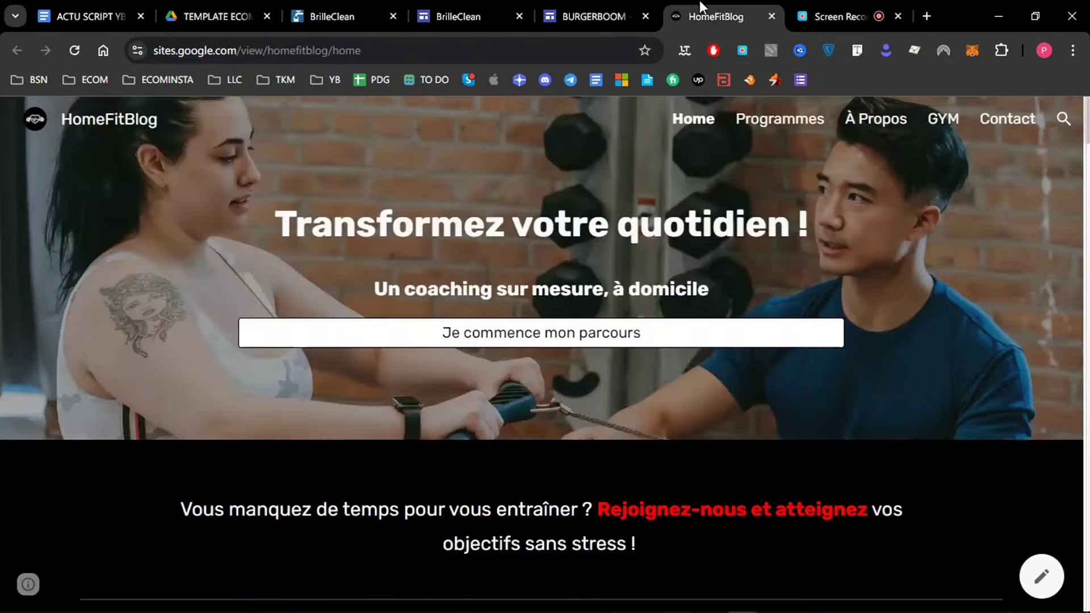
click(796, 128)
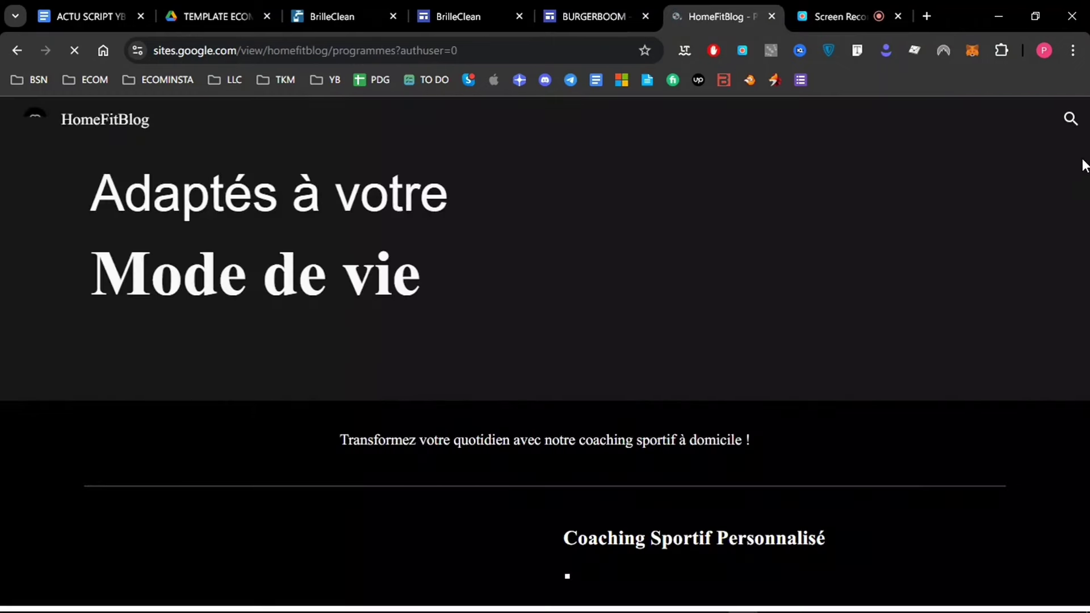
scroll(1079, 162, down, 7)
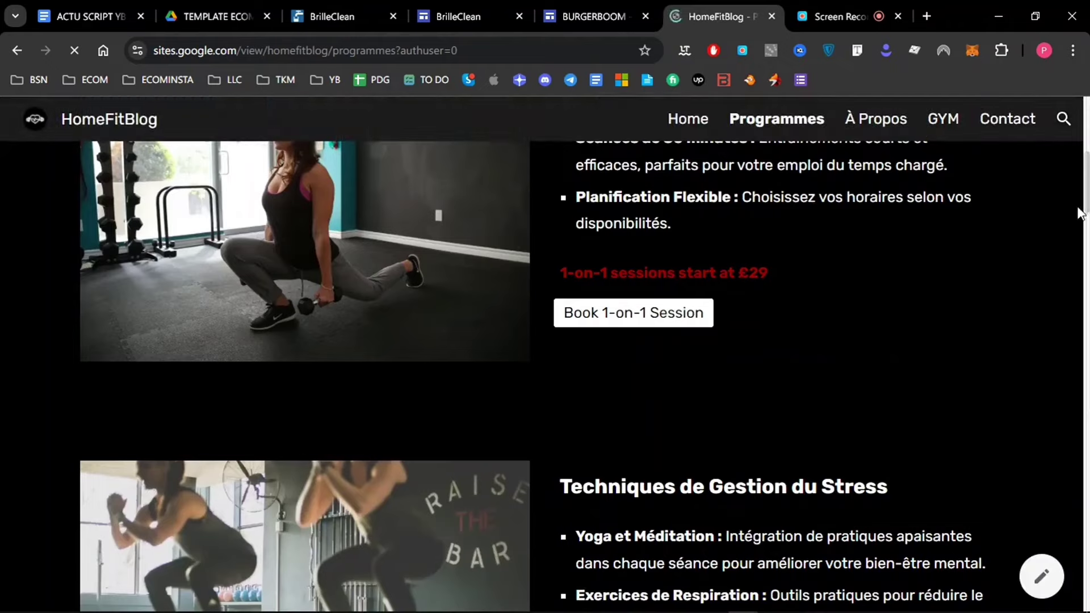
scroll(1078, 213, up, 2)
scroll(1083, 238, down, 5)
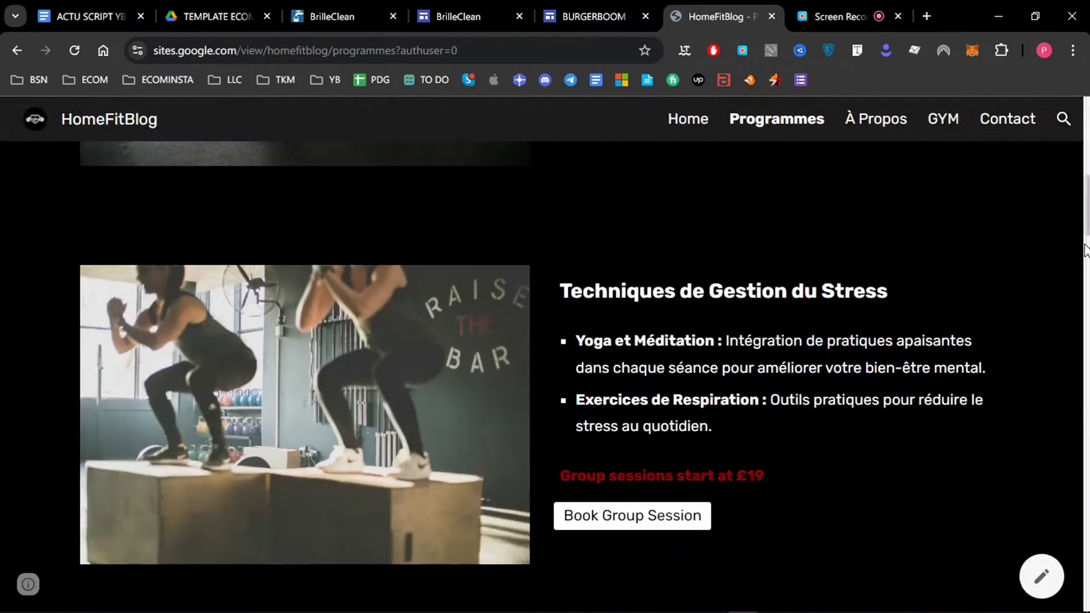
drag(1086, 251, 1086, 159)
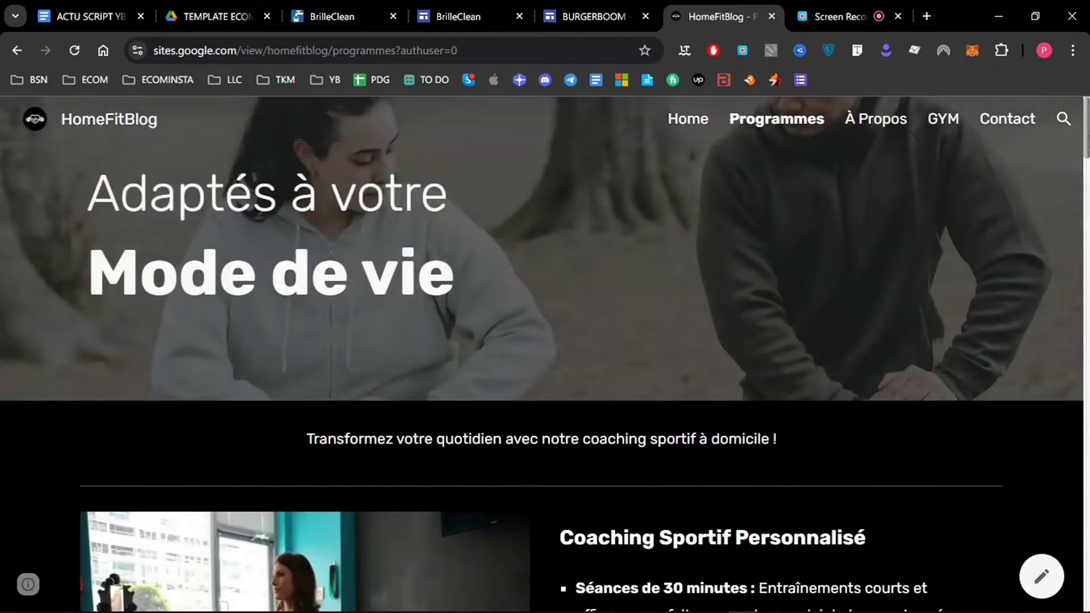
Return to the BrilleClean site editor and check the home page's upper sections, from the hero to "Pourquoi attendre ?".
click(471, 14)
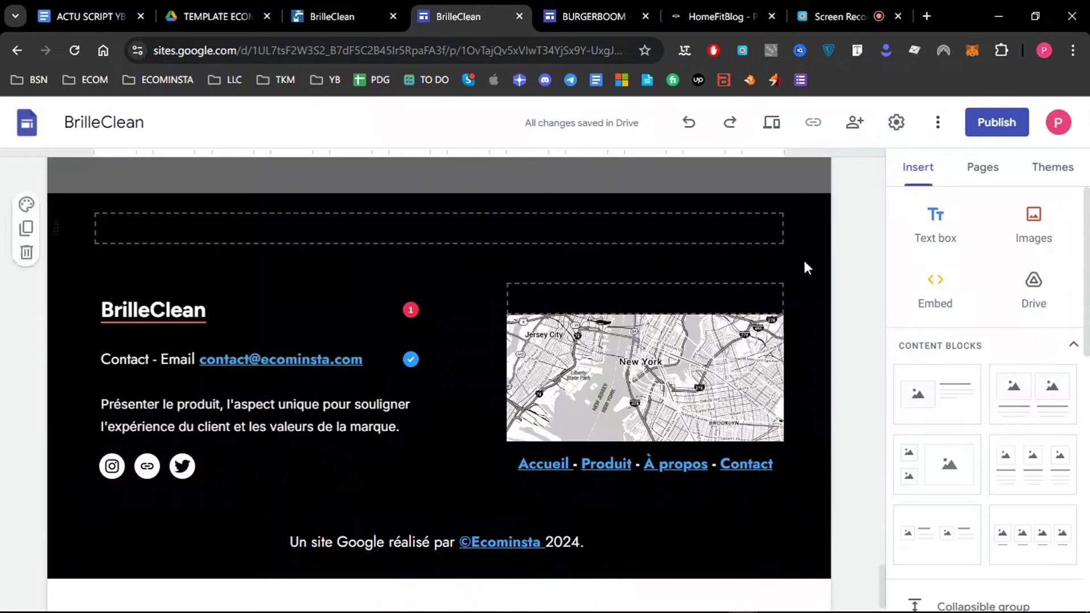
drag(887, 587, 876, 163)
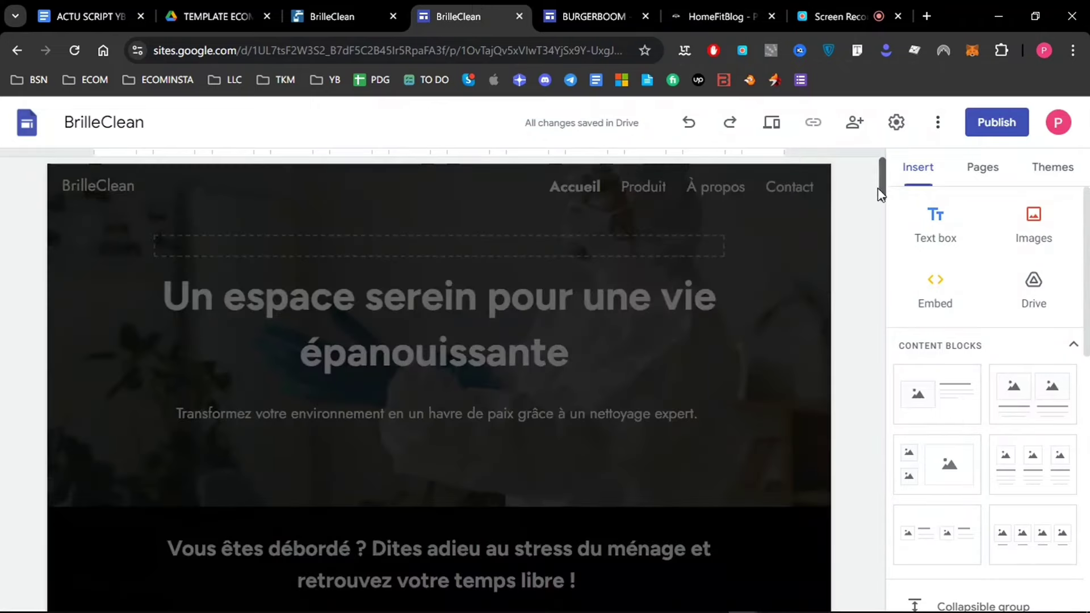
scroll(674, 434, down, 5)
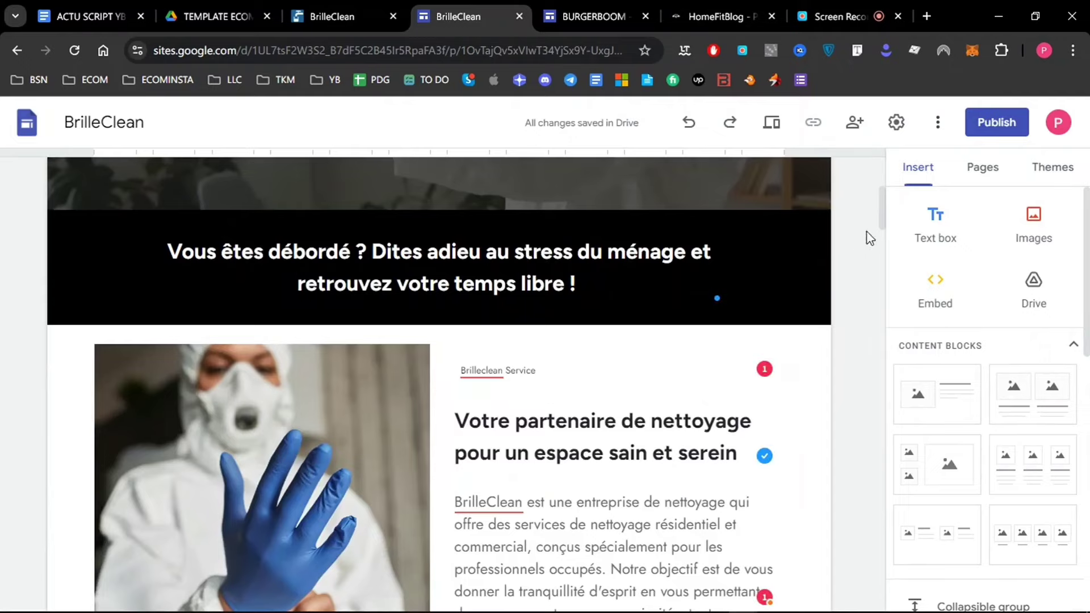
drag(882, 207, 881, 178)
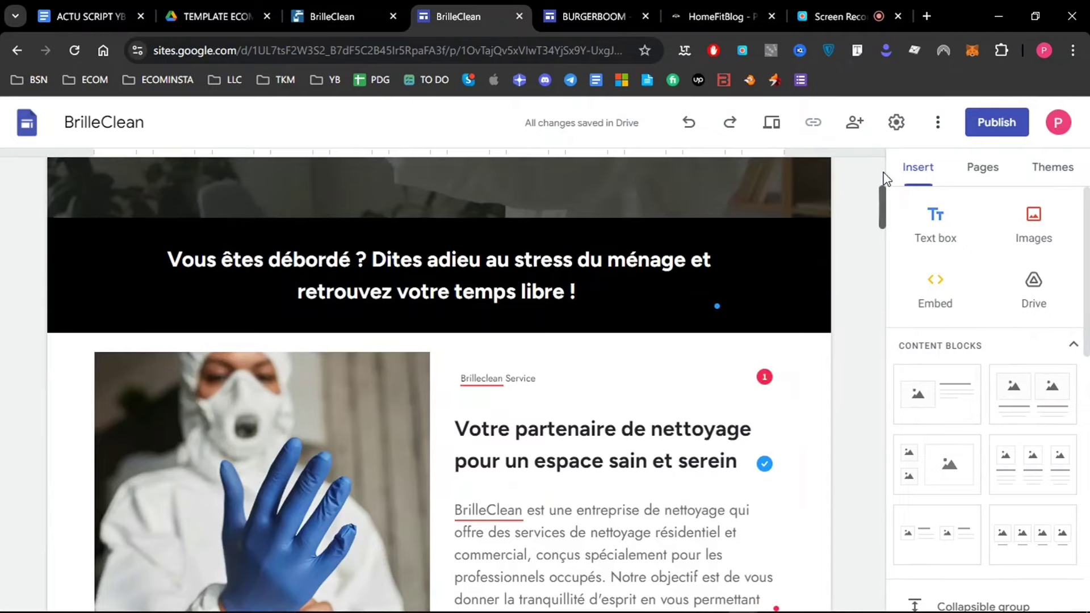
scroll(883, 188, down, 8)
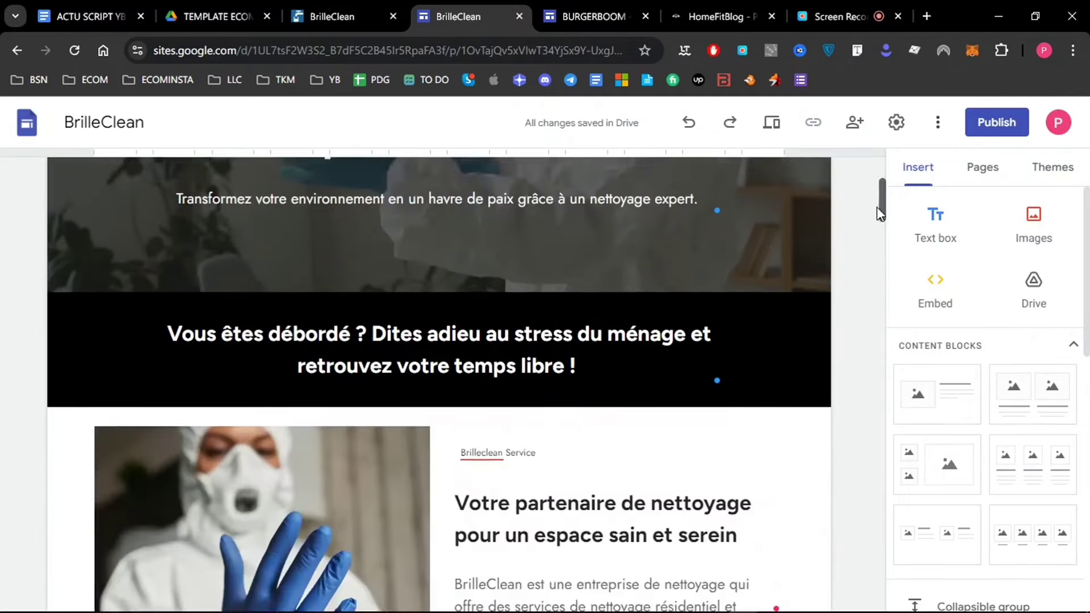
scroll(859, 272, down, 8)
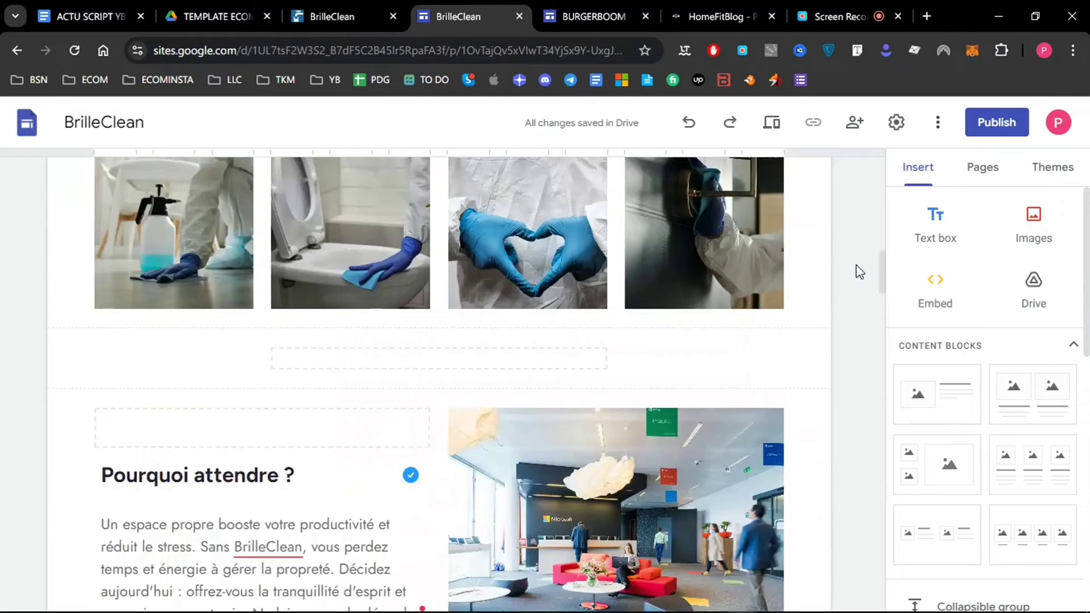
drag(881, 267, 880, 165)
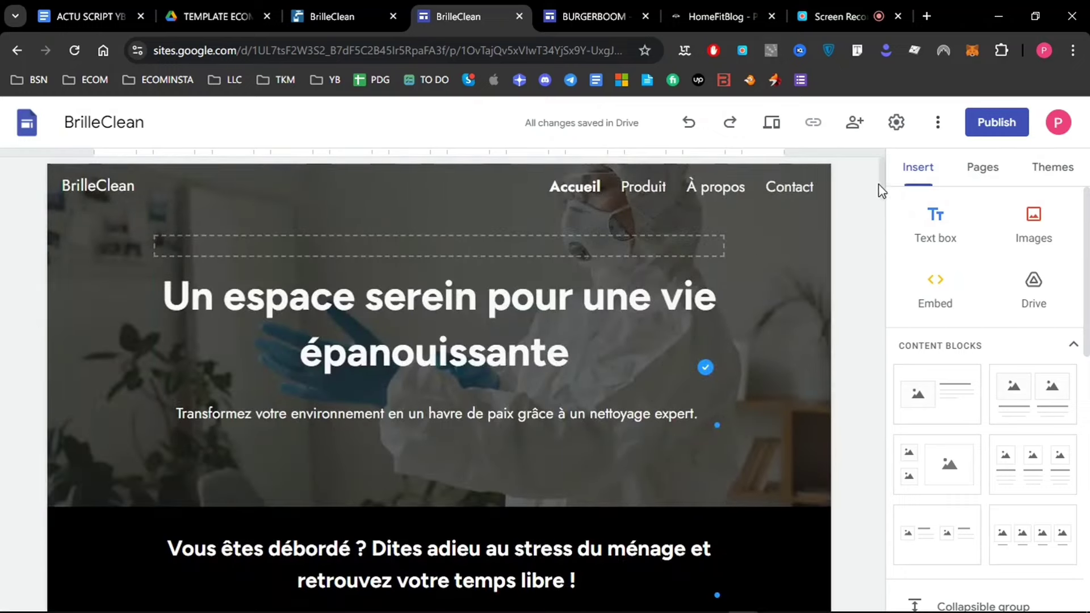
Review the complete BrilleClean home page in the editor, including the steps, testimonials, FAQ, map and footer.
scroll(879, 193, down, 4)
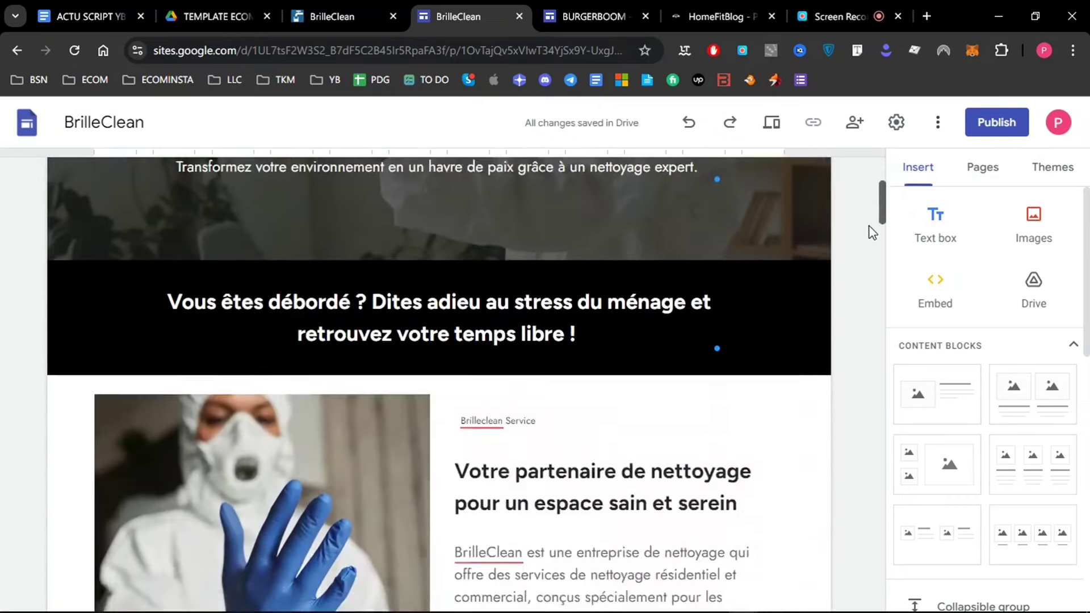
scroll(872, 232, down, 10)
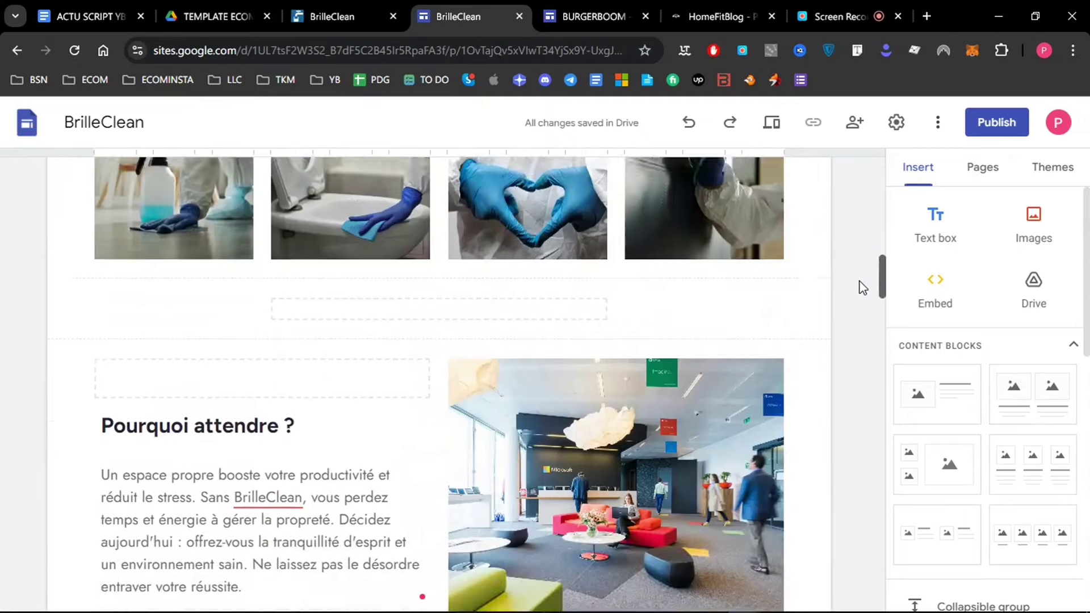
scroll(862, 306, down, 10)
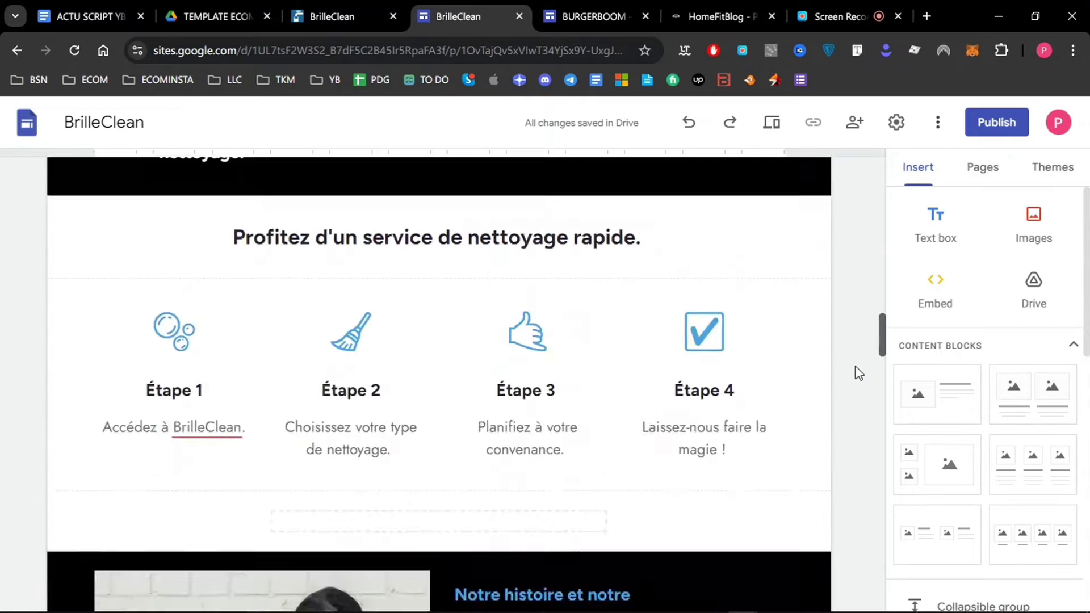
scroll(859, 373, down, 8)
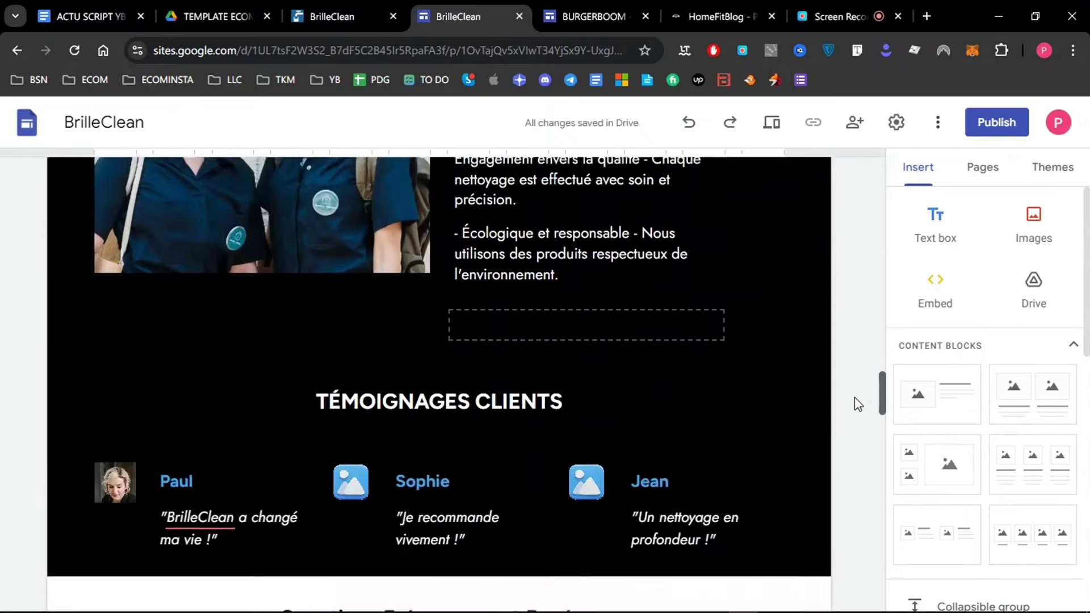
scroll(858, 404, down, 4)
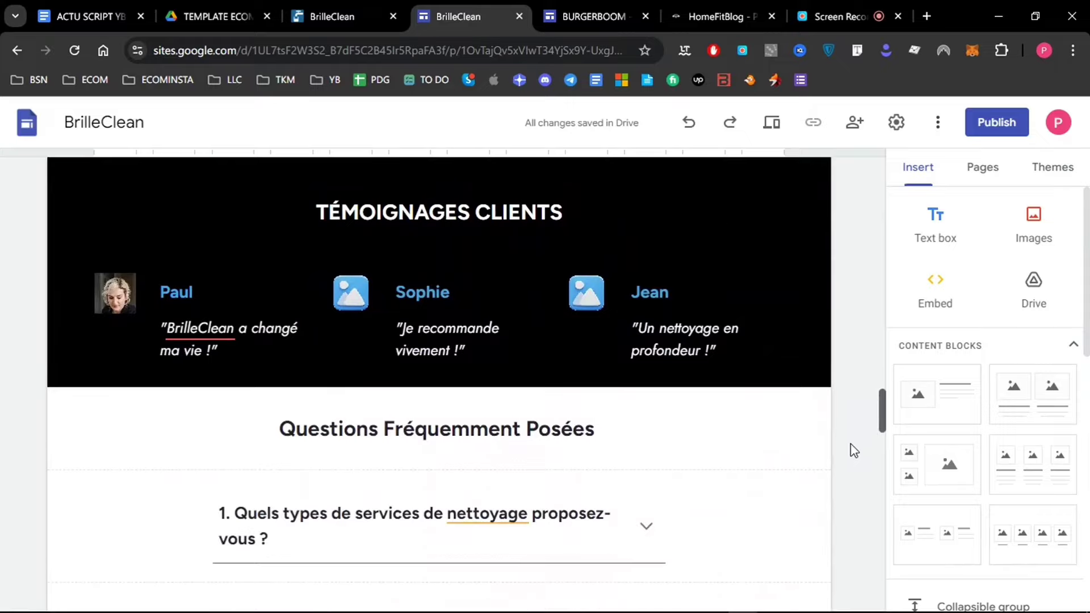
scroll(854, 450, down, 15)
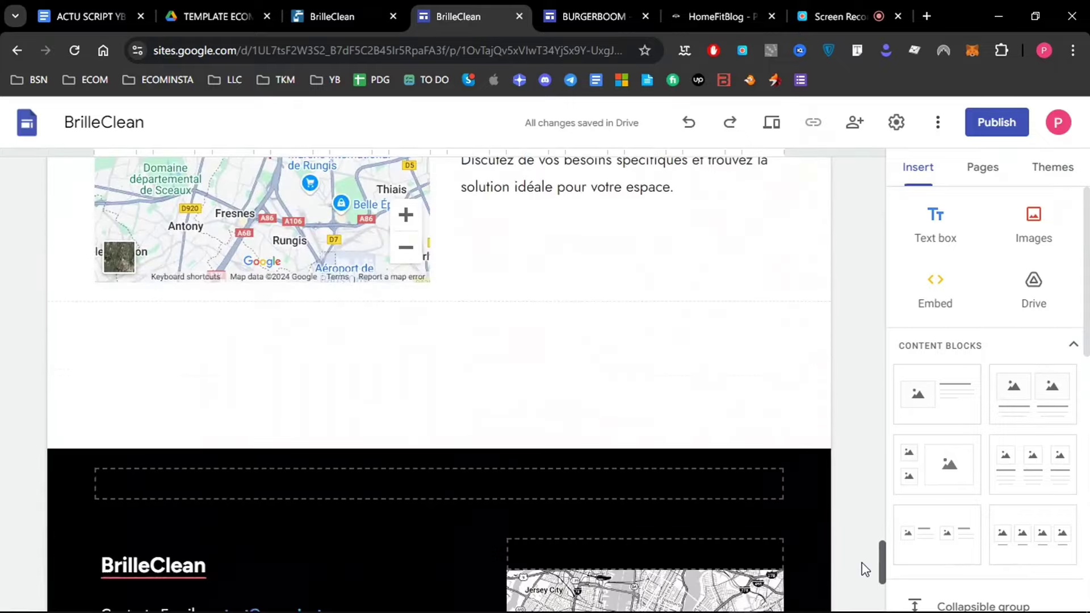
scroll(866, 570, down, 5)
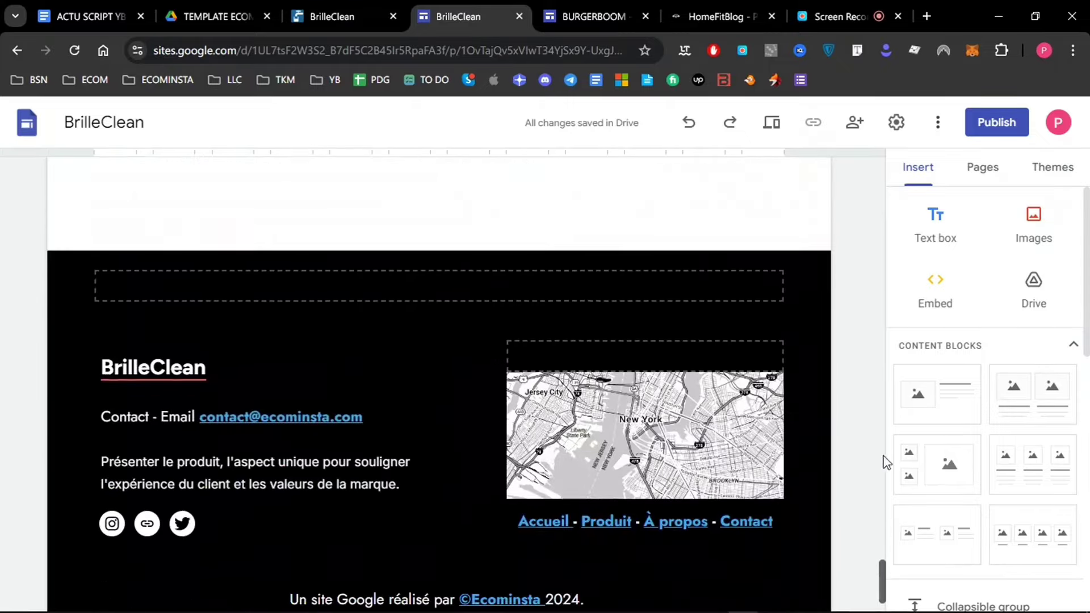
drag(882, 458, 881, 176)
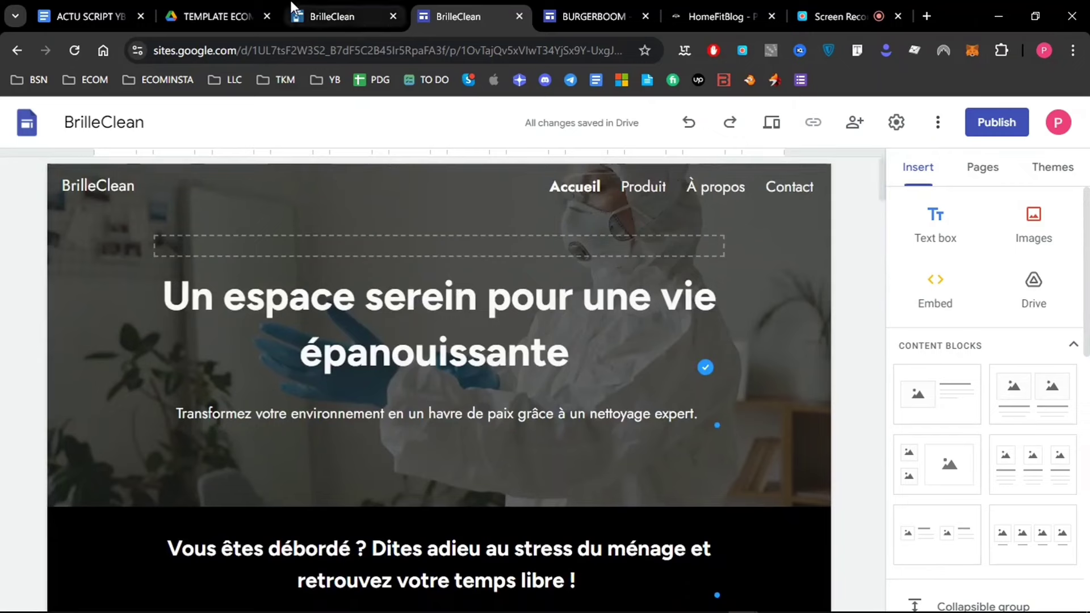
Switch to Notion, open the RESSOURCES ECOMACK page and examine the BrilleClean brief under Cleaning Business.
click(233, 14)
click(332, 8)
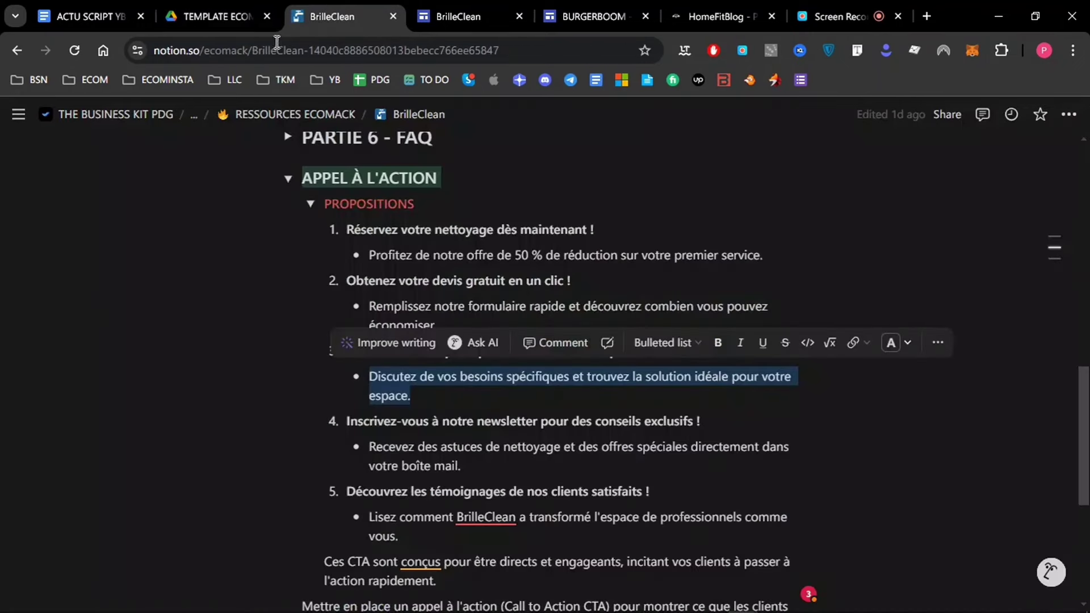
click(259, 120)
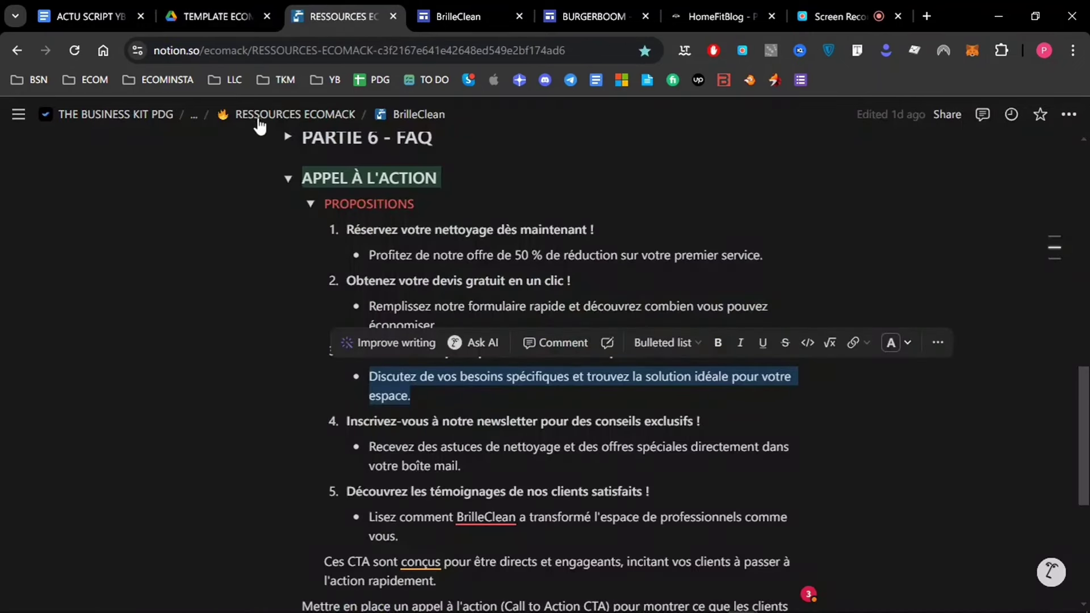
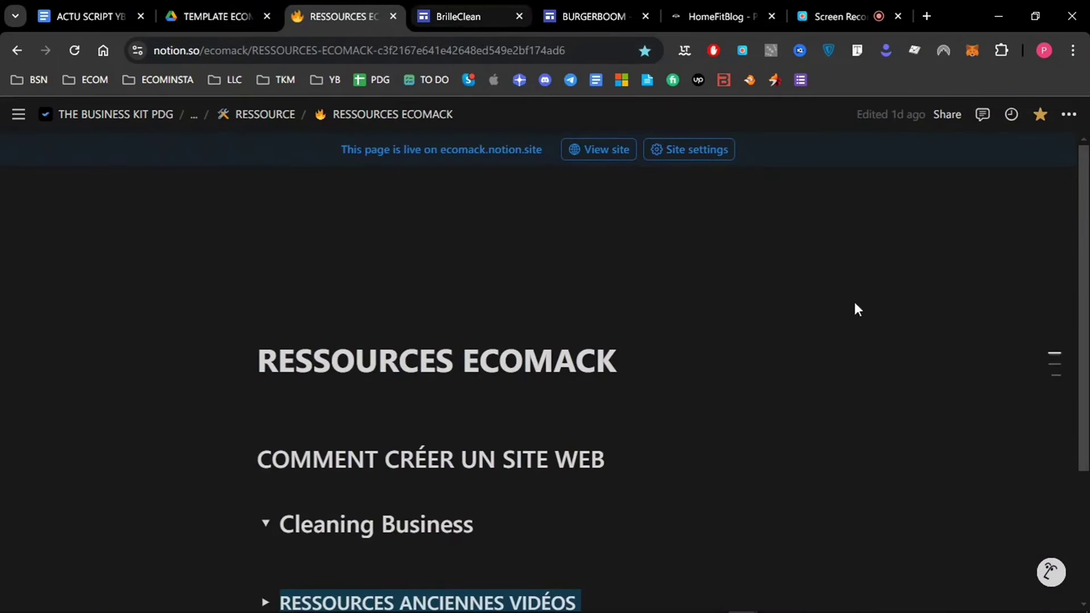
scroll(858, 309, down, 2)
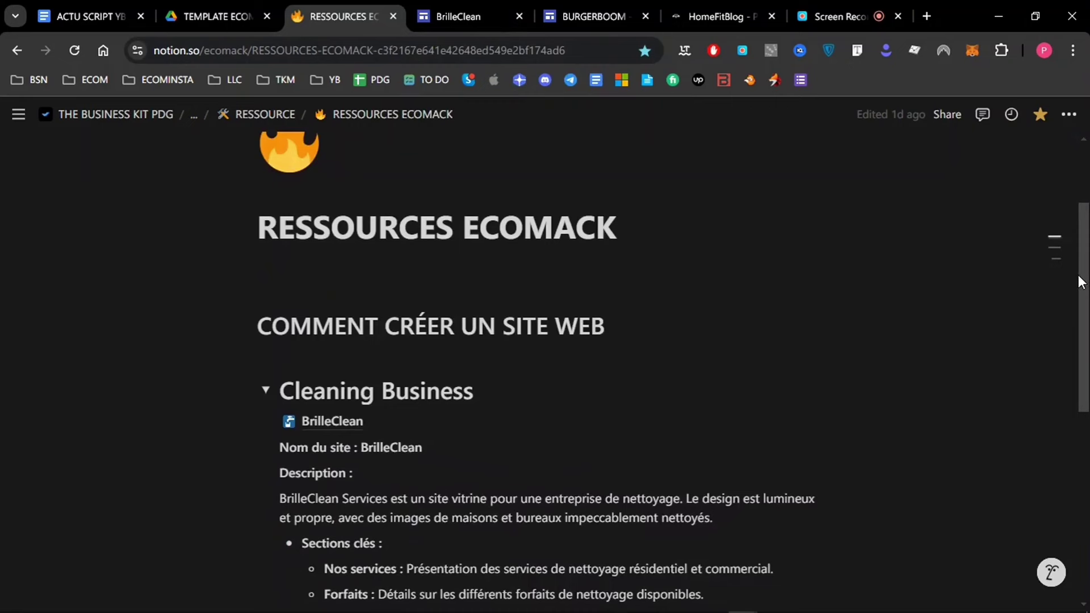
scroll(1082, 282, down, 2)
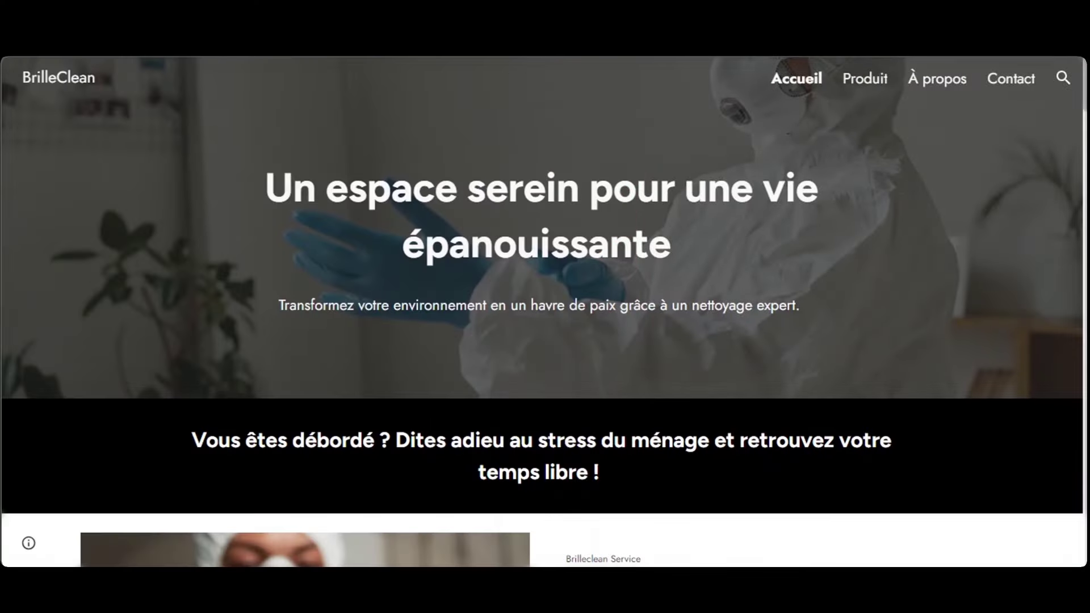
Look through the public view of the BrilleClean home page down to the map, and view the top of the ECOMINSTA home page.
scroll(545, 333, down, 8)
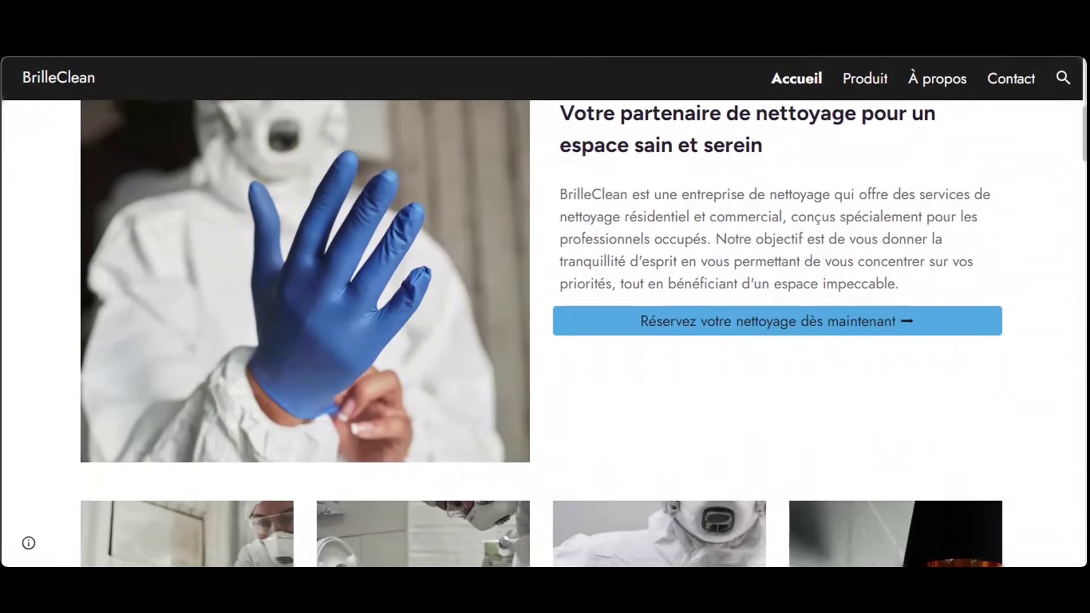
scroll(1077, 247, down, 13)
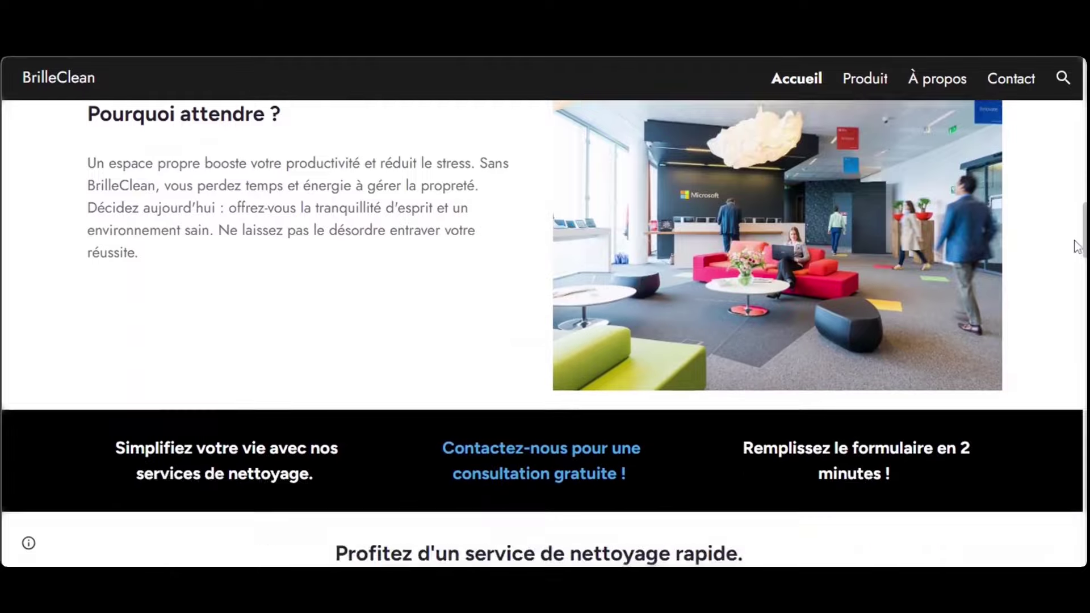
scroll(1076, 247, down, 16)
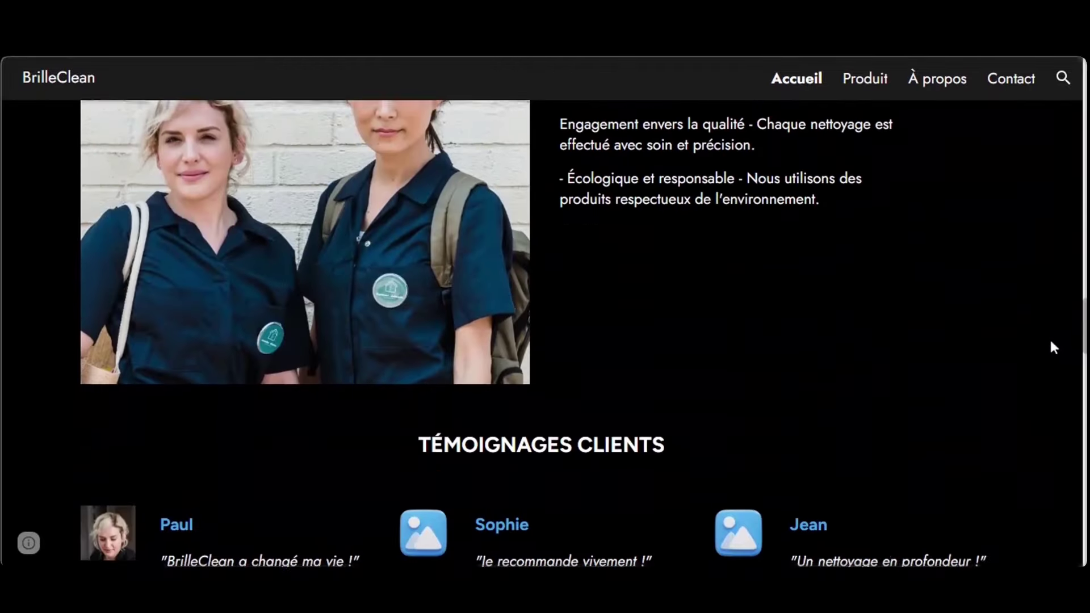
scroll(1052, 347, down, 20)
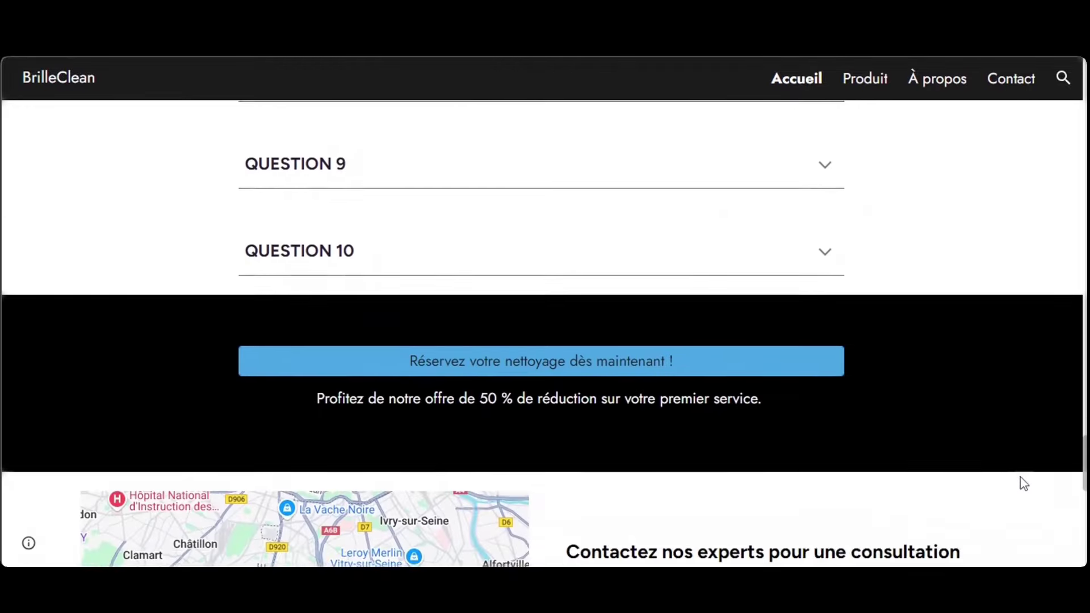
scroll(1024, 483, down, 3)
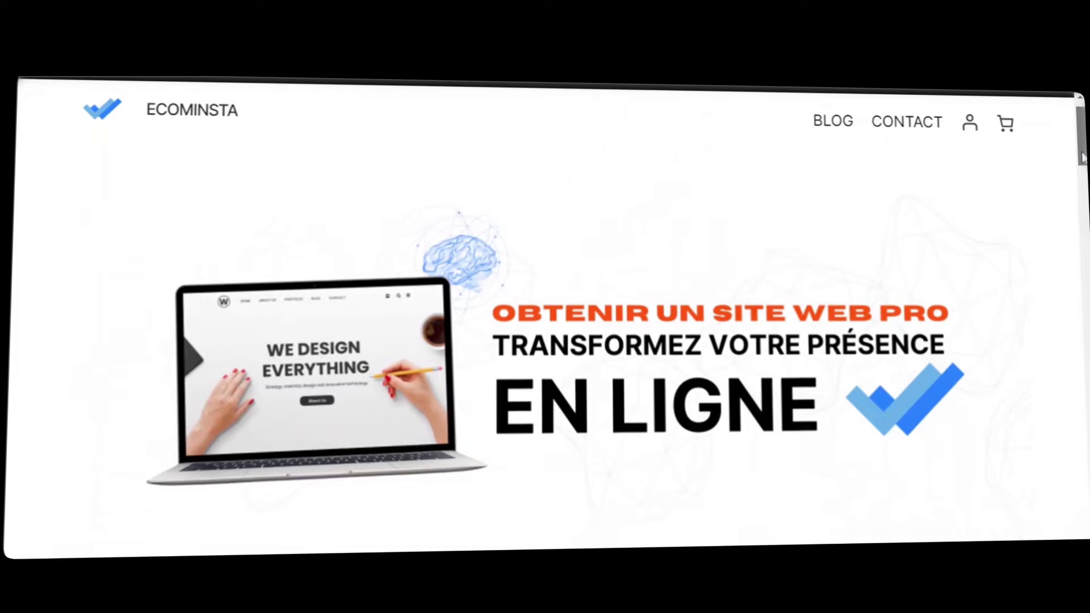
drag(1082, 158, 1037, 151)
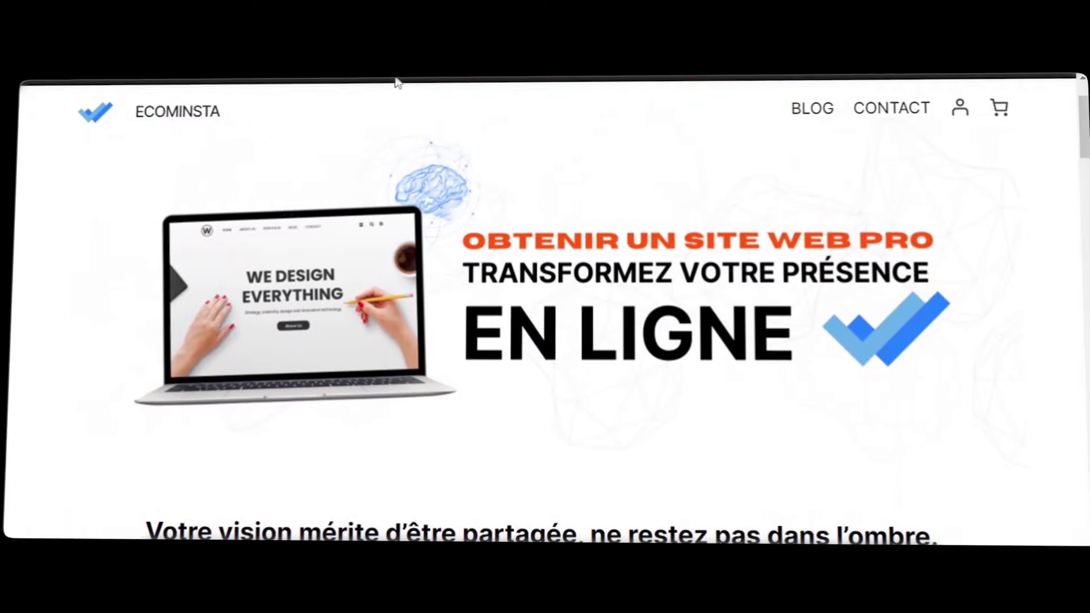
Return to the BrilleClean site editor and start the custom domain setup from the site settings.
click(384, 7)
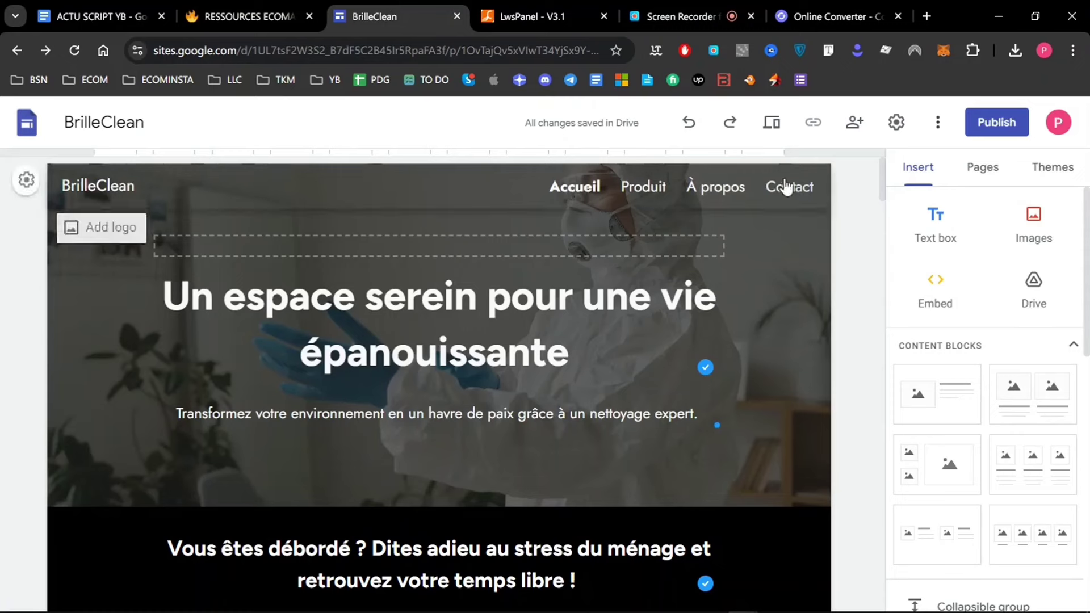
click(895, 120)
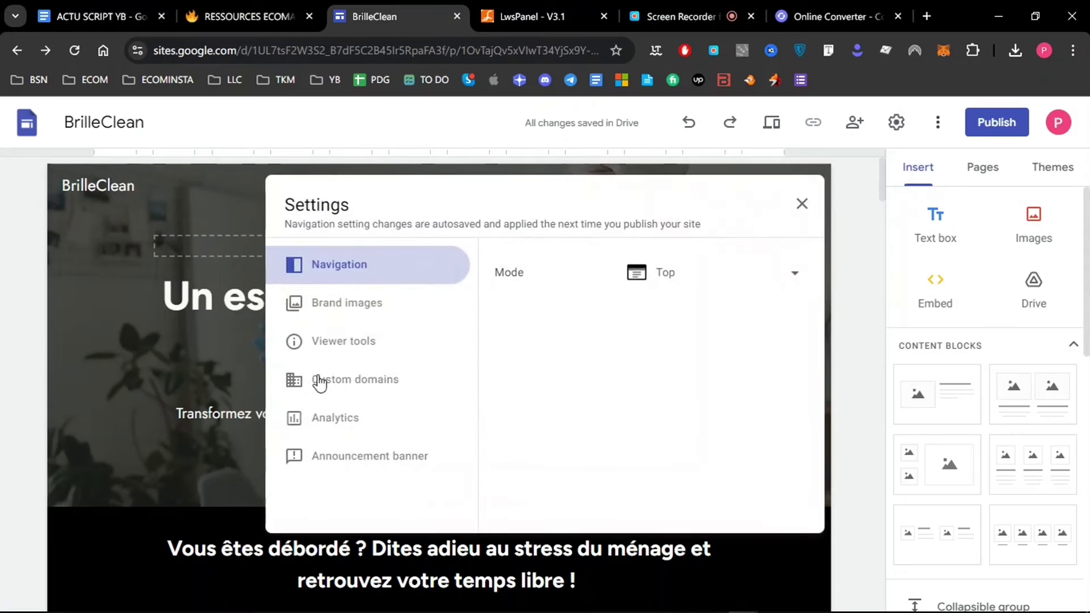
click(368, 387)
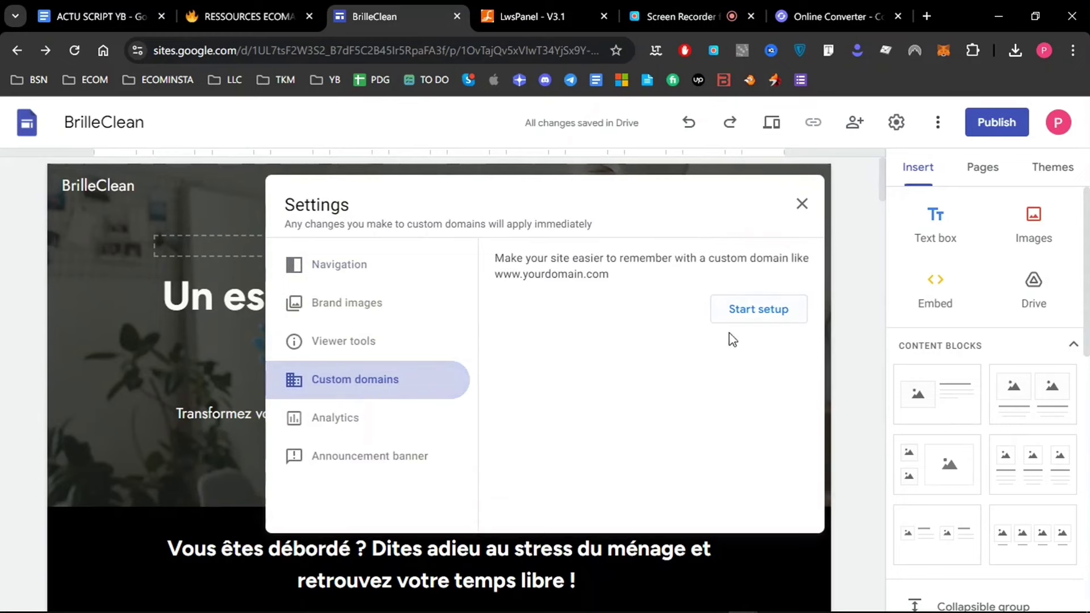
click(766, 310)
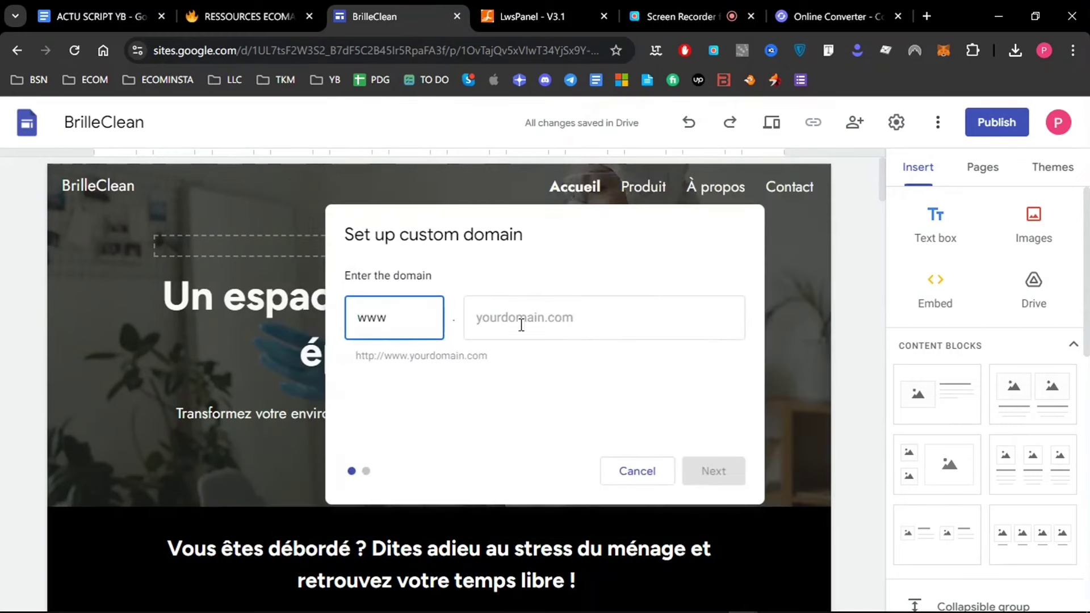
click(598, 325)
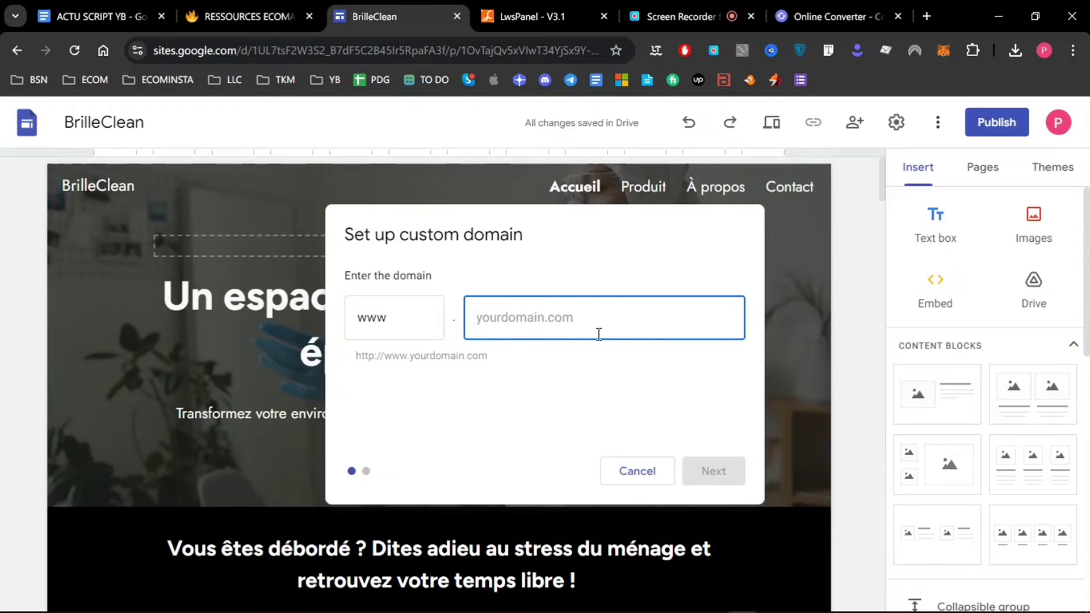
Copy the brilleclean.site domain from the domain list in LWS Panel and enter it as the website's custom domain.
click(511, 6)
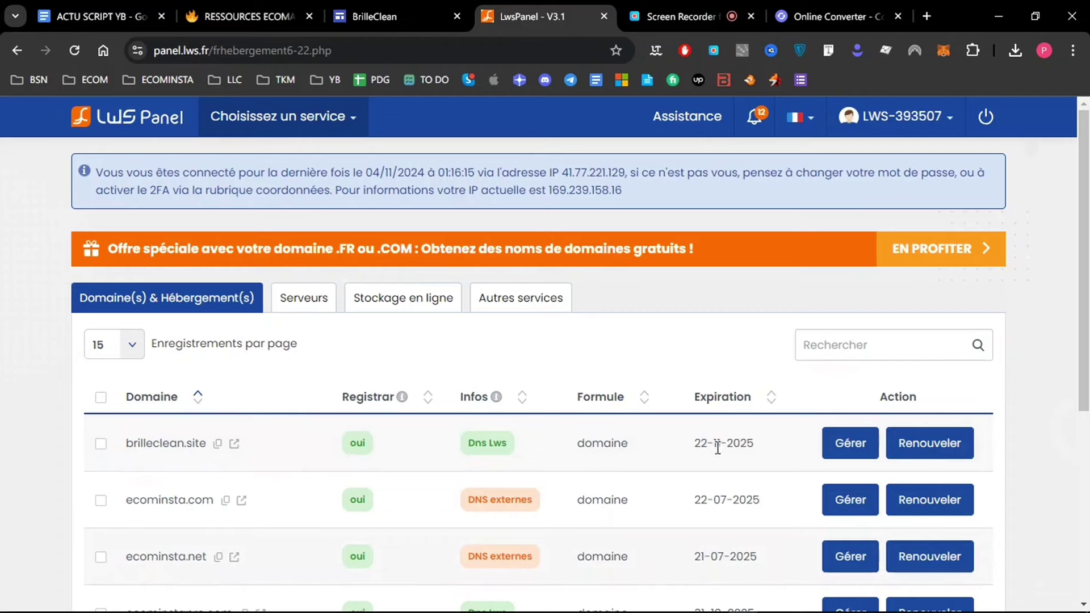
click(218, 443)
click(411, 1)
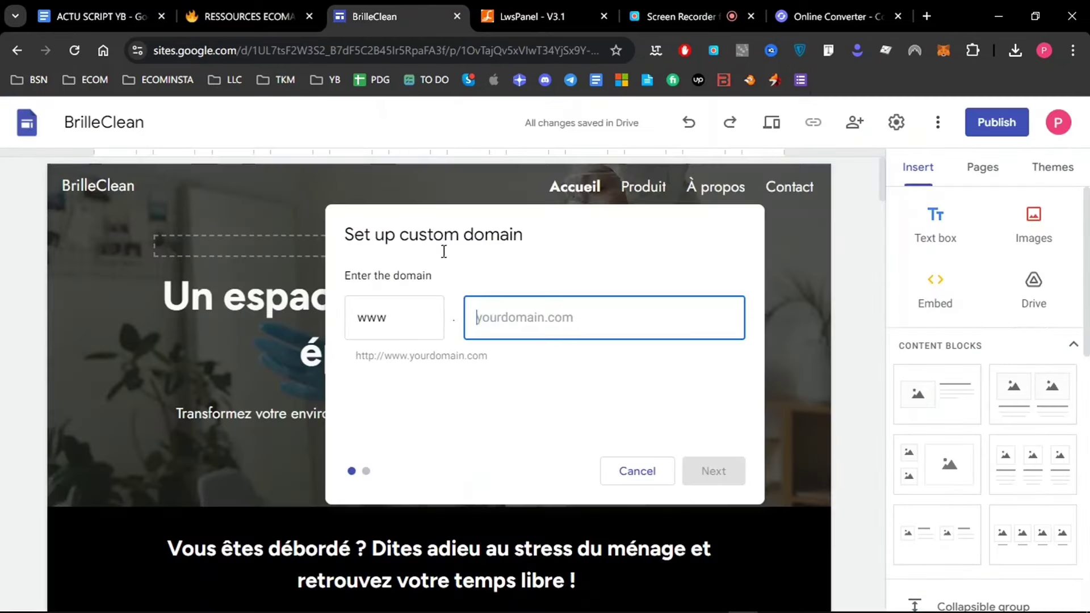
key(ctrl+v)
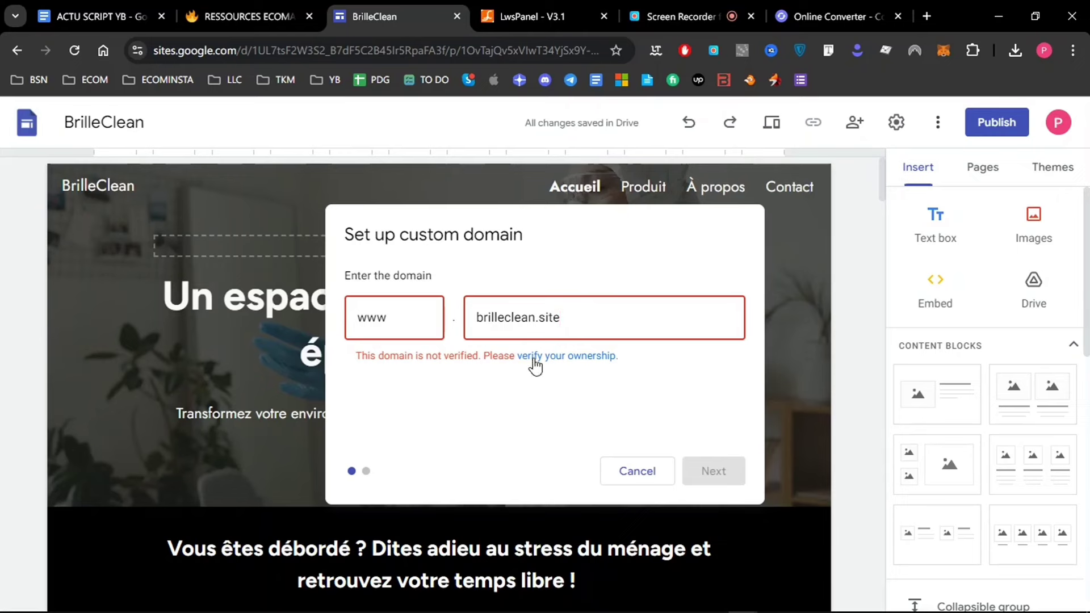
click(577, 366)
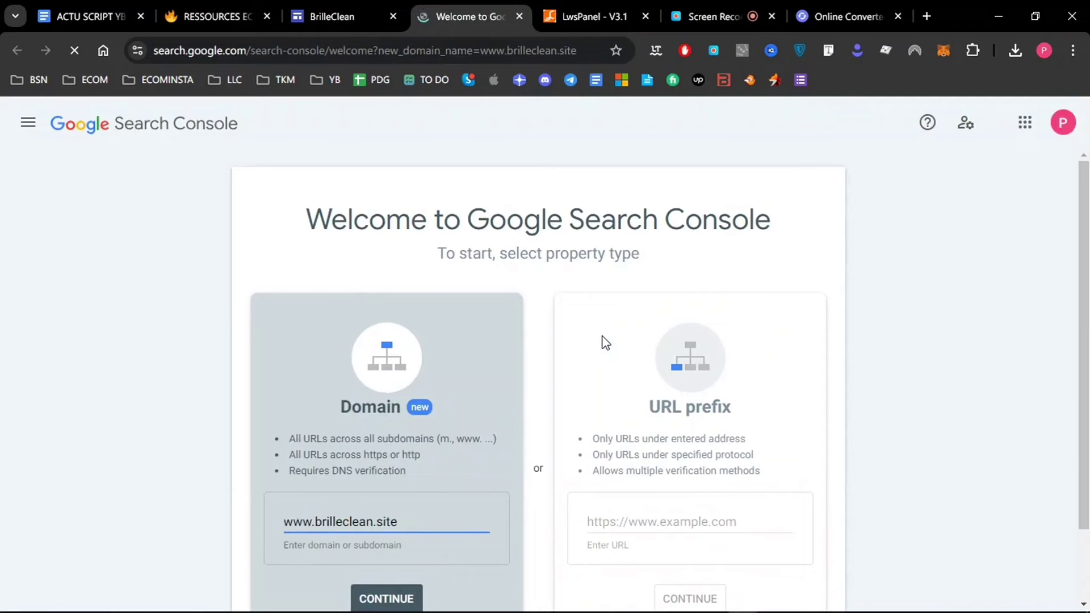
scroll(1073, 352, down, 2)
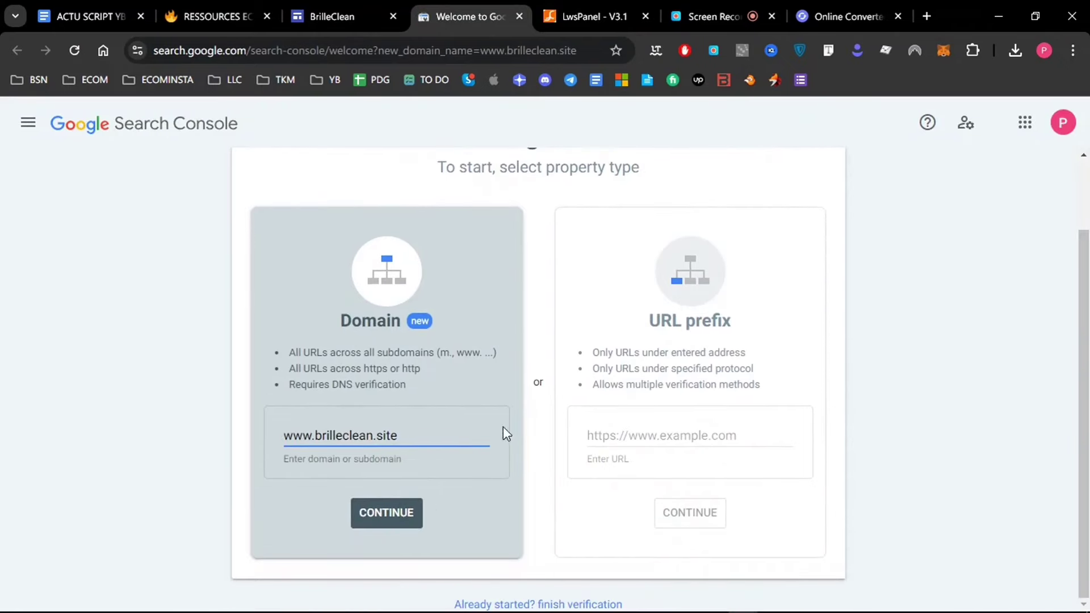
click(373, 527)
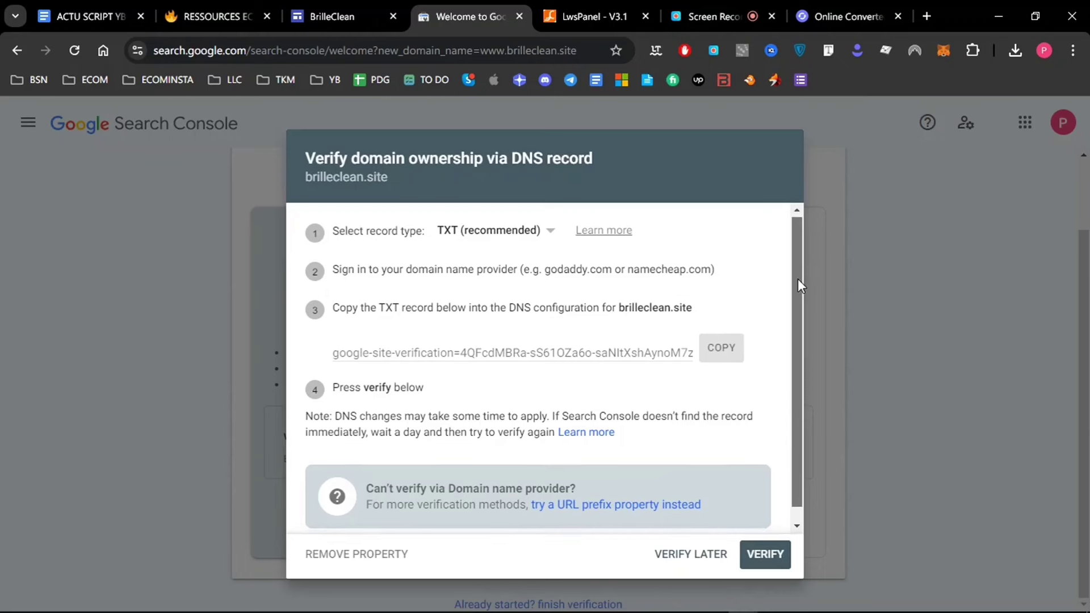
scroll(798, 278, down, 1)
scroll(797, 286, up, 1)
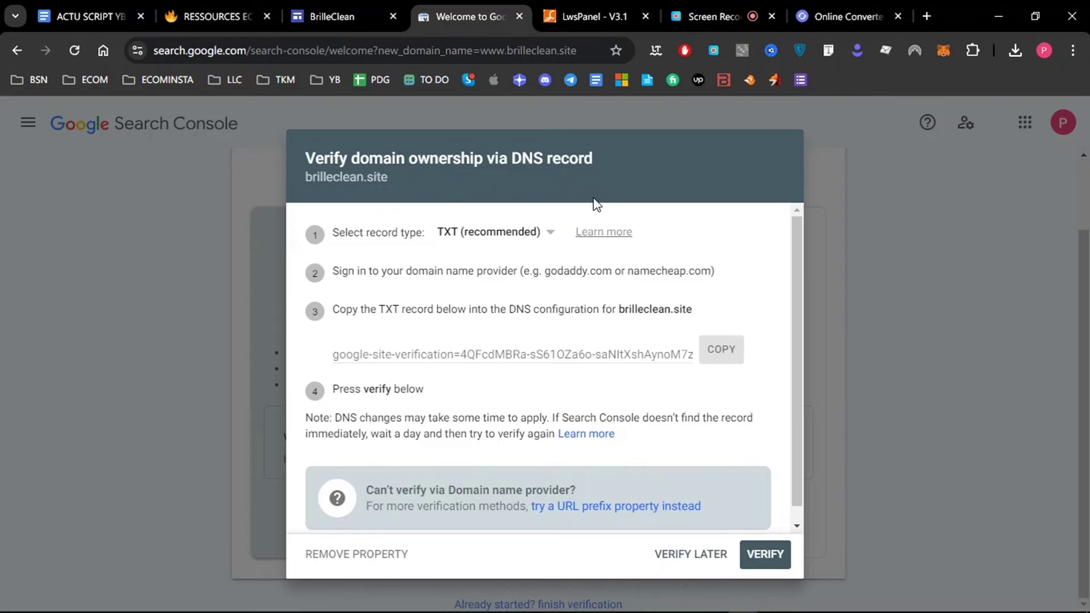
Switch to LWS Panel, open the management page of brilleclean.site, dismiss the propagation notice and open its DNS zone.
click(567, 16)
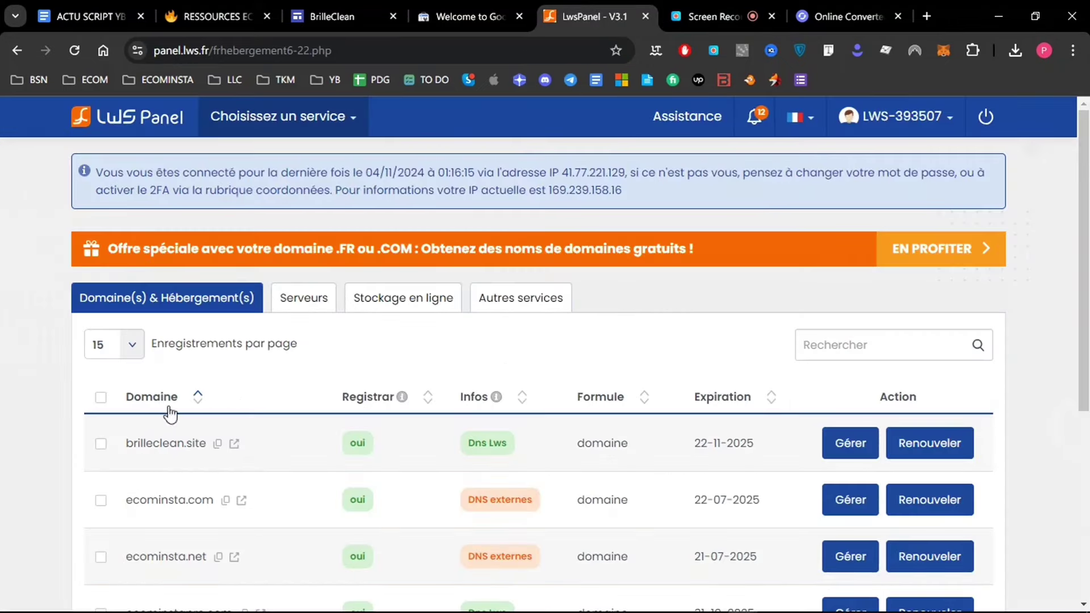
click(861, 445)
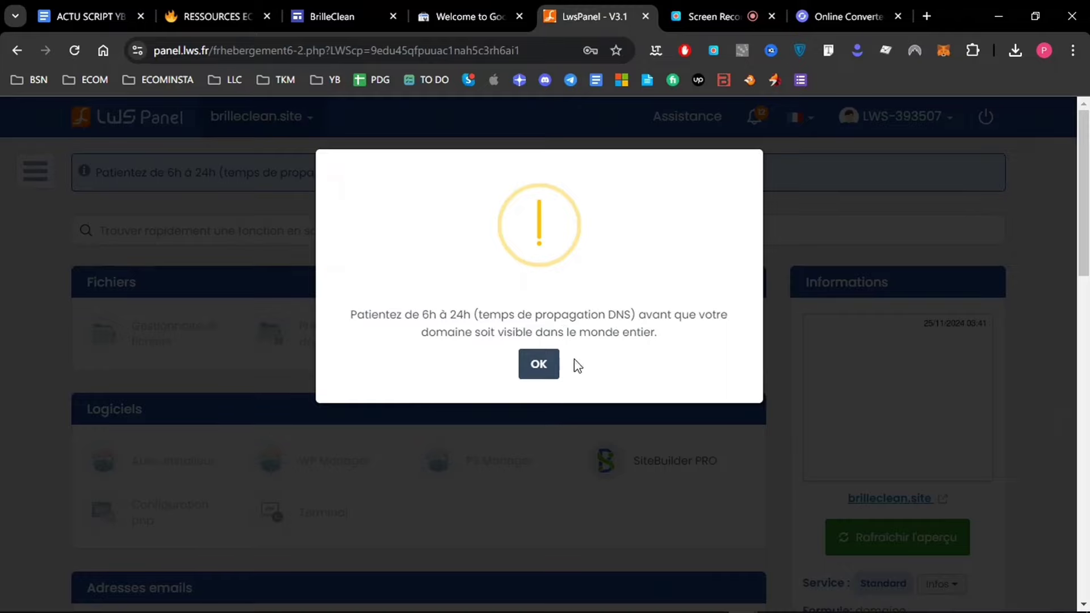
click(539, 365)
drag(1086, 176, 1086, 218)
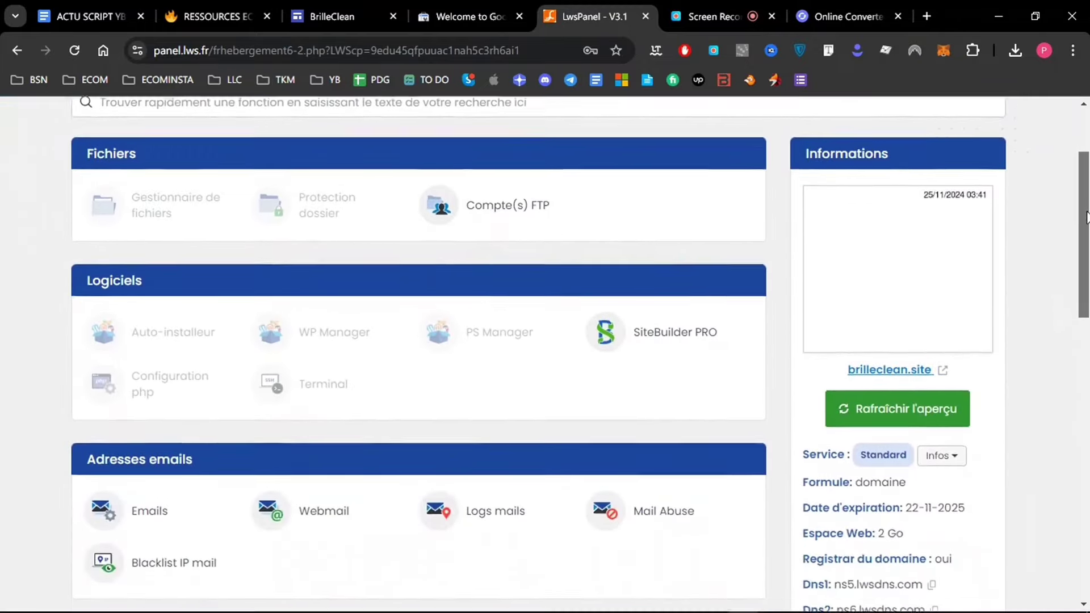
scroll(1086, 217, down, 6)
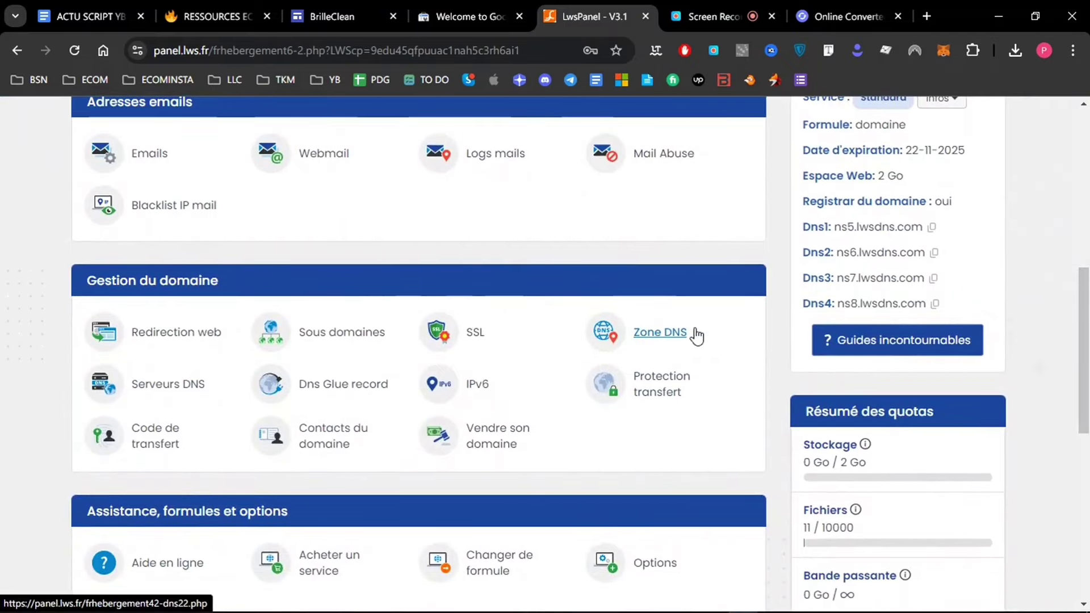
click(676, 328)
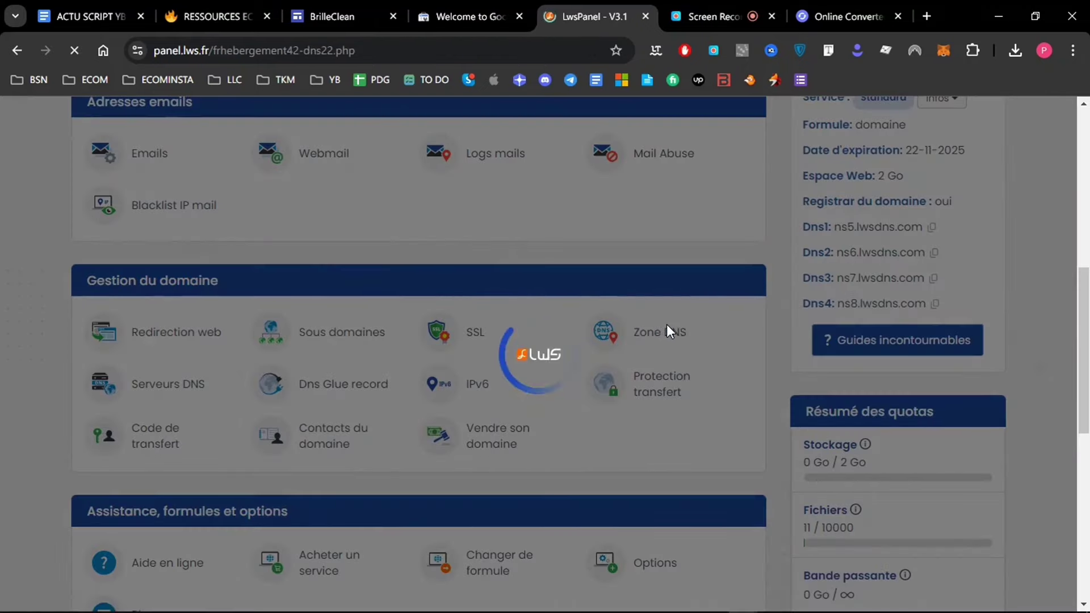
scroll(1019, 254, down, 3)
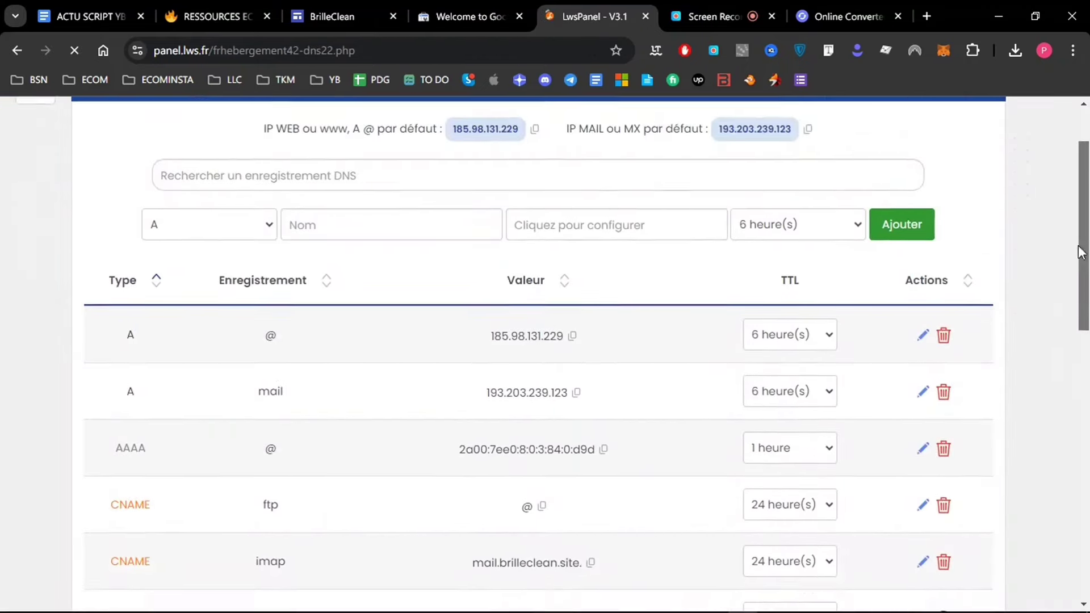
scroll(1046, 204, up, 3)
Return to Search Console and copy the TXT verification record for brilleclean.site.
click(505, 3)
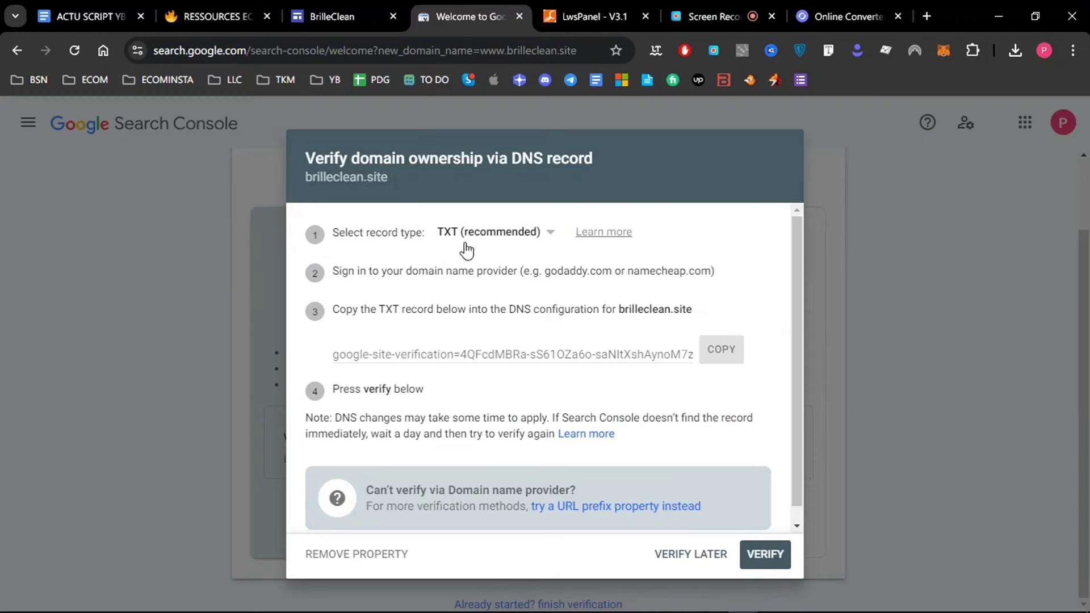
scroll(798, 292, down, 1)
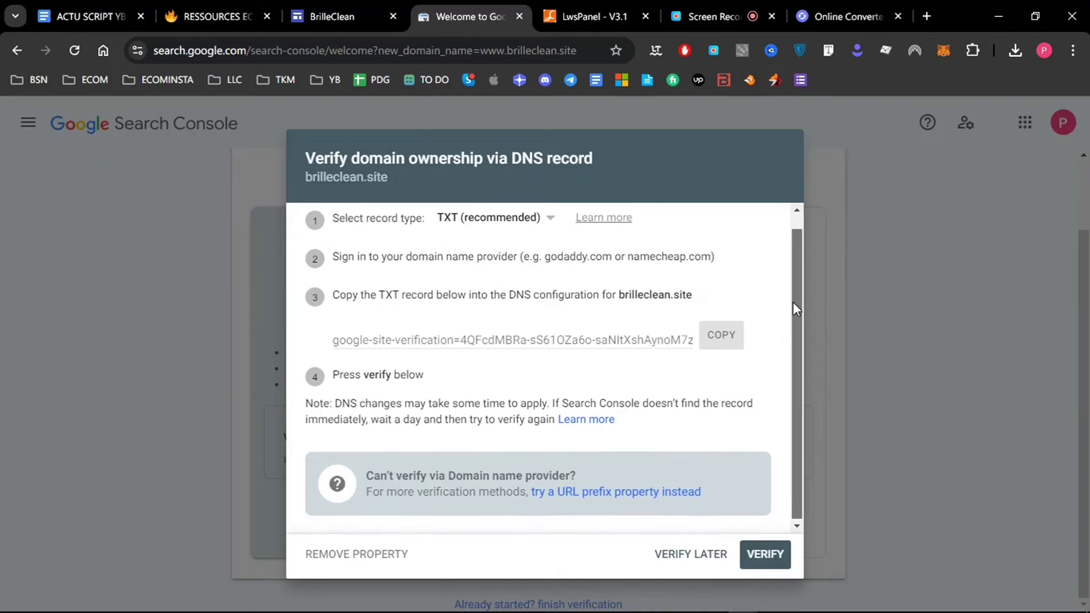
click(734, 336)
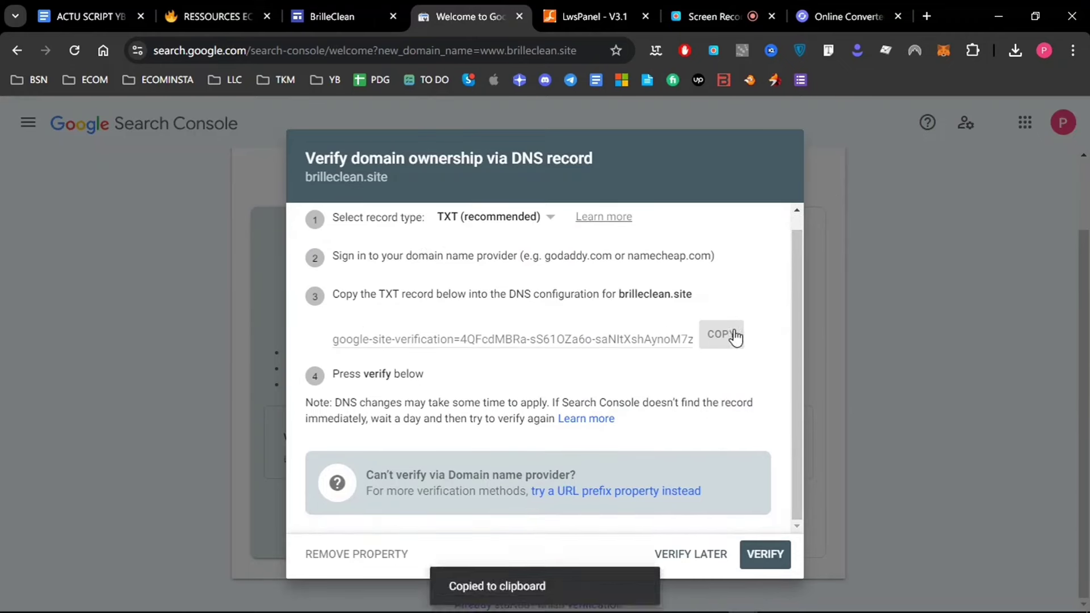
Switch to LWS Panel and fill in a new TXT record named @ with the copied Google verification value.
click(588, 15)
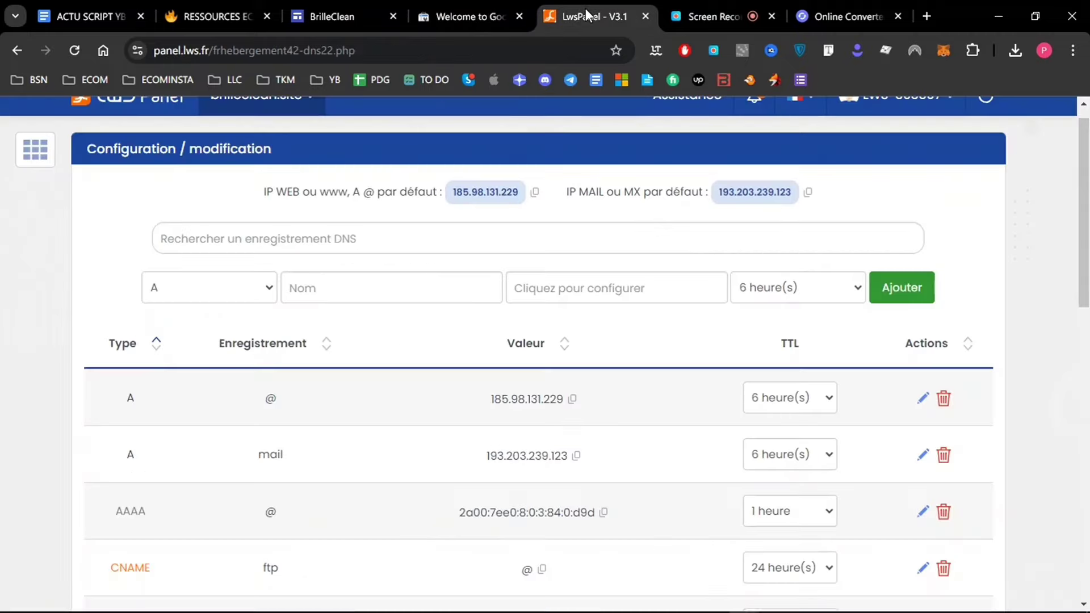
click(235, 295)
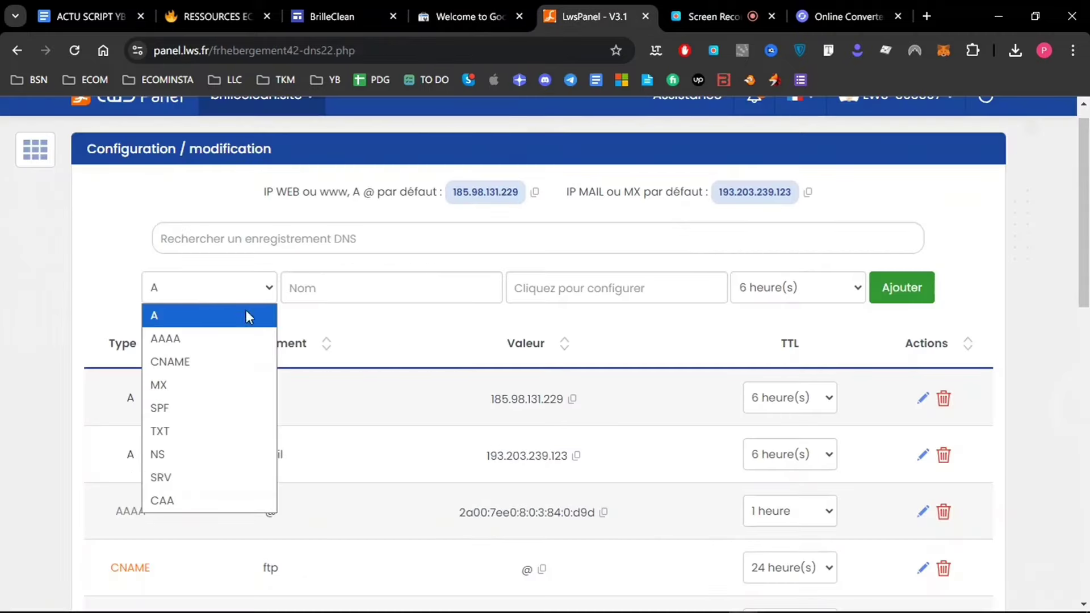
click(205, 437)
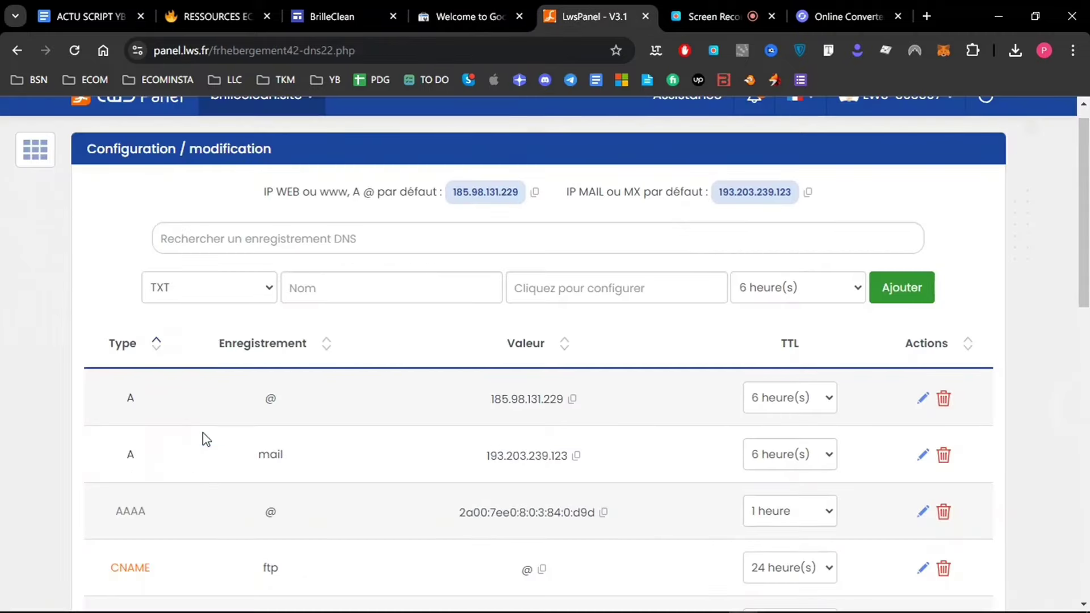
click(370, 287)
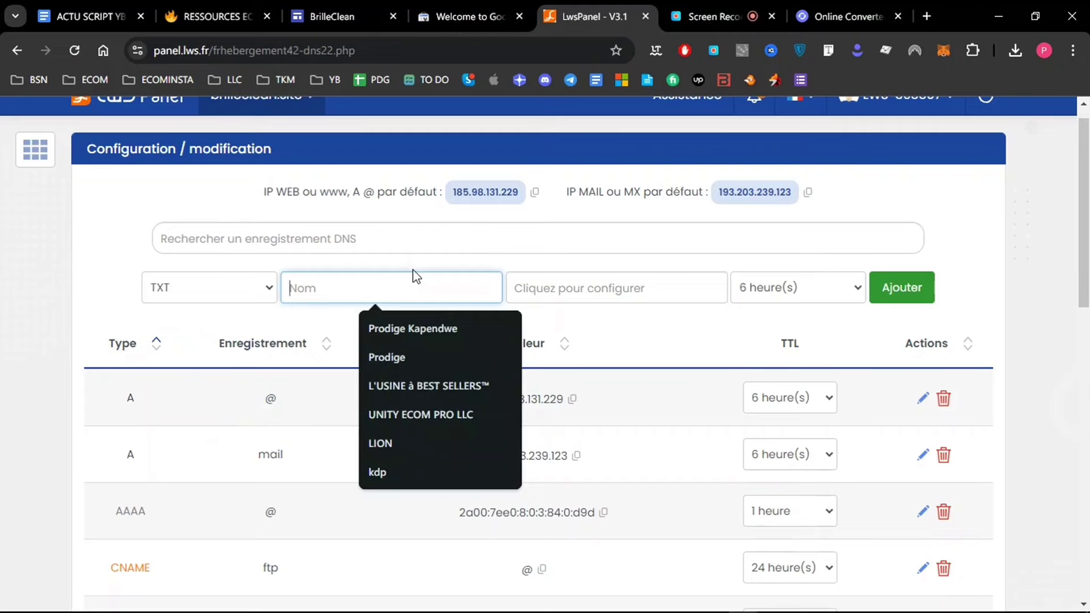
text(@)
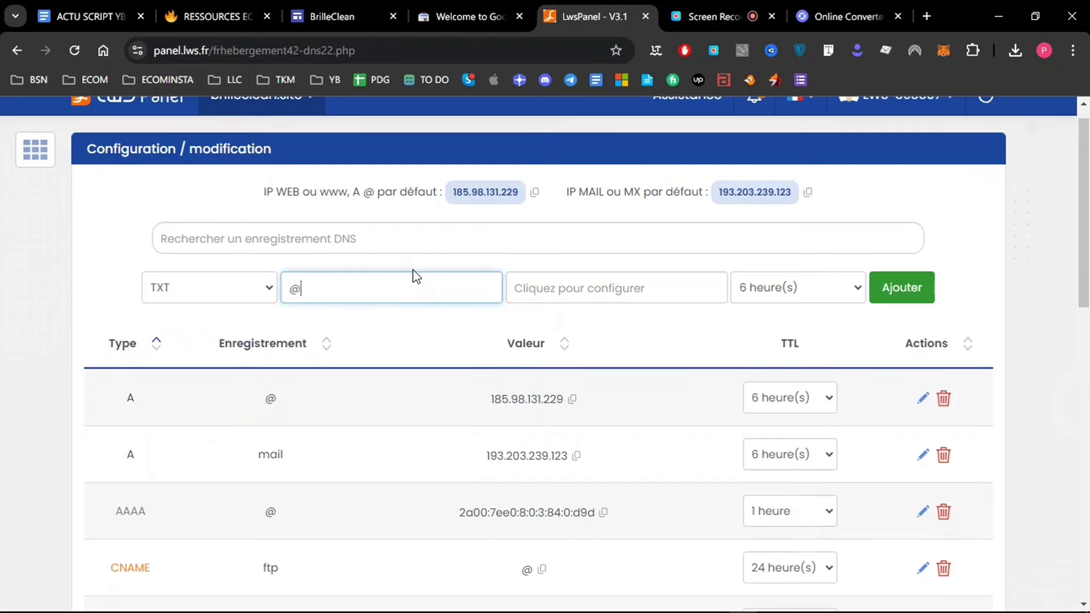
click(583, 288)
click(486, 217)
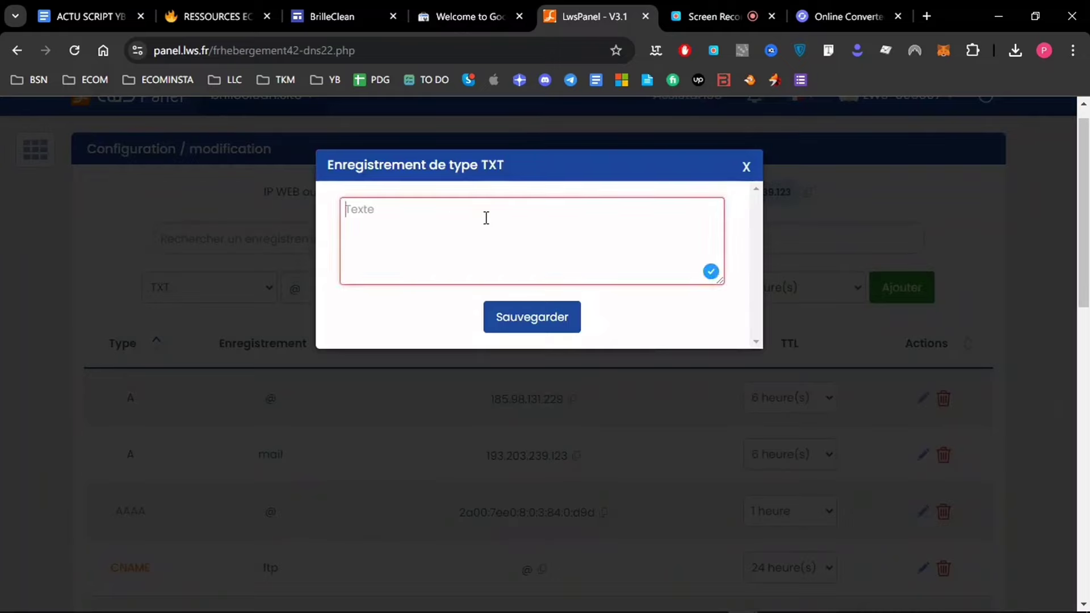
key(ctrl+v)
click(565, 325)
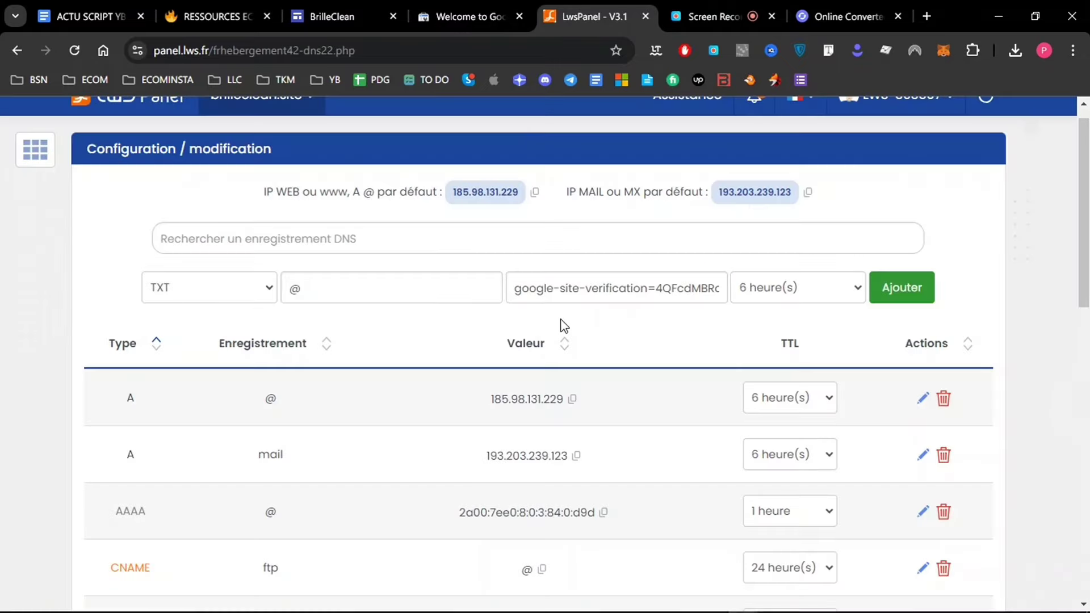
Recheck the verification instructions in Search Console and add the prepared TXT record to the DNS zone in LWS Panel.
click(475, 8)
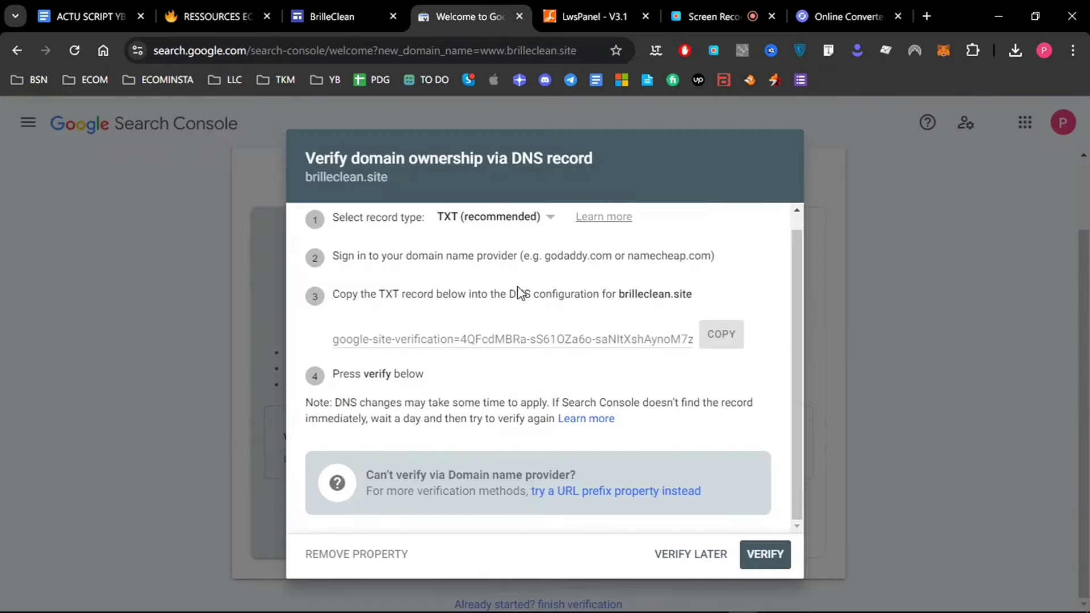
drag(794, 278, 792, 244)
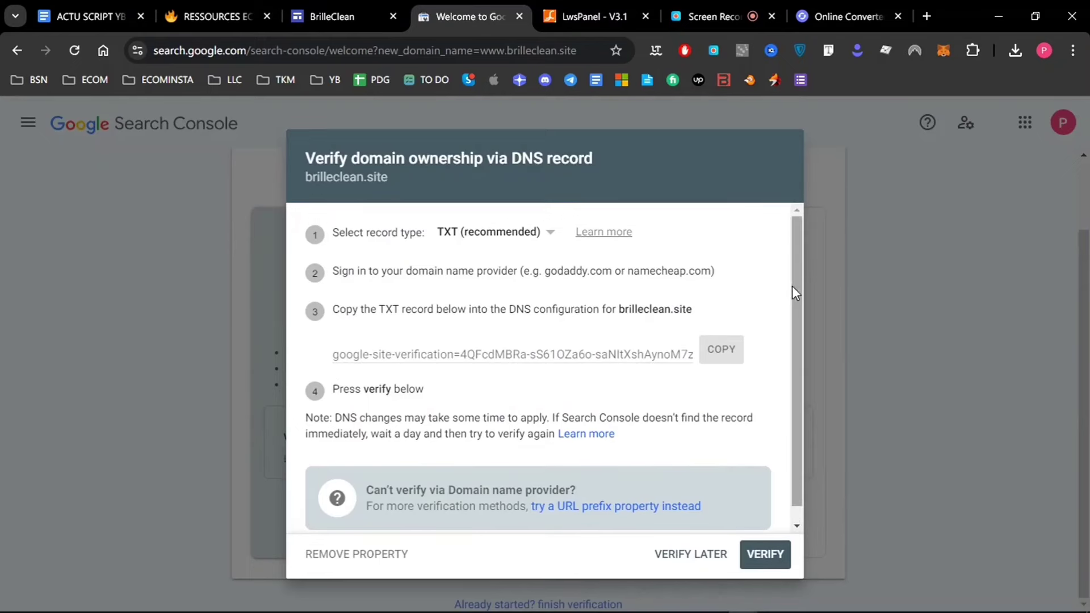
drag(797, 375, 794, 392)
click(584, 16)
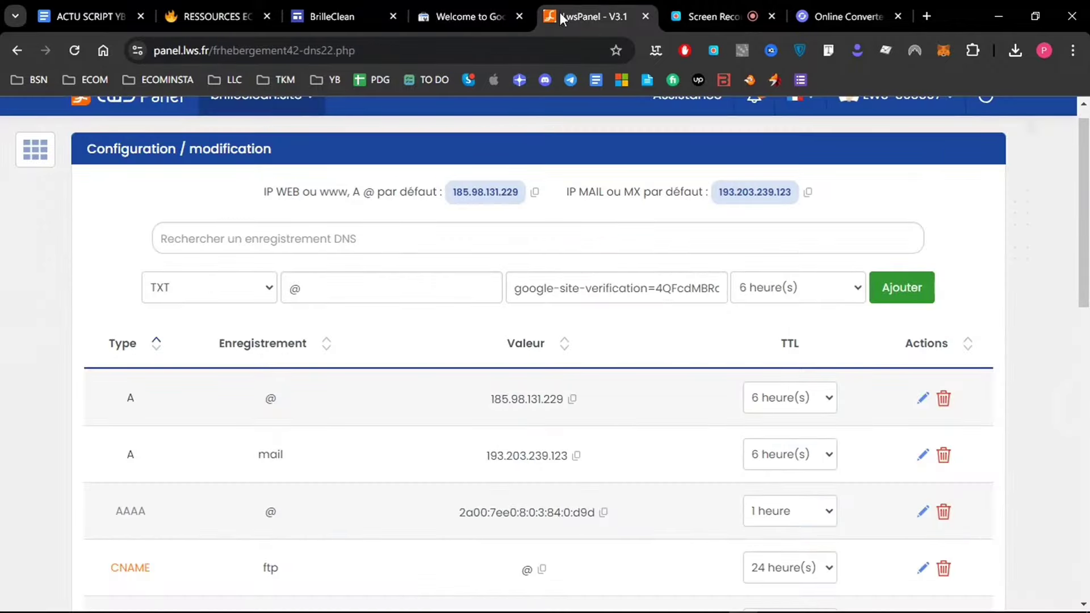
click(902, 287)
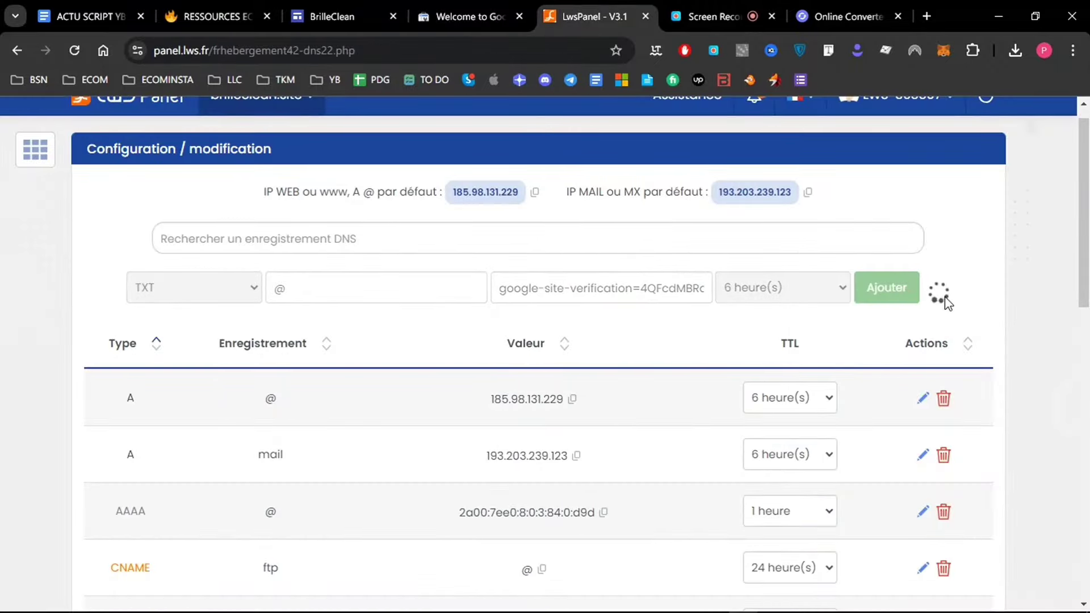
drag(1074, 243, 1086, 489)
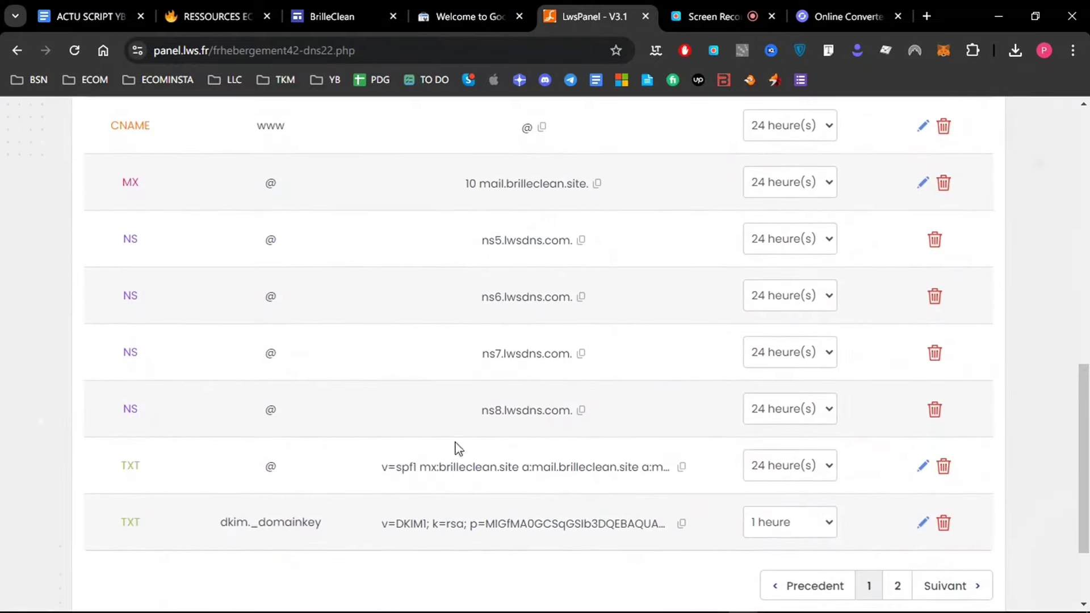
Return to Search Console, verify ownership of brilleclean.site and close the verification dialog.
click(458, 8)
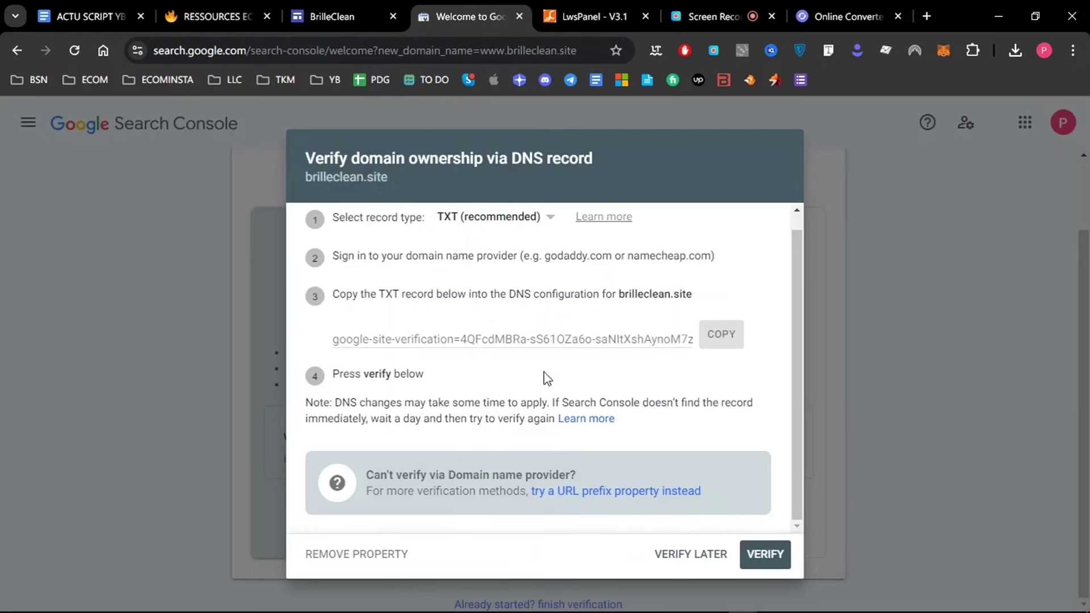
click(771, 566)
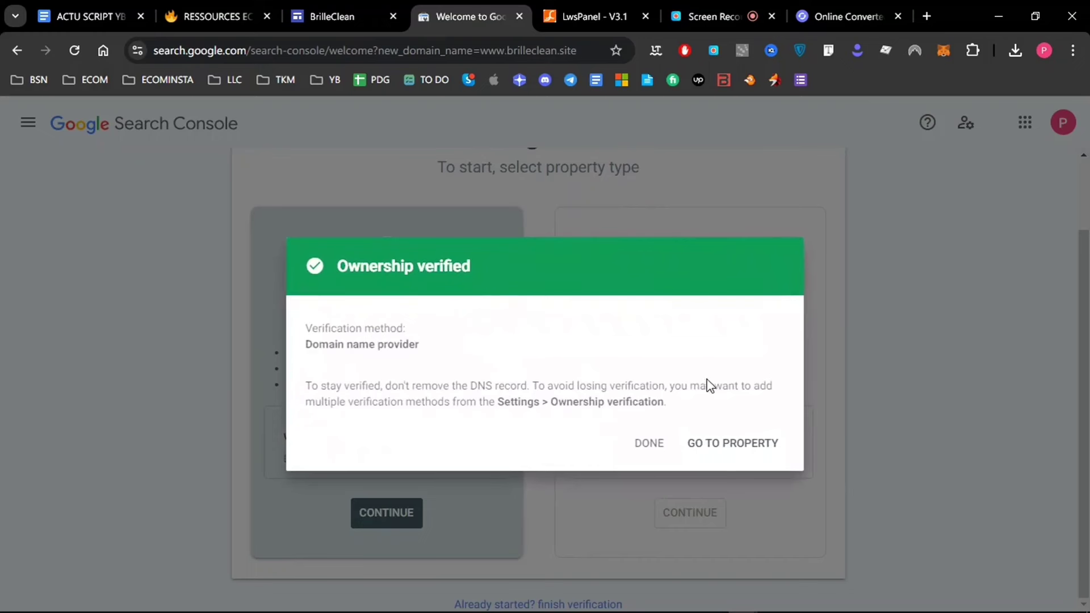
click(654, 444)
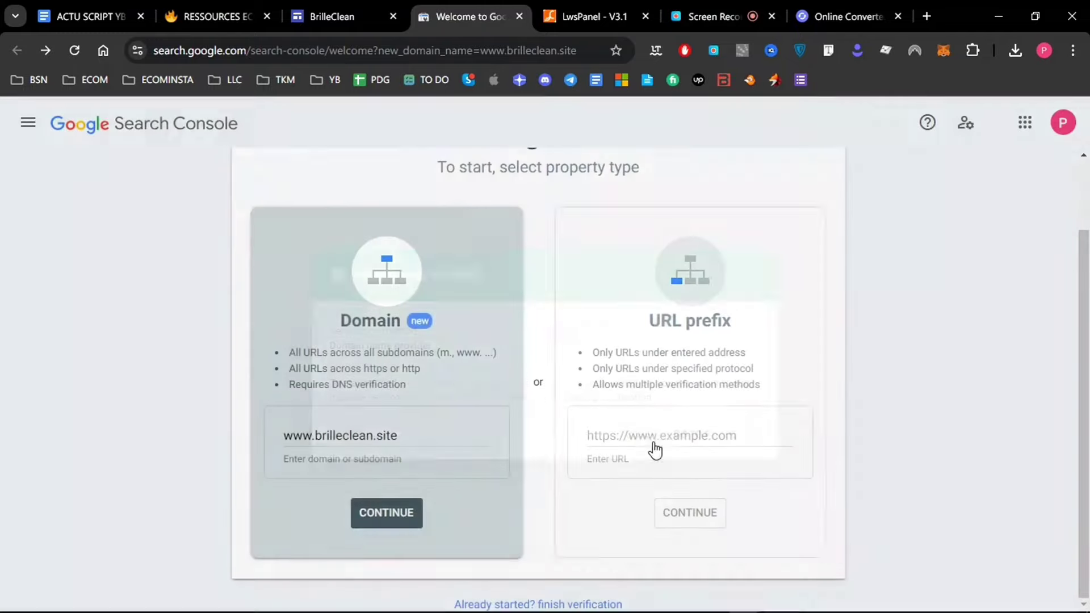
click(349, 7)
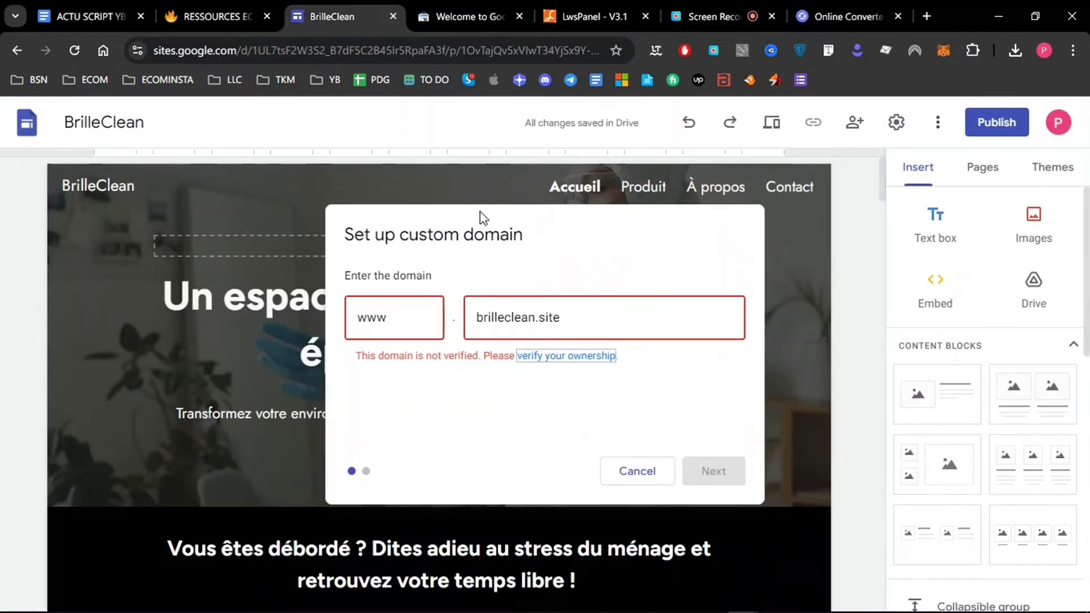
click(616, 306)
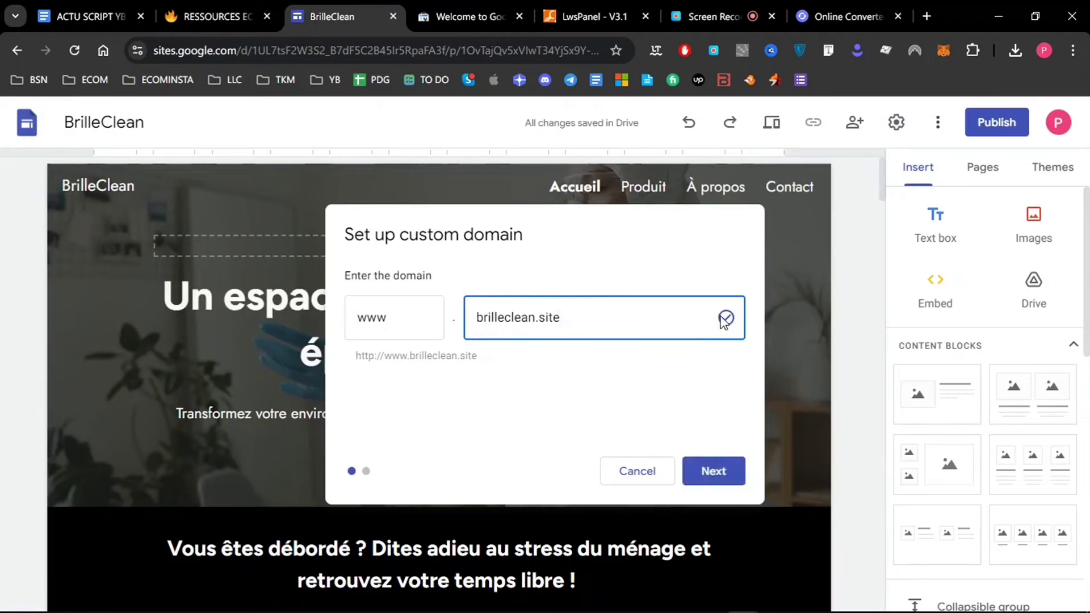
click(723, 481)
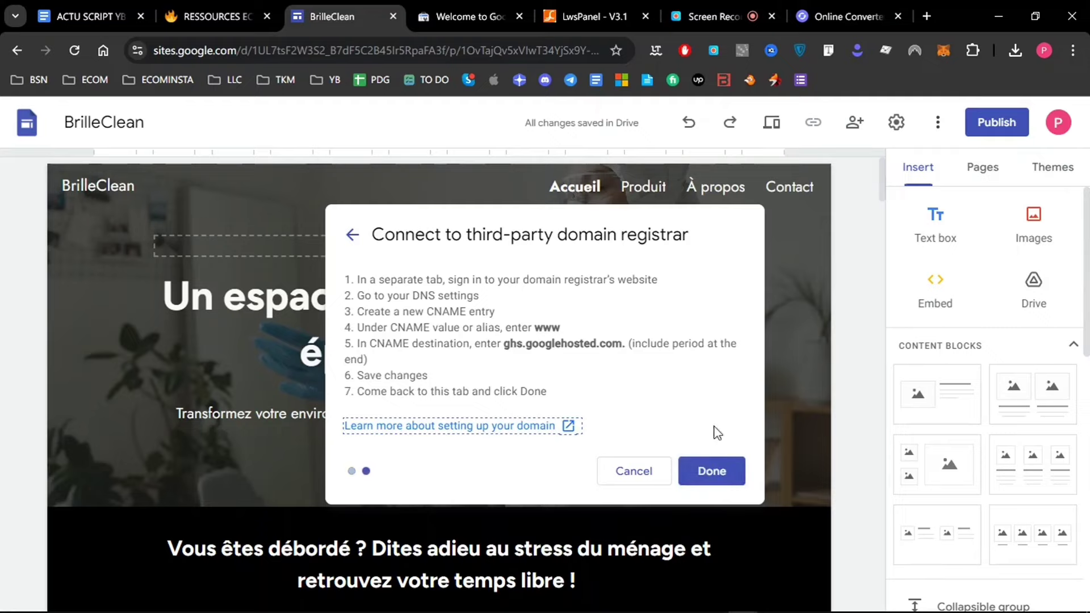
Look over the DNS zone in LWS Panel, return to the registrar instructions in Google Sites and close the Search Console page.
click(588, 7)
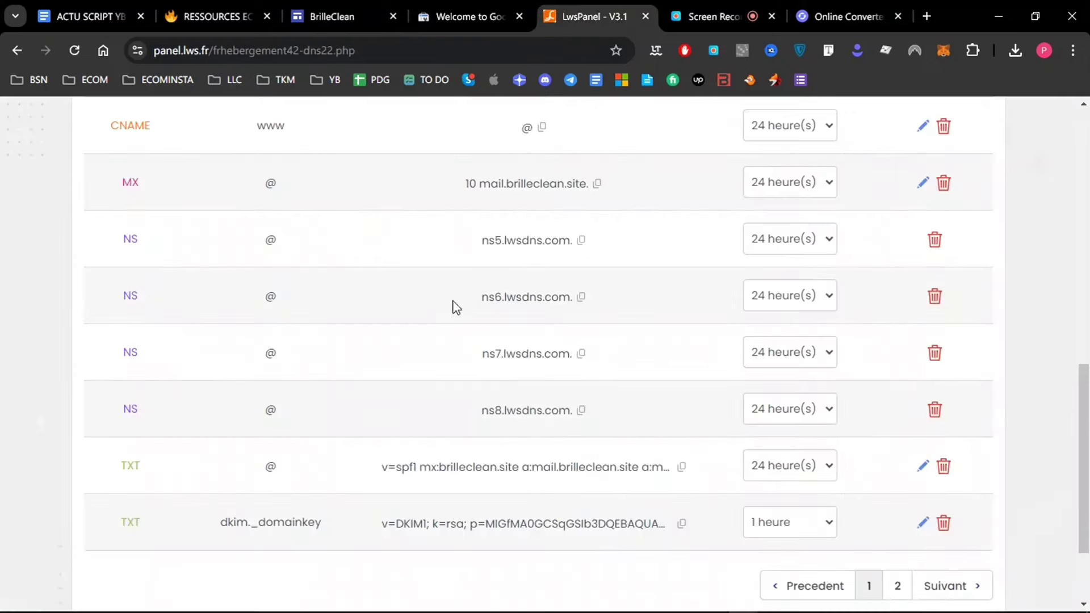
drag(1084, 477, 1003, 211)
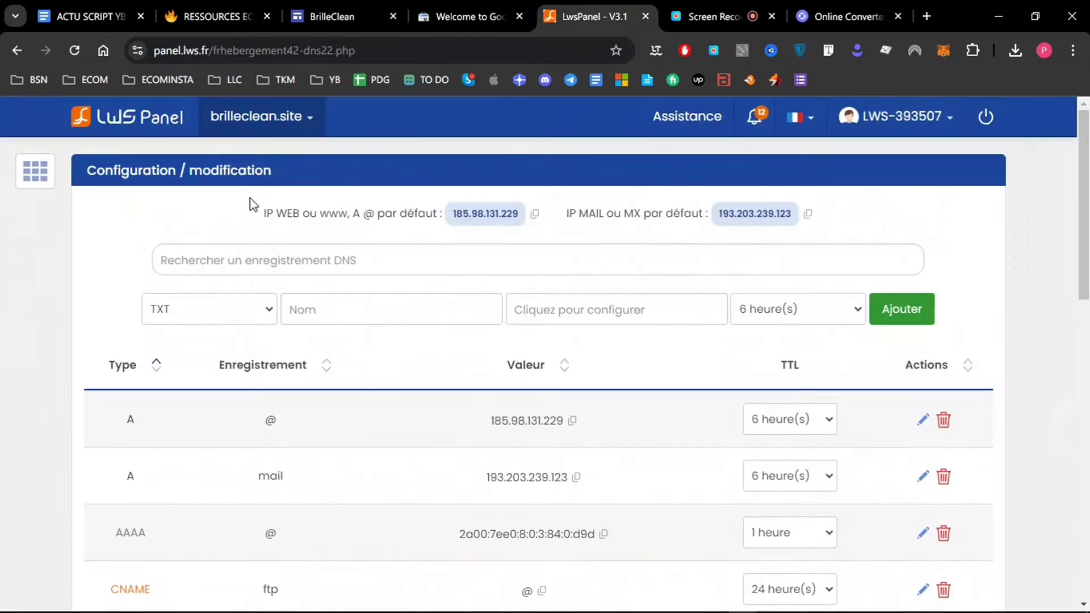
click(468, 7)
click(332, 16)
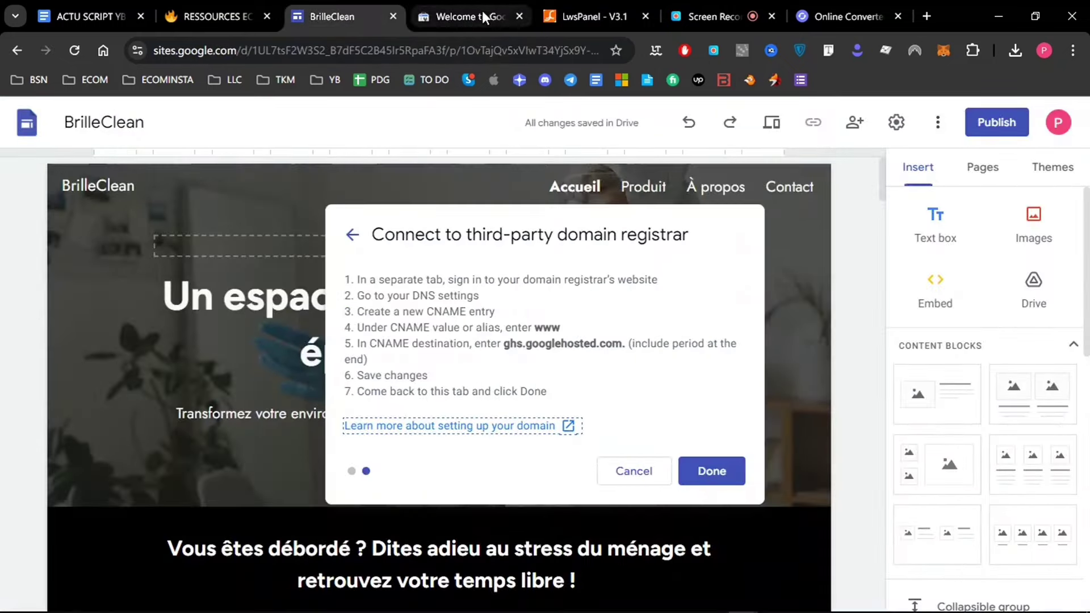
click(518, 16)
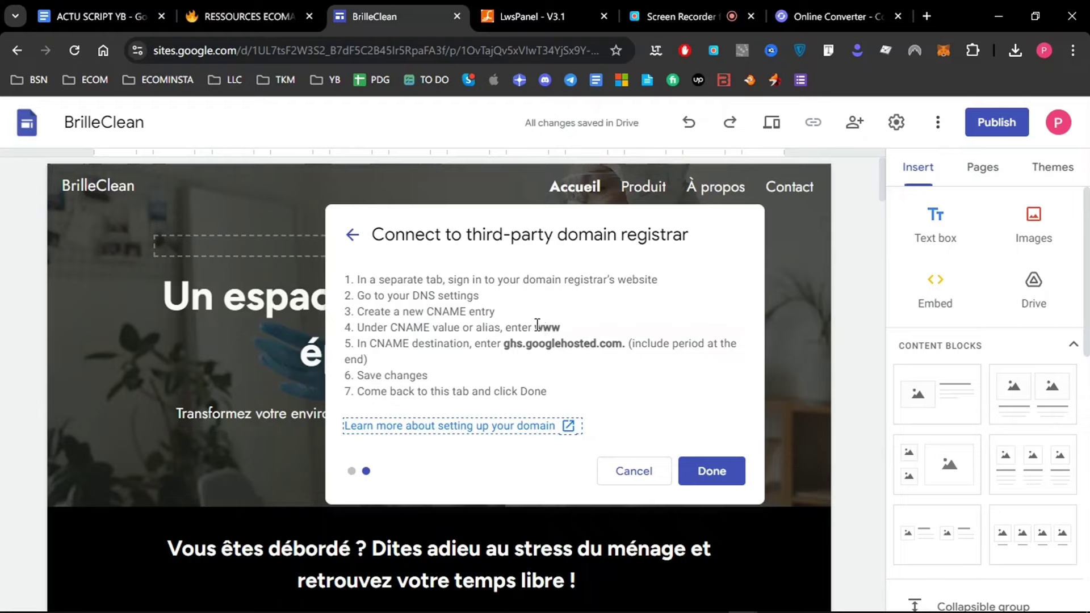
Set the www CNAME record's domain name in LWS Panel to ghs.googlehosted.com., copied from the Google Sites instructions, and save it.
drag(537, 327, 590, 329)
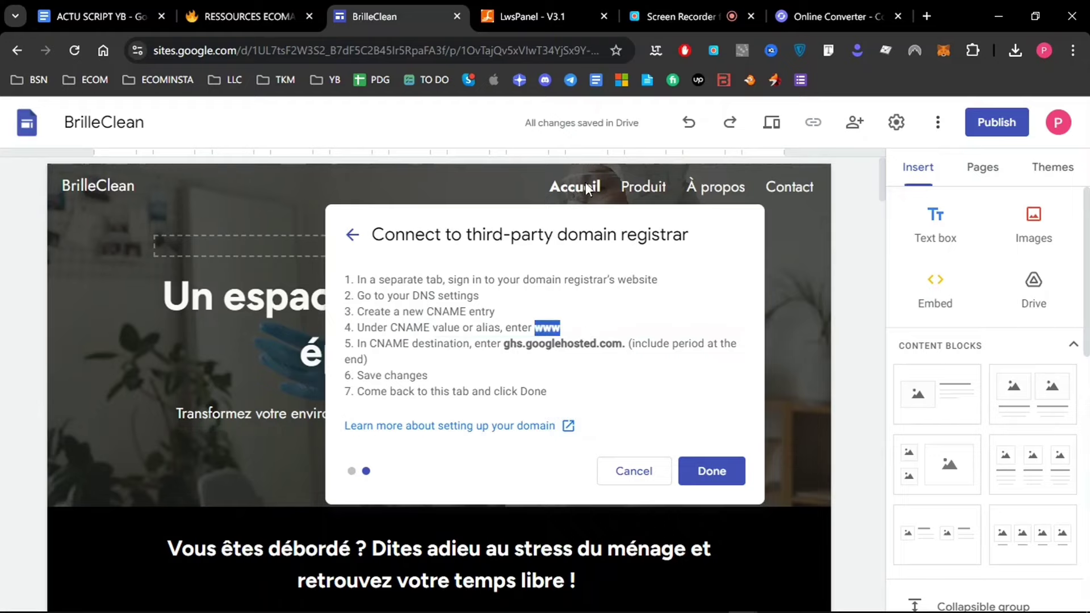
click(549, 11)
scroll(647, 225, down, 7)
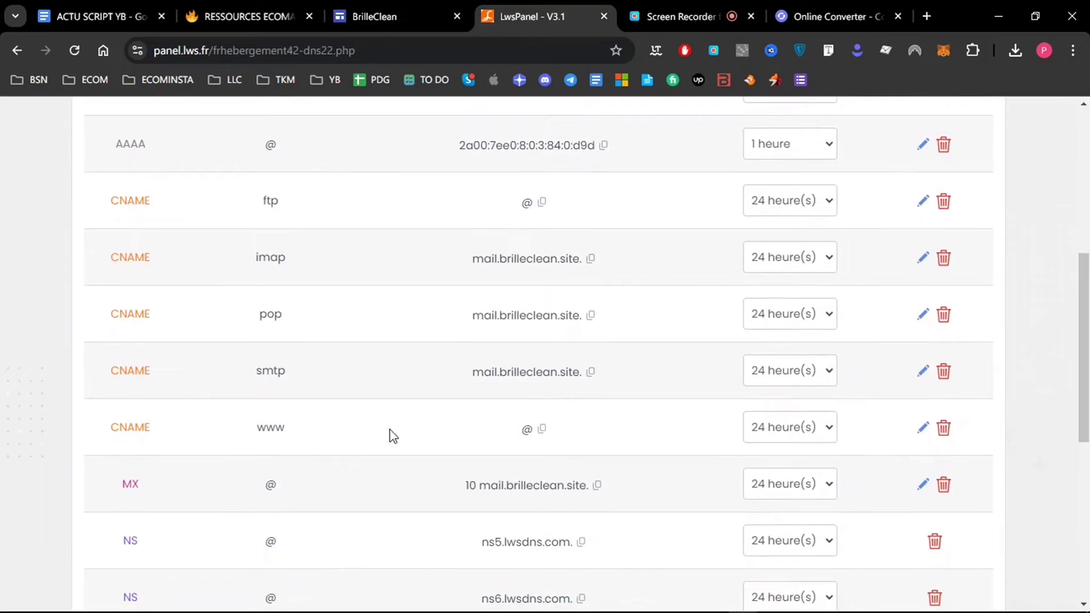
click(922, 428)
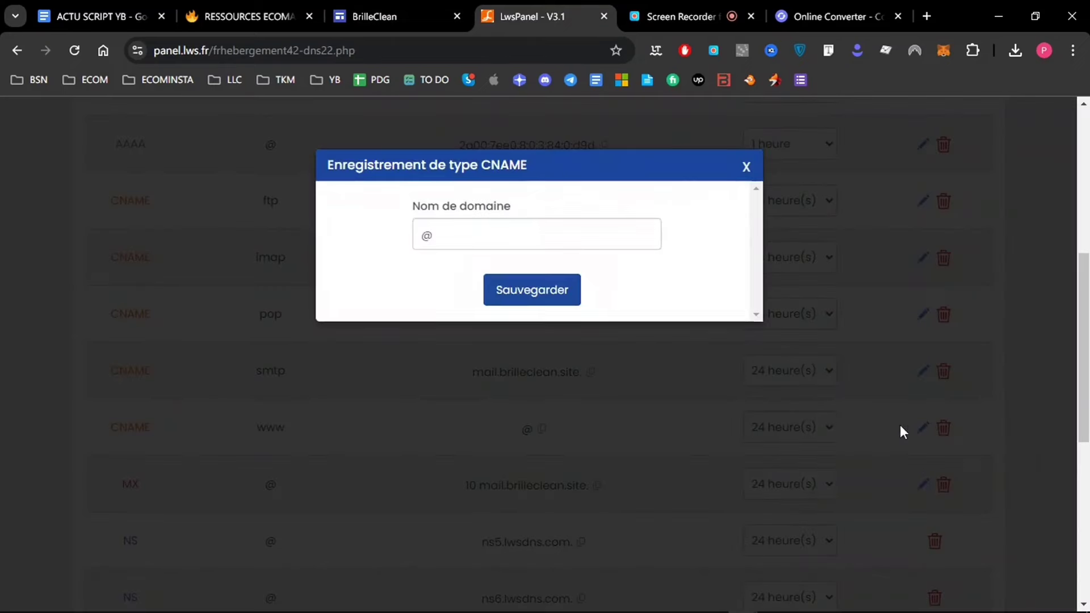
click(474, 226)
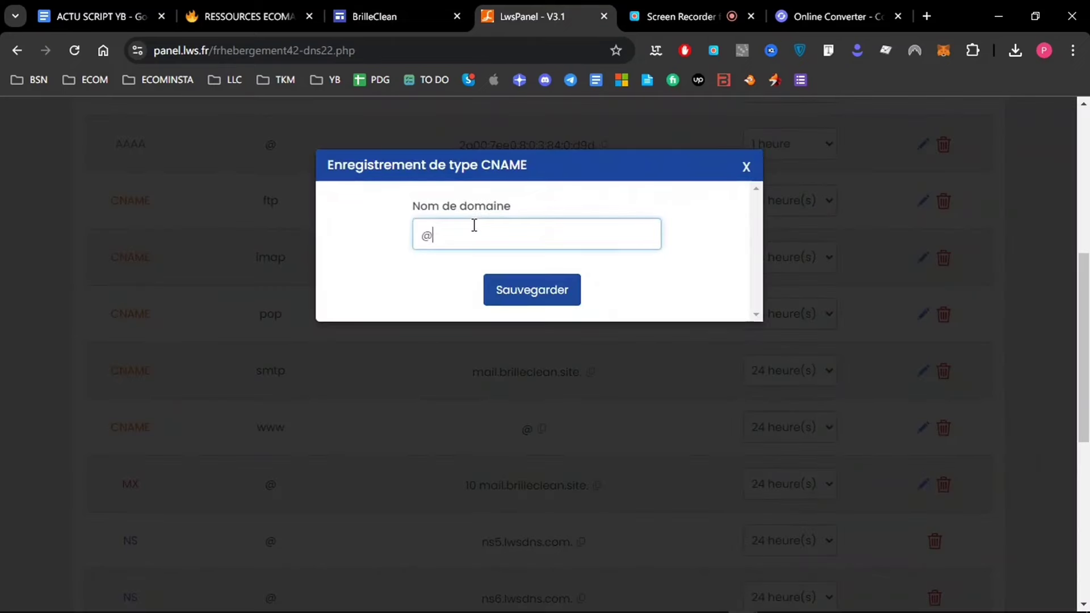
click(382, 12)
drag(504, 345, 626, 347)
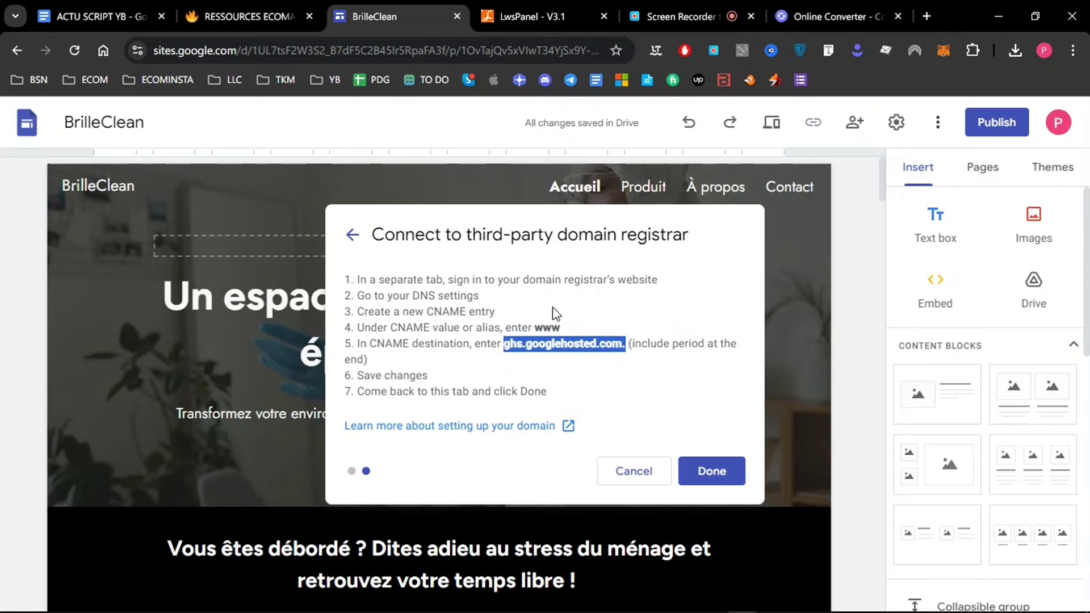
click(505, 18)
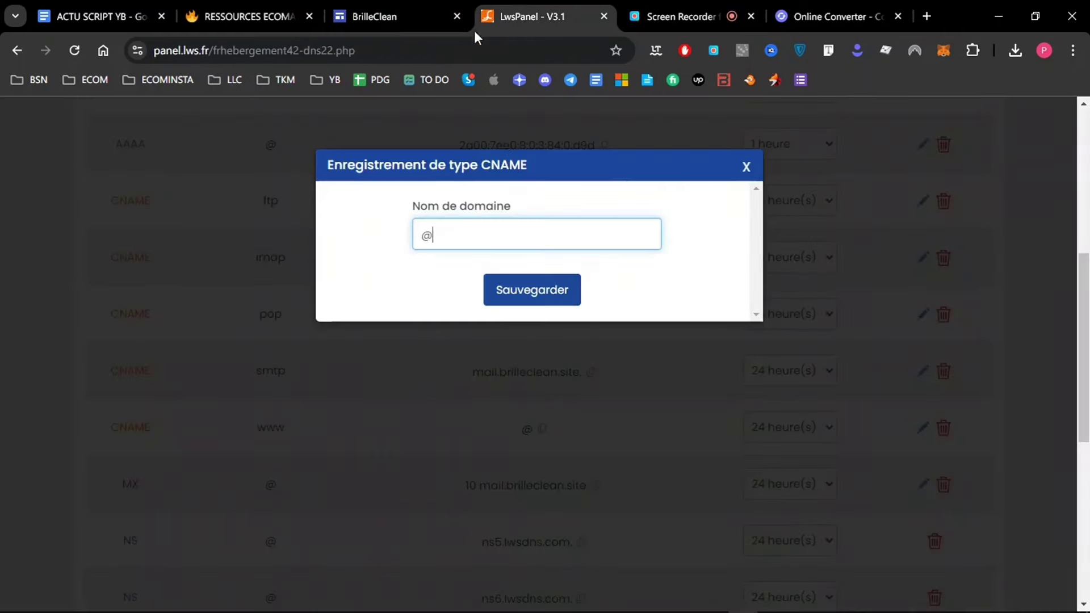
key(ctrl+v)
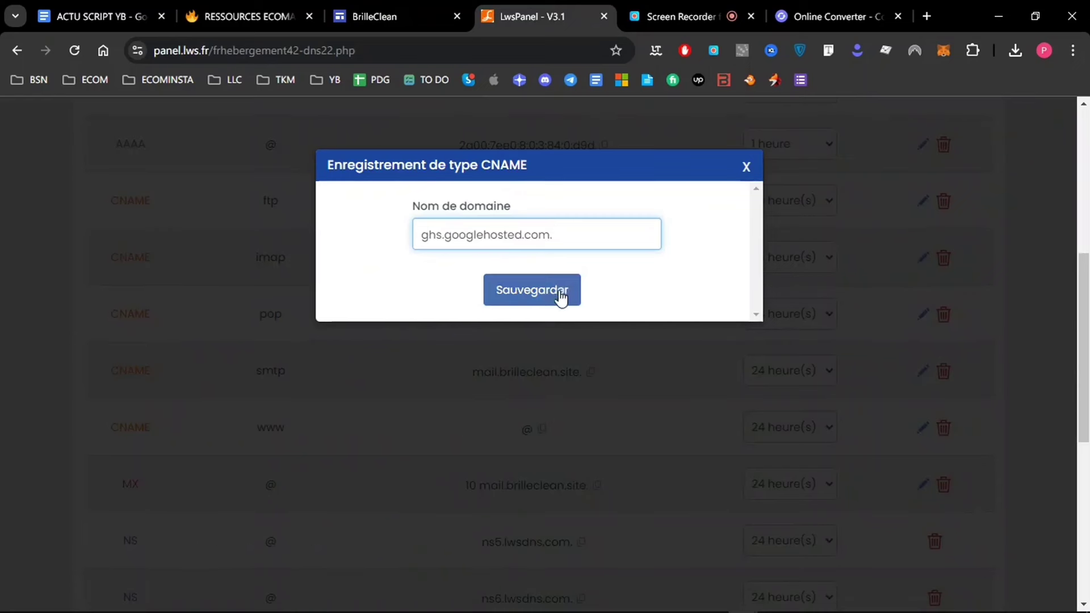
click(559, 290)
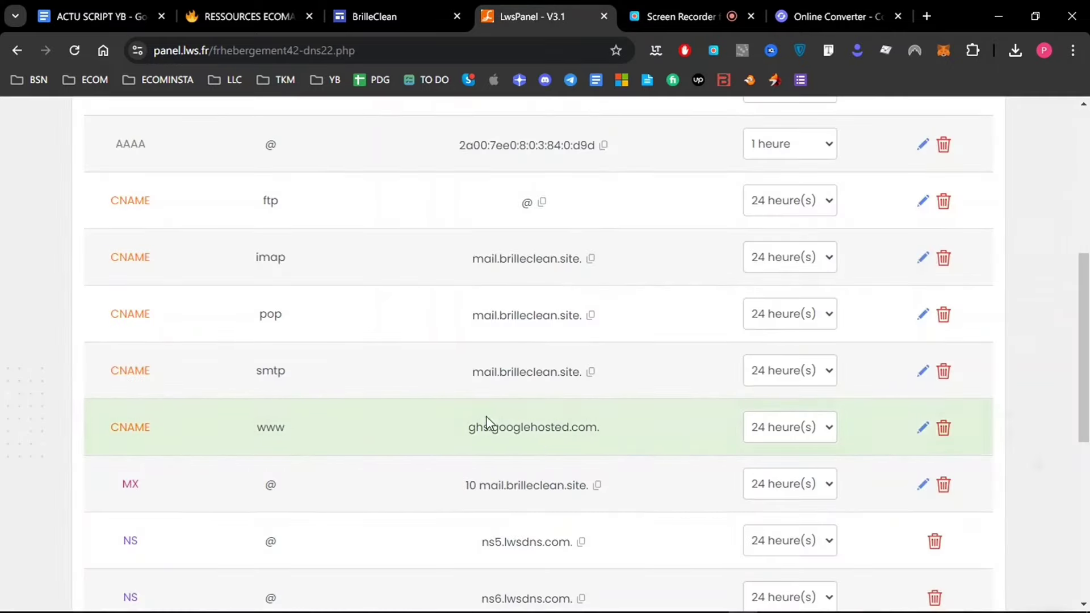
click(382, 13)
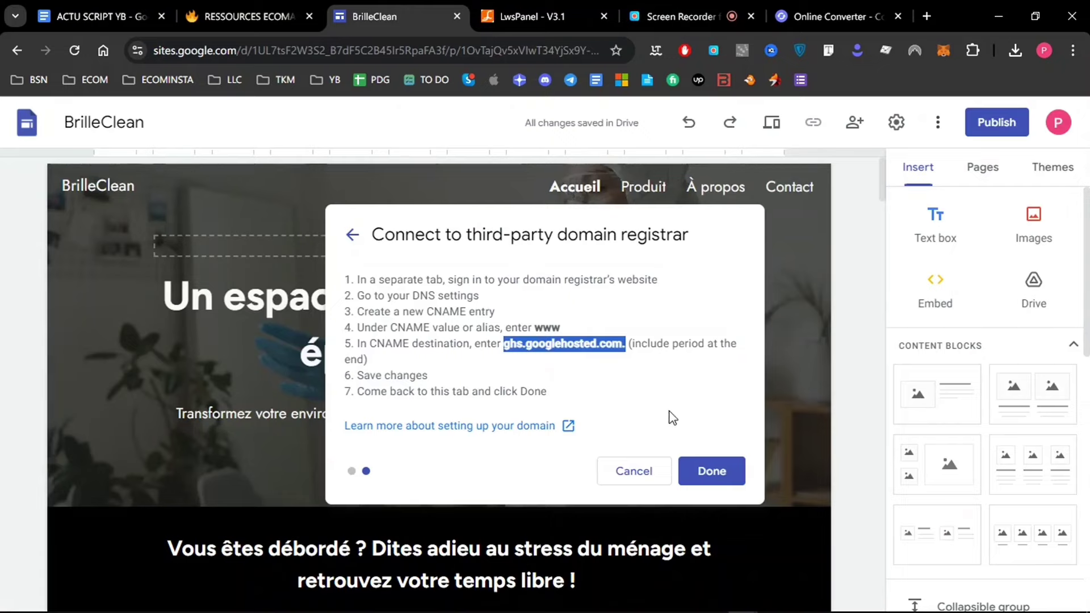
click(733, 475)
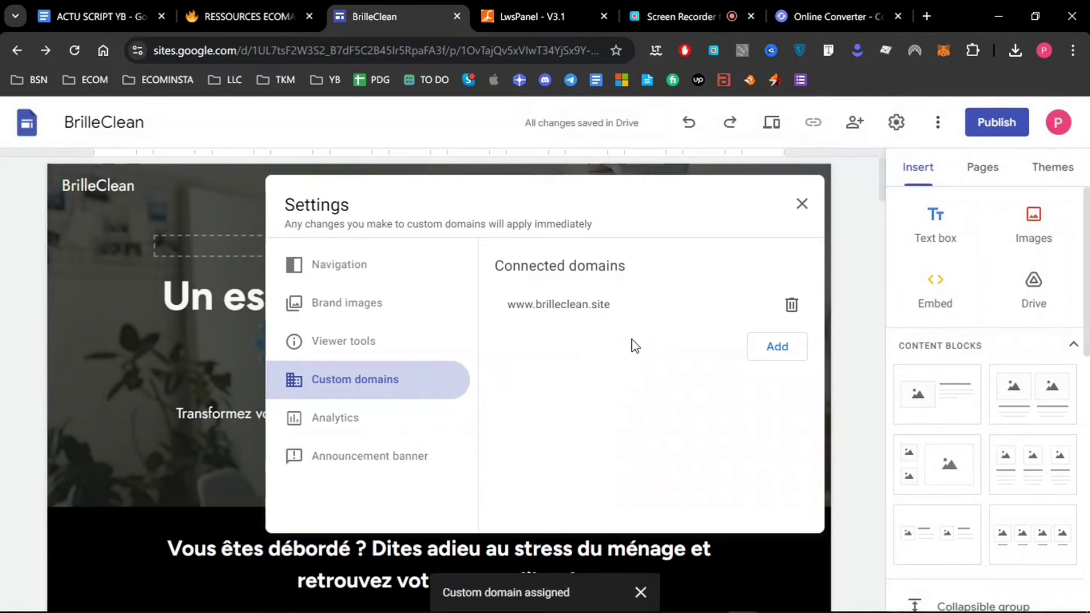
drag(616, 305, 489, 307)
key(ctrl+c)
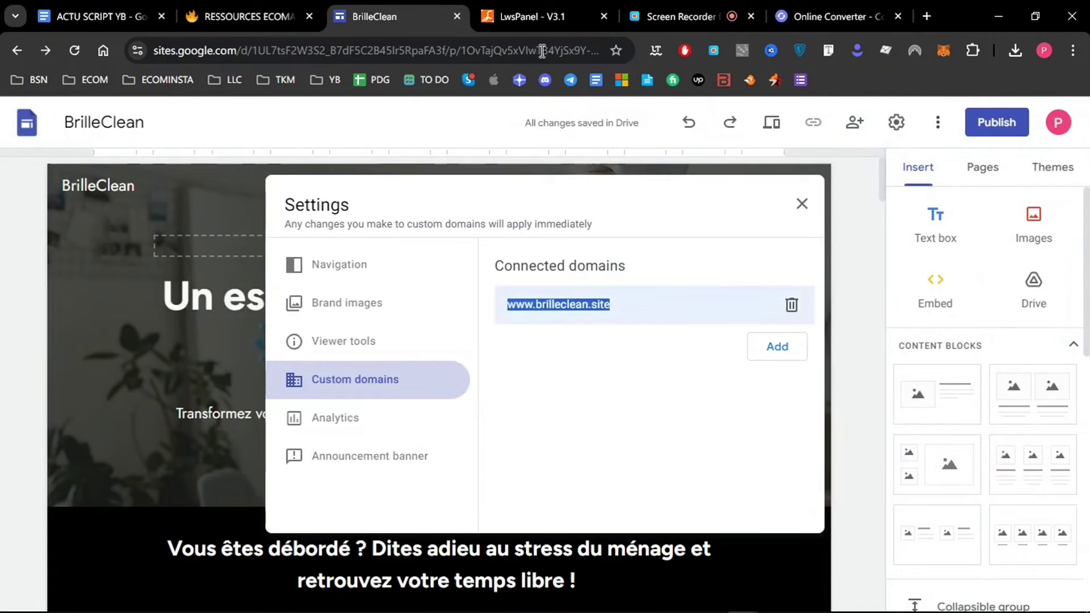
click(529, 16)
scroll(544, 352, down, 5)
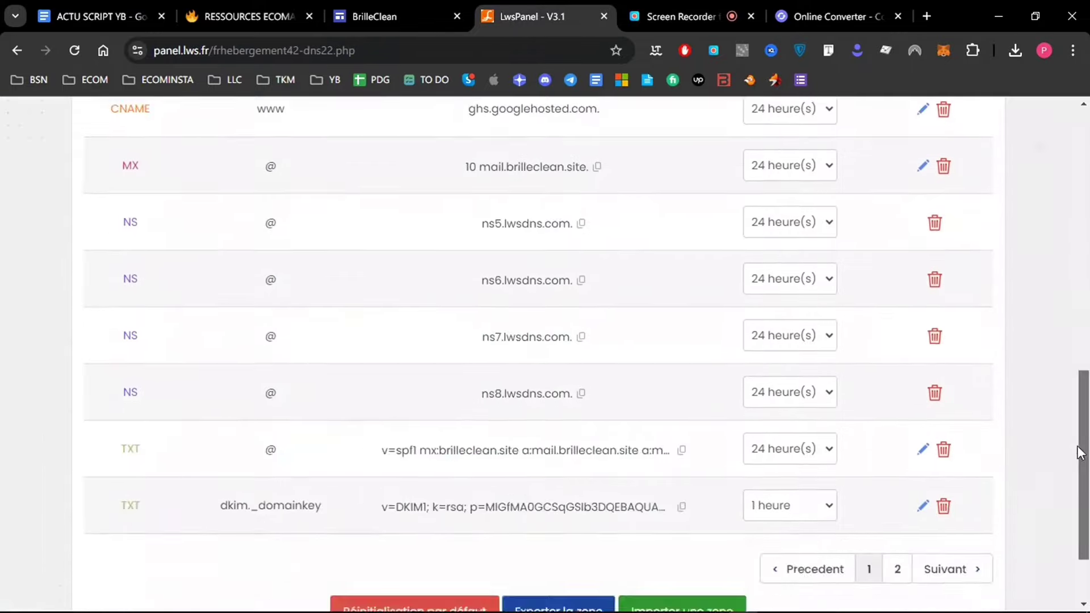
scroll(545, 352, up, 10)
click(927, 16)
key(ctrl+v)
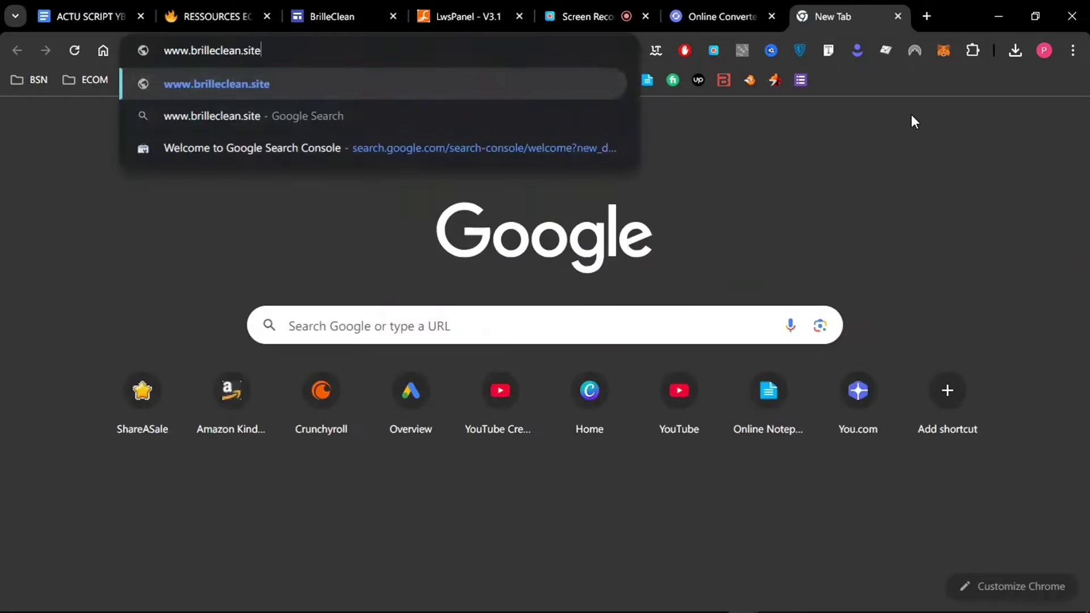
key(Return)
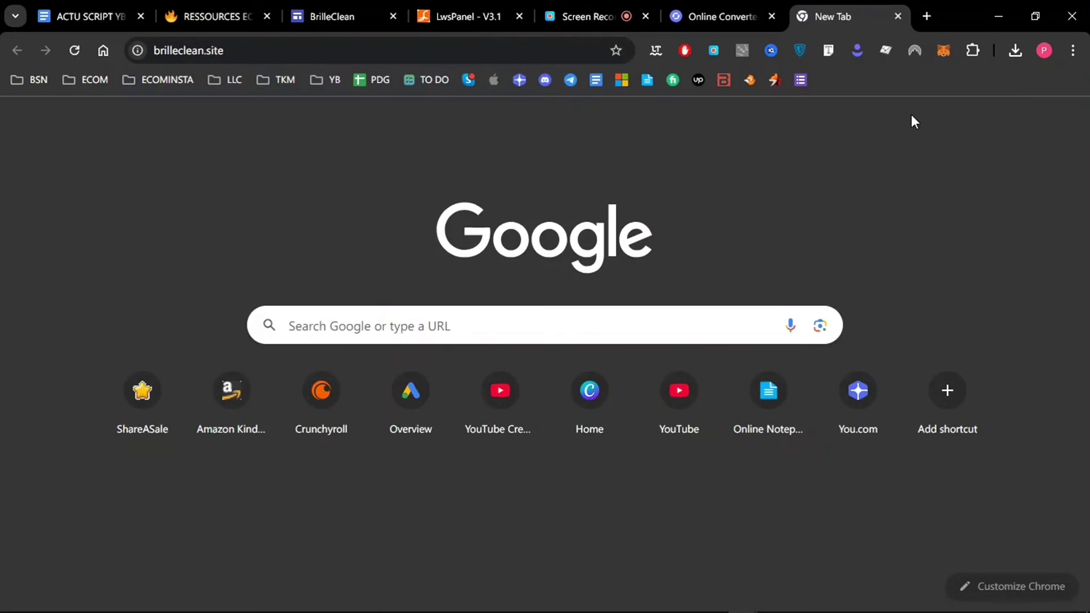
click(504, 51)
key(Return)
Return to Google Sites, review who can view the BrilleClean site and publish it at the web address brilleclean.
click(359, 21)
click(859, 227)
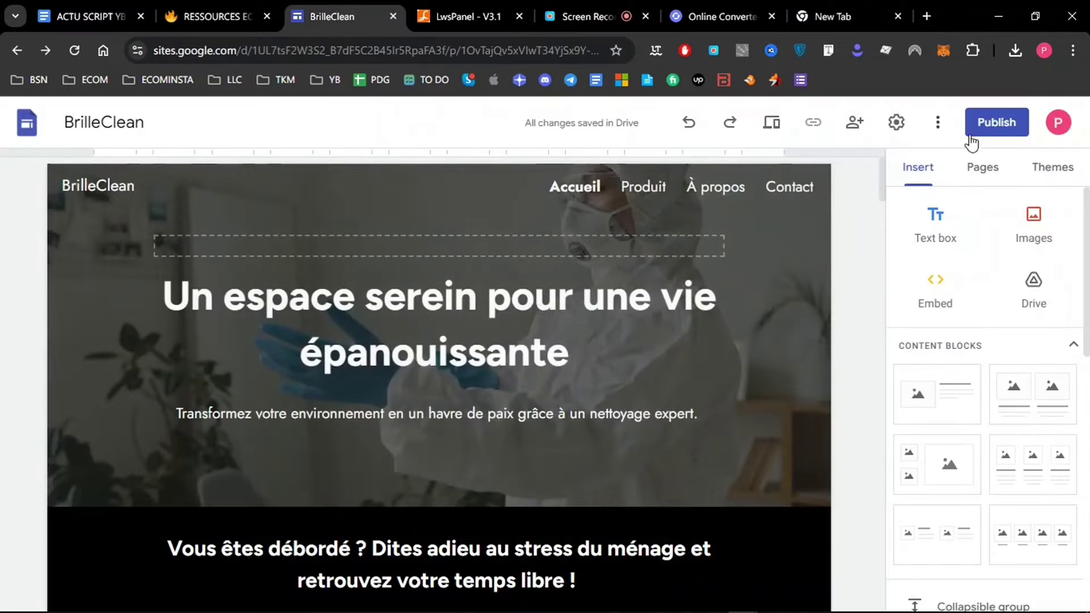
click(973, 131)
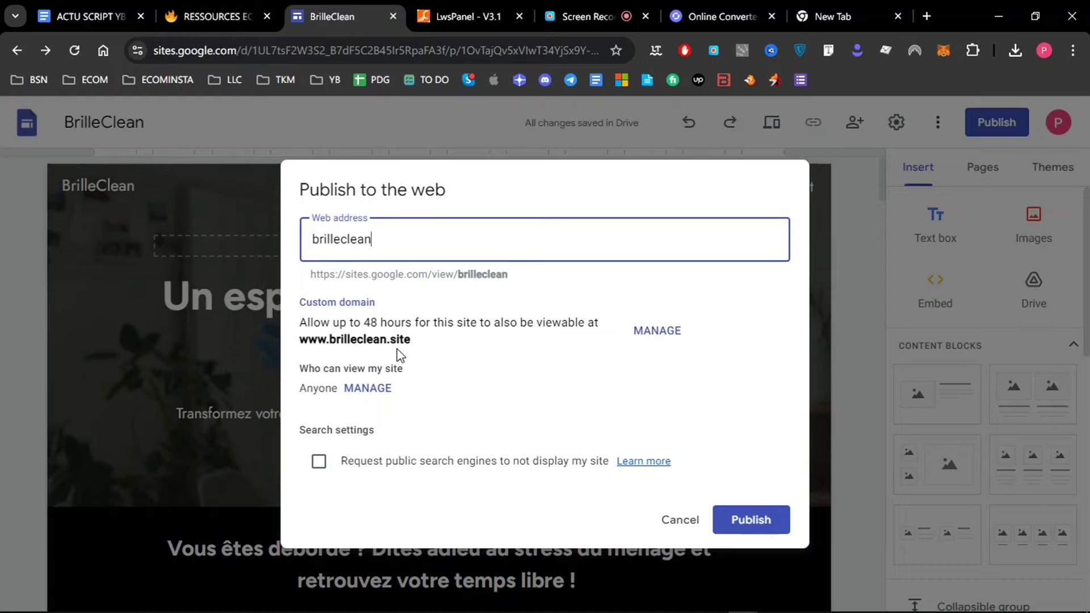
click(379, 391)
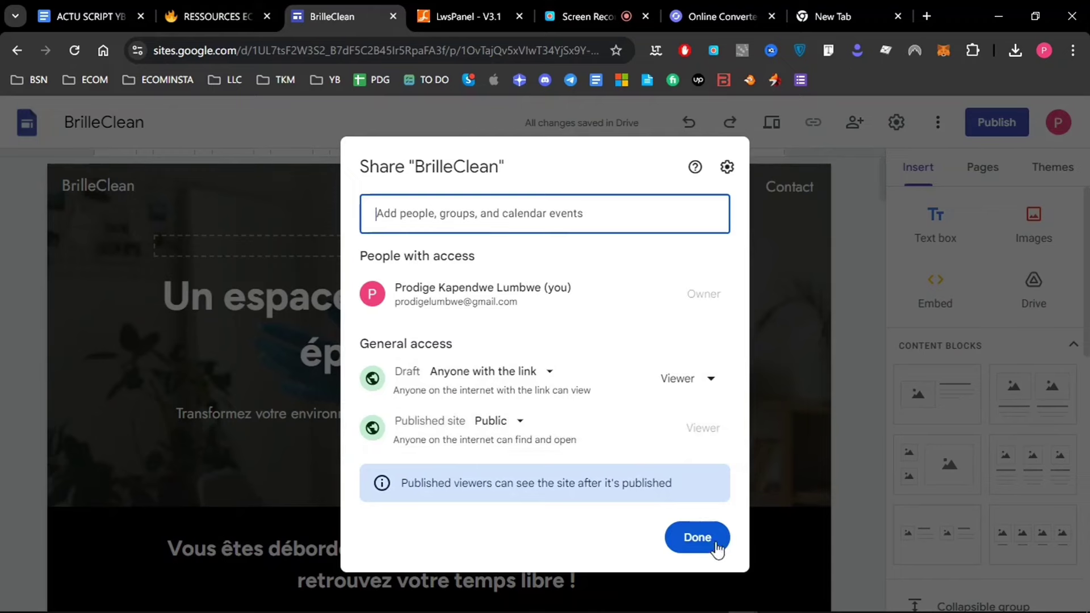
key(Escape)
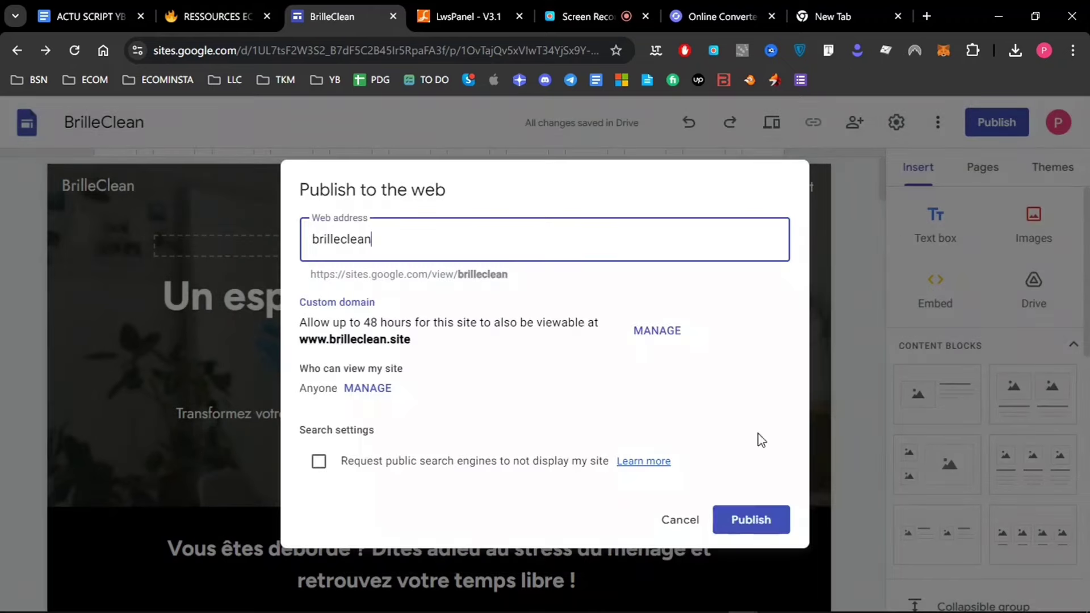
click(752, 519)
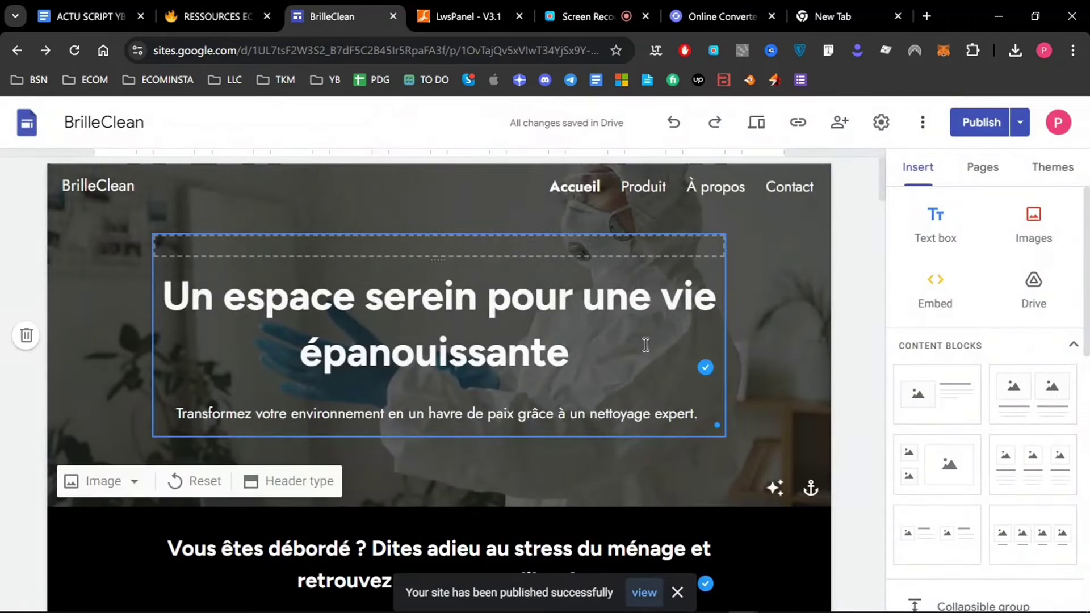
click(861, 8)
click(519, 54)
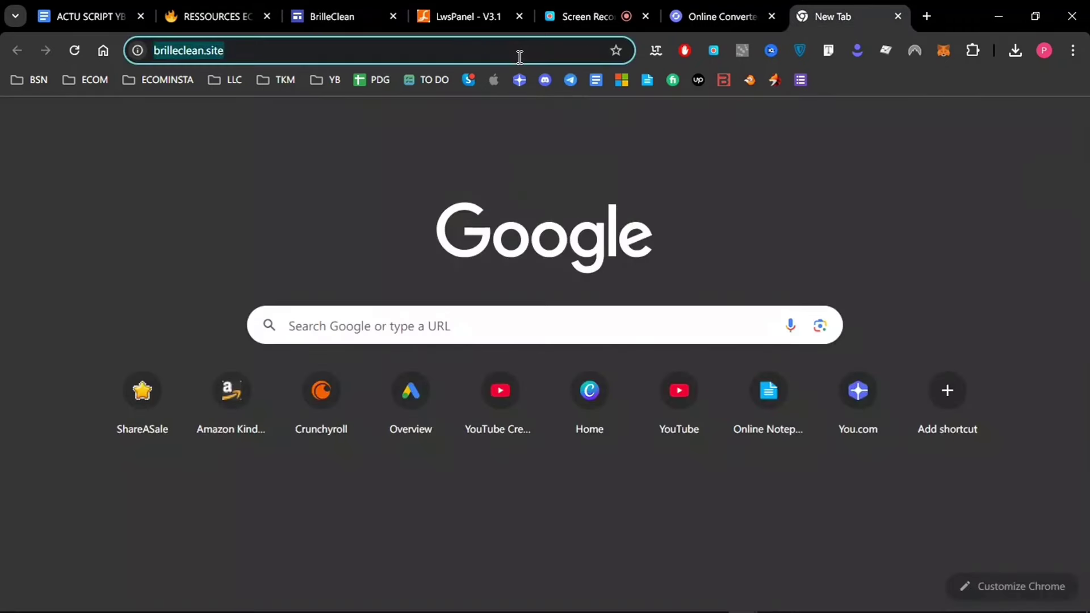
key(Return)
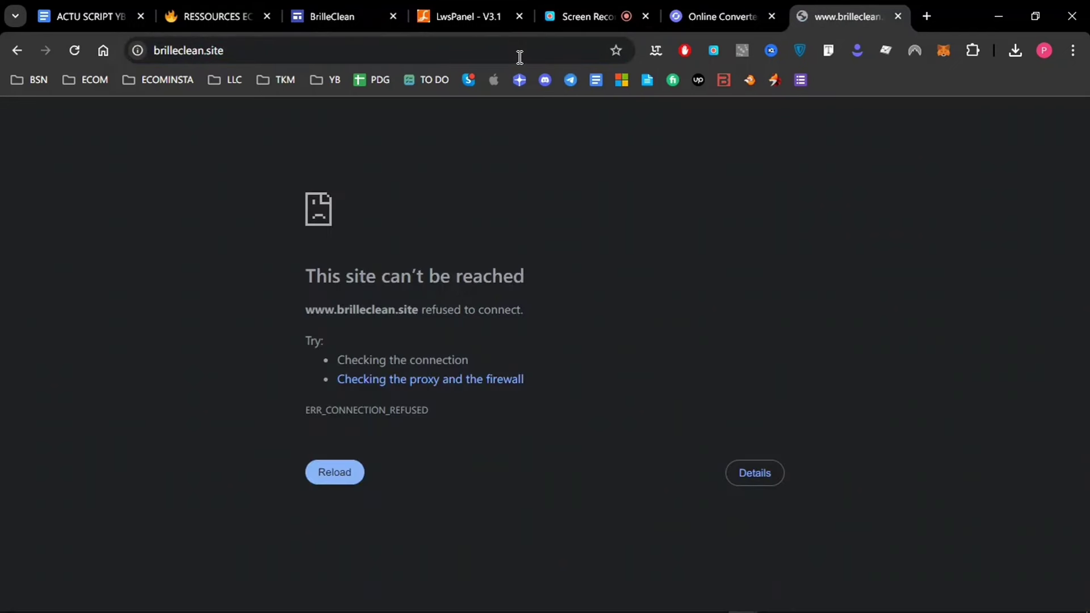
key(F5)
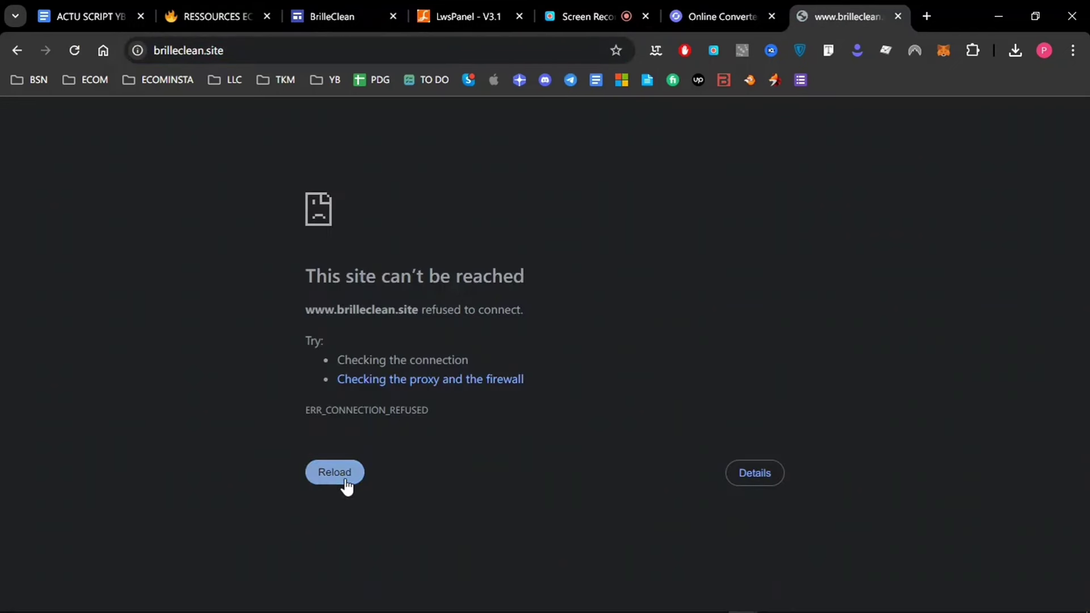
click(346, 486)
click(346, 485)
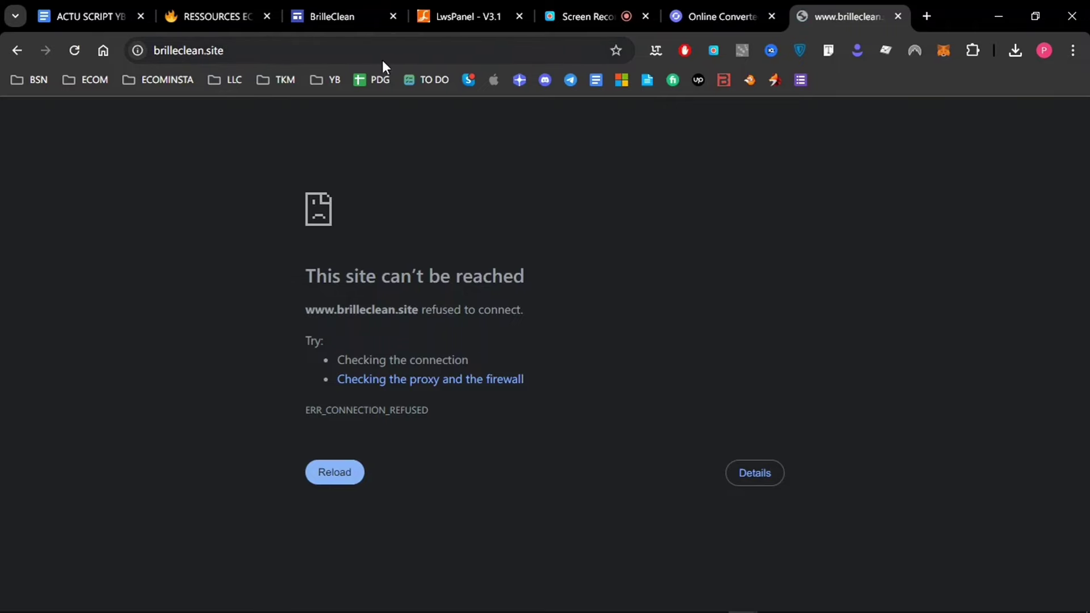
click(485, 11)
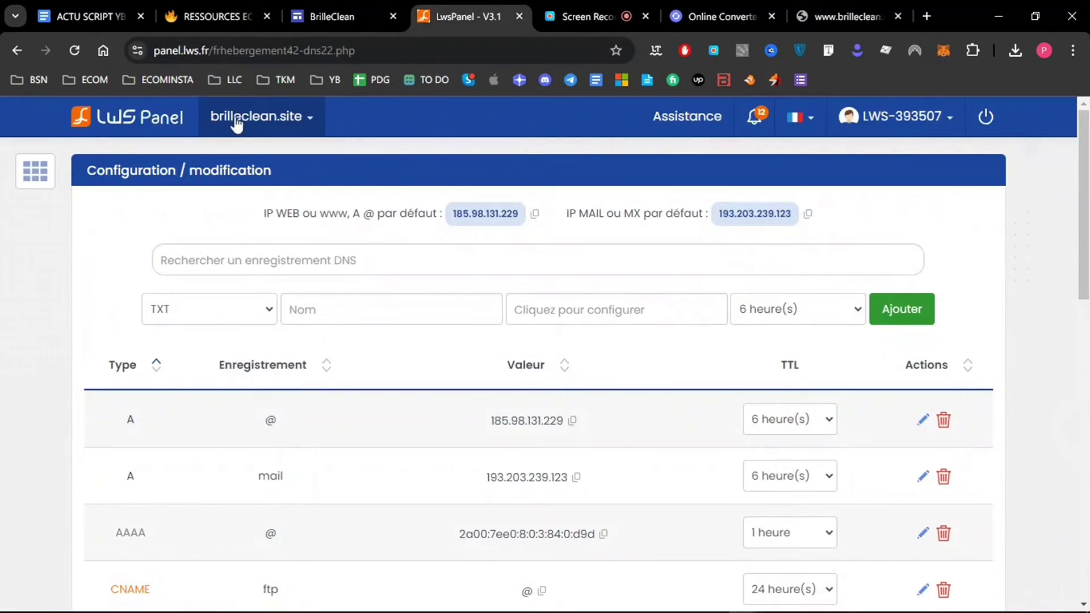
click(35, 171)
click(834, 8)
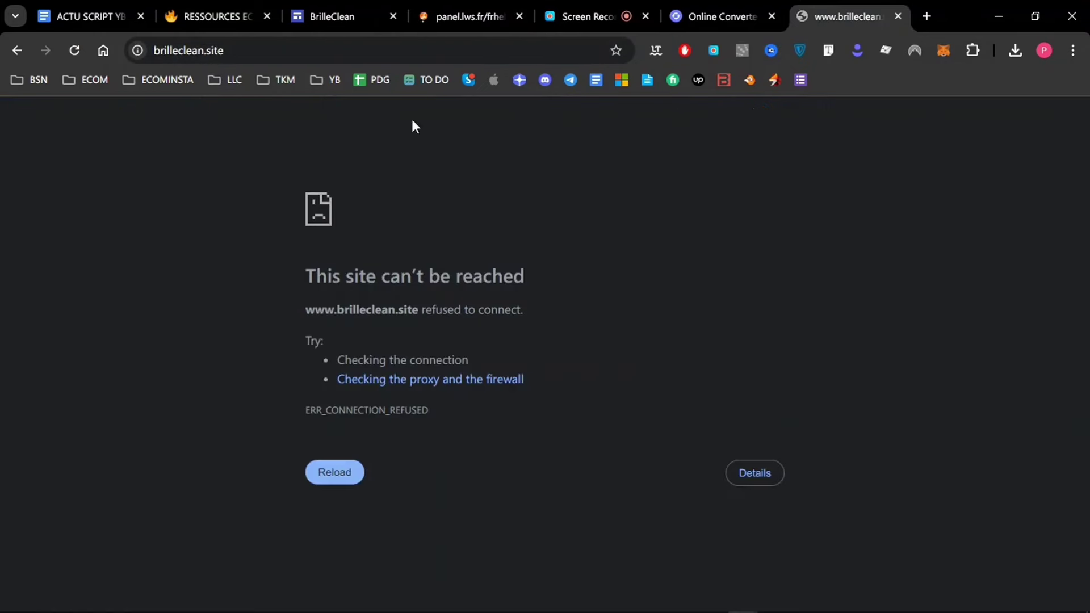
click(279, 50)
key(Return)
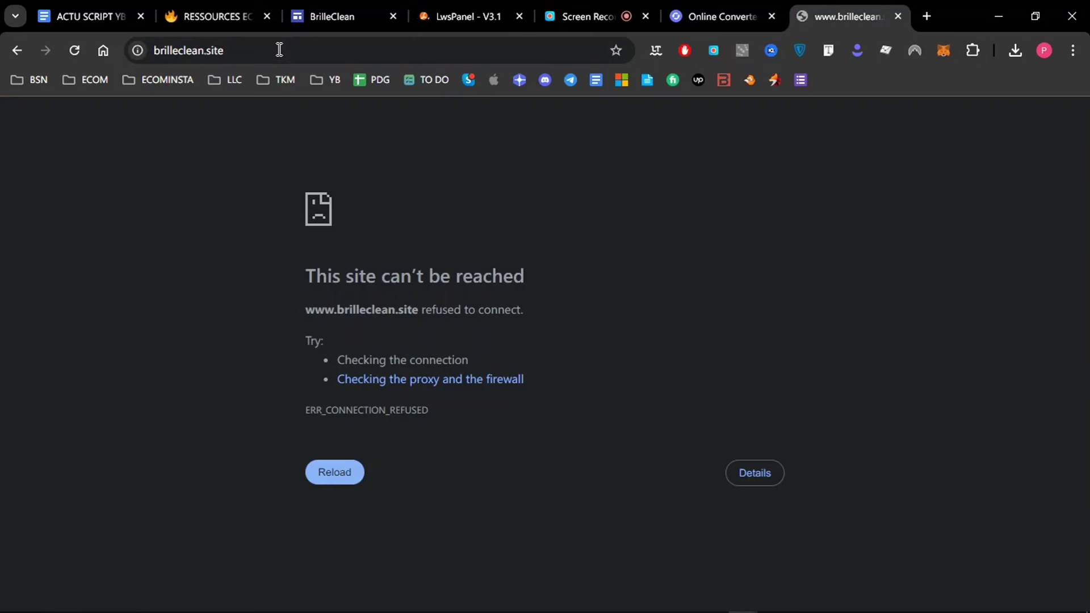
click(279, 50)
click(279, 50)
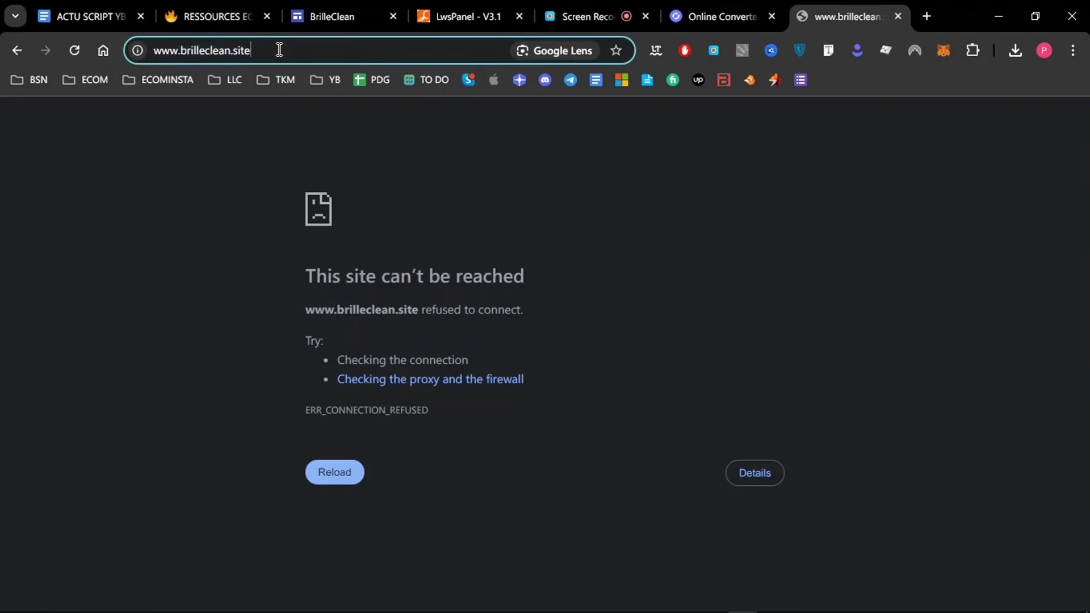
key(Return)
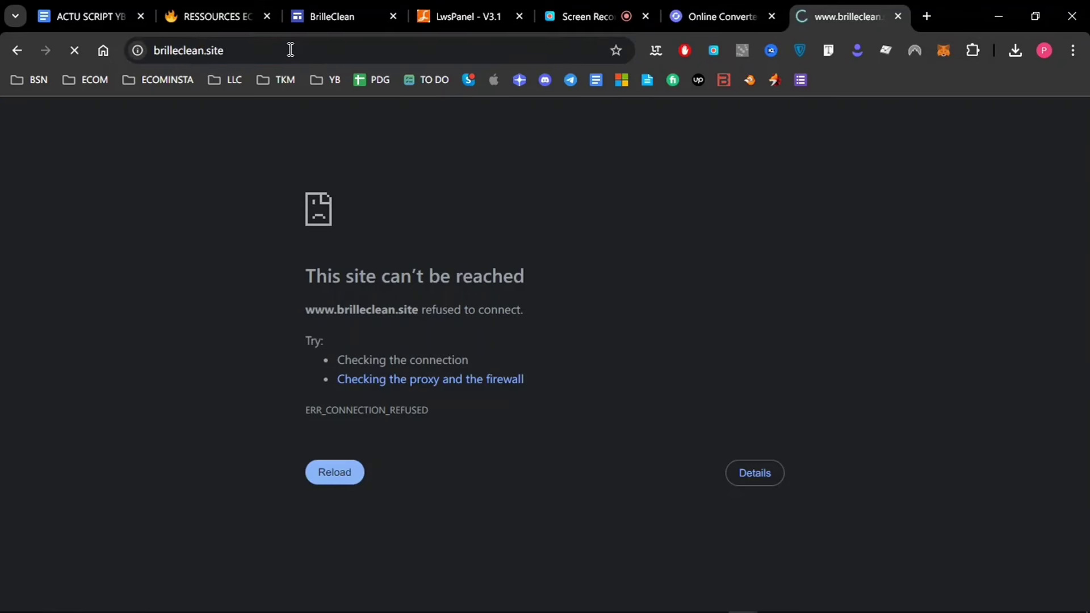
Return to the BrilleClean editor in Google Sites and check the custom domains in the site settings.
click(373, 1)
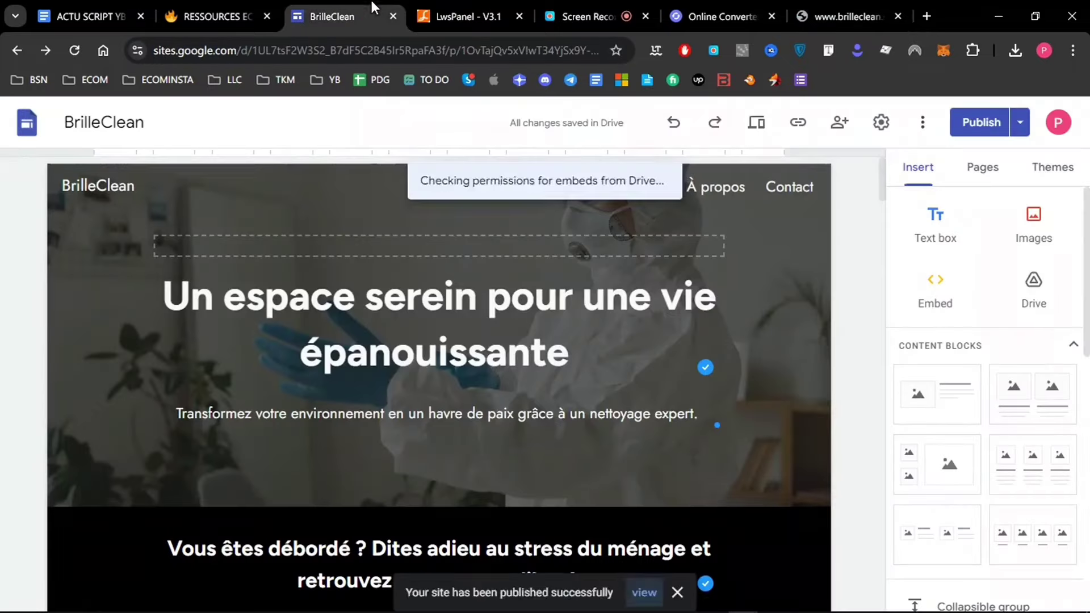
click(881, 122)
click(352, 380)
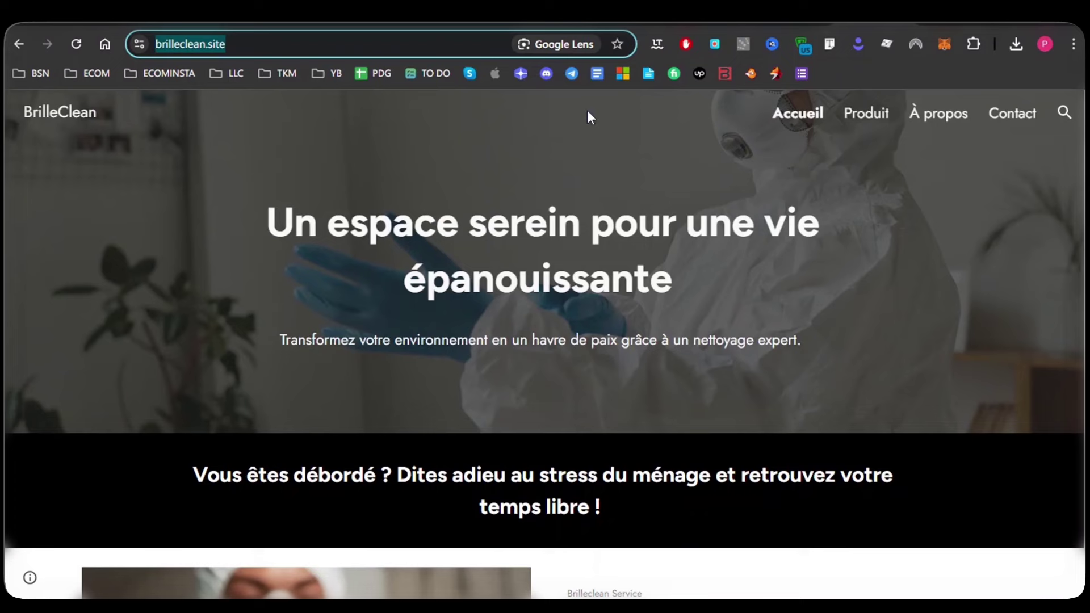
Check the full address of the live BrilleClean site and look through its home page sections down to the client testimonials.
key(Right)
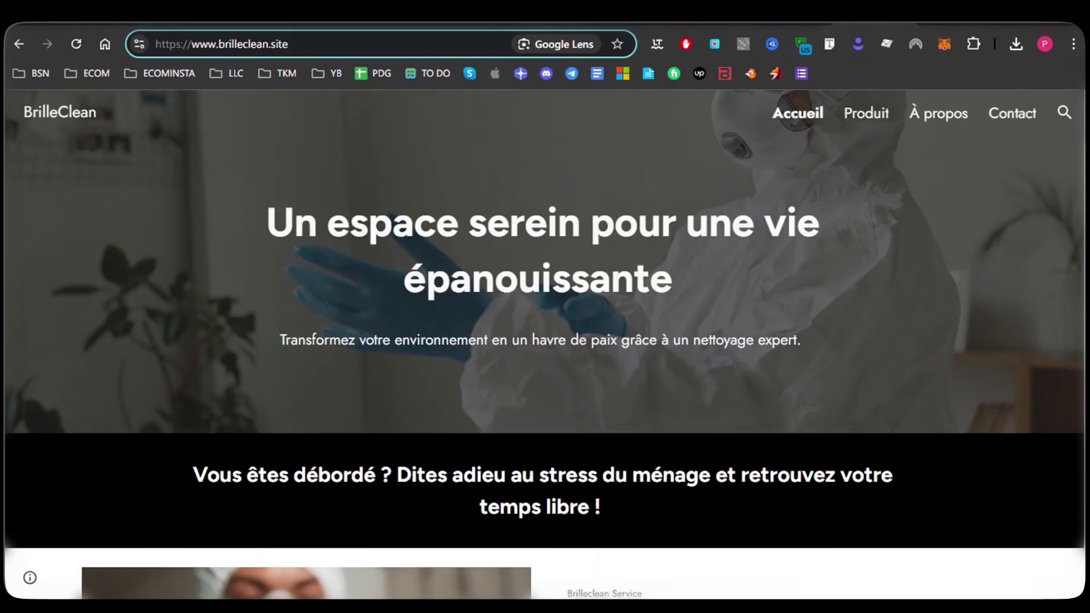
scroll(545, 340, down, 2)
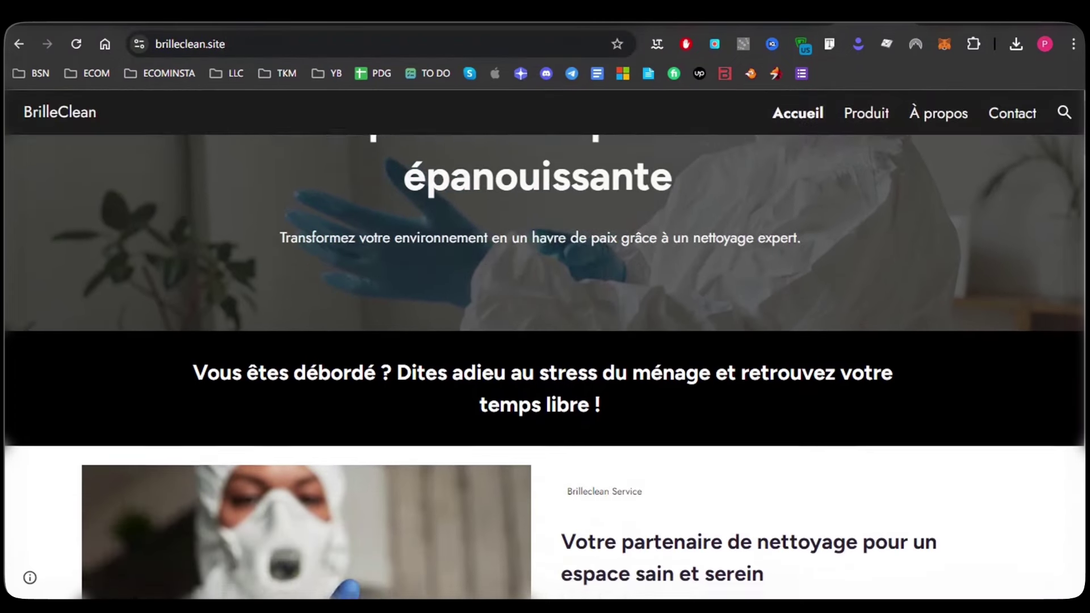
scroll(545, 367, down, 3)
scroll(545, 366, down, 2)
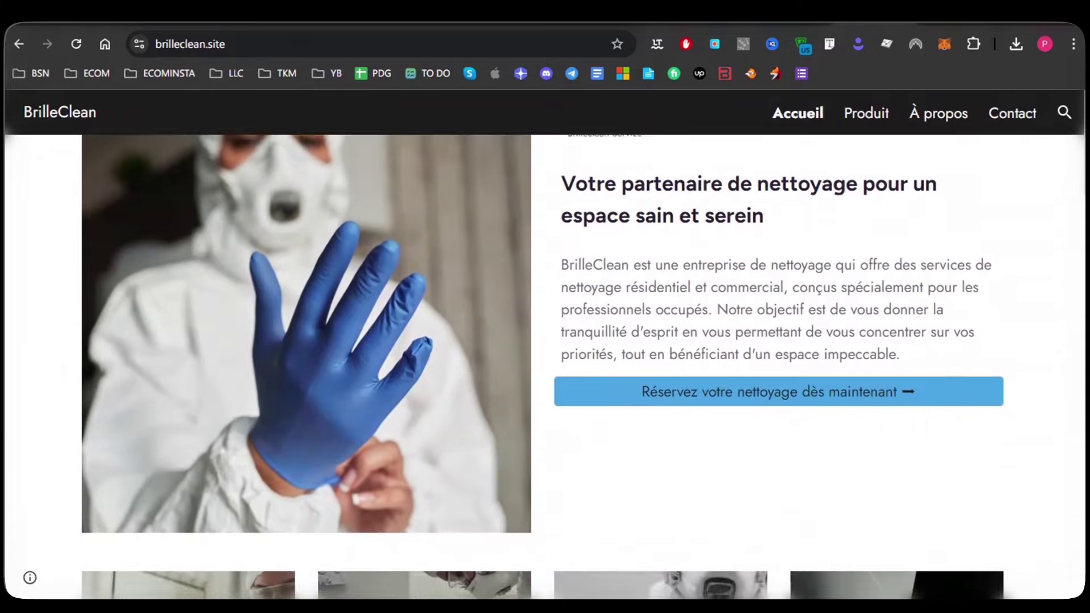
scroll(545, 367, down, 2)
scroll(1080, 259, down, 10)
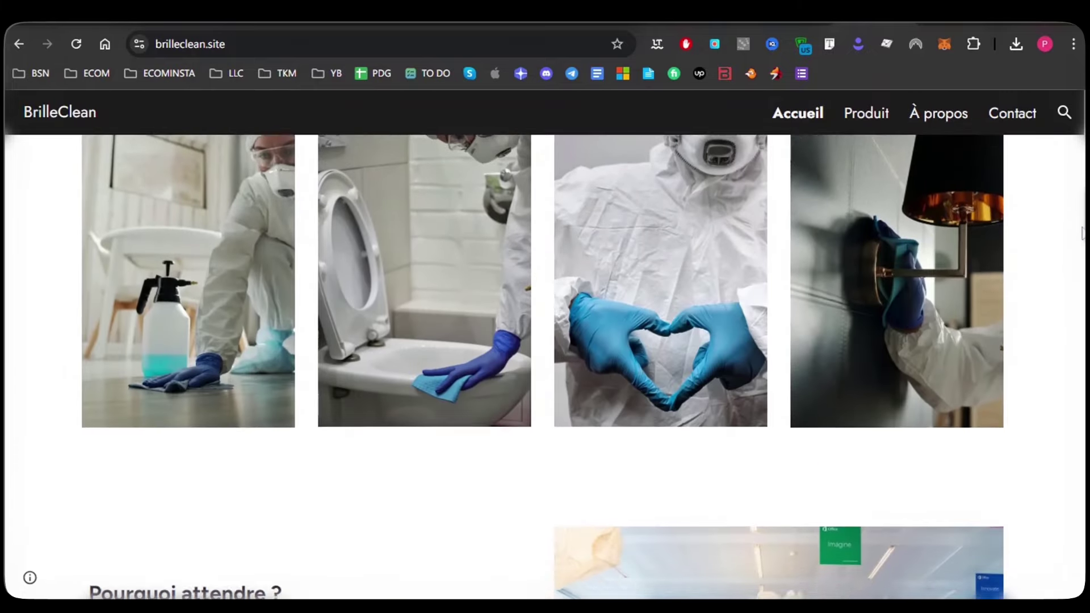
scroll(1080, 258, down, 6)
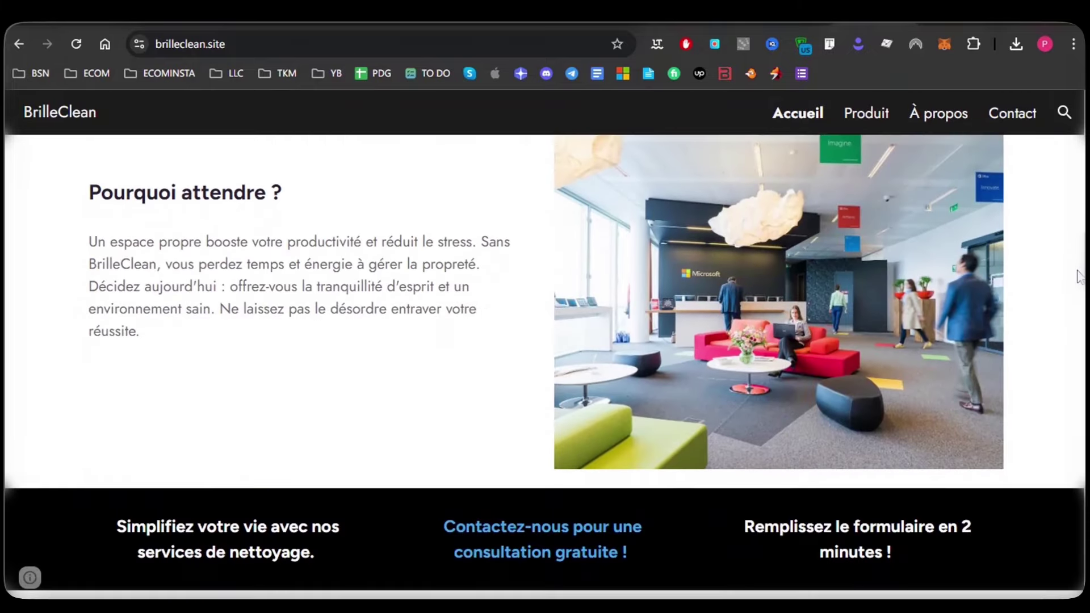
scroll(1069, 297, down, 8)
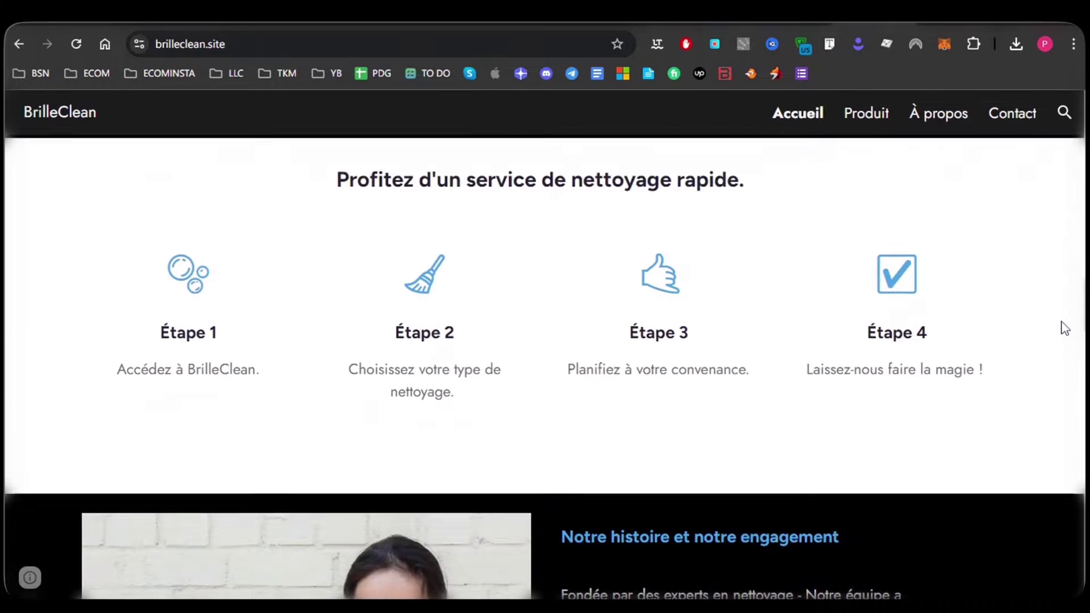
scroll(1059, 349, down, 4)
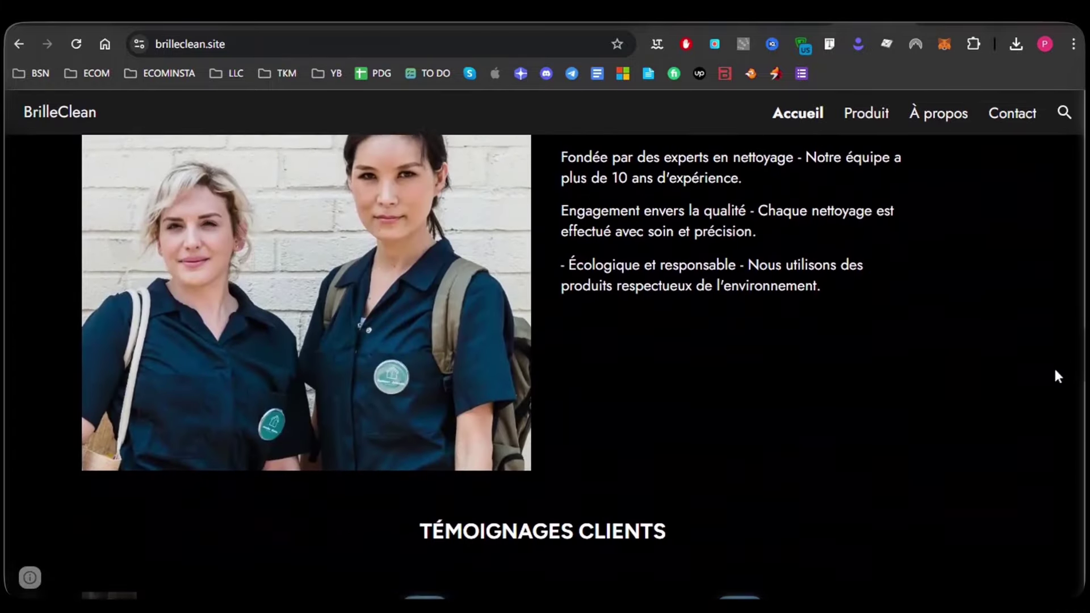